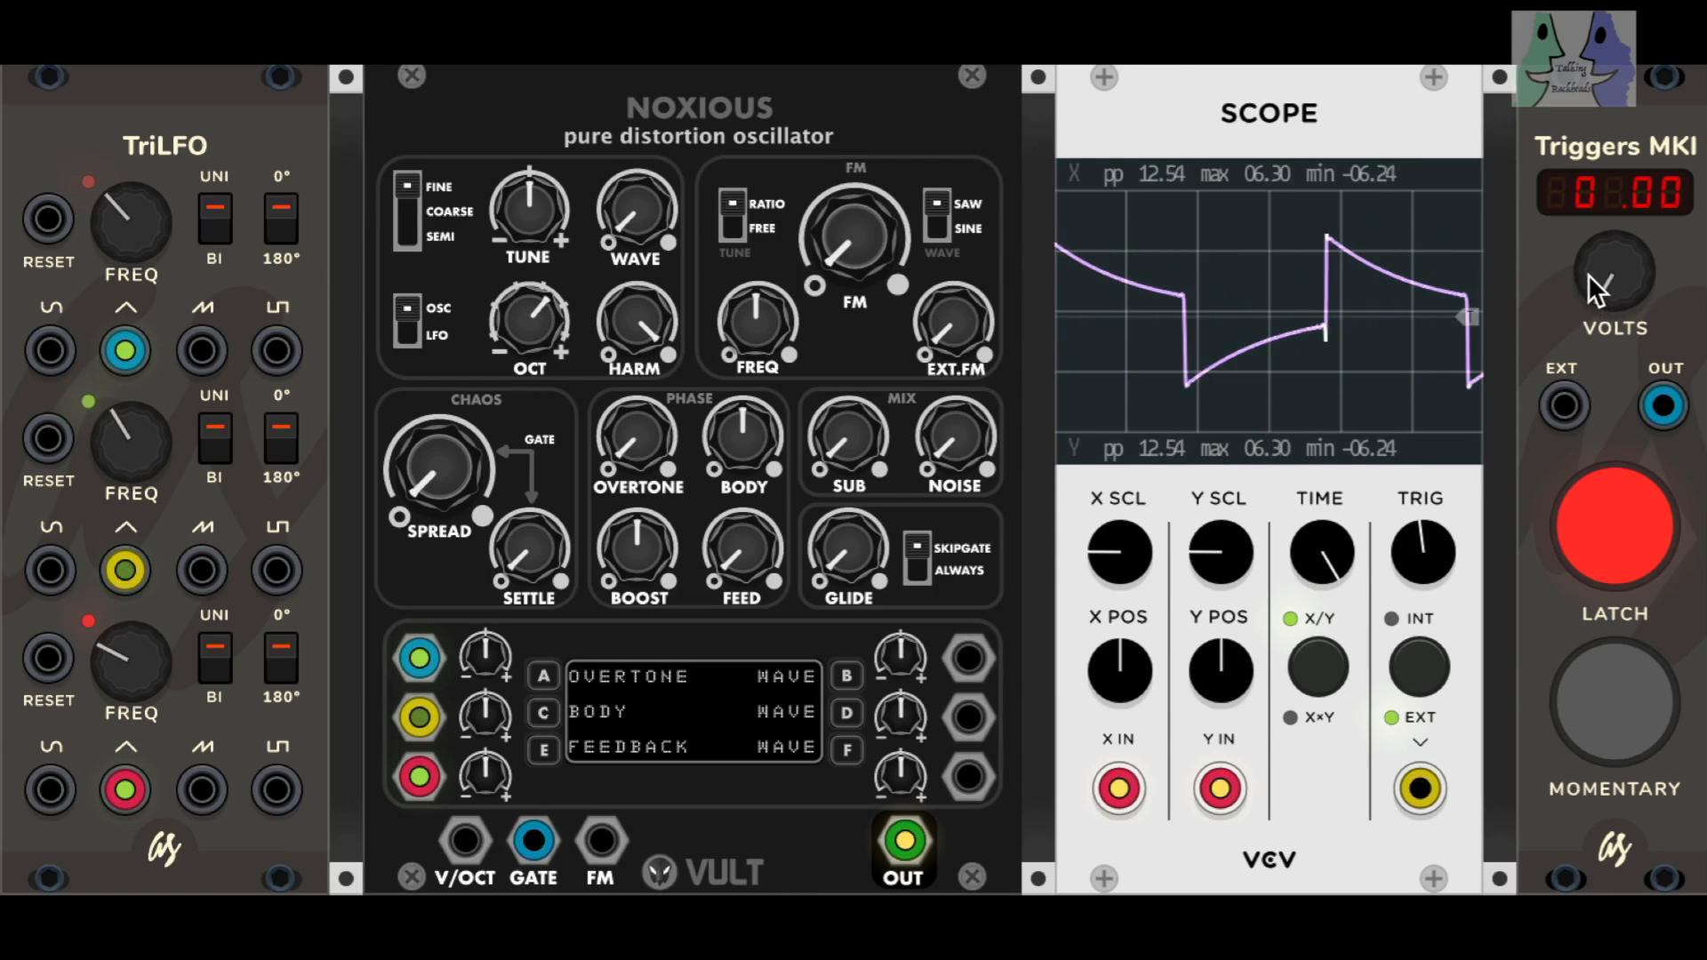
Step: Set the trigger voltage to 1.02 and sweep the oscillator's WAVE control between minimum and maximum, ending at maximum
{"action": "left_click_drag", "start_coordinate": [1599, 281], "coordinate": [1599, 247]}
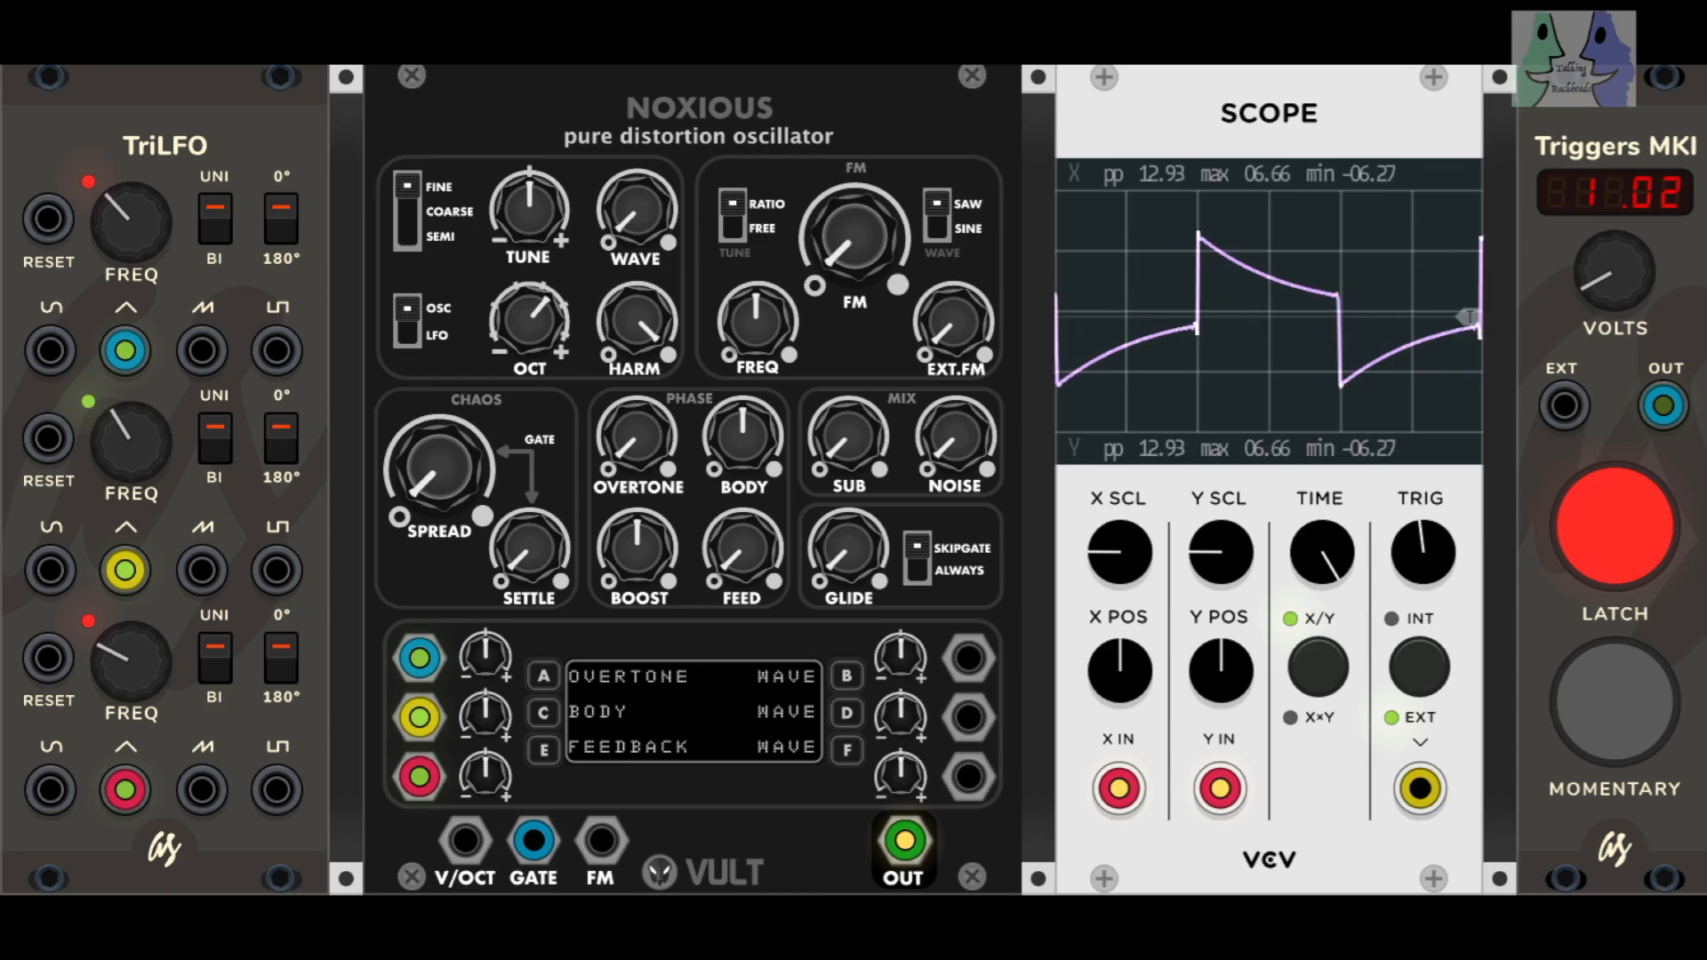
{"action": "left_click_drag", "start_coordinate": [637, 213], "coordinate": [637, 8]}
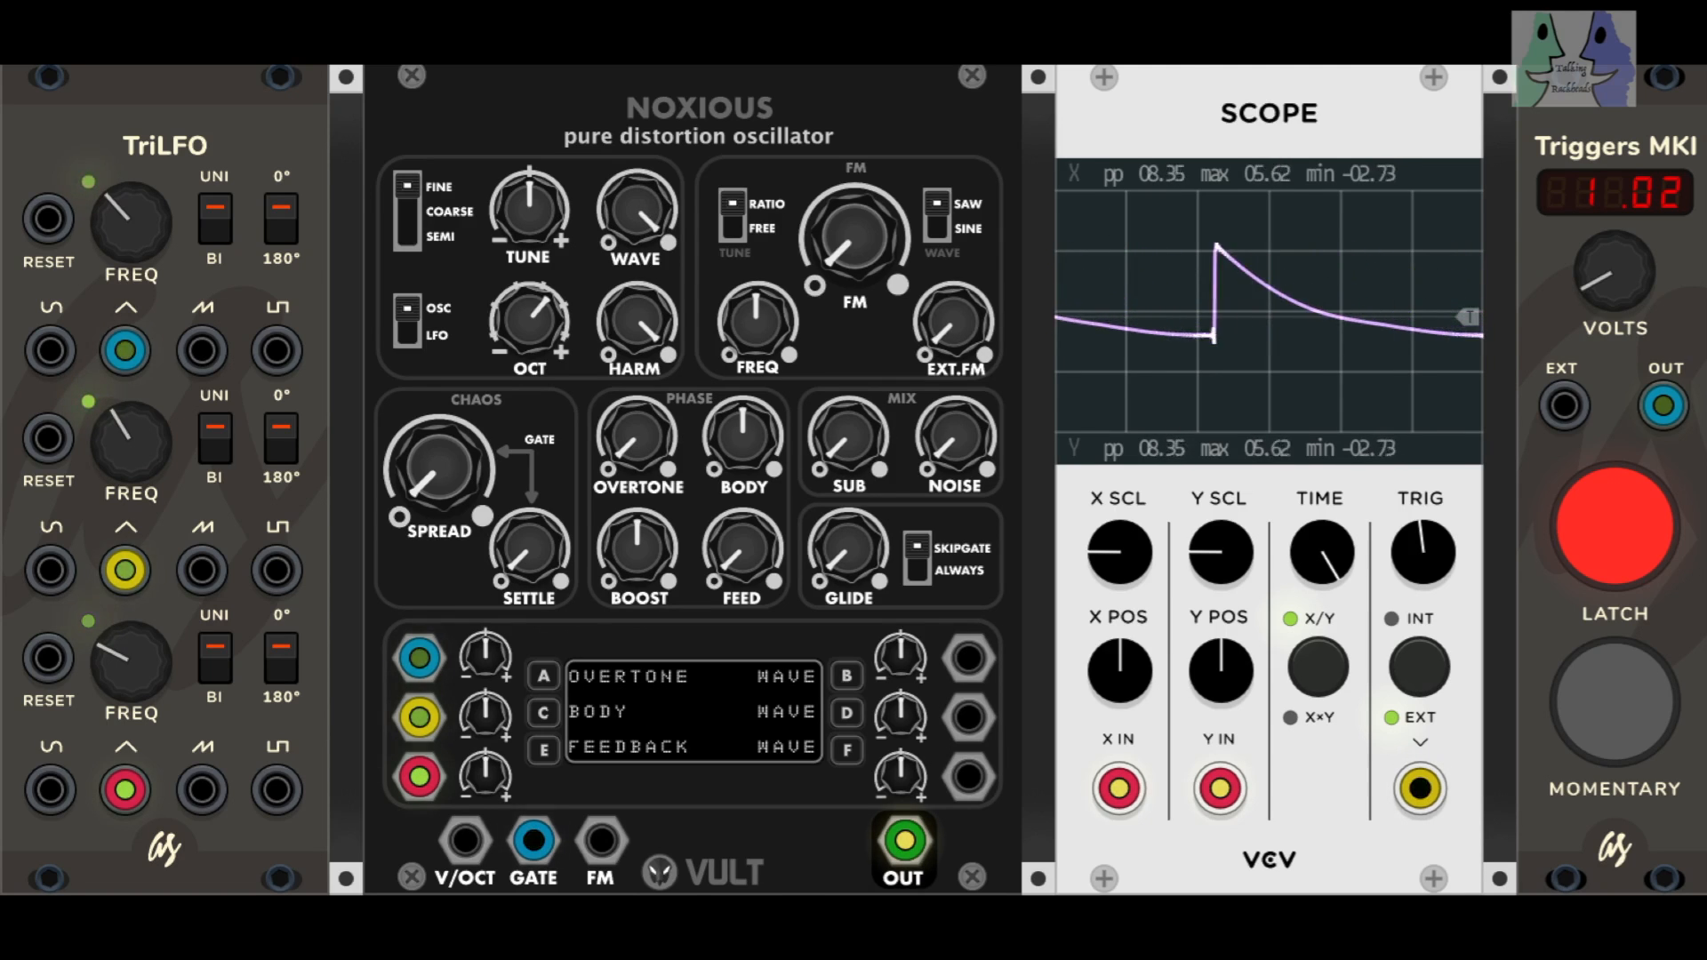
{"action": "left_click_drag", "start_coordinate": [636, 210], "coordinate": [637, 235]}
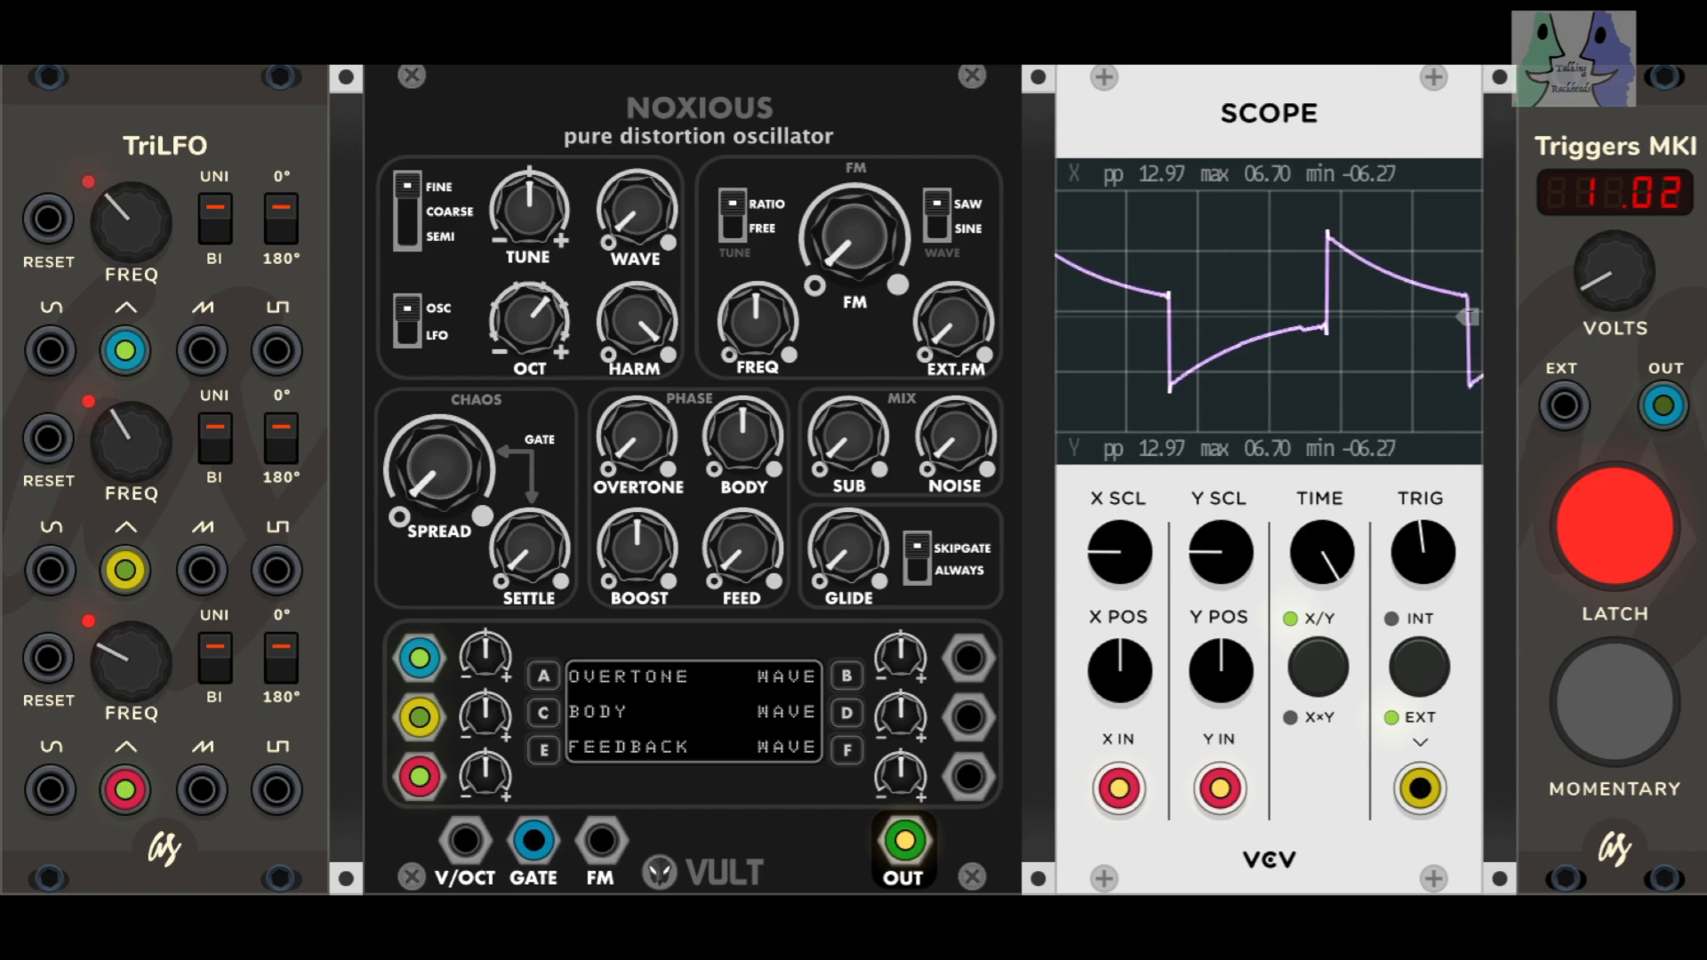
{"action": "left_click_drag", "start_coordinate": [637, 236], "coordinate": [636, 191]}
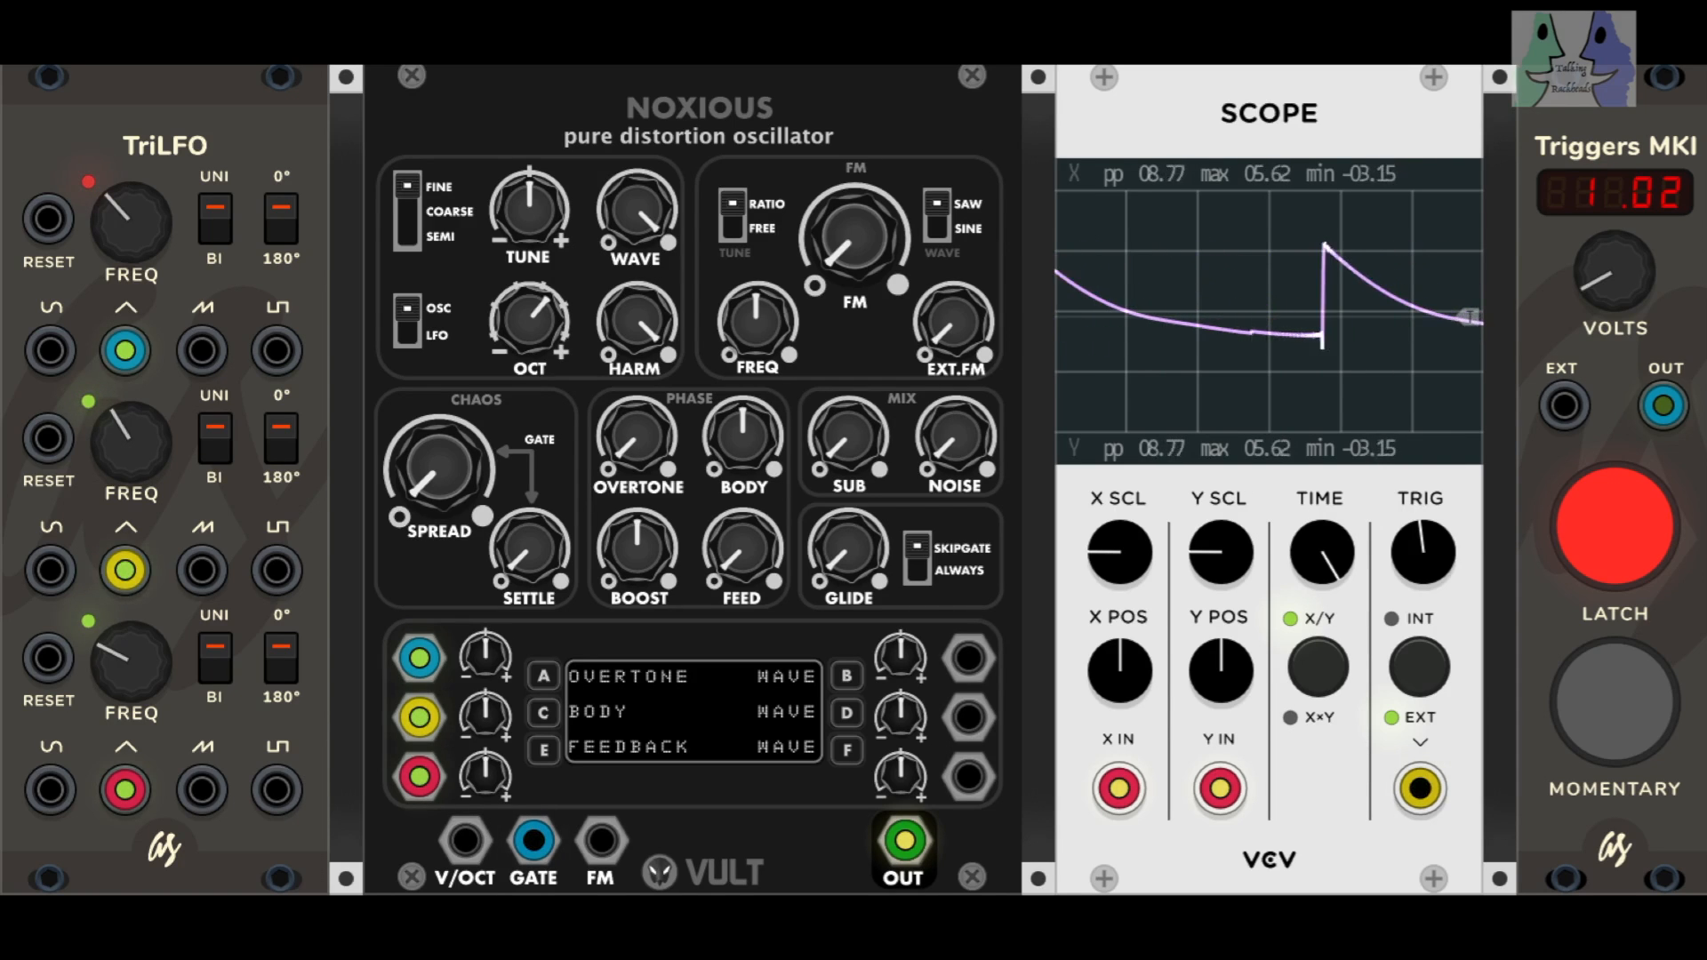
{"action": "left_click_drag", "start_coordinate": [636, 211], "coordinate": [637, 173]}
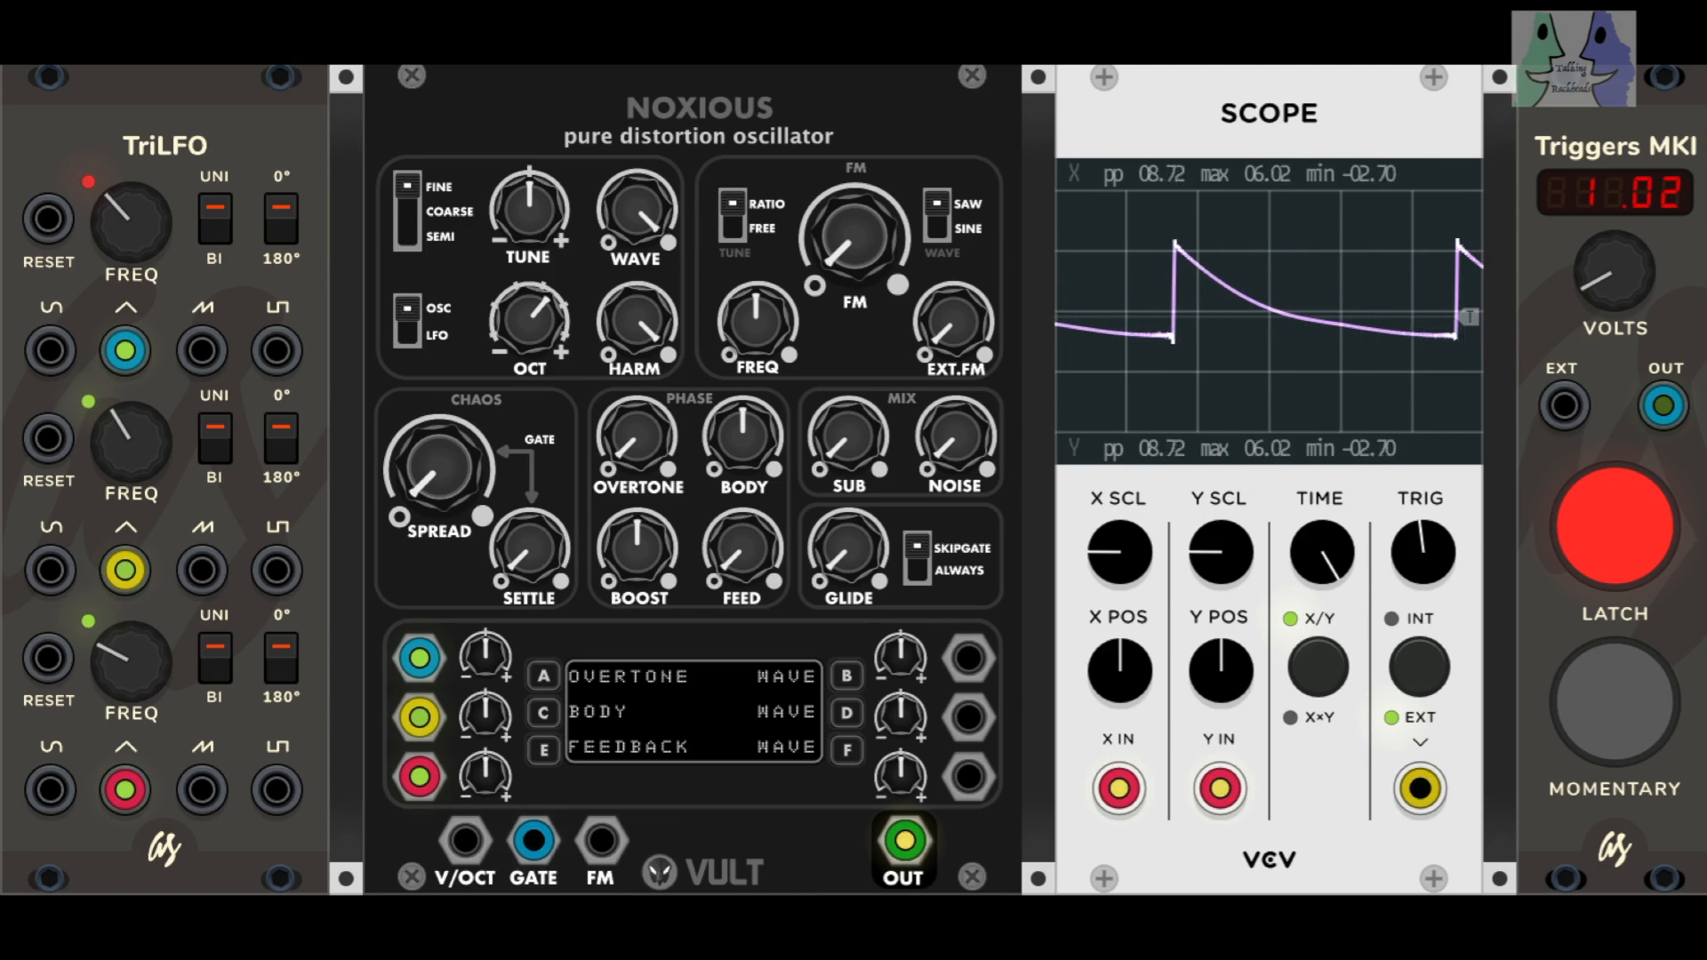
Step: Sweep the oscillator's HARM control down to minimum and back to maximum, and return WAVE to minimum
{"action": "mouse_move", "coordinate": [637, 321]}
{"action": "left_mouse_down"}
{"action": "mouse_move", "coordinate": [636, 378]}
{"action": "mouse_move", "coordinate": [637, 336]}
{"action": "mouse_move", "coordinate": [637, 351]}
{"action": "left_mouse_up"}
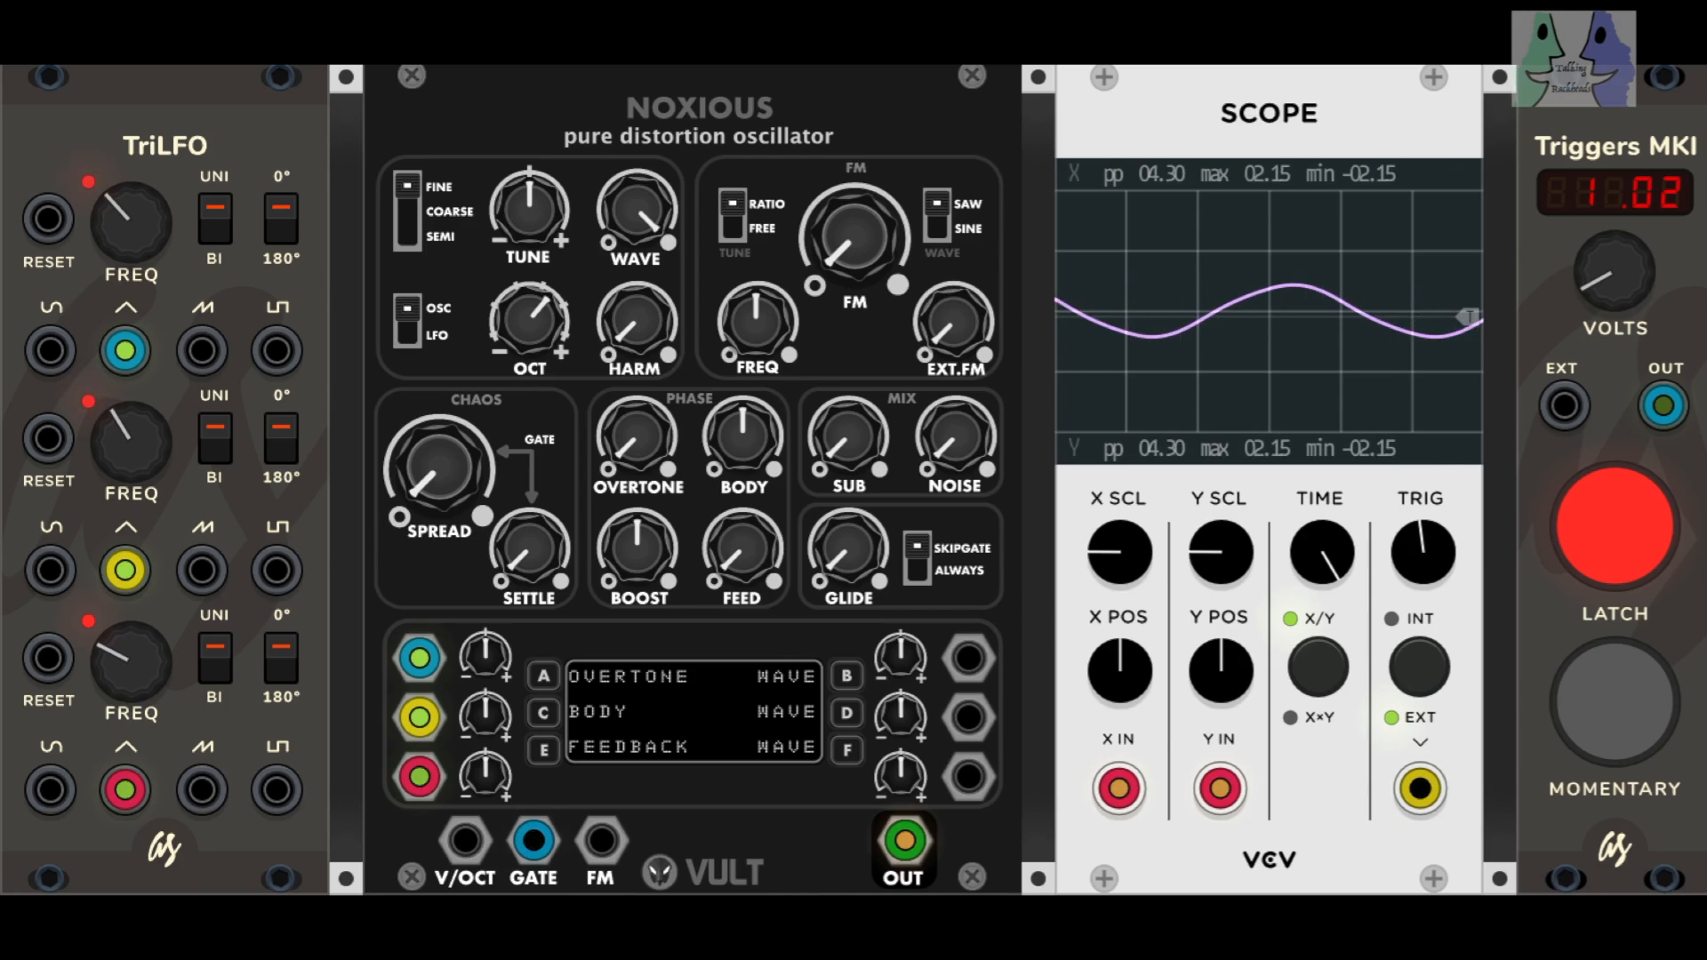
{"action": "mouse_move", "coordinate": [637, 322]}
{"action": "left_mouse_down"}
{"action": "mouse_move", "coordinate": [636, 275]}
{"action": "mouse_move", "coordinate": [636, 332]}
{"action": "left_mouse_up"}
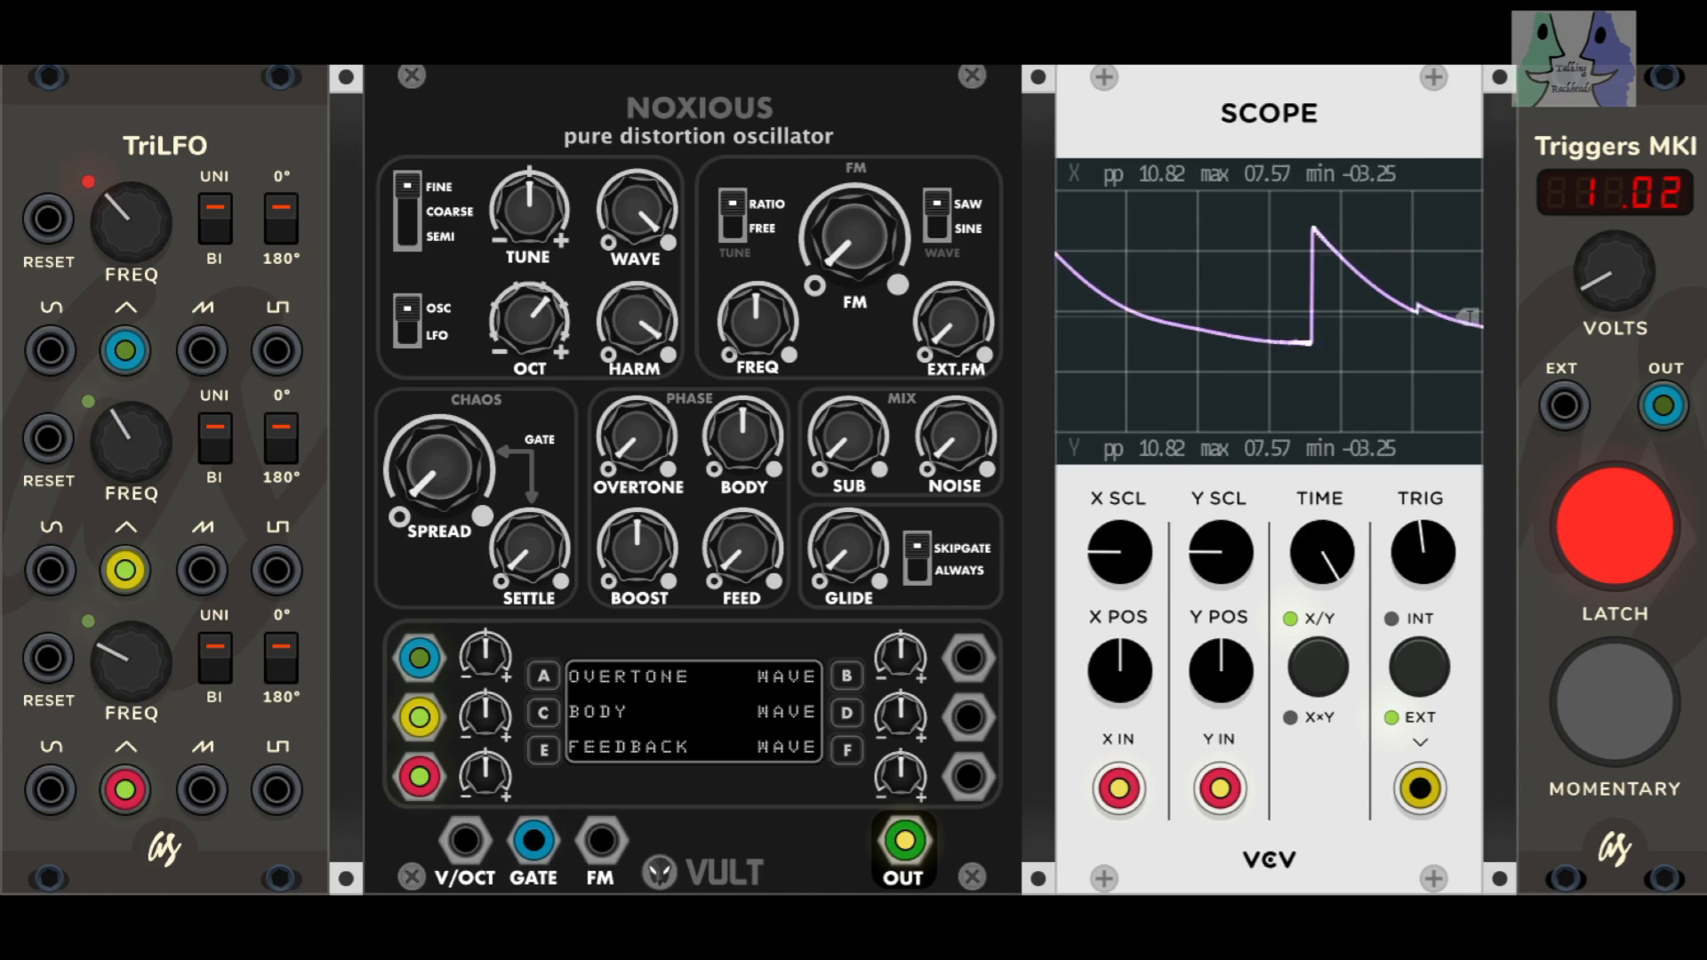
{"action": "left_click_drag", "start_coordinate": [630, 222], "coordinate": [629, 244]}
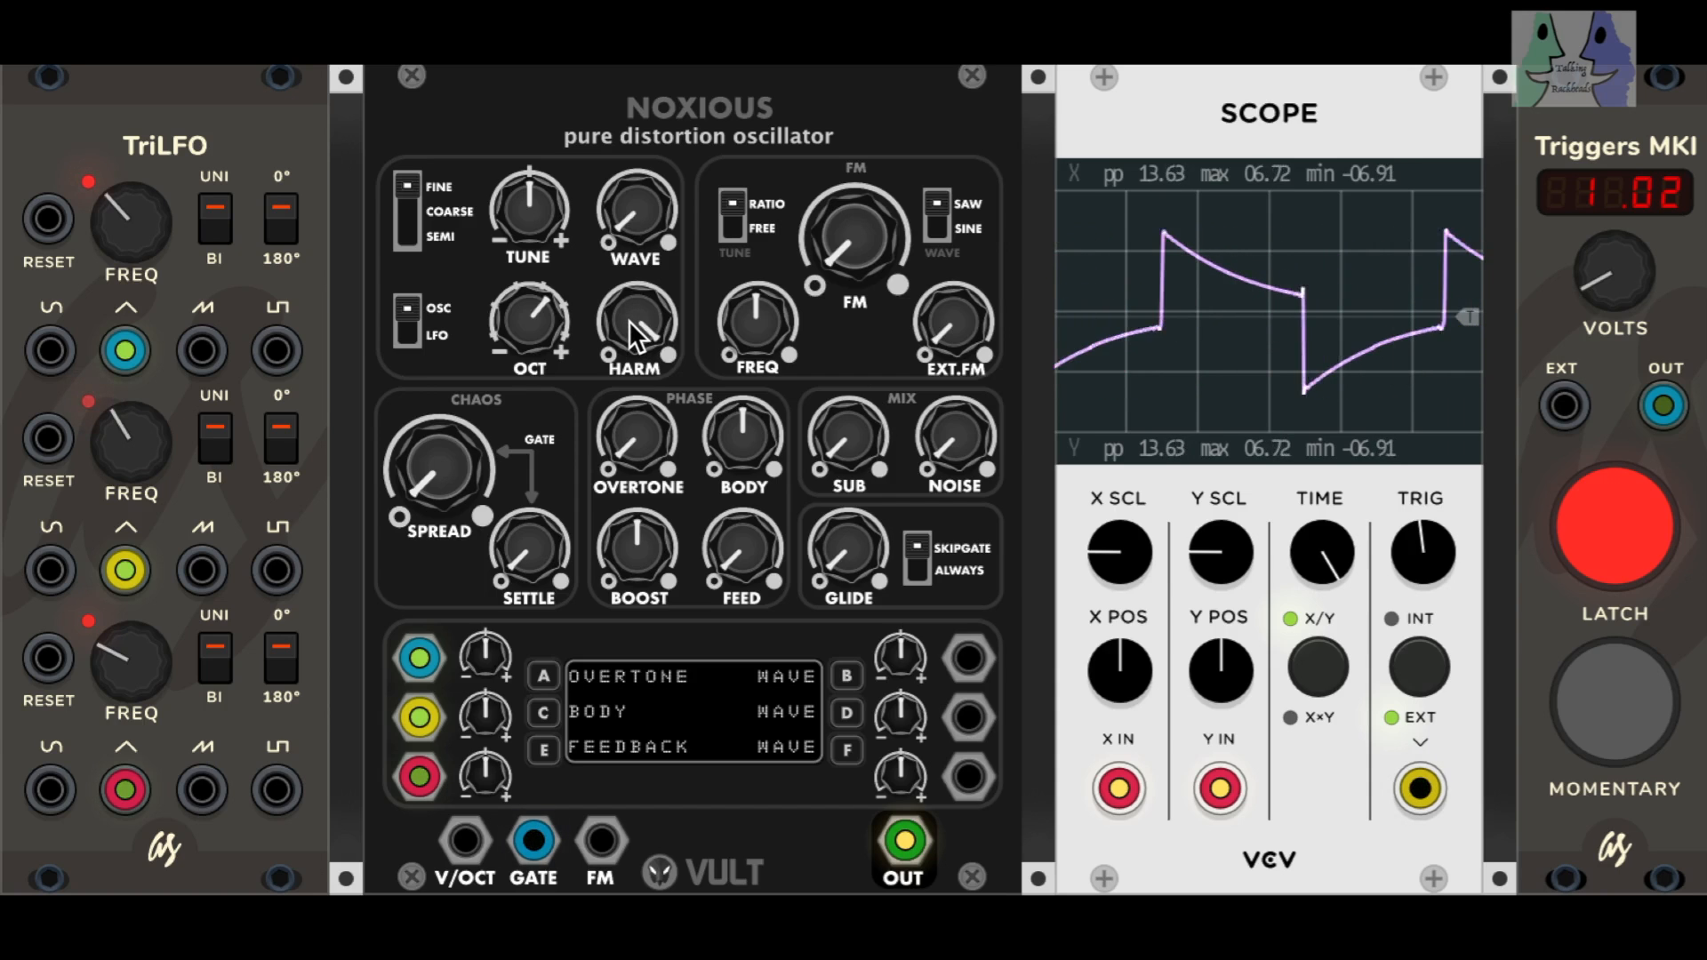
{"action": "mouse_move", "coordinate": [636, 322]}
{"action": "left_mouse_down"}
{"action": "mouse_move", "coordinate": [637, 411]}
{"action": "mouse_move", "coordinate": [637, 334]}
{"action": "left_mouse_up"}
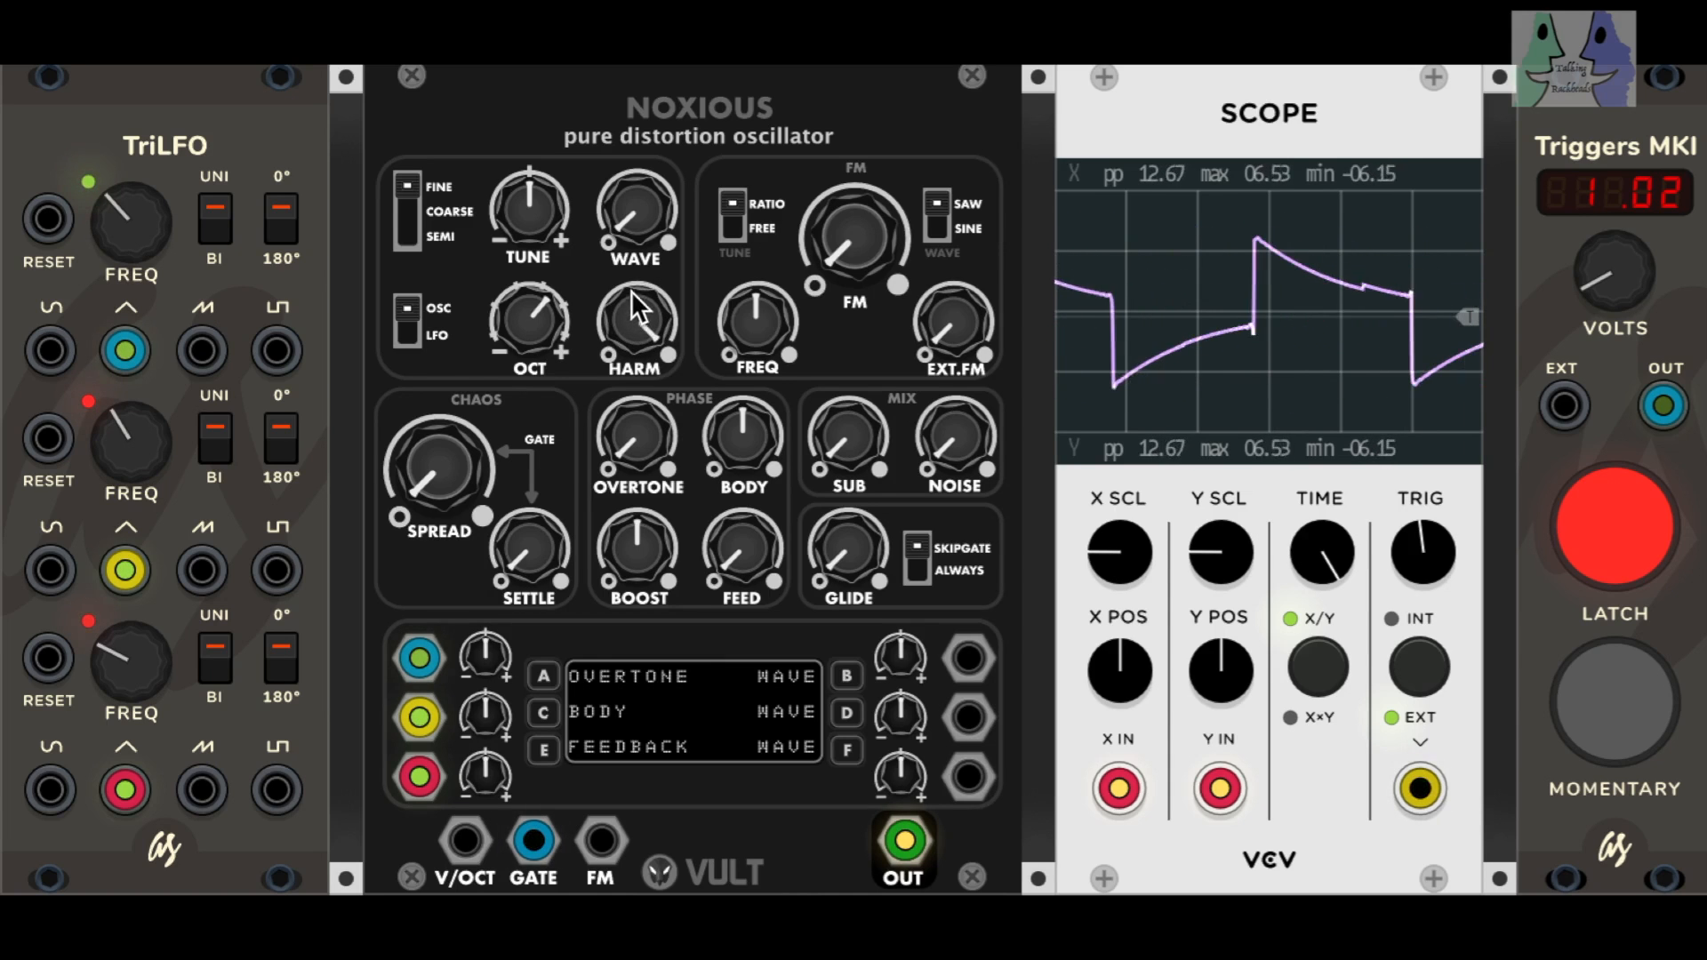
Step: Raise the oscillator's WAVE control slightly above minimum, keep FM at minimum, and set the trigger voltage to 0.93
{"action": "left_click_drag", "start_coordinate": [1581, 270], "coordinate": [1581, 361]}
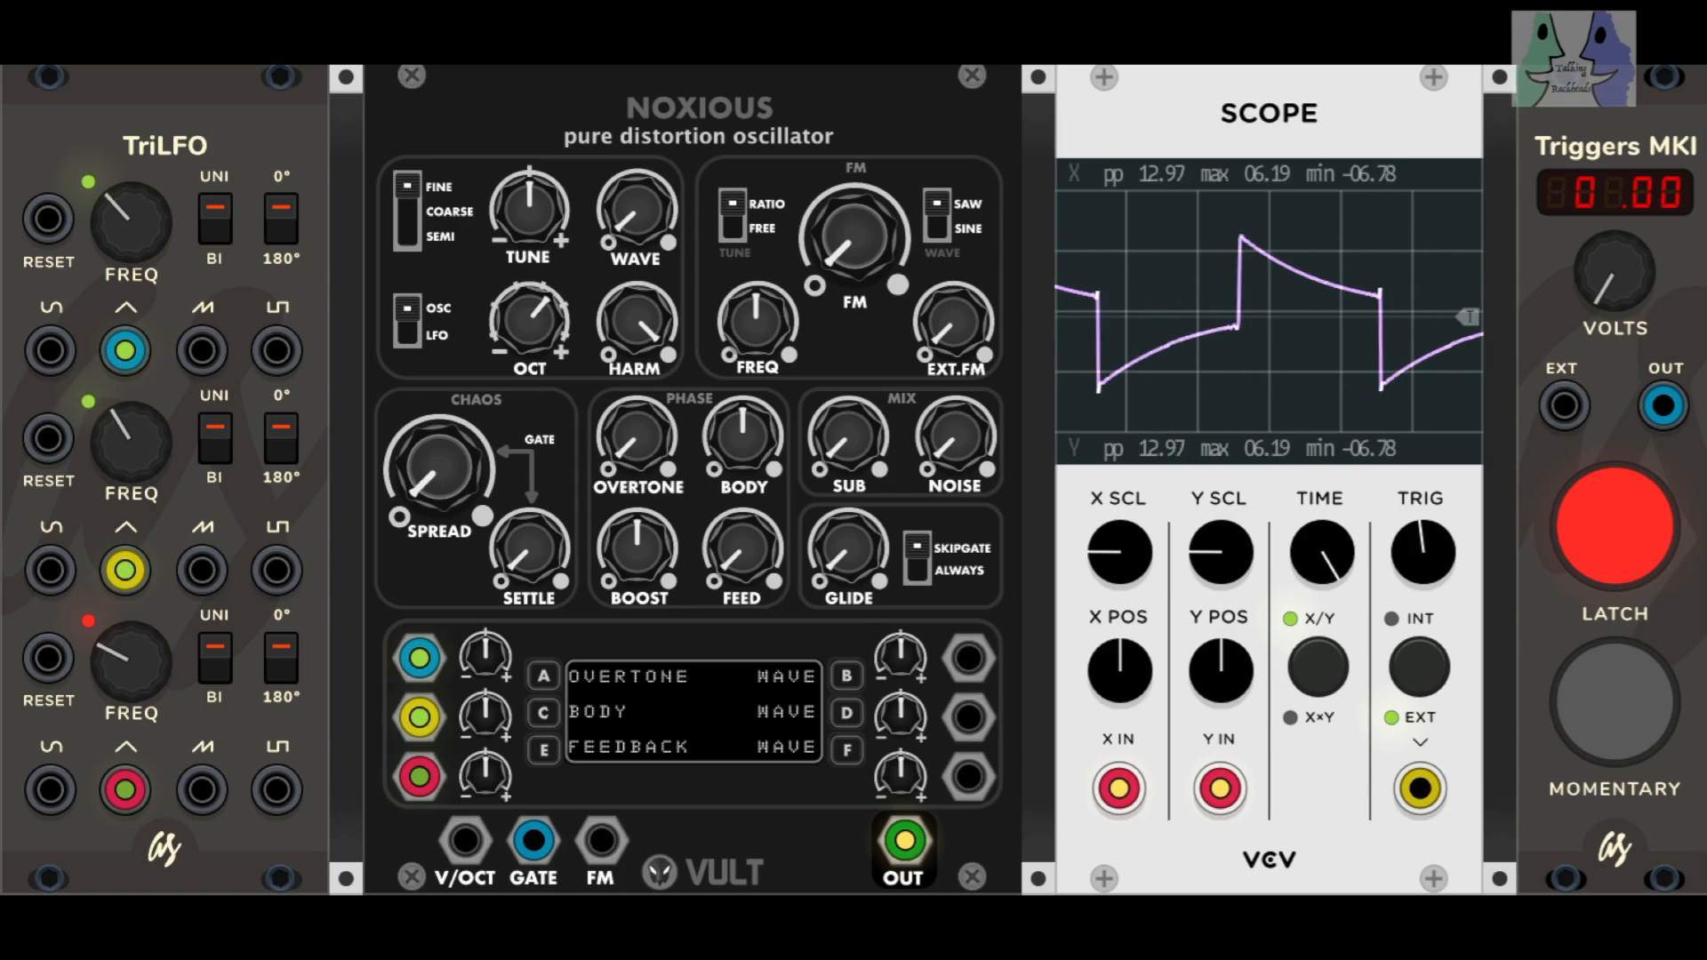
{"action": "left_click_drag", "start_coordinate": [637, 212], "coordinate": [636, 173]}
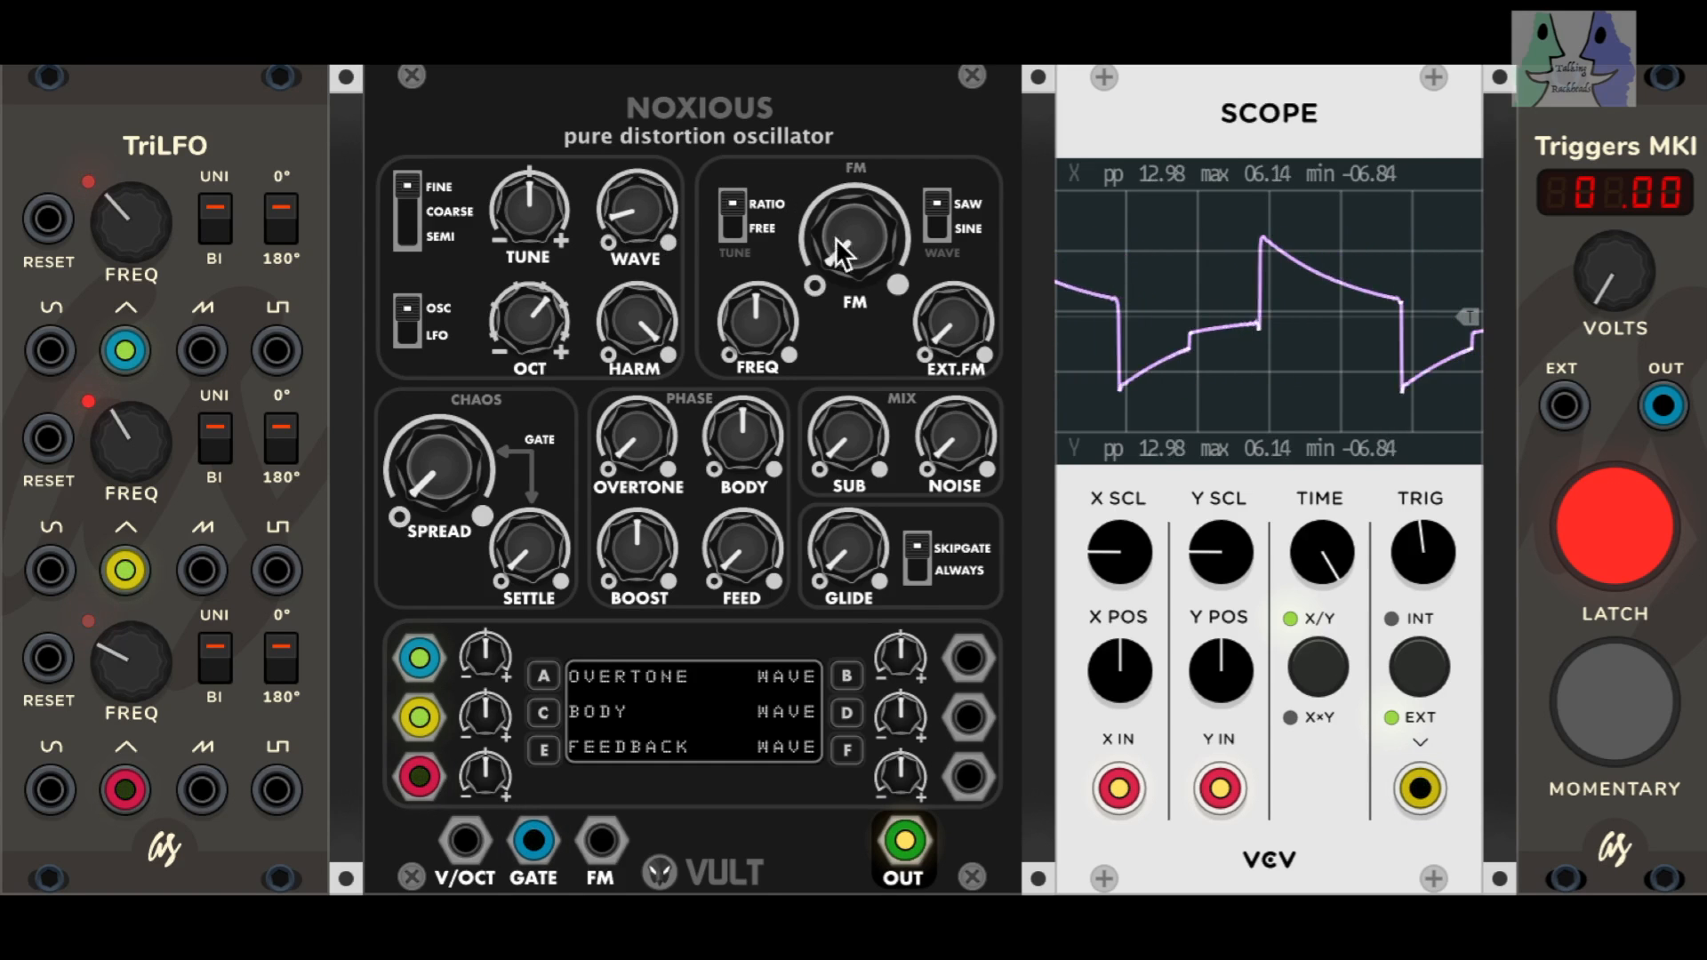
{"action": "mouse_move", "coordinate": [1571, 280]}
{"action": "left_mouse_down"}
{"action": "mouse_move", "coordinate": [1571, 219]}
{"action": "mouse_move", "coordinate": [1571, 233]}
{"action": "left_mouse_up"}
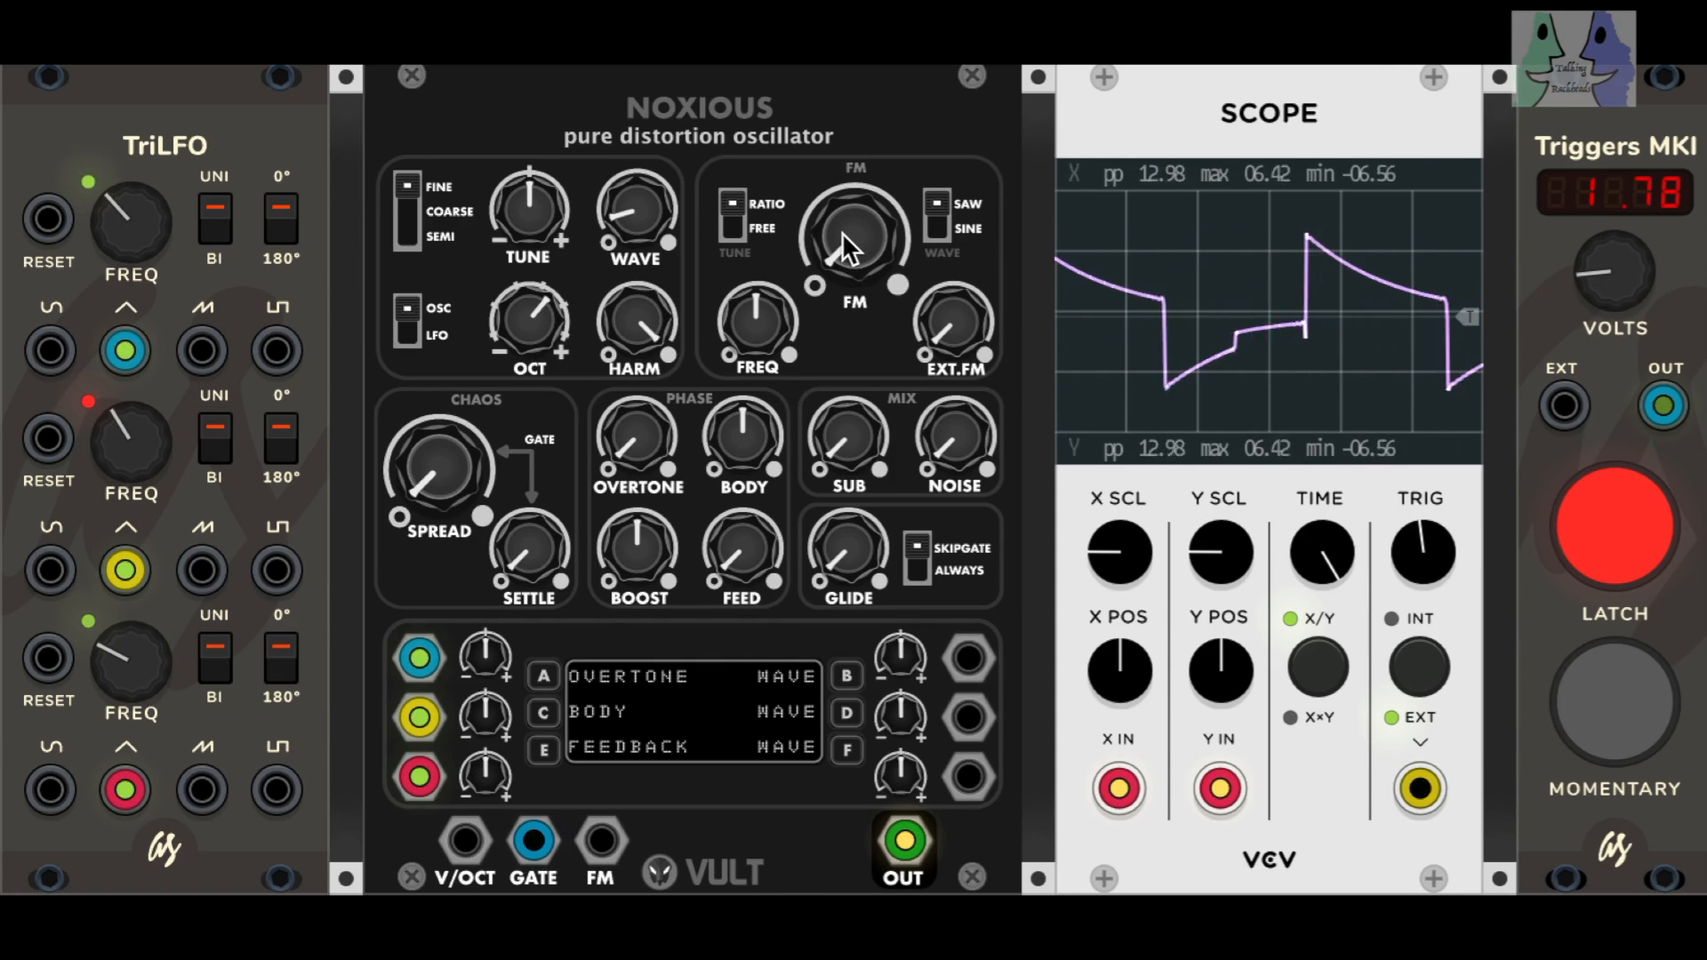
{"action": "mouse_move", "coordinate": [845, 255]}
{"action": "left_mouse_down"}
{"action": "mouse_move", "coordinate": [845, 156]}
{"action": "mouse_move", "coordinate": [845, 293]}
{"action": "left_mouse_up"}
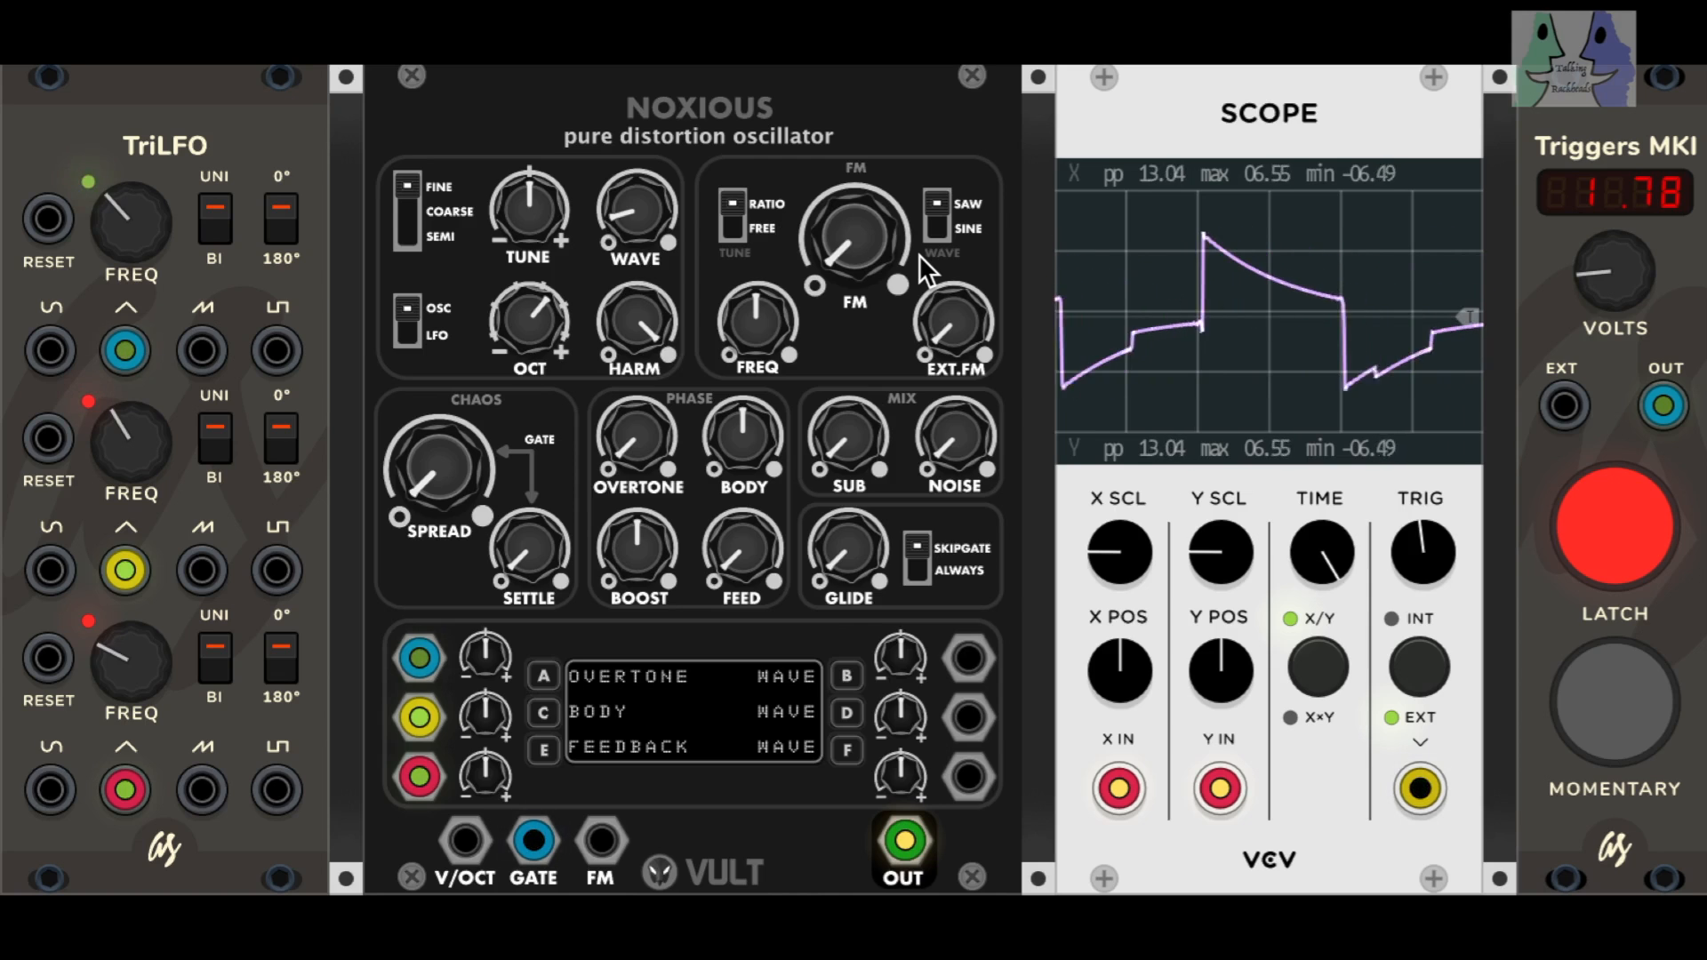
{"action": "left_click_drag", "start_coordinate": [1614, 272], "coordinate": [1614, 322]}
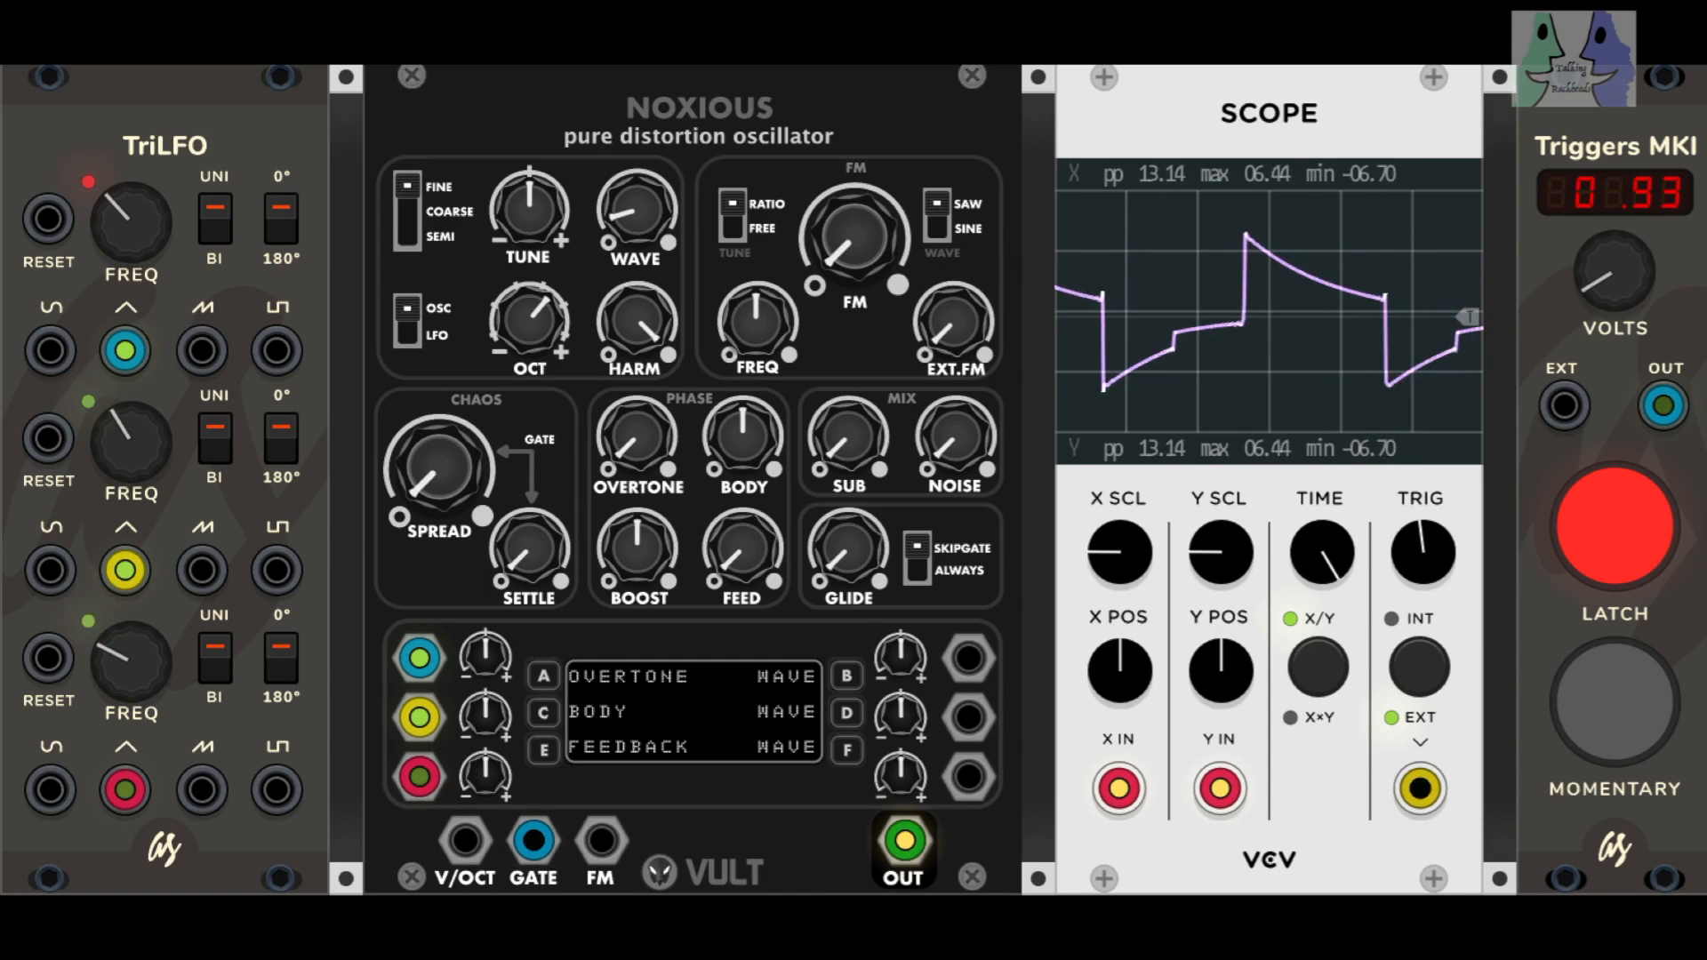
Step: Try the SINE modulation wave, switch back to SAW, and raise FM just past its midpoint with FREQ at maximum
{"action": "left_click", "coordinate": [939, 226]}
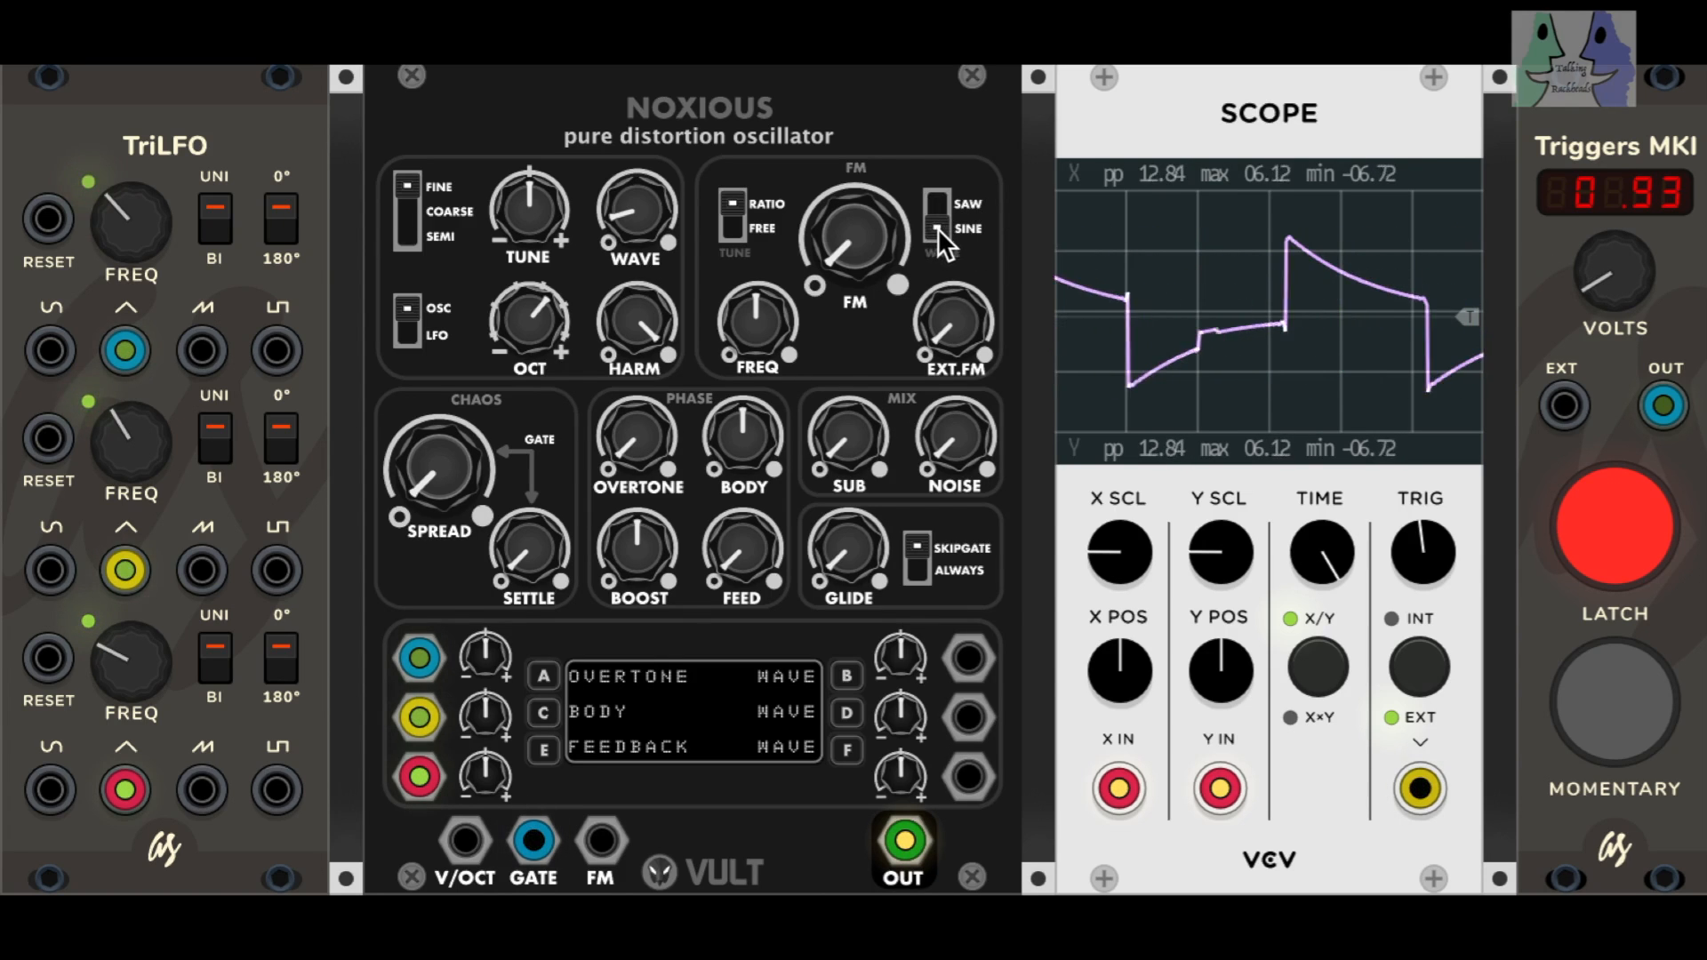
{"action": "mouse_move", "coordinate": [846, 252]}
{"action": "left_mouse_down"}
{"action": "mouse_move", "coordinate": [846, 267]}
{"action": "mouse_move", "coordinate": [846, 193]}
{"action": "mouse_move", "coordinate": [846, 249]}
{"action": "mouse_move", "coordinate": [904, 244]}
{"action": "left_mouse_up"}
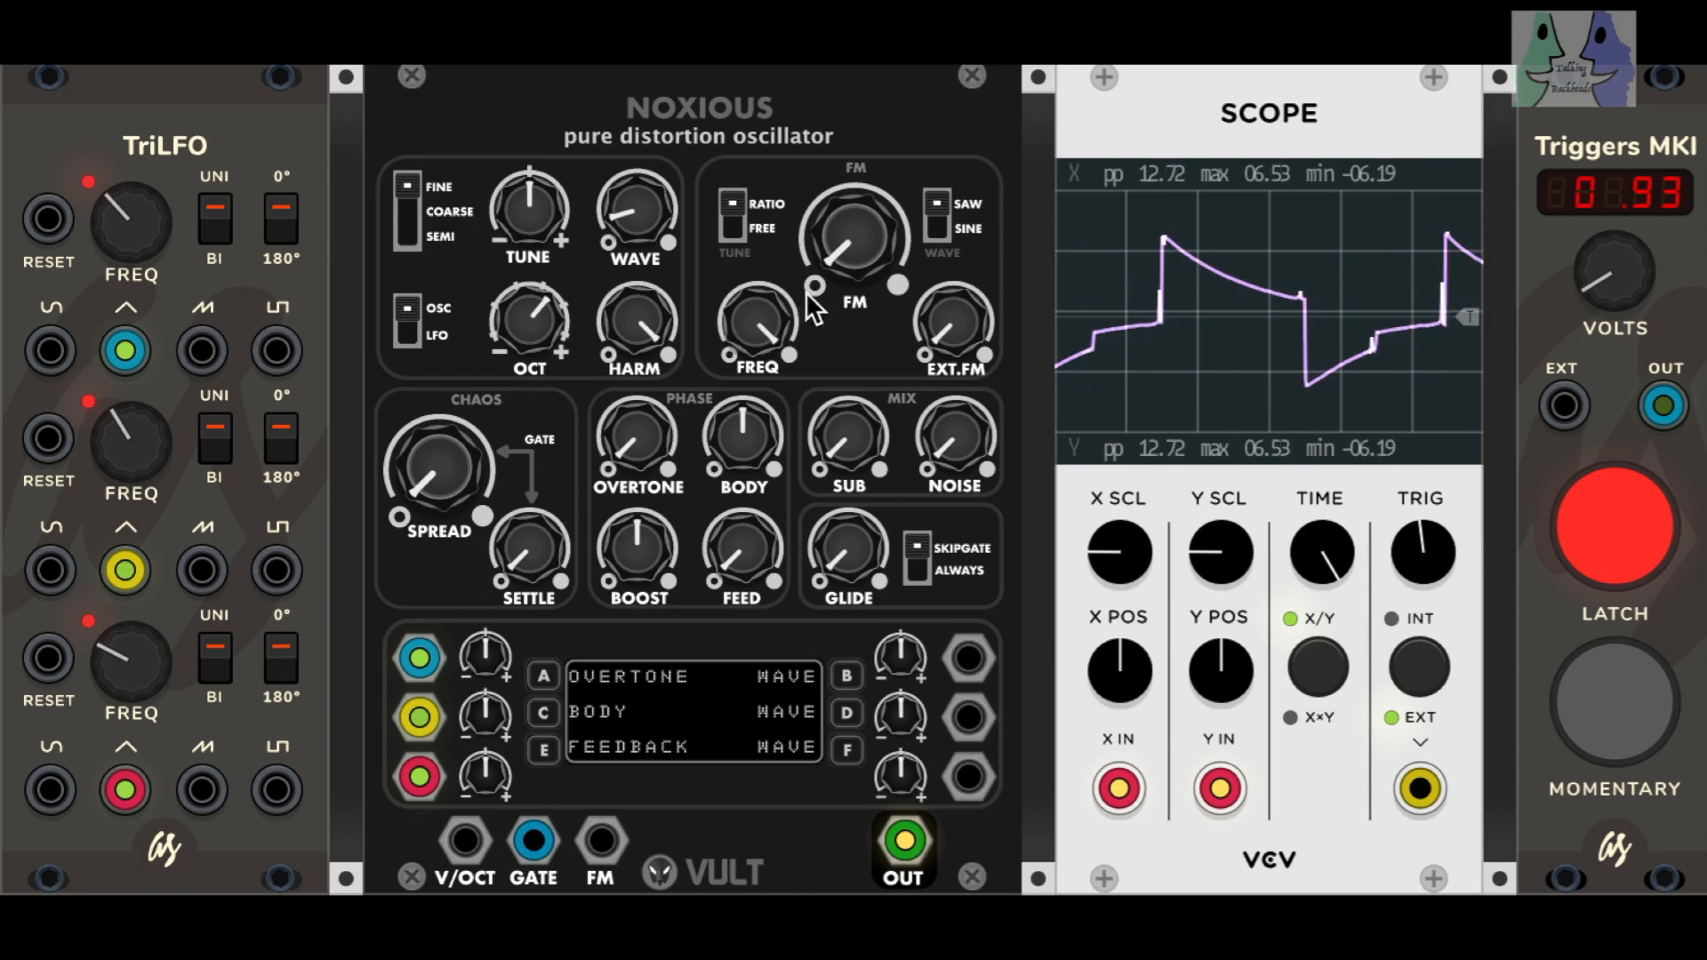
{"action": "mouse_move", "coordinate": [855, 237]}
{"action": "left_mouse_down"}
{"action": "mouse_move", "coordinate": [855, 187]}
{"action": "mouse_move", "coordinate": [855, 204]}
{"action": "left_mouse_up"}
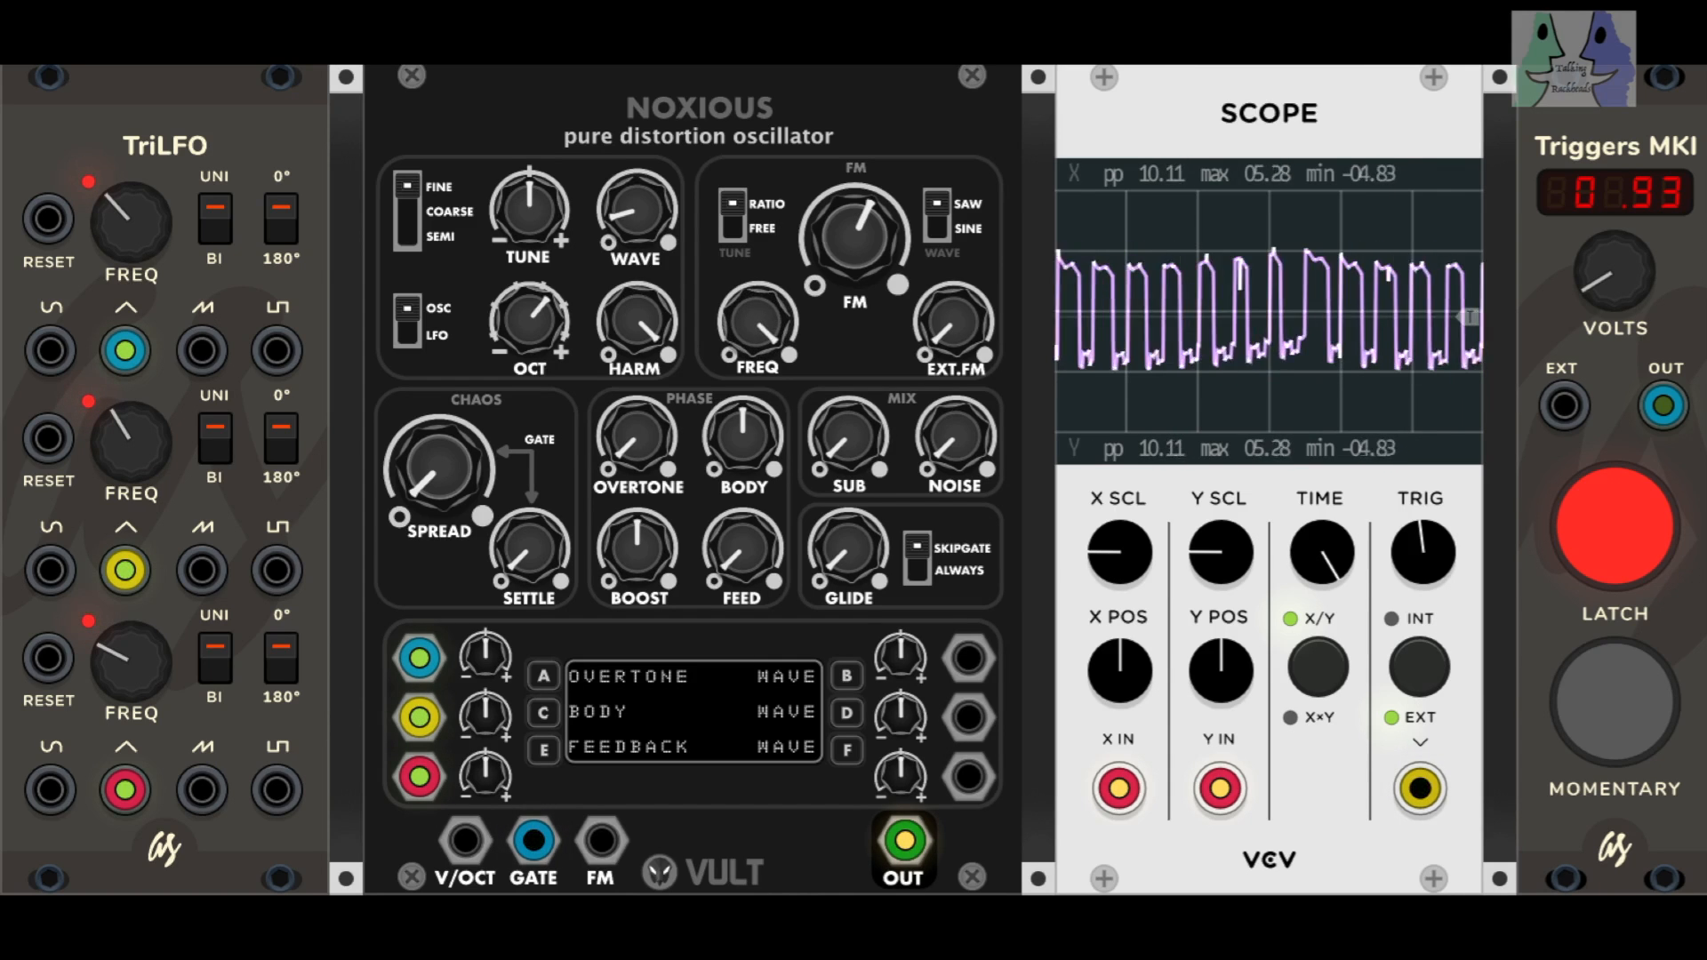
Step: Sweep the FM section's FREQ control in both RATIO and FREE modes, ending in RATIO with FREQ slightly below its midpoint
{"action": "left_click_drag", "start_coordinate": [758, 322], "coordinate": [758, 365]}
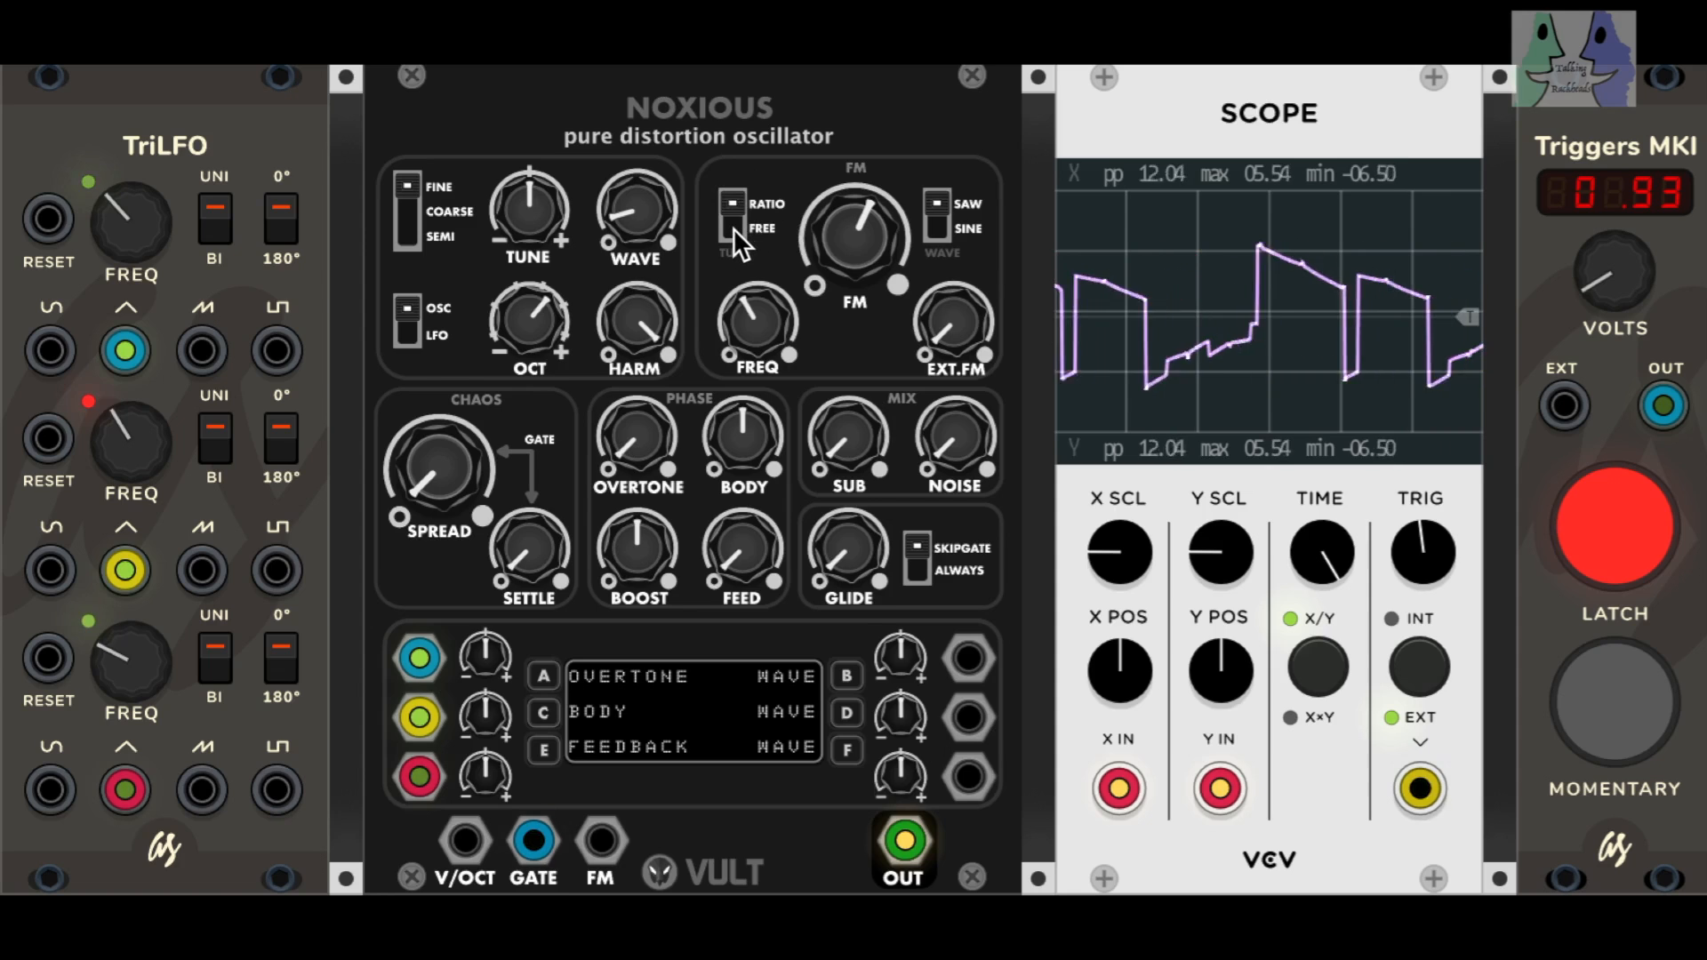
{"action": "left_click_drag", "start_coordinate": [744, 309], "coordinate": [744, 311]}
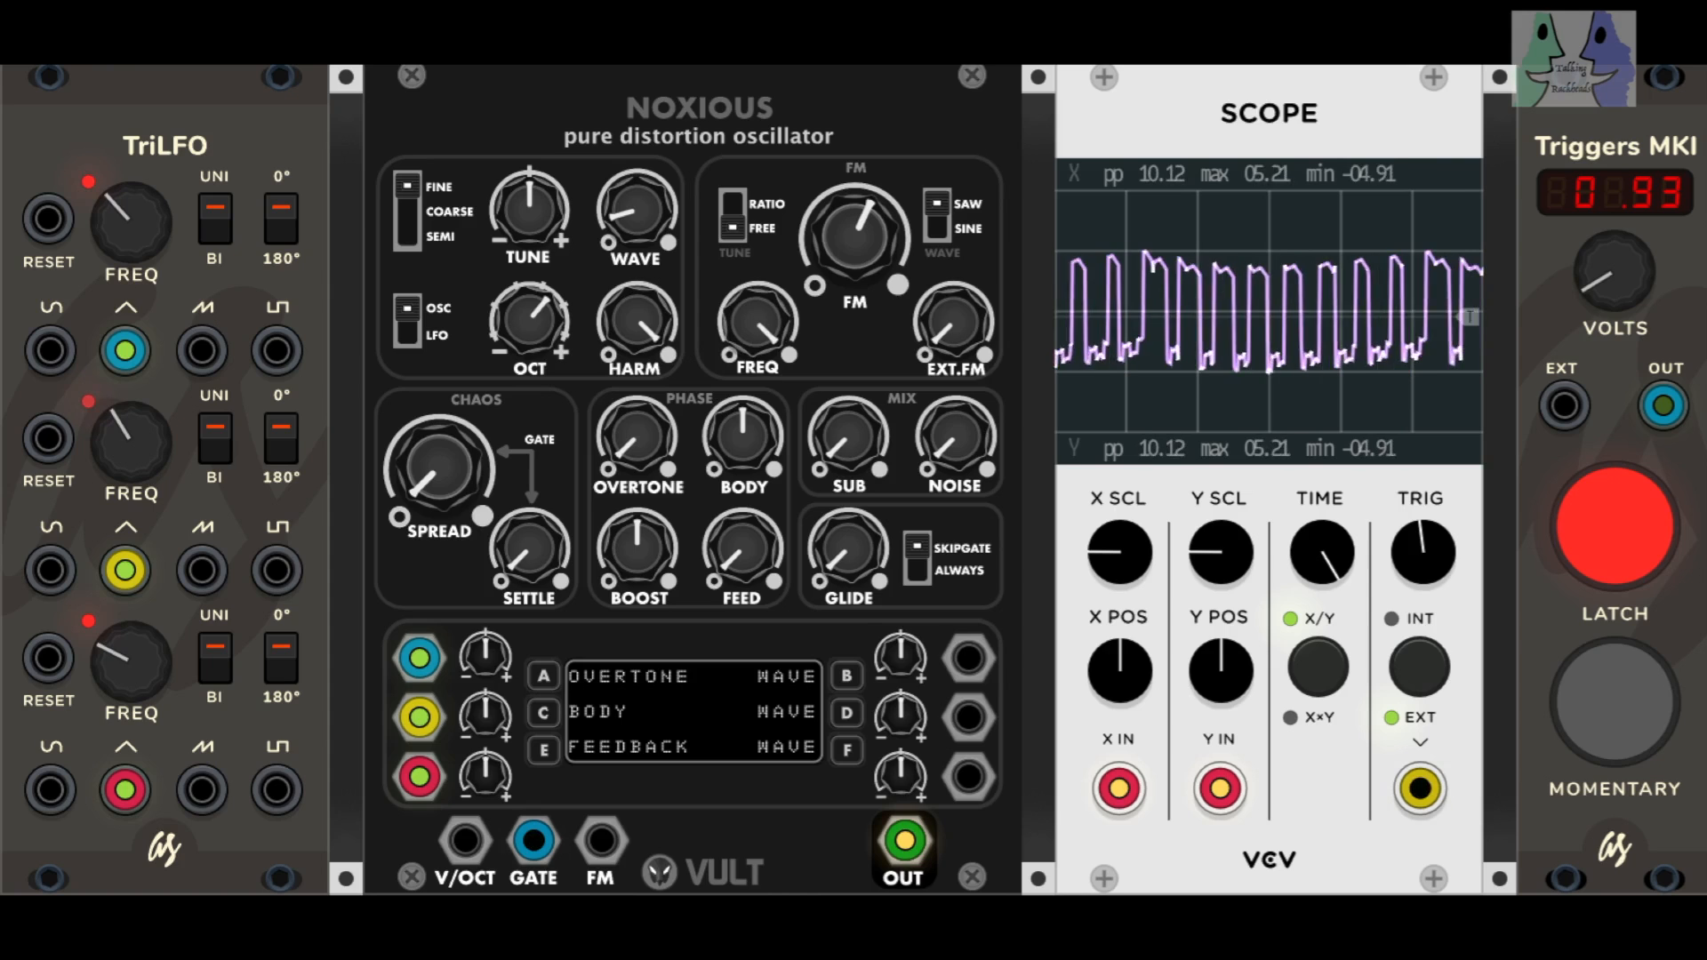
{"action": "left_click_drag", "start_coordinate": [756, 321], "coordinate": [757, 409]}
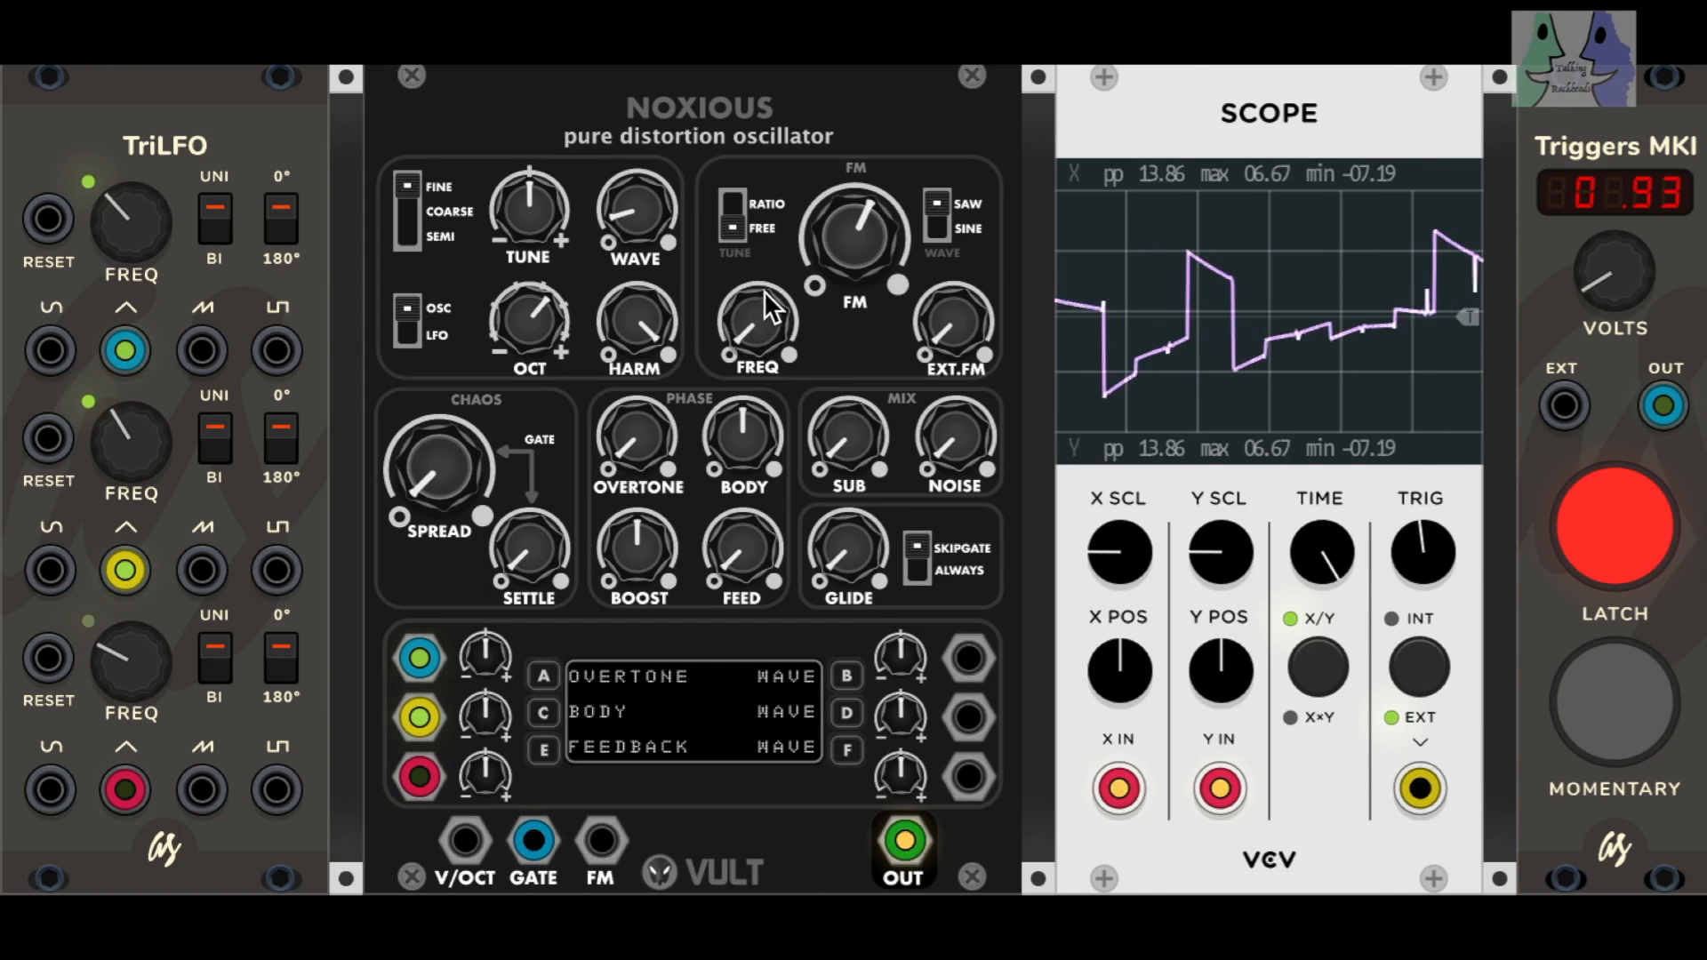
{"action": "left_click", "coordinate": [733, 207]}
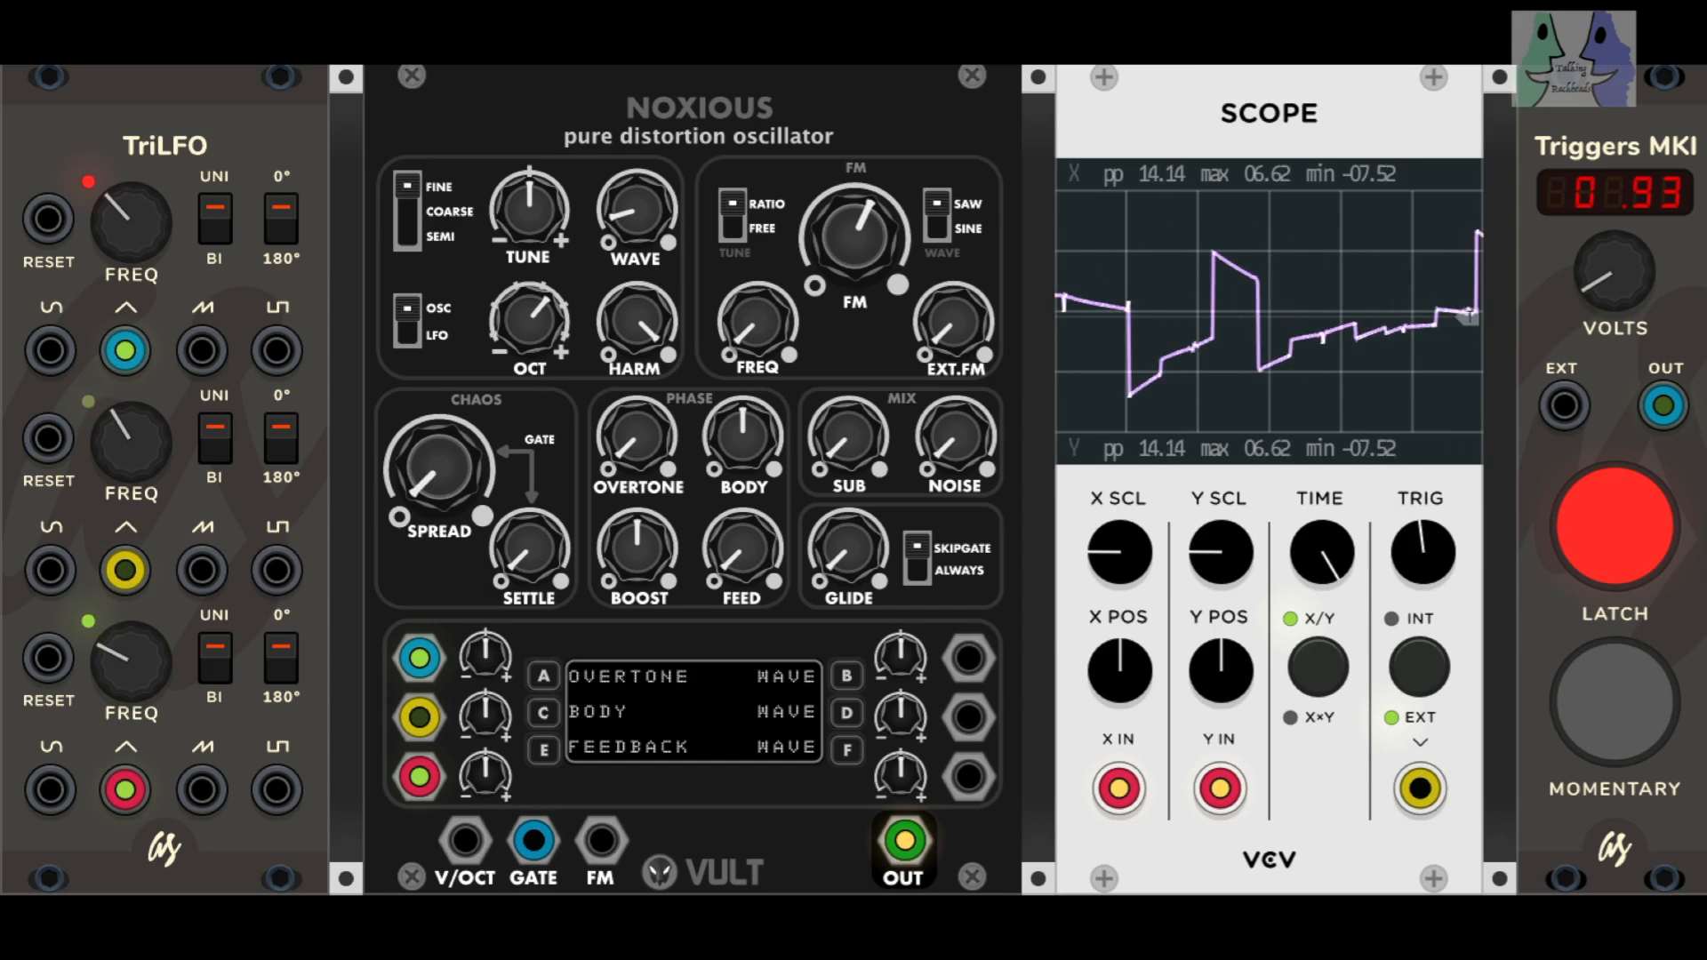
{"action": "left_click_drag", "start_coordinate": [758, 322], "coordinate": [758, 227]}
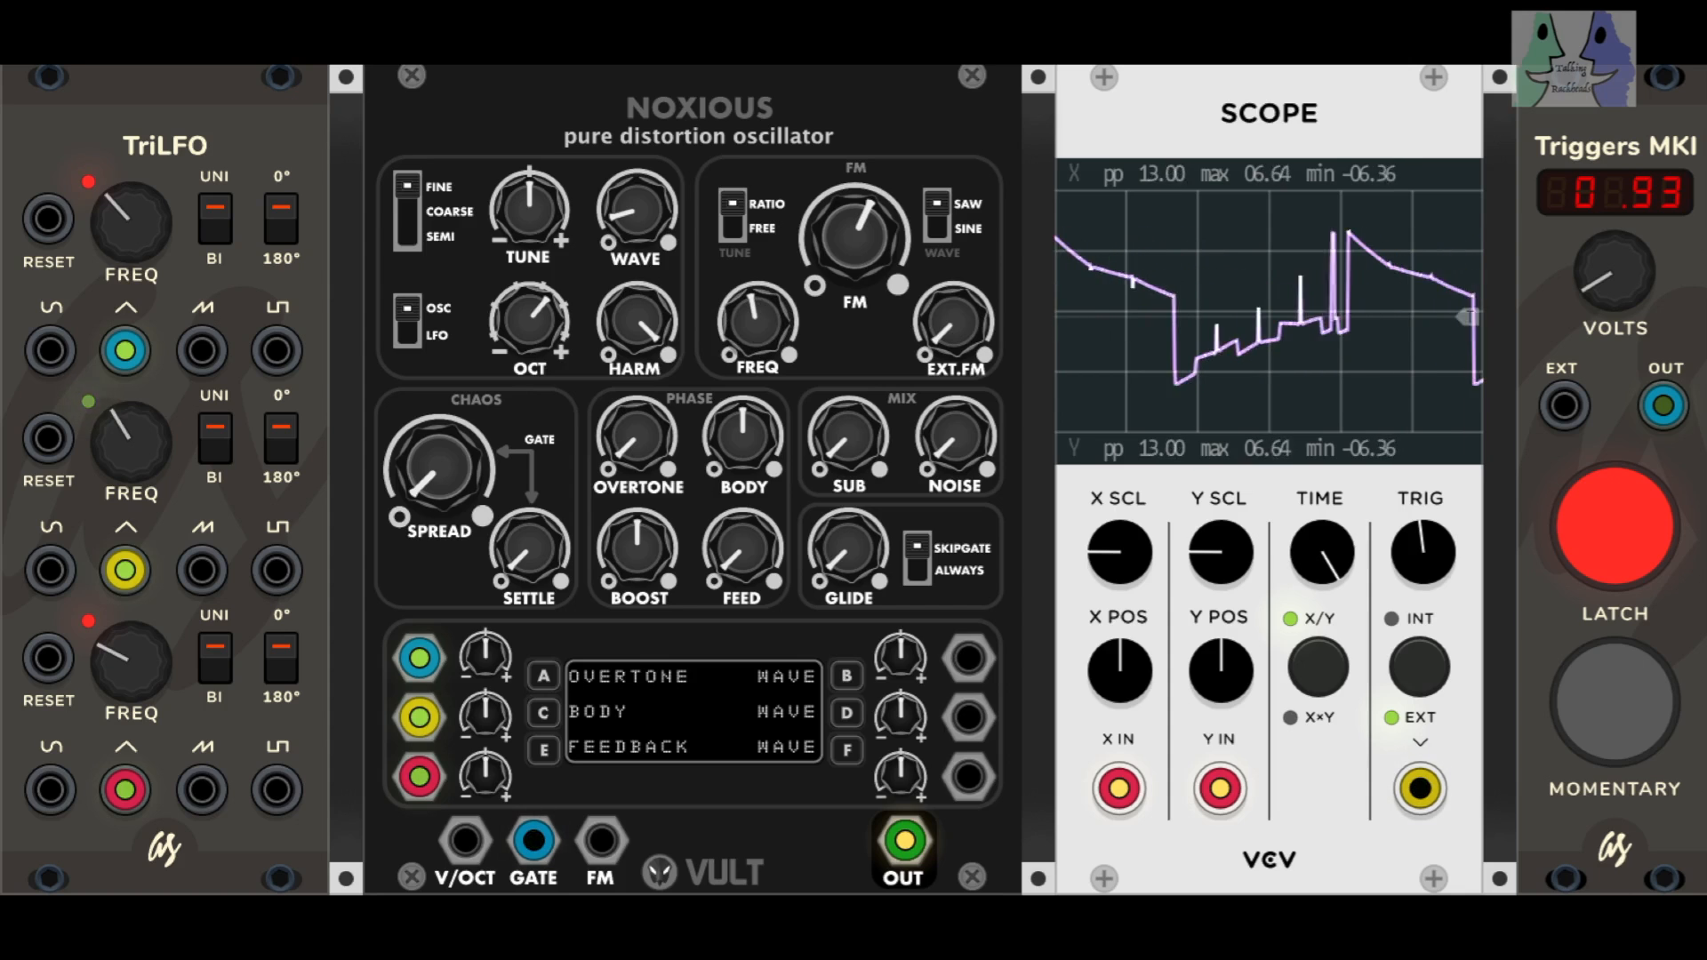
Step: Return the FM section's EXT.FM, FREQ and FM controls to minimum and set the trigger voltage to 1.47
{"action": "left_click_drag", "start_coordinate": [1588, 286], "coordinate": [1589, 334]}
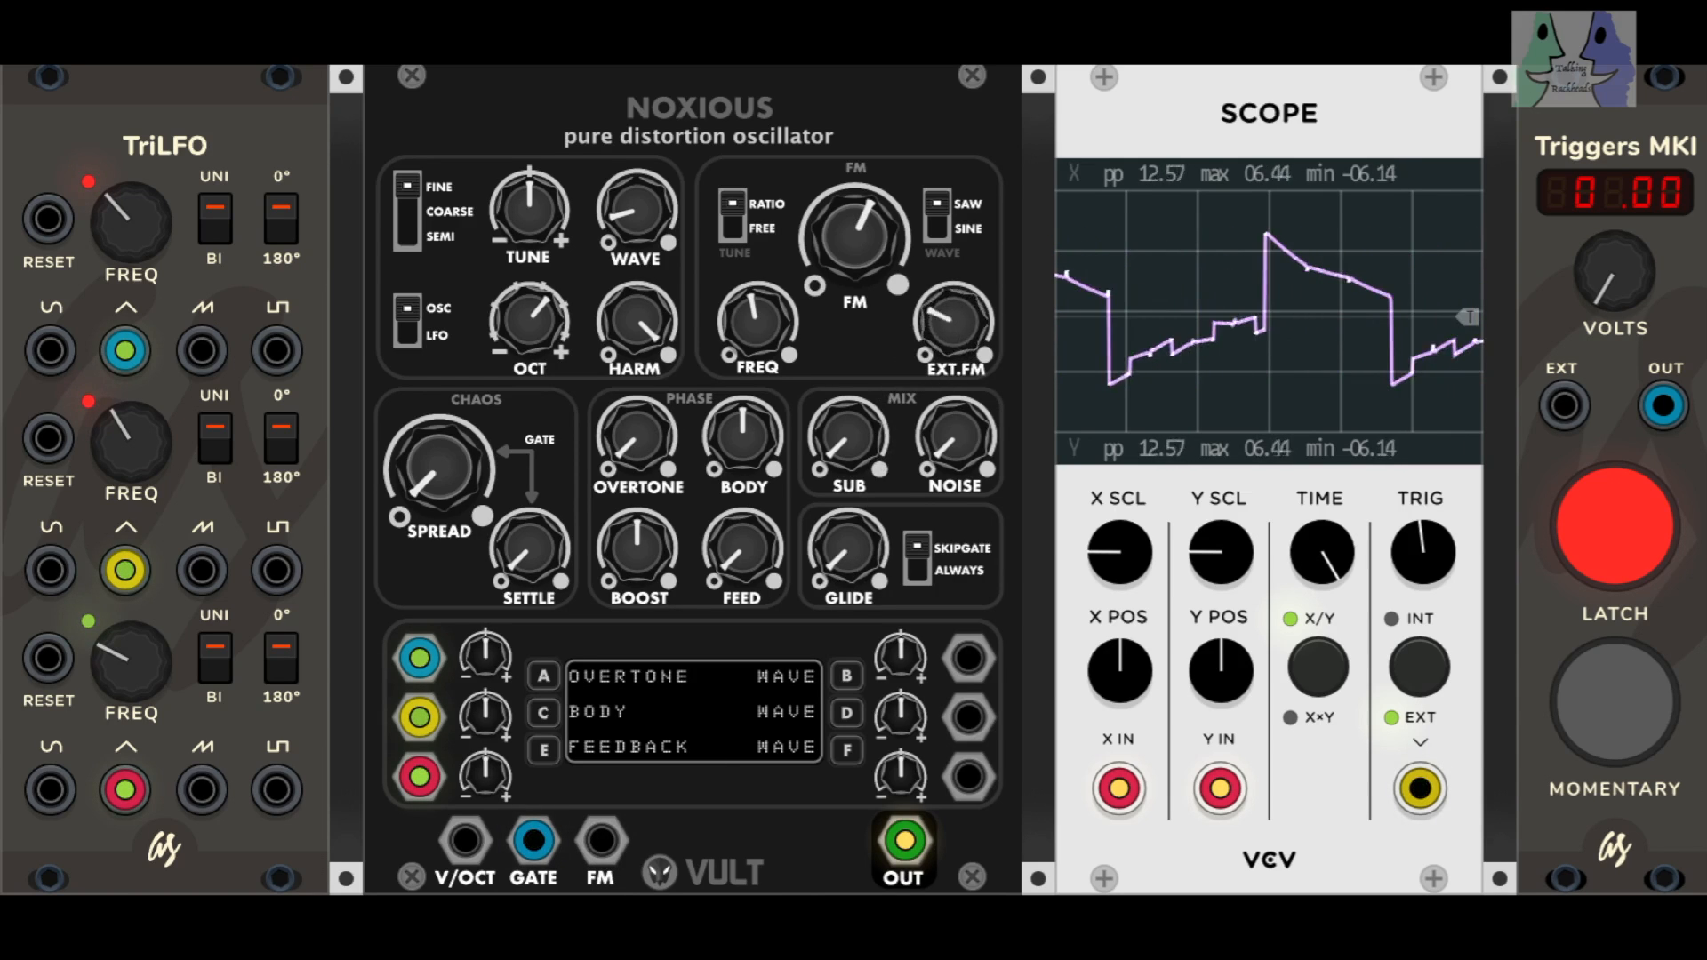
{"action": "left_click_drag", "start_coordinate": [953, 322], "coordinate": [953, 427]}
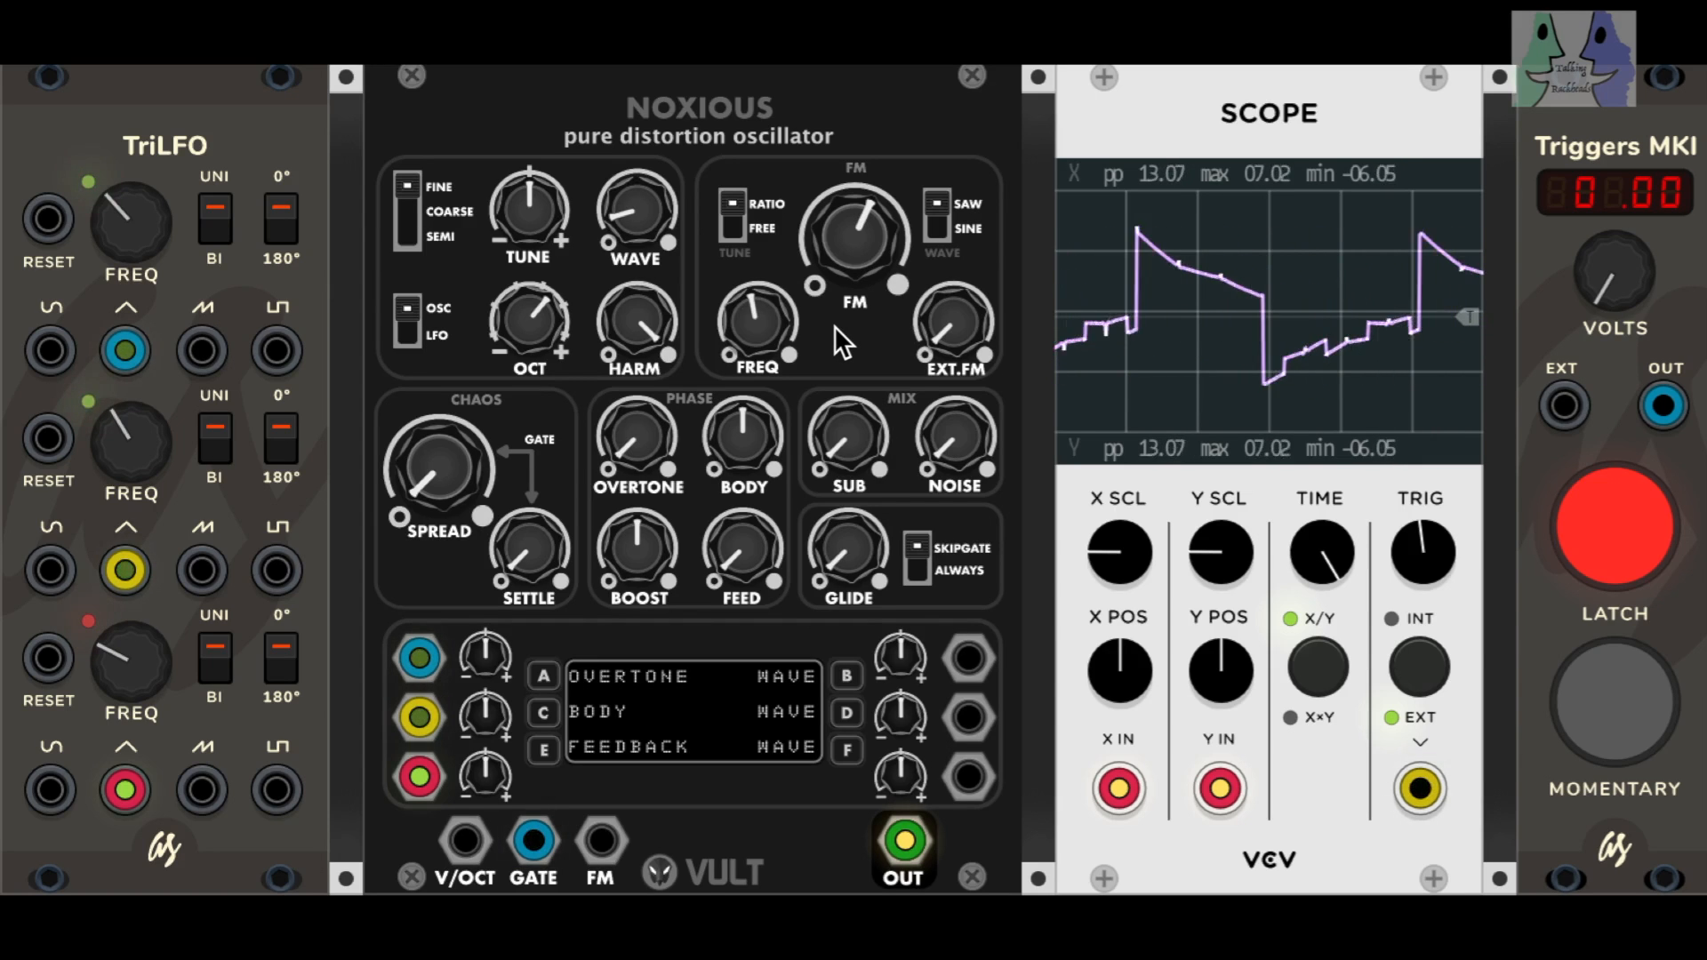
{"action": "left_click_drag", "start_coordinate": [756, 322], "coordinate": [756, 391]}
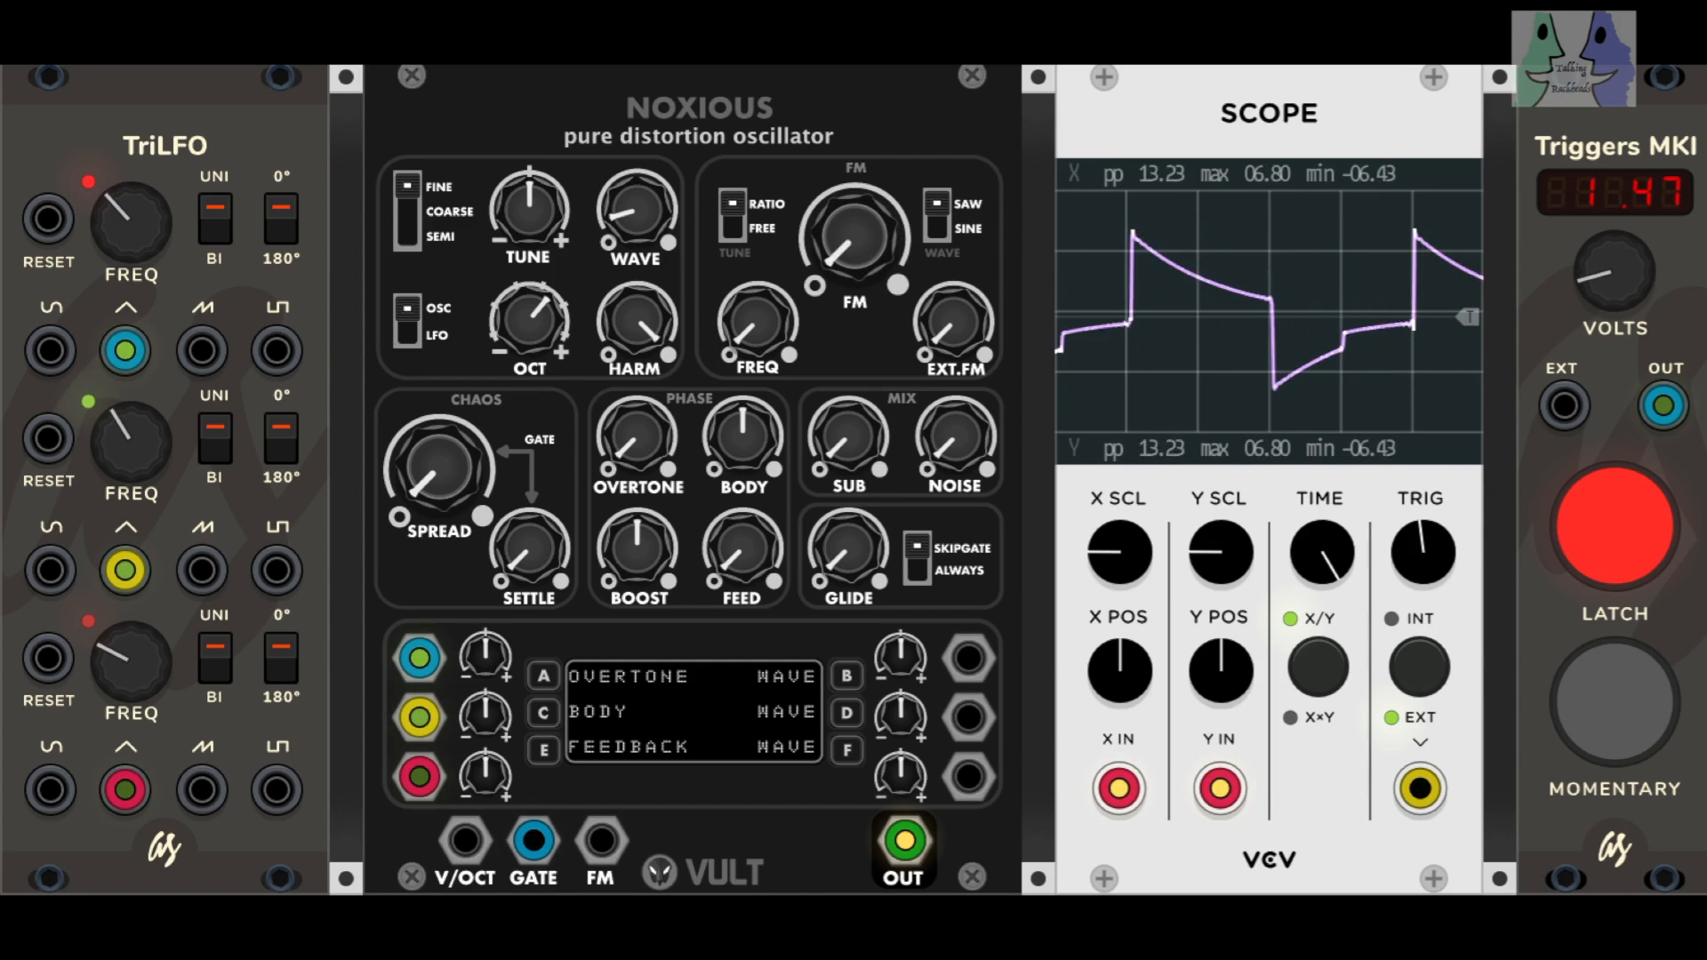
Step: Lower the trigger voltage in stages to 0.50
{"action": "left_click_drag", "start_coordinate": [1613, 274], "coordinate": [1614, 311]}
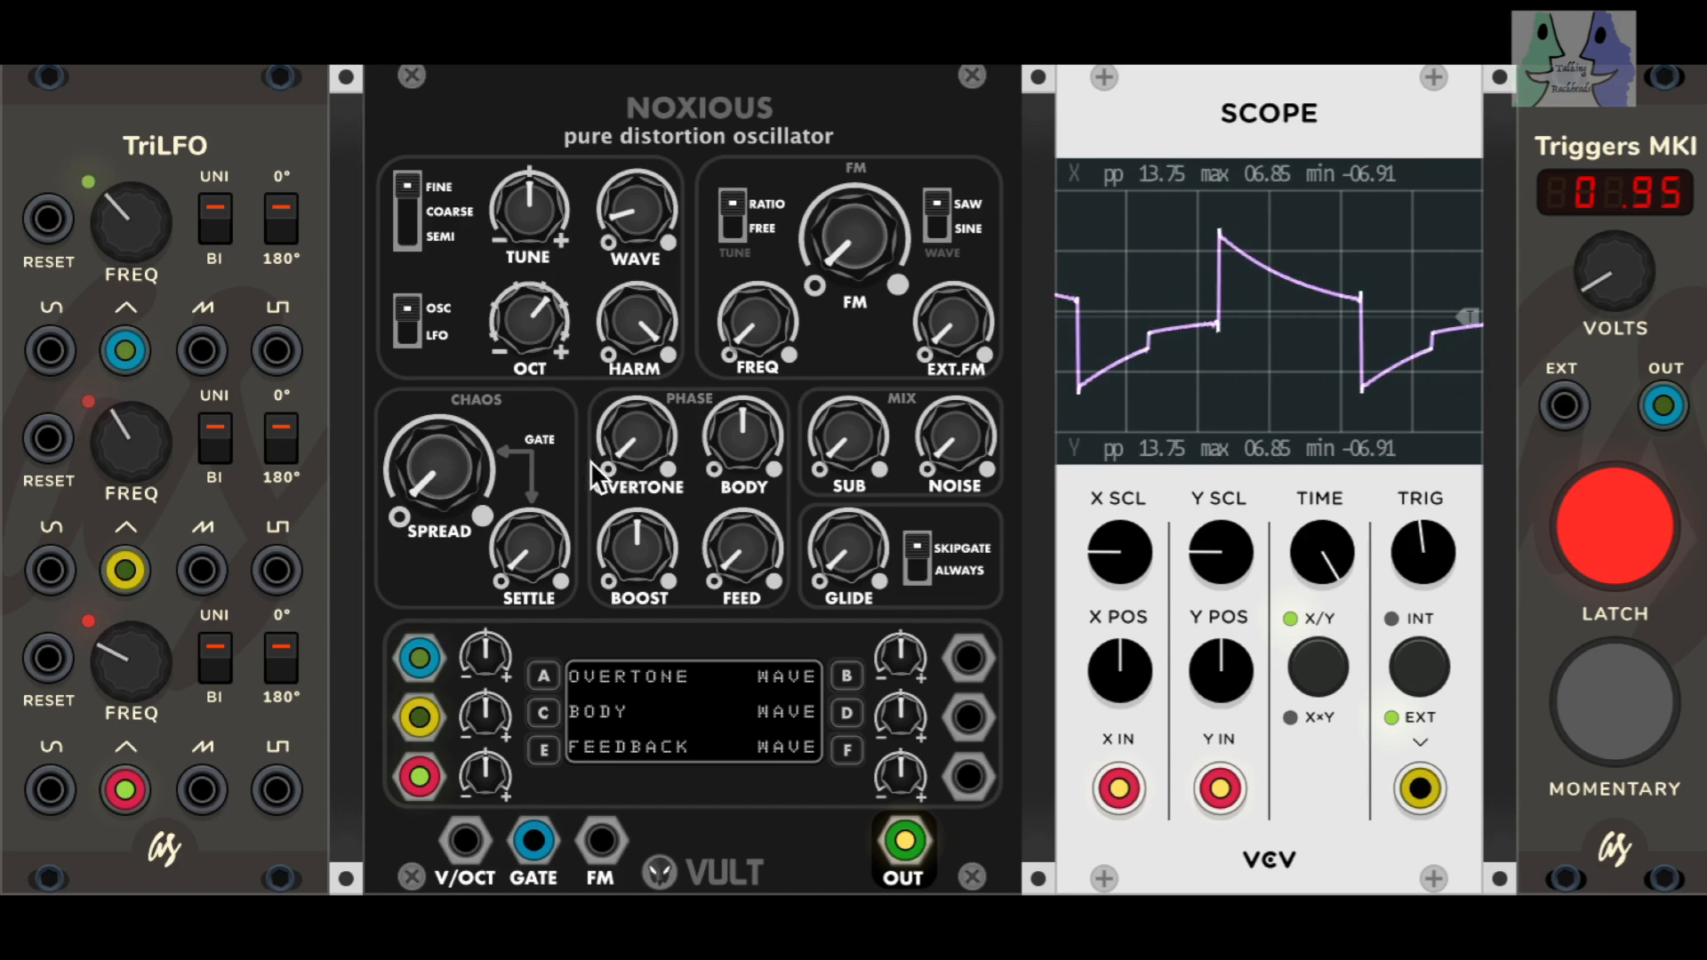
{"action": "left_click_drag", "start_coordinate": [1605, 283], "coordinate": [1605, 327]}
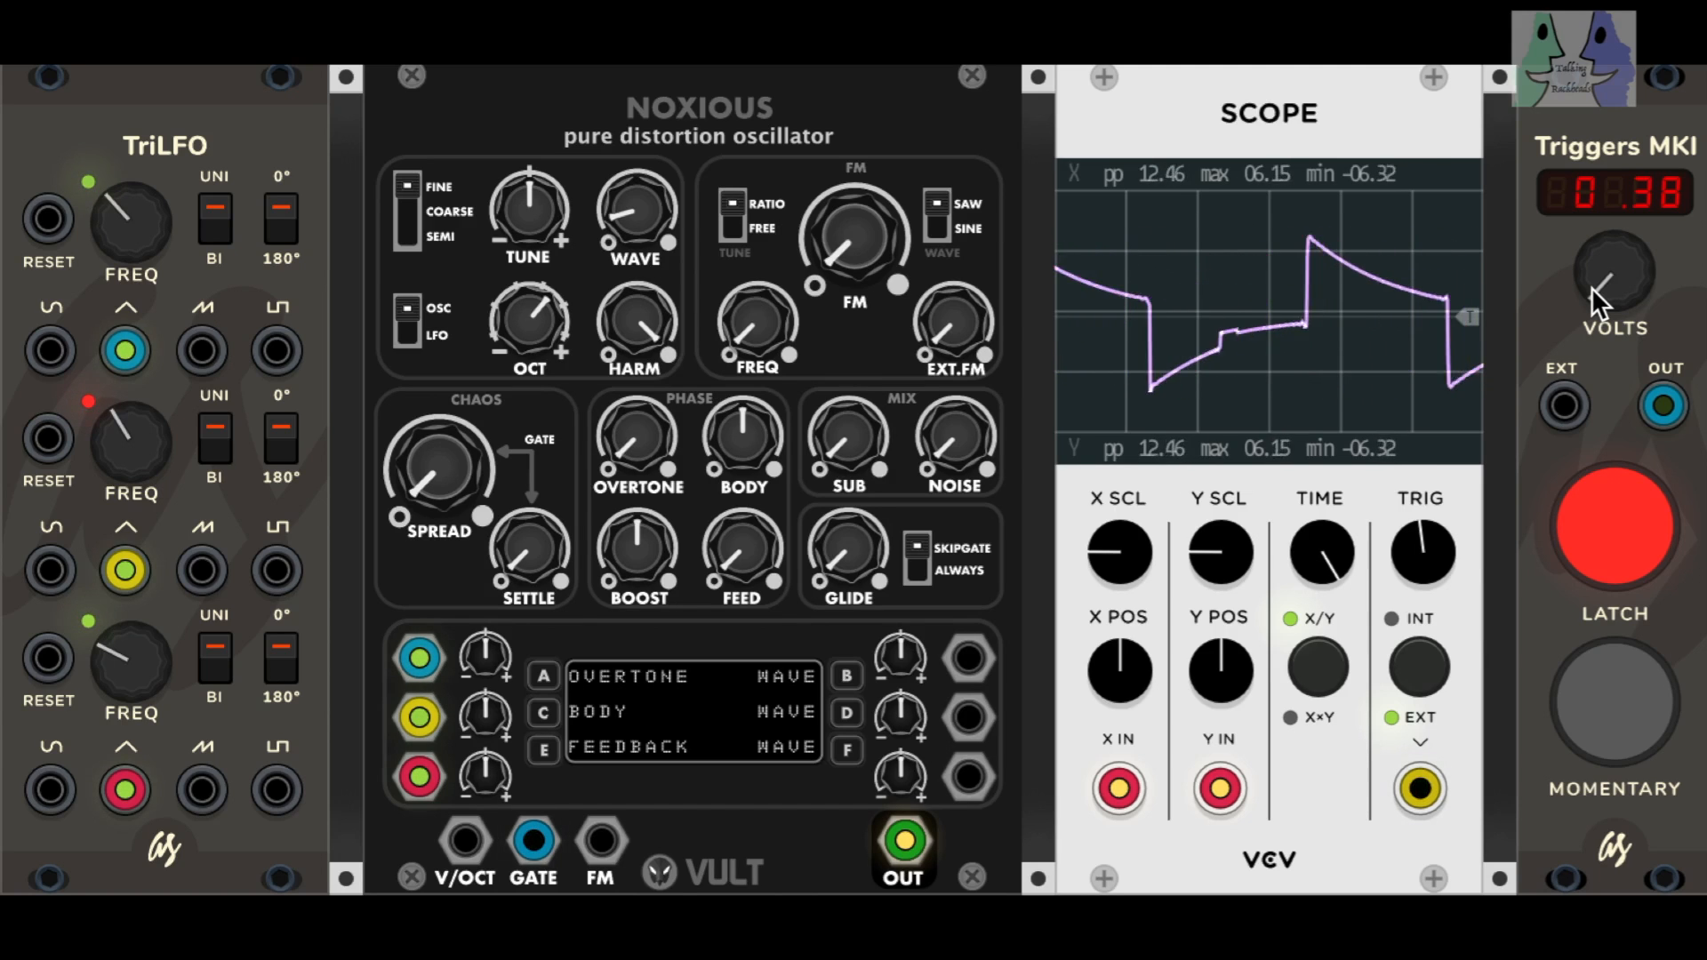
{"action": "left_click_drag", "start_coordinate": [1592, 286], "coordinate": [1584, 294]}
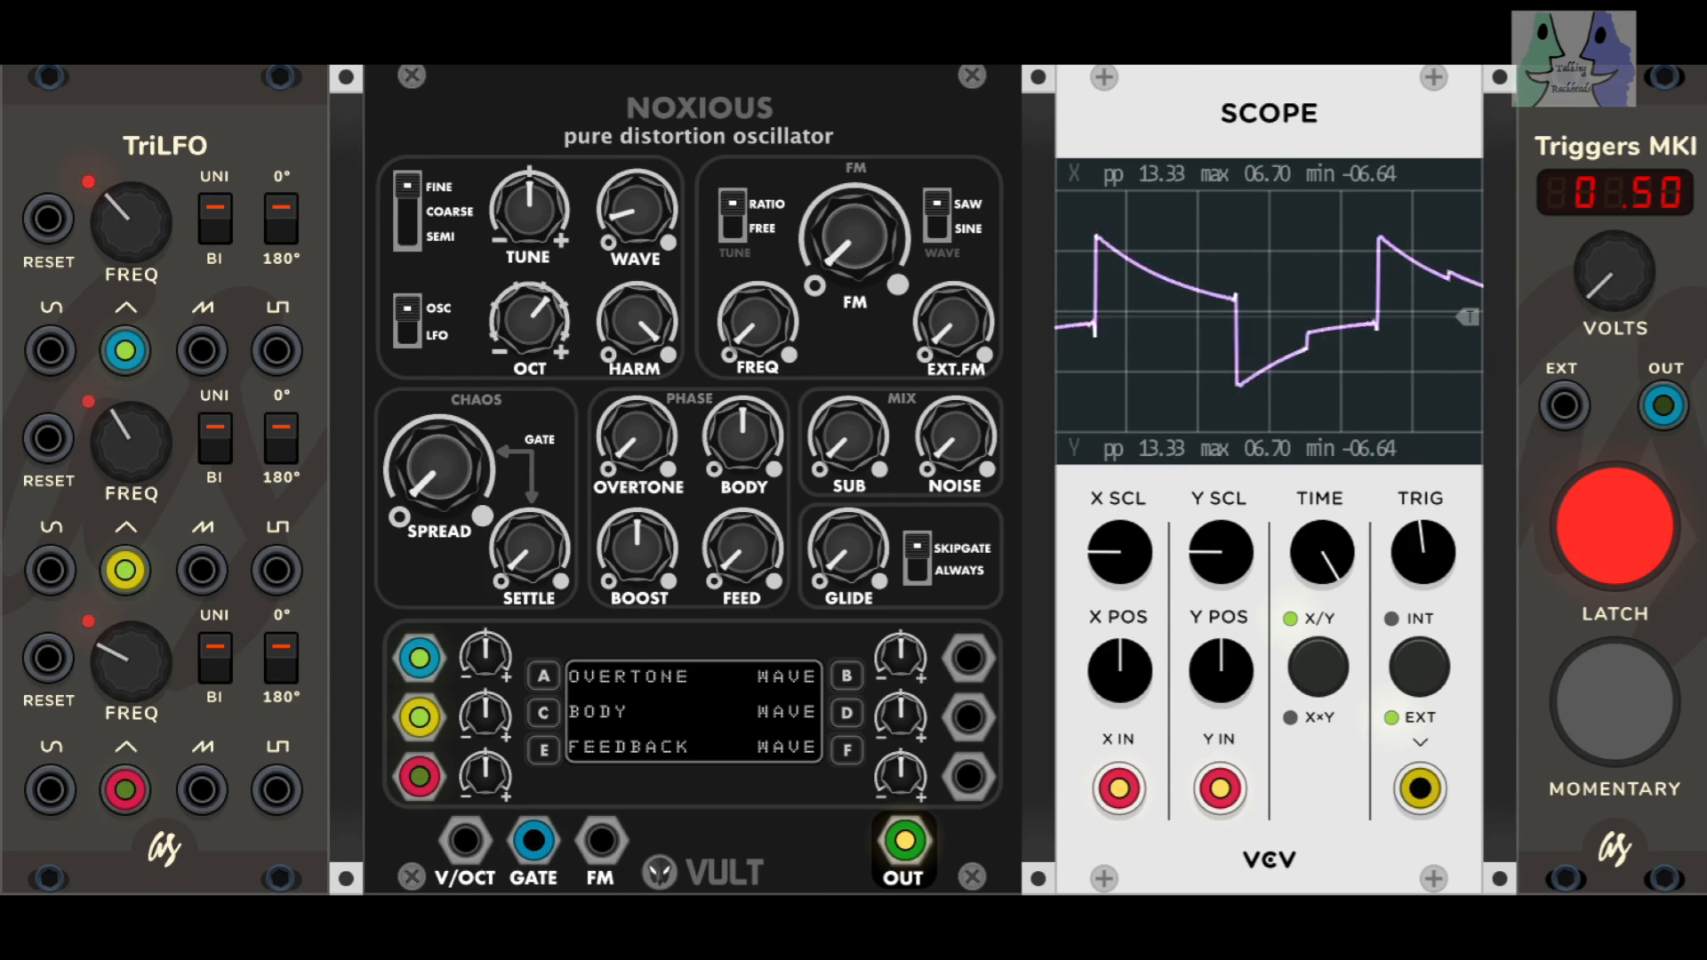
Step: Sweep the phase section's OVERTONE control up near maximum and return it to minimum
{"action": "left_click_drag", "start_coordinate": [636, 436], "coordinate": [636, 240]}
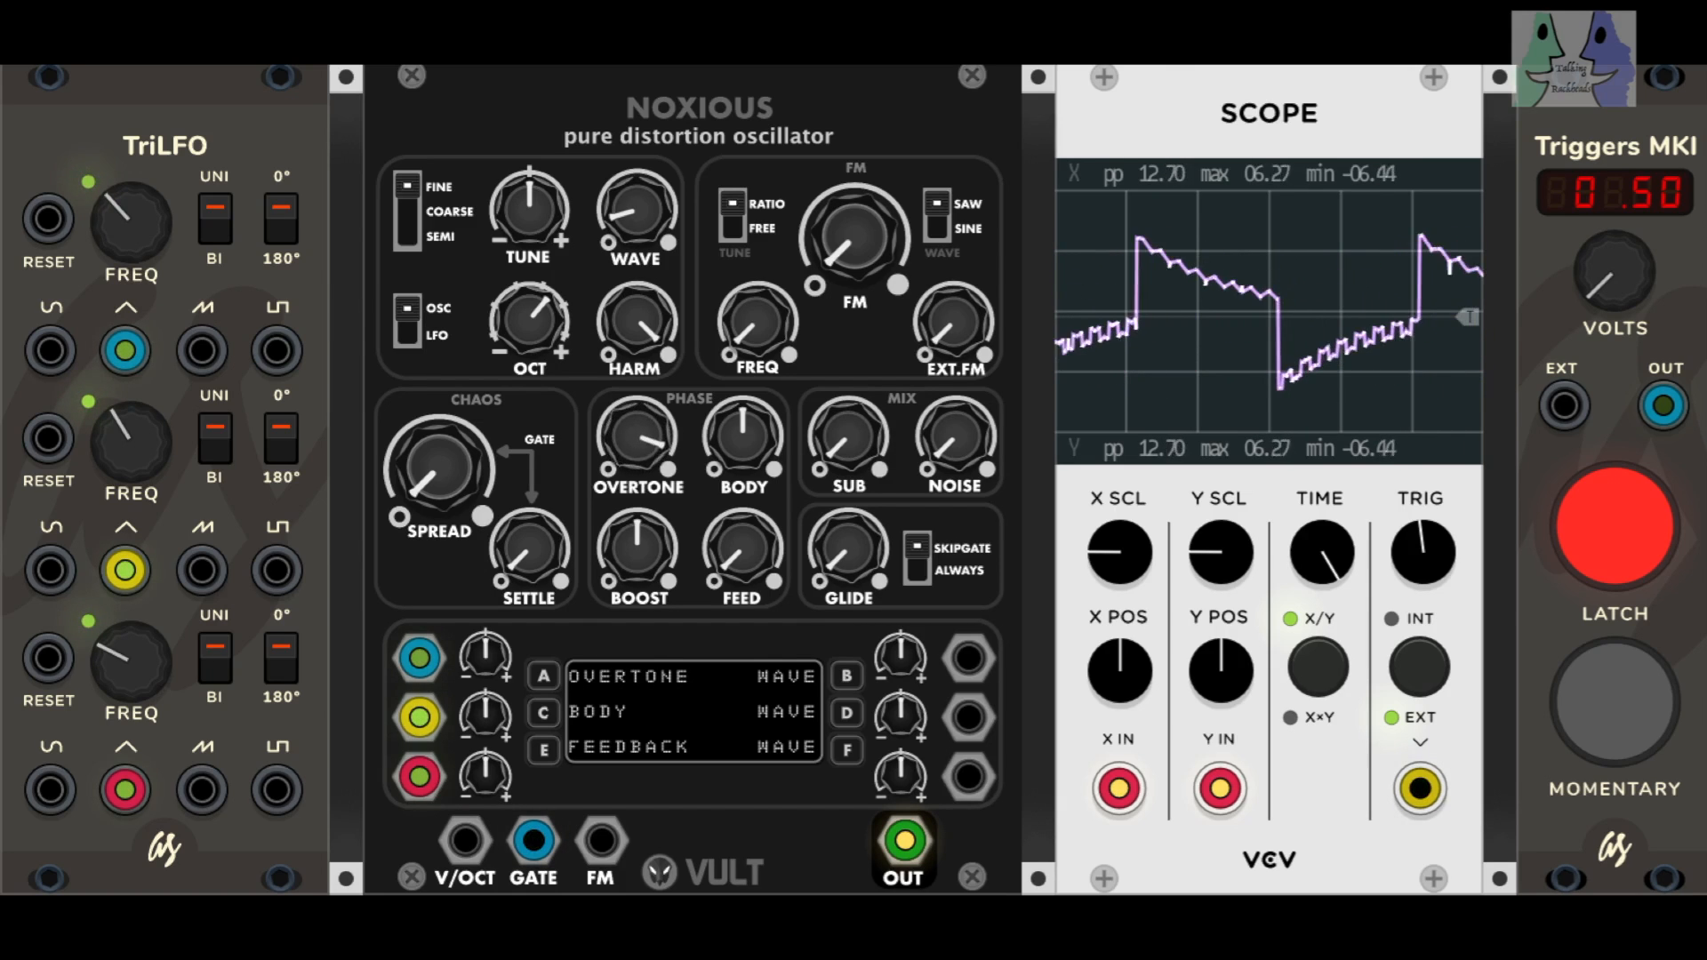
{"action": "mouse_move", "coordinate": [637, 436]}
{"action": "left_mouse_down"}
{"action": "mouse_move", "coordinate": [637, 400]}
{"action": "mouse_move", "coordinate": [637, 506]}
{"action": "left_mouse_up"}
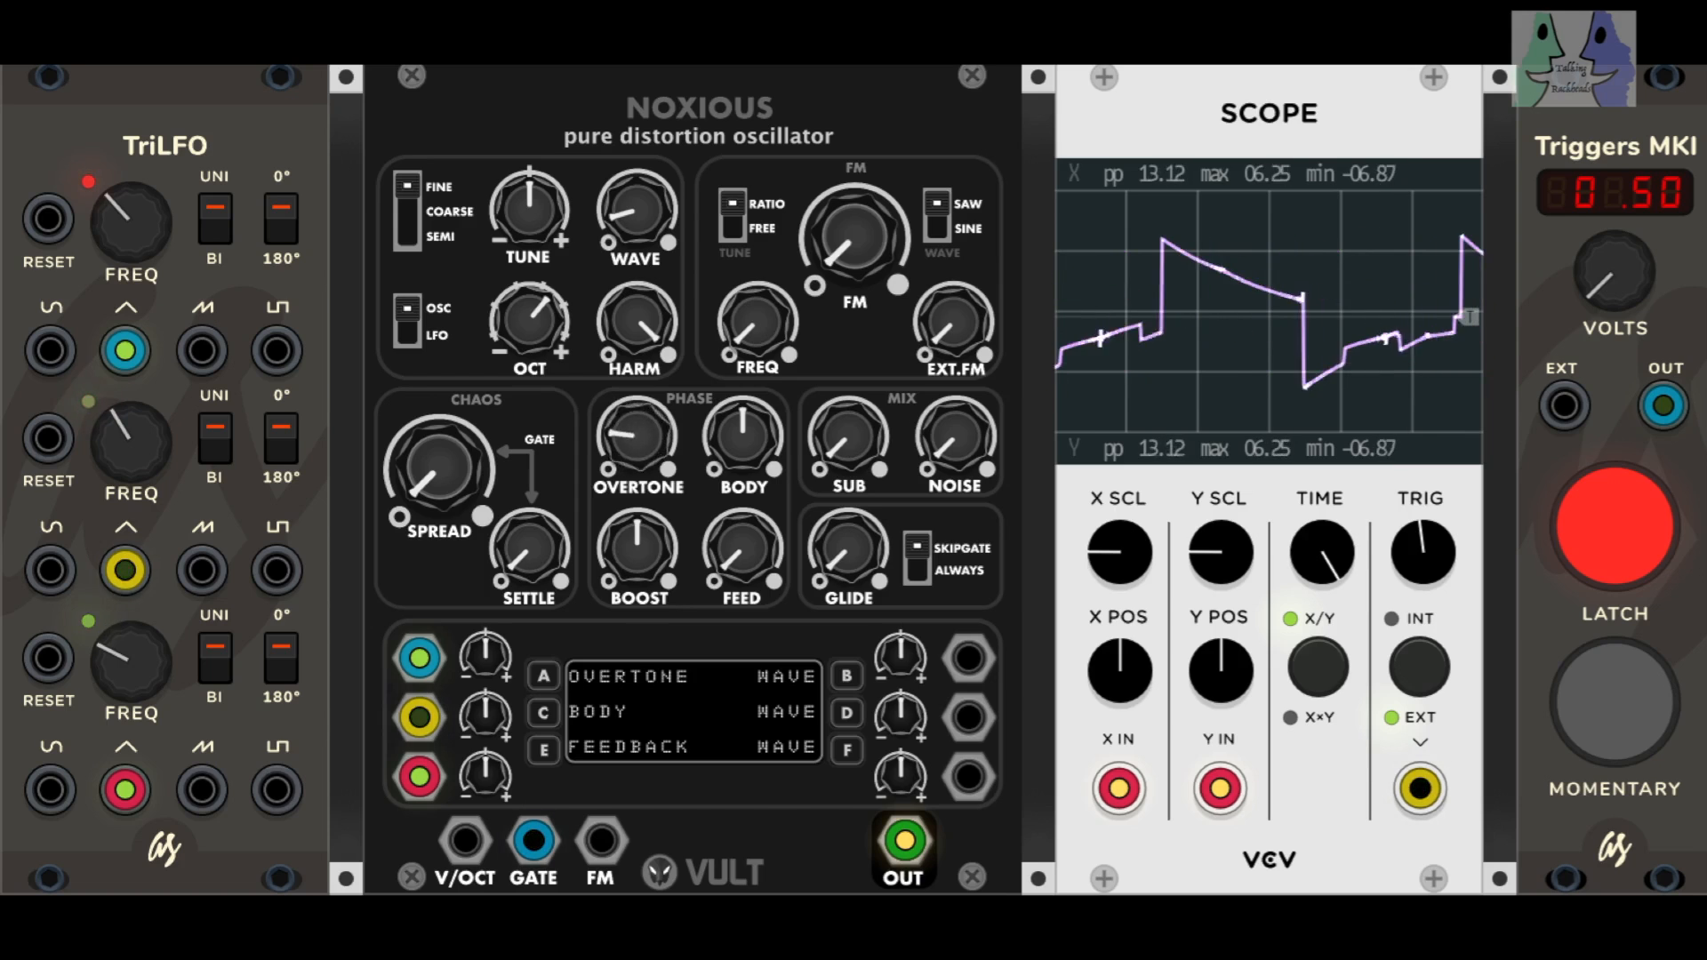
{"action": "left_click_drag", "start_coordinate": [636, 436], "coordinate": [637, 400]}
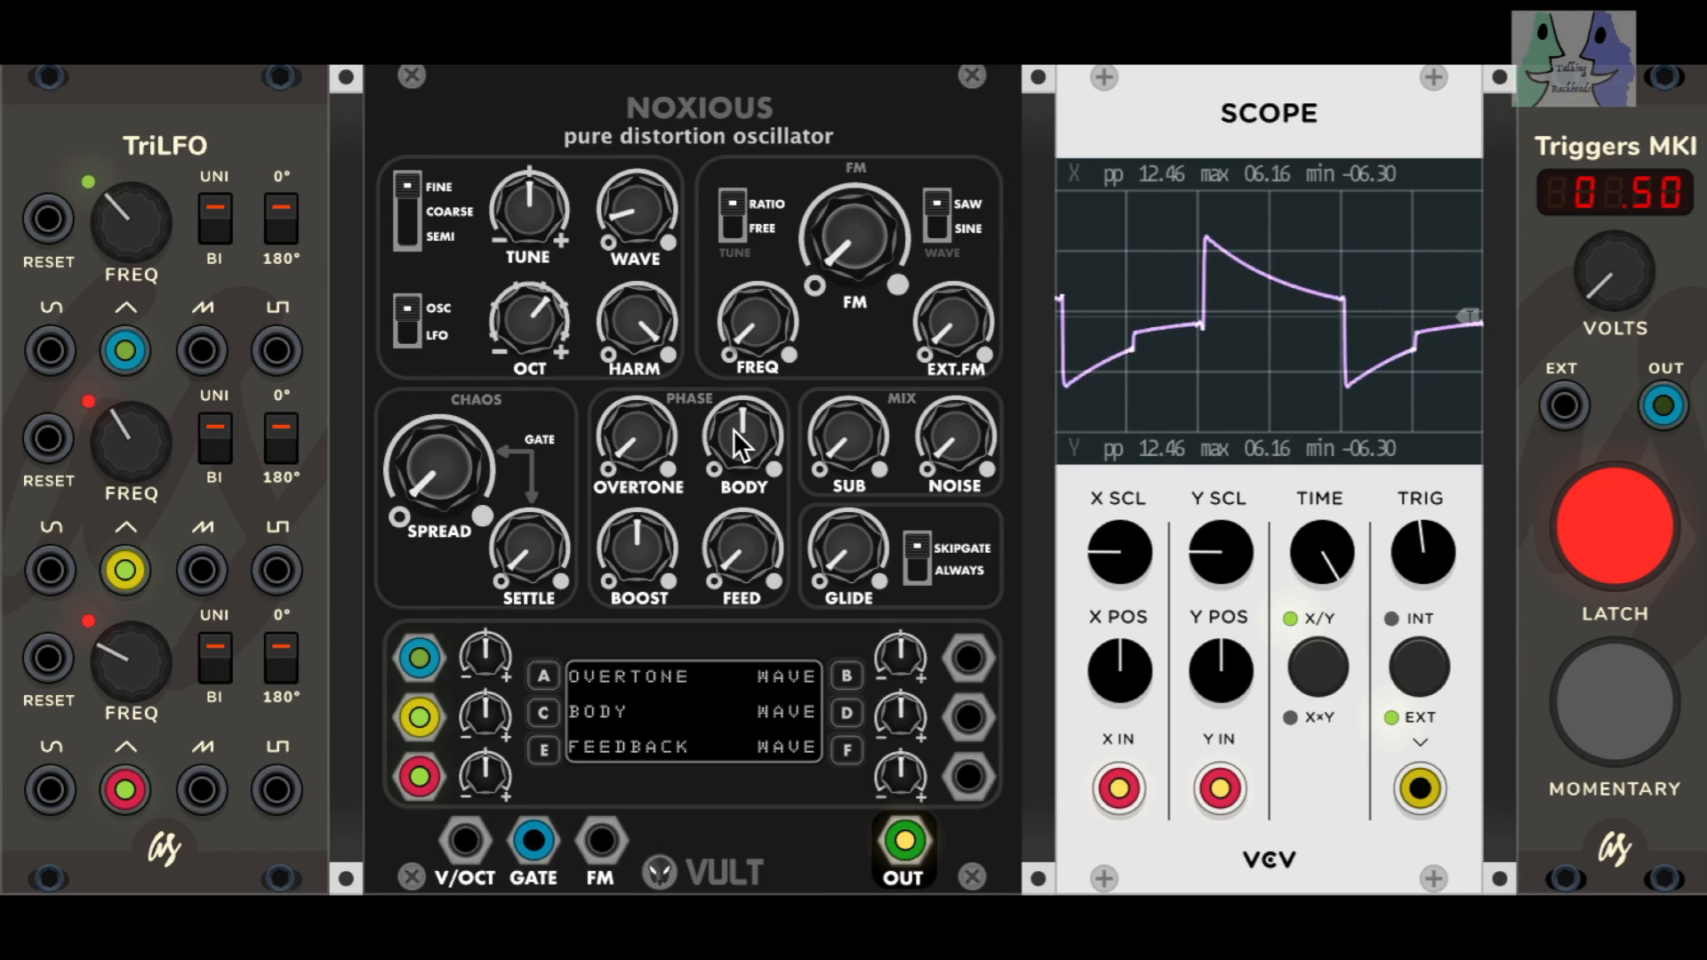
Step: Set the phase section's BODY slightly below its midpoint and sweep BOOST low and high, ending at its midpoint
{"action": "mouse_move", "coordinate": [742, 435]}
{"action": "left_mouse_down"}
{"action": "mouse_move", "coordinate": [743, 472]}
{"action": "mouse_move", "coordinate": [742, 400]}
{"action": "mouse_move", "coordinate": [742, 462]}
{"action": "mouse_move", "coordinate": [742, 425]}
{"action": "left_mouse_up"}
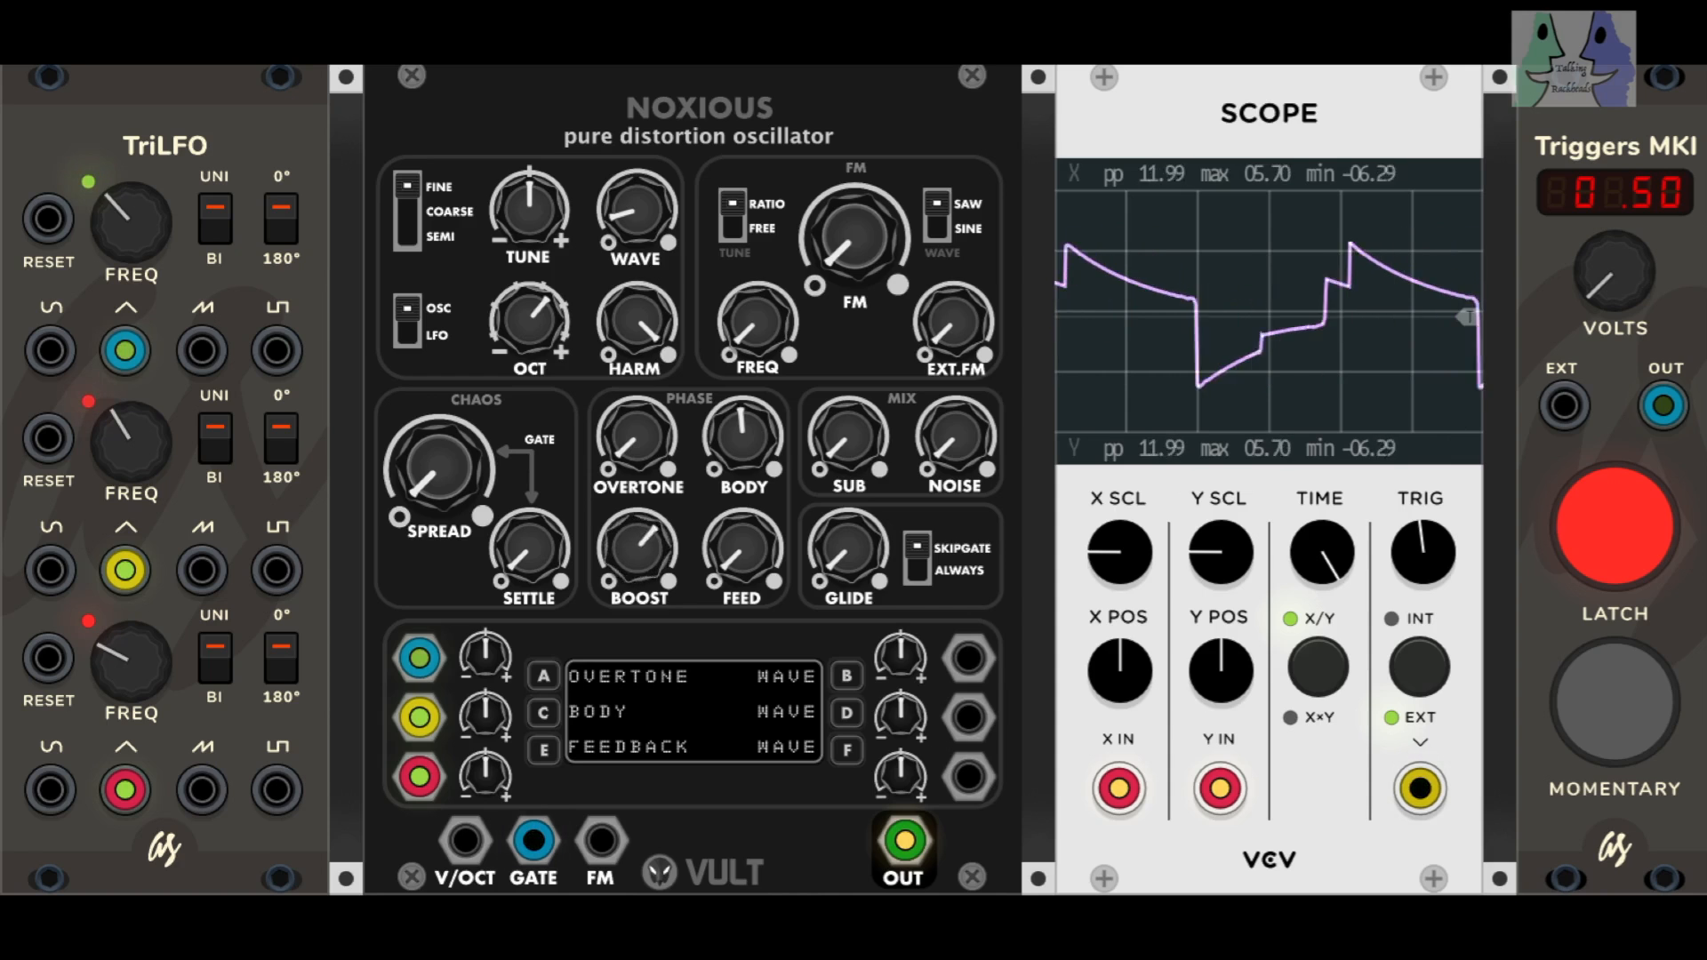
{"action": "left_click_drag", "start_coordinate": [637, 549], "coordinate": [638, 634]}
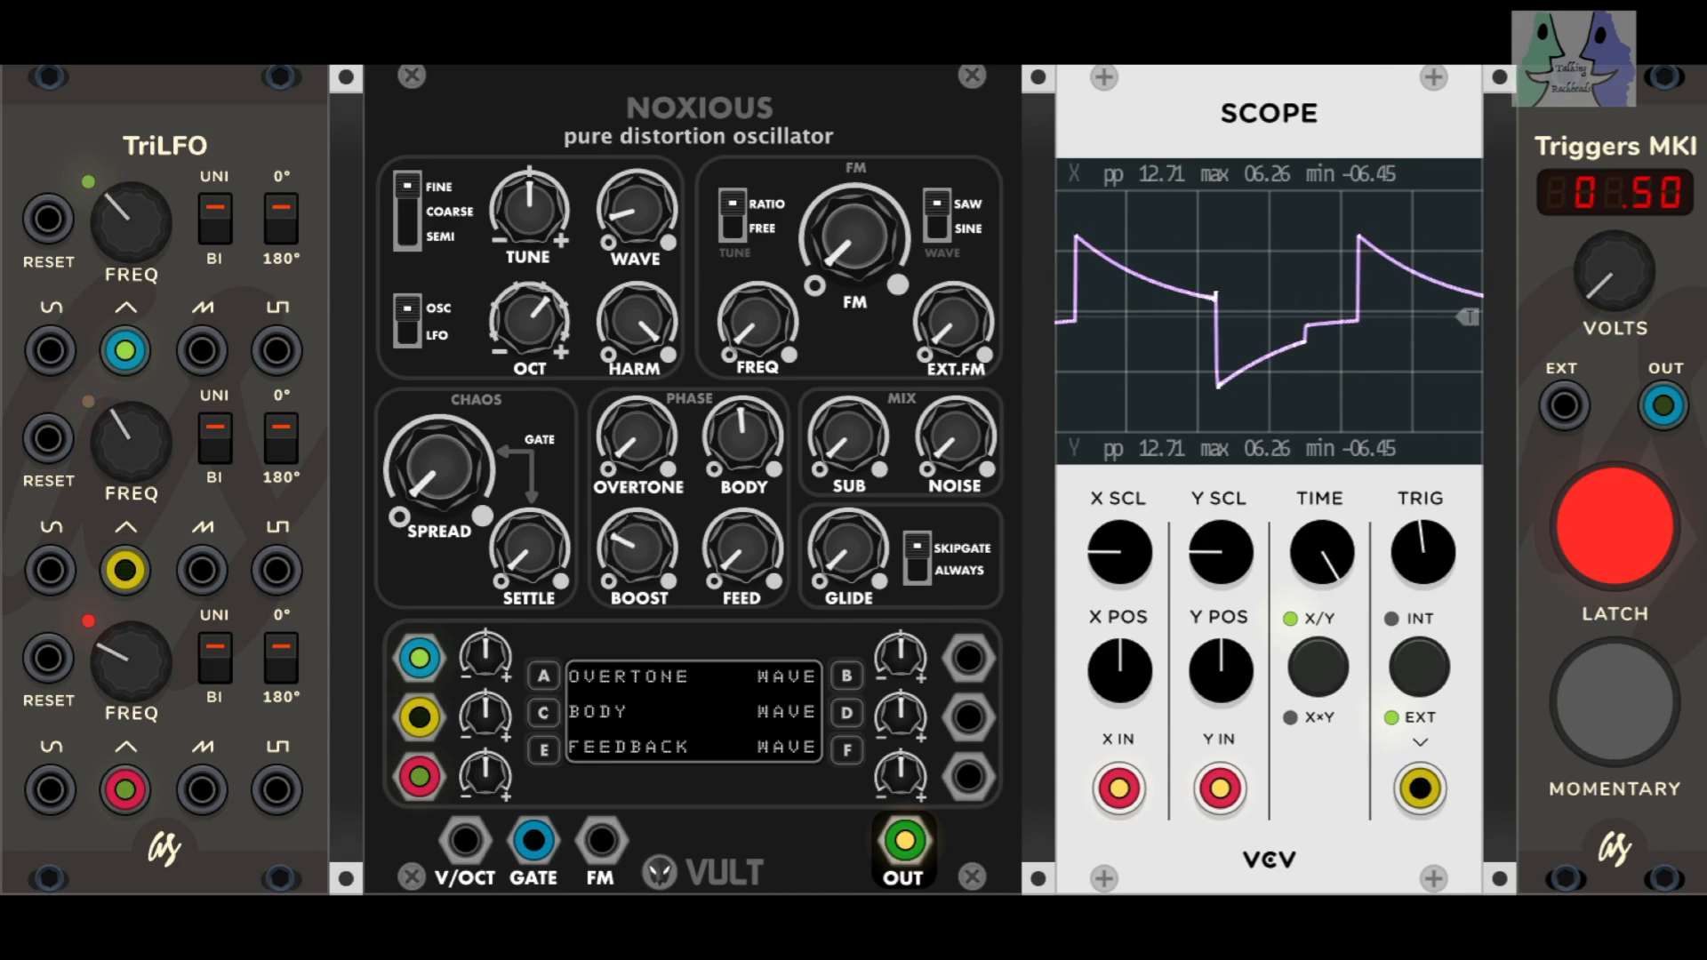
{"action": "left_click_drag", "start_coordinate": [638, 548], "coordinate": [638, 480]}
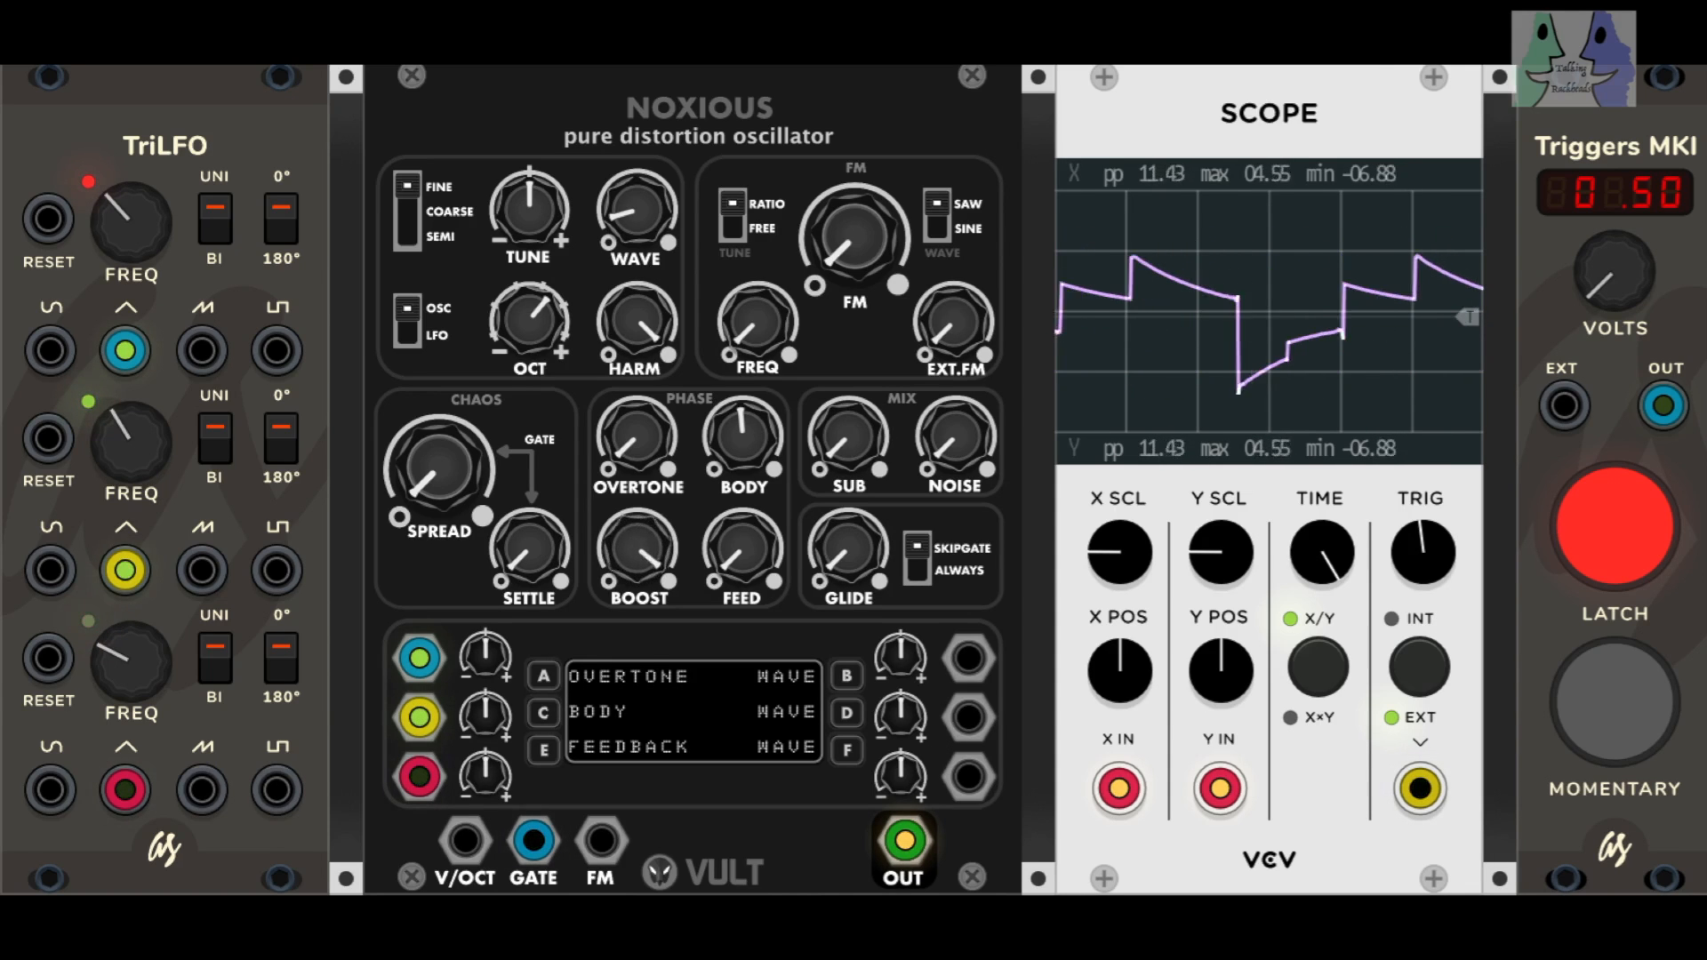
{"action": "left_click_drag", "start_coordinate": [637, 548], "coordinate": [638, 565]}
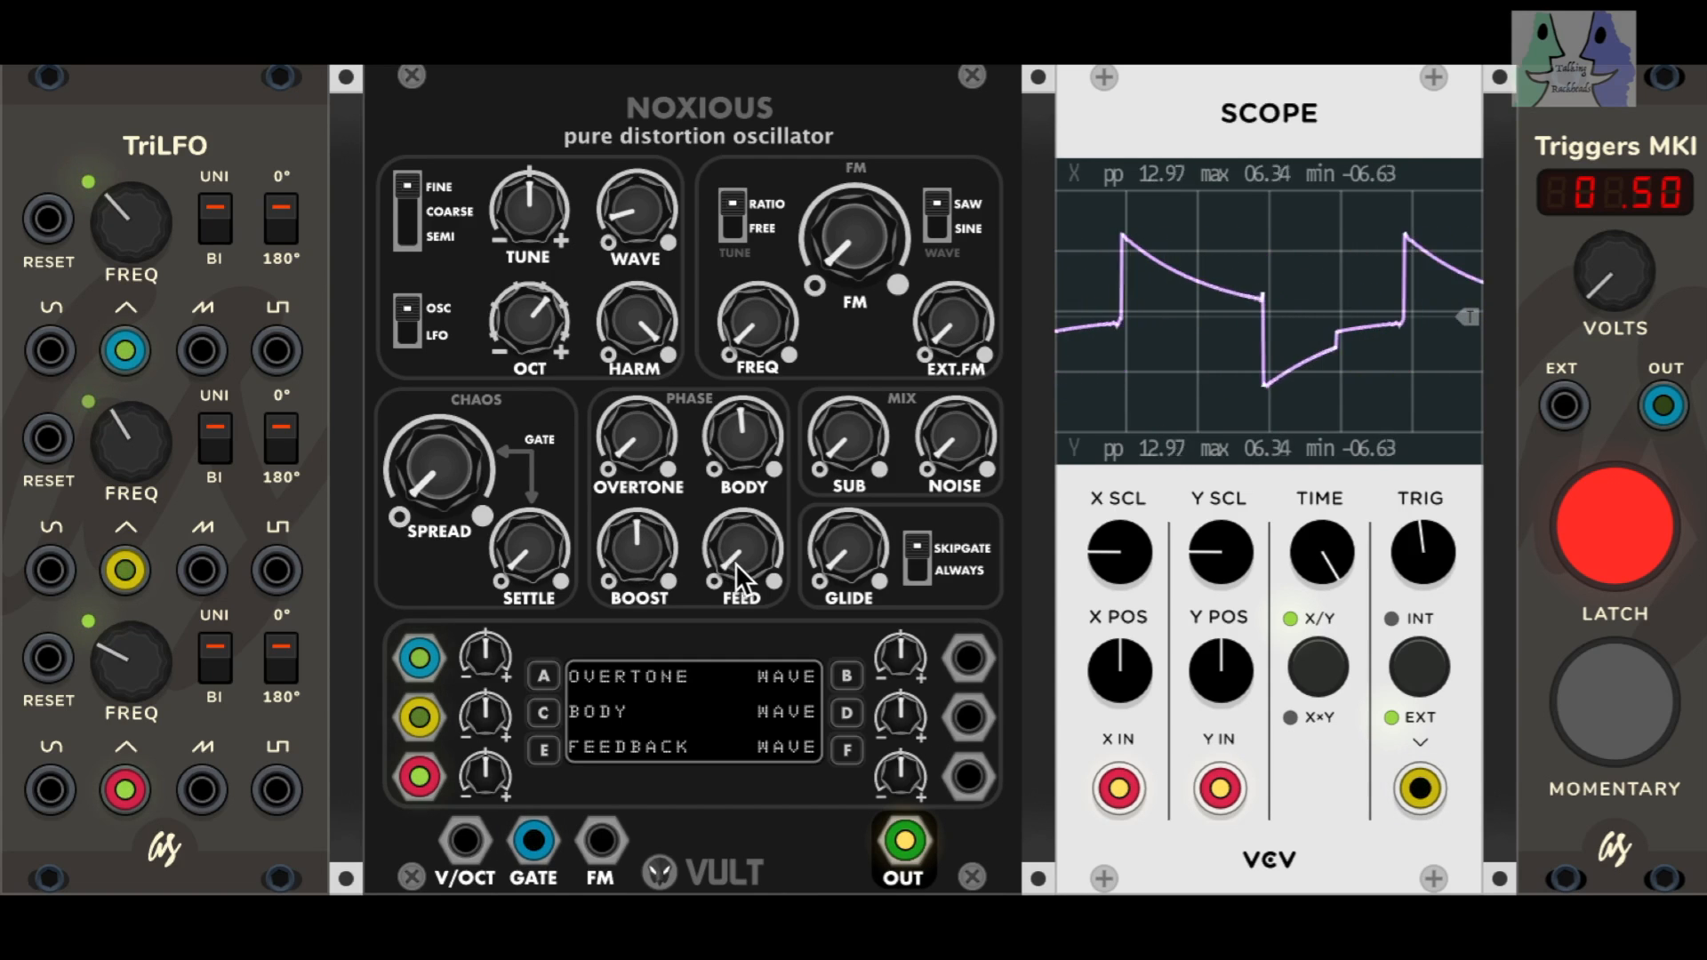
Step: Raise the phase section's FEED just past its midpoint, lower the trigger voltage to 0.00 and bring it back to 0.52
{"action": "mouse_move", "coordinate": [736, 562]}
{"action": "left_mouse_down"}
{"action": "mouse_move", "coordinate": [736, 445]}
{"action": "mouse_move", "coordinate": [742, 553]}
{"action": "left_mouse_up"}
{"action": "left_click_drag", "start_coordinate": [1618, 282], "coordinate": [1619, 295]}
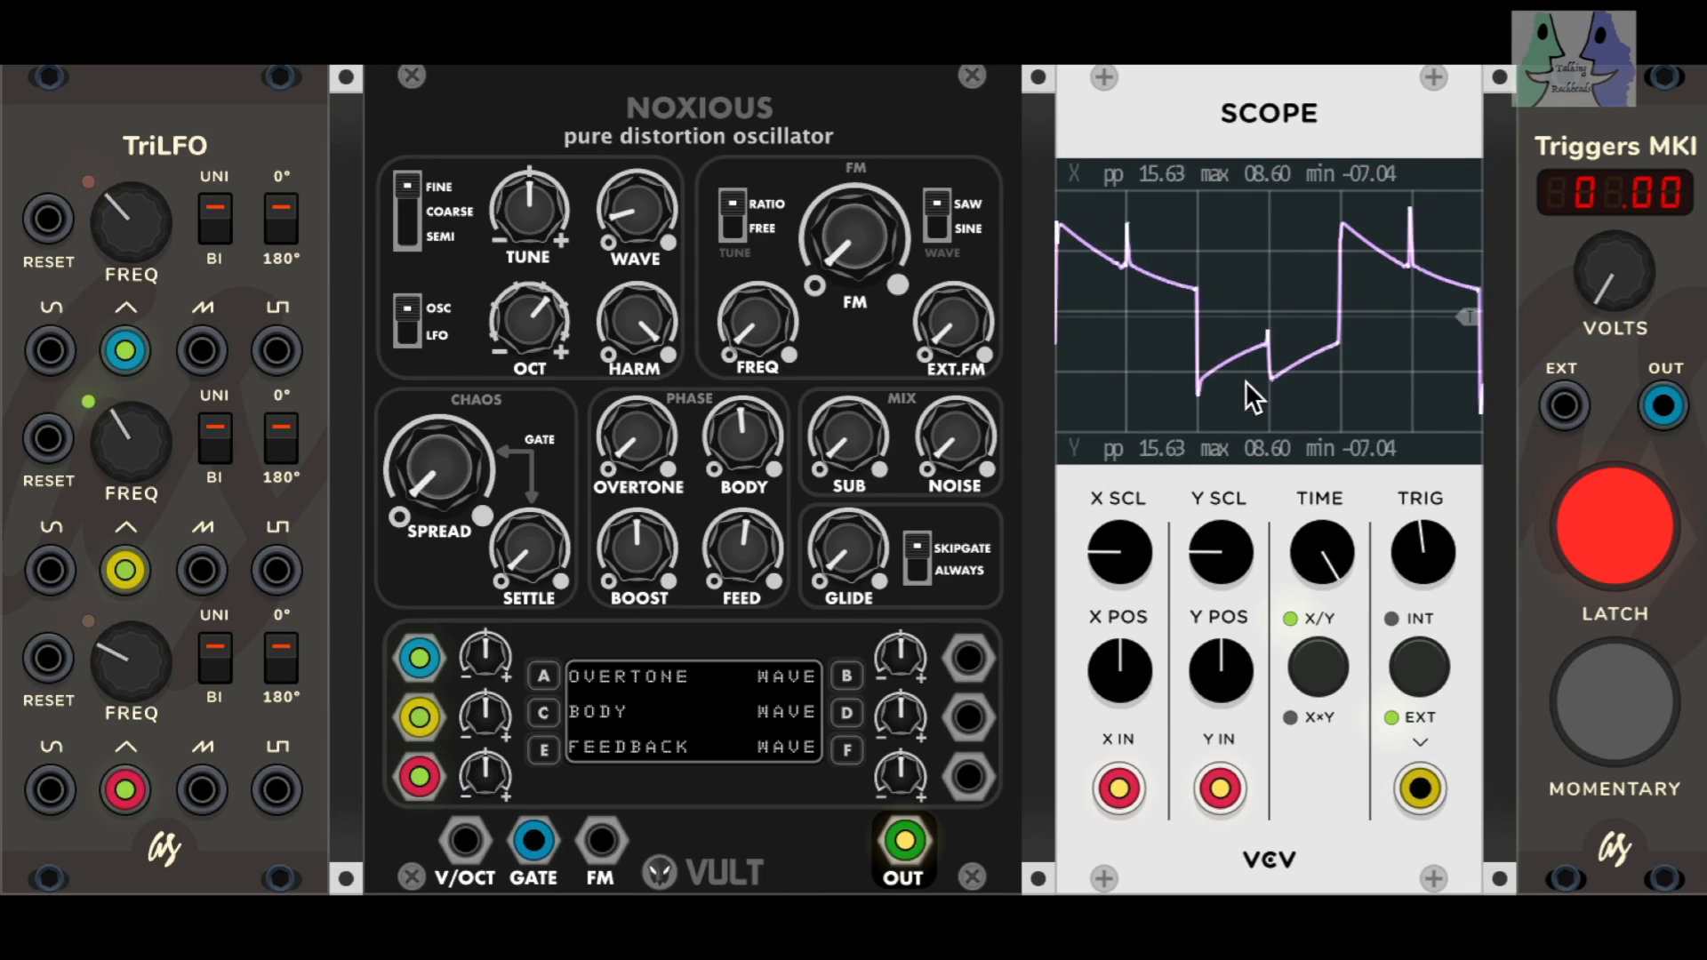
{"action": "left_click_drag", "start_coordinate": [1603, 297], "coordinate": [1602, 283]}
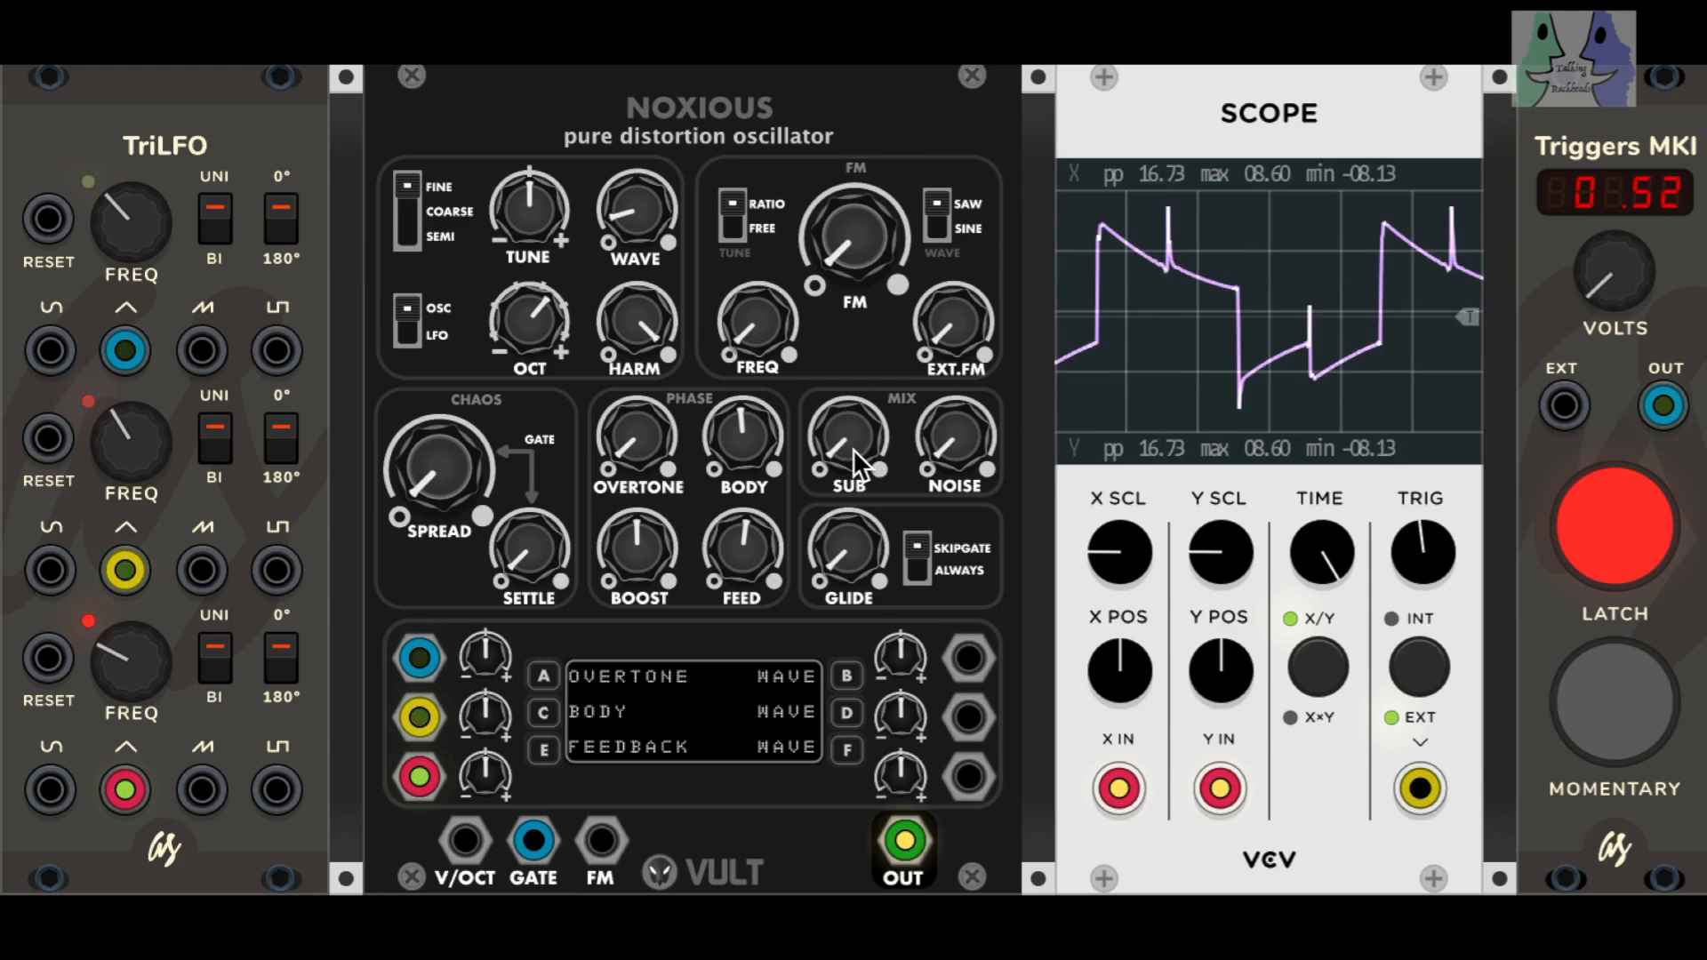
Step: Sweep the mix section's SUB to maximum and back to minimum while raising WAVE just past its midpoint and OVERTONE to about a quarter
{"action": "left_click_drag", "start_coordinate": [842, 447], "coordinate": [842, 392]}
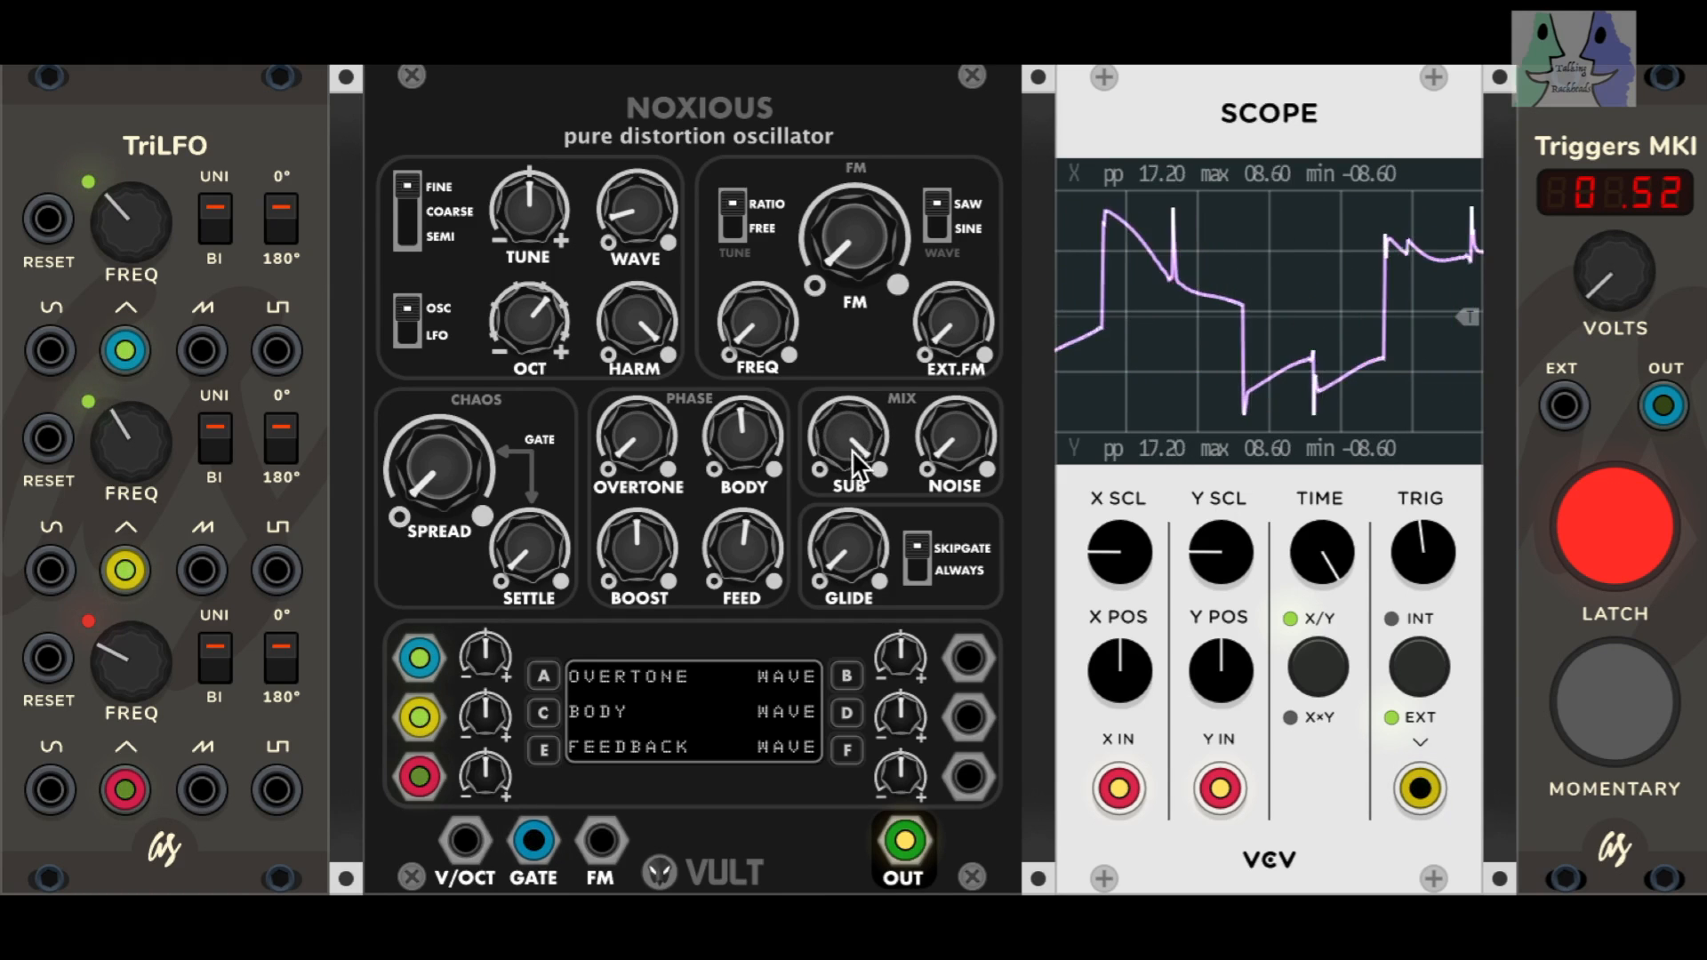
{"action": "left_click_drag", "start_coordinate": [642, 221], "coordinate": [642, 191]}
{"action": "mouse_move", "coordinate": [846, 437]}
{"action": "left_mouse_down"}
{"action": "mouse_move", "coordinate": [847, 479]}
{"action": "mouse_move", "coordinate": [846, 387]}
{"action": "left_mouse_up"}
{"action": "left_click_drag", "start_coordinate": [624, 454], "coordinate": [625, 432]}
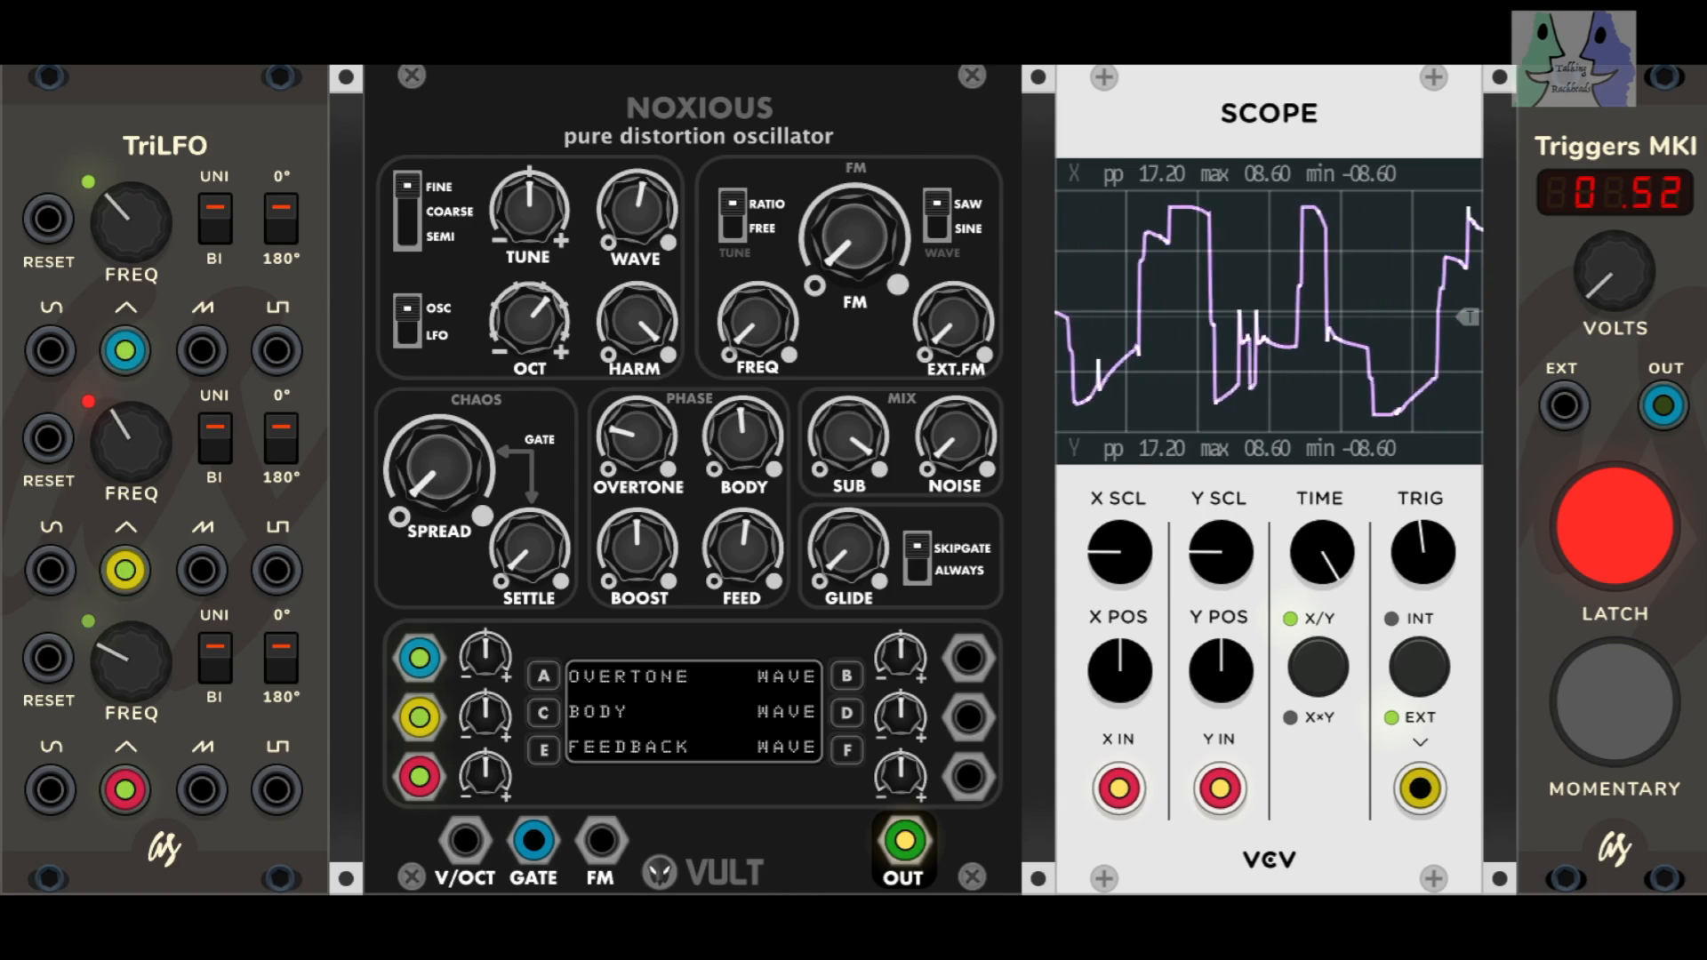
{"action": "left_click_drag", "start_coordinate": [834, 441], "coordinate": [834, 476]}
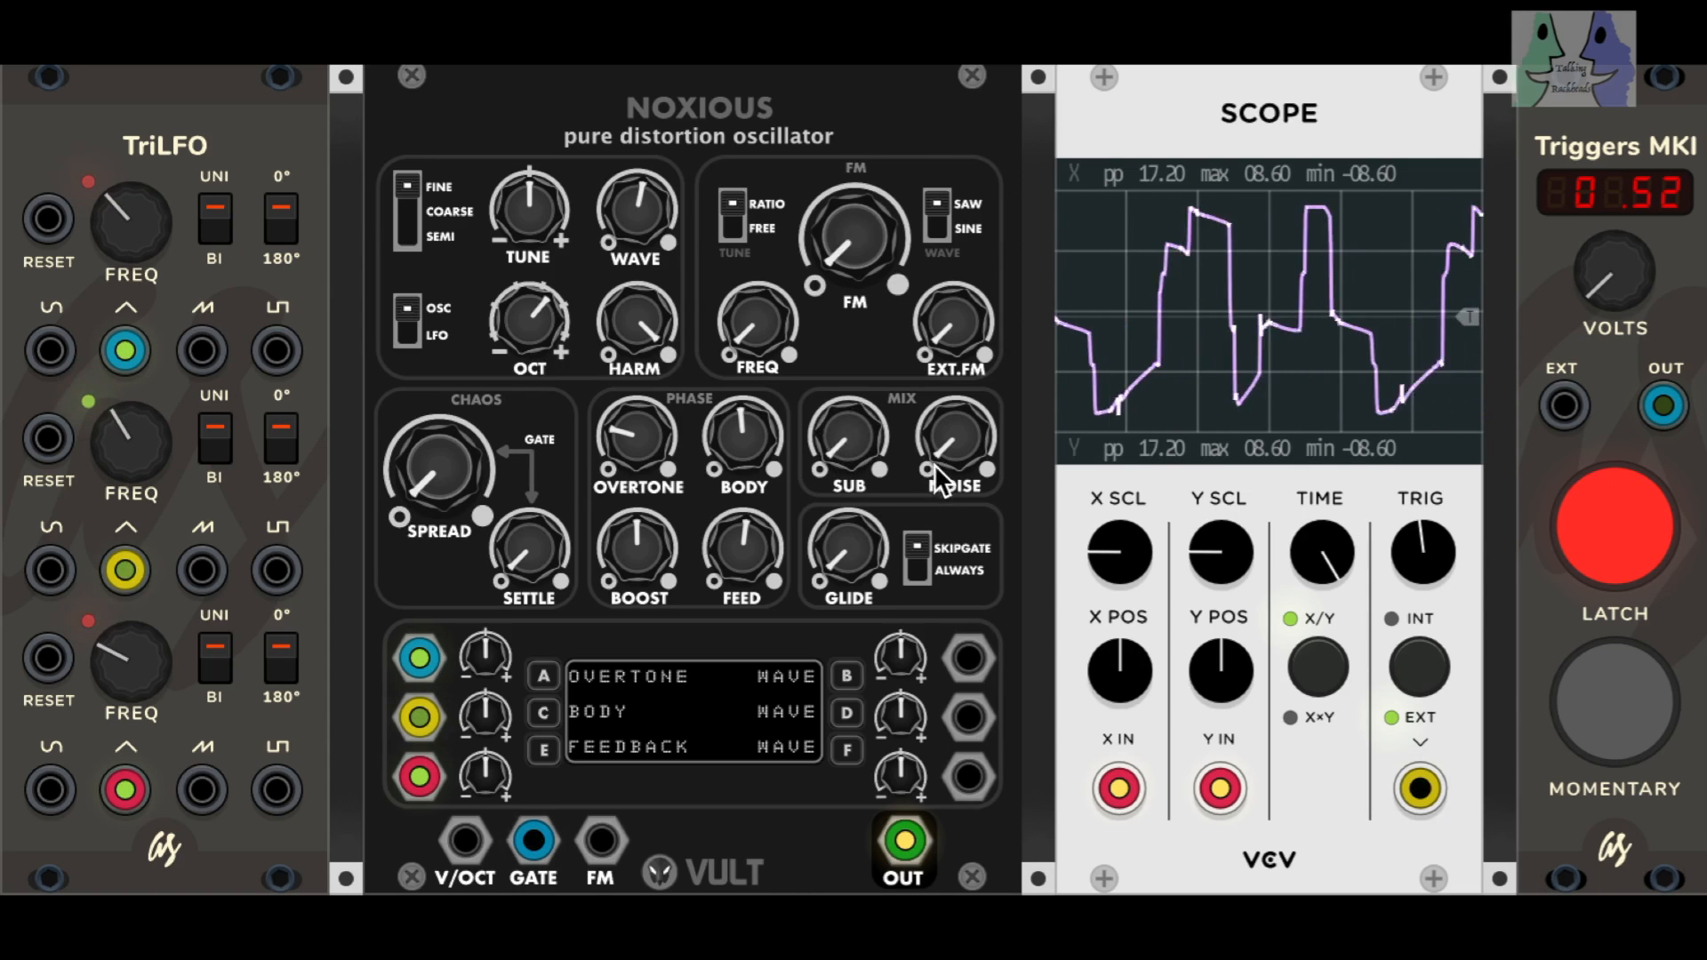
Step: Sweep SUB up and down again with OCT raised and a little FM added, ending with SUB at maximum
{"action": "mouse_move", "coordinate": [955, 438]}
{"action": "left_mouse_down"}
{"action": "mouse_move", "coordinate": [955, 405]}
{"action": "mouse_move", "coordinate": [955, 444]}
{"action": "left_mouse_up"}
{"action": "left_click_drag", "start_coordinate": [848, 438], "coordinate": [849, 400]}
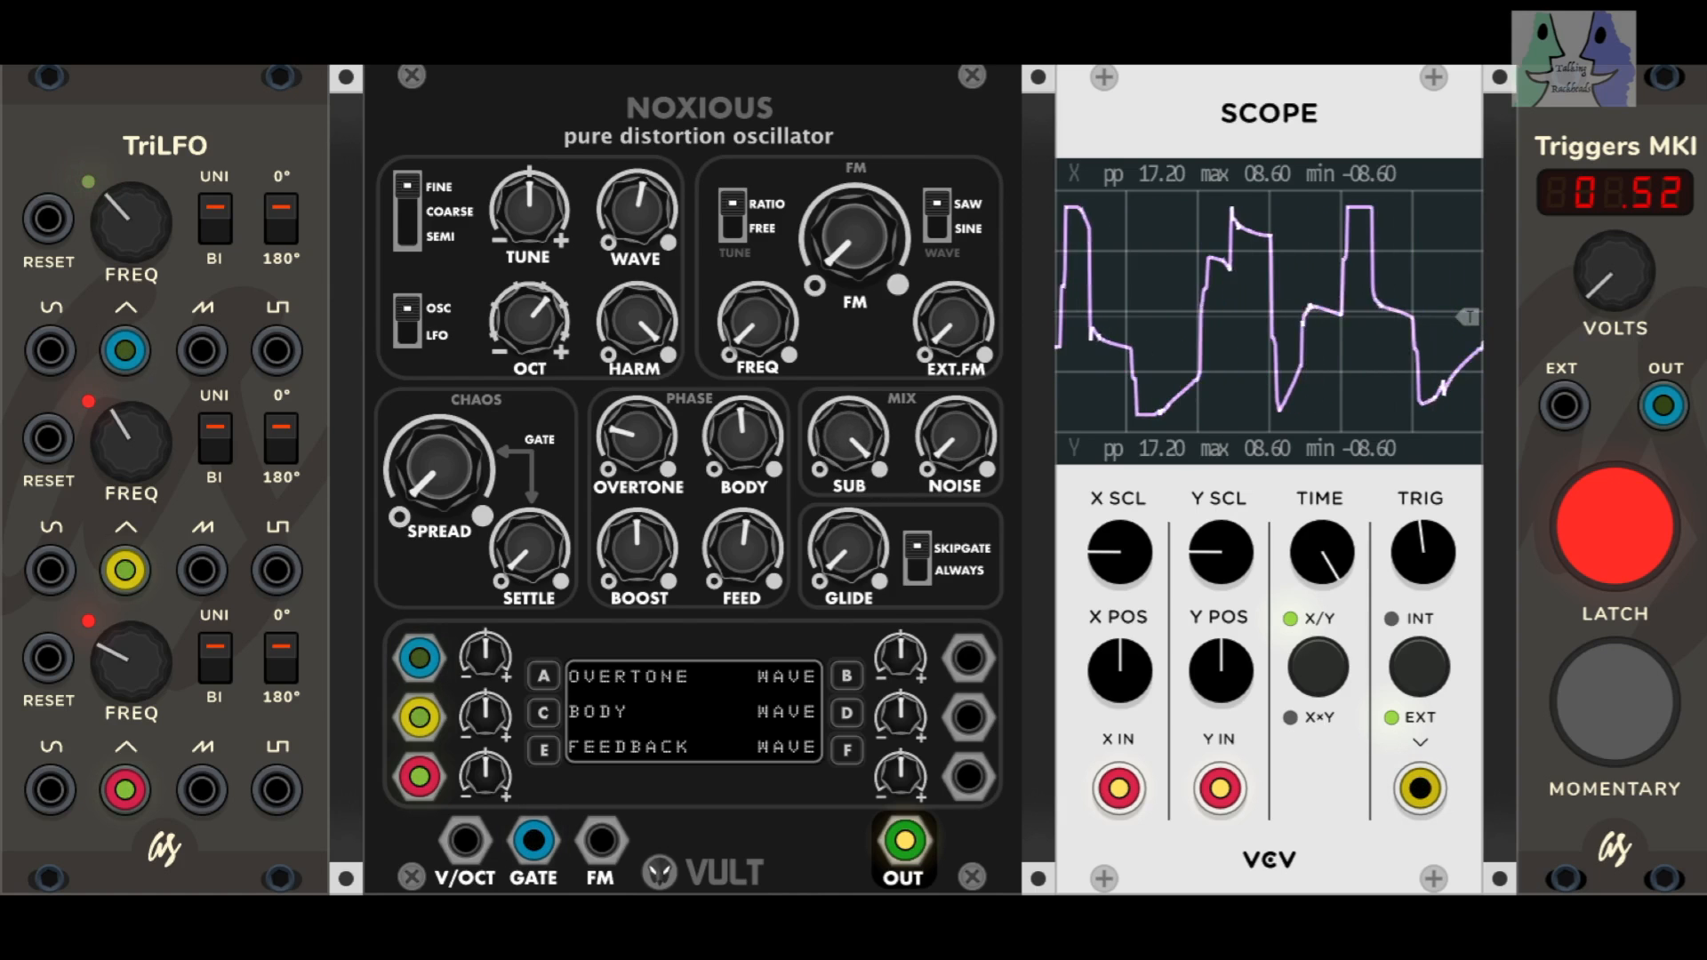
{"action": "left_click_drag", "start_coordinate": [546, 327], "coordinate": [546, 312]}
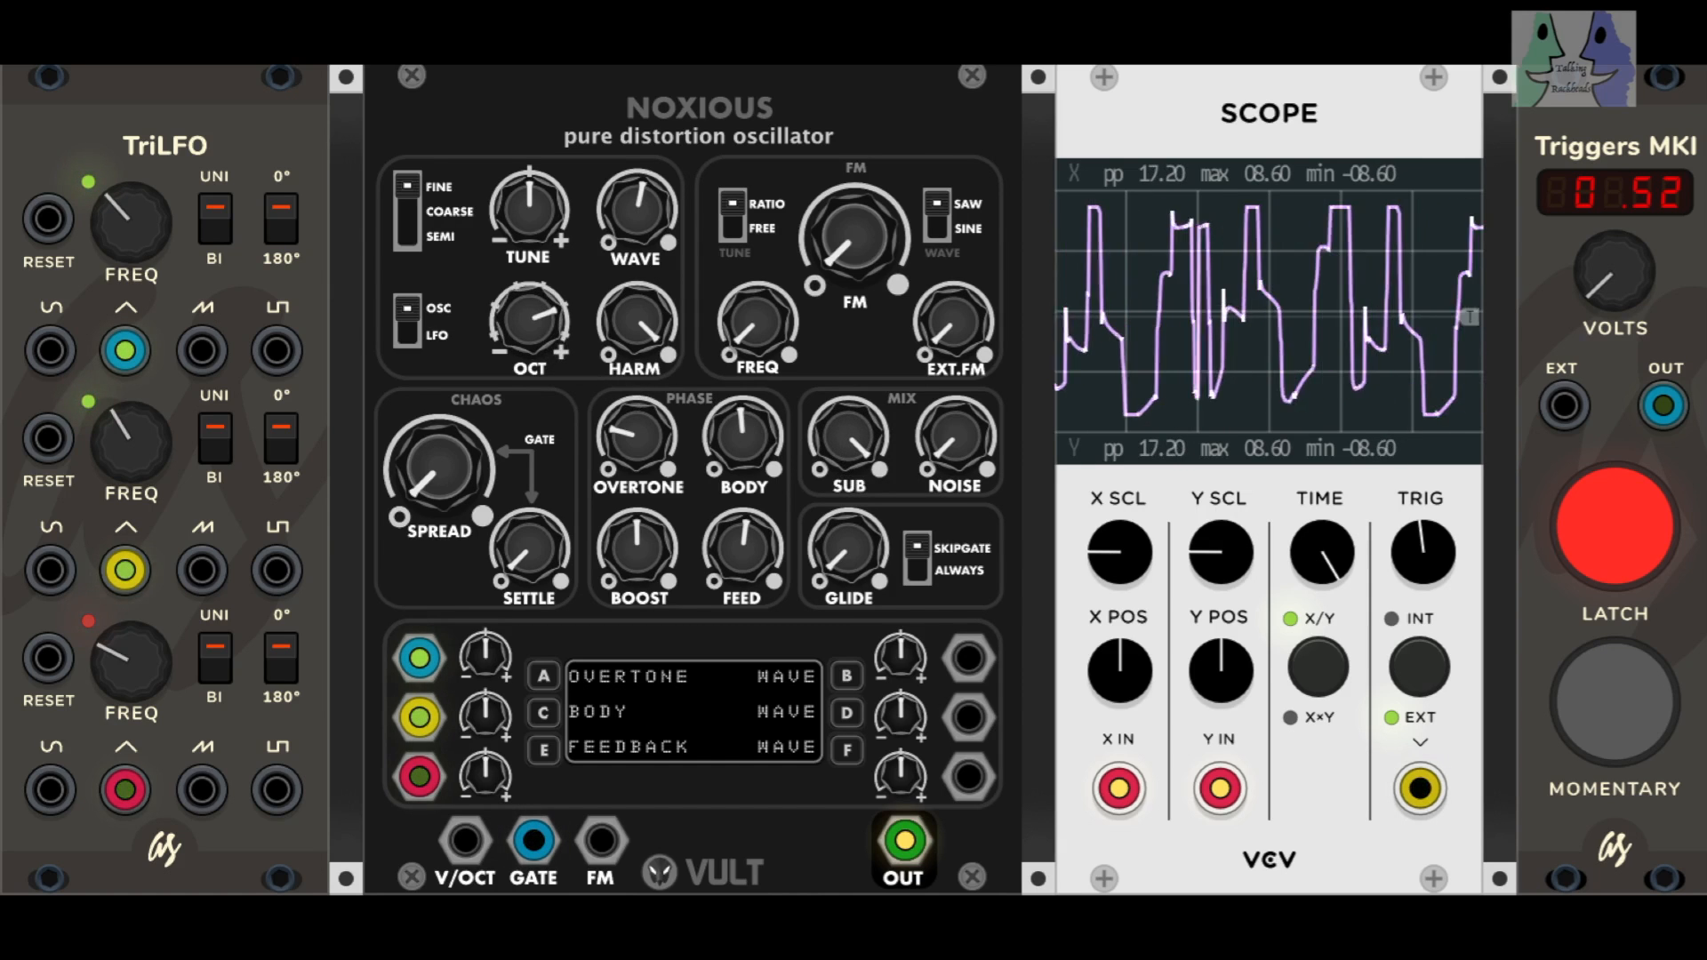
{"action": "left_click_drag", "start_coordinate": [848, 437], "coordinate": [848, 471]}
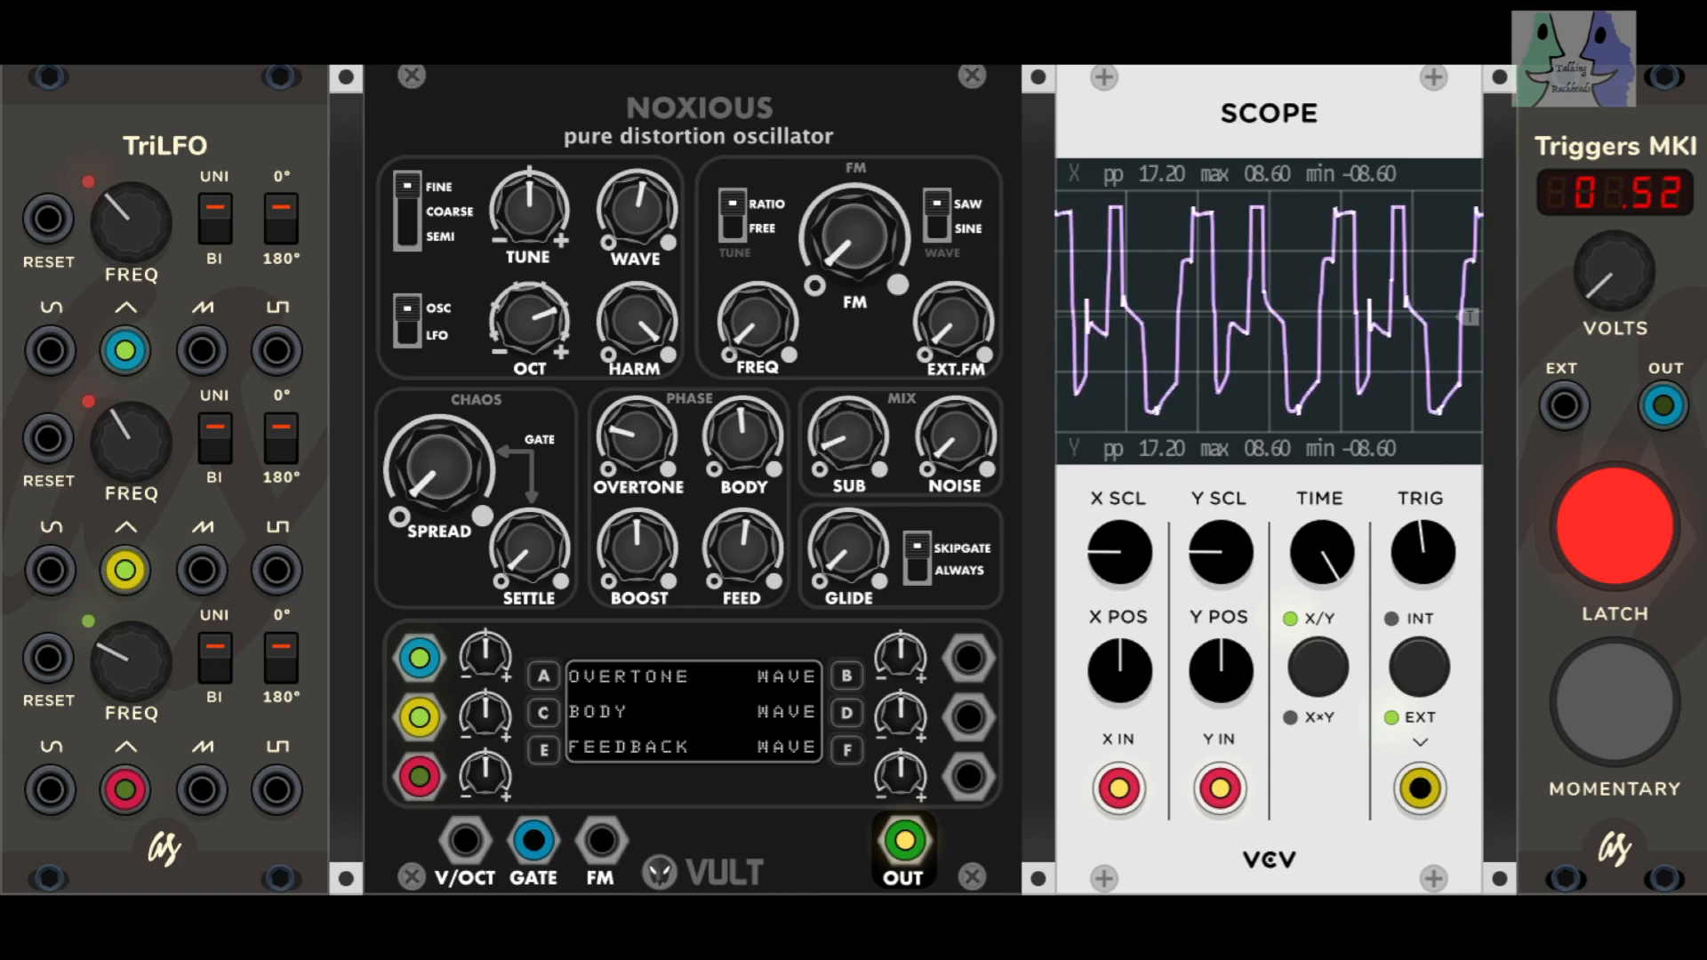
{"action": "left_click_drag", "start_coordinate": [844, 248], "coordinate": [845, 230]}
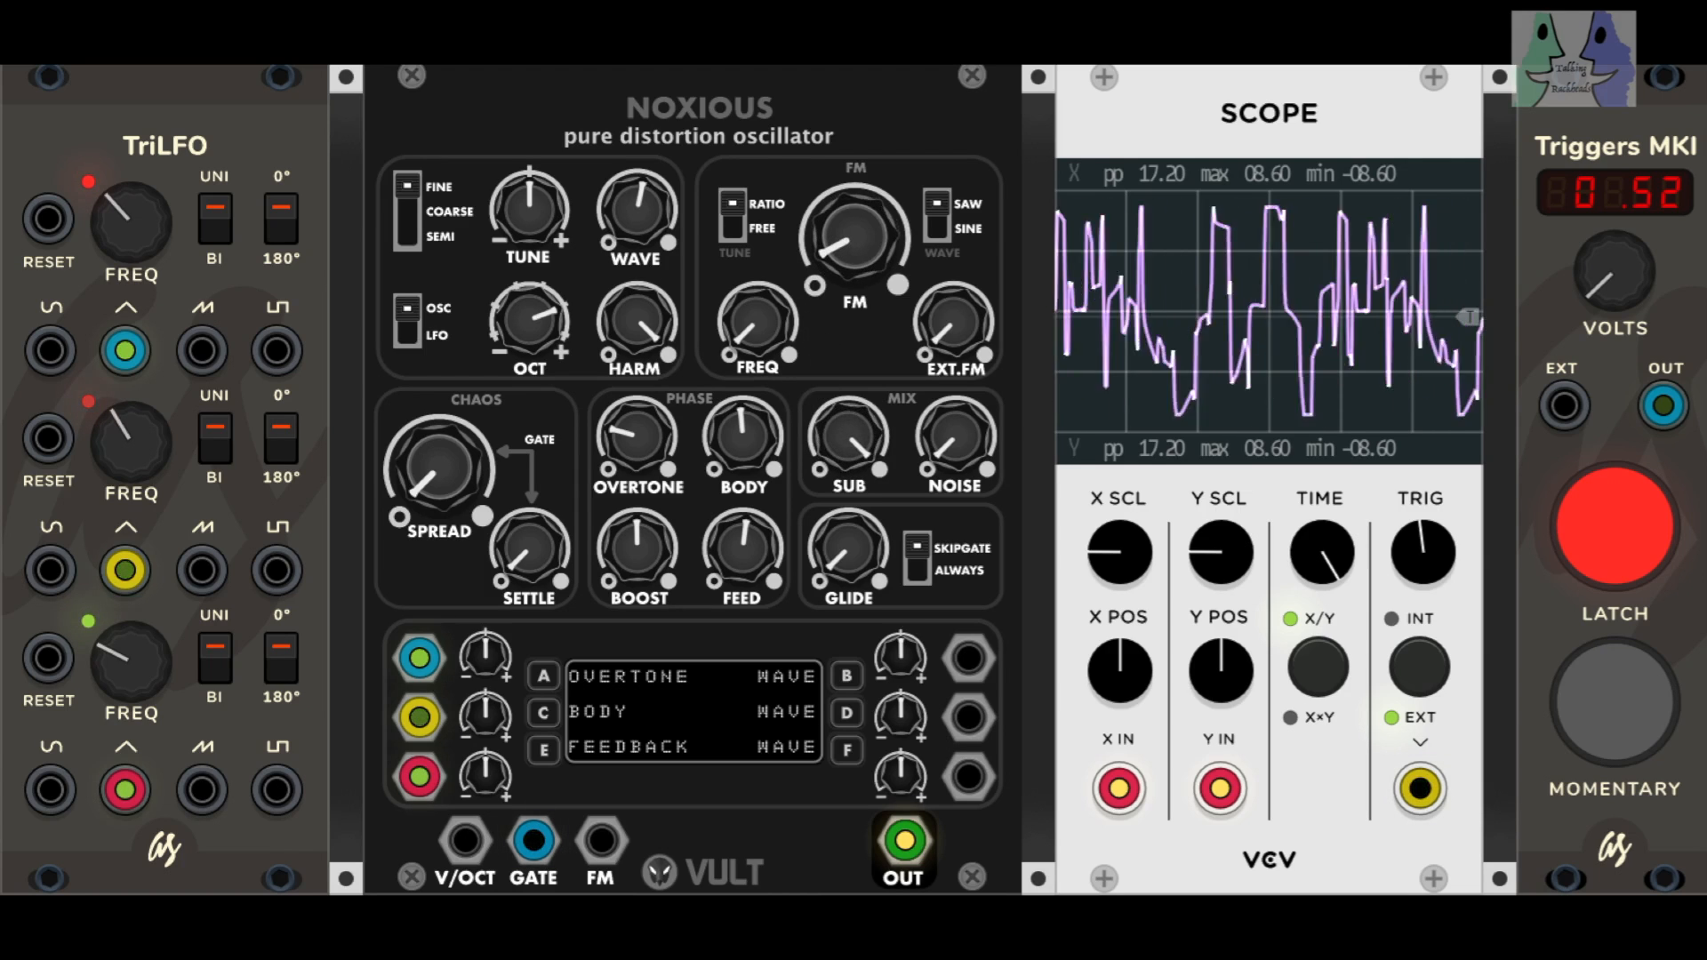
{"action": "mouse_move", "coordinate": [848, 438]}
{"action": "left_mouse_down"}
{"action": "mouse_move", "coordinate": [848, 464]}
{"action": "mouse_move", "coordinate": [848, 427]}
{"action": "left_mouse_up"}
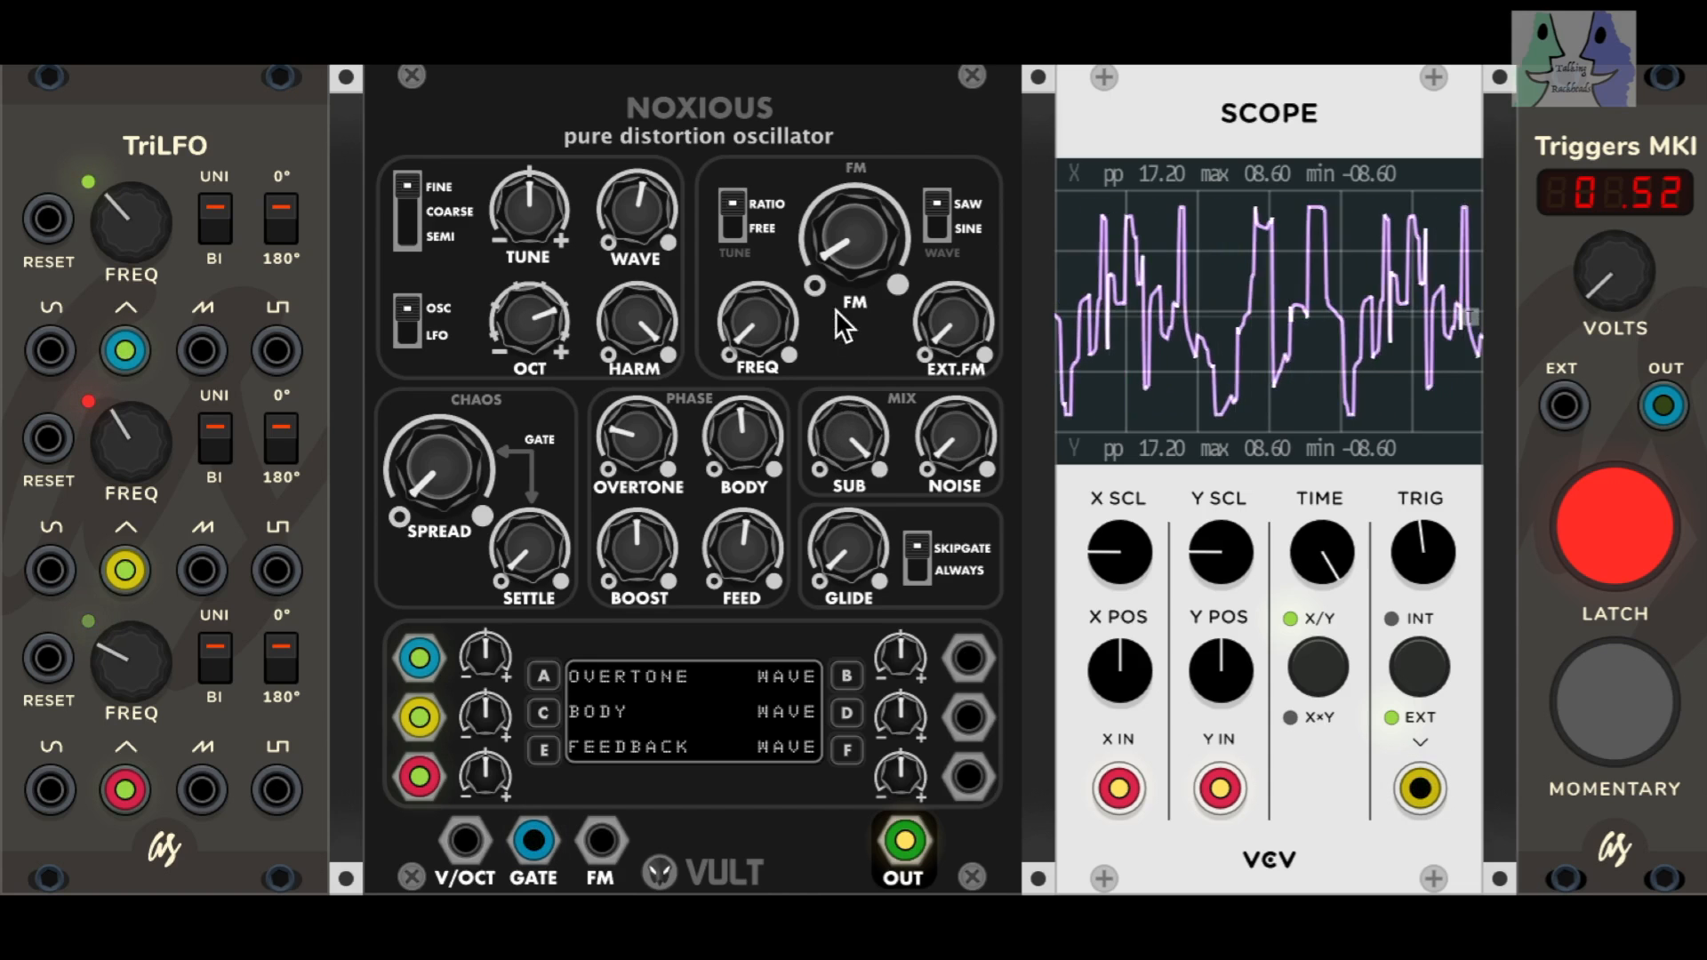
Step: Raise WAVE to about two thirds, return FM and SUB to minimum, and sweep NOISE to maximum and back to minimum
{"action": "left_click_drag", "start_coordinate": [636, 210], "coordinate": [636, 187]}
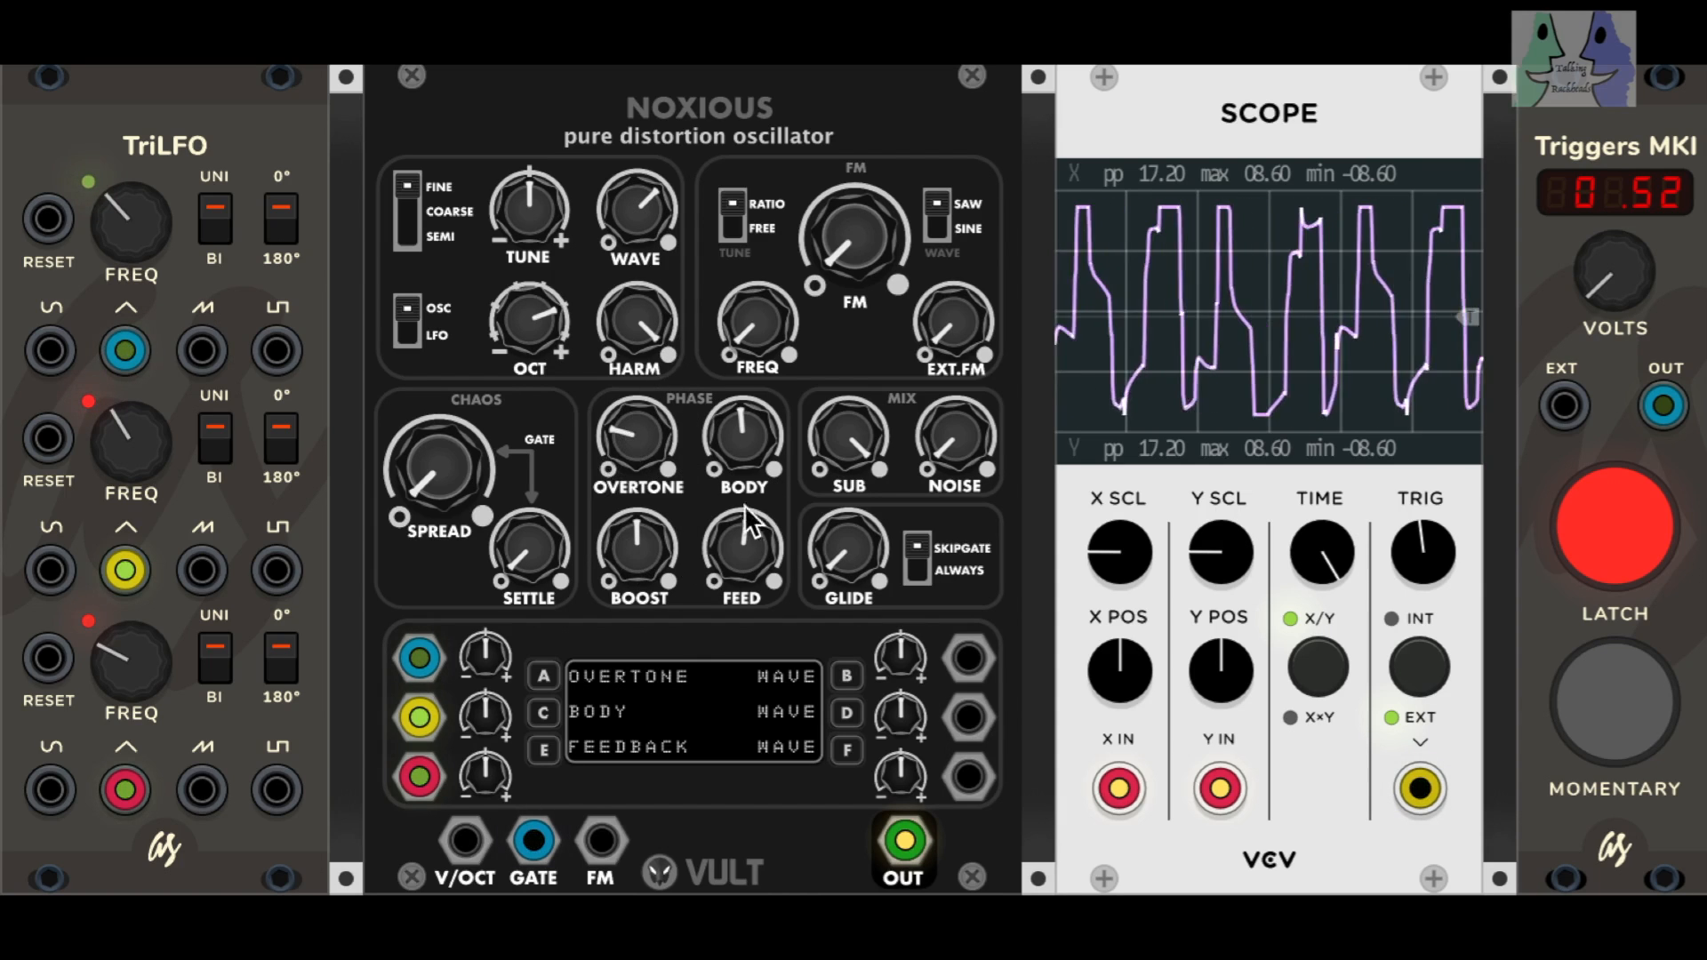
{"action": "left_click_drag", "start_coordinate": [844, 440], "coordinate": [844, 472]}
{"action": "left_click_drag", "start_coordinate": [947, 464], "coordinate": [947, 423]}
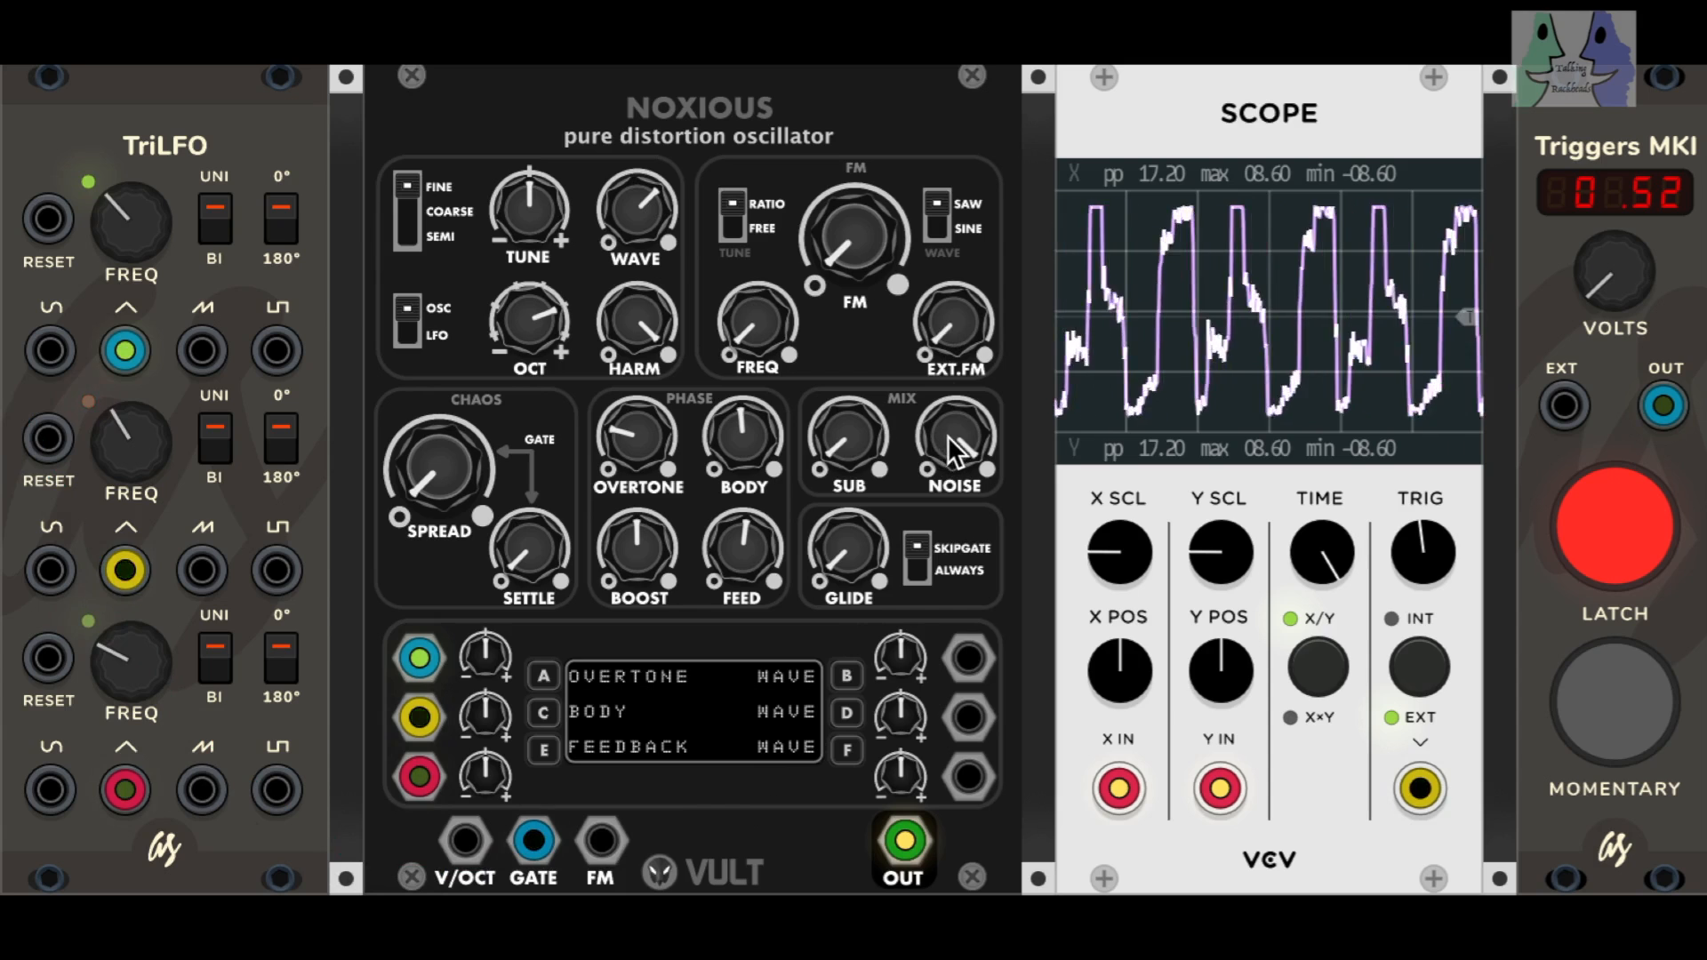
{"action": "left_click_drag", "start_coordinate": [950, 429], "coordinate": [947, 480]}
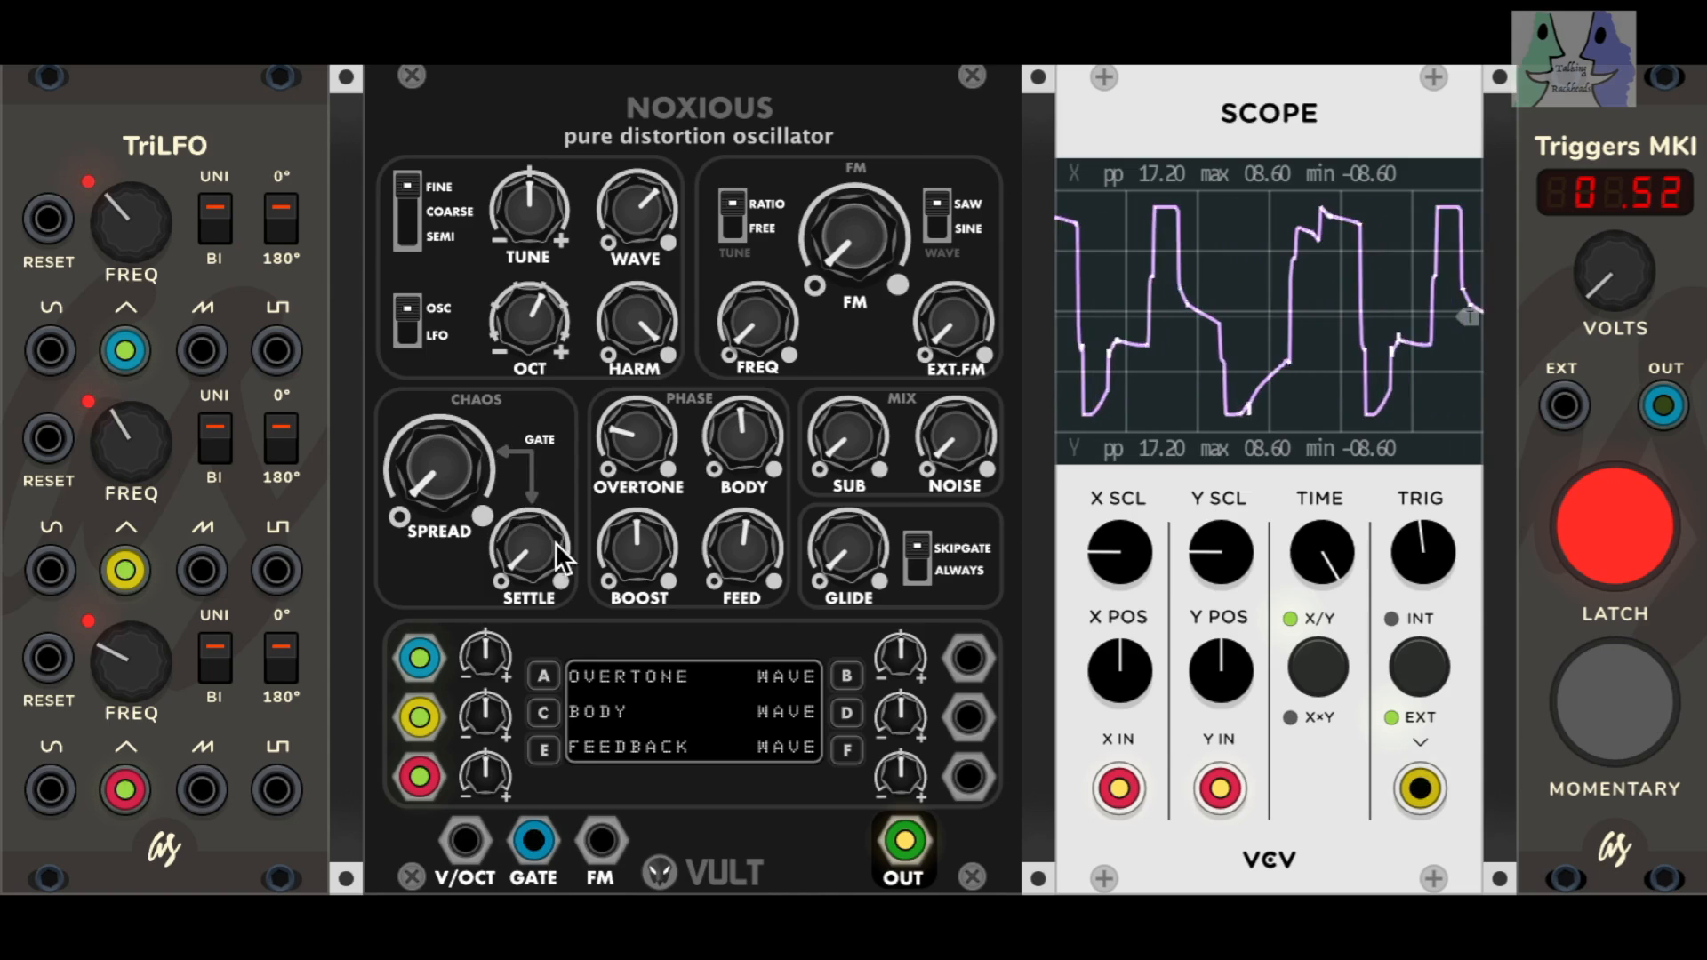
Step: Set the chaos section's SPREAD just past its midpoint and sweep SETTLE up, ending at about one third
{"action": "mouse_move", "coordinate": [538, 850]}
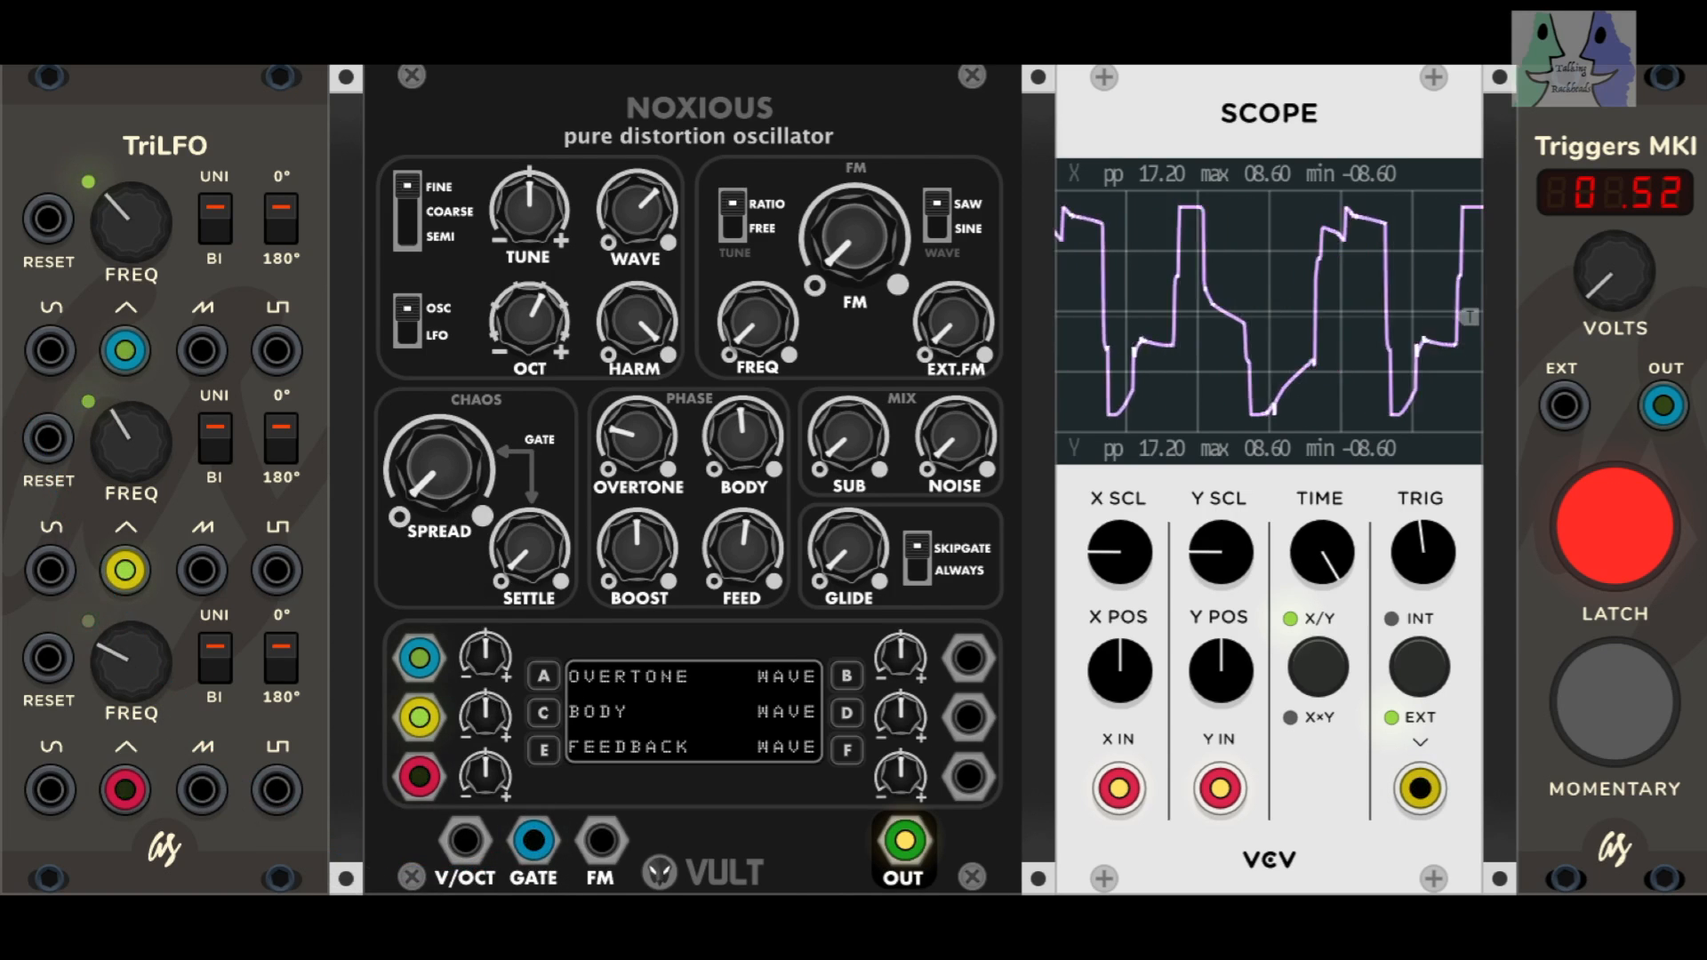
{"action": "left_click_drag", "start_coordinate": [439, 467], "coordinate": [439, 392]}
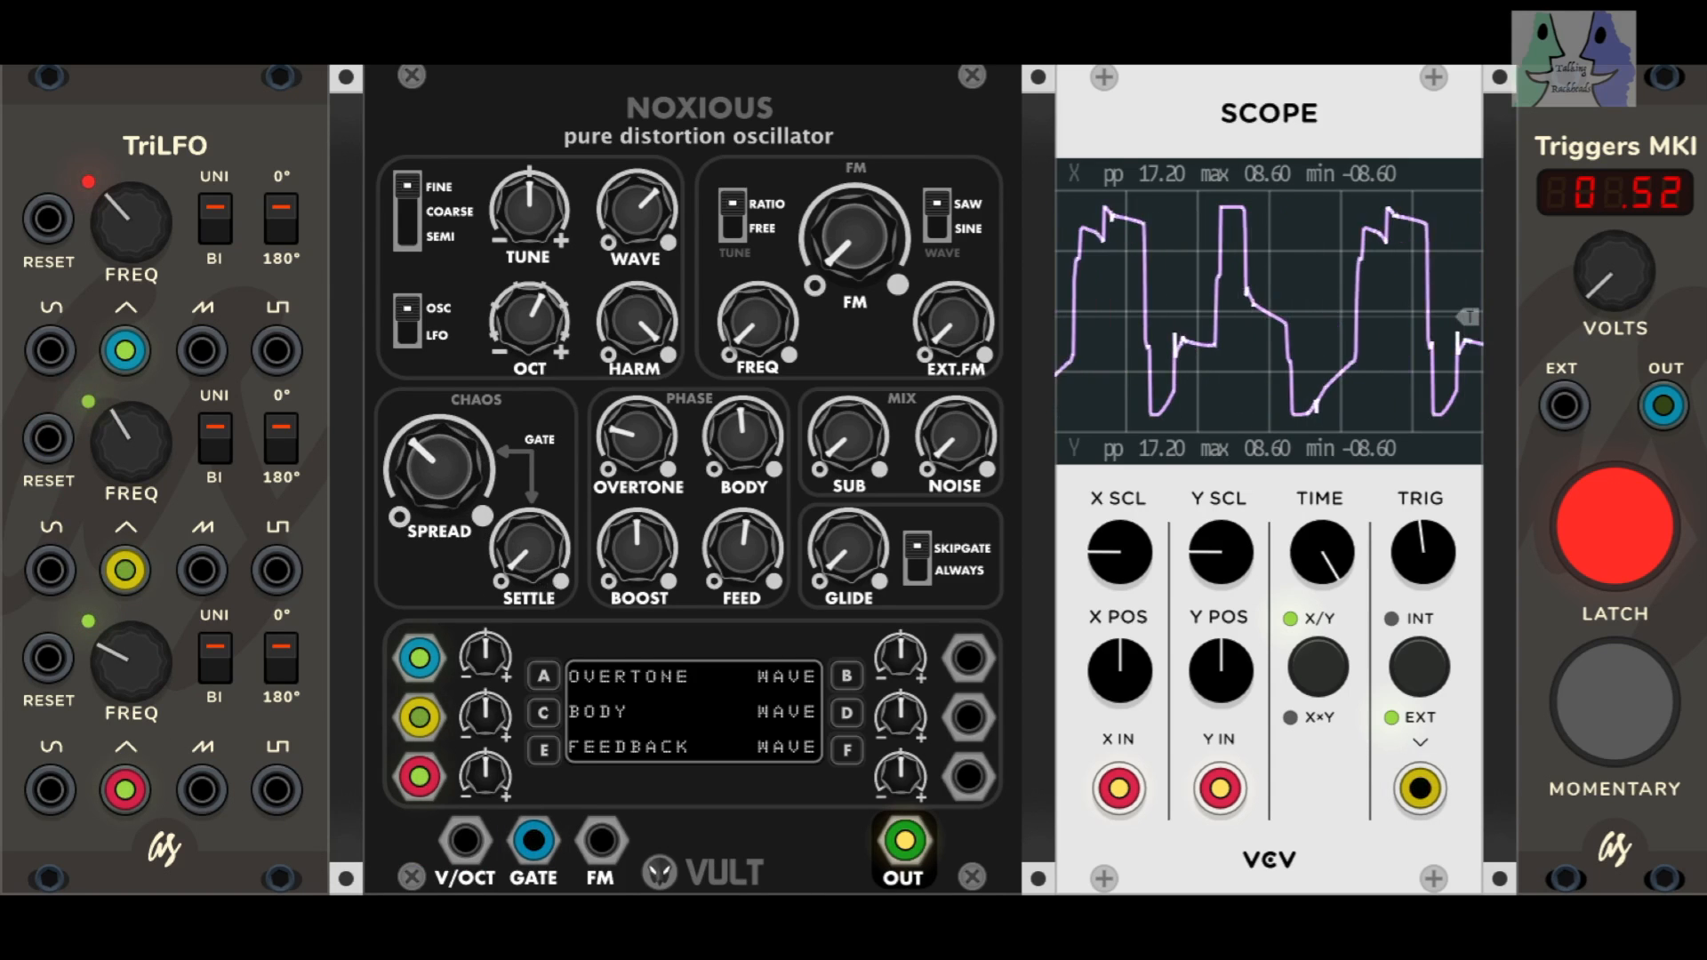
{"action": "left_click_drag", "start_coordinate": [530, 549], "coordinate": [530, 527]}
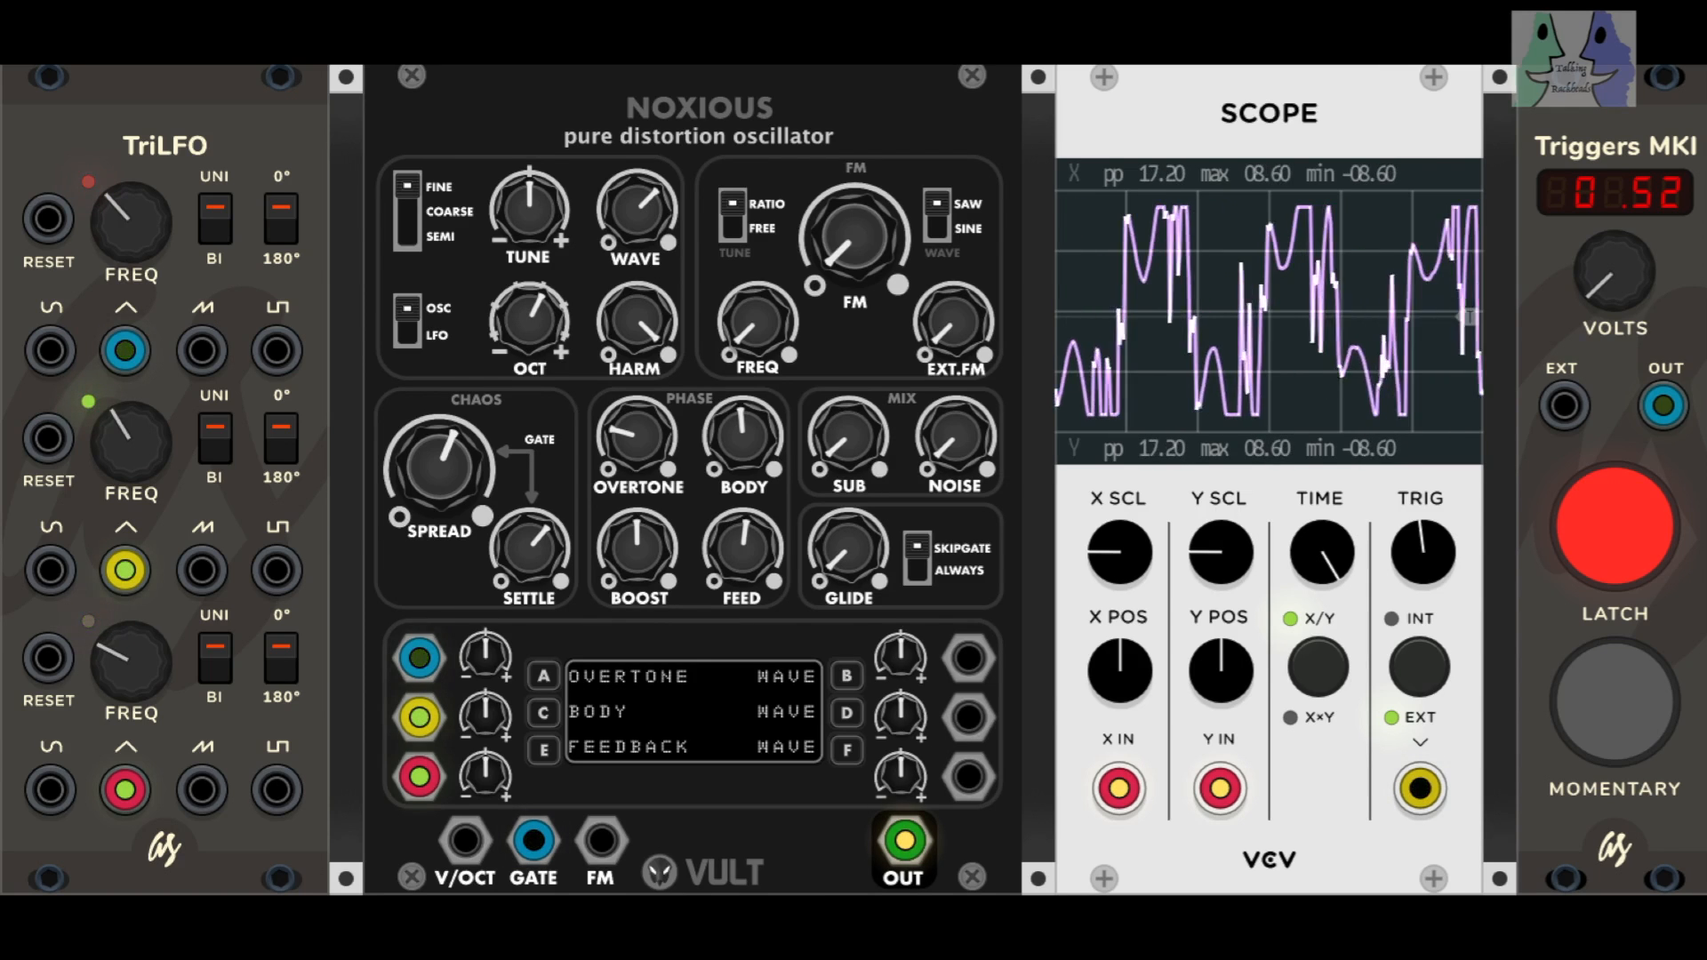
{"action": "left_click_drag", "start_coordinate": [530, 549], "coordinate": [530, 593]}
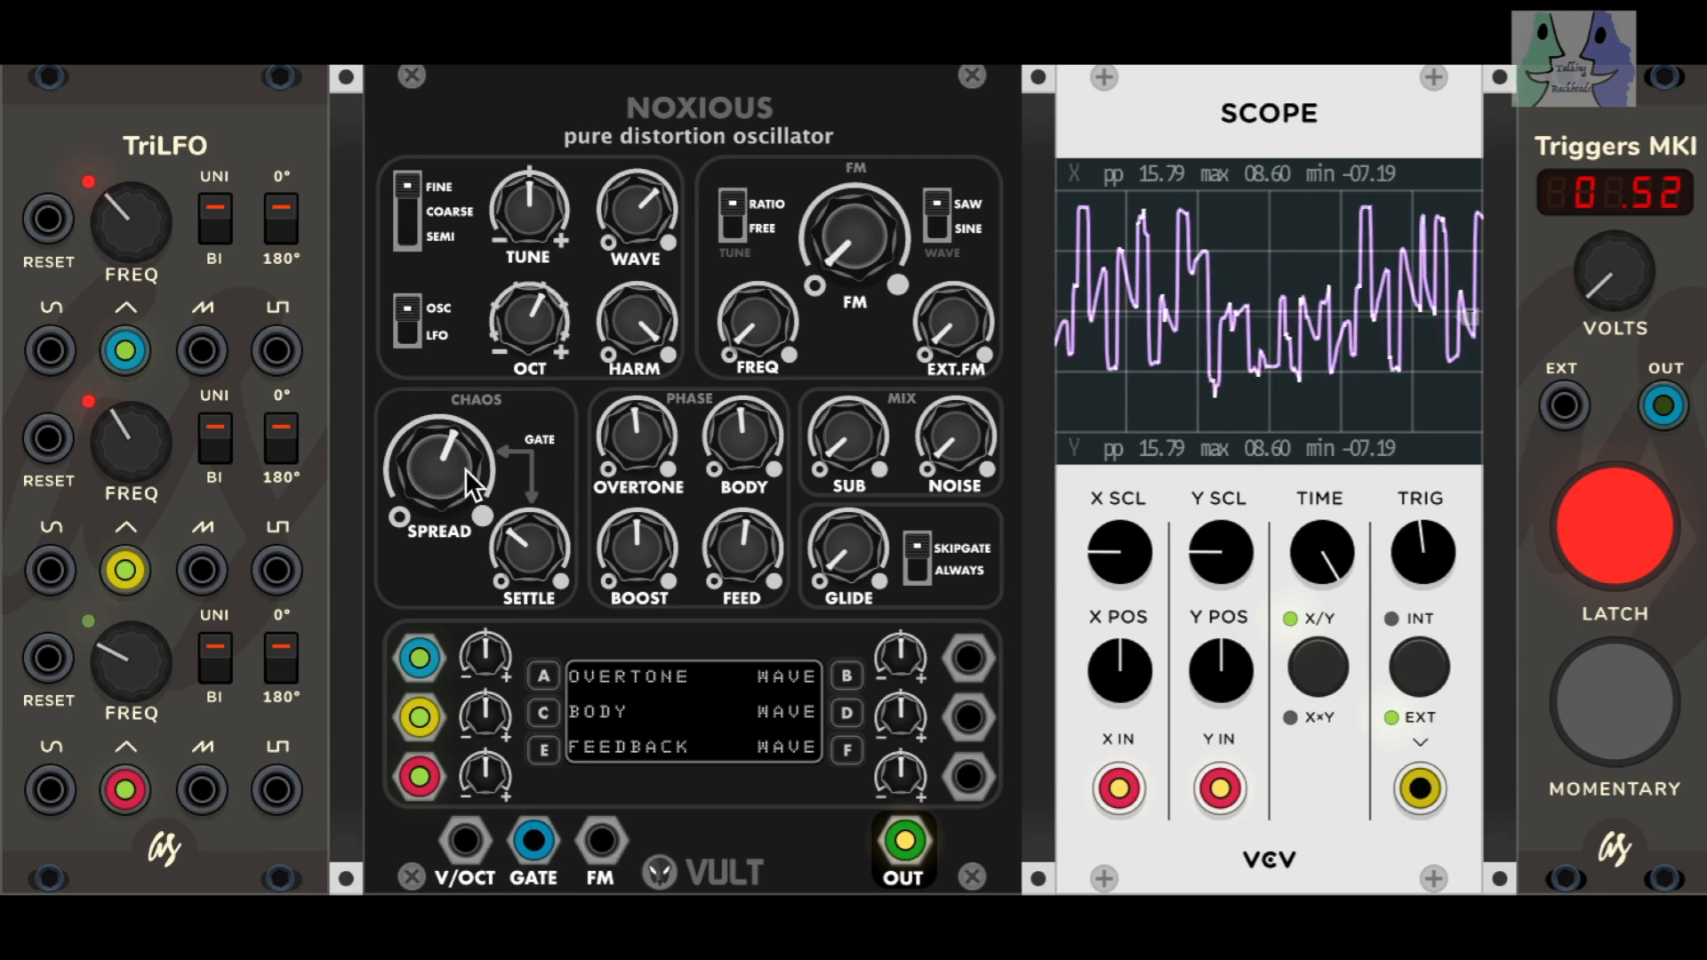
Step: Lower BODY and WAVE to about a quarter and raise BOOST and FEED above their midpoints
{"action": "left_click_drag", "start_coordinate": [735, 449], "coordinate": [735, 480]}
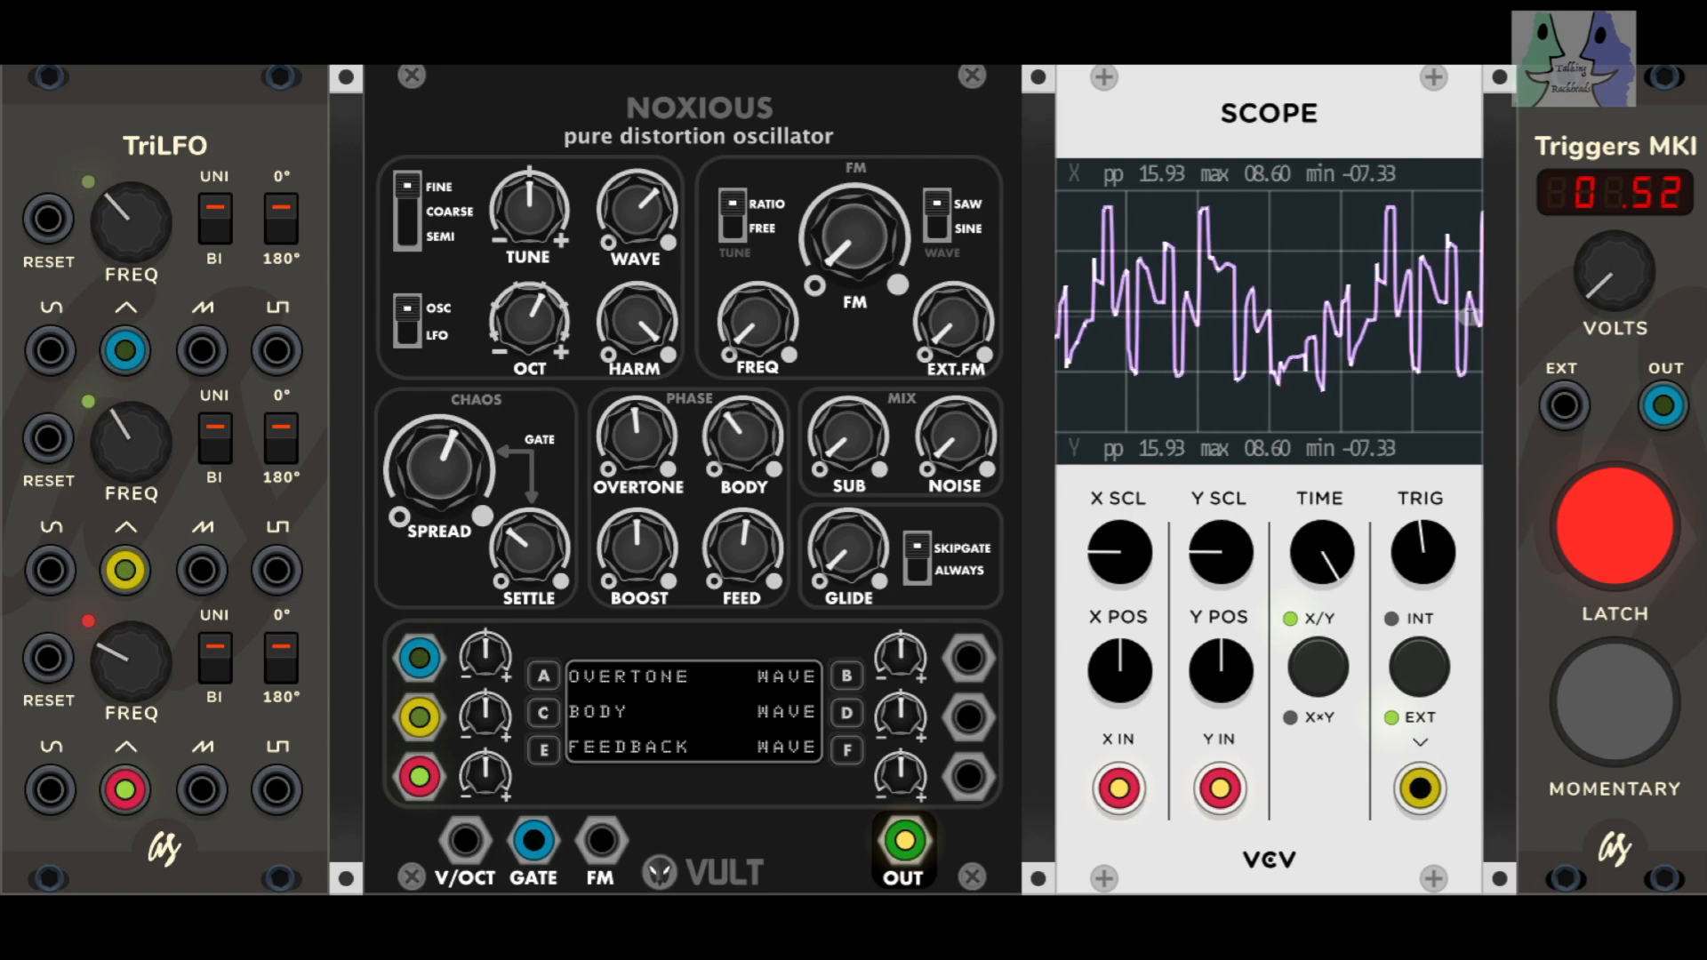
{"action": "left_click_drag", "start_coordinate": [648, 554], "coordinate": [647, 533]}
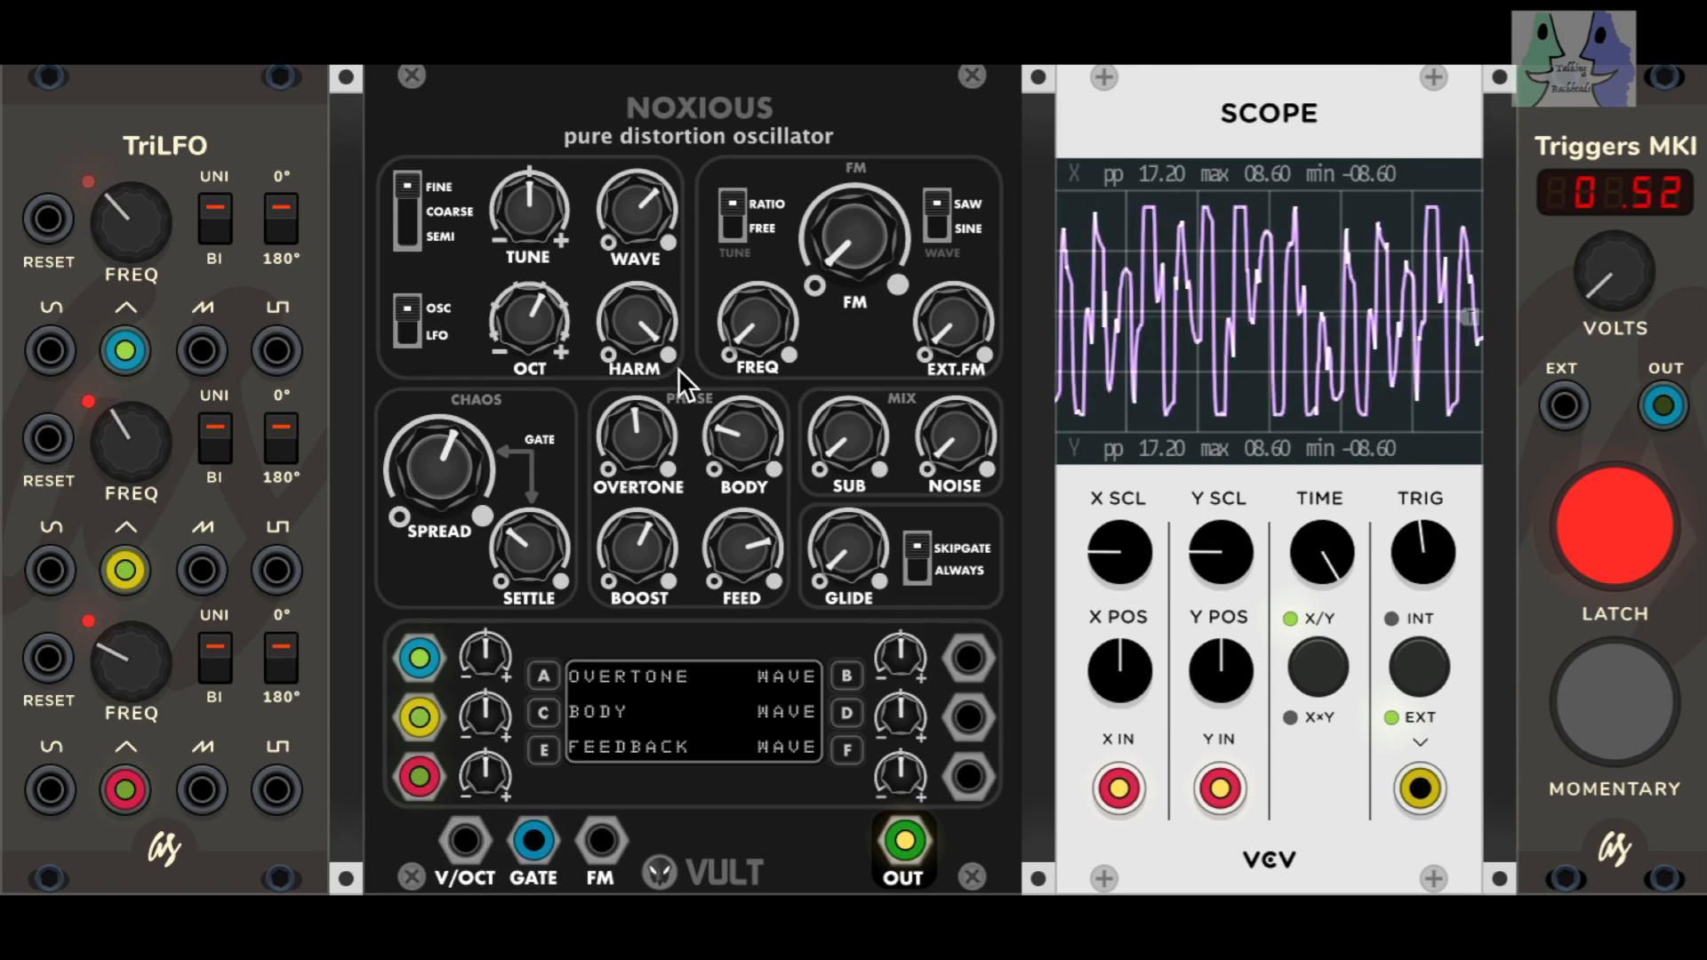
{"action": "left_click_drag", "start_coordinate": [636, 210], "coordinate": [636, 240]}
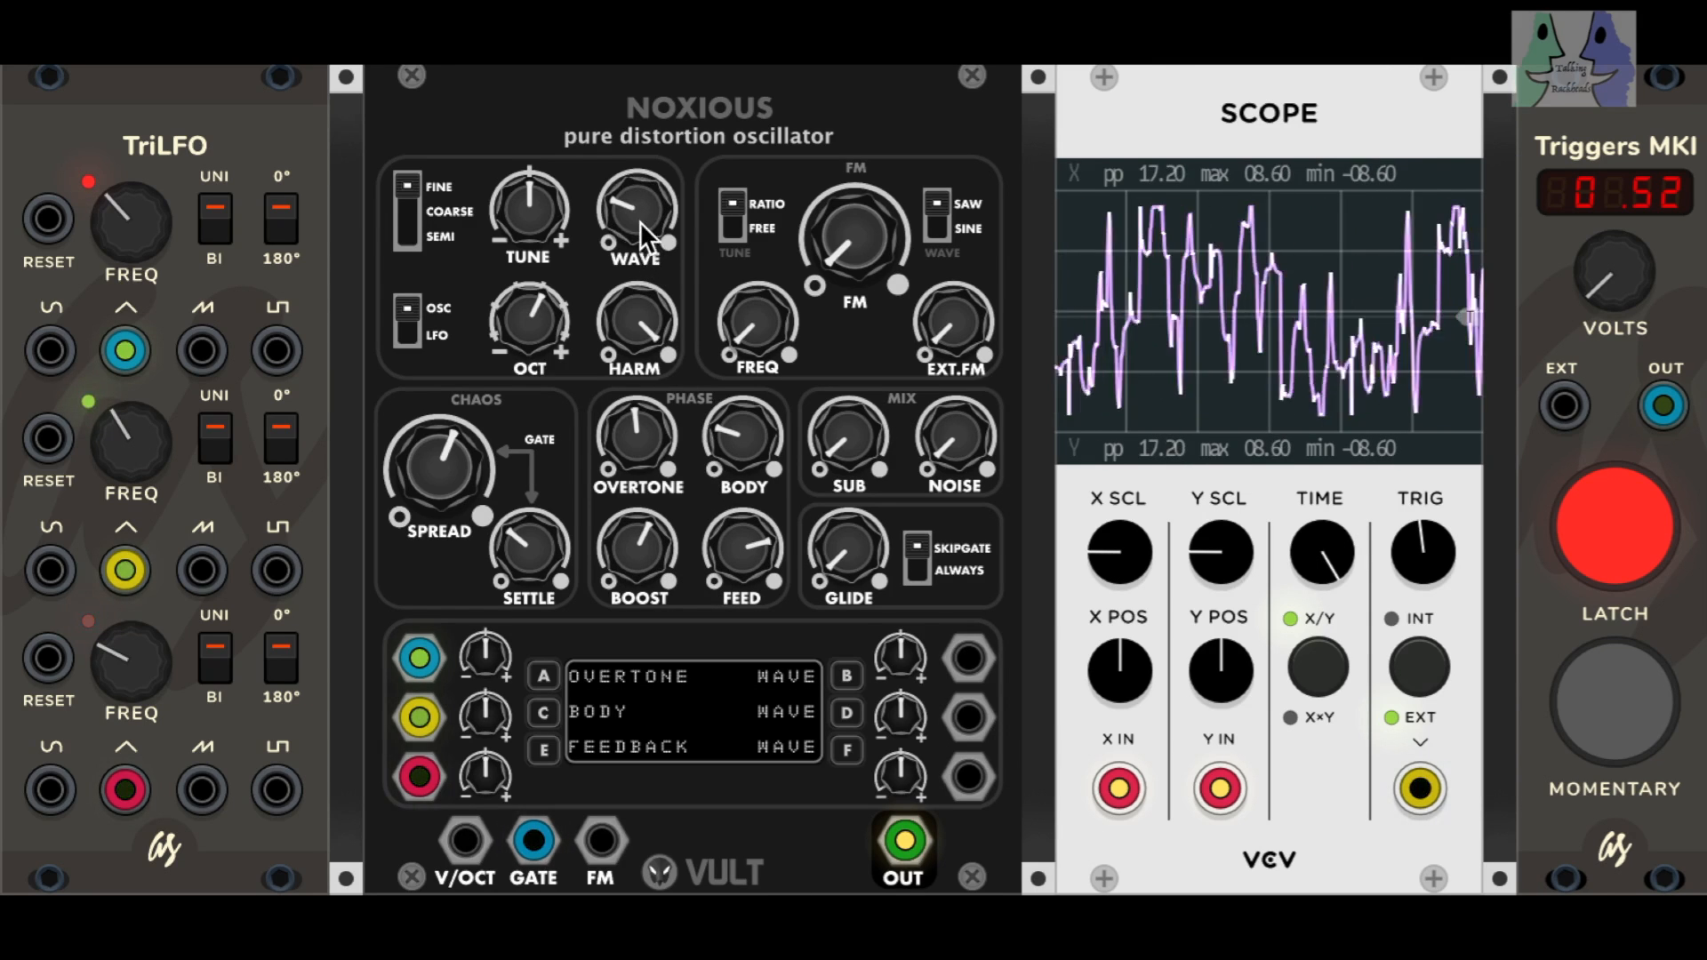
Step: Raise FM slightly and its FREQ past the midpoint, set SUB near maximum and leave NOISE at minimum
{"action": "left_click_drag", "start_coordinate": [854, 235], "coordinate": [853, 222]}
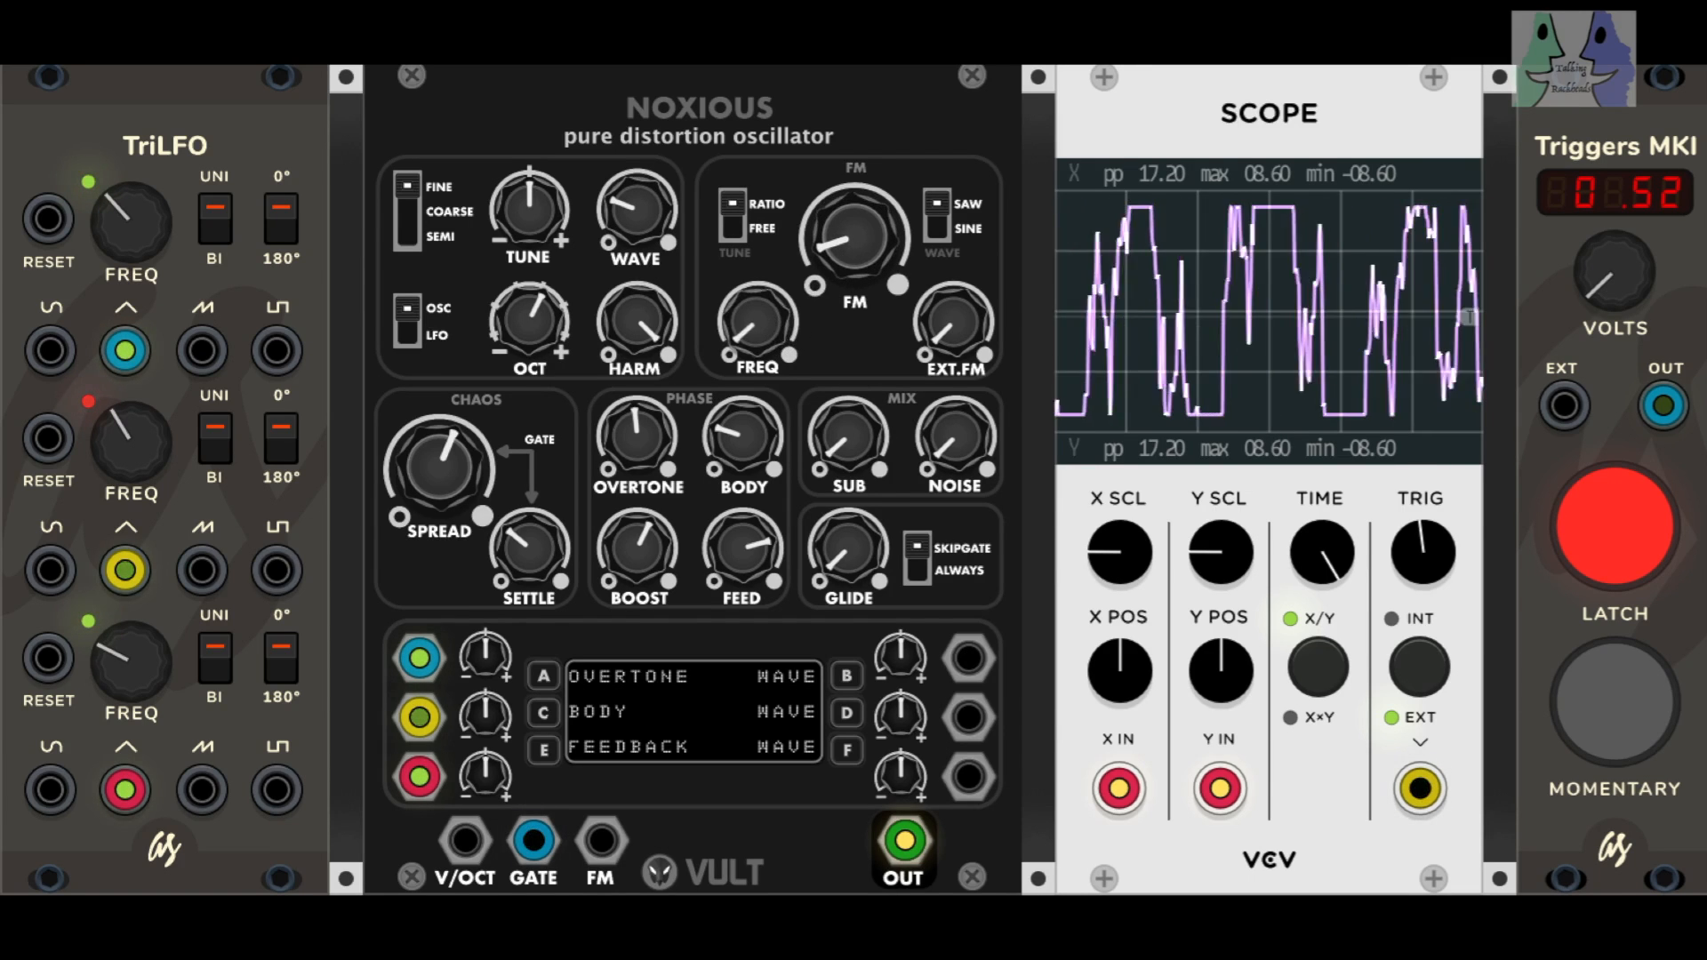
{"action": "left_click_drag", "start_coordinate": [756, 322], "coordinate": [756, 303]}
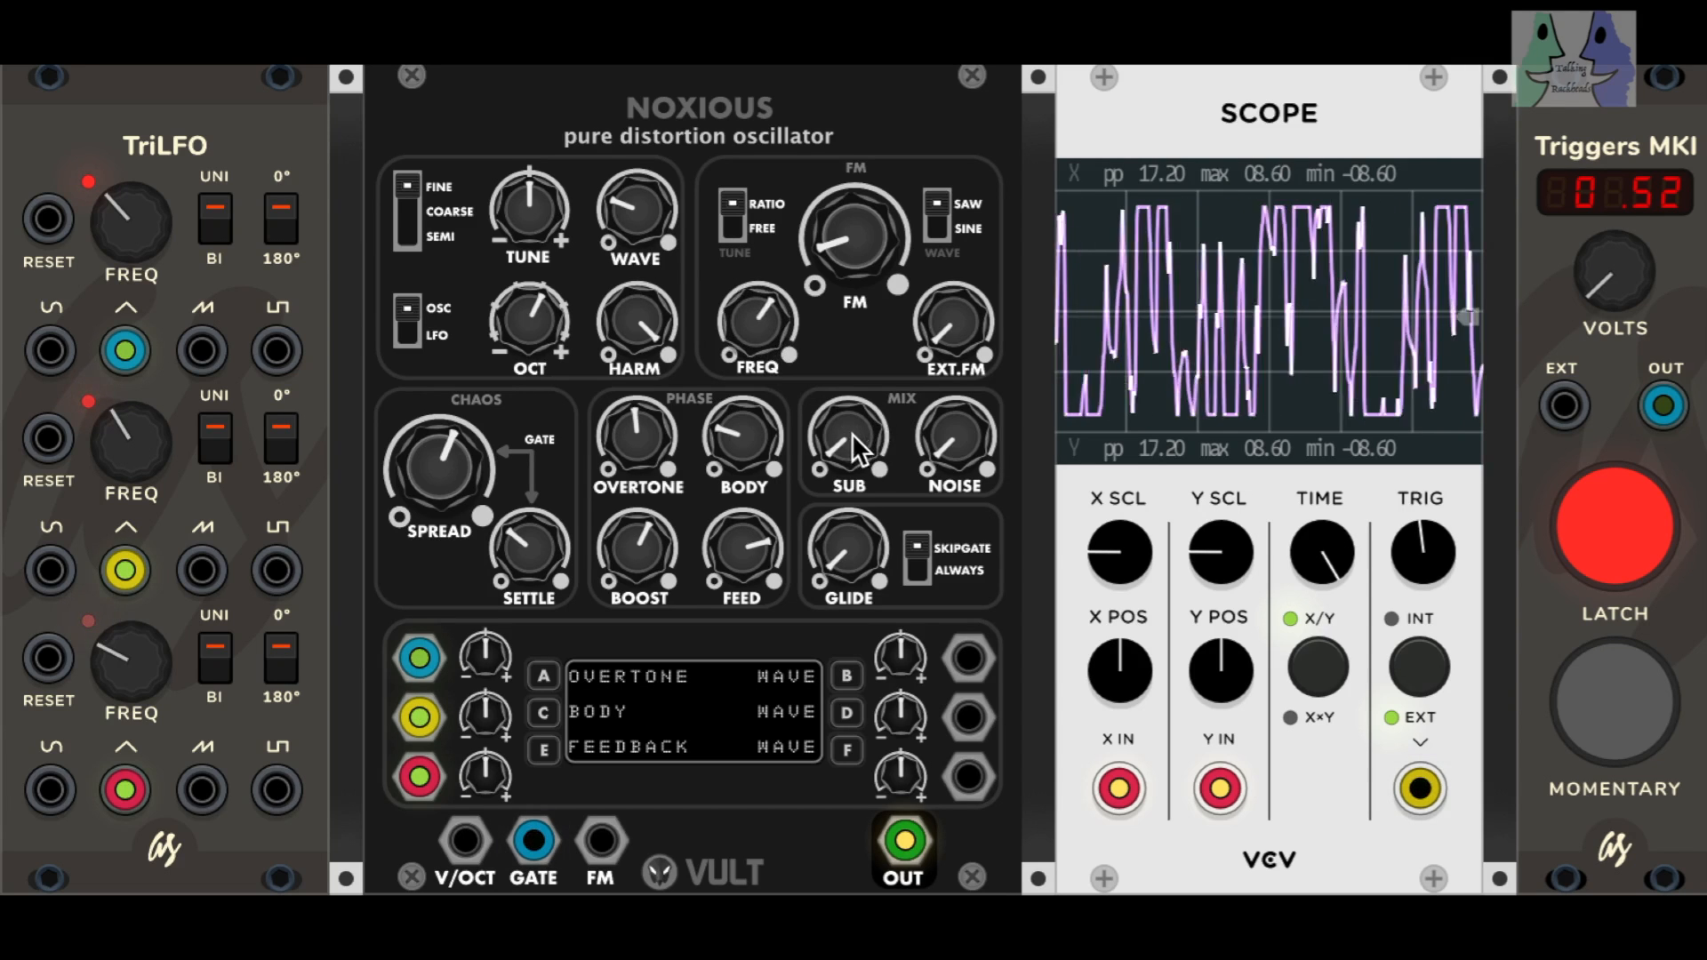
{"action": "mouse_move", "coordinate": [849, 435]}
{"action": "left_mouse_down"}
{"action": "mouse_move", "coordinate": [850, 418]}
{"action": "mouse_move", "coordinate": [849, 444]}
{"action": "left_mouse_up"}
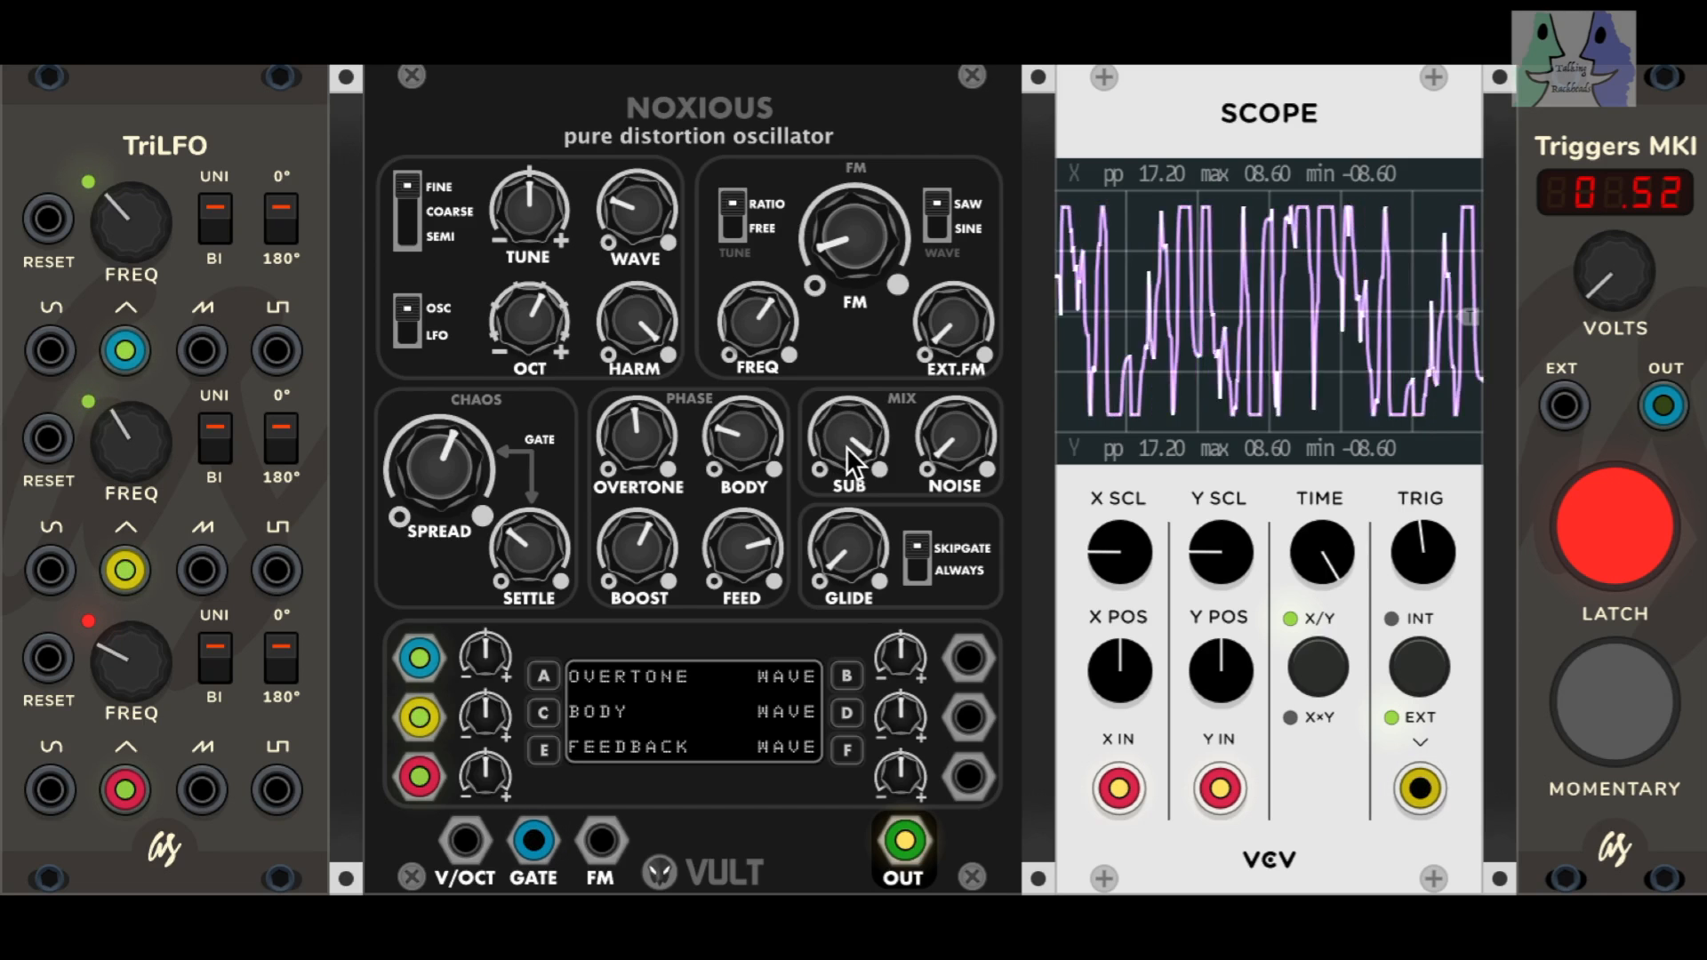
{"action": "mouse_move", "coordinate": [954, 436]}
{"action": "left_mouse_down"}
{"action": "mouse_move", "coordinate": [954, 413]}
{"action": "mouse_move", "coordinate": [954, 449]}
{"action": "left_mouse_up"}
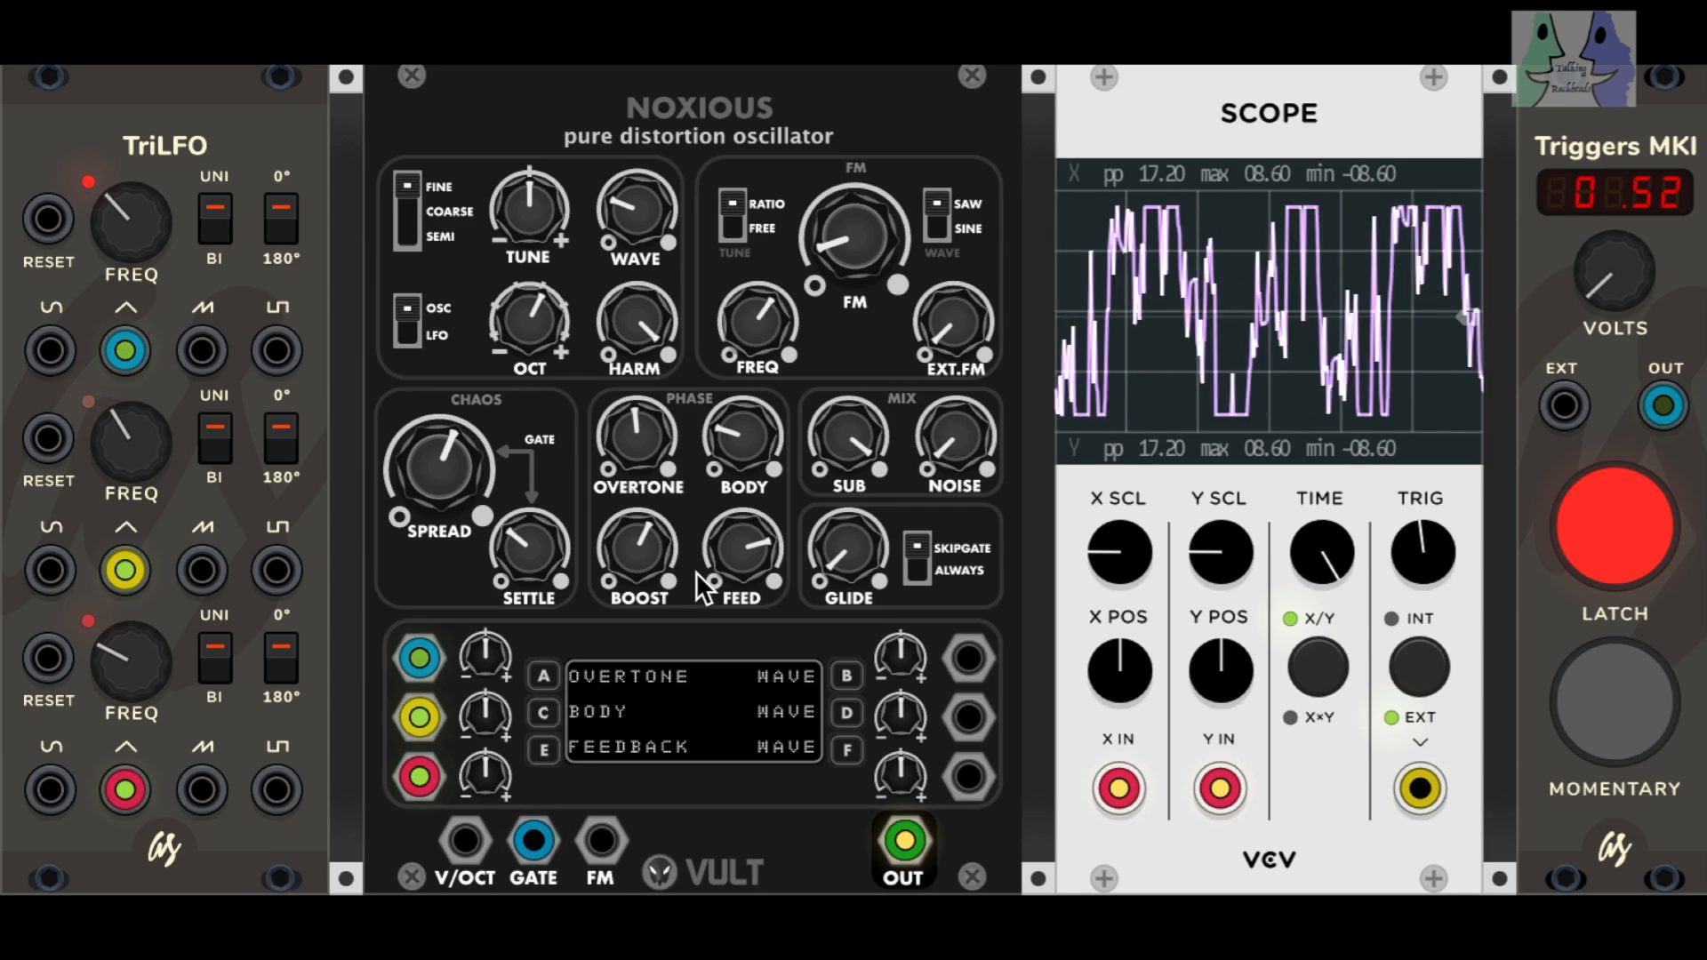
Step: Raise the chaos section's SETTLE past its midpoint and set WAVE to roughly 70 percent of its range
{"action": "left_click_drag", "start_coordinate": [530, 549], "coordinate": [530, 522]}
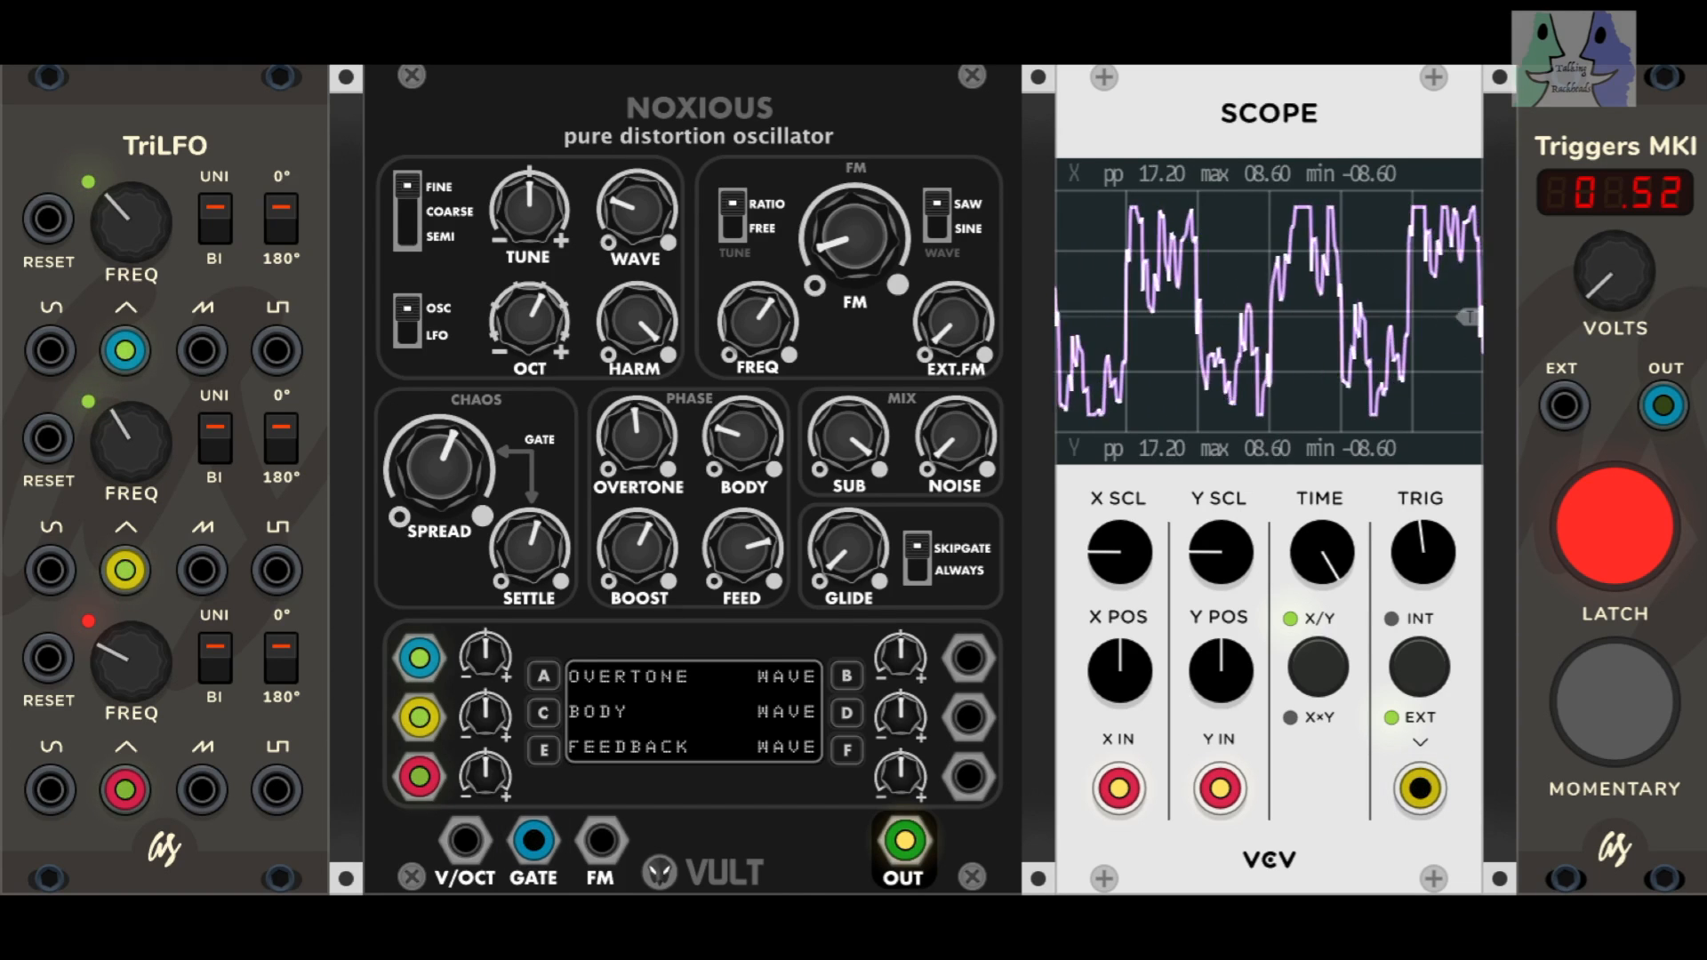
{"action": "left_click_drag", "start_coordinate": [530, 549], "coordinate": [530, 540]}
{"action": "mouse_move", "coordinate": [637, 210]}
{"action": "left_mouse_down"}
{"action": "mouse_move", "coordinate": [636, 133]}
{"action": "mouse_move", "coordinate": [637, 204]}
{"action": "mouse_move", "coordinate": [637, 182]}
{"action": "left_mouse_up"}
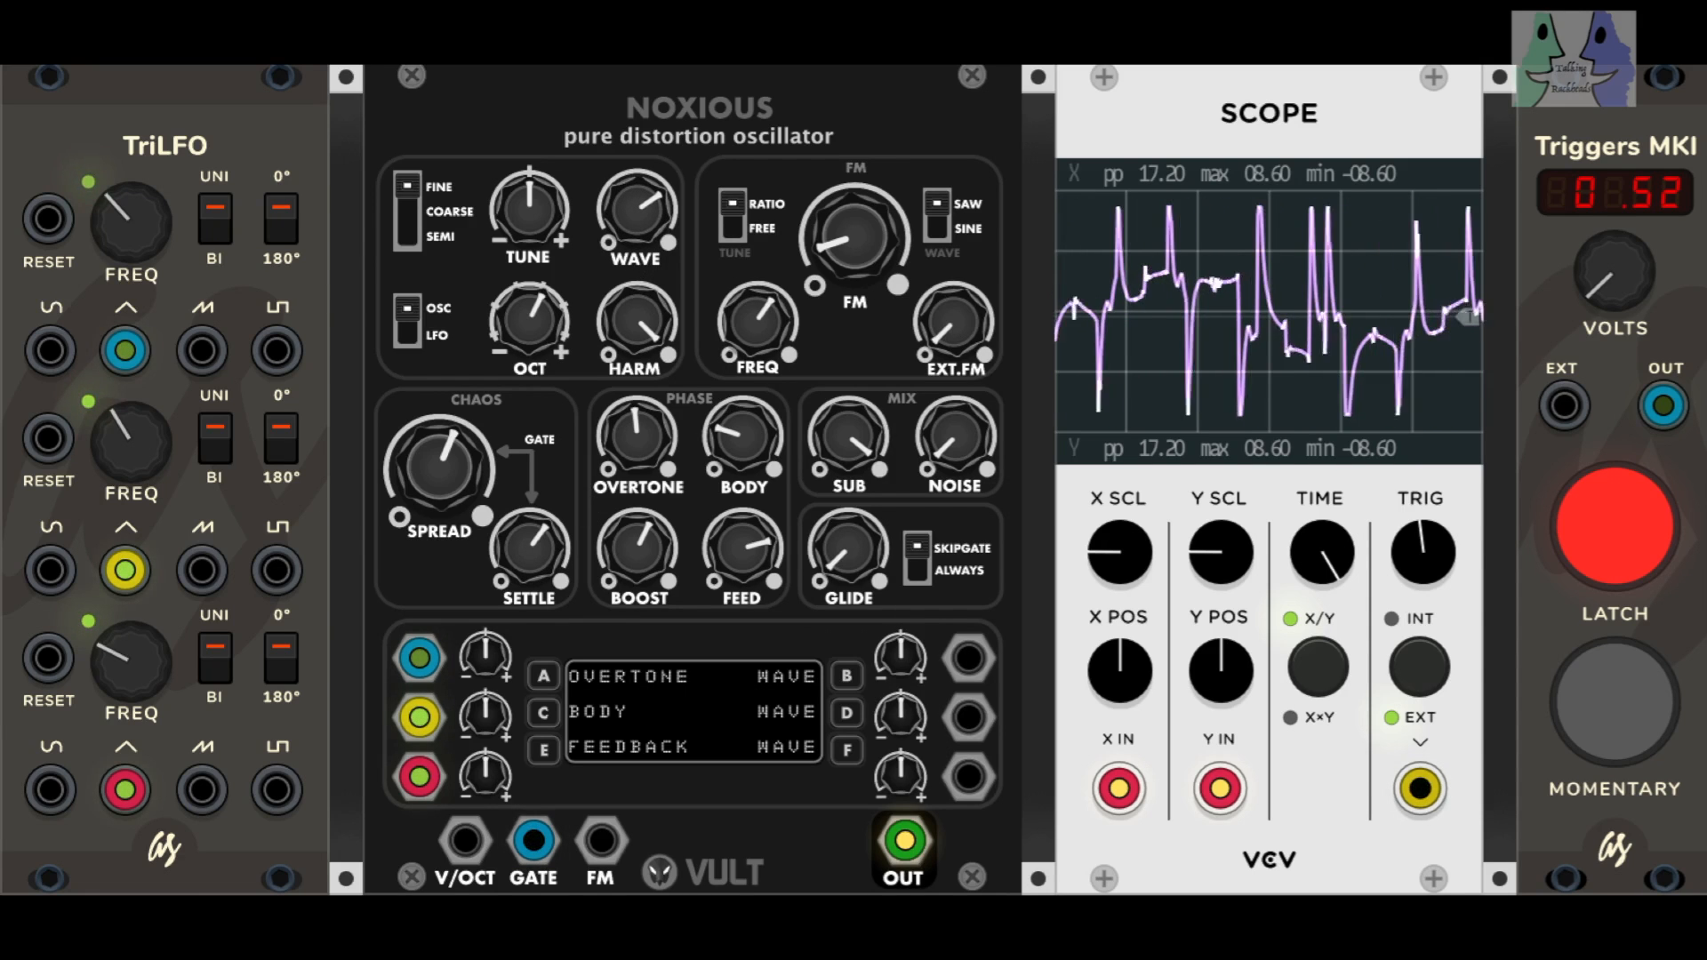
Step: Lower HARM to just above its midpoint, raise FM to just below its midpoint and set the trigger voltage to 0.00
{"action": "left_click_drag", "start_coordinate": [629, 324], "coordinate": [629, 356]}
{"action": "left_click_drag", "start_coordinate": [816, 267], "coordinate": [816, 220]}
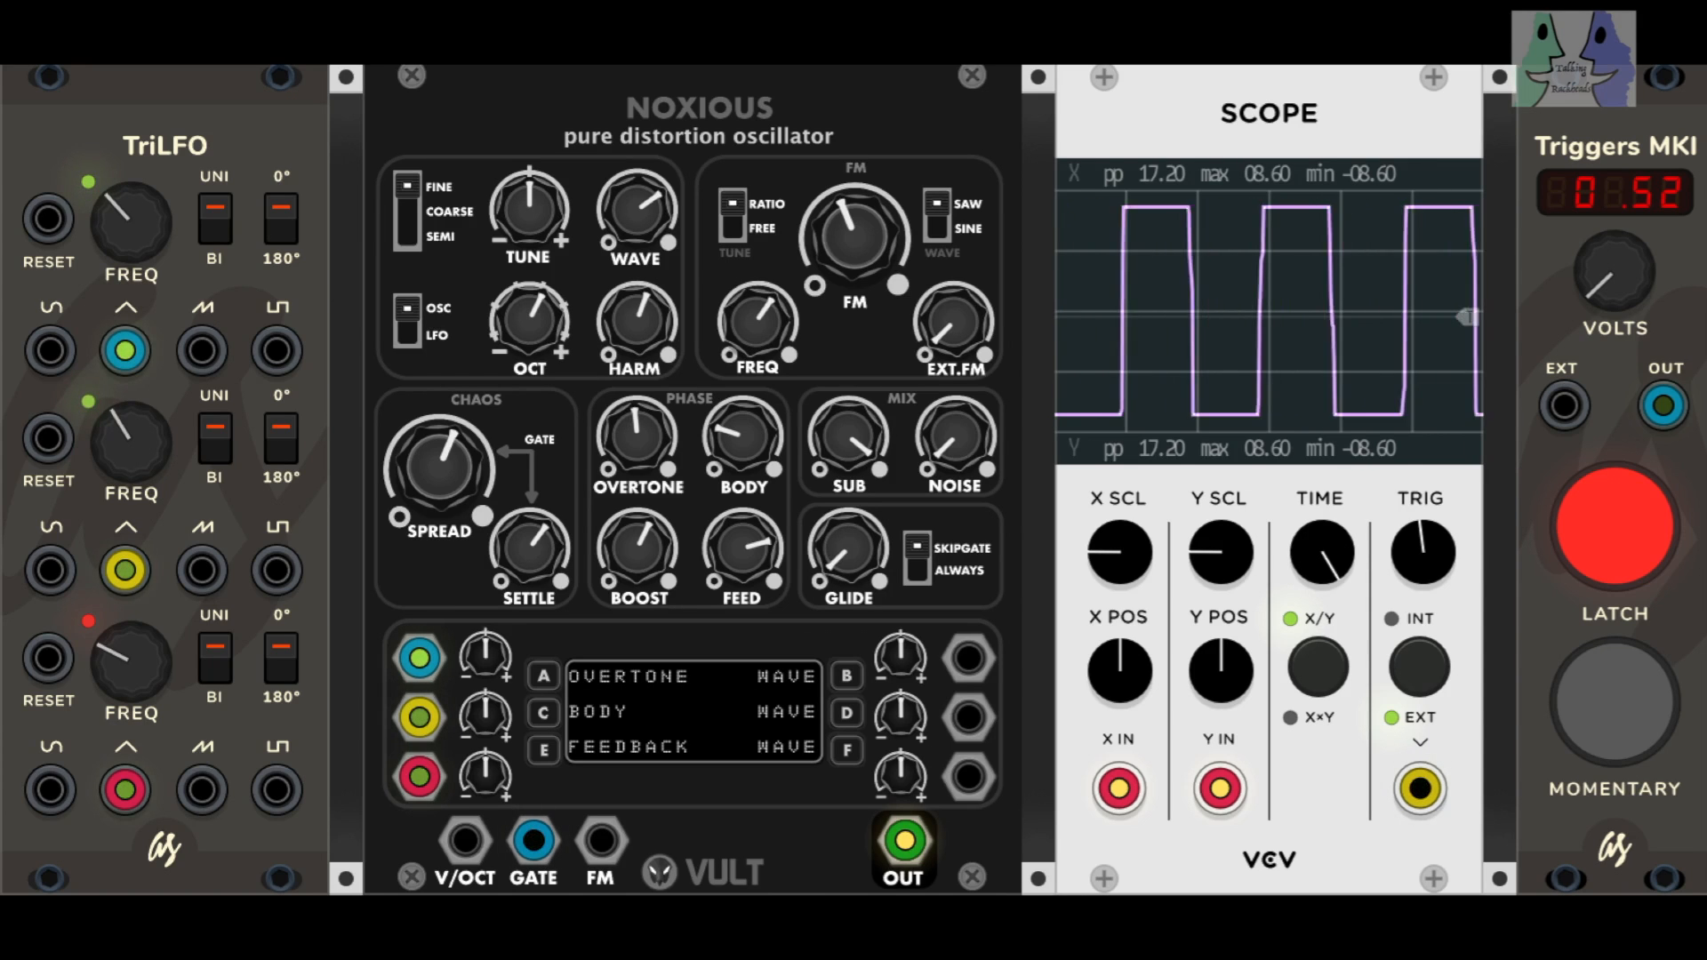
{"action": "left_click_drag", "start_coordinate": [1593, 275], "coordinate": [1593, 307]}
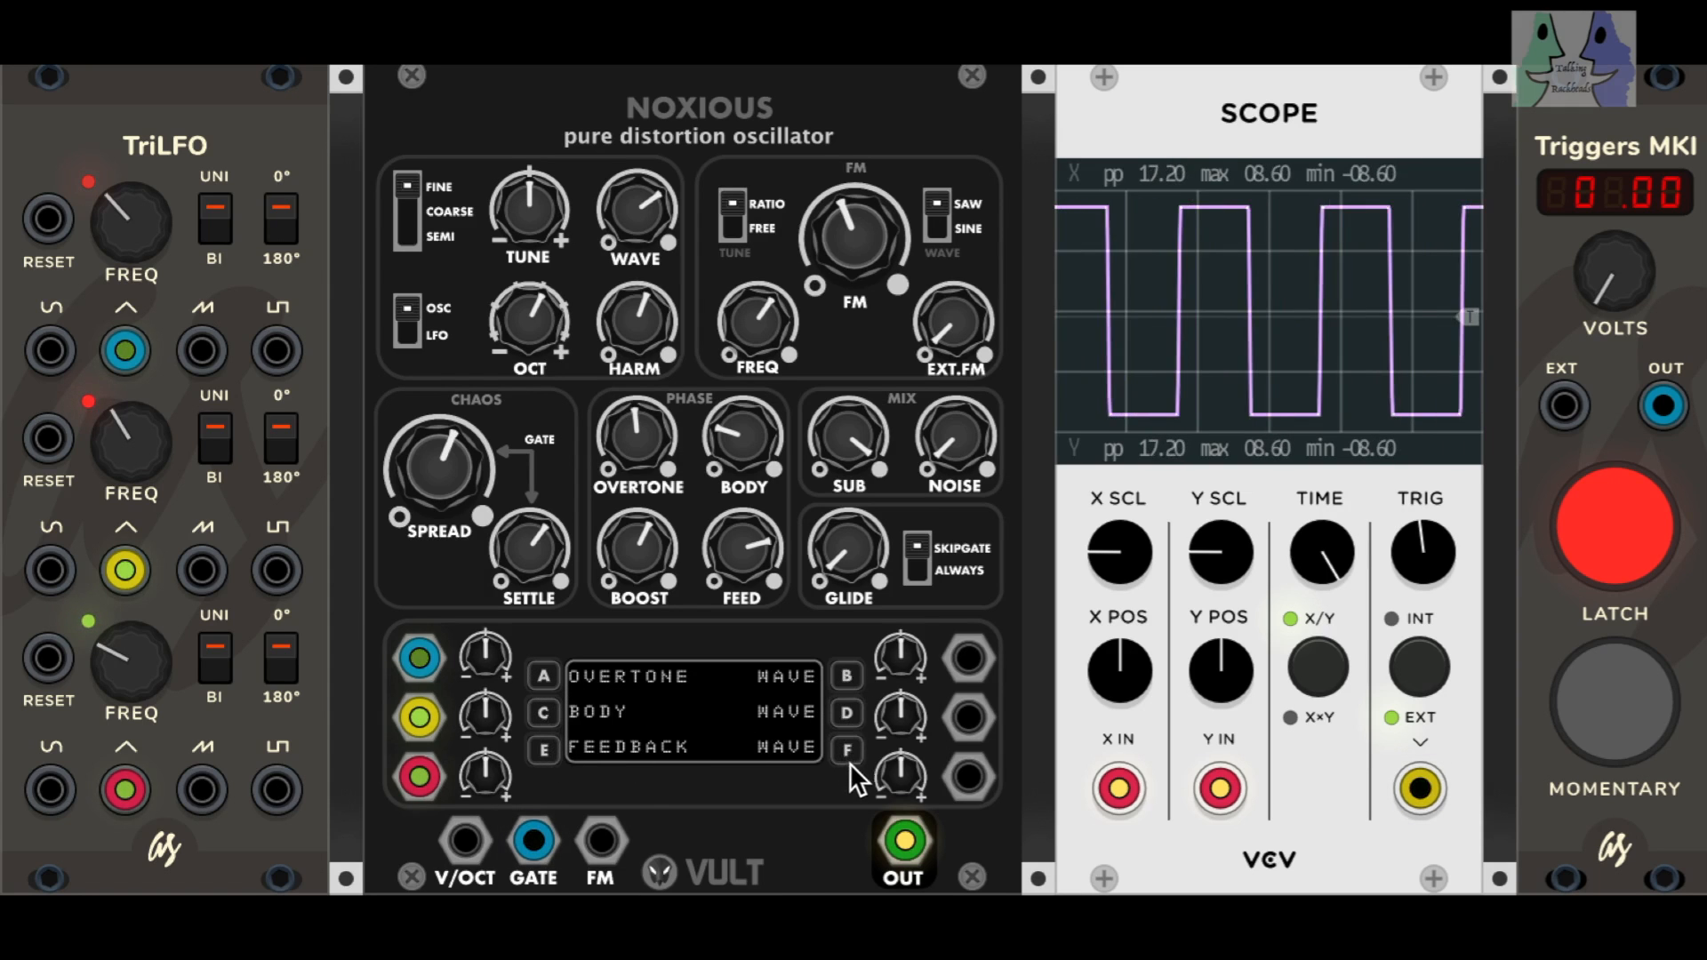
Step: Assign modulation slot A to the OVERTONE control and set OVERTONE to minimum
{"action": "left_click", "coordinate": [545, 677]}
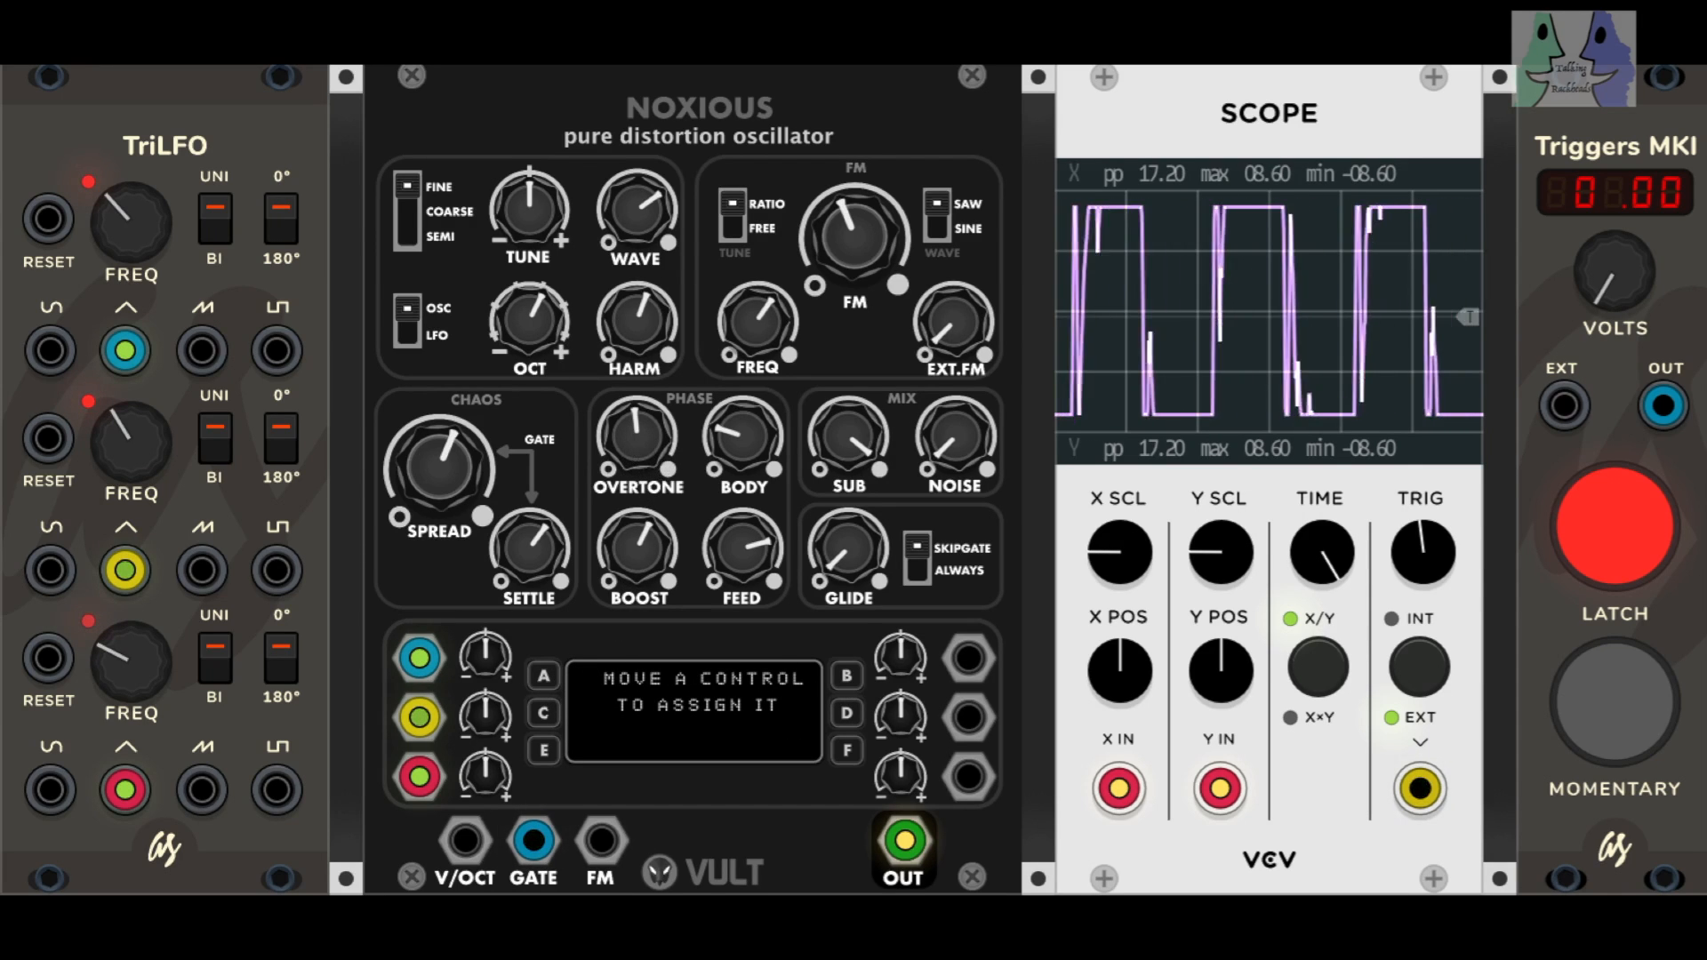
{"action": "left_click_drag", "start_coordinate": [636, 436], "coordinate": [636, 497]}
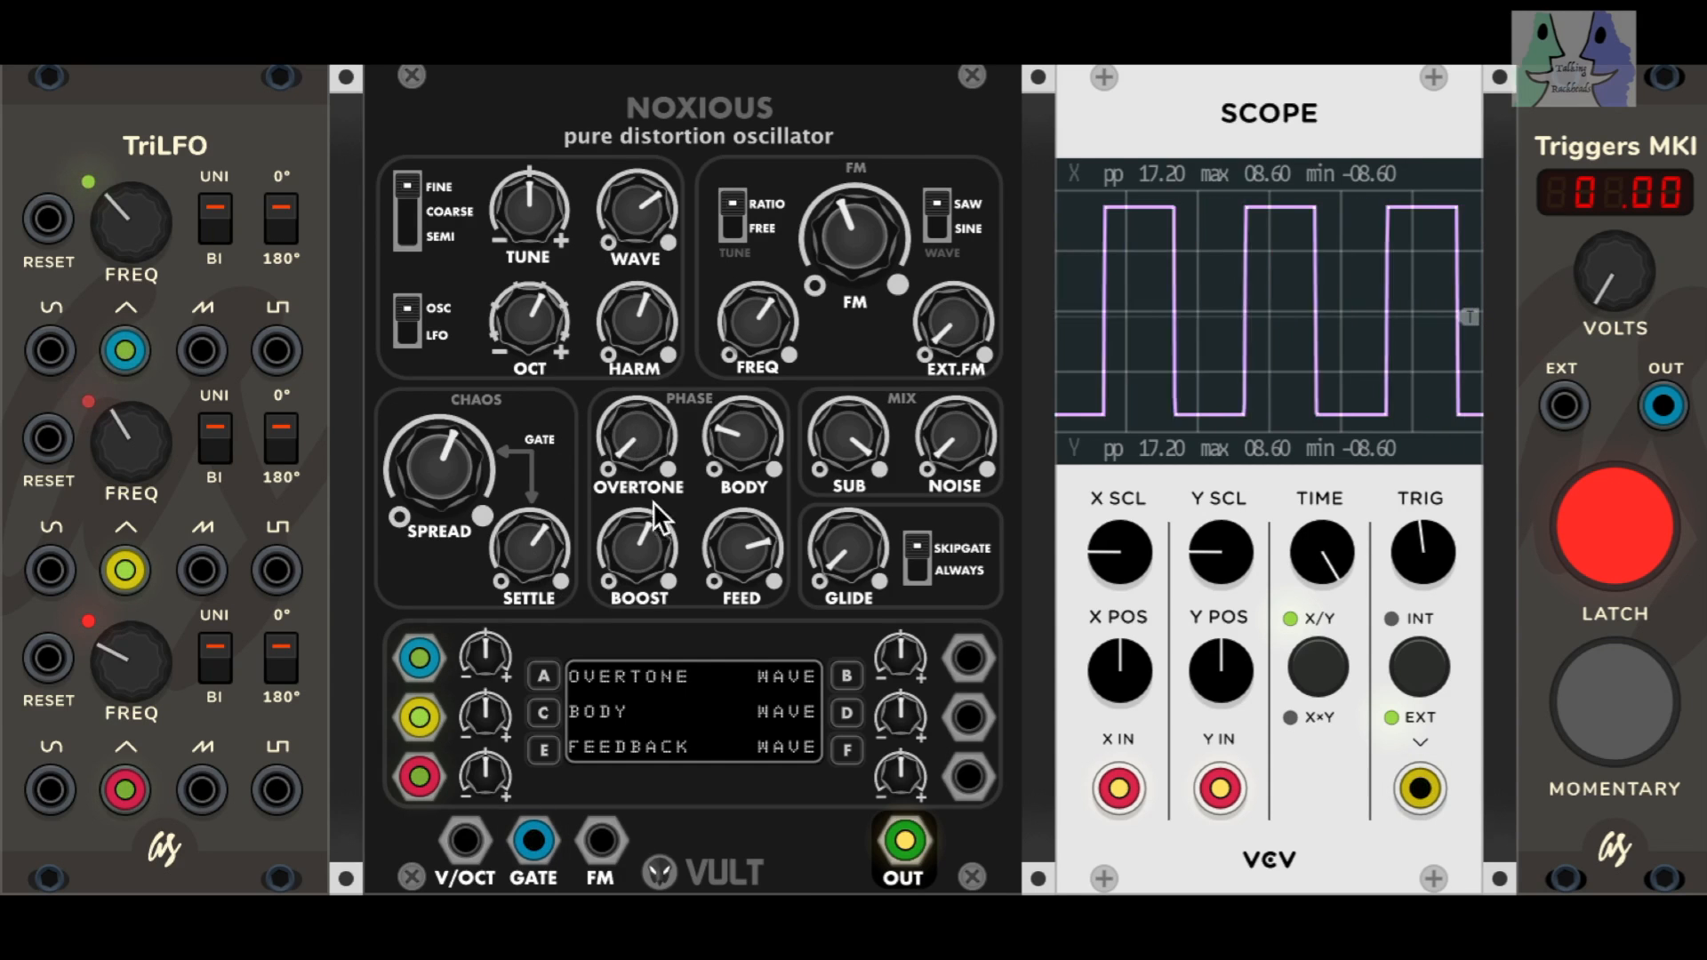
{"action": "left_click_drag", "start_coordinate": [126, 350], "coordinate": [418, 656]}
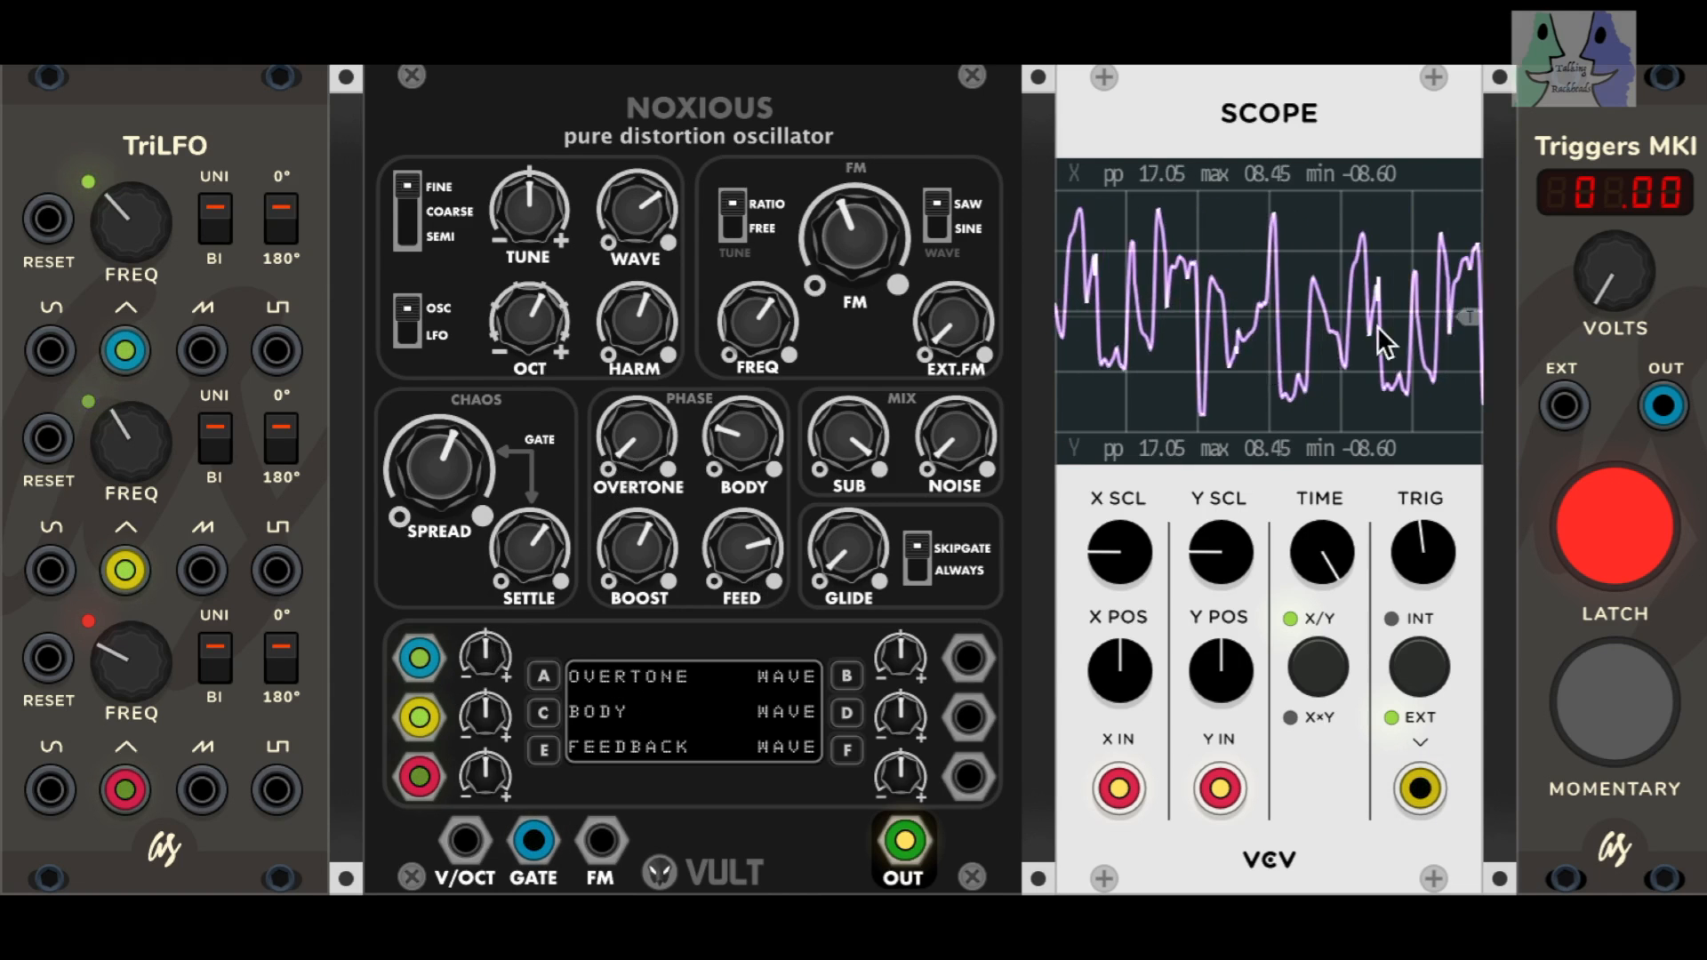
Step: Raise slot A's modulation amount well above centre, return SPREAD and SETTLE to minimum, and move the trigger voltage to 1.00 and down to 0.03
{"action": "left_click_drag", "start_coordinate": [1599, 293], "coordinate": [1599, 327]}
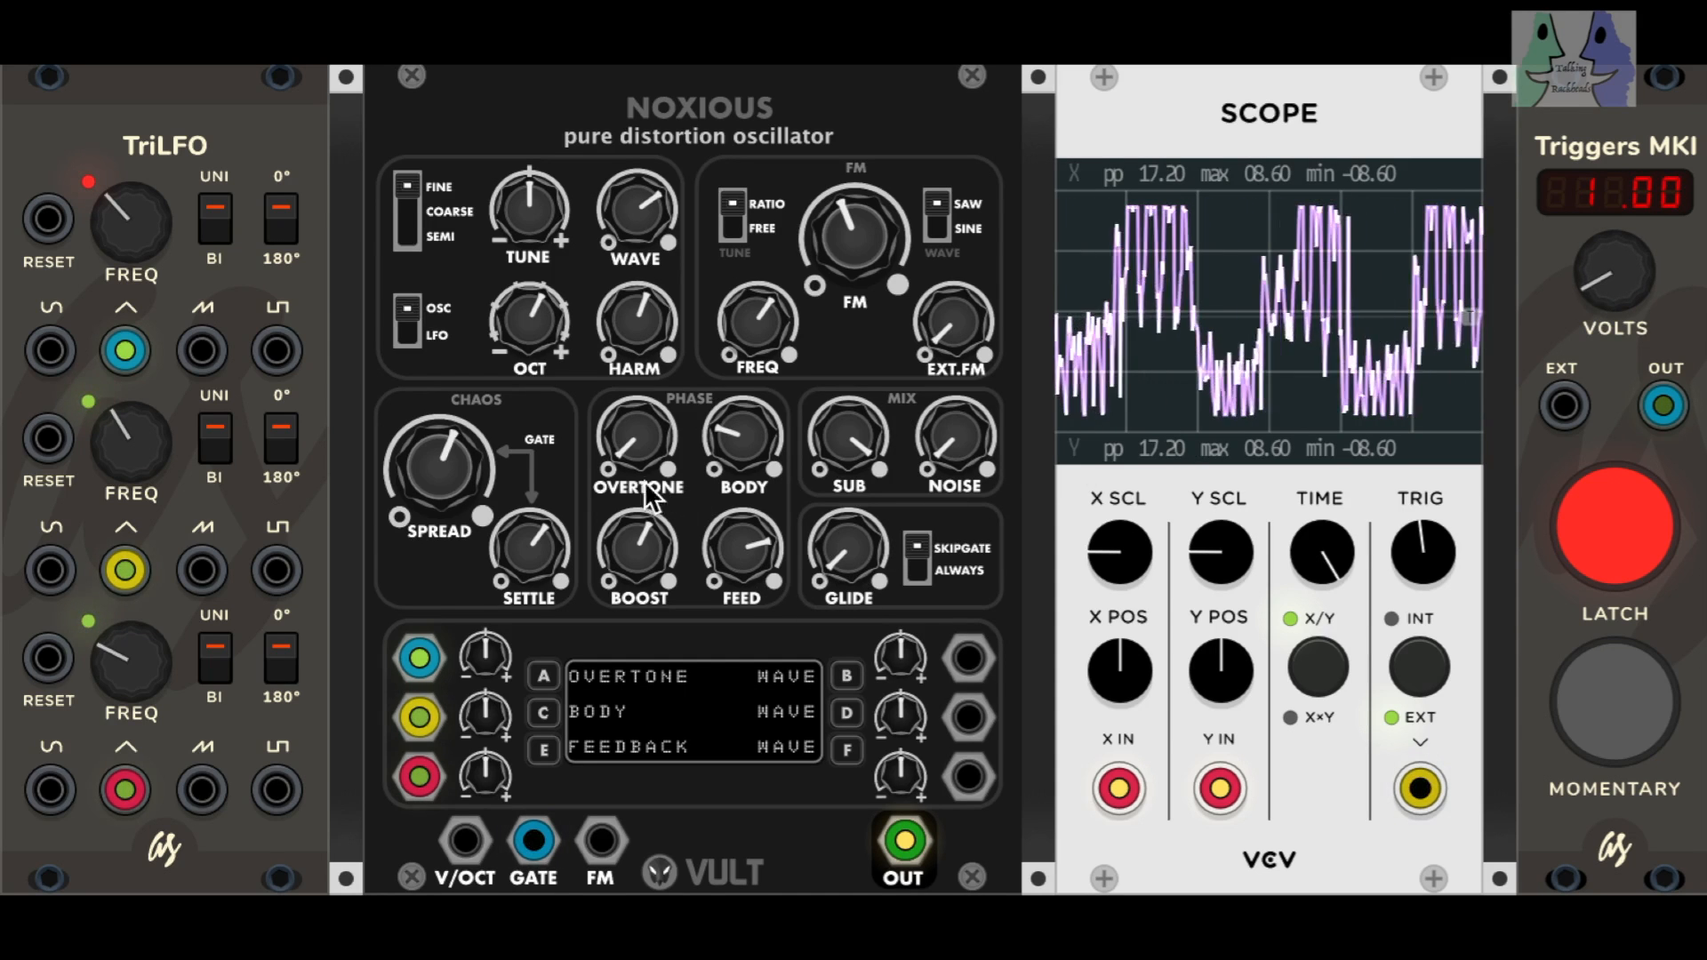
{"action": "left_click_drag", "start_coordinate": [492, 637], "coordinate": [493, 609]}
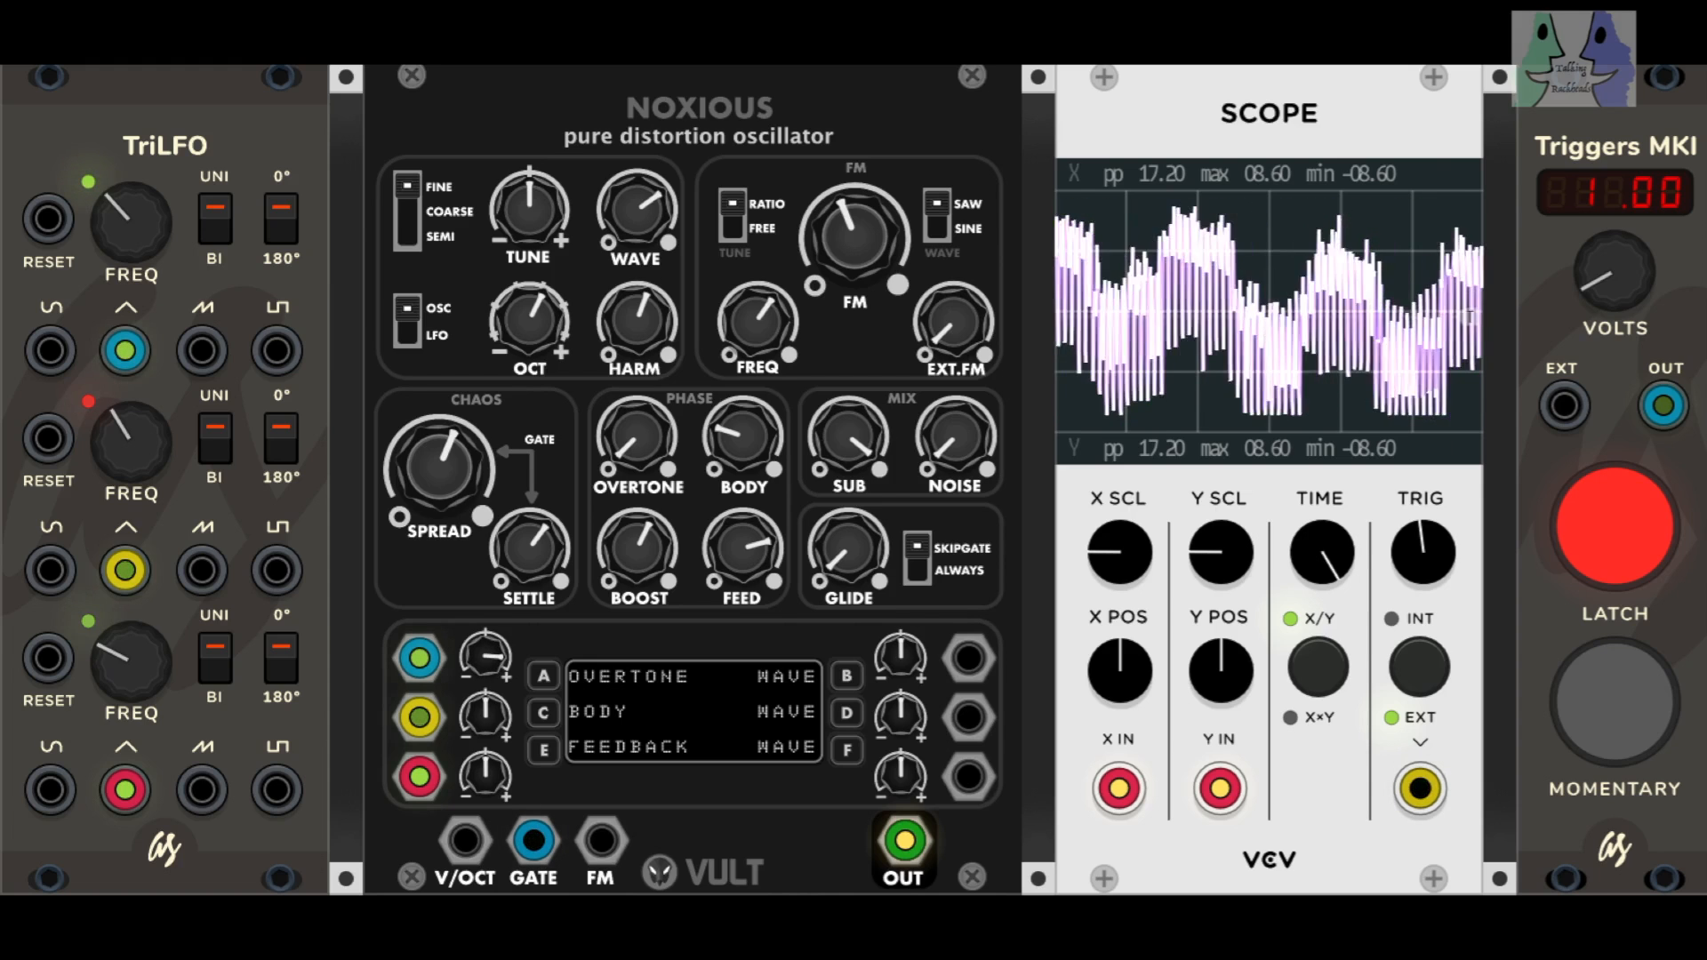
{"action": "mouse_move", "coordinate": [441, 473]}
{"action": "left_mouse_down"}
{"action": "mouse_move", "coordinate": [441, 543]}
{"action": "mouse_move", "coordinate": [522, 622]}
{"action": "left_mouse_up"}
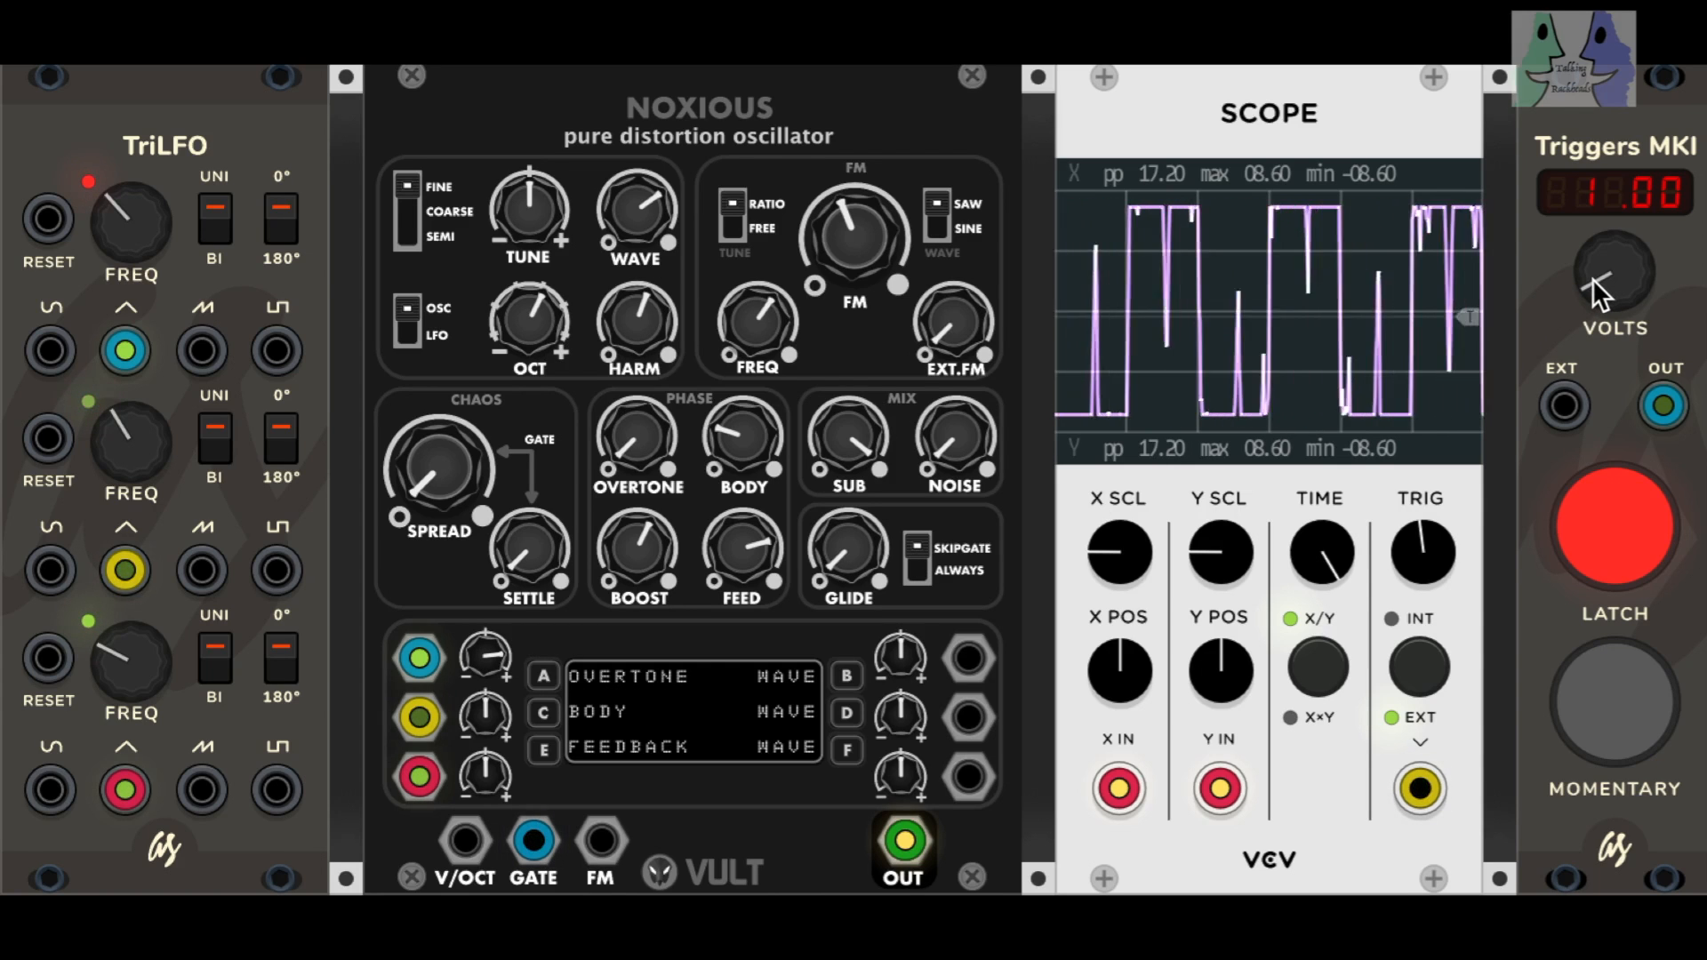
{"action": "left_click_drag", "start_coordinate": [1593, 279], "coordinate": [1593, 270]}
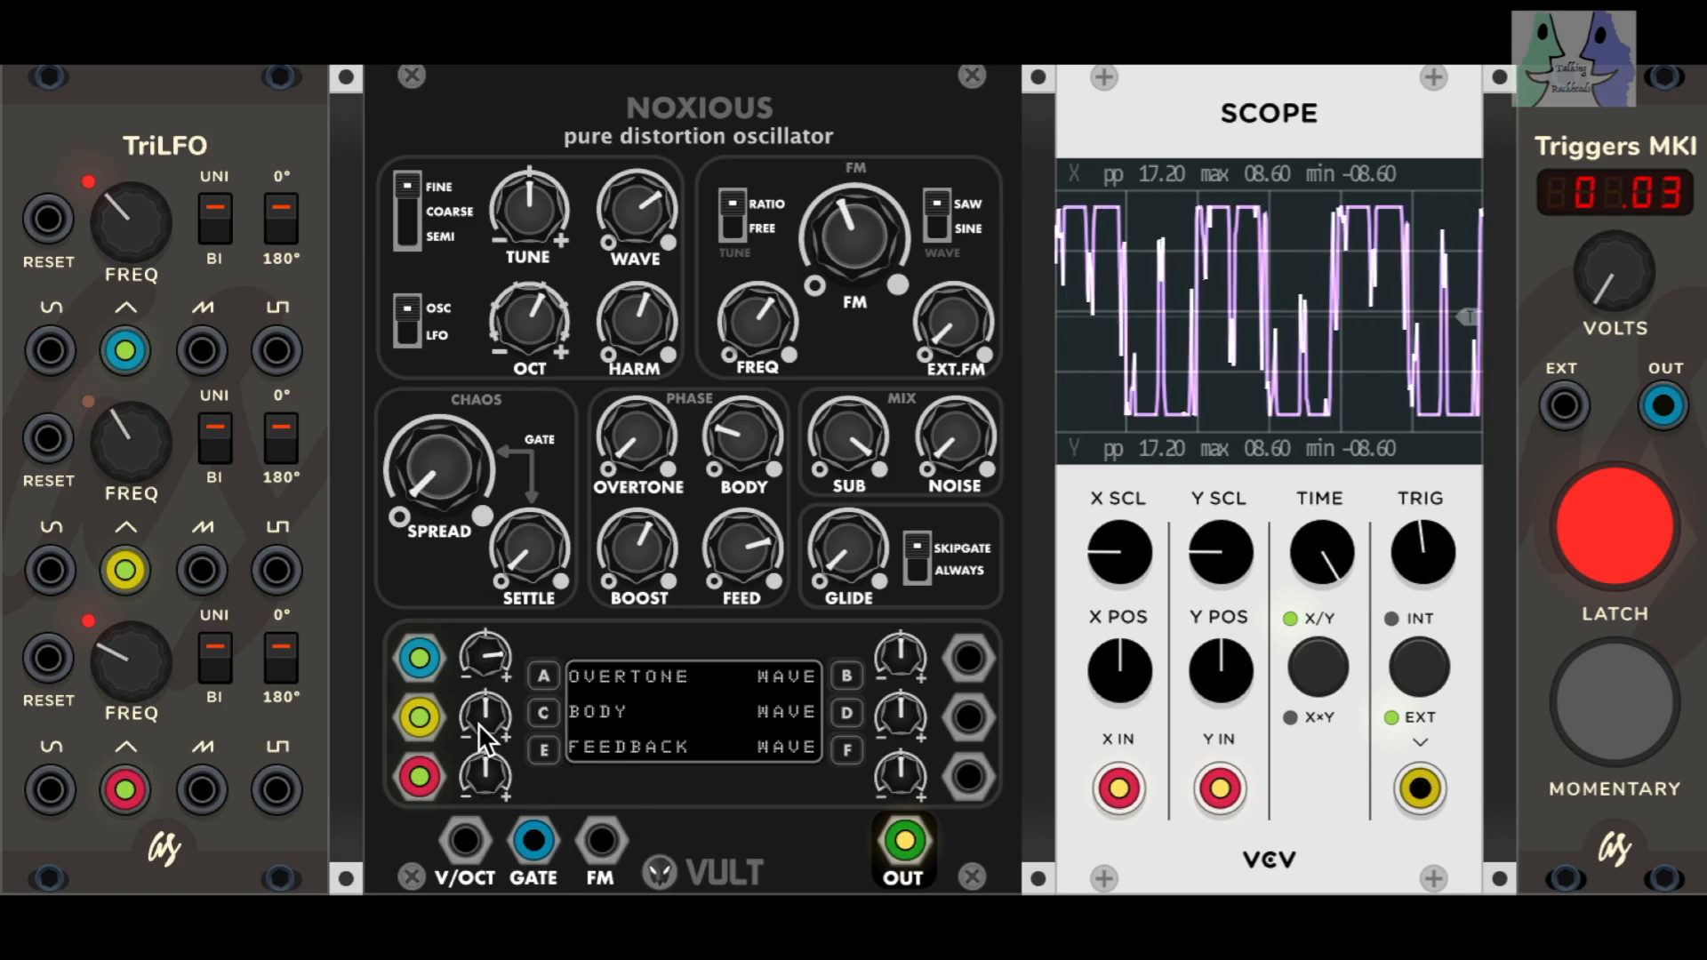
Step: Set the trigger voltage to 0.92, raise modulation slots C and E well above centre, and lower BODY, FEED and FM to minimum
{"action": "left_click_drag", "start_coordinate": [1601, 283], "coordinate": [1600, 251]}
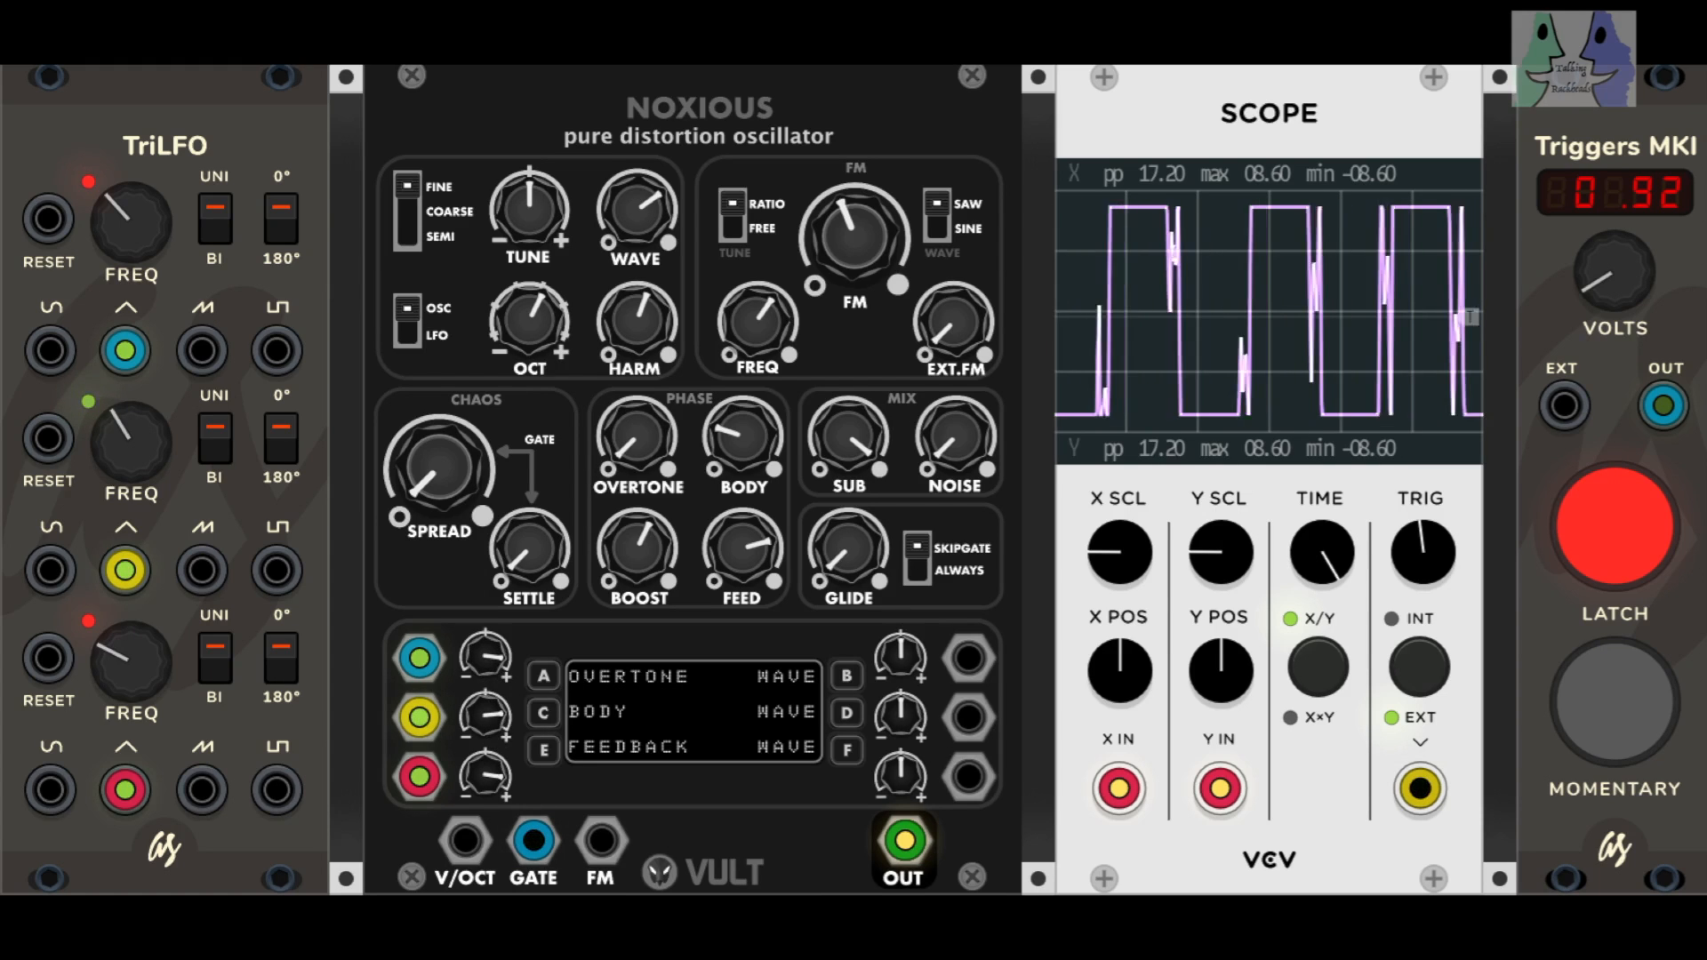
{"action": "left_click_drag", "start_coordinate": [733, 550], "coordinate": [733, 587]}
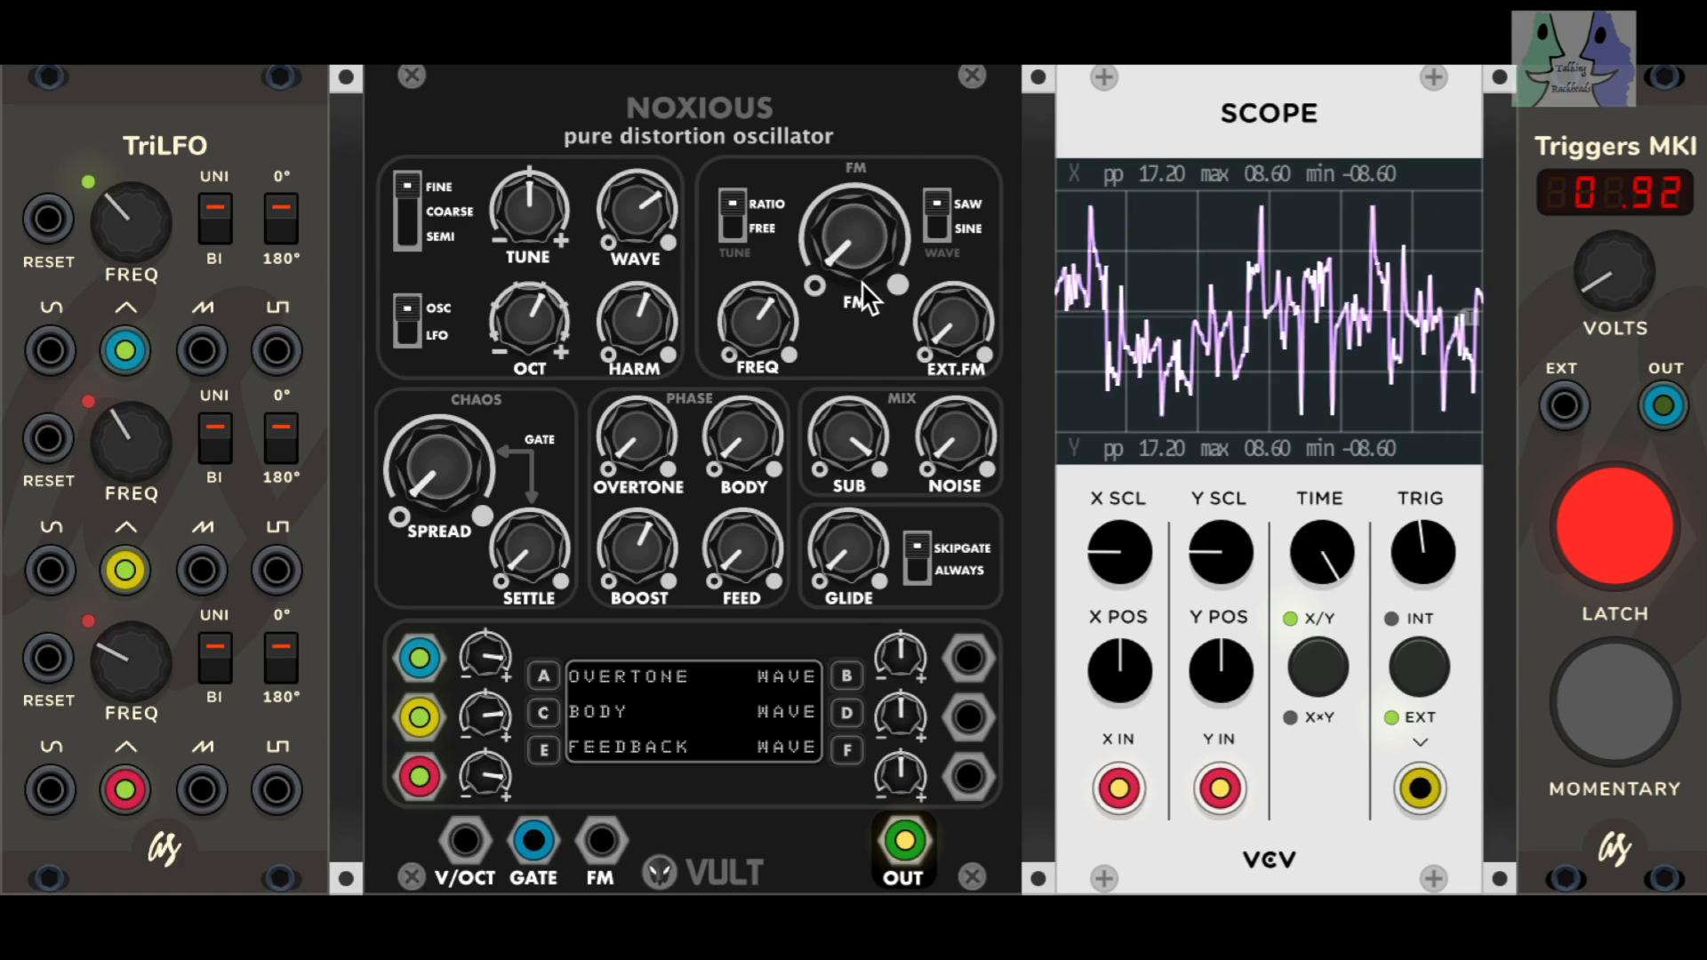
Step: Patch the third LFO's sine output into slot B, assign it to FM amount and raise its modulation amount above centre
{"action": "left_click_drag", "start_coordinate": [968, 659], "coordinate": [50, 789]}
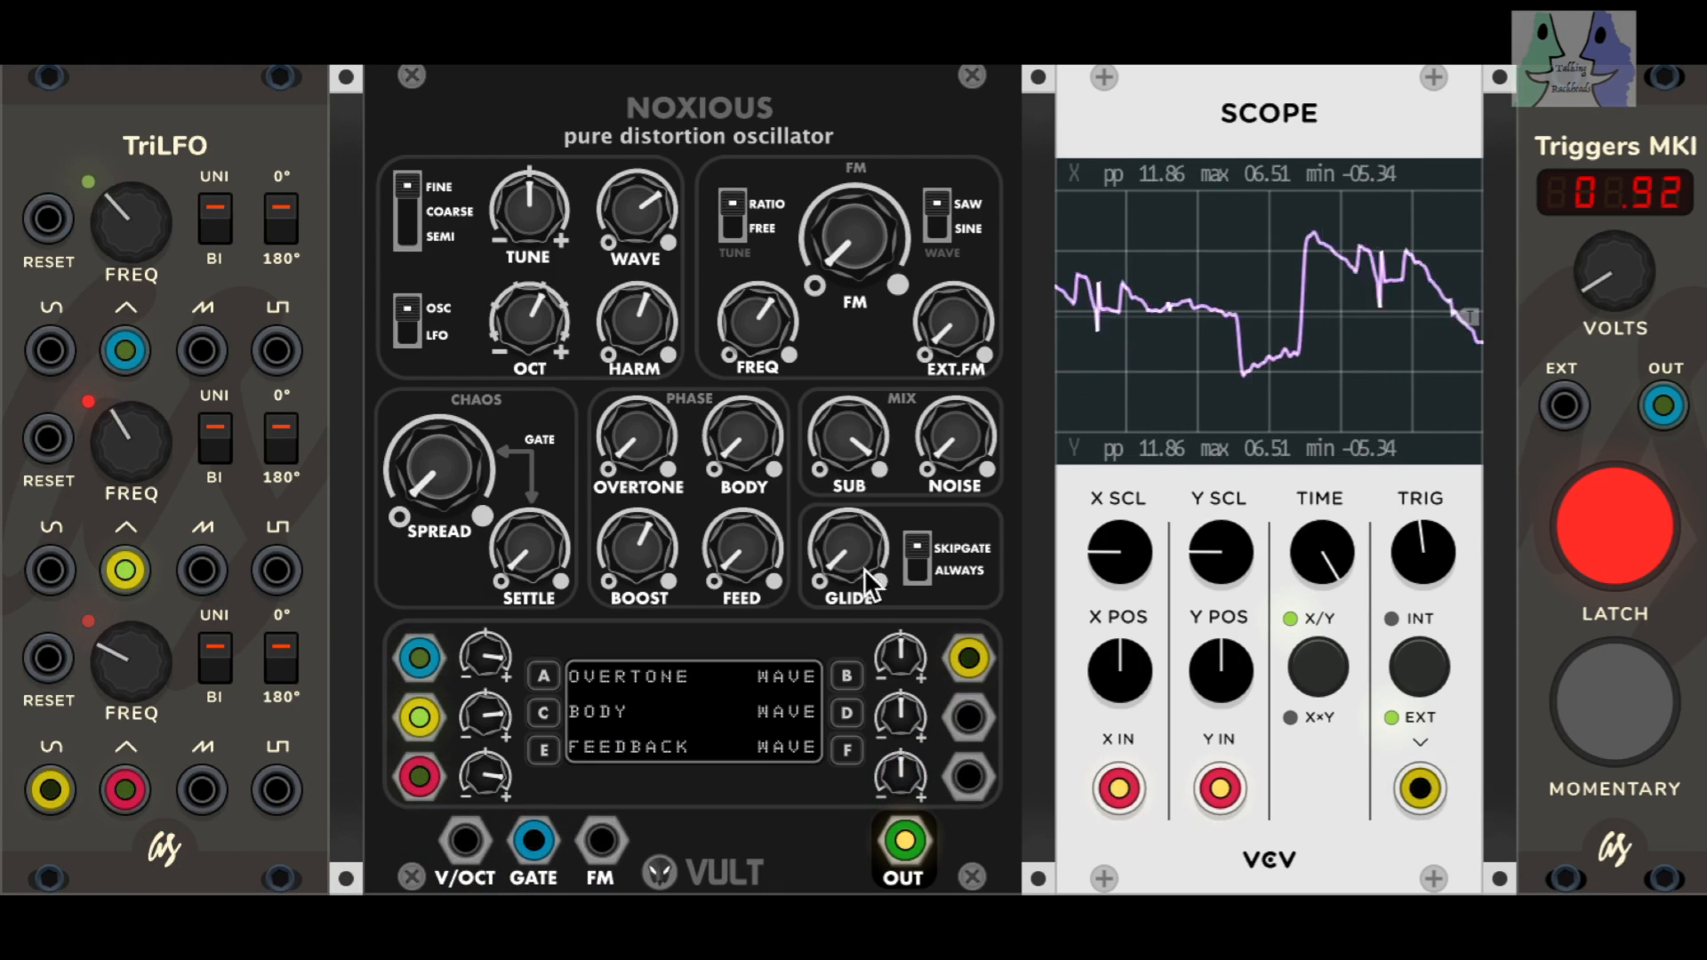
{"action": "left_click", "coordinate": [846, 675]}
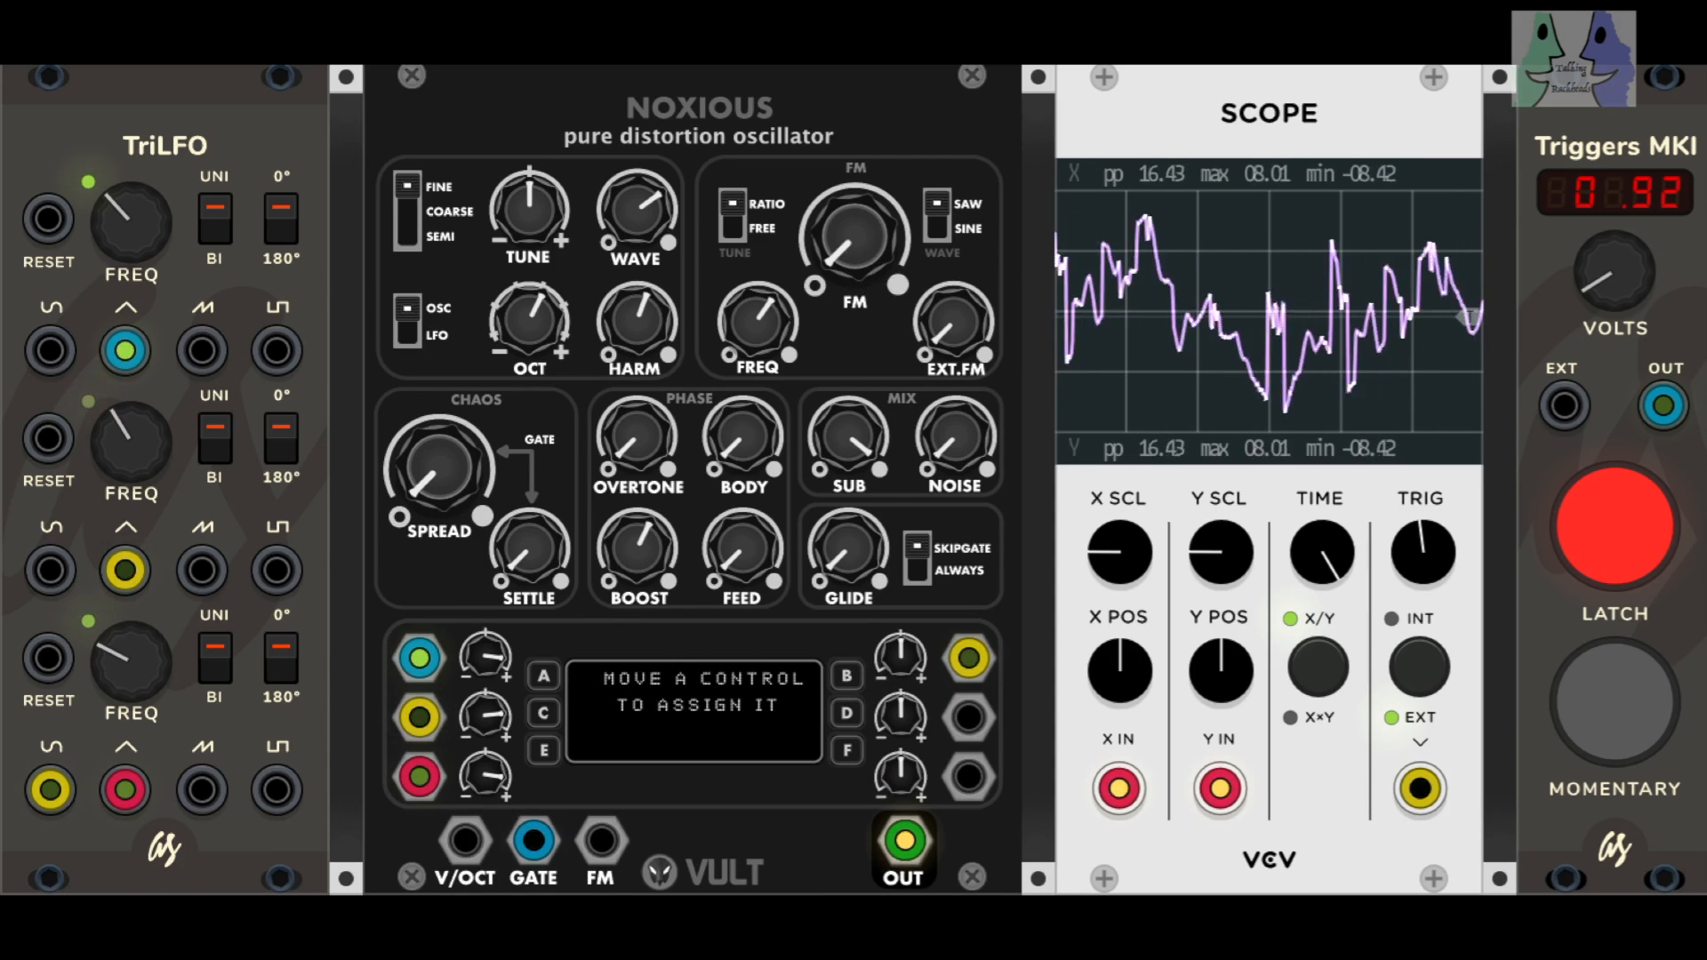
{"action": "left_click_drag", "start_coordinate": [854, 236], "coordinate": [853, 254]}
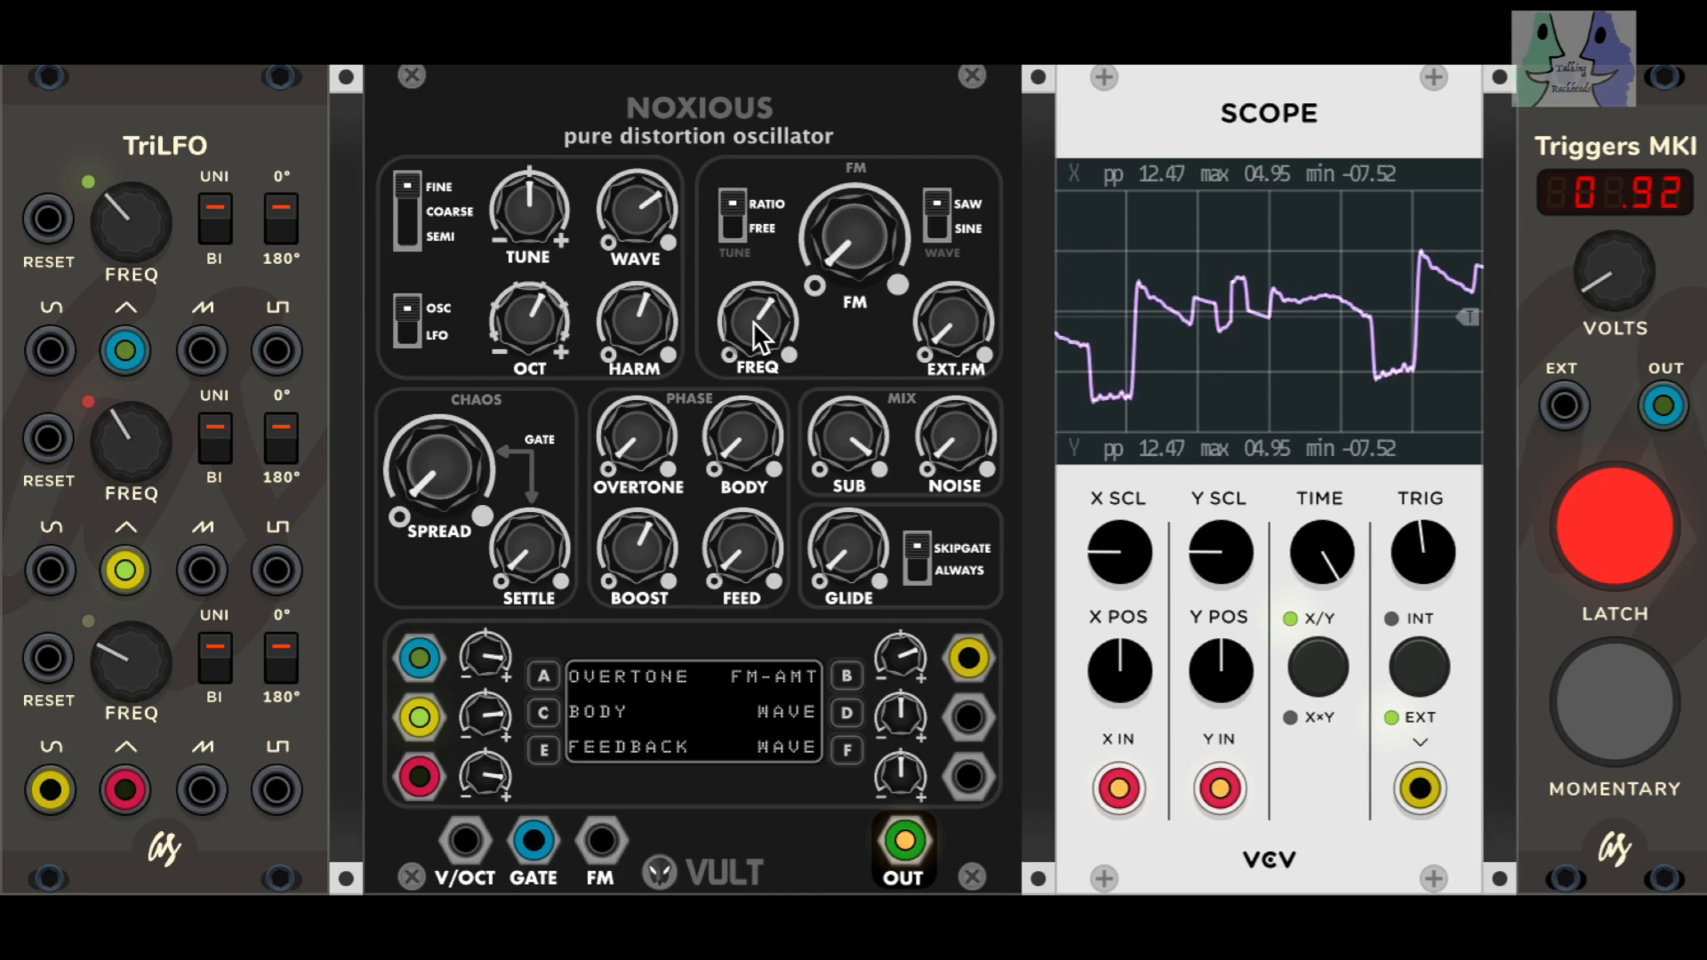
Step: Patch the second LFO's sine output into slot D, assign it to FM FREQ with FREQ at minimum, and raise its amount above centre
{"action": "left_click_drag", "start_coordinate": [969, 718], "coordinate": [55, 560]}
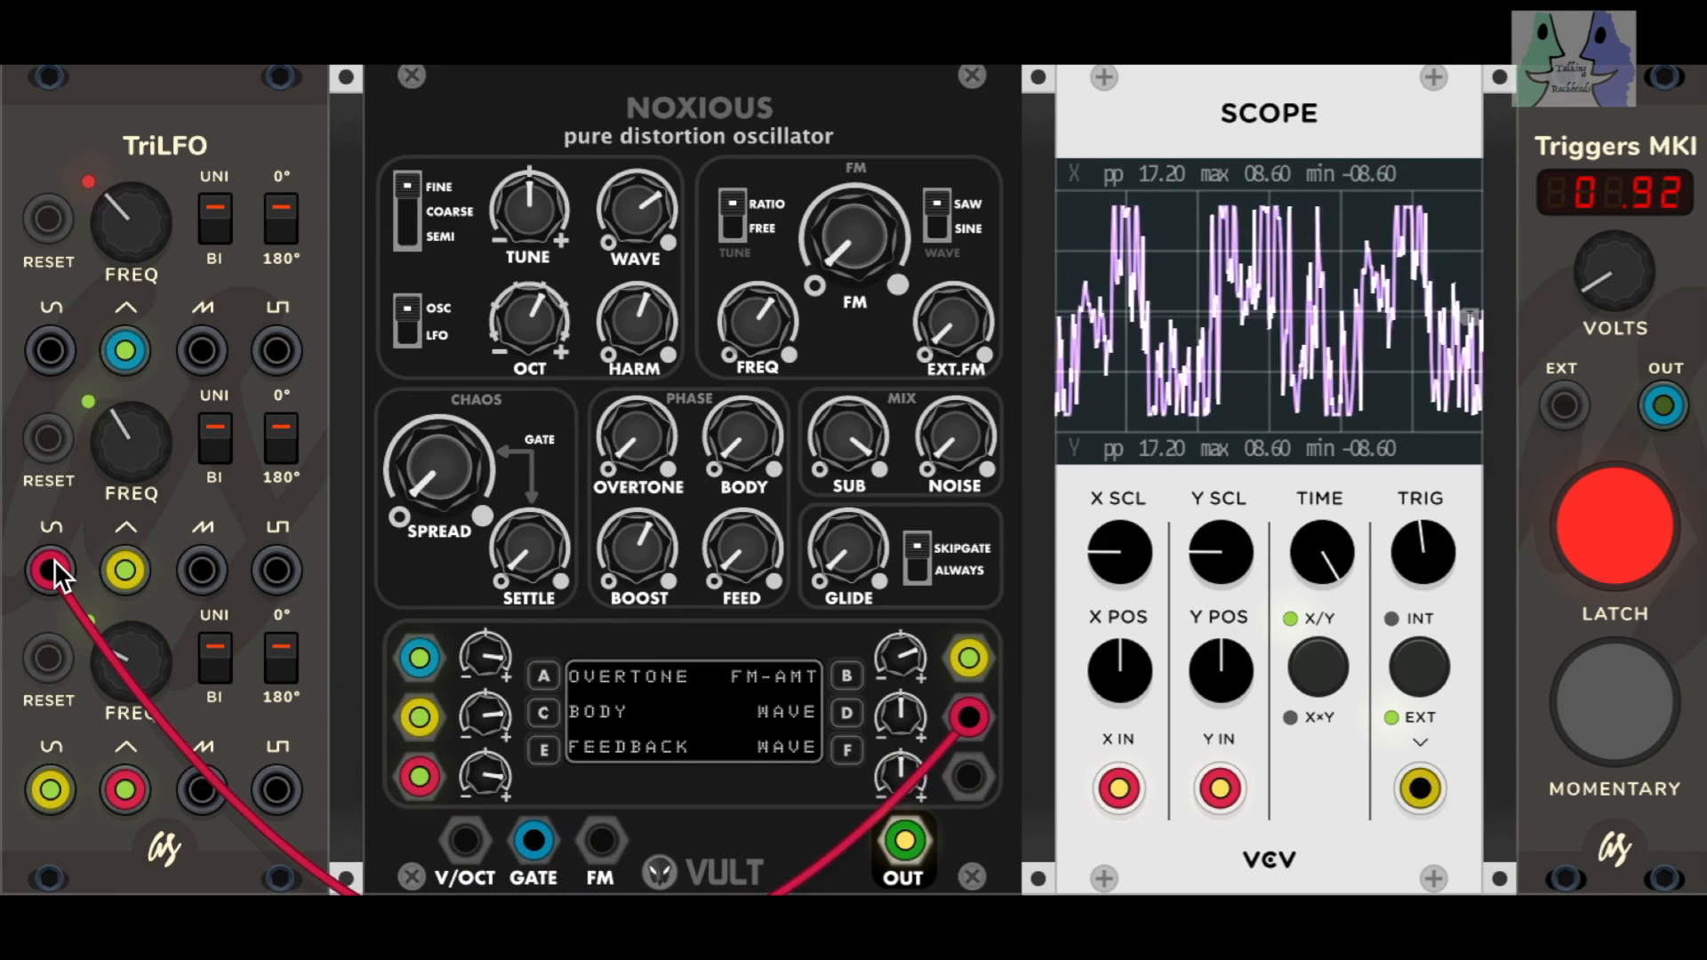
{"action": "left_click", "coordinate": [843, 710]}
{"action": "left_click_drag", "start_coordinate": [775, 320], "coordinate": [761, 338]}
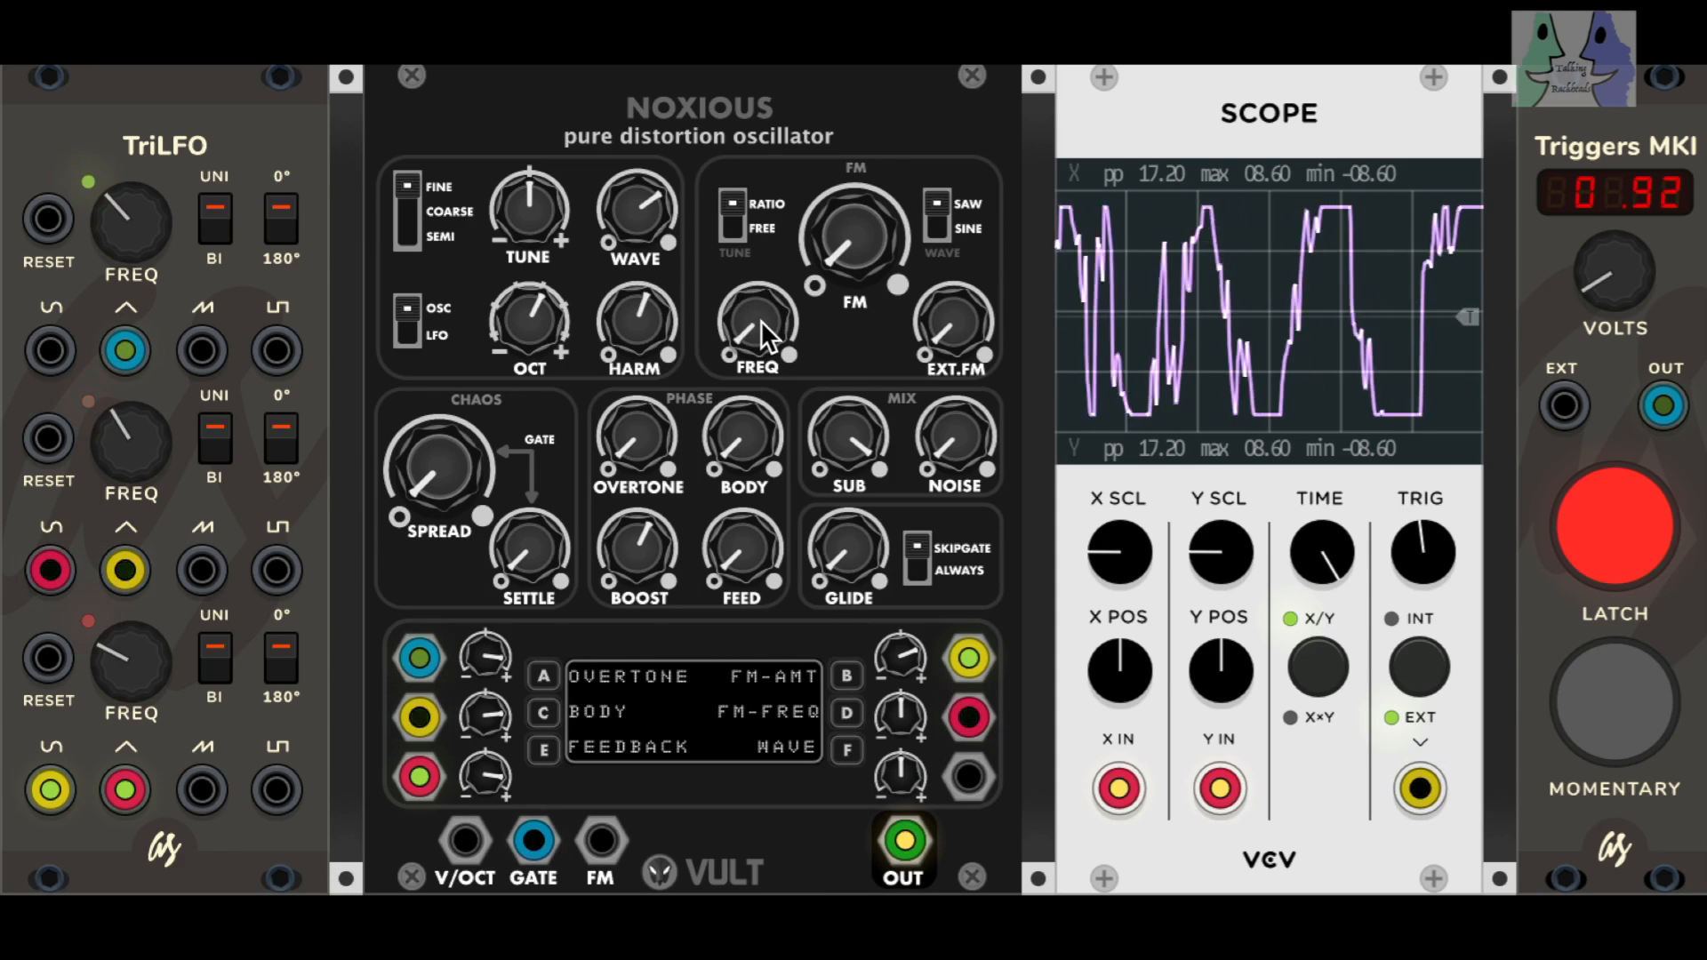
{"action": "left_click_drag", "start_coordinate": [900, 717], "coordinate": [900, 695]}
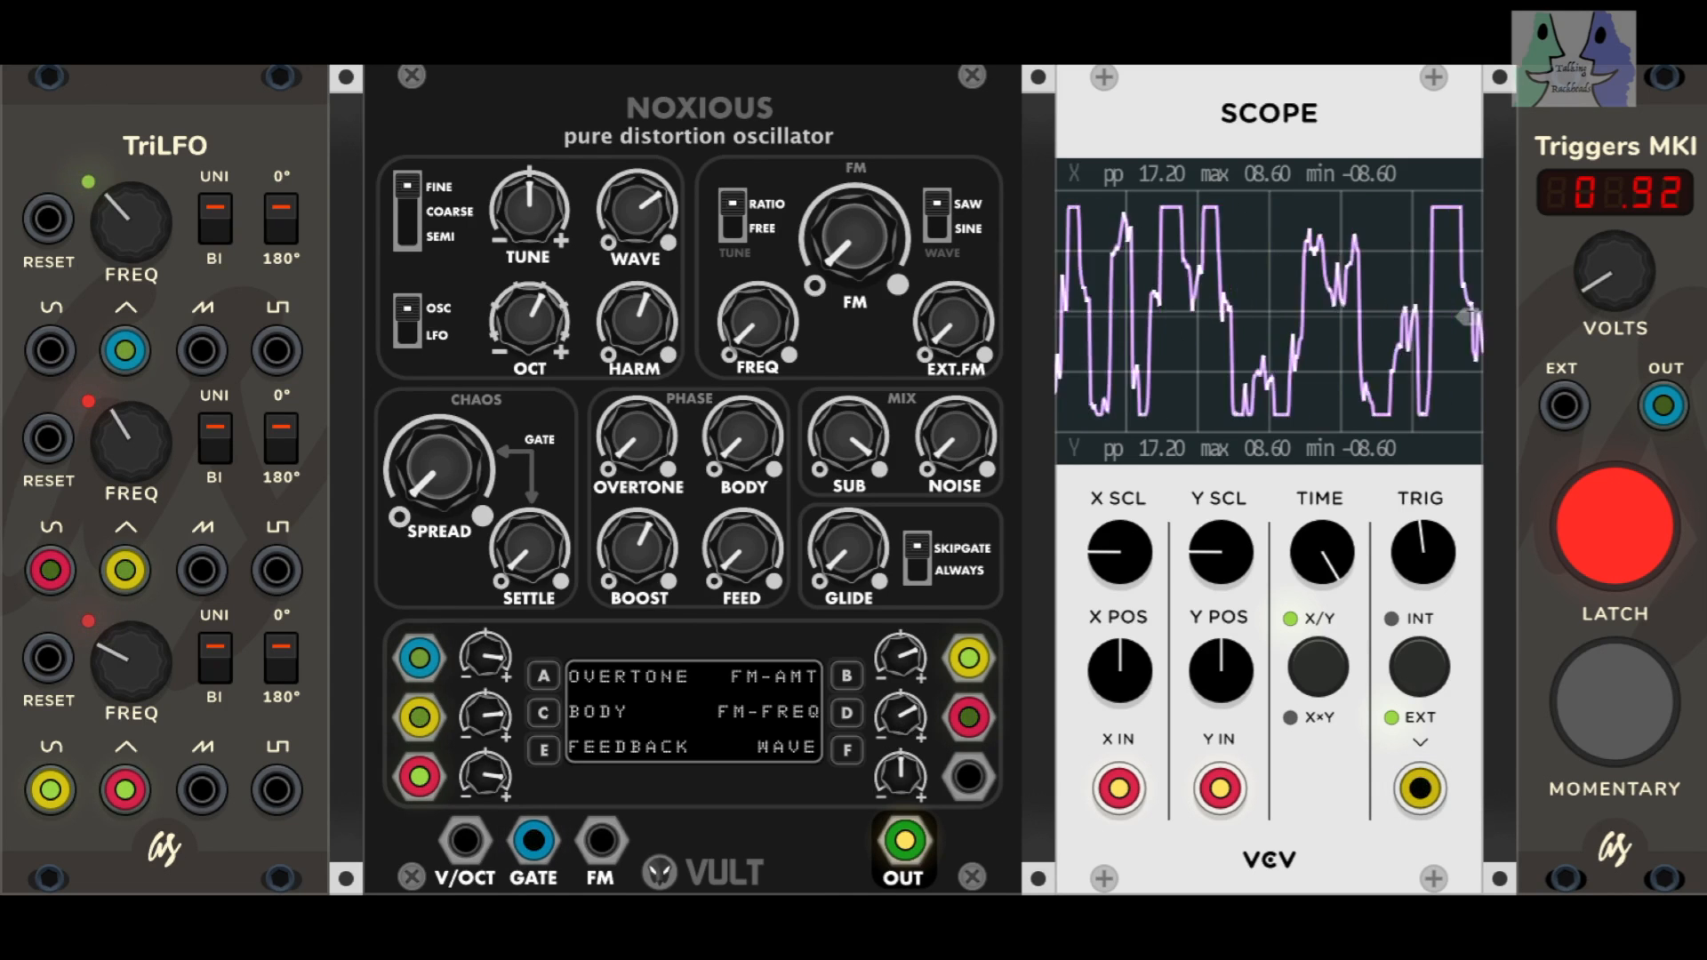
Step: Lower the trigger voltage to 0.00 and bring it up to 1.59
{"action": "scroll", "coordinate": [1278, 453], "scroll_direction": "up", "scroll_amount": 1}
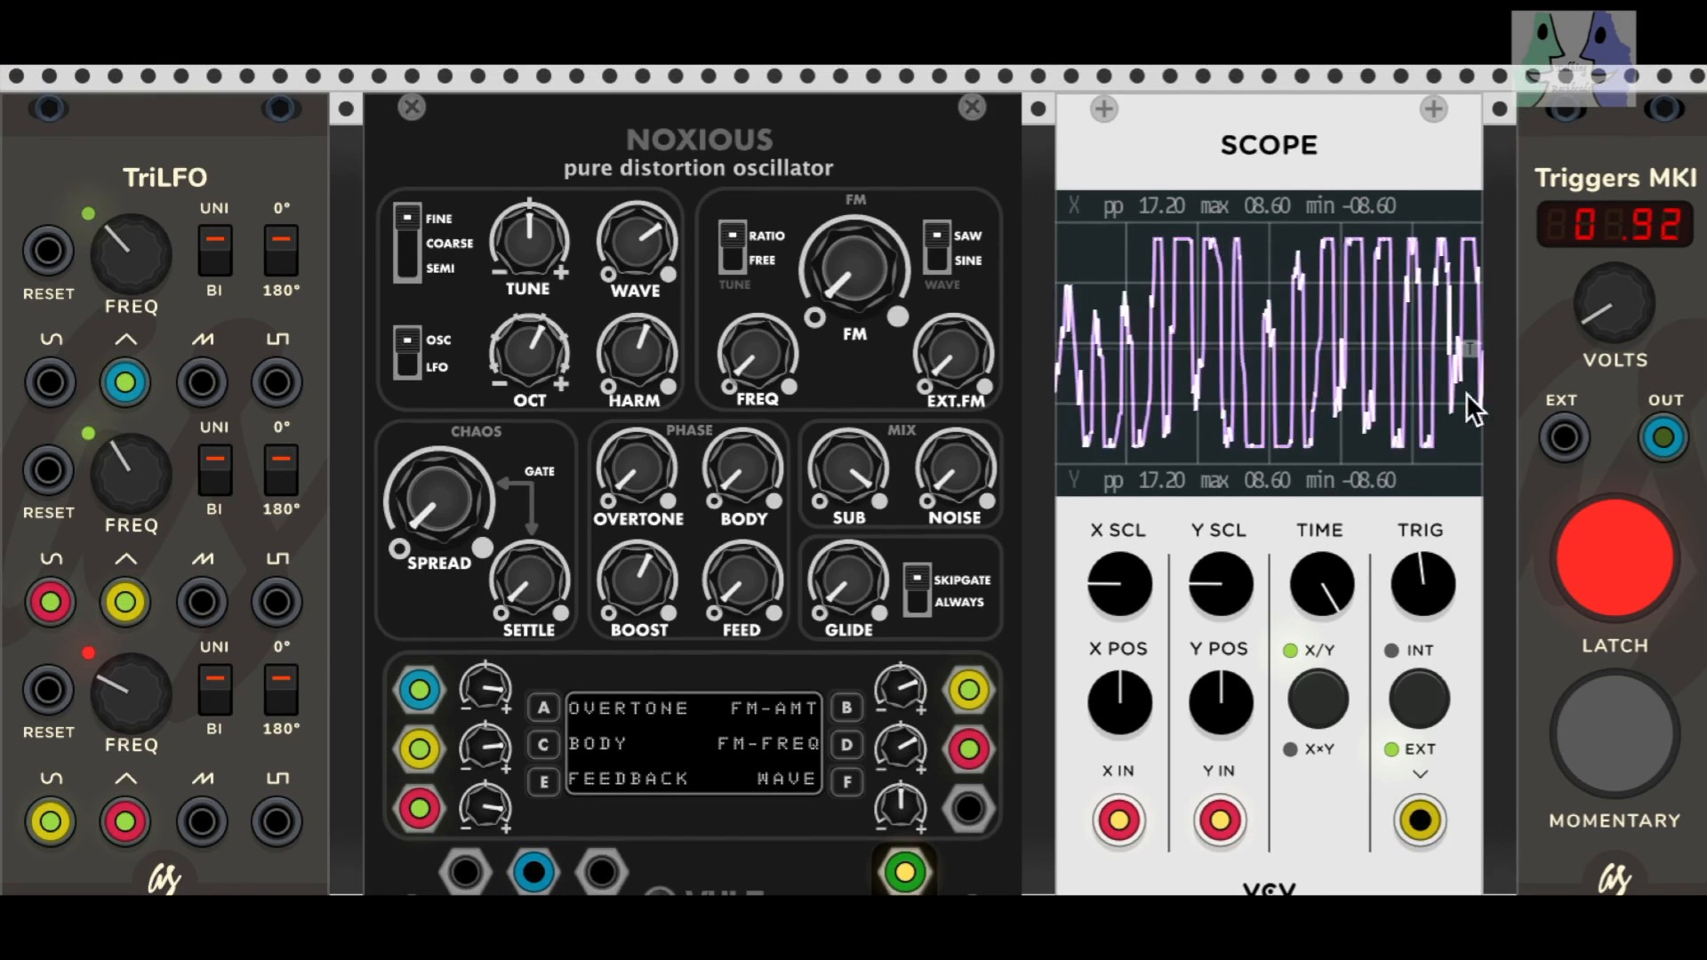
{"action": "left_click_drag", "start_coordinate": [1598, 317], "coordinate": [1598, 338]}
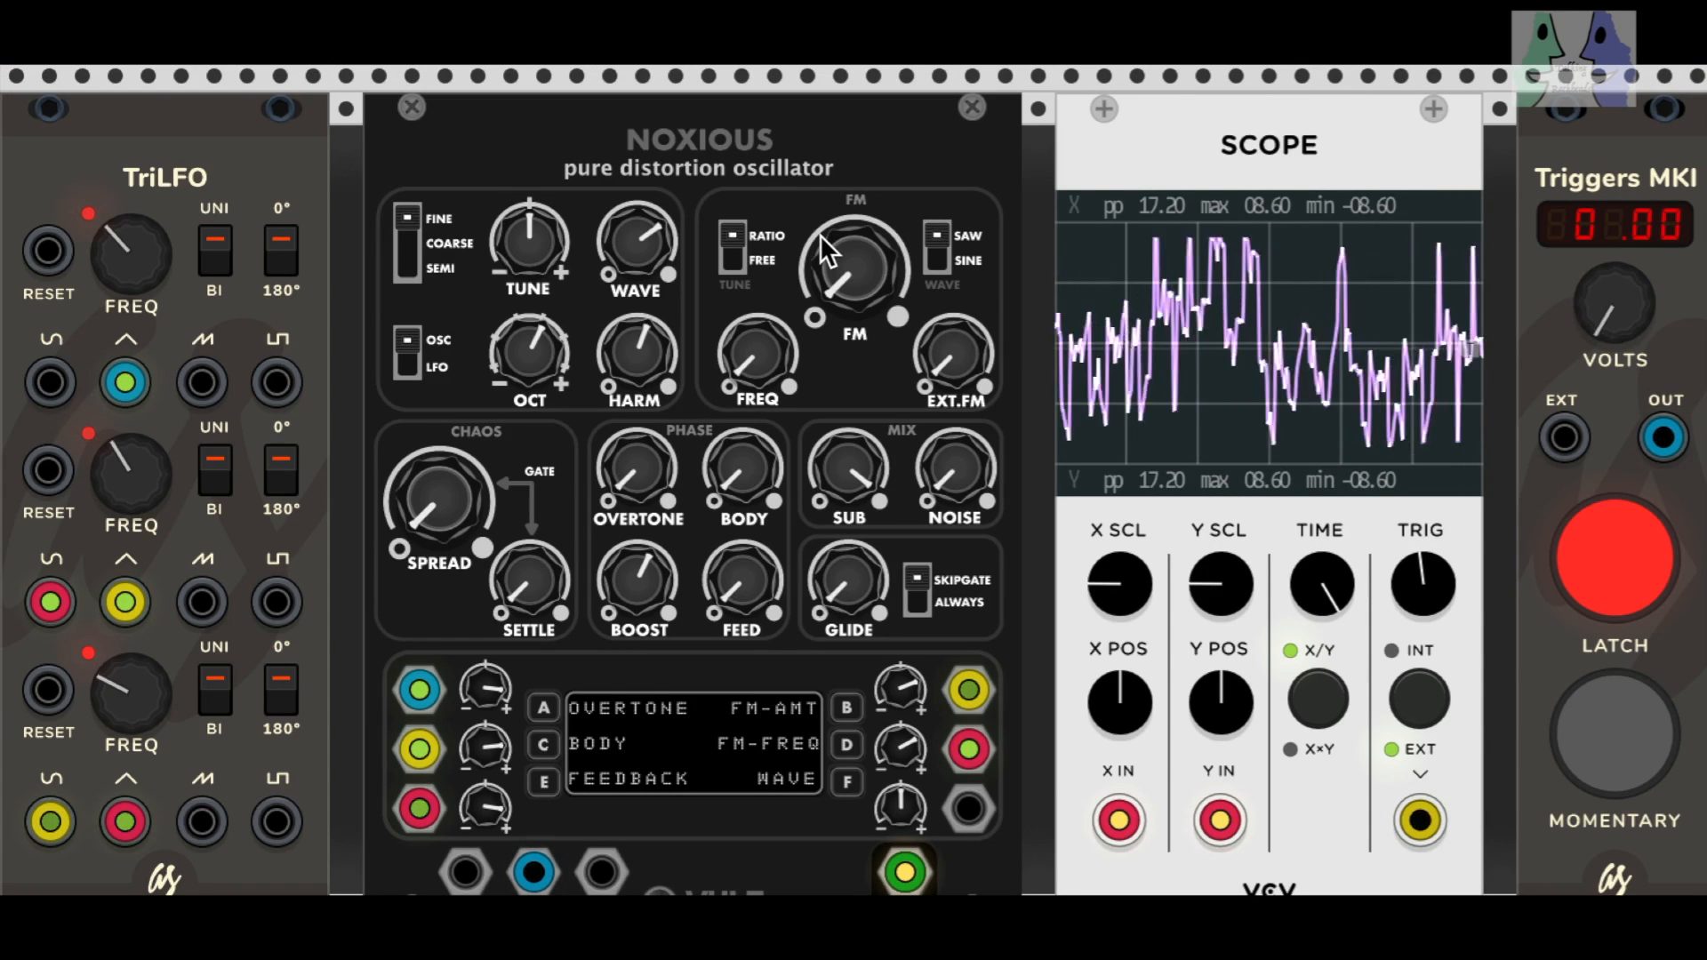
{"action": "scroll", "coordinate": [289, 195], "scroll_direction": "up", "scroll_amount": 10}
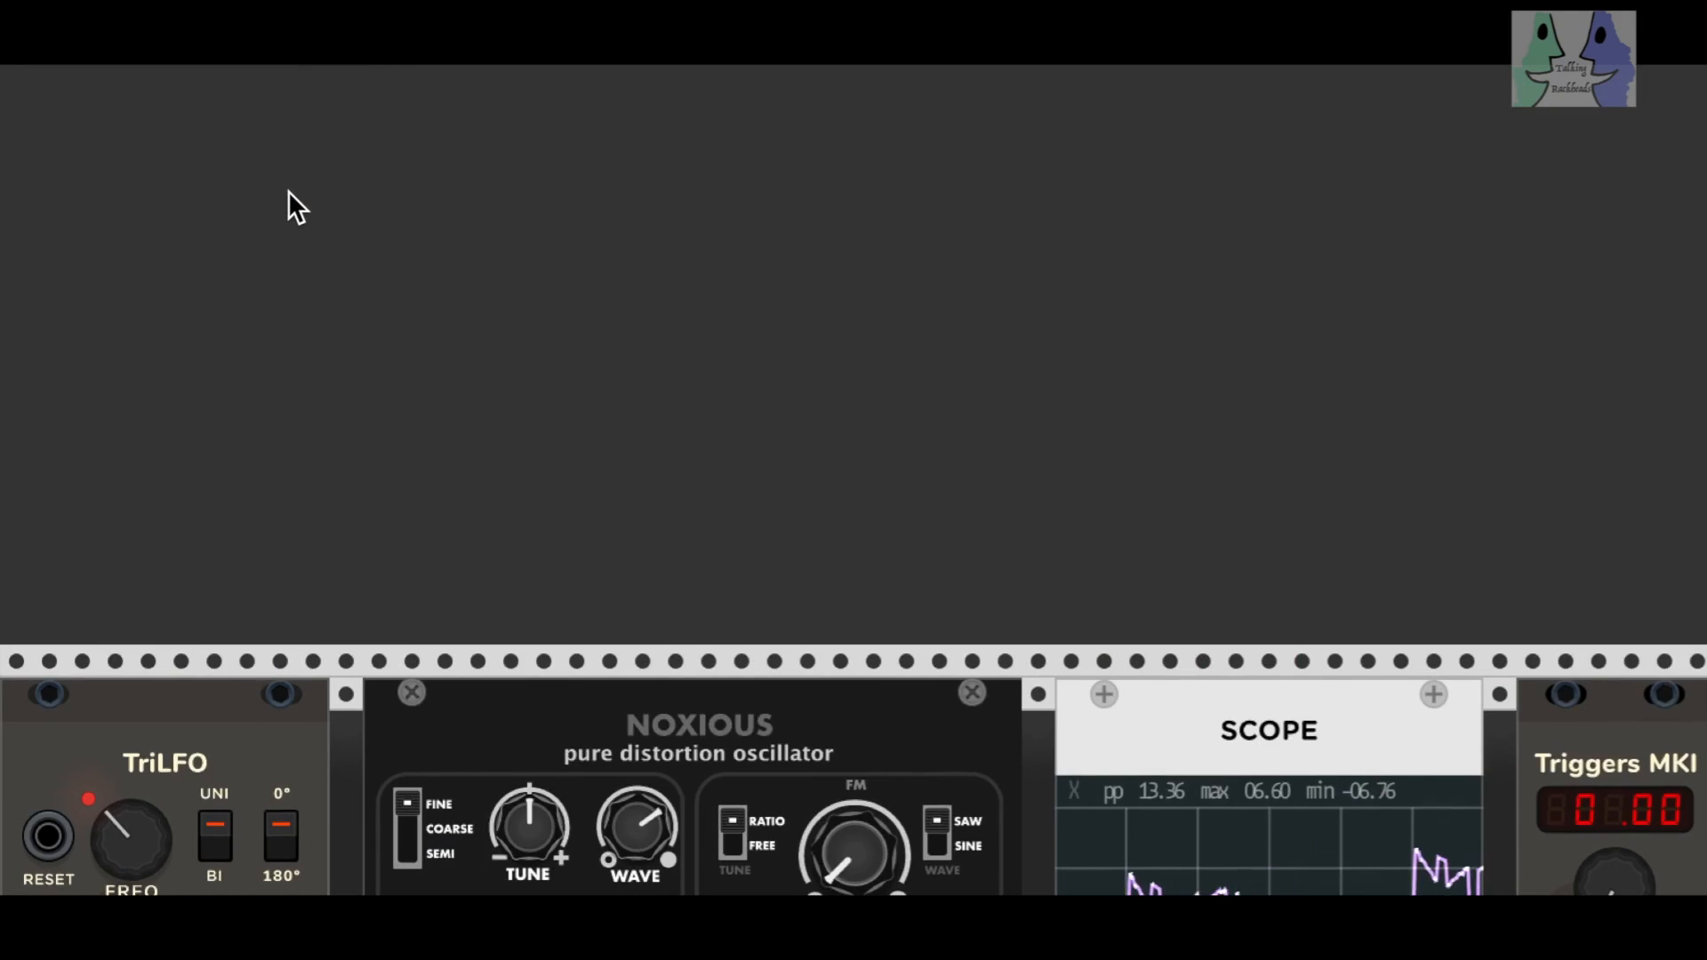
{"action": "scroll", "coordinate": [289, 191], "scroll_direction": "down", "scroll_amount": 12}
{"action": "scroll", "coordinate": [289, 190], "scroll_direction": "up", "scroll_amount": 13}
{"action": "scroll", "coordinate": [290, 190], "scroll_direction": "down", "scroll_amount": 12}
{"action": "left_click_drag", "start_coordinate": [2, 836], "coordinate": [72, 894]}
{"action": "scroll", "coordinate": [126, 544], "scroll_direction": "down", "scroll_amount": 10}
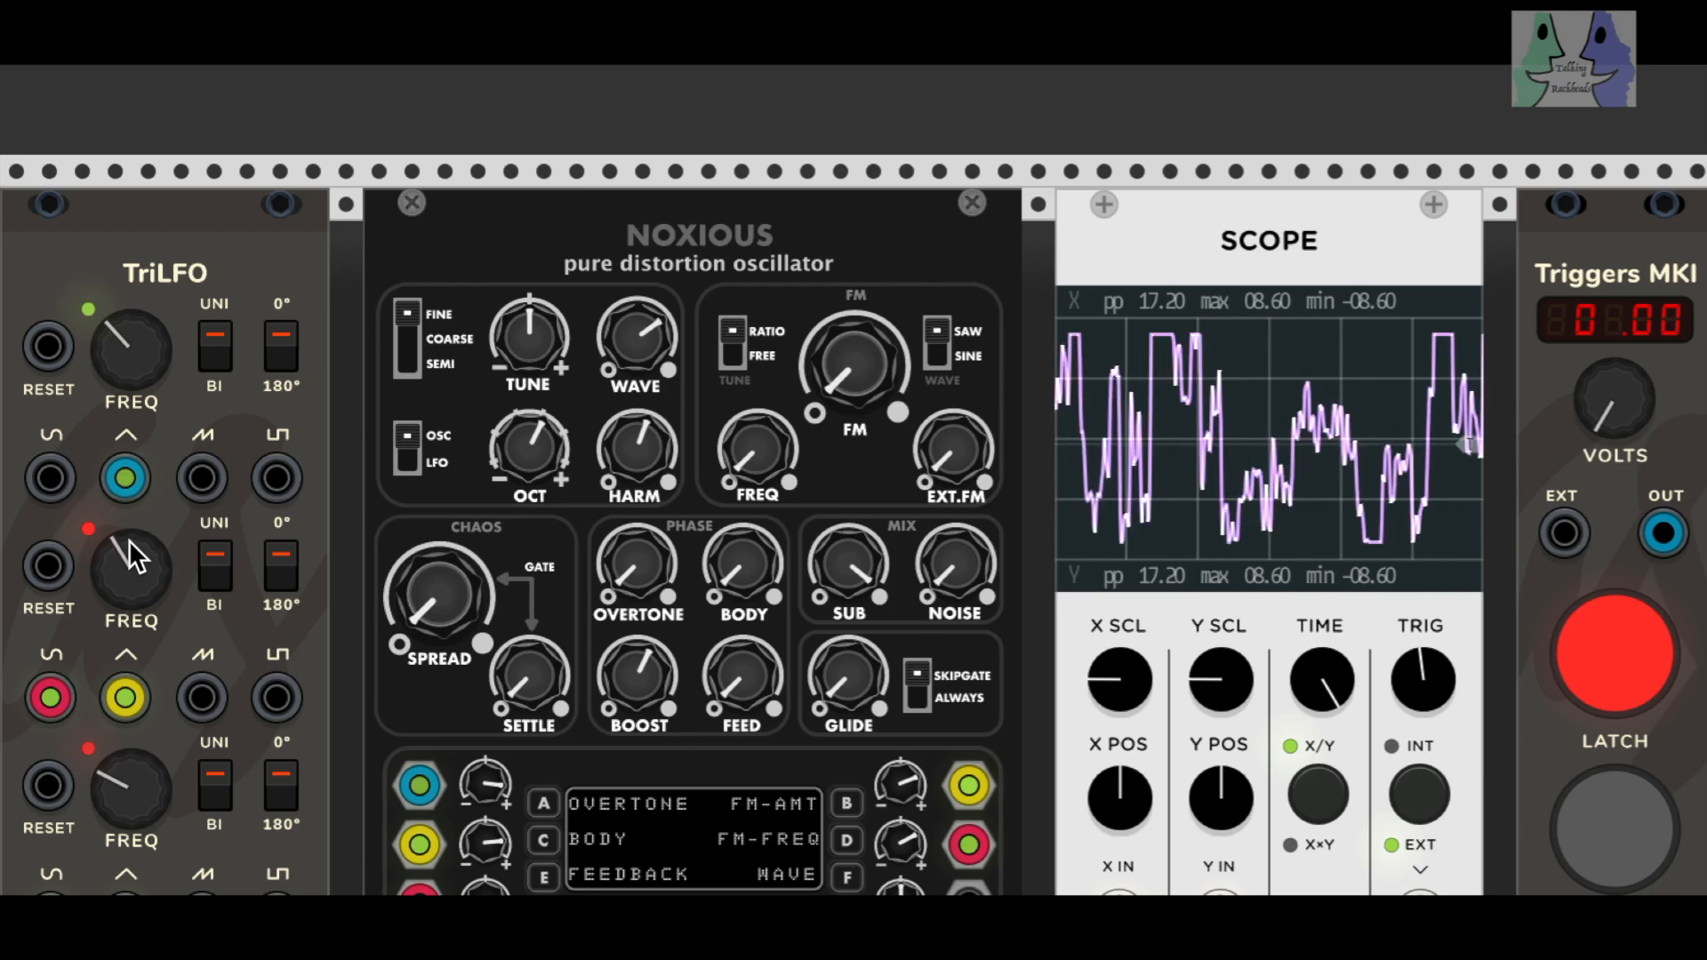
{"action": "scroll", "coordinate": [130, 540], "scroll_direction": "down", "scroll_amount": 1}
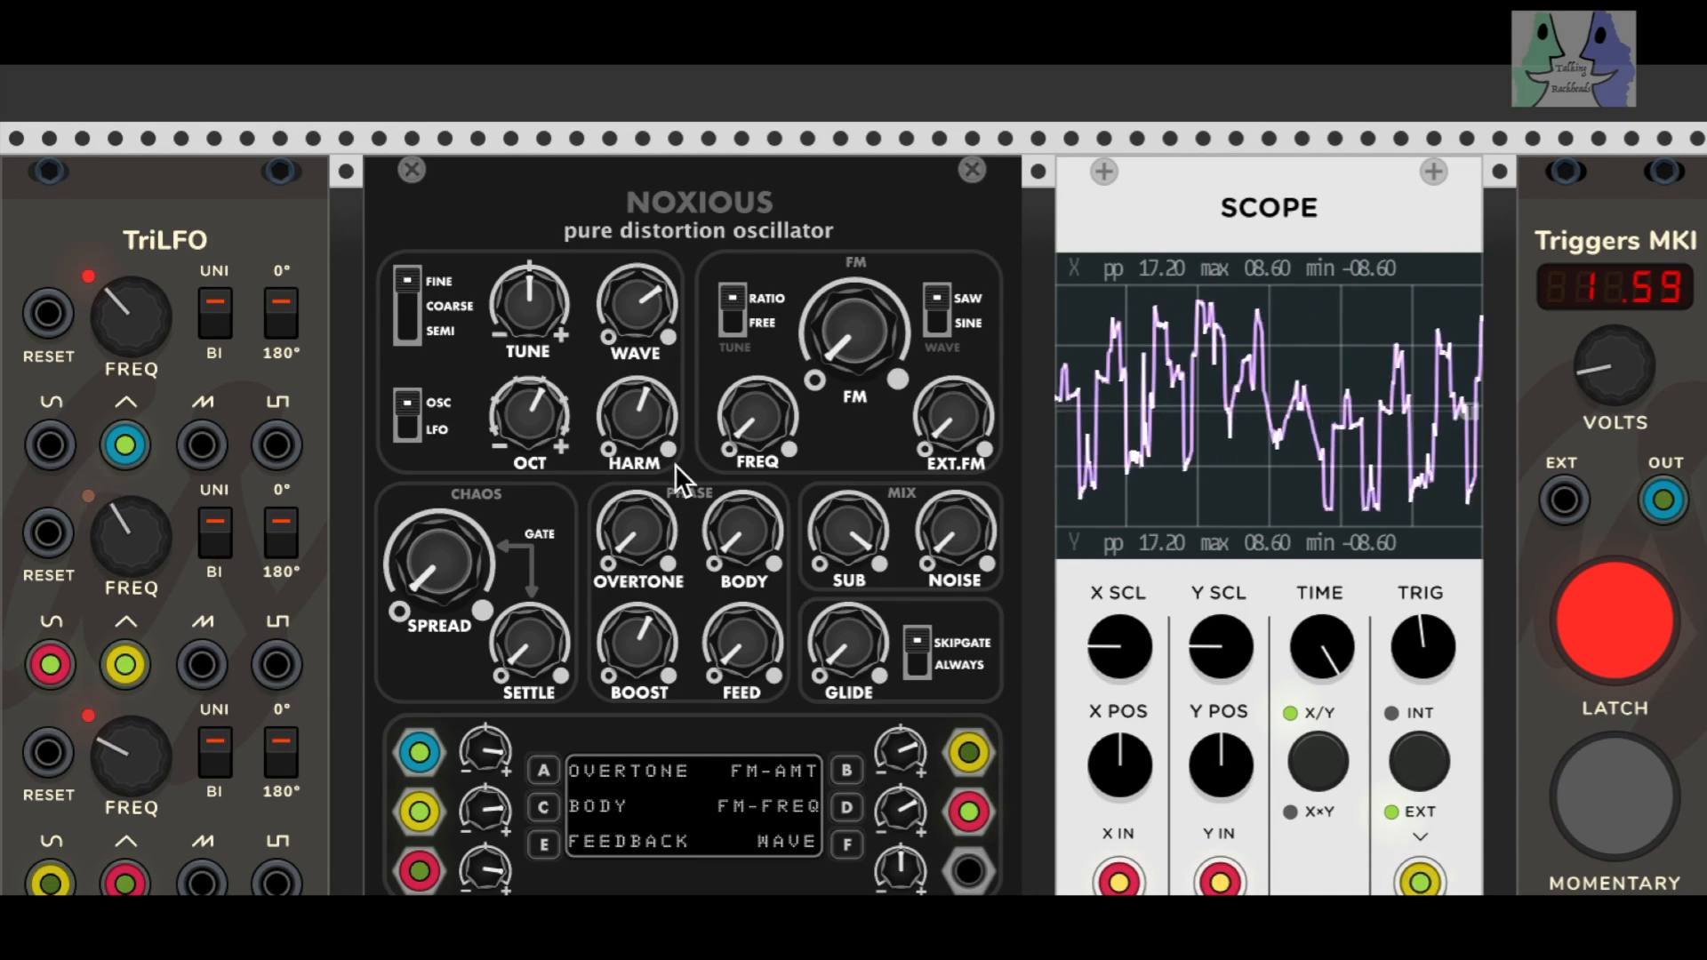
Step: Raise the chaos section's SPREAD to roughly 70 percent and SETTLE to roughly three quarters of its range
{"action": "left_click_drag", "start_coordinate": [457, 527], "coordinate": [457, 427]}
{"action": "left_click_drag", "start_coordinate": [537, 656], "coordinate": [537, 475]}
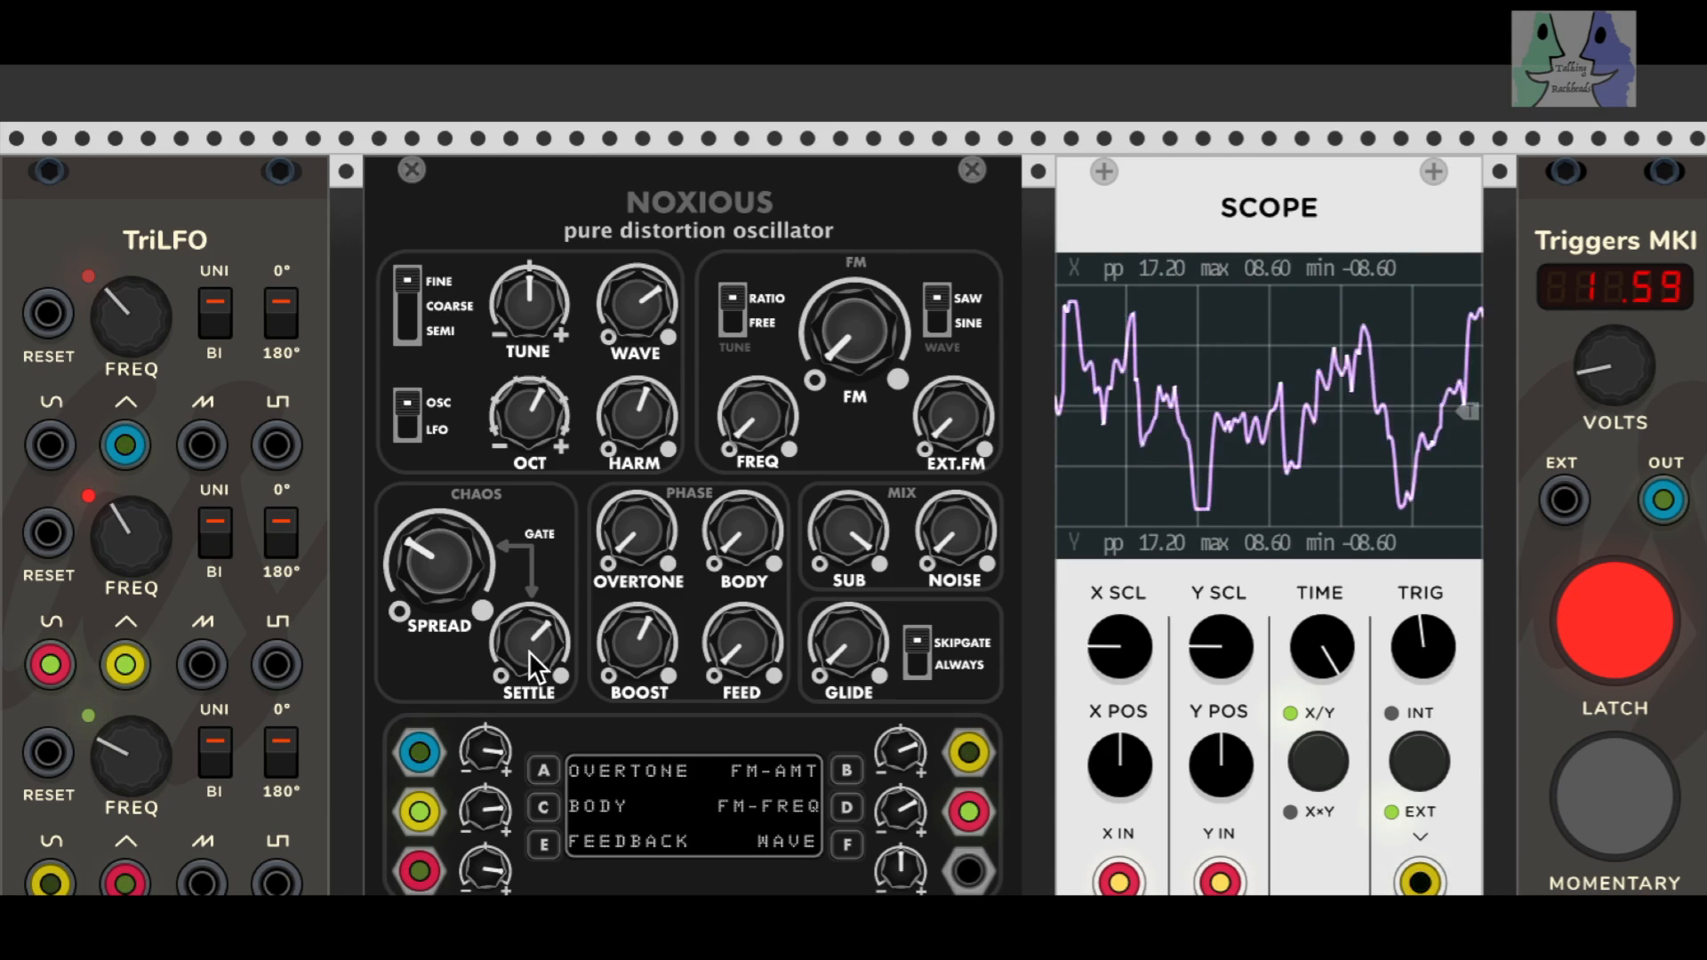
{"action": "scroll", "coordinate": [854, 480], "scroll_direction": "up", "scroll_amount": 10}
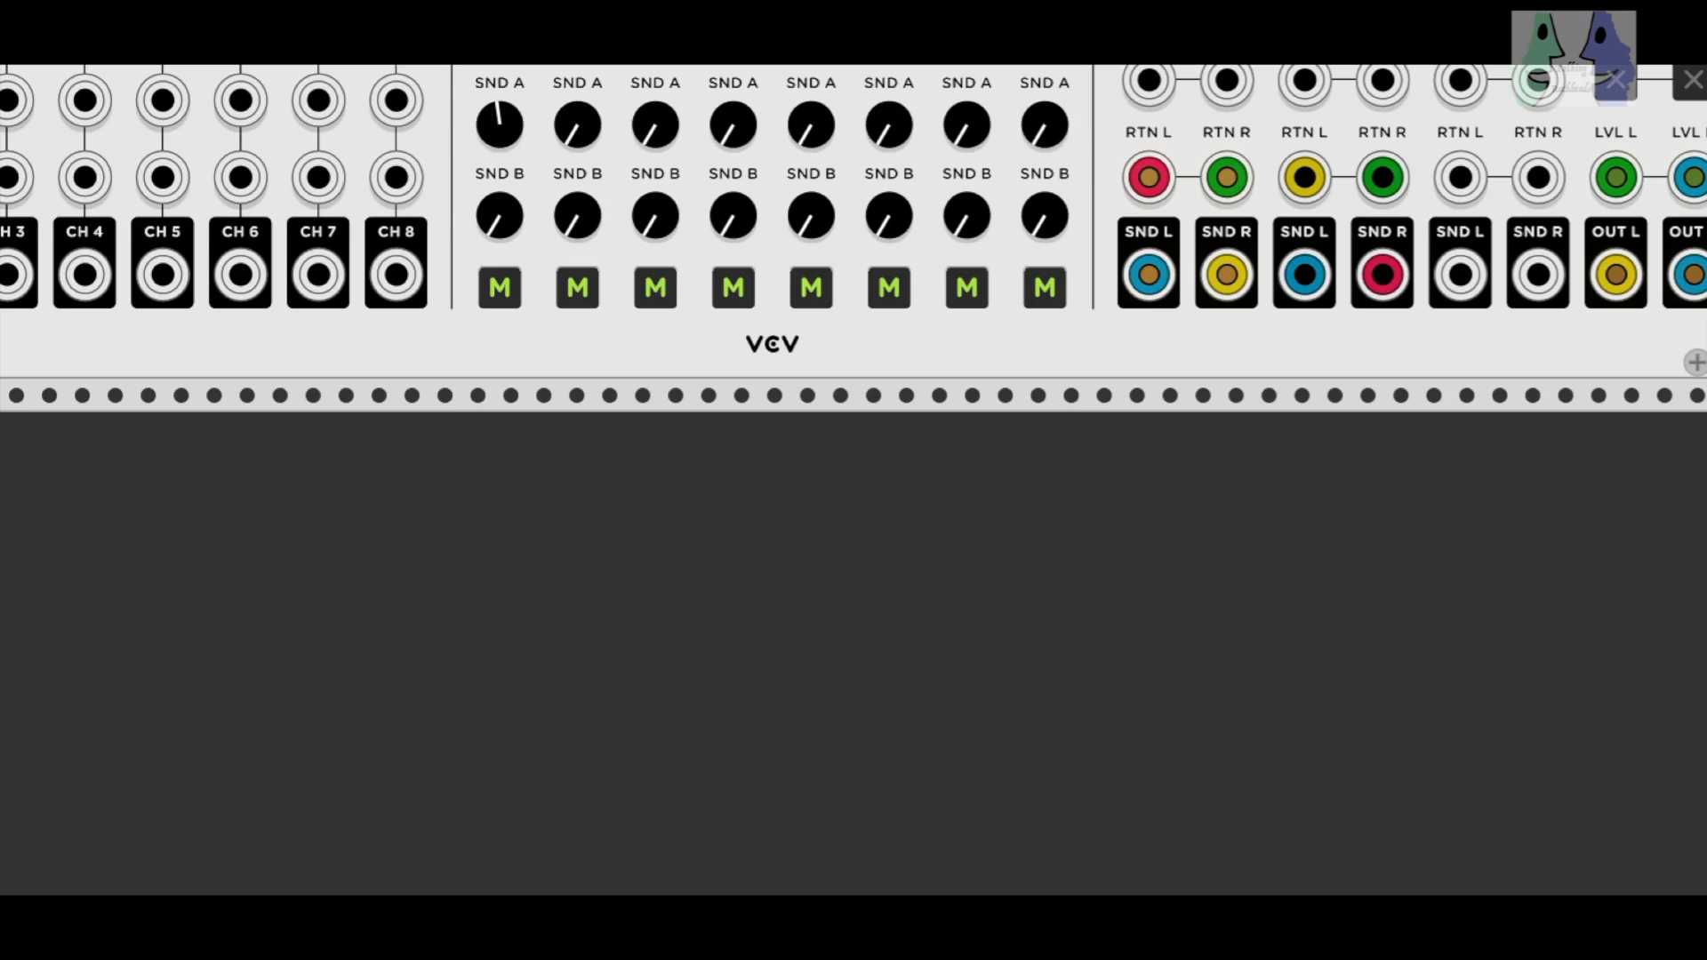
{"action": "left_click_drag", "start_coordinate": [2, 854], "coordinate": [17, 892]}
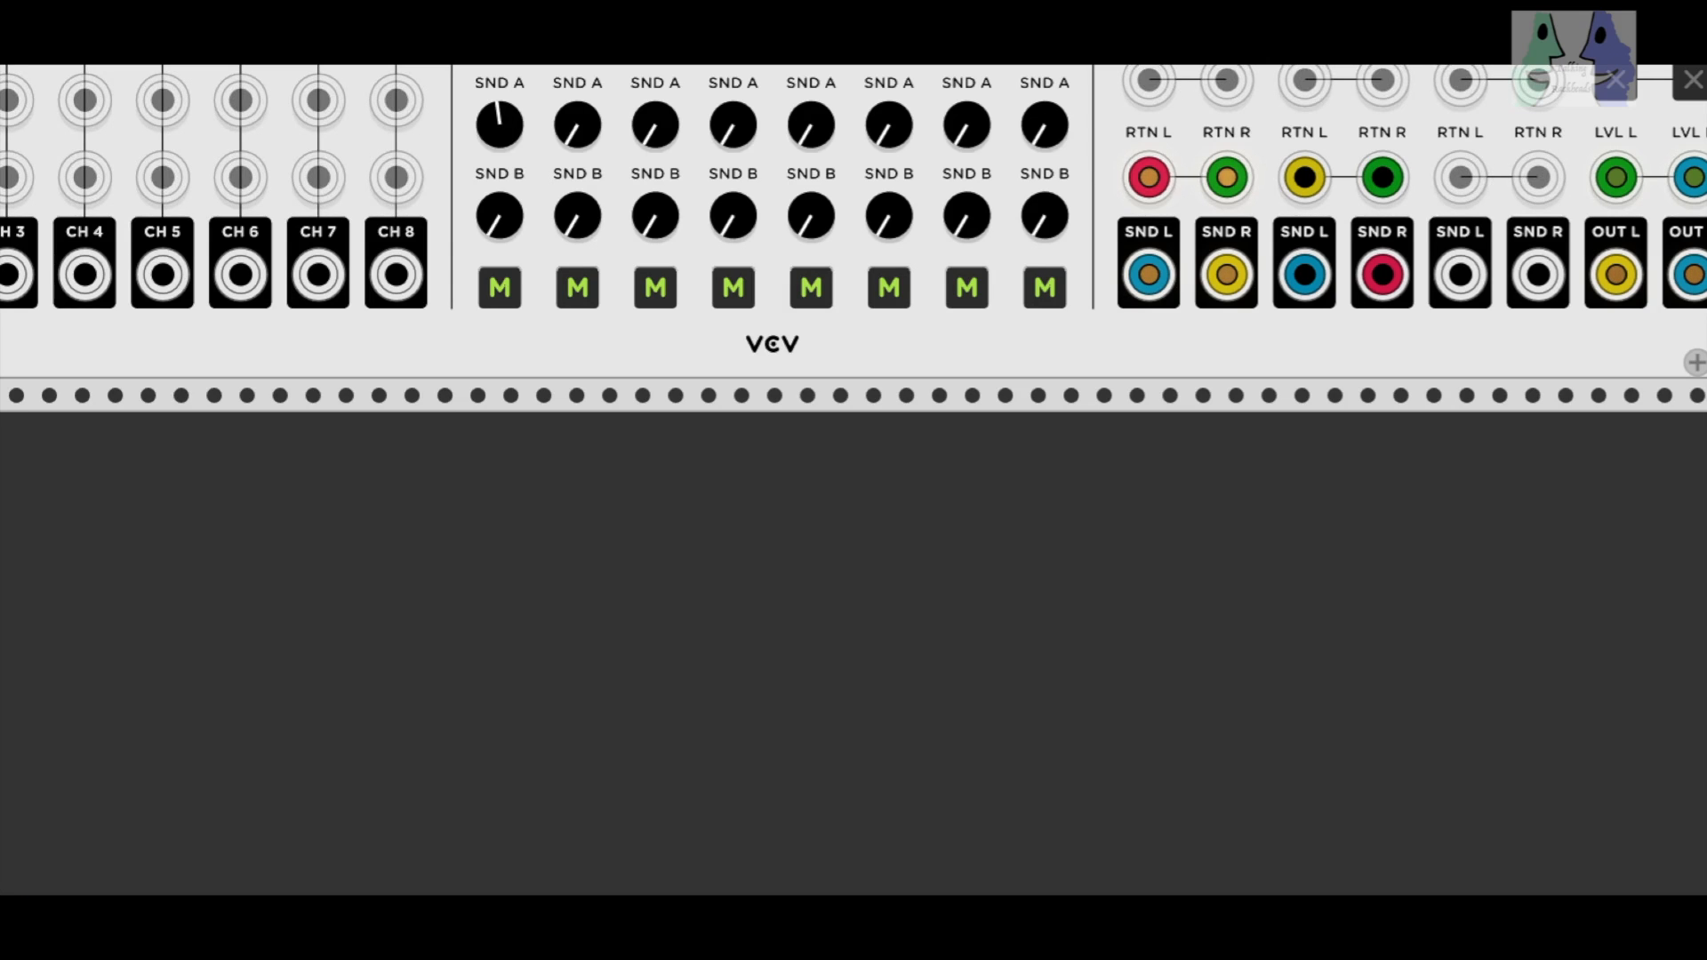
{"action": "scroll", "coordinate": [854, 480], "scroll_direction": "down", "scroll_amount": 10}
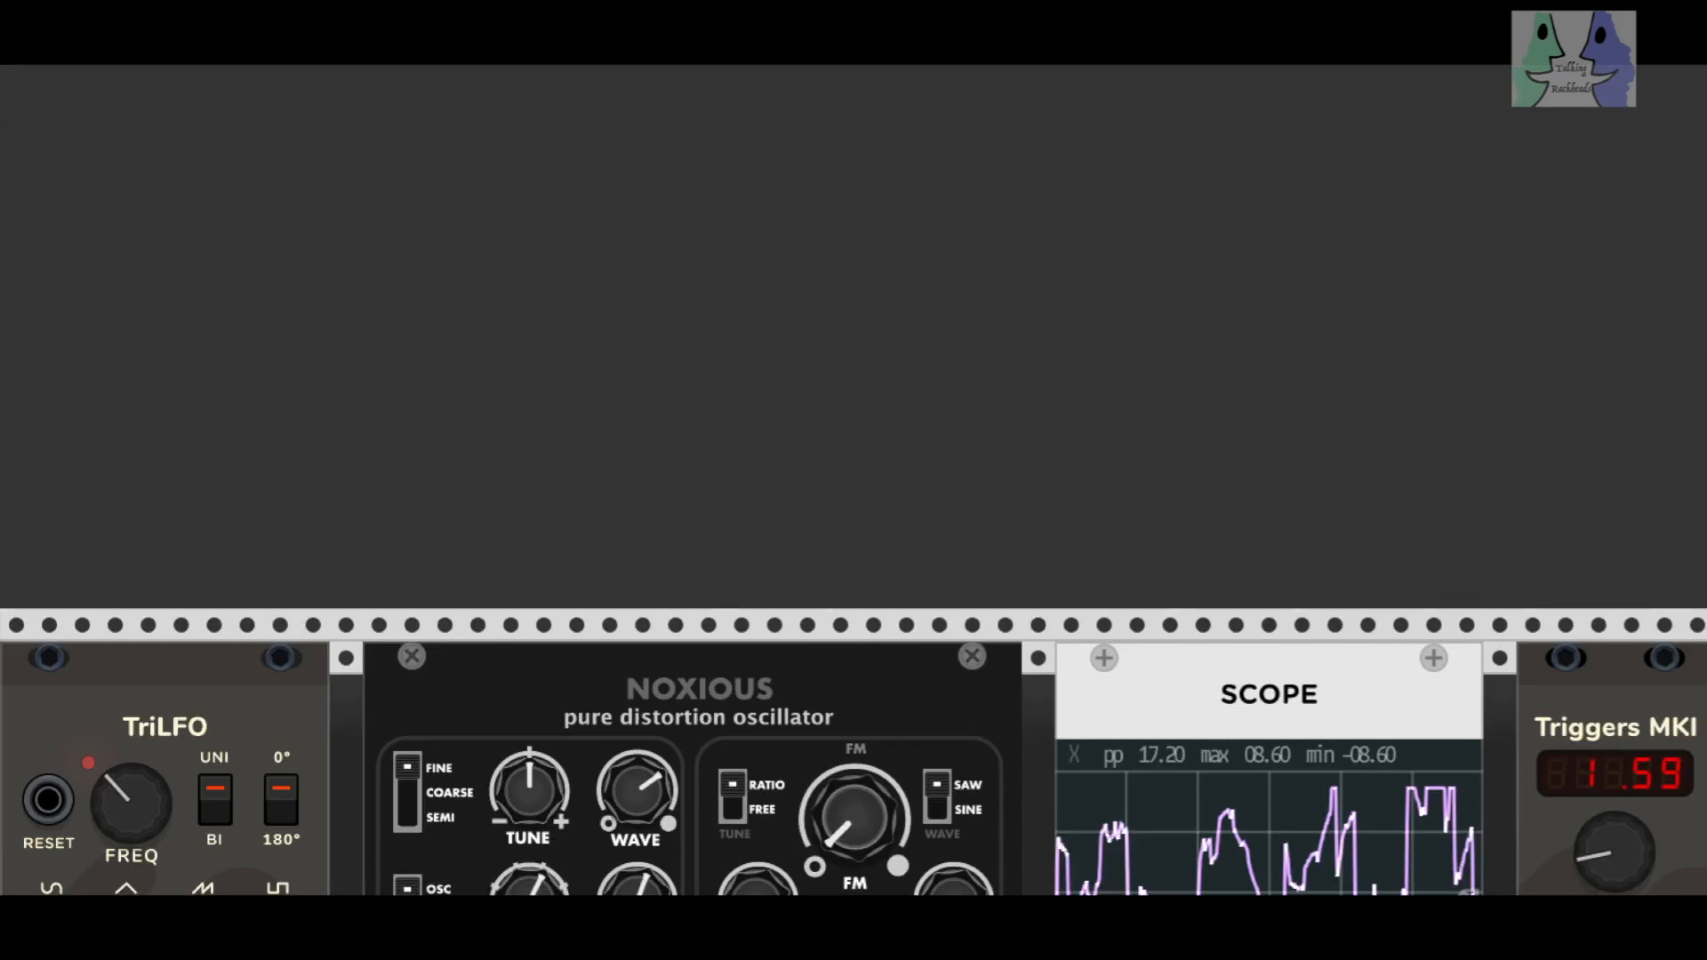
{"action": "scroll", "coordinate": [853, 480], "scroll_direction": "down", "scroll_amount": 8}
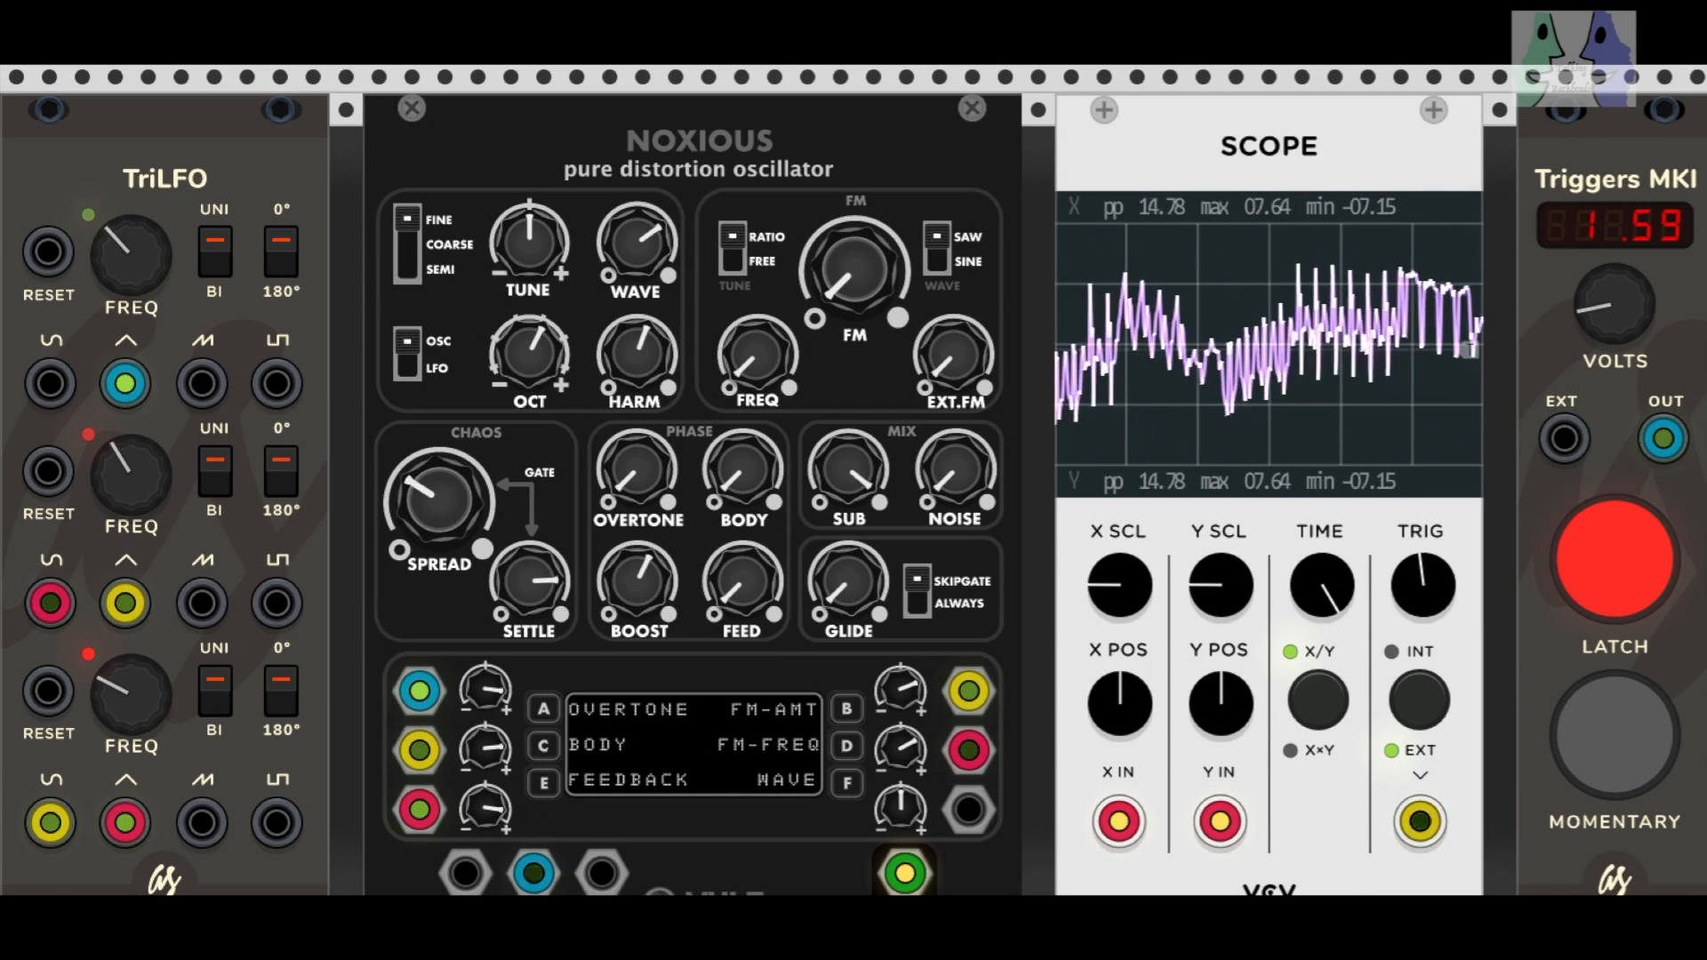
{"action": "left_click_drag", "start_coordinate": [445, 515], "coordinate": [445, 467]}
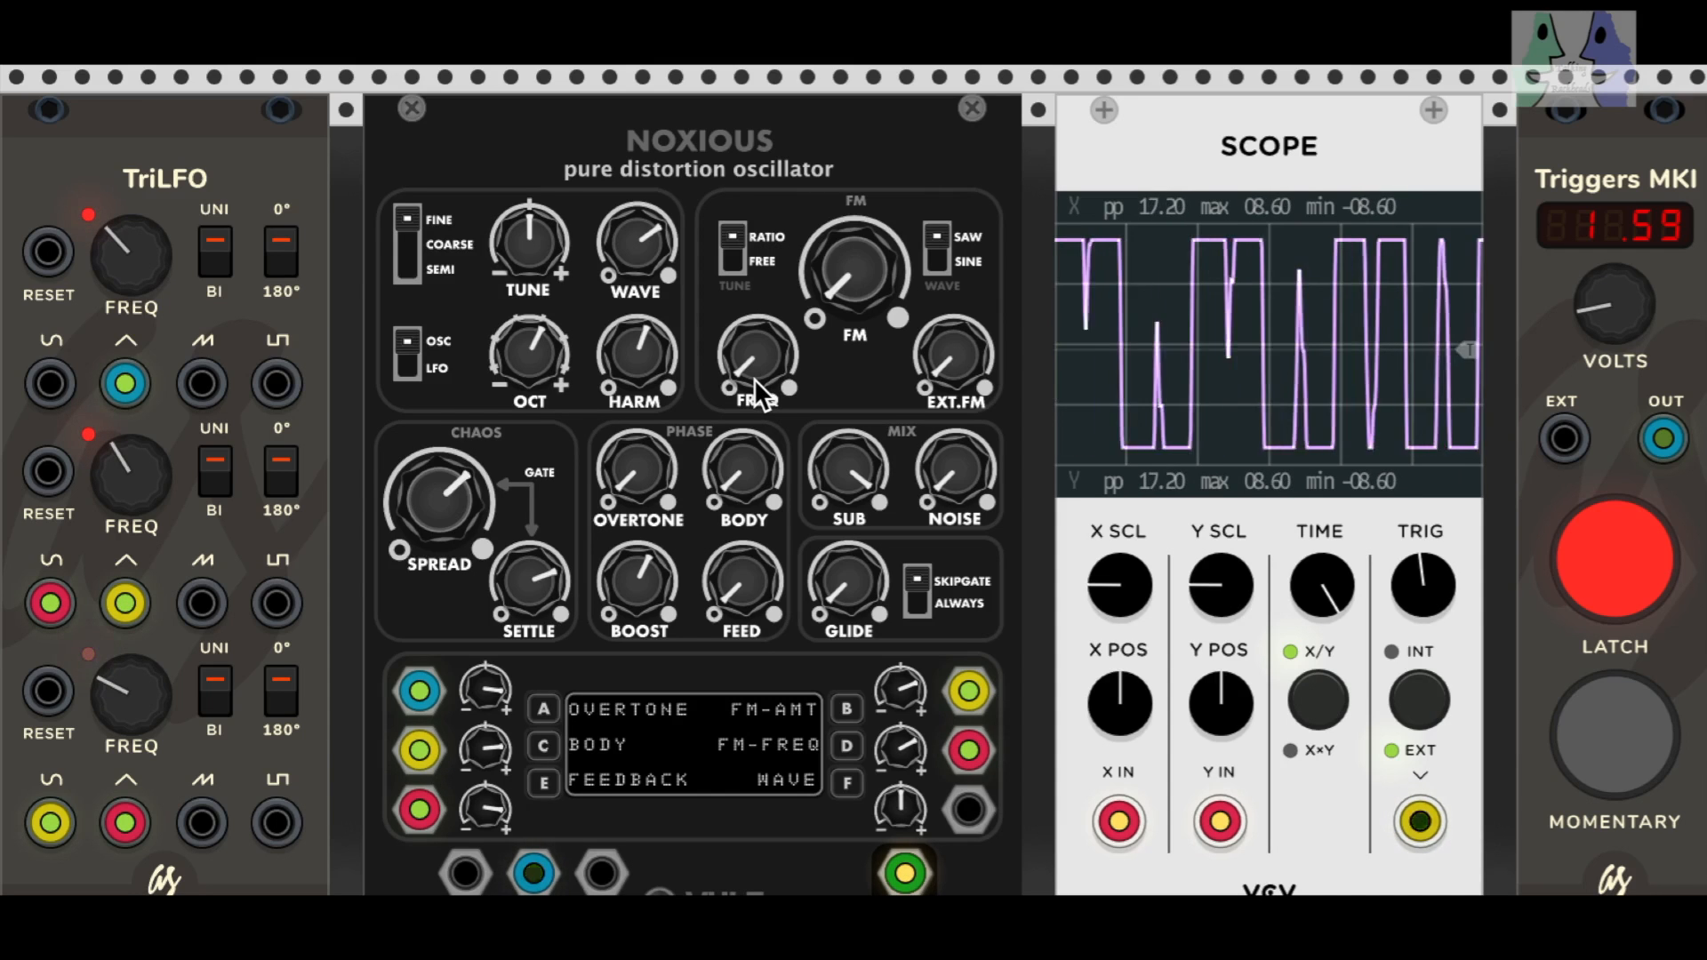
Step: Try out FM, NOISE and FEED, returning them to minimum, and lower BOOST to roughly 15 percent of its range
{"action": "mouse_move", "coordinate": [844, 306]}
{"action": "left_mouse_down"}
{"action": "mouse_move", "coordinate": [845, 266]}
{"action": "mouse_move", "coordinate": [845, 307]}
{"action": "left_mouse_up"}
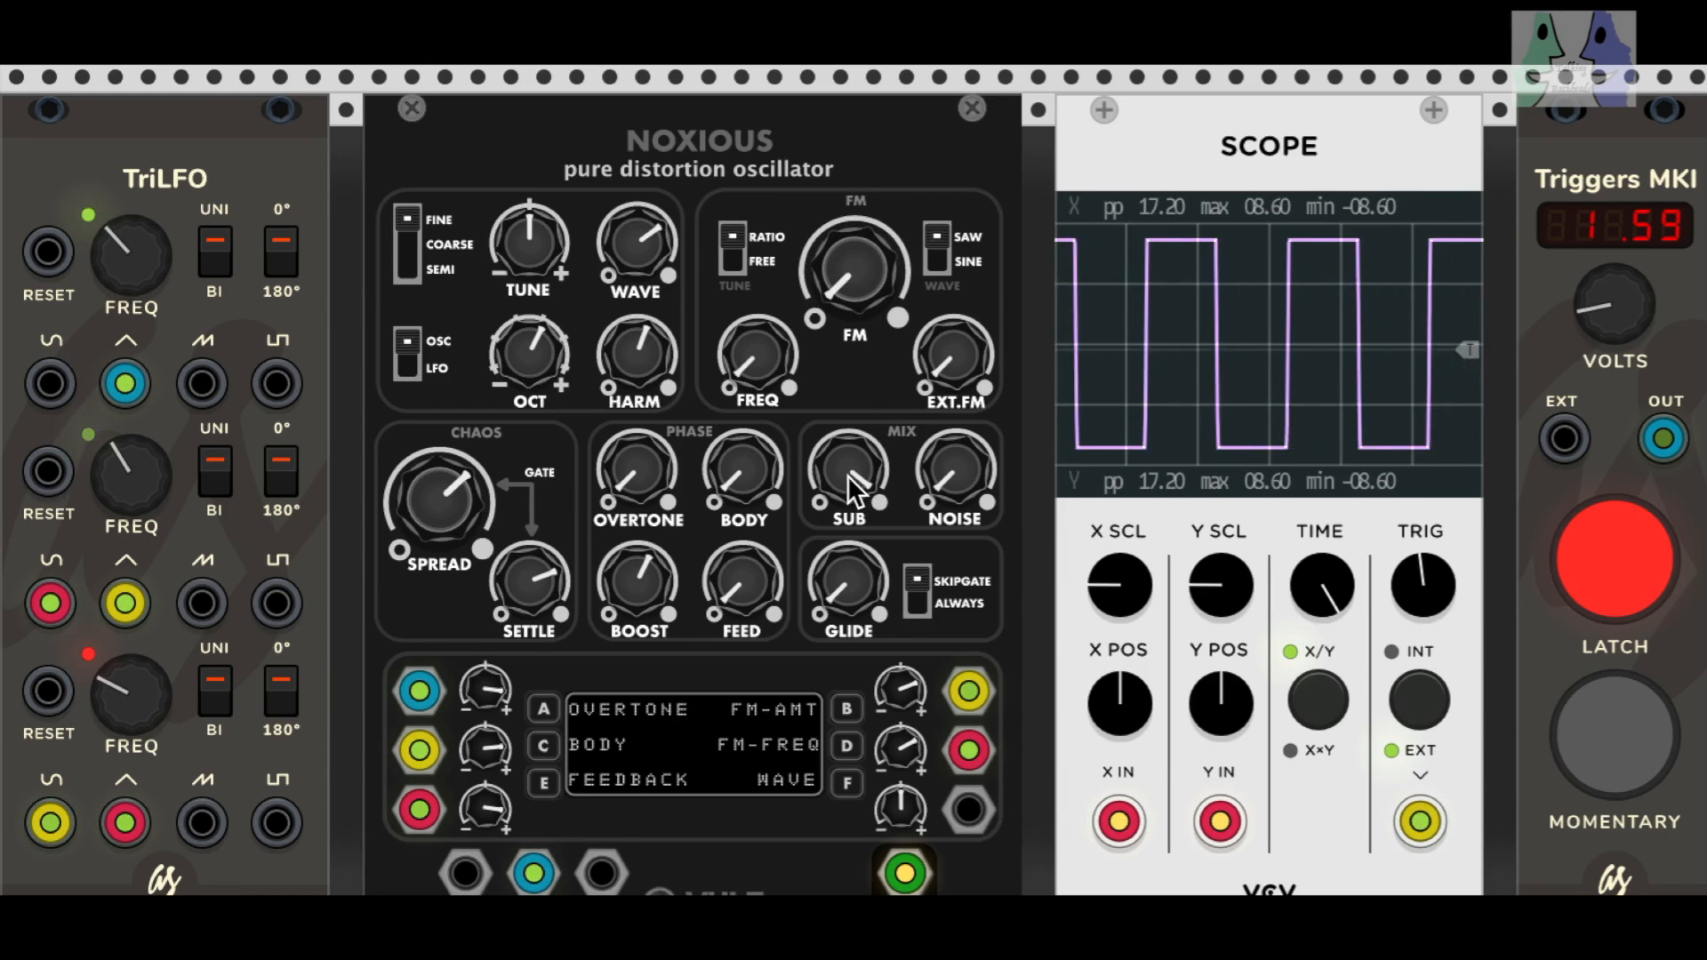
{"action": "mouse_move", "coordinate": [945, 507]}
{"action": "left_mouse_down"}
{"action": "mouse_move", "coordinate": [945, 489]}
{"action": "mouse_move", "coordinate": [945, 507]}
{"action": "left_mouse_up"}
{"action": "mouse_move", "coordinate": [747, 587]}
{"action": "left_mouse_down"}
{"action": "mouse_move", "coordinate": [747, 569]}
{"action": "mouse_move", "coordinate": [747, 587]}
{"action": "left_mouse_up"}
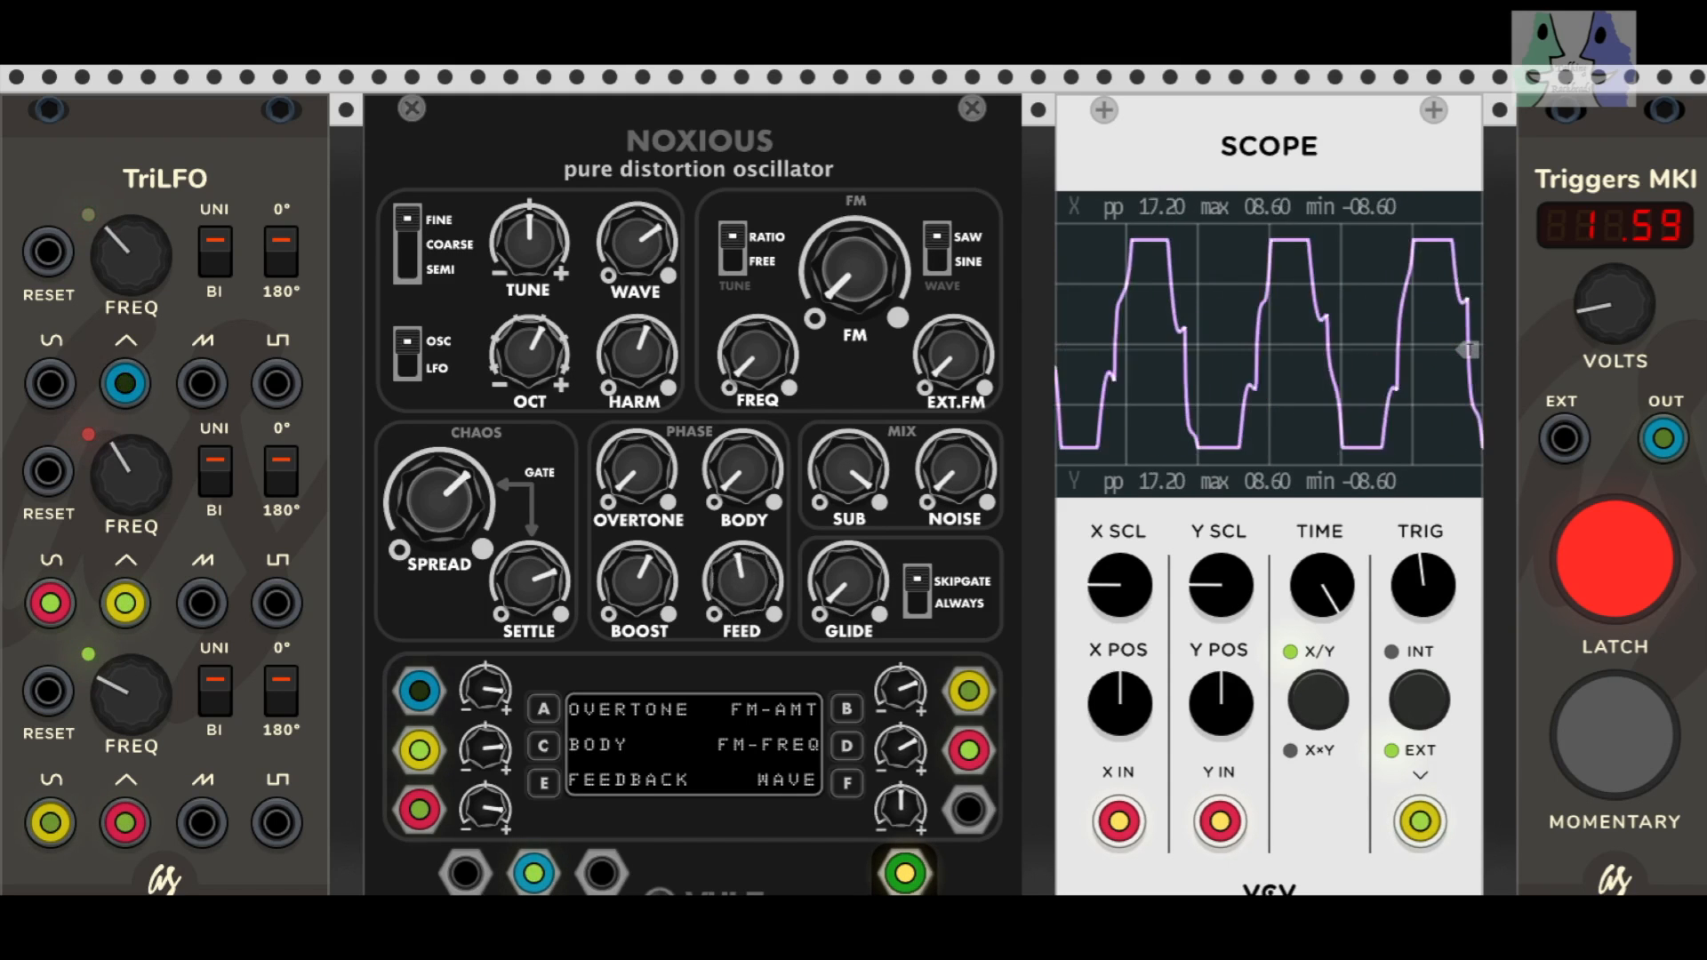
{"action": "mouse_move", "coordinate": [638, 583]}
{"action": "left_mouse_down"}
{"action": "mouse_move", "coordinate": [638, 567]}
{"action": "mouse_move", "coordinate": [638, 621]}
{"action": "left_mouse_up"}
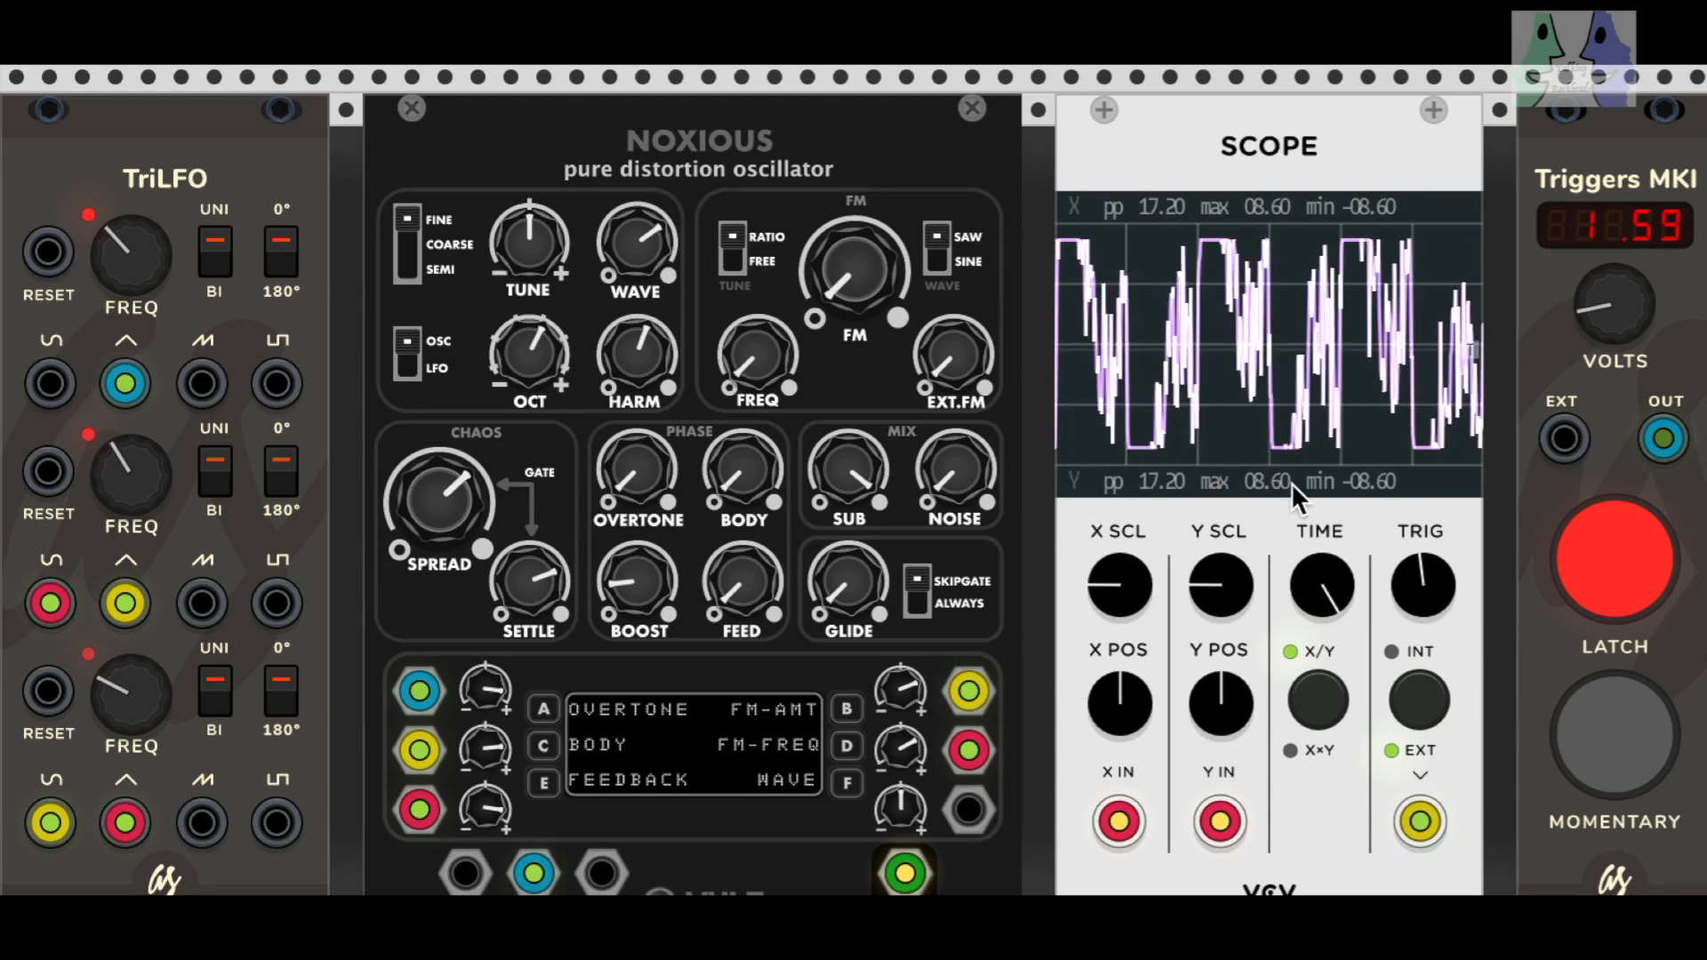
Step: Set the trigger voltage to 0.00, patch the first LFO's saw output into slot F and raise that slot's amount above centre
{"action": "double_click", "coordinate": [1588, 302]}
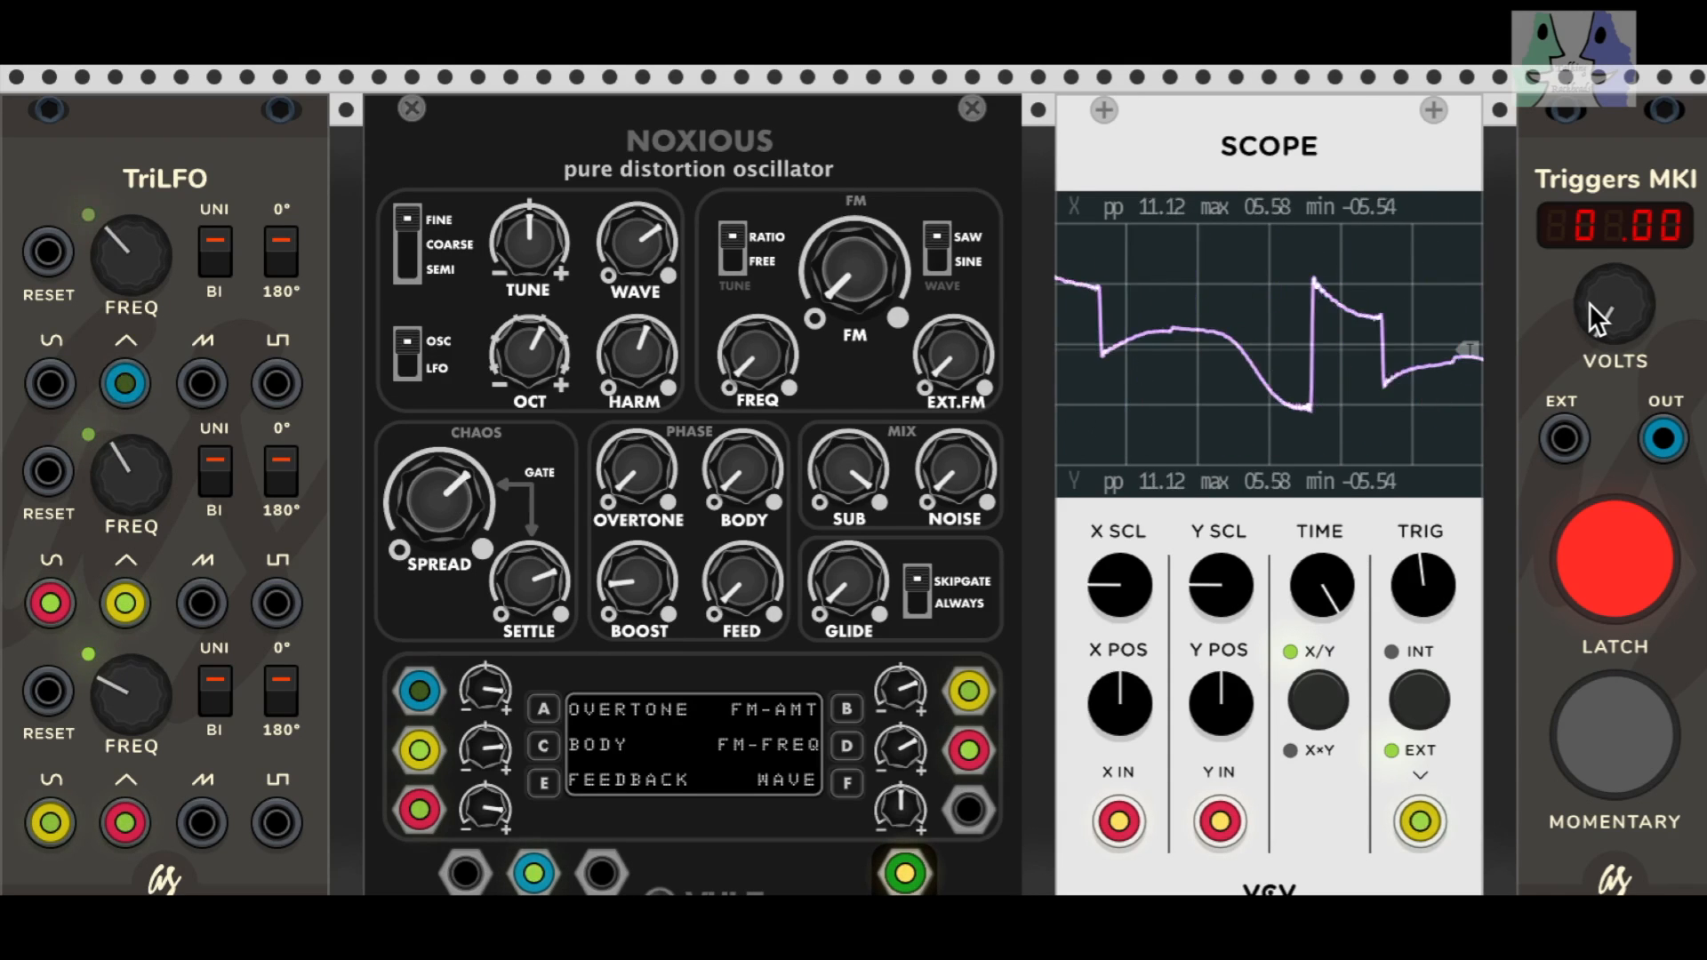
{"action": "mouse_move", "coordinate": [1588, 302]}
{"action": "left_mouse_down"}
{"action": "mouse_move", "coordinate": [1579, 265]}
{"action": "mouse_move", "coordinate": [1608, 323]}
{"action": "left_mouse_up"}
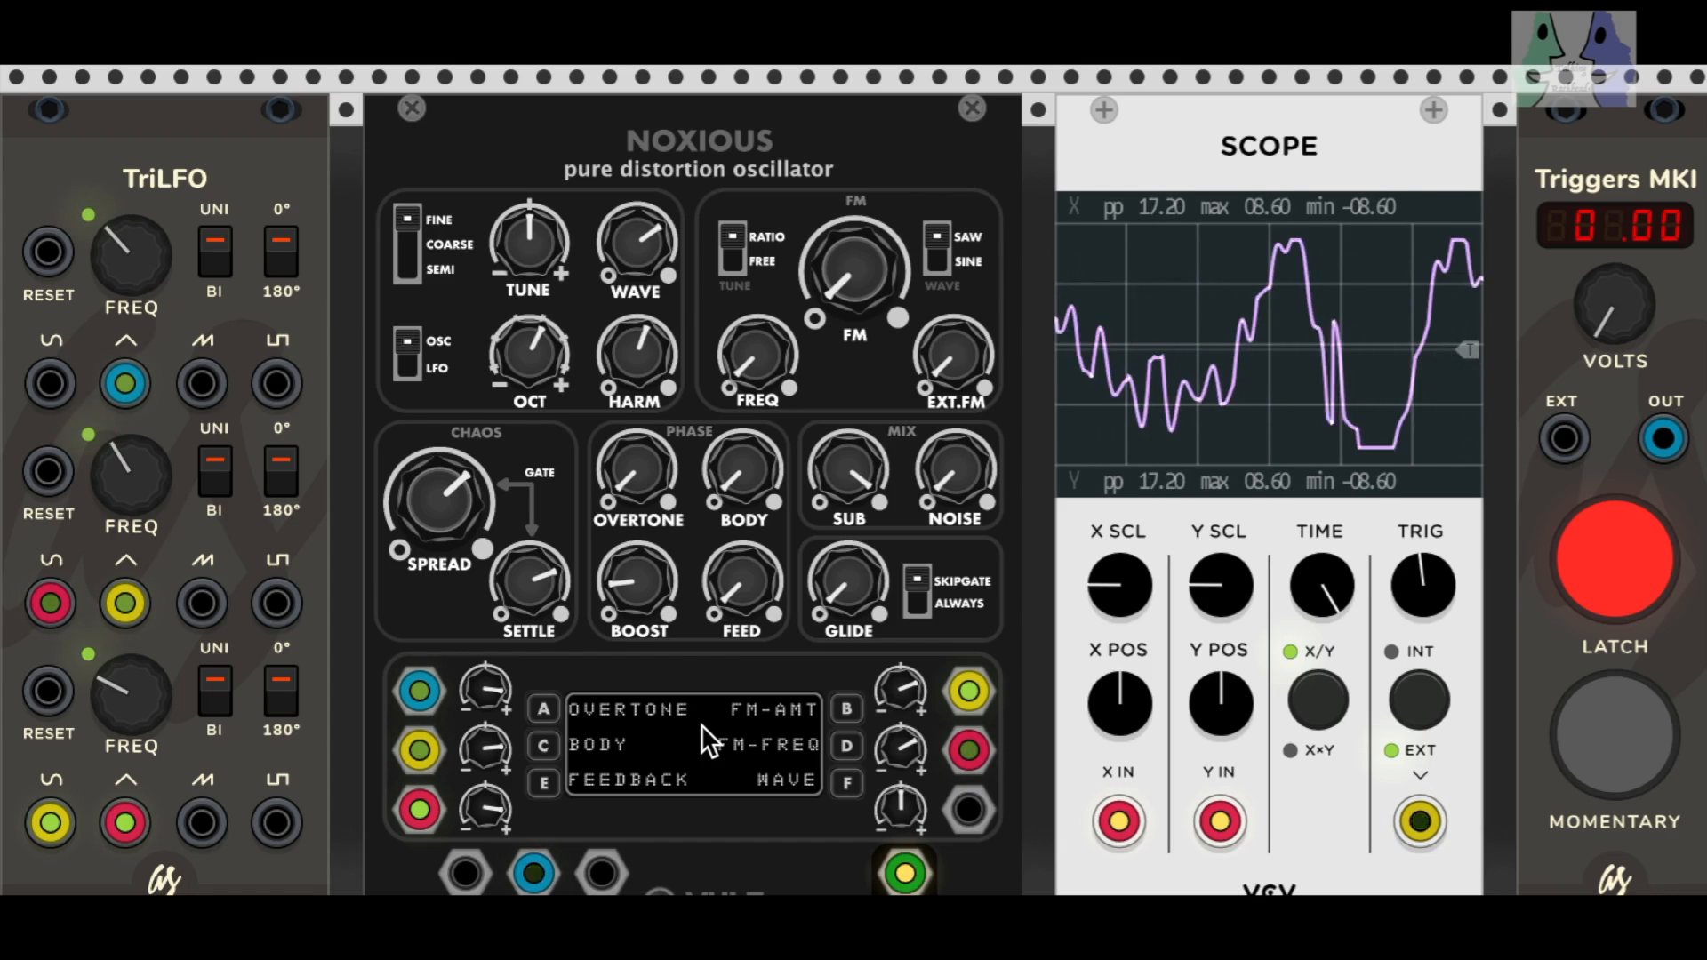
{"action": "left_click_drag", "start_coordinate": [968, 809], "coordinate": [210, 378]}
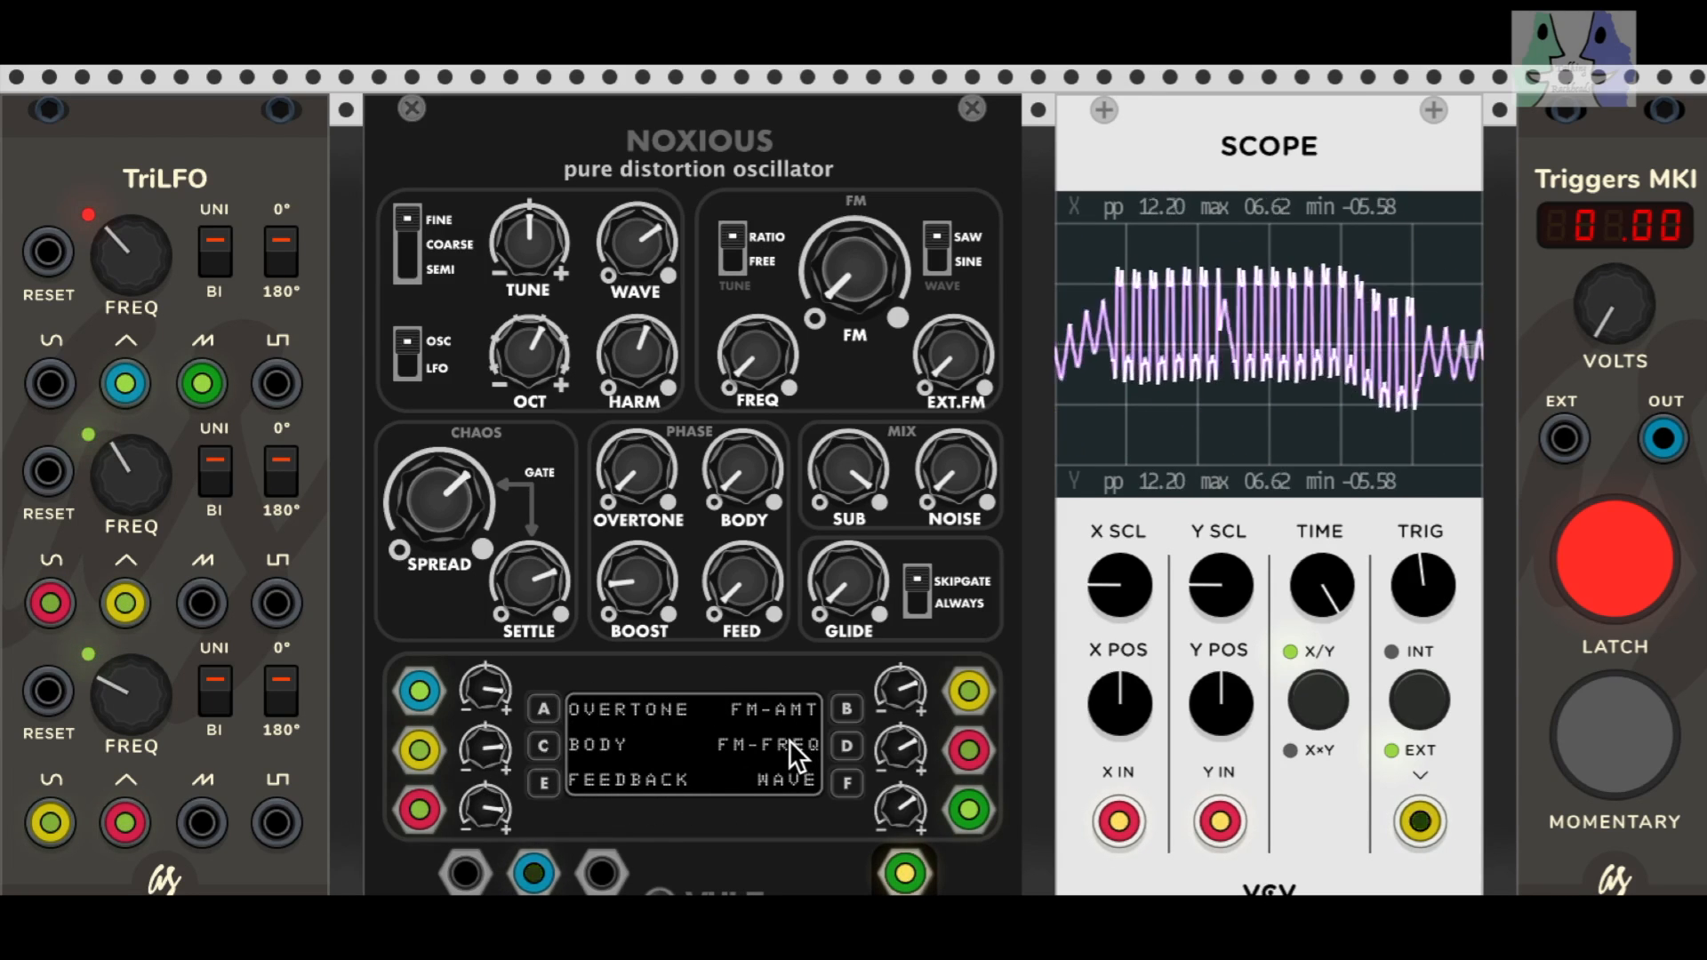
Step: Set the trigger voltage to 1.08, WAVE to roughly 15 percent and HARM to roughly 80 percent, and switch the FM tuning to FREE
{"action": "left_click_drag", "start_coordinate": [1616, 304], "coordinate": [1616, 284]}
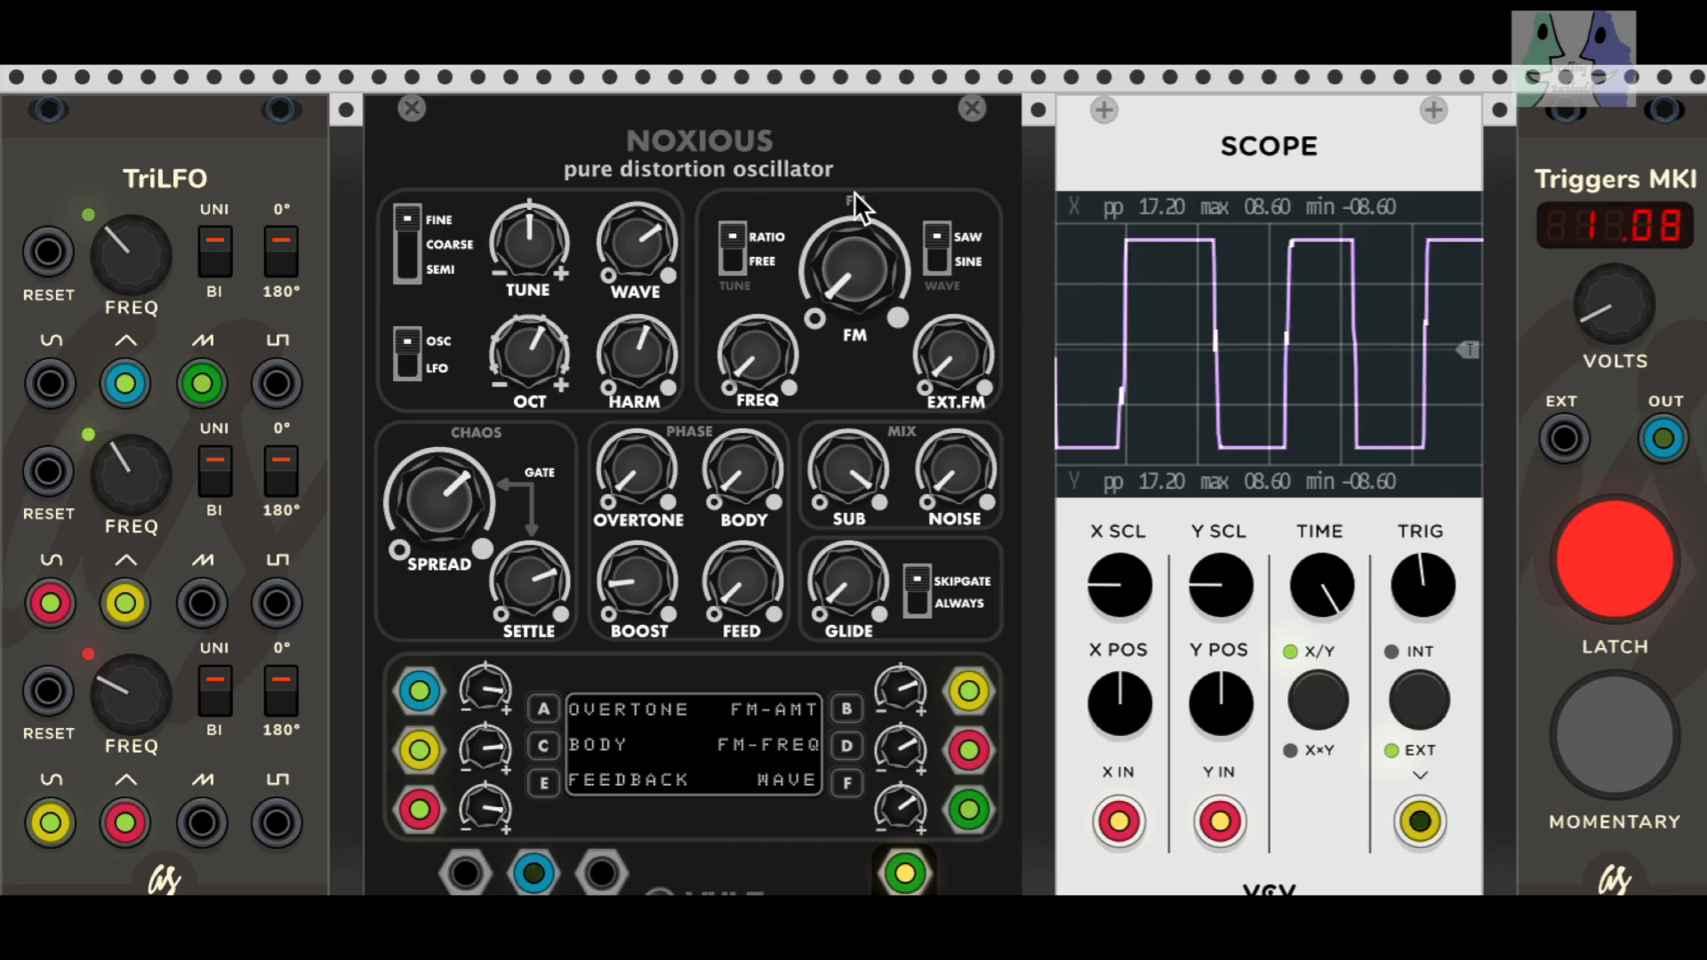
{"action": "left_click_drag", "start_coordinate": [651, 233], "coordinate": [637, 321]}
{"action": "mouse_move", "coordinate": [849, 292]}
{"action": "left_mouse_down"}
{"action": "mouse_move", "coordinate": [849, 229]}
{"action": "mouse_move", "coordinate": [849, 293]}
{"action": "left_mouse_up"}
{"action": "mouse_move", "coordinate": [755, 345]}
{"action": "left_mouse_down"}
{"action": "mouse_move", "coordinate": [756, 331]}
{"action": "mouse_move", "coordinate": [756, 350]}
{"action": "left_mouse_up"}
{"action": "left_click", "coordinate": [735, 263]}
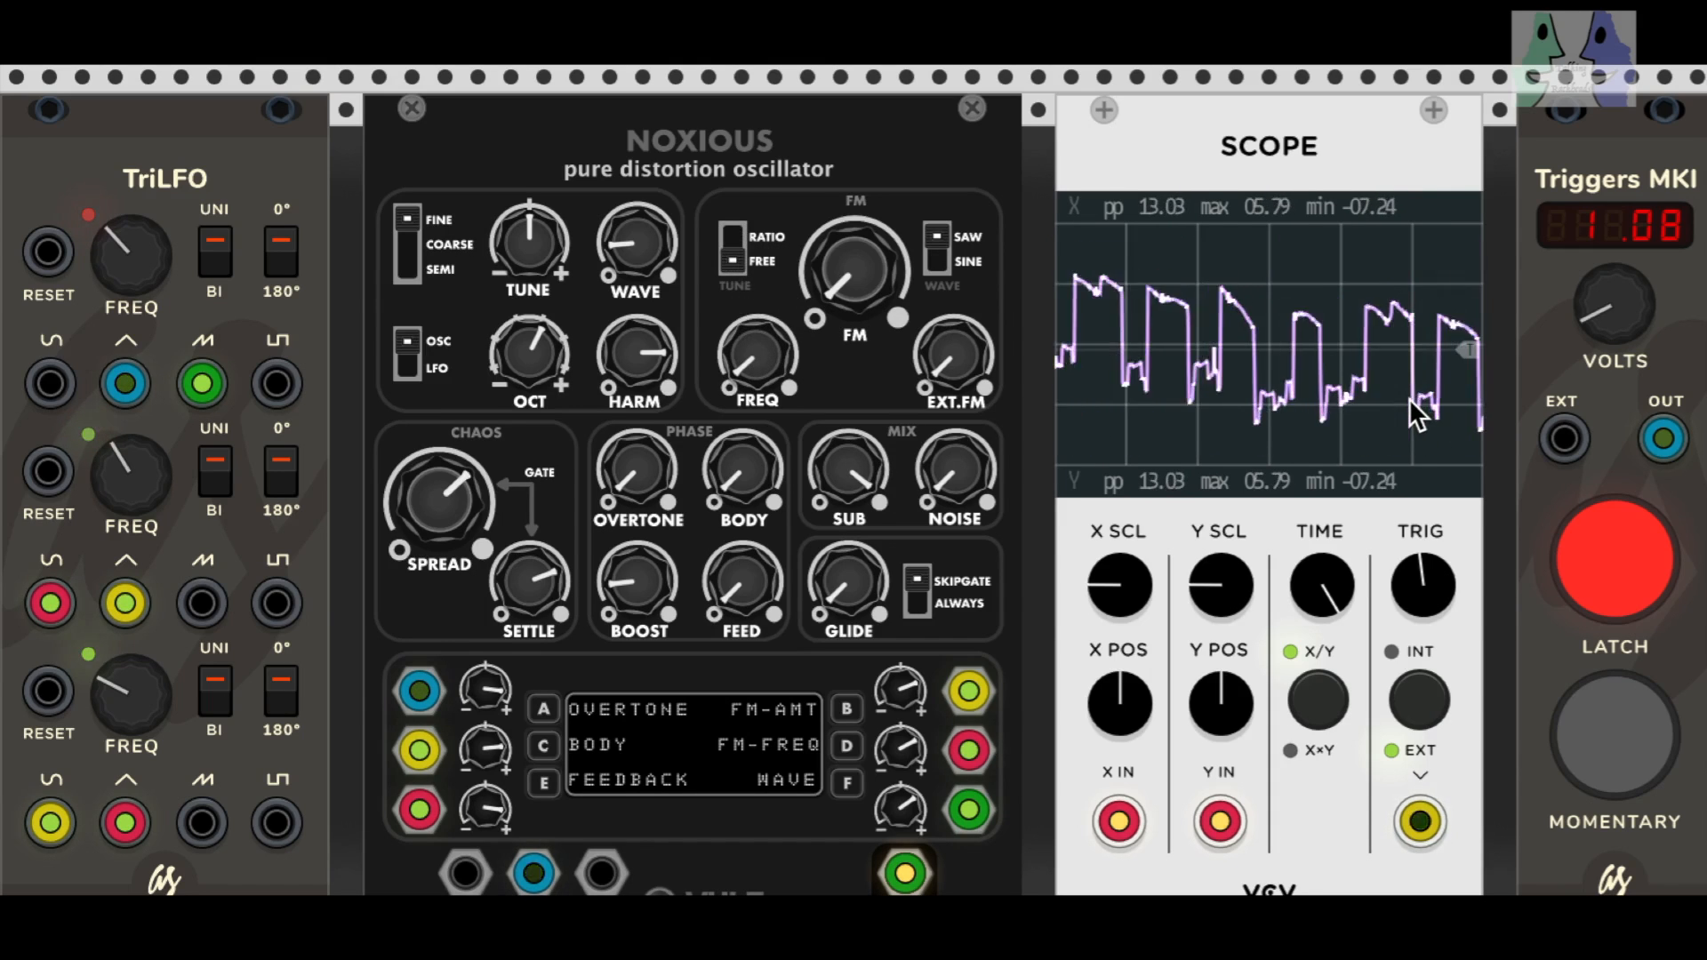
Step: Switch the FM wave to SINE while moving the trigger voltage to 1.86 and down to 1.53
{"action": "left_click_drag", "start_coordinate": [1574, 323], "coordinate": [1574, 276]}
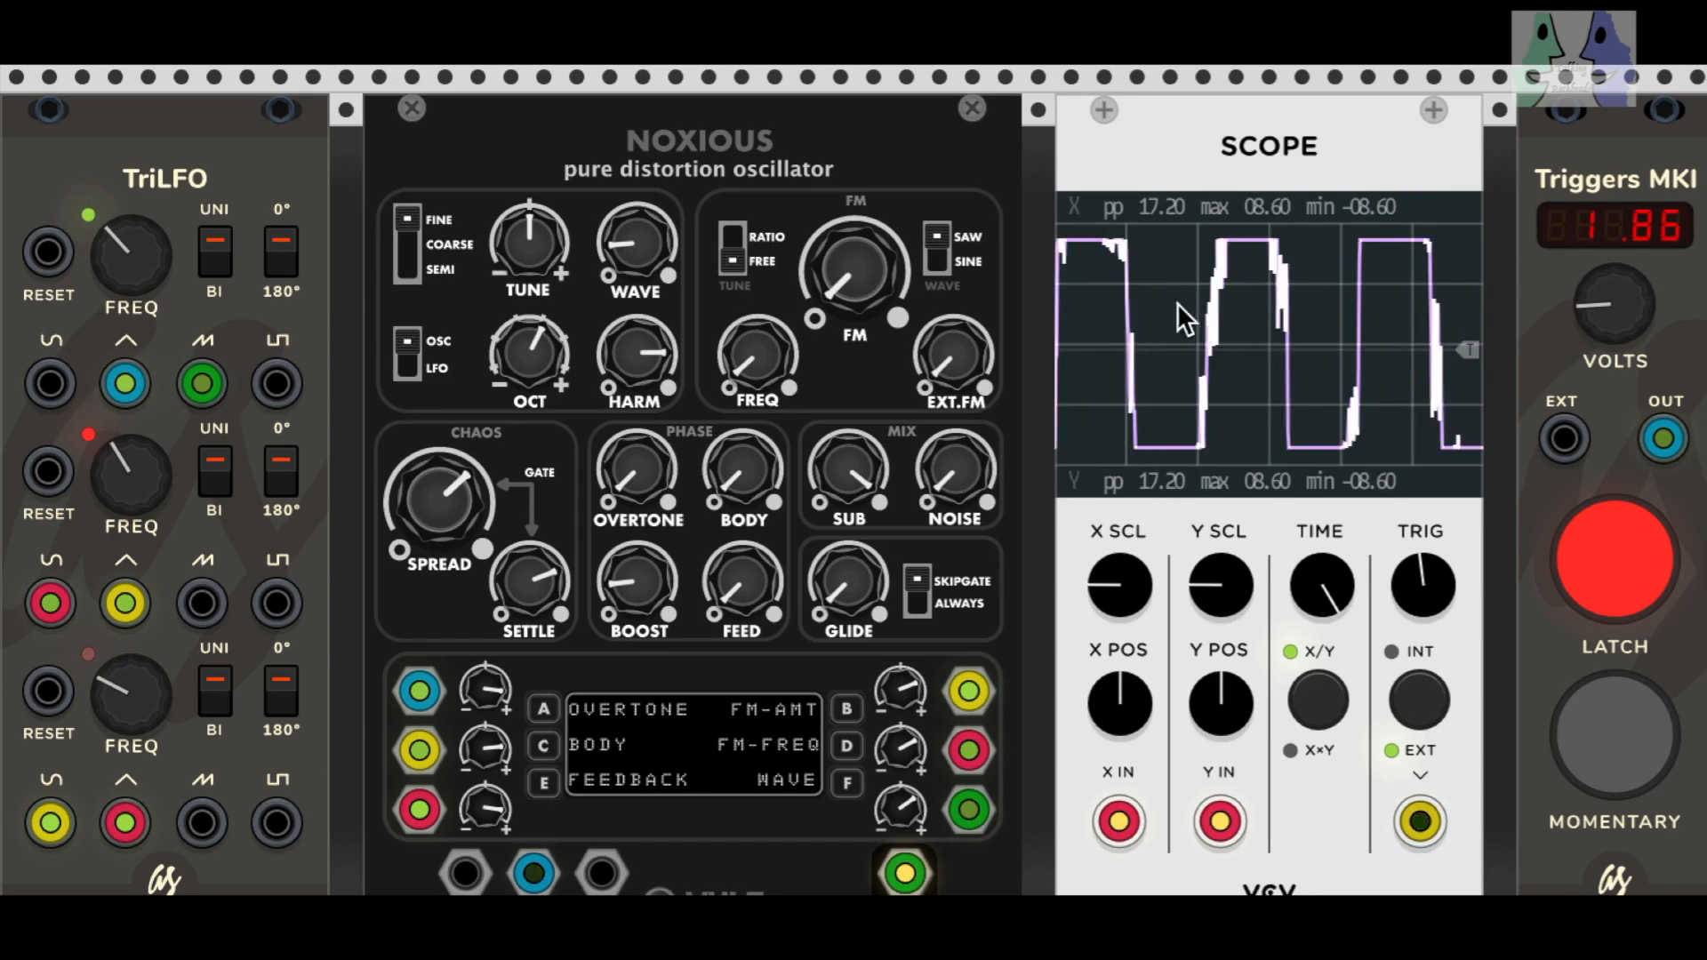
{"action": "left_click", "coordinate": [940, 260]}
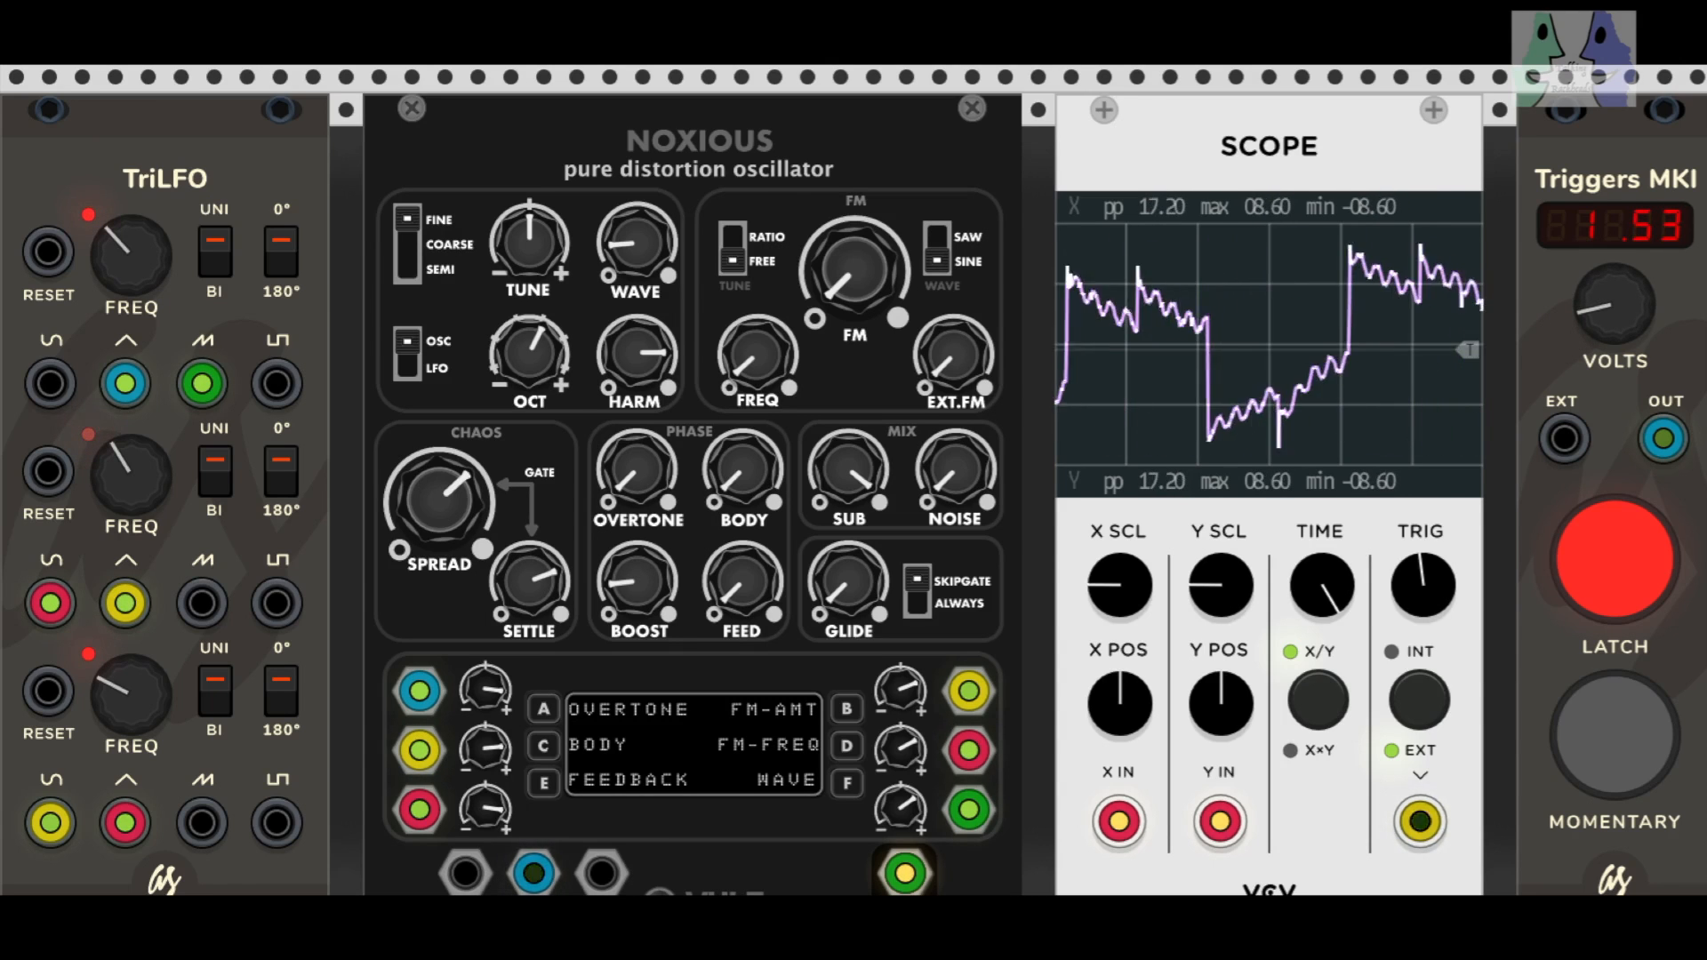
Step: Raise OCT and SETTLE to roughly 80 percent, lower SPREAD to about a quarter, and set the trigger voltage to 1.71 before lowering it
{"action": "mouse_move", "coordinate": [544, 352]}
{"action": "left_mouse_down"}
{"action": "mouse_move", "coordinate": [543, 377]}
{"action": "mouse_move", "coordinate": [544, 327]}
{"action": "left_mouse_up"}
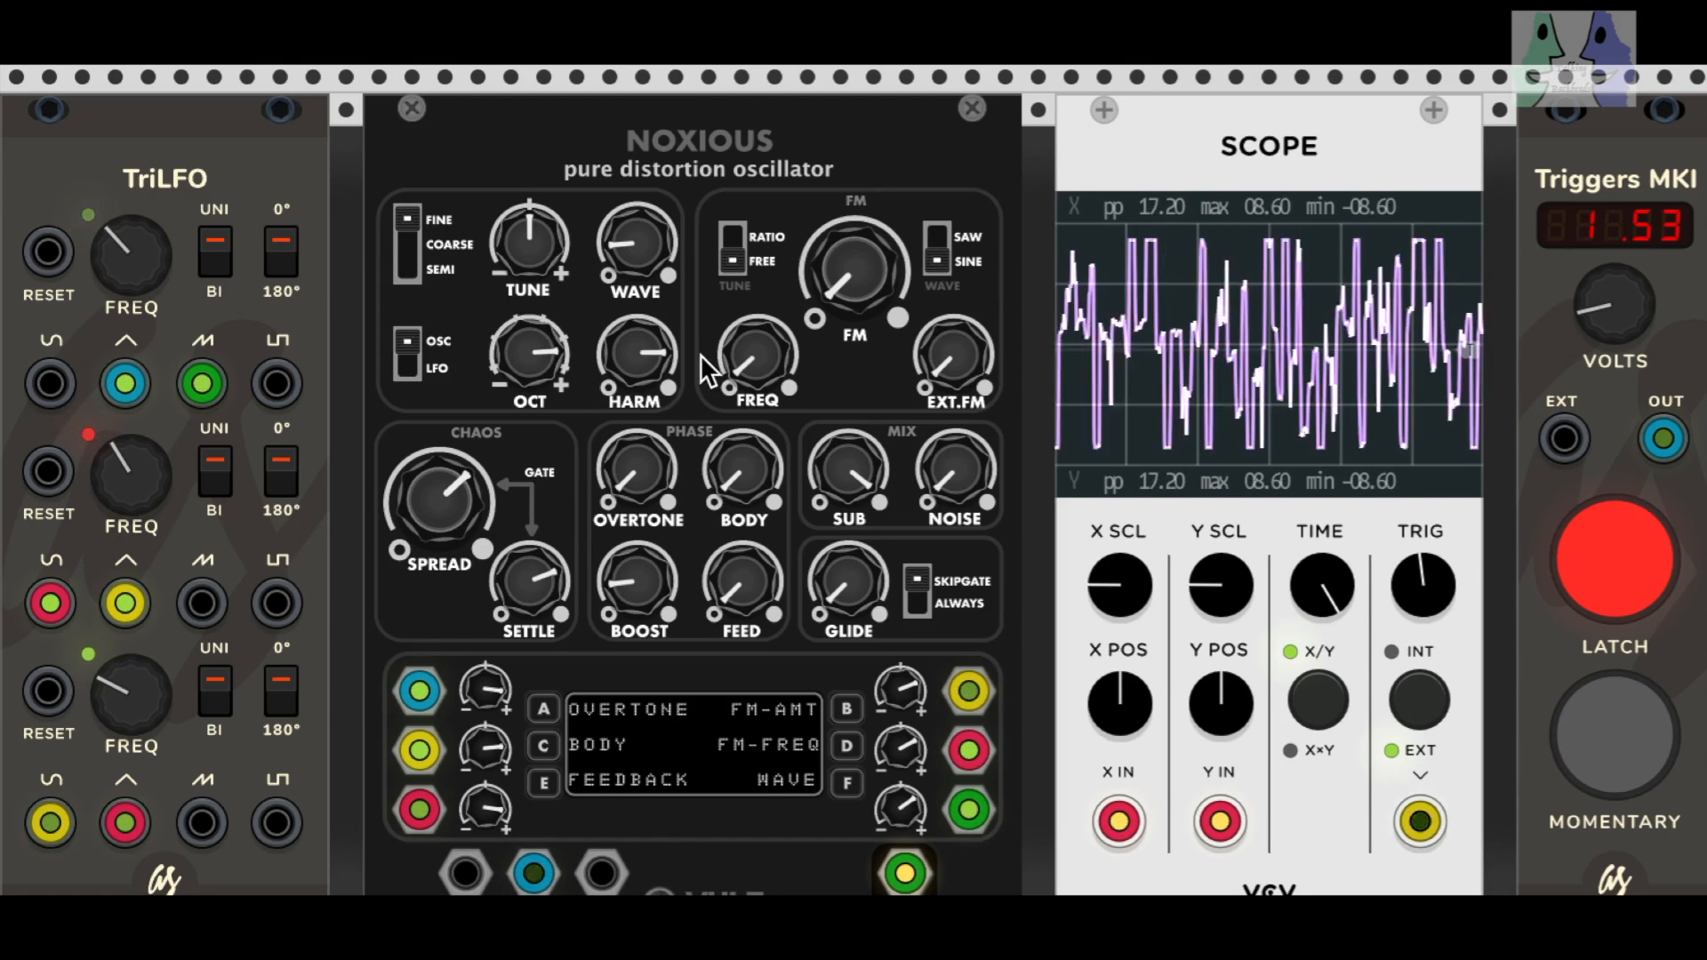
{"action": "left_click_drag", "start_coordinate": [1592, 324], "coordinate": [1592, 321]}
{"action": "left_click_drag", "start_coordinate": [452, 508], "coordinate": [547, 583]}
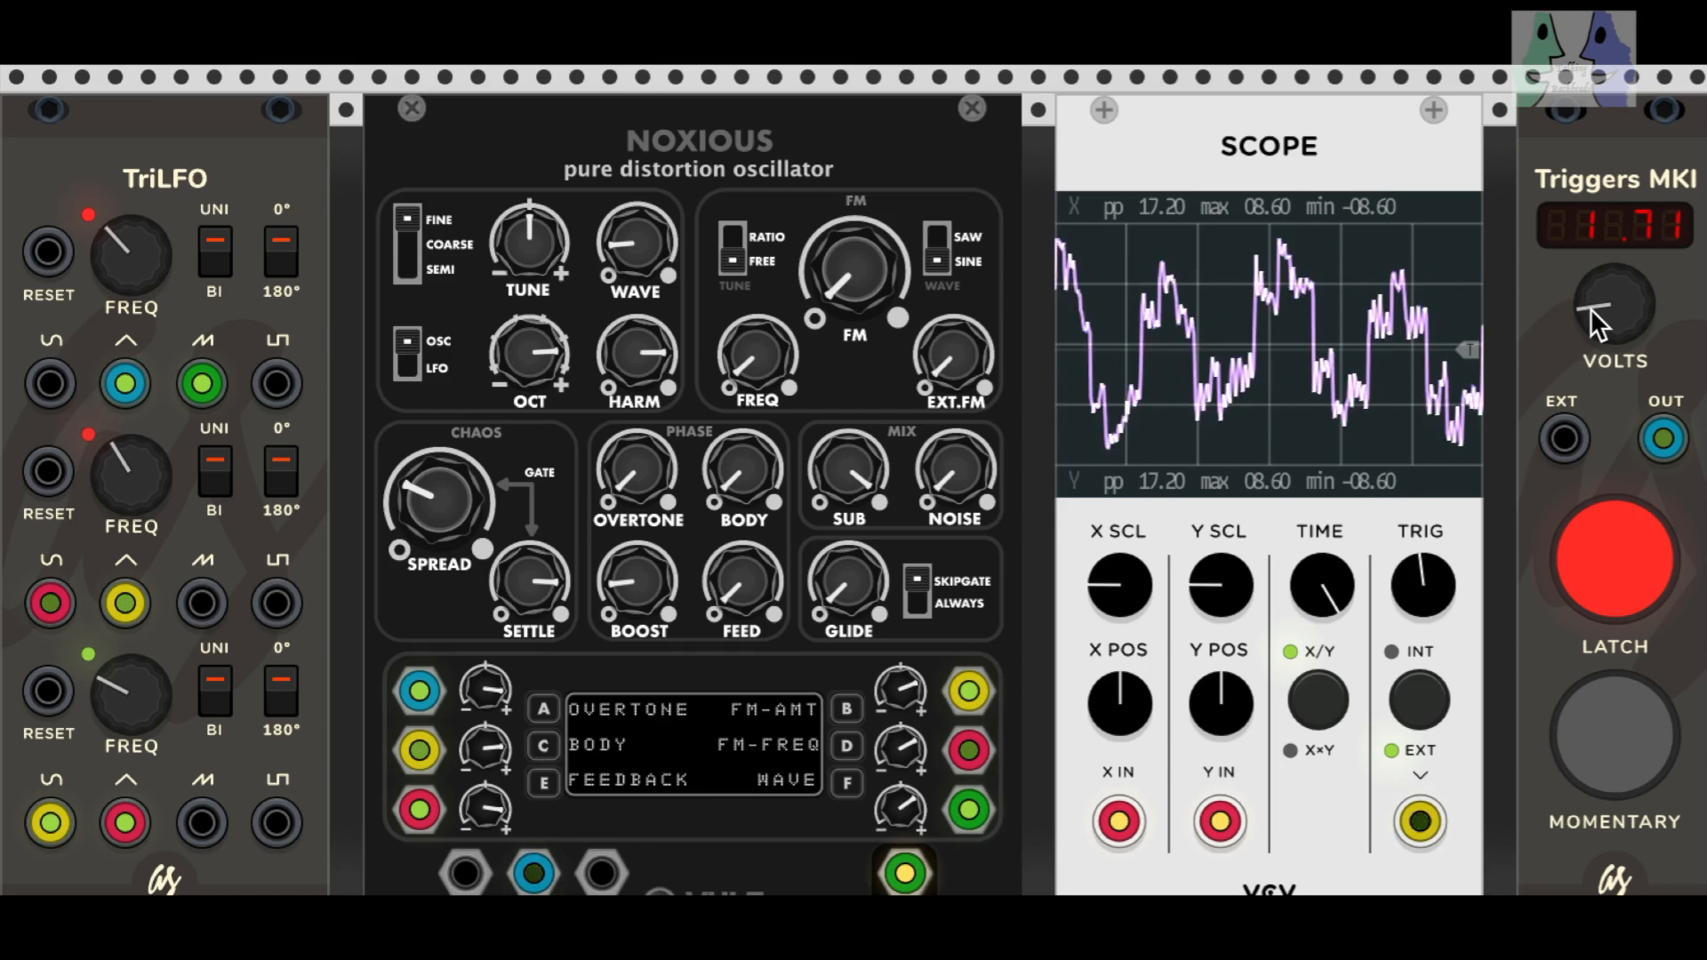
{"action": "left_click_drag", "start_coordinate": [1590, 308], "coordinate": [1590, 373]}
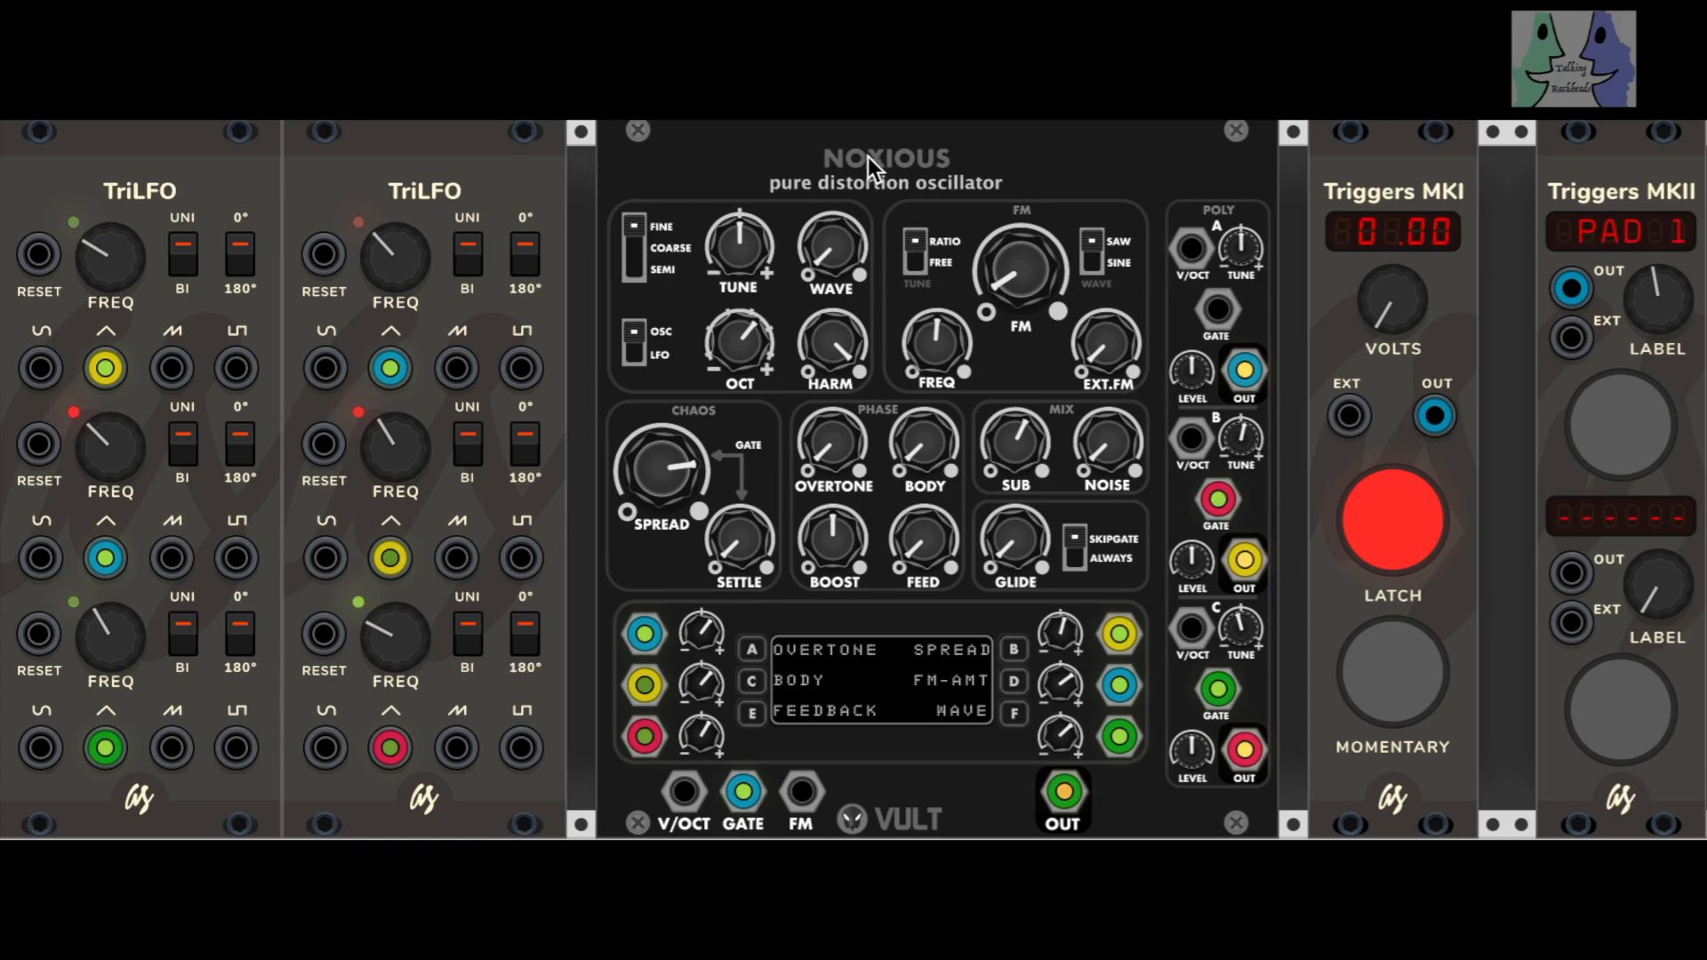
Step: On the patch with the POLY expander, set the trigger voltage to 1.38 and fire the Triggers MKII's PAD 1
{"action": "left_click_drag", "start_coordinate": [1382, 319], "coordinate": [1382, 266]}
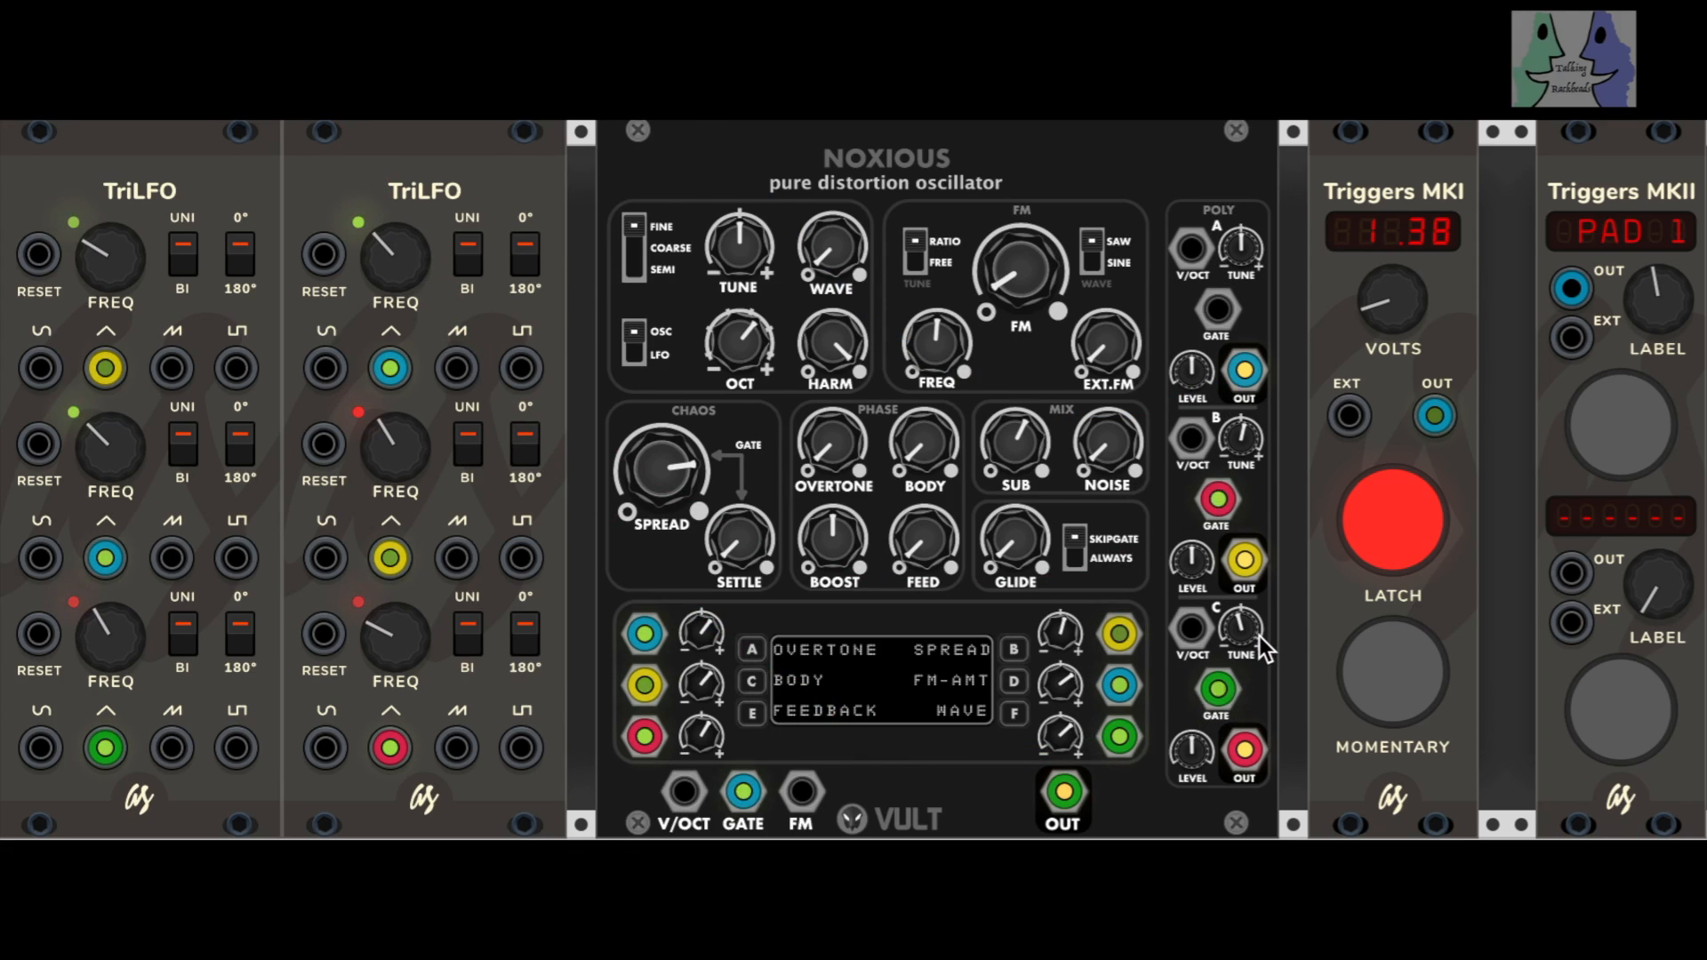
{"action": "left_click_drag", "start_coordinate": [1119, 736], "coordinate": [1216, 692]}
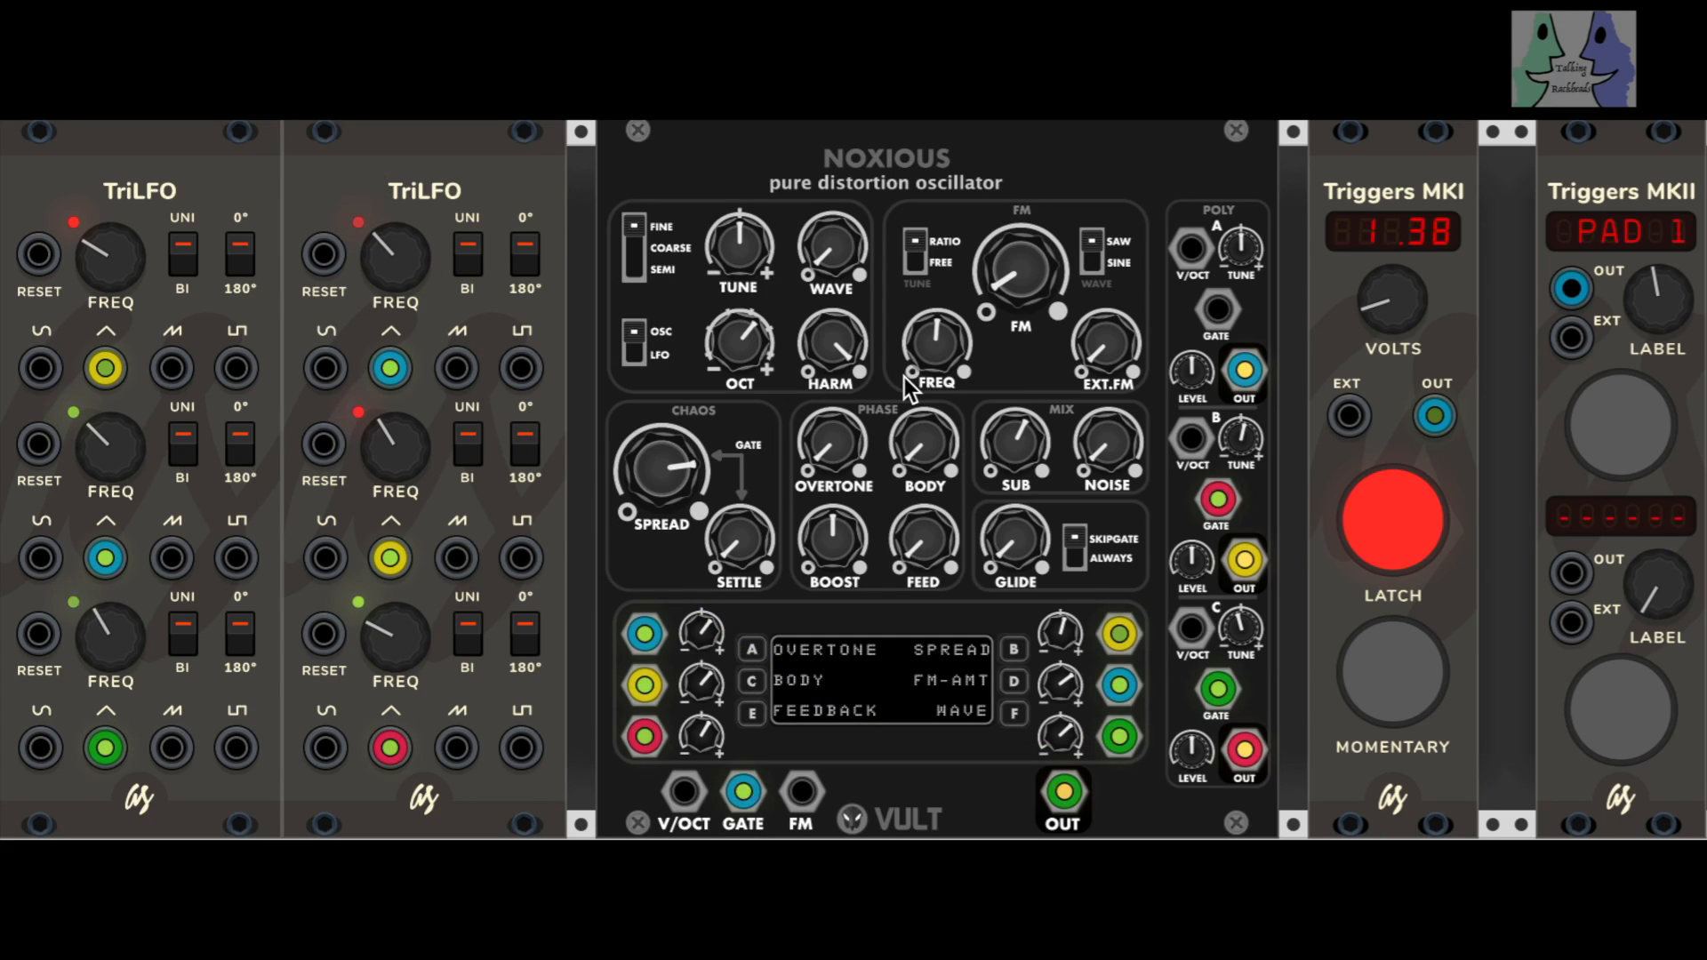
{"action": "left_click", "coordinate": [1619, 428]}
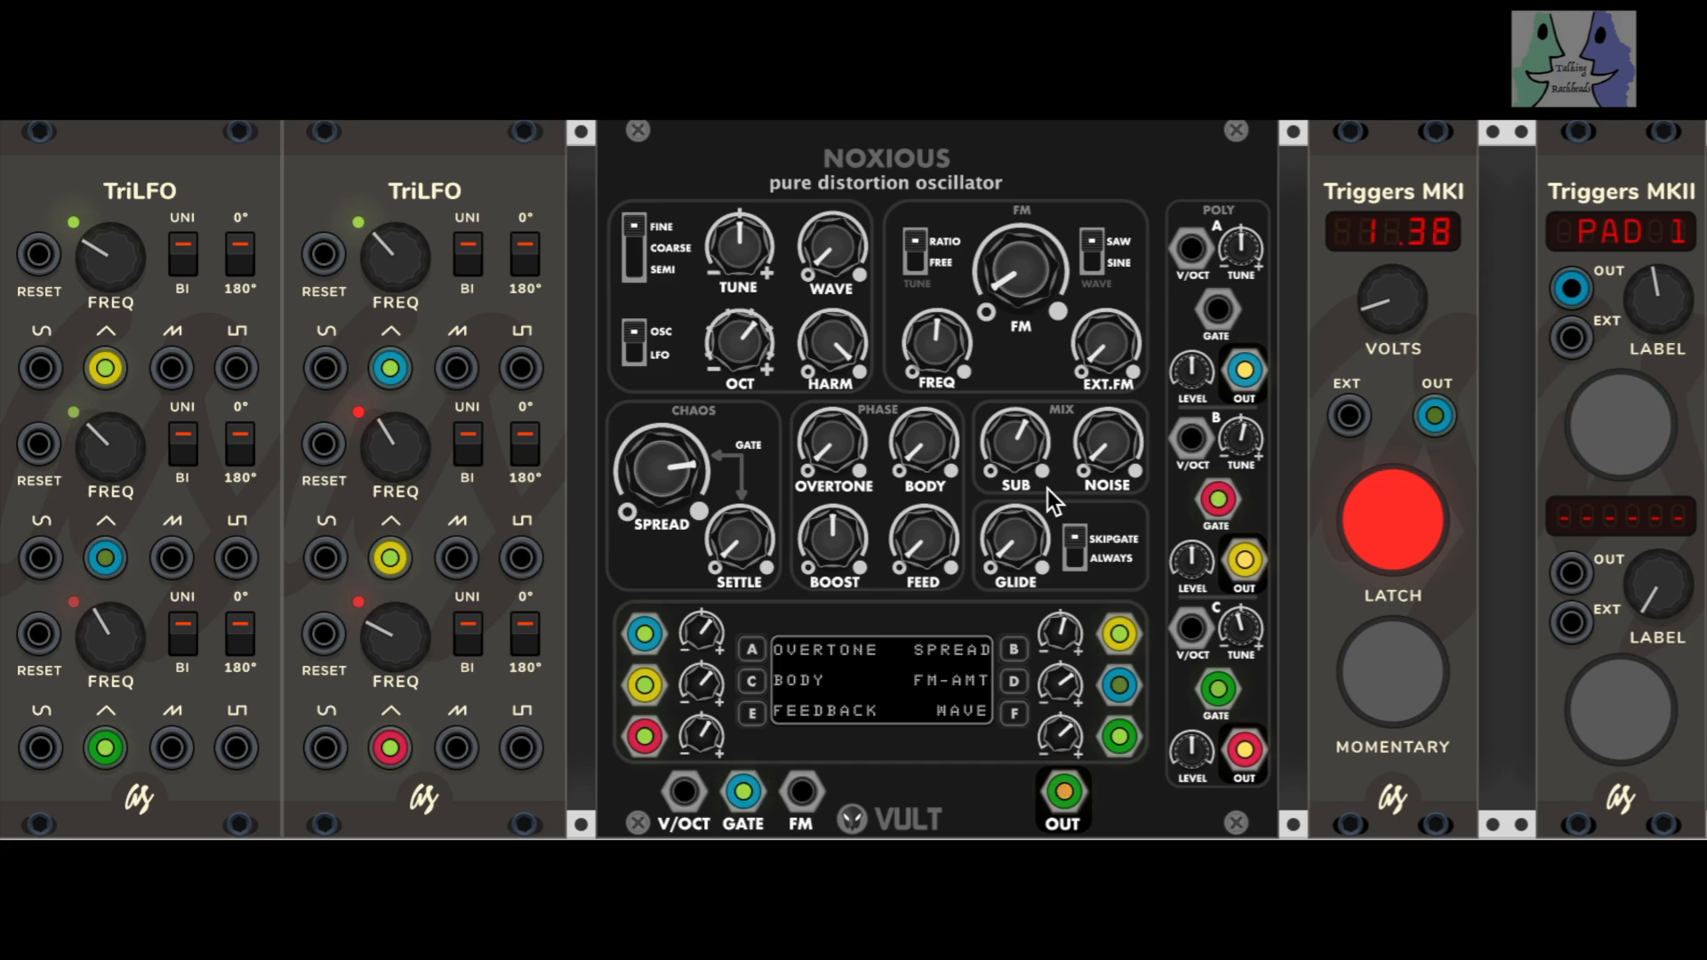
Step: Raise SETTLE to just under half, SUB to maximum and FEED to roughly 15 percent, and lower SPREAD to roughly 70 percent
{"action": "left_click_drag", "start_coordinate": [739, 539], "coordinate": [739, 506]}
{"action": "left_click_drag", "start_coordinate": [660, 469], "coordinate": [661, 460]}
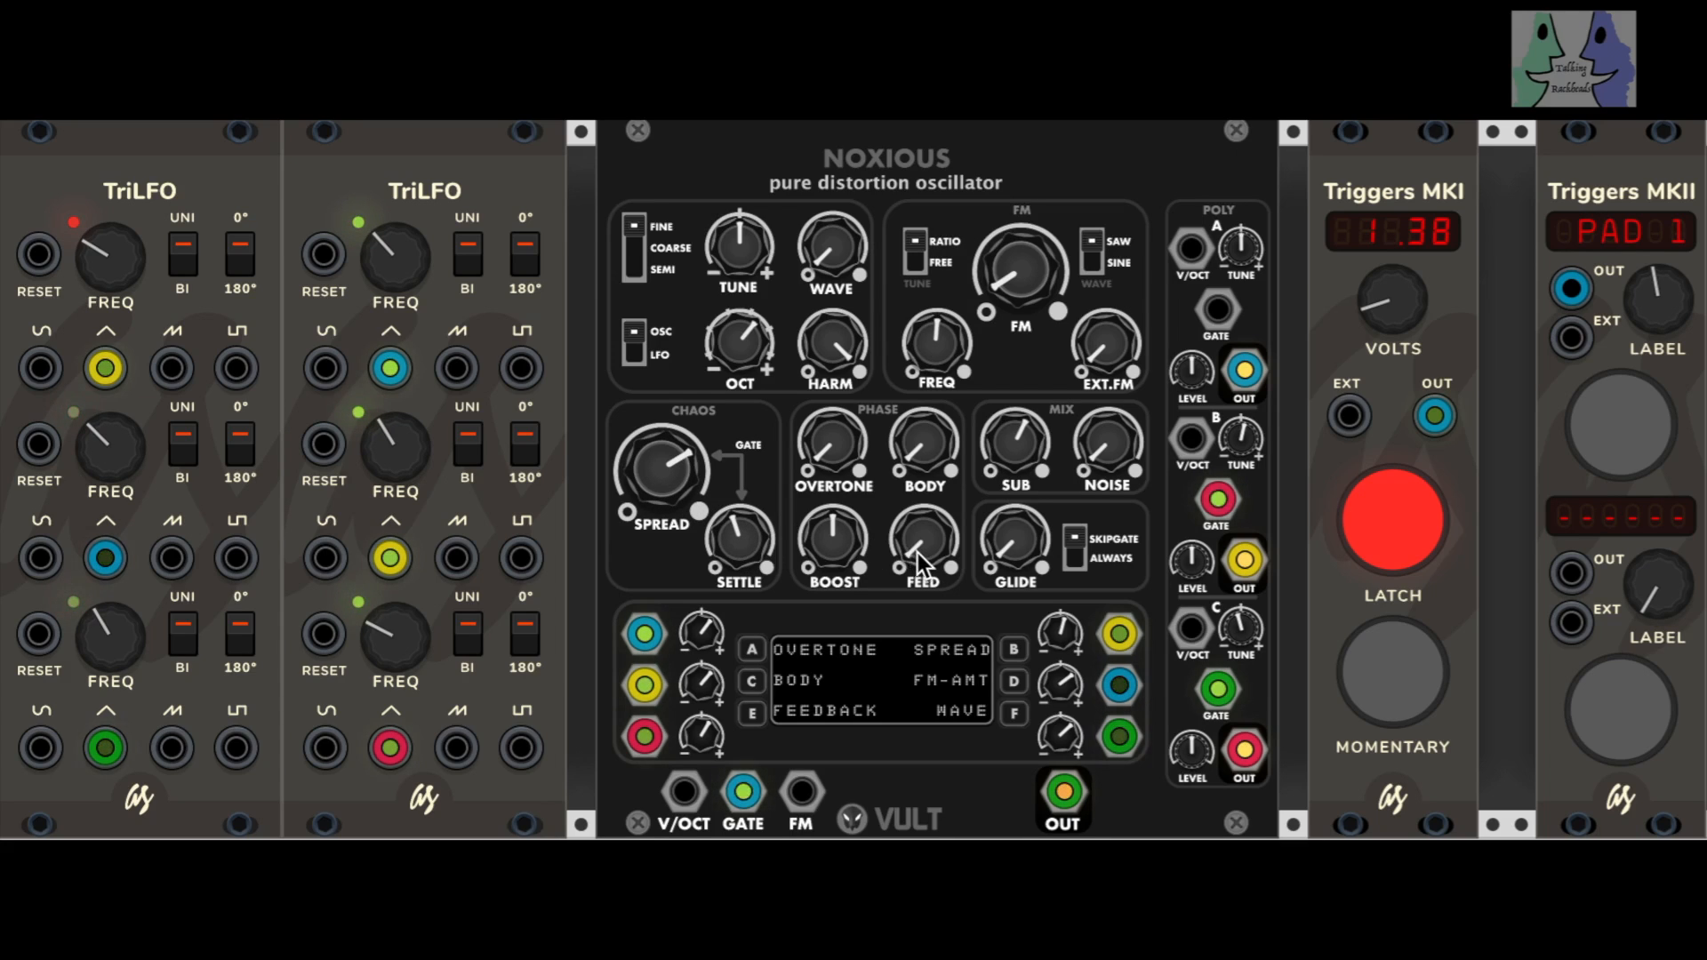
{"action": "left_click_drag", "start_coordinate": [1008, 446], "coordinate": [1008, 405]}
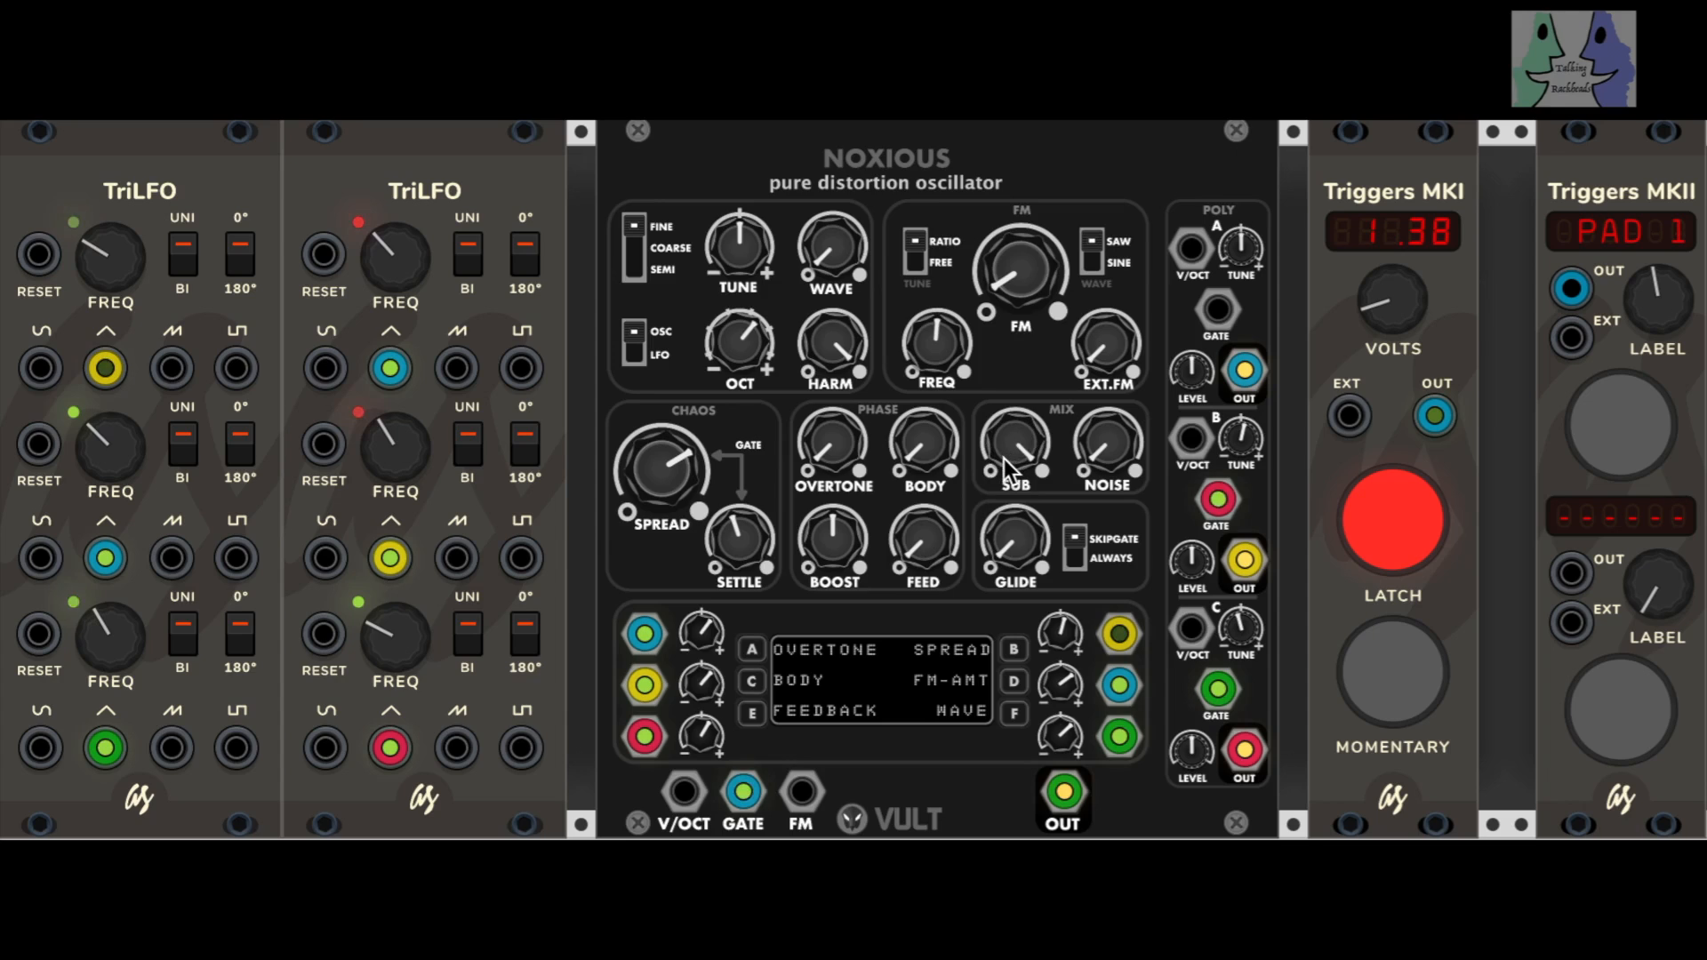
{"action": "left_click_drag", "start_coordinate": [923, 540], "coordinate": [923, 514]}
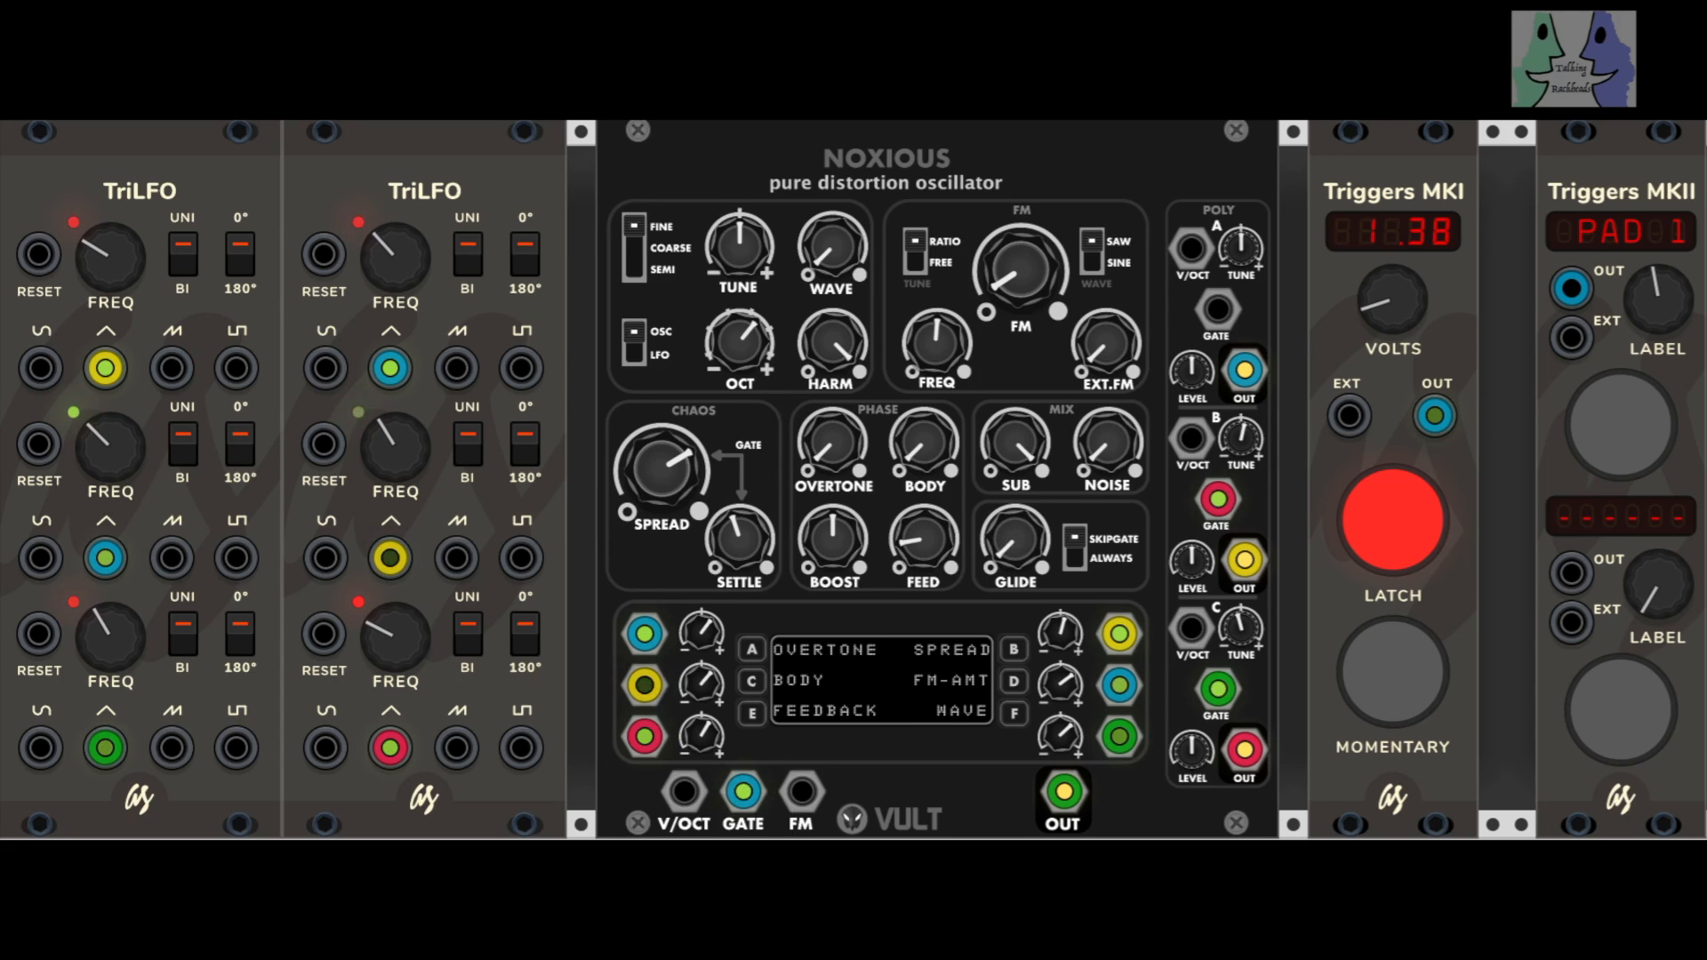
Step: Switch the FM tuning to FREE, sweep FREQ up to maximum and back to minimum, and raise FM to roughly 30 percent
{"action": "left_click_drag", "start_coordinate": [836, 342], "coordinate": [937, 364]}
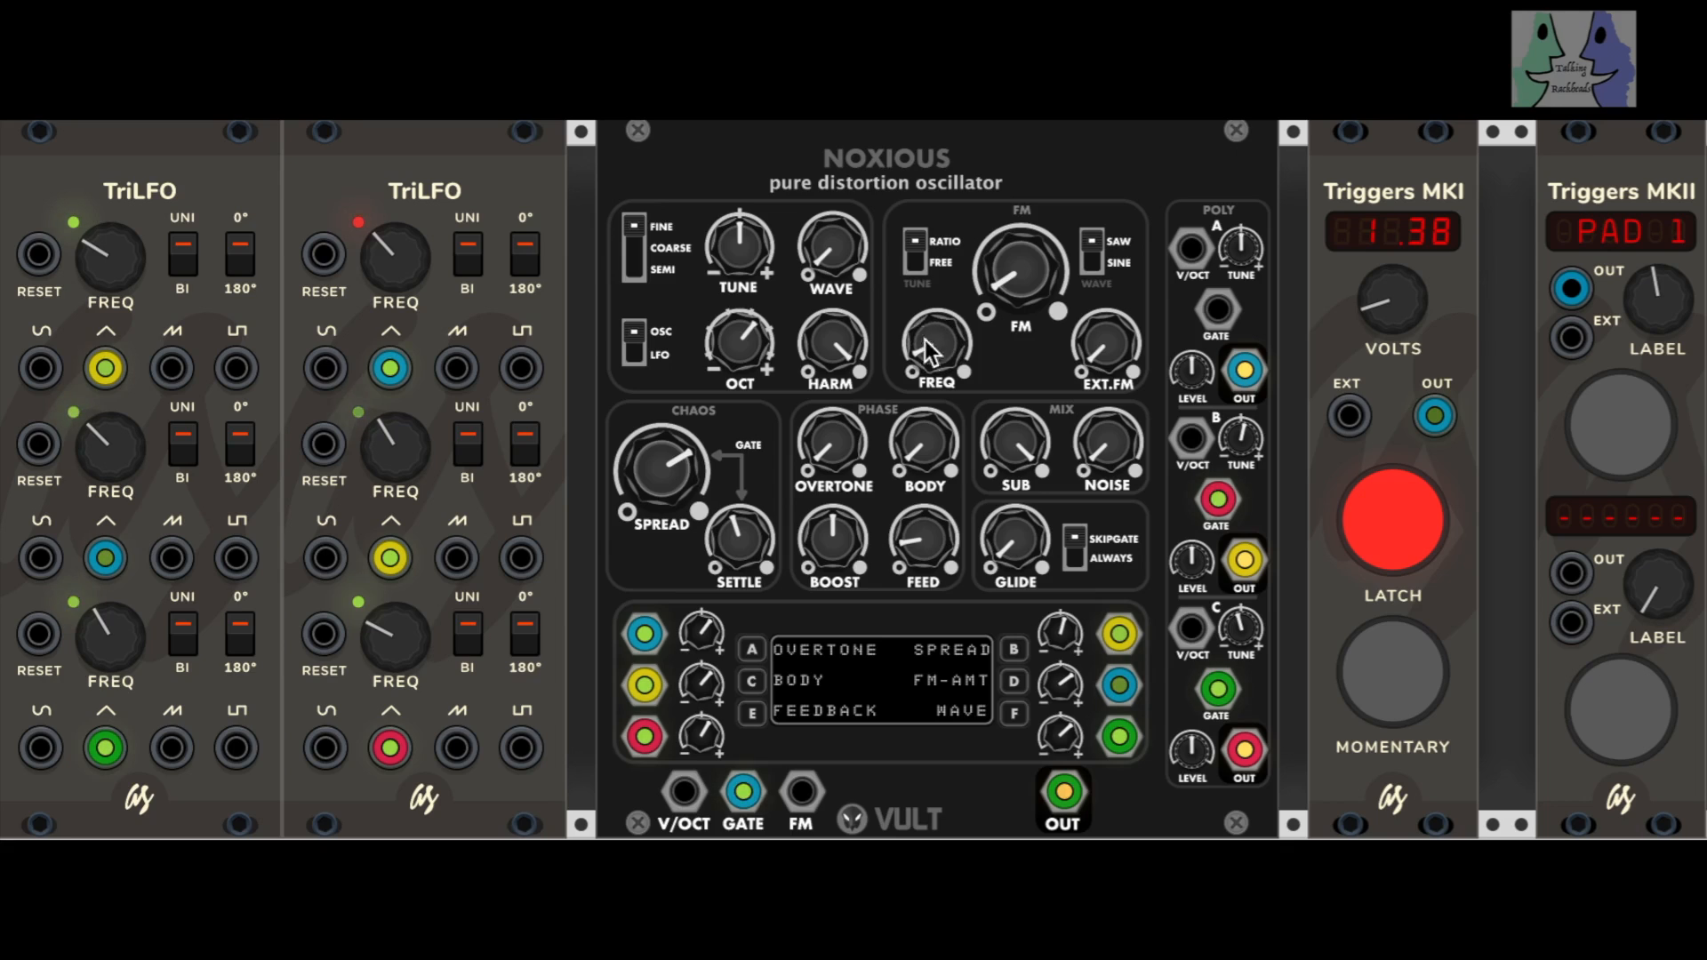
{"action": "left_click", "coordinate": [920, 269]}
{"action": "left_click_drag", "start_coordinate": [936, 351], "coordinate": [936, 316]}
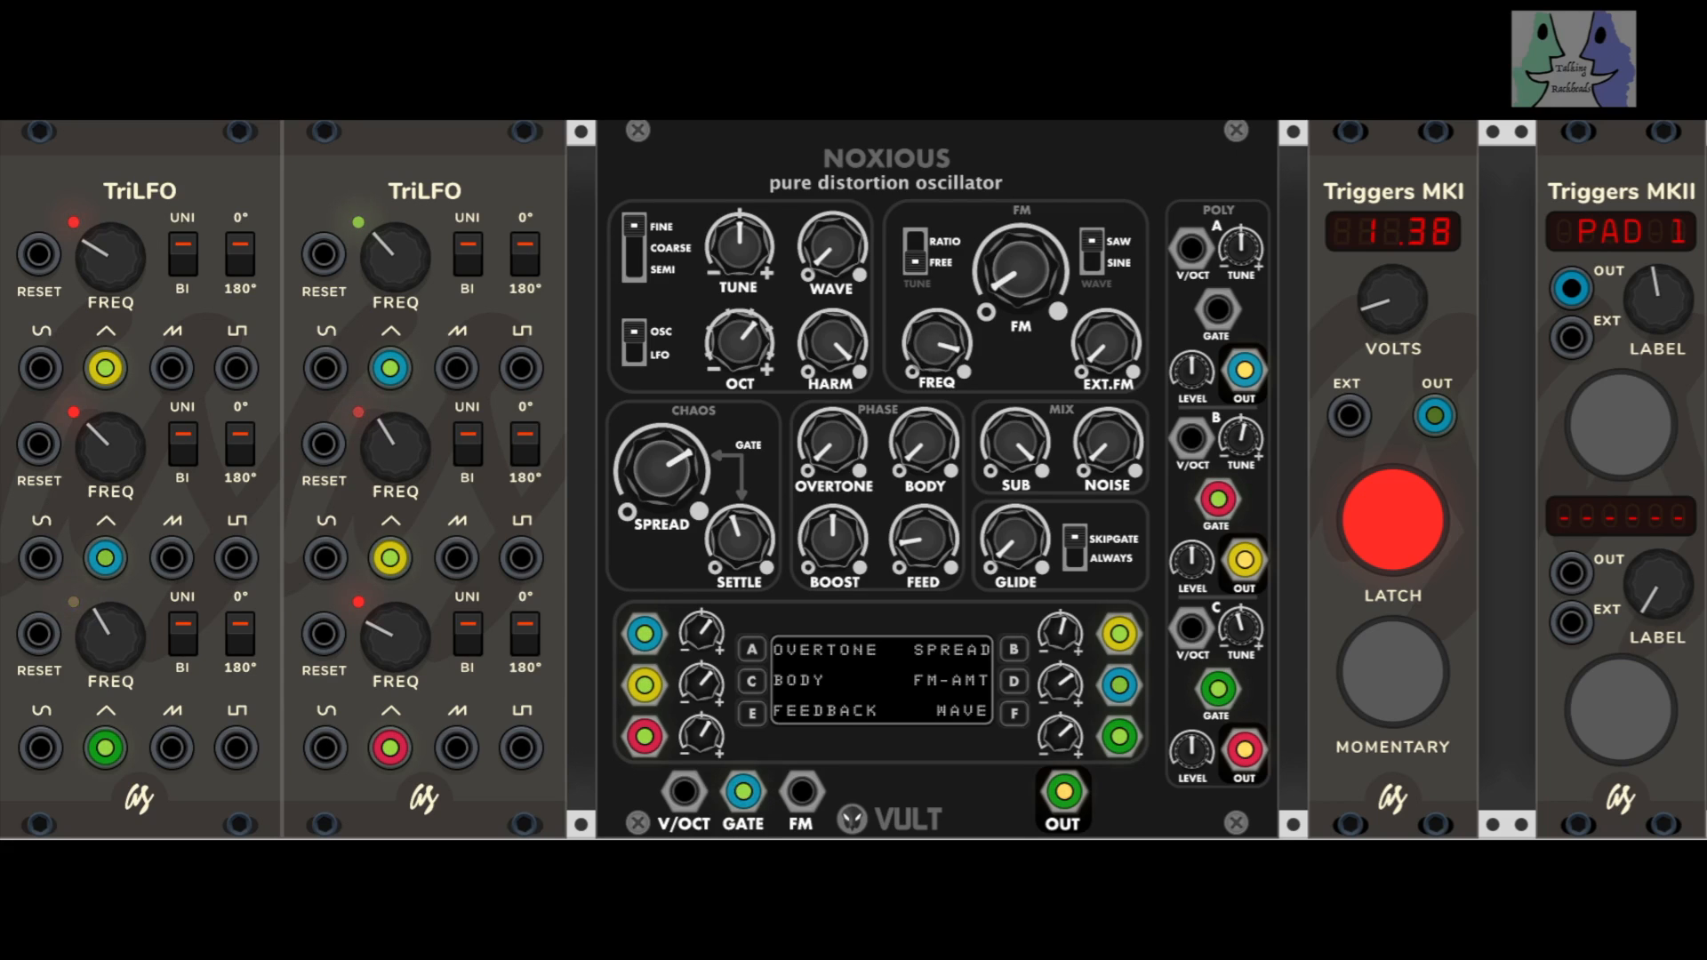
{"action": "left_click_drag", "start_coordinate": [936, 343], "coordinate": [936, 329]}
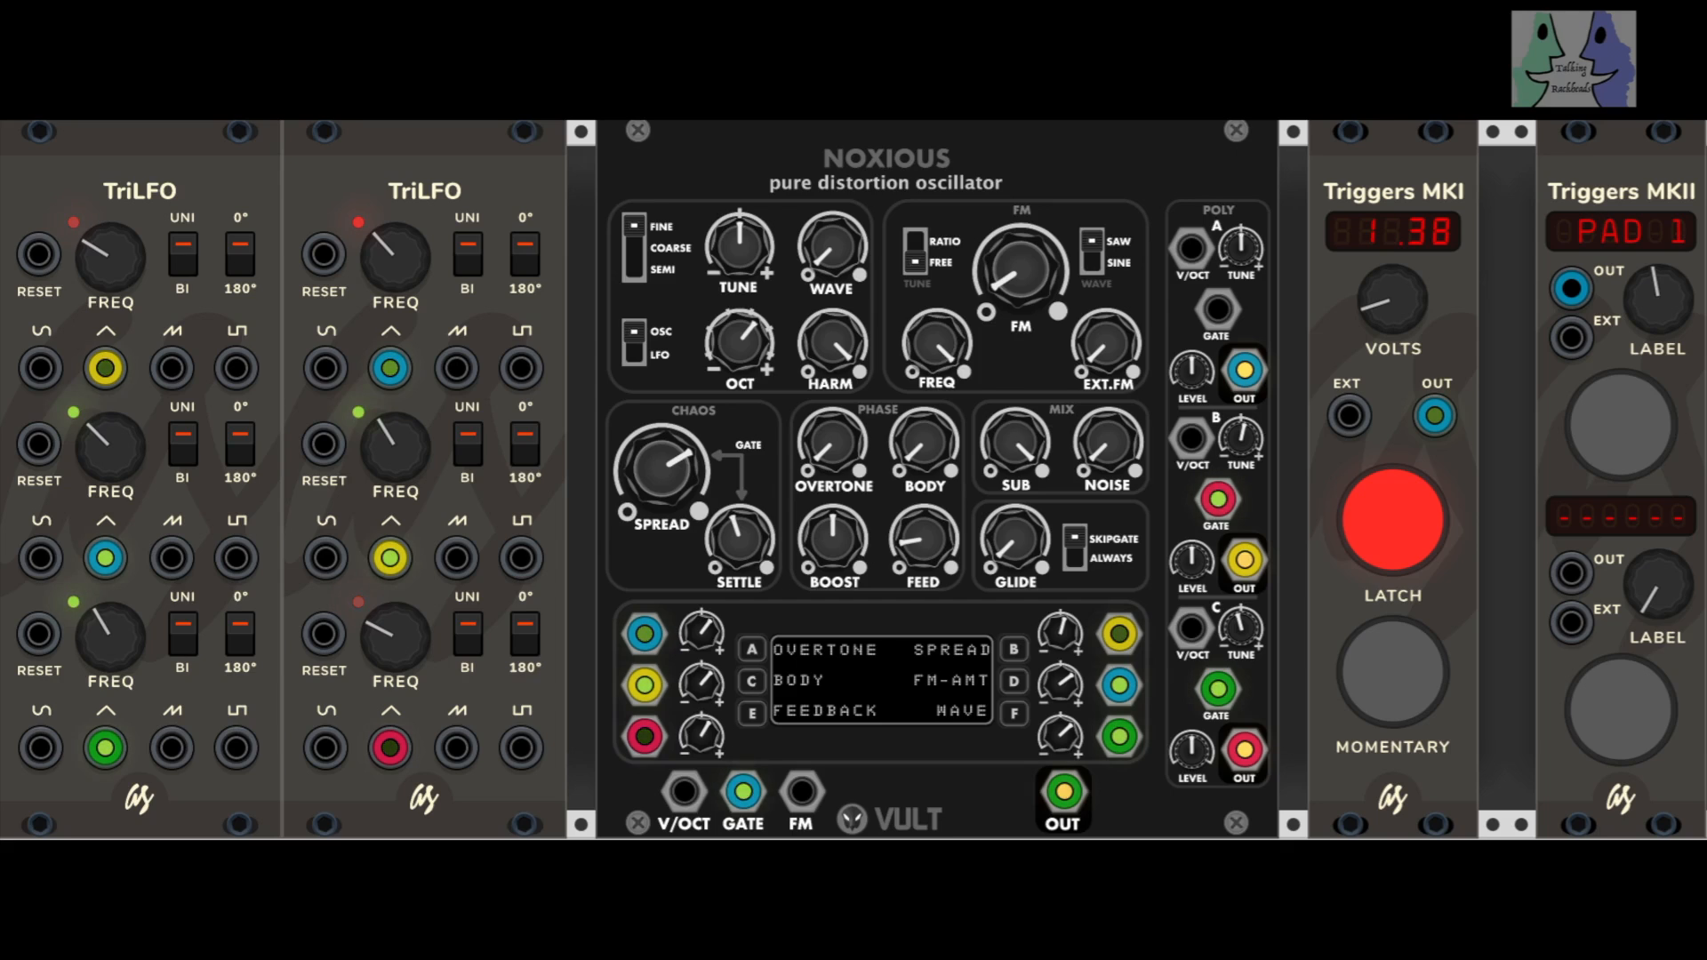
{"action": "left_click_drag", "start_coordinate": [1027, 285], "coordinate": [1027, 263]}
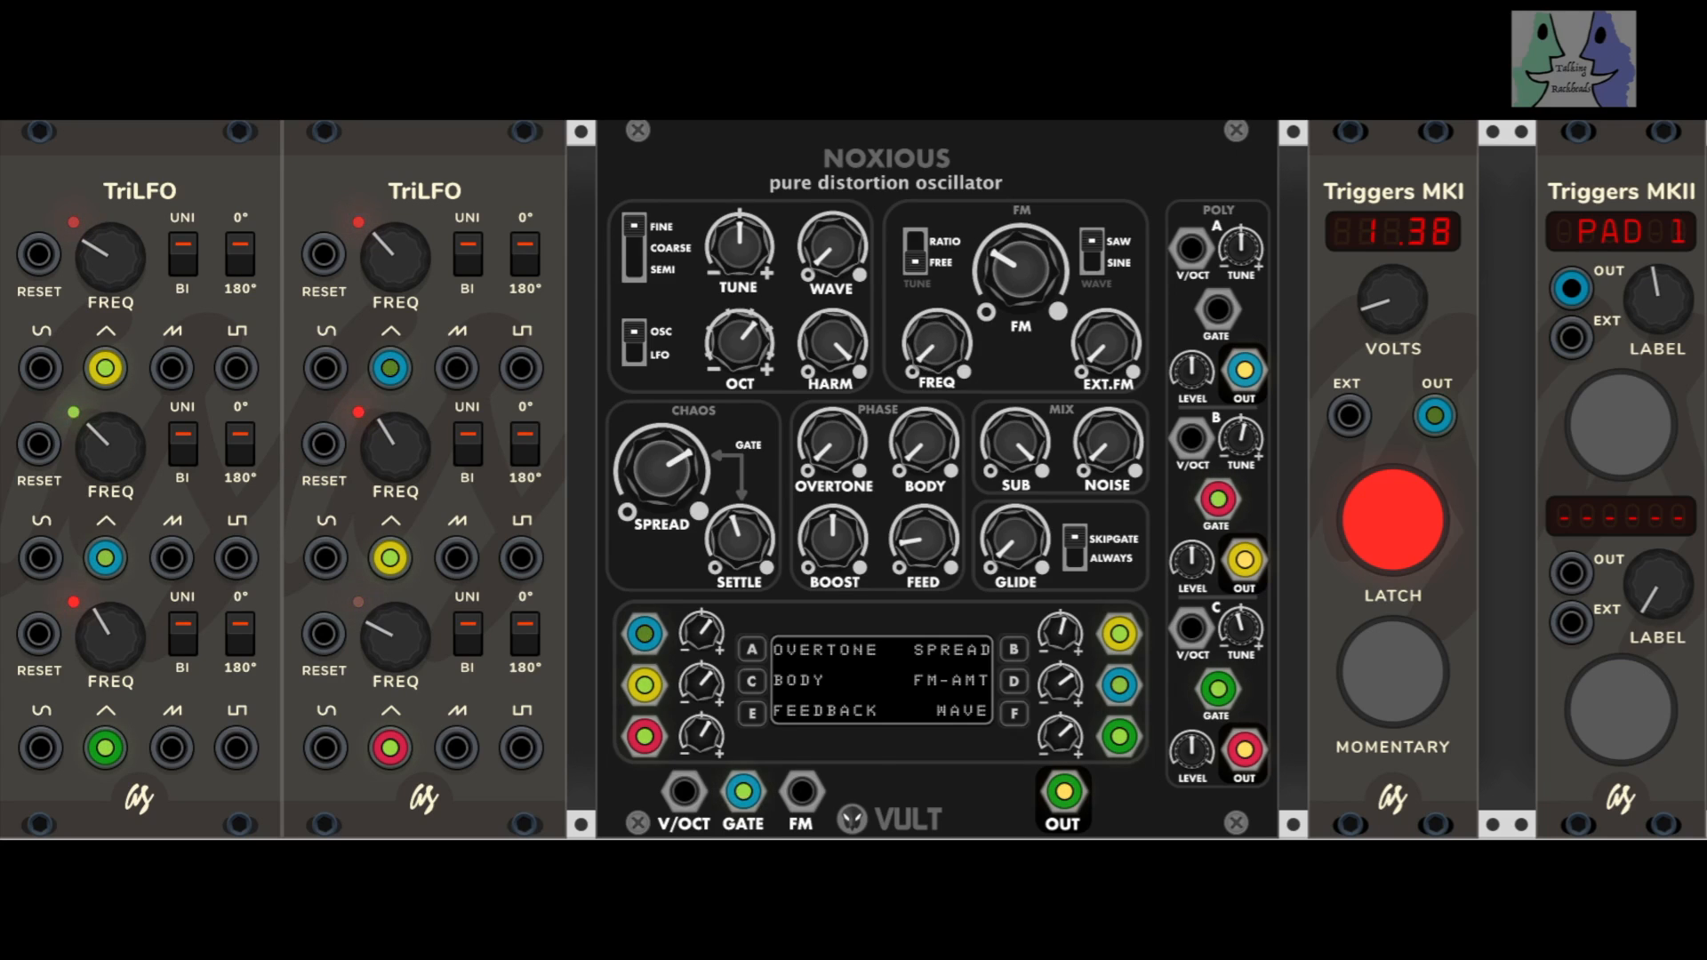
Step: Switch the FM wave to SINE and back to SAW while raising FM to roughly 60 percent
{"action": "left_click", "coordinate": [1091, 267]}
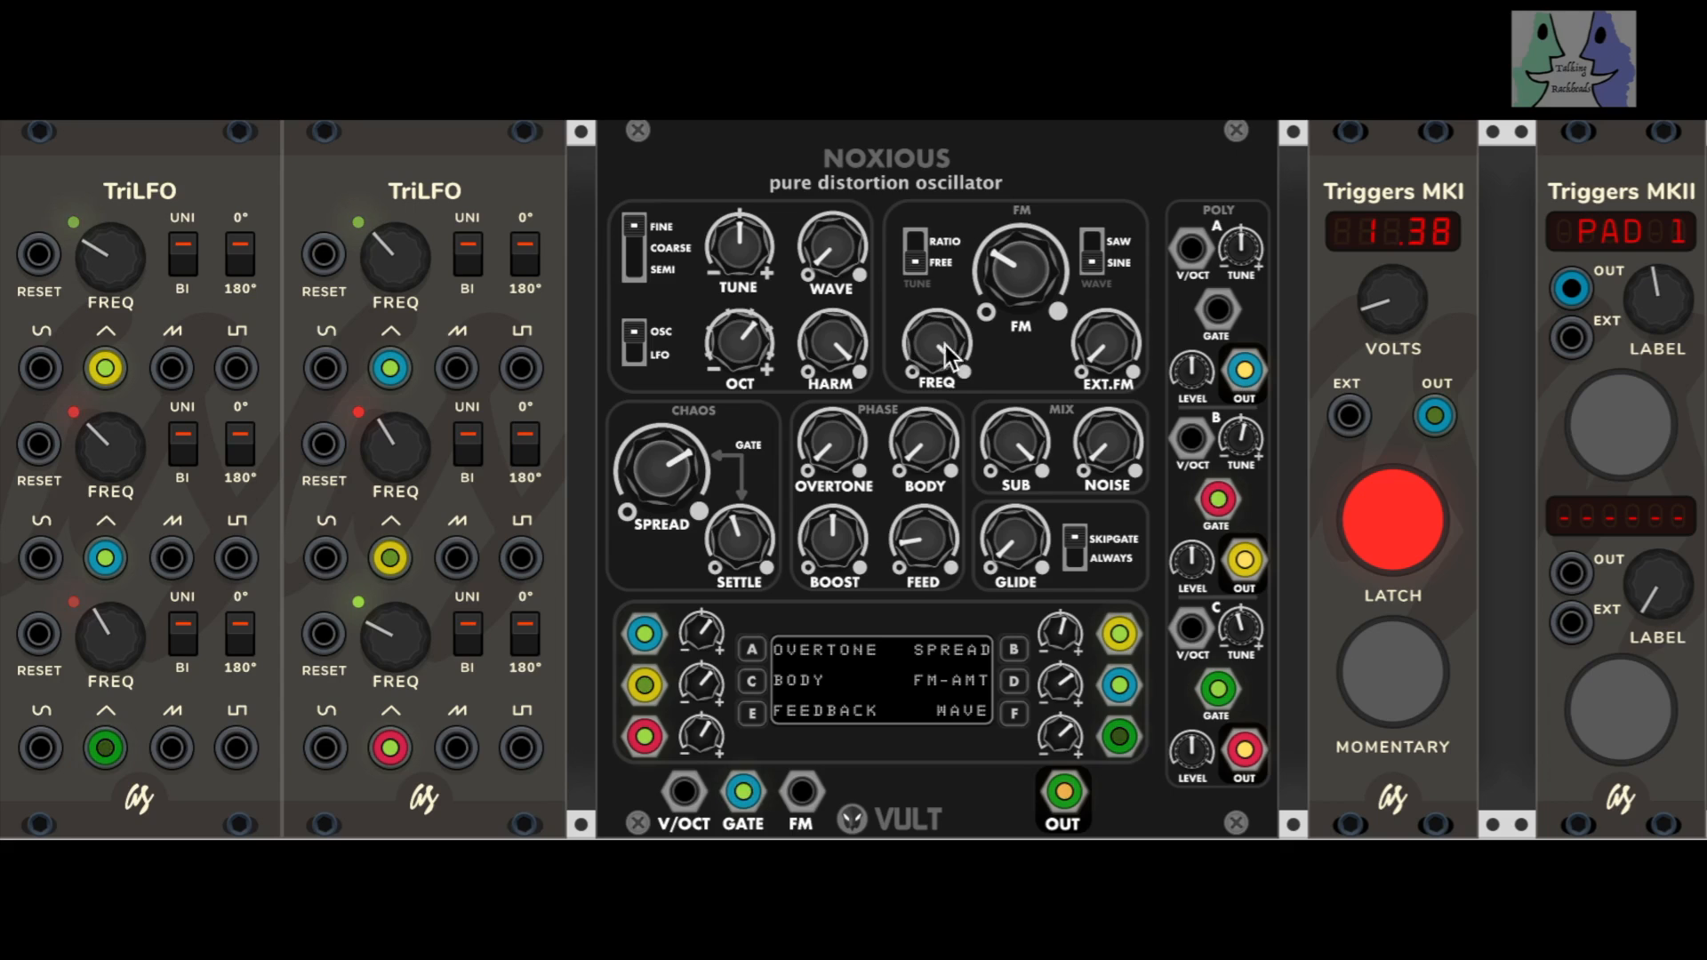
{"action": "left_click_drag", "start_coordinate": [1020, 277], "coordinate": [1020, 217]}
{"action": "left_click", "coordinate": [1091, 243]}
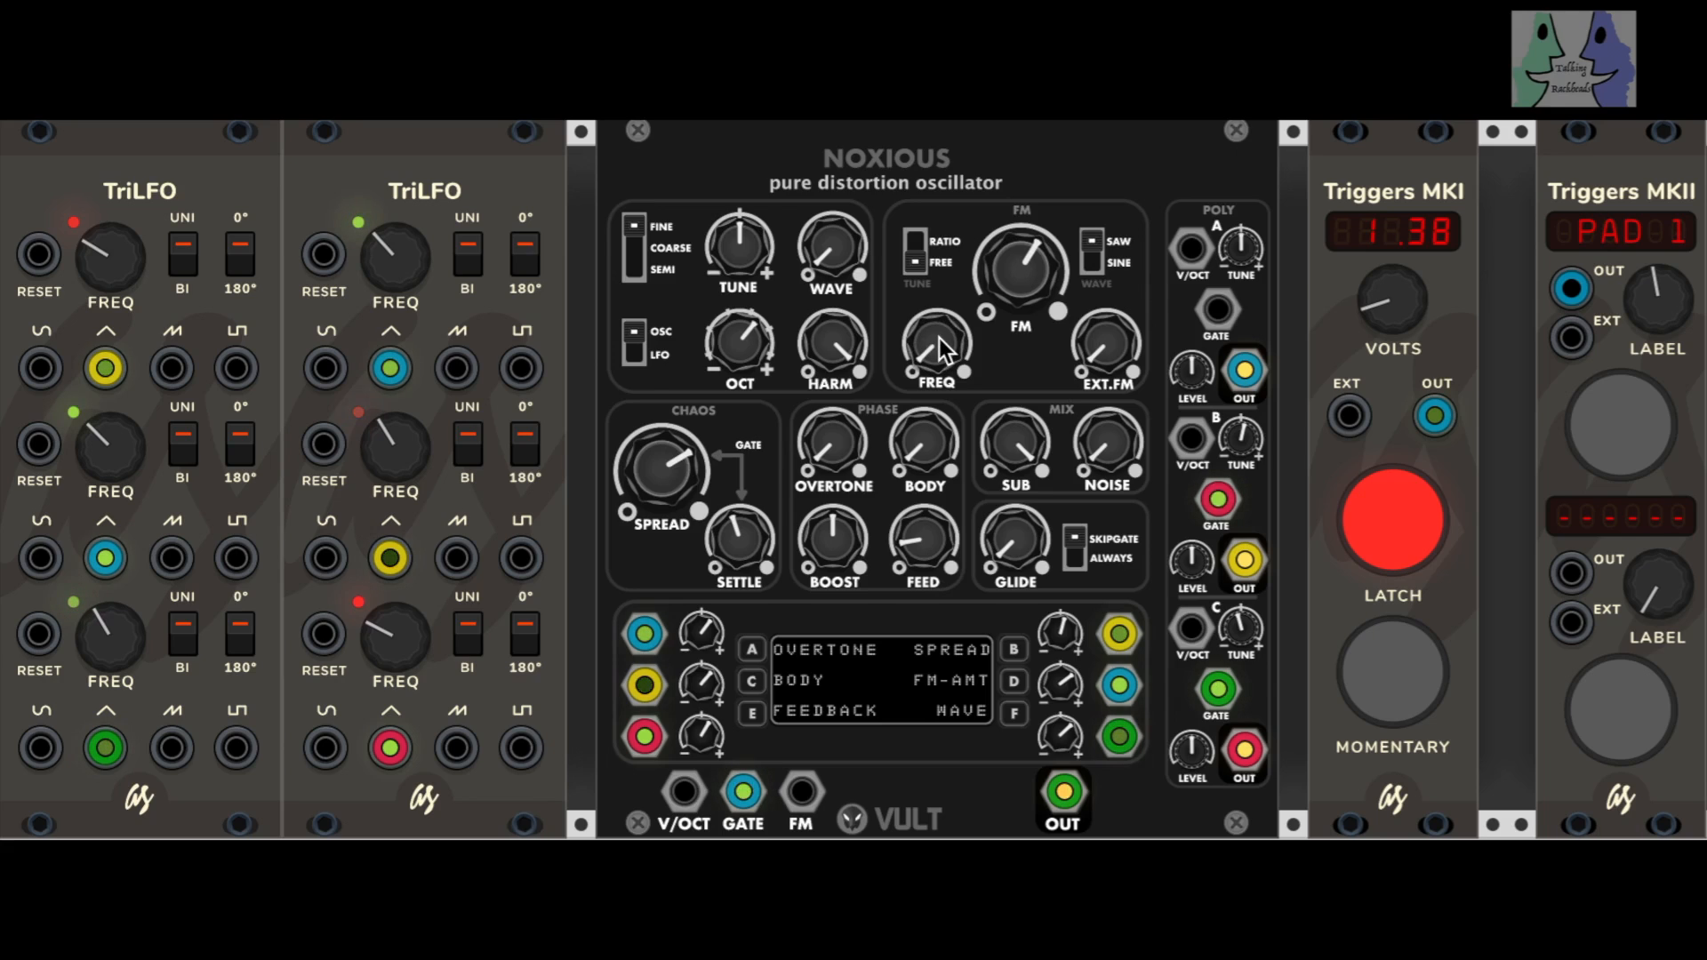
Step: Lower SPREAD to about a quarter and raise SETTLE, BOOST and OCT to roughly 80 percent
{"action": "mouse_move", "coordinate": [693, 431]}
{"action": "left_mouse_down"}
{"action": "mouse_move", "coordinate": [692, 398]}
{"action": "mouse_move", "coordinate": [692, 417]}
{"action": "left_mouse_up"}
{"action": "mouse_move", "coordinate": [712, 524]}
{"action": "left_mouse_down"}
{"action": "mouse_move", "coordinate": [711, 453]}
{"action": "mouse_move", "coordinate": [648, 533]}
{"action": "mouse_move", "coordinate": [649, 615]}
{"action": "mouse_move", "coordinate": [727, 578]}
{"action": "mouse_move", "coordinate": [727, 519]}
{"action": "left_mouse_up"}
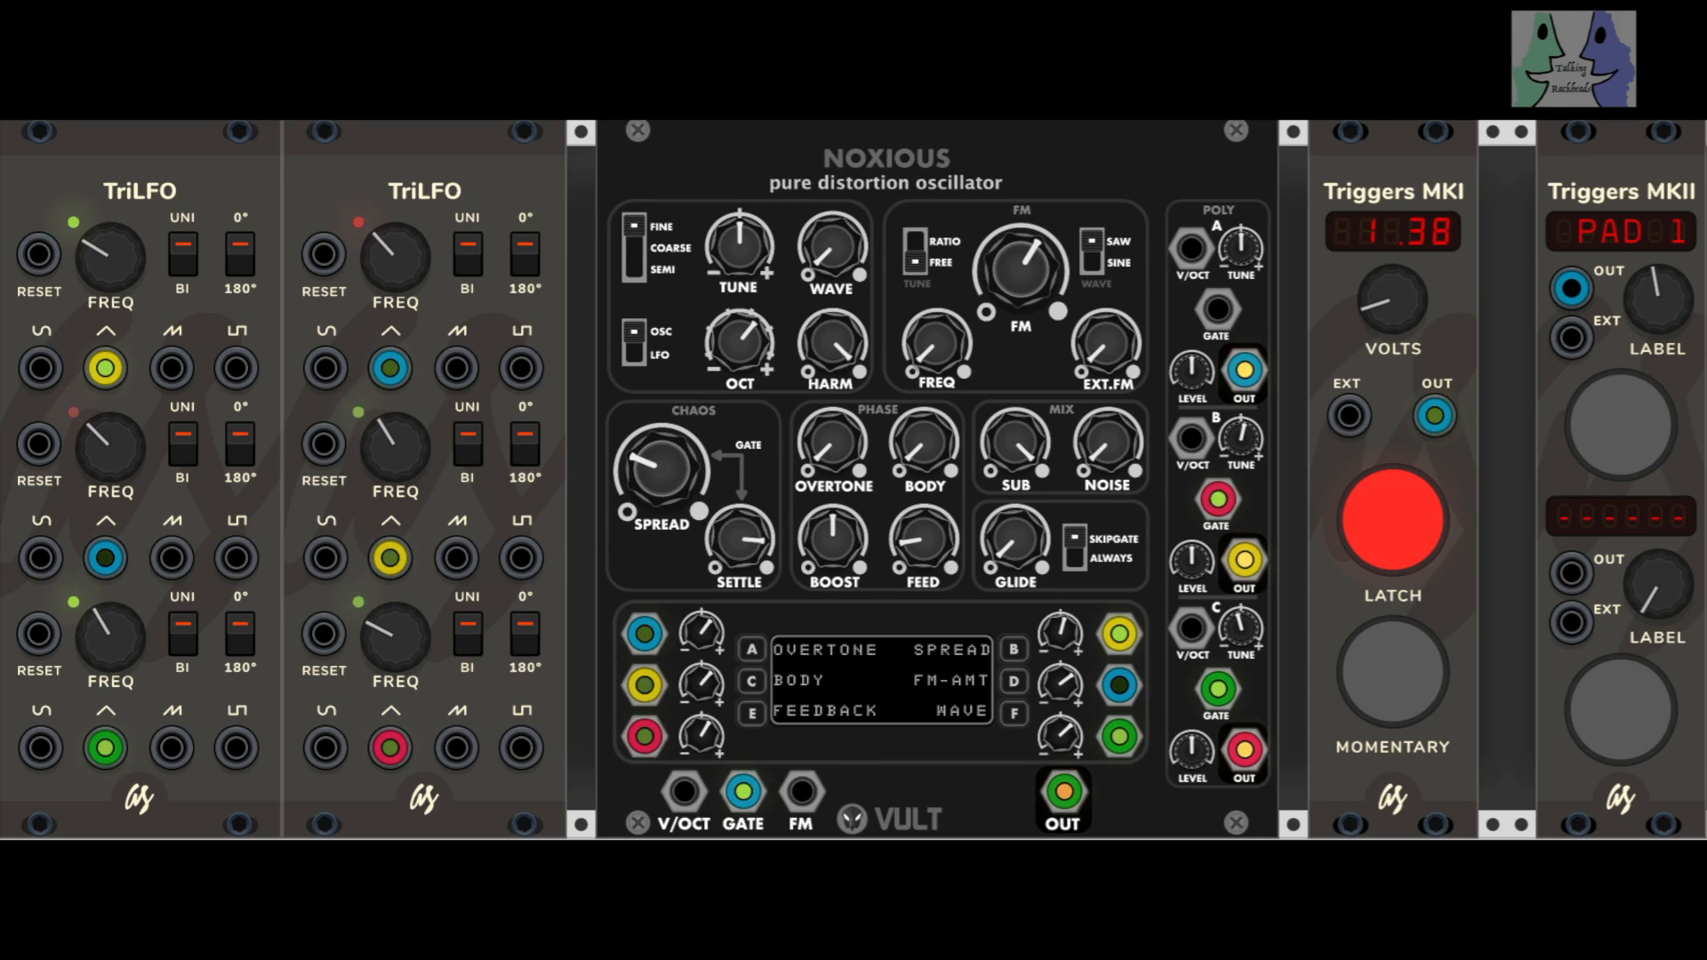
{"action": "left_click_drag", "start_coordinate": [833, 538], "coordinate": [833, 496]}
{"action": "left_click_drag", "start_coordinate": [742, 354], "coordinate": [743, 338]}
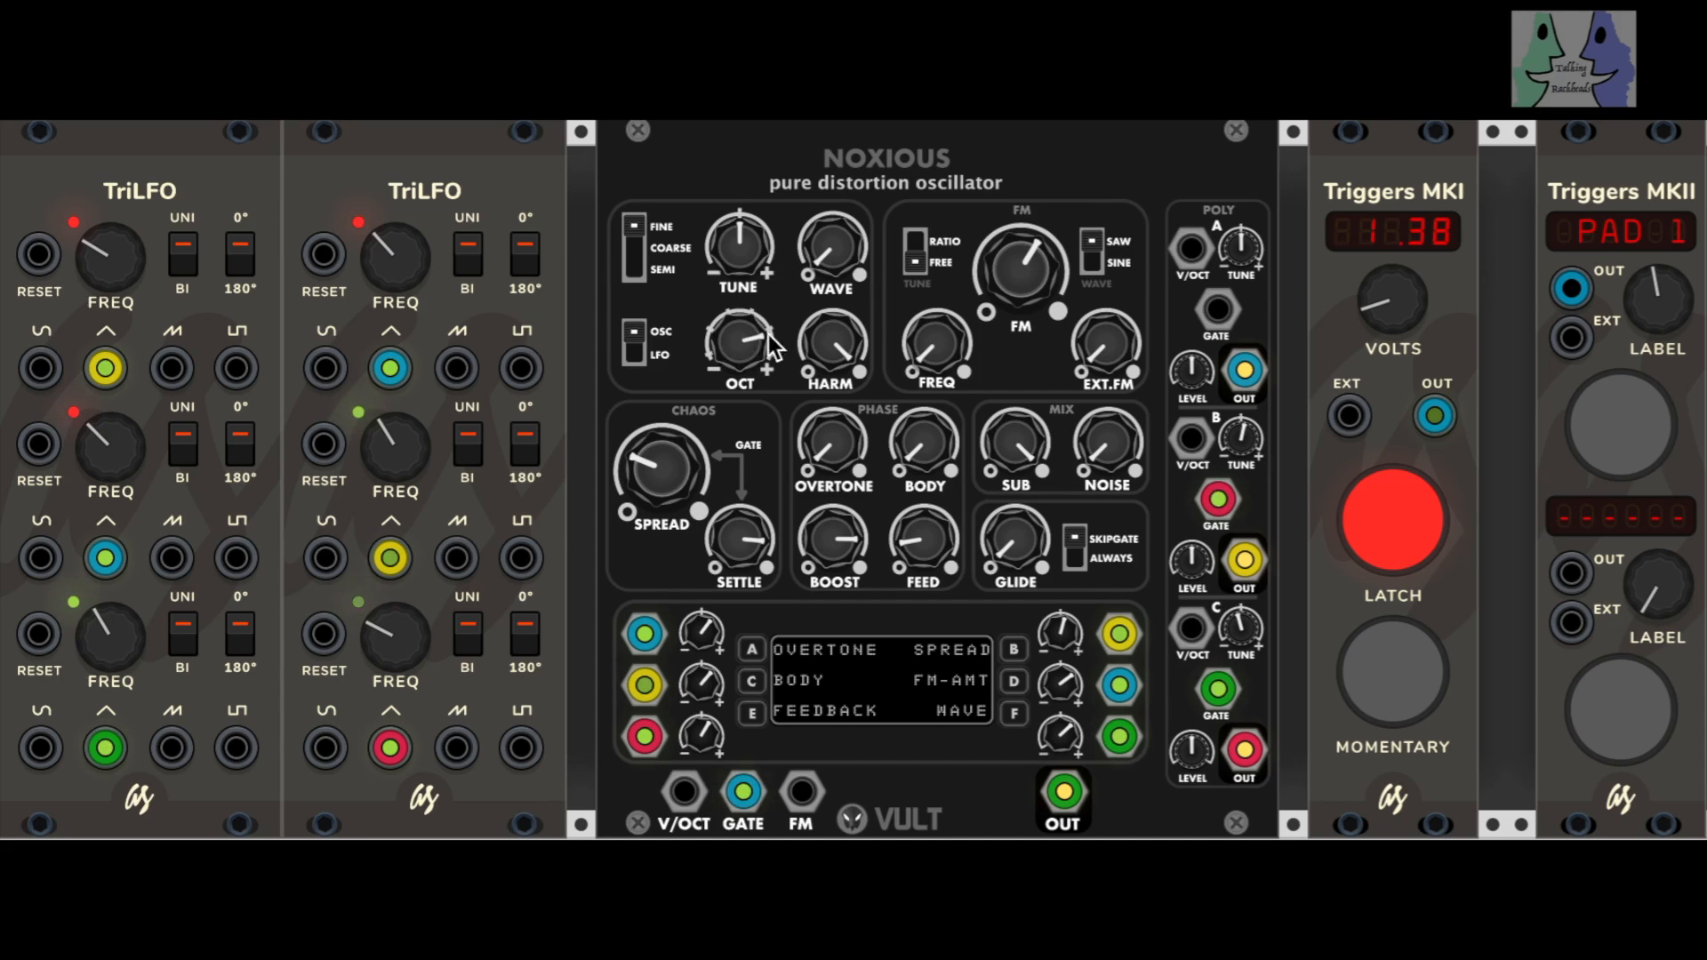
Step: Raise FM to roughly 70 percent and FREQ to maximum, with the FM tuning set to RATIO
{"action": "left_click_drag", "start_coordinate": [1013, 300], "coordinate": [1013, 267]}
{"action": "left_click_drag", "start_coordinate": [941, 357], "coordinate": [932, 274]}
{"action": "left_click", "coordinate": [920, 244]}
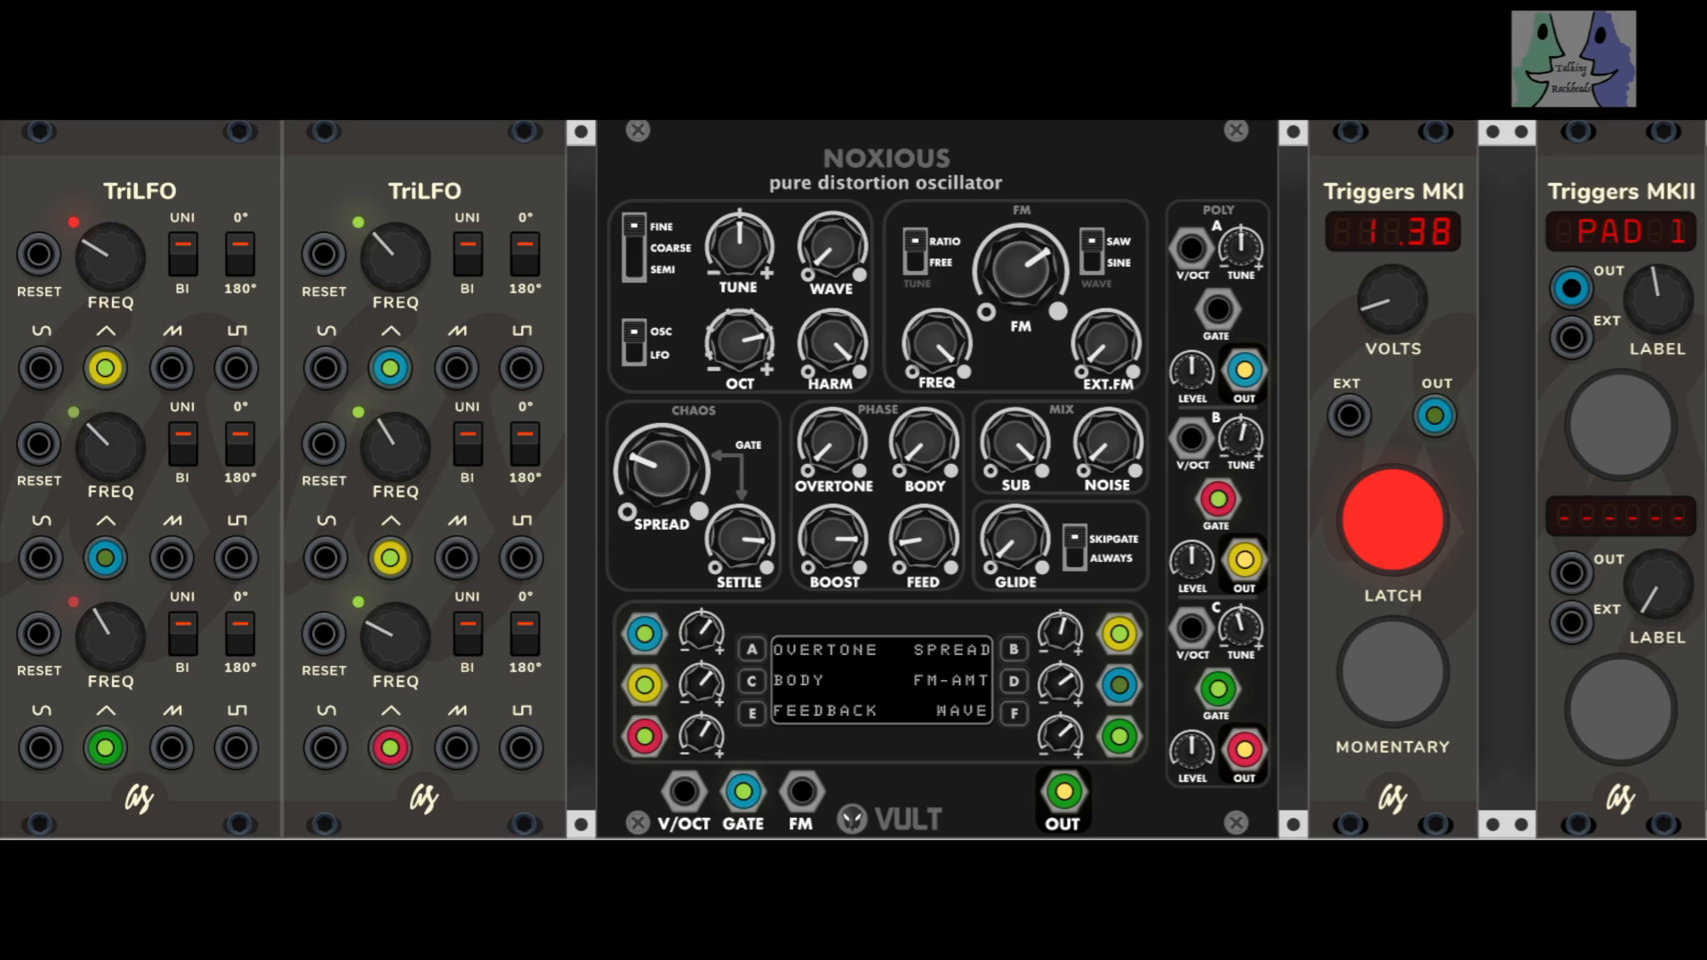
Step: Return the FM tuning to FREE with FREQ at minimum, and set the trigger voltage to 0.00
{"action": "left_click", "coordinate": [914, 252]}
{"action": "left_click_drag", "start_coordinate": [938, 351], "coordinate": [938, 397]}
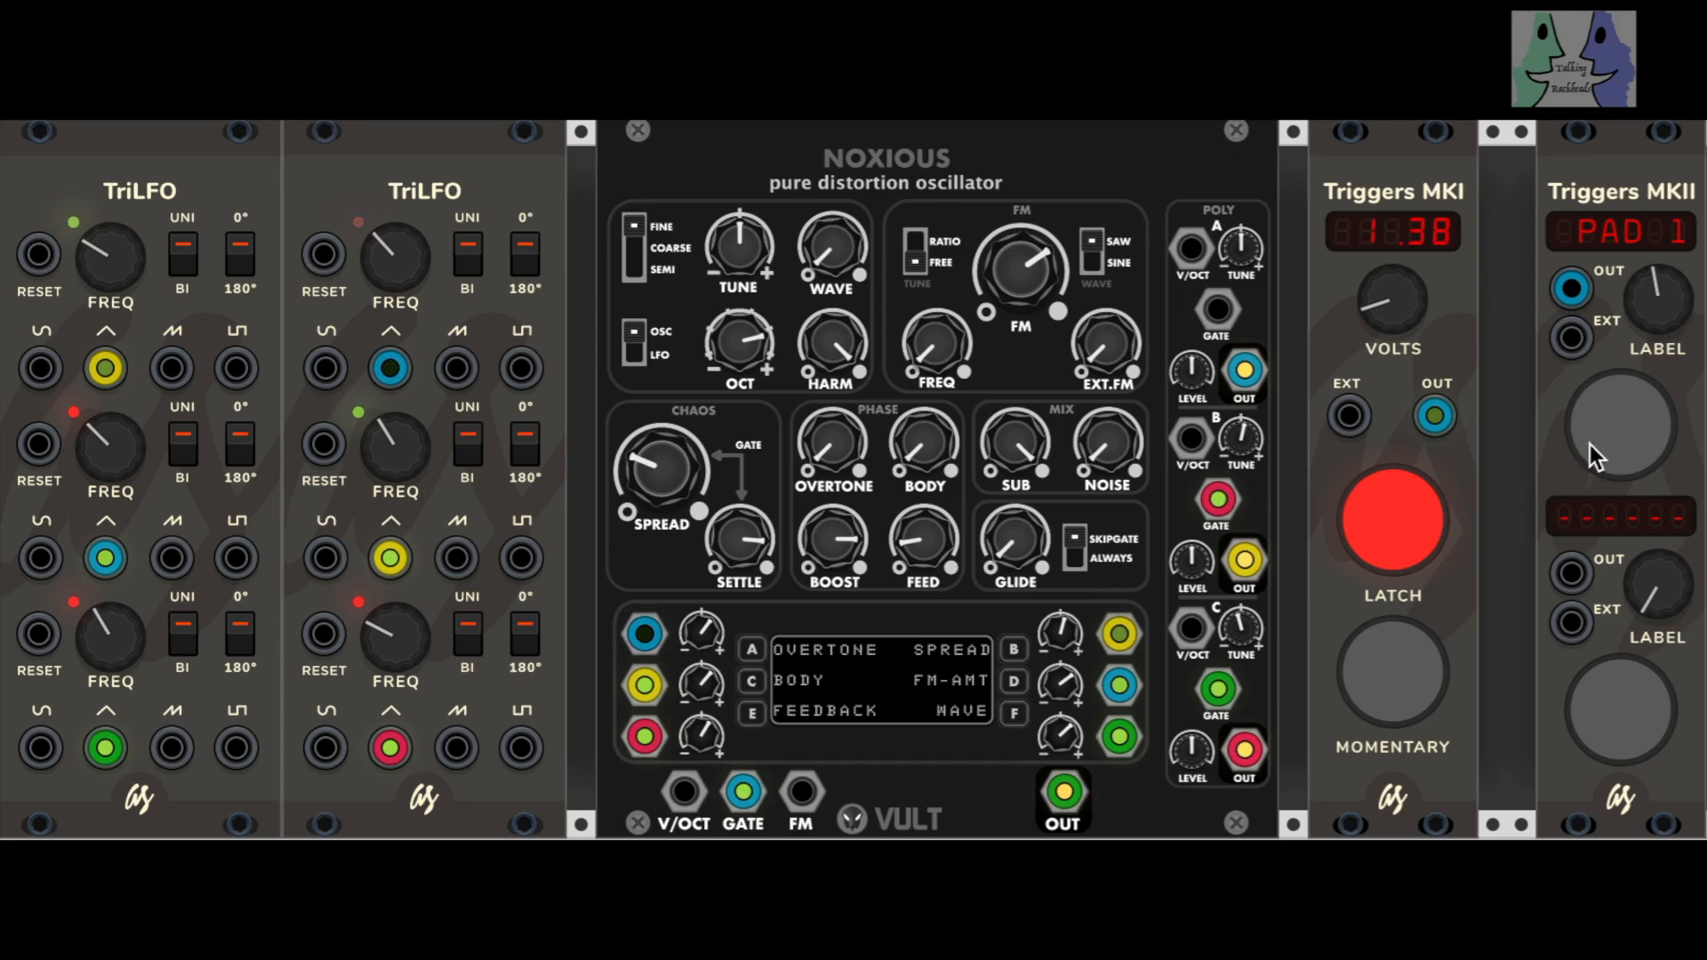
{"action": "left_click_drag", "start_coordinate": [1385, 311], "coordinate": [1385, 336]}
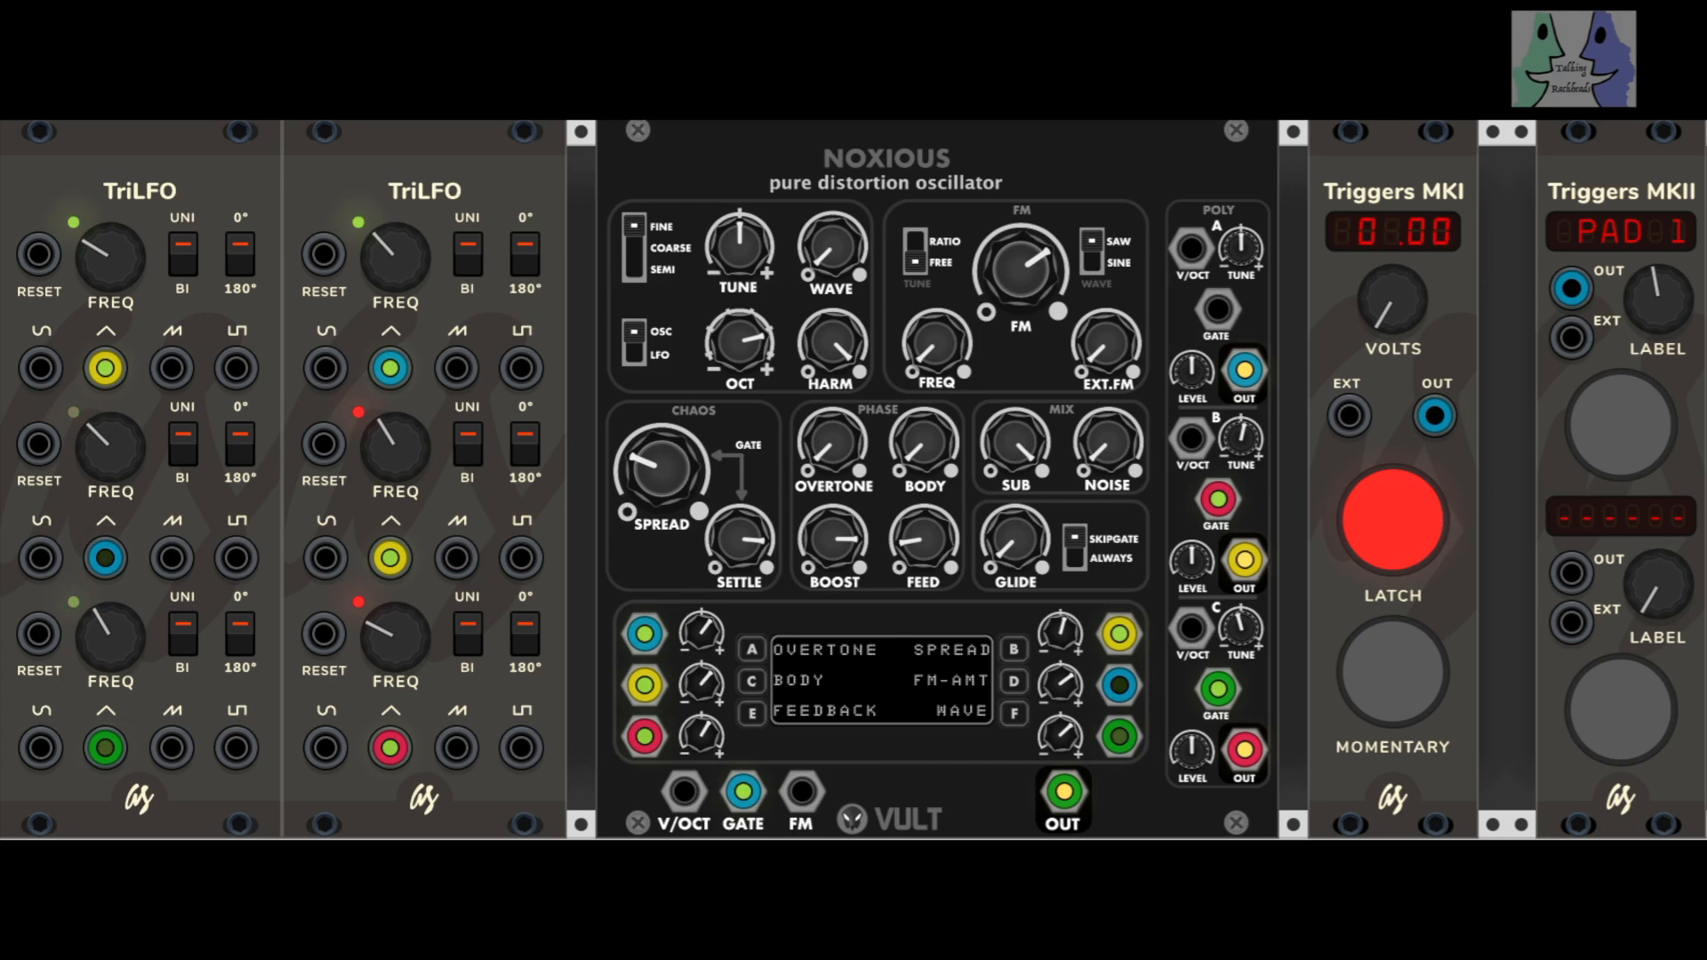
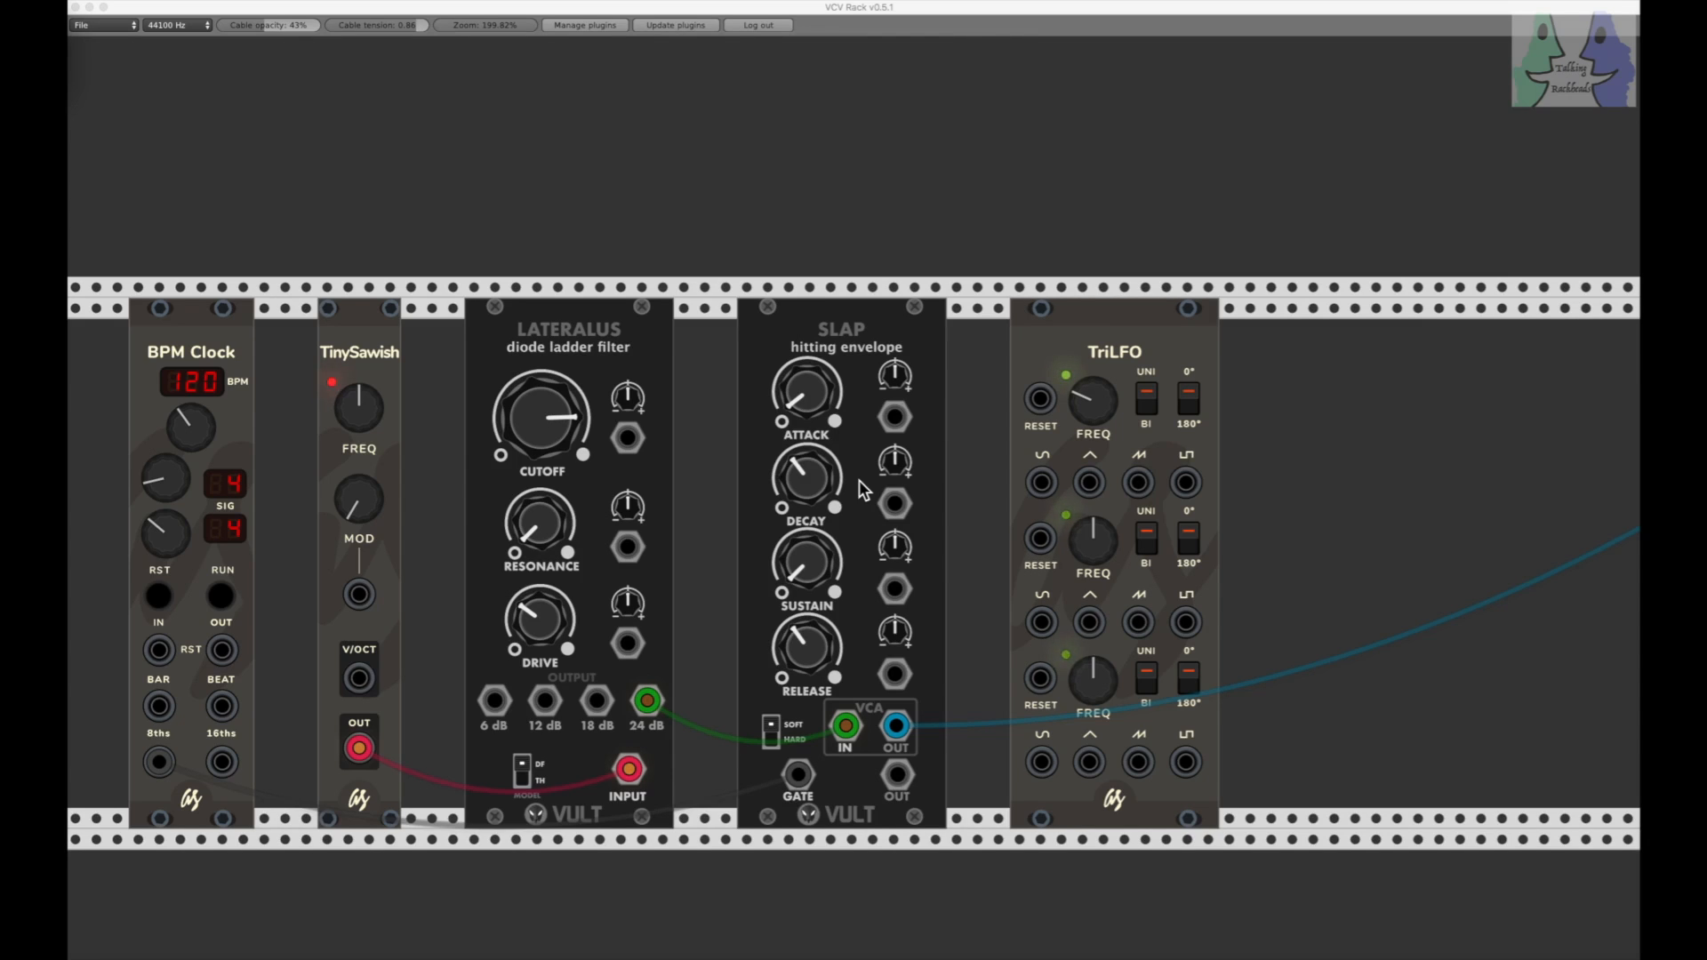
Step: Play the clocked patch briefly, and patch the first TriLFO's triangle output into the TinySawish MOD input
{"action": "left_click", "coordinate": [222, 597]}
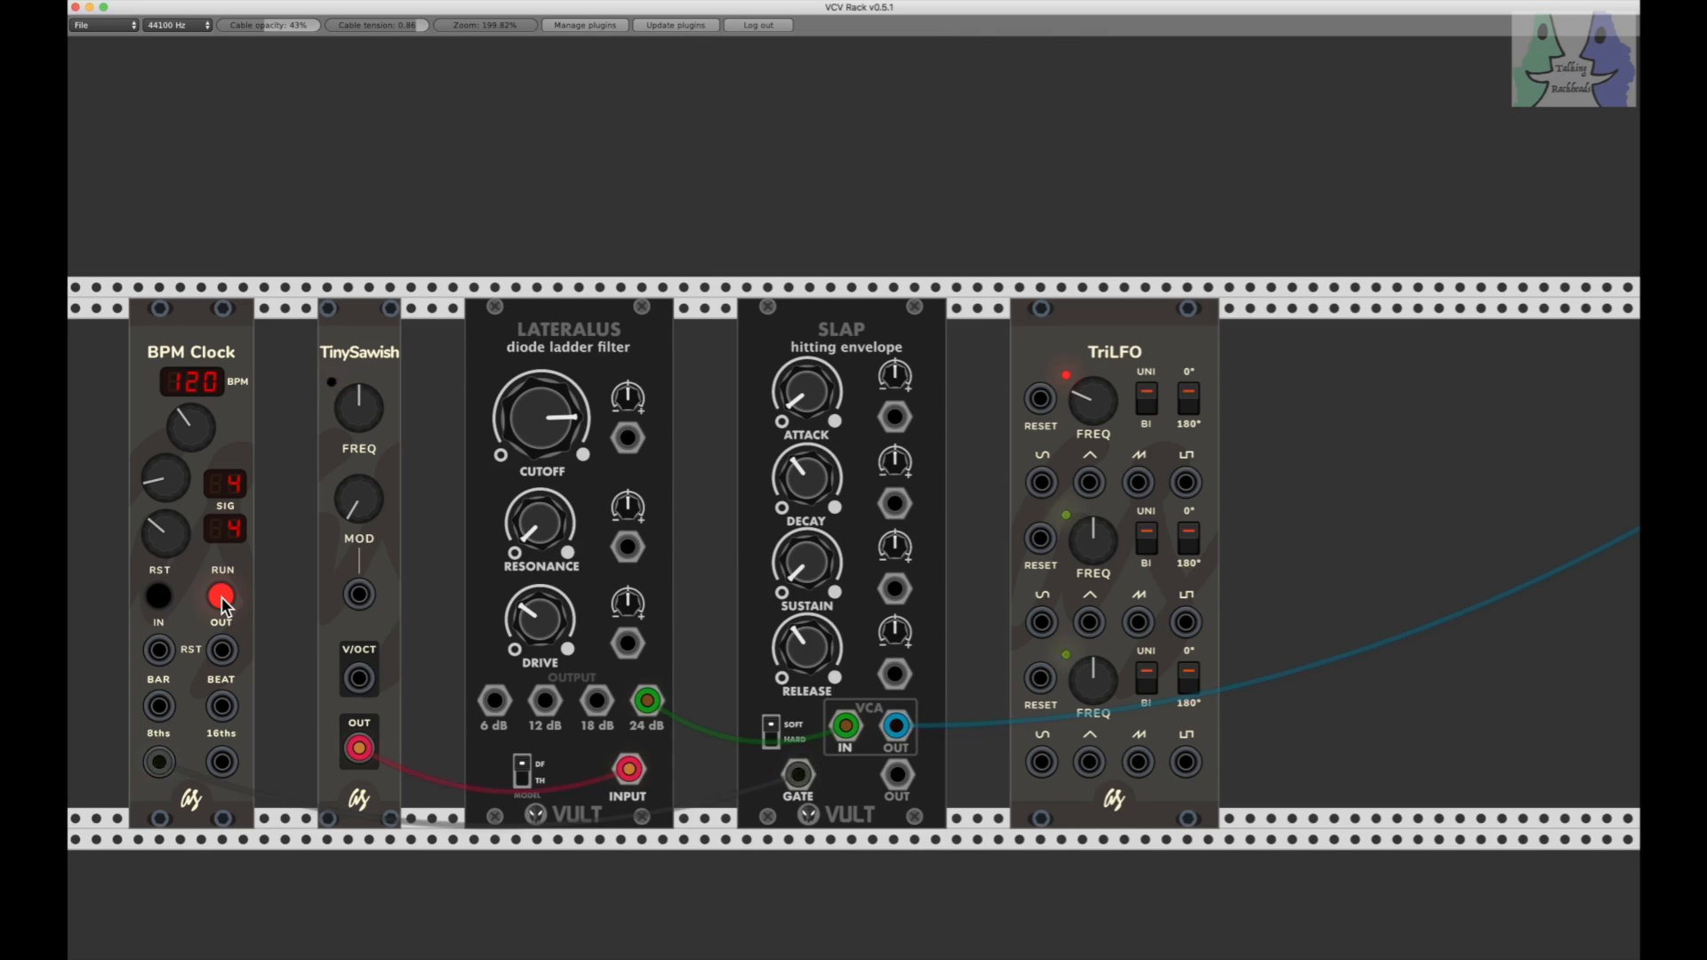
{"action": "left_click", "coordinate": [221, 598]}
{"action": "left_click_drag", "start_coordinate": [1092, 487], "coordinate": [362, 594]}
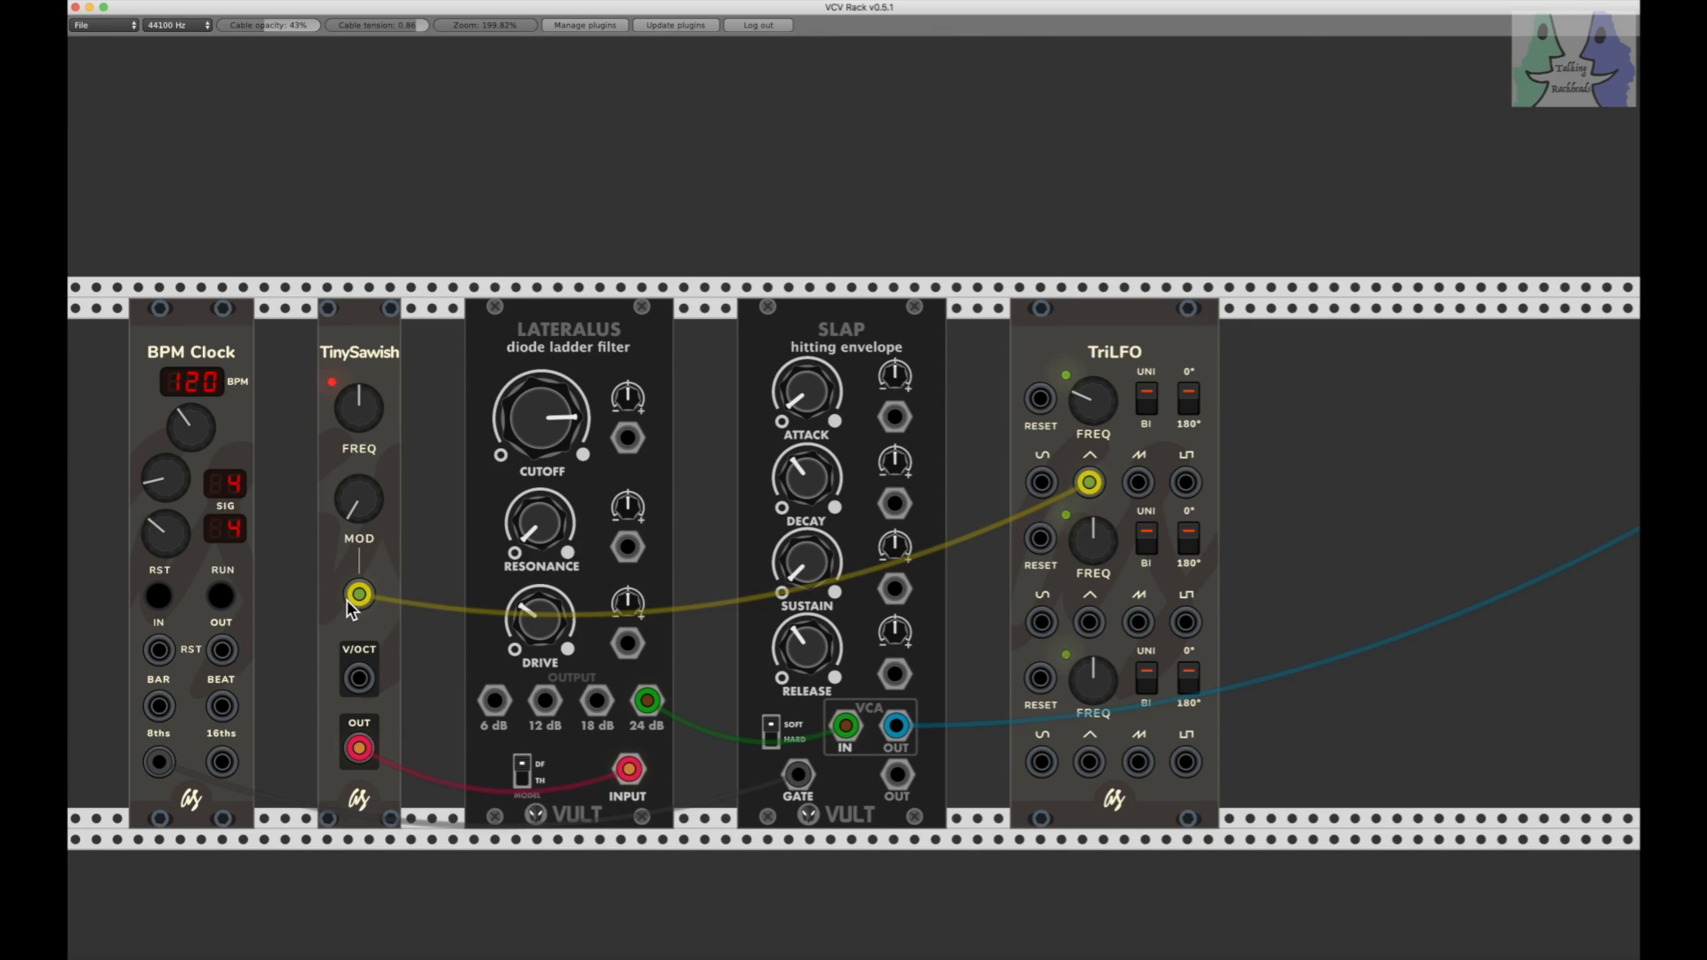
{"action": "scroll", "coordinate": [347, 599], "scroll_direction": "right", "scroll_amount": 1}
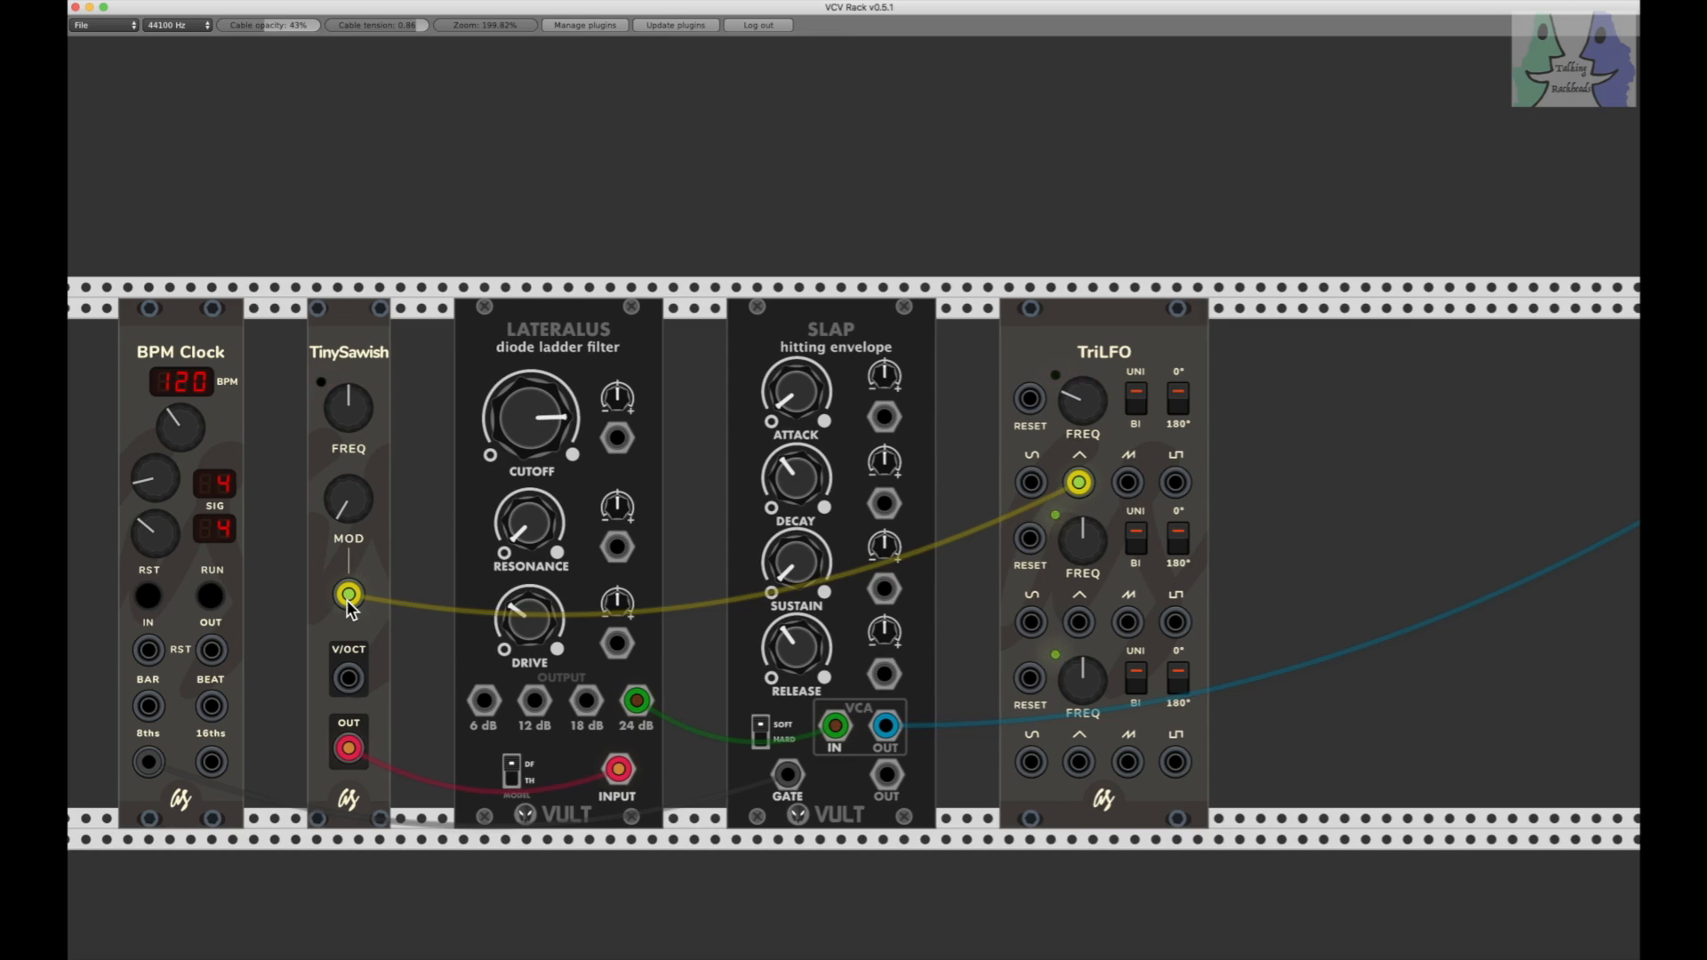
{"action": "scroll", "coordinate": [348, 600], "scroll_direction": "left", "scroll_amount": 1}
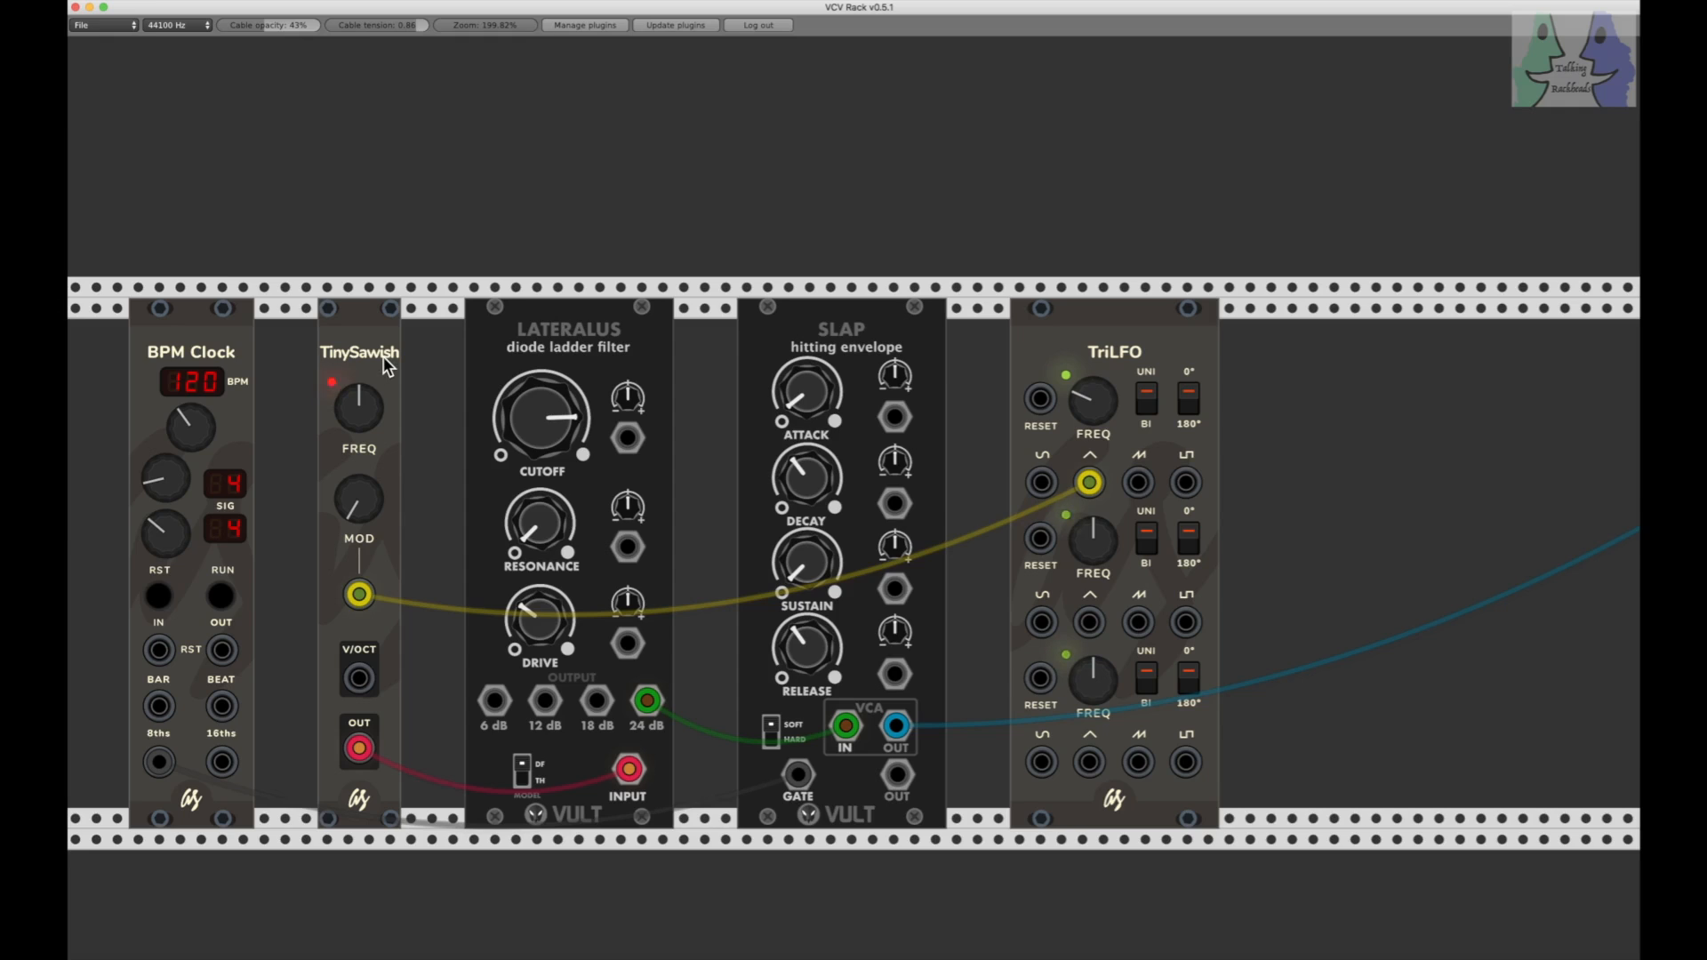
Step: Audition different rates of the first TriLFO with the clock, leaving its FREQ at roughly a quarter
{"action": "left_click", "coordinate": [220, 597]}
{"action": "left_click", "coordinate": [221, 599]}
{"action": "left_click_drag", "start_coordinate": [1083, 398], "coordinate": [1083, 399]}
{"action": "mouse_move", "coordinate": [1075, 398]}
{"action": "left_mouse_down"}
{"action": "mouse_move", "coordinate": [1076, 356]}
{"action": "mouse_move", "coordinate": [1077, 396]}
{"action": "left_mouse_up"}
{"action": "left_click_drag", "start_coordinate": [1087, 392], "coordinate": [1086, 411]}
{"action": "left_click", "coordinate": [222, 595]}
{"action": "left_click_drag", "start_coordinate": [1080, 409], "coordinate": [1081, 381]}
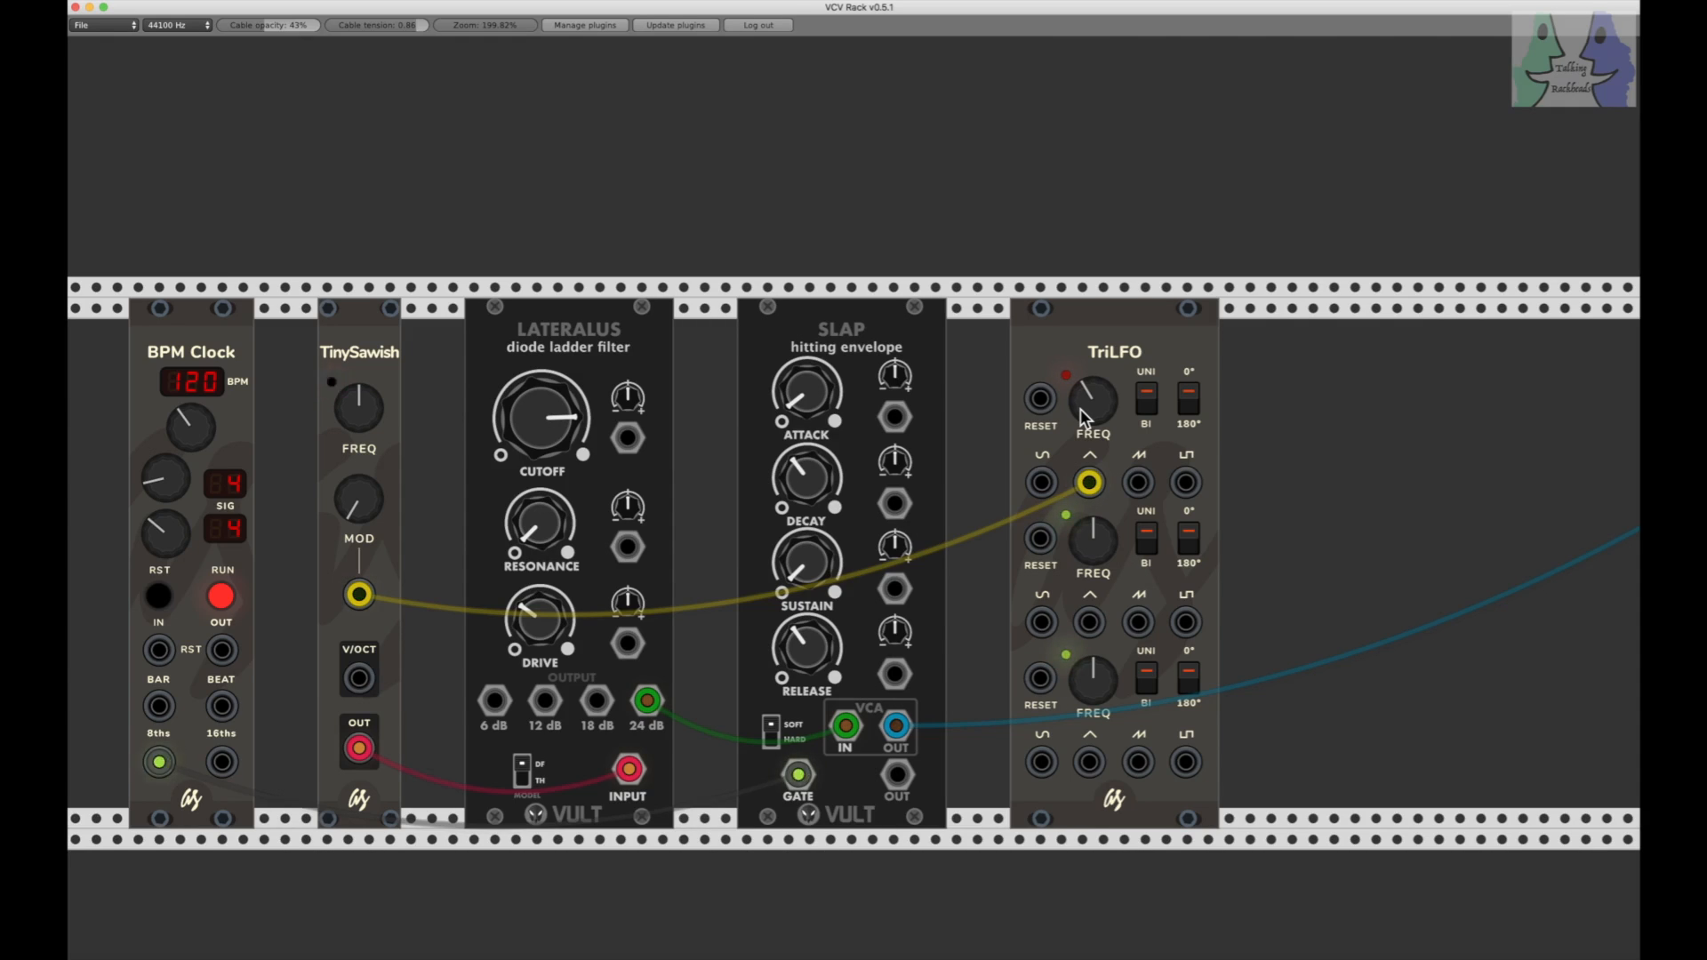
{"action": "left_click_drag", "start_coordinate": [1090, 398], "coordinate": [1096, 411]}
{"action": "left_click", "coordinate": [222, 600]}
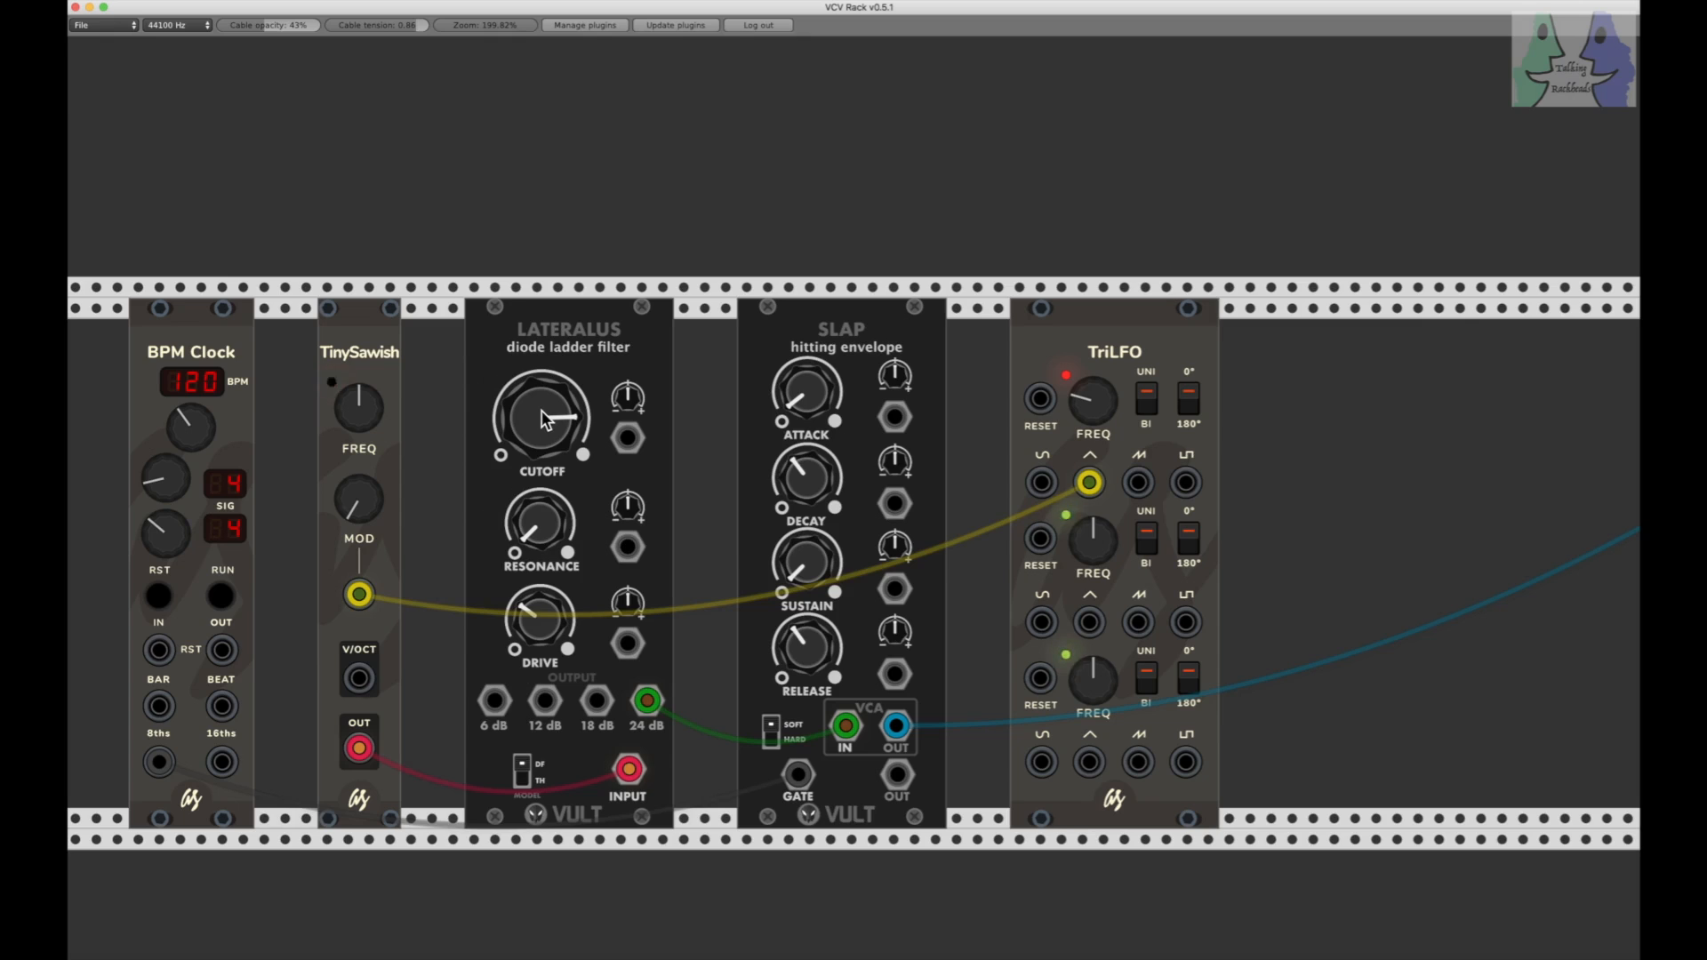
Step: Move the TriLFO cable from the TinySawish MOD input to the Lateralus CUTOFF modulation input, and audition it with the clock
{"action": "left_click_drag", "start_coordinate": [359, 595], "coordinate": [629, 440]}
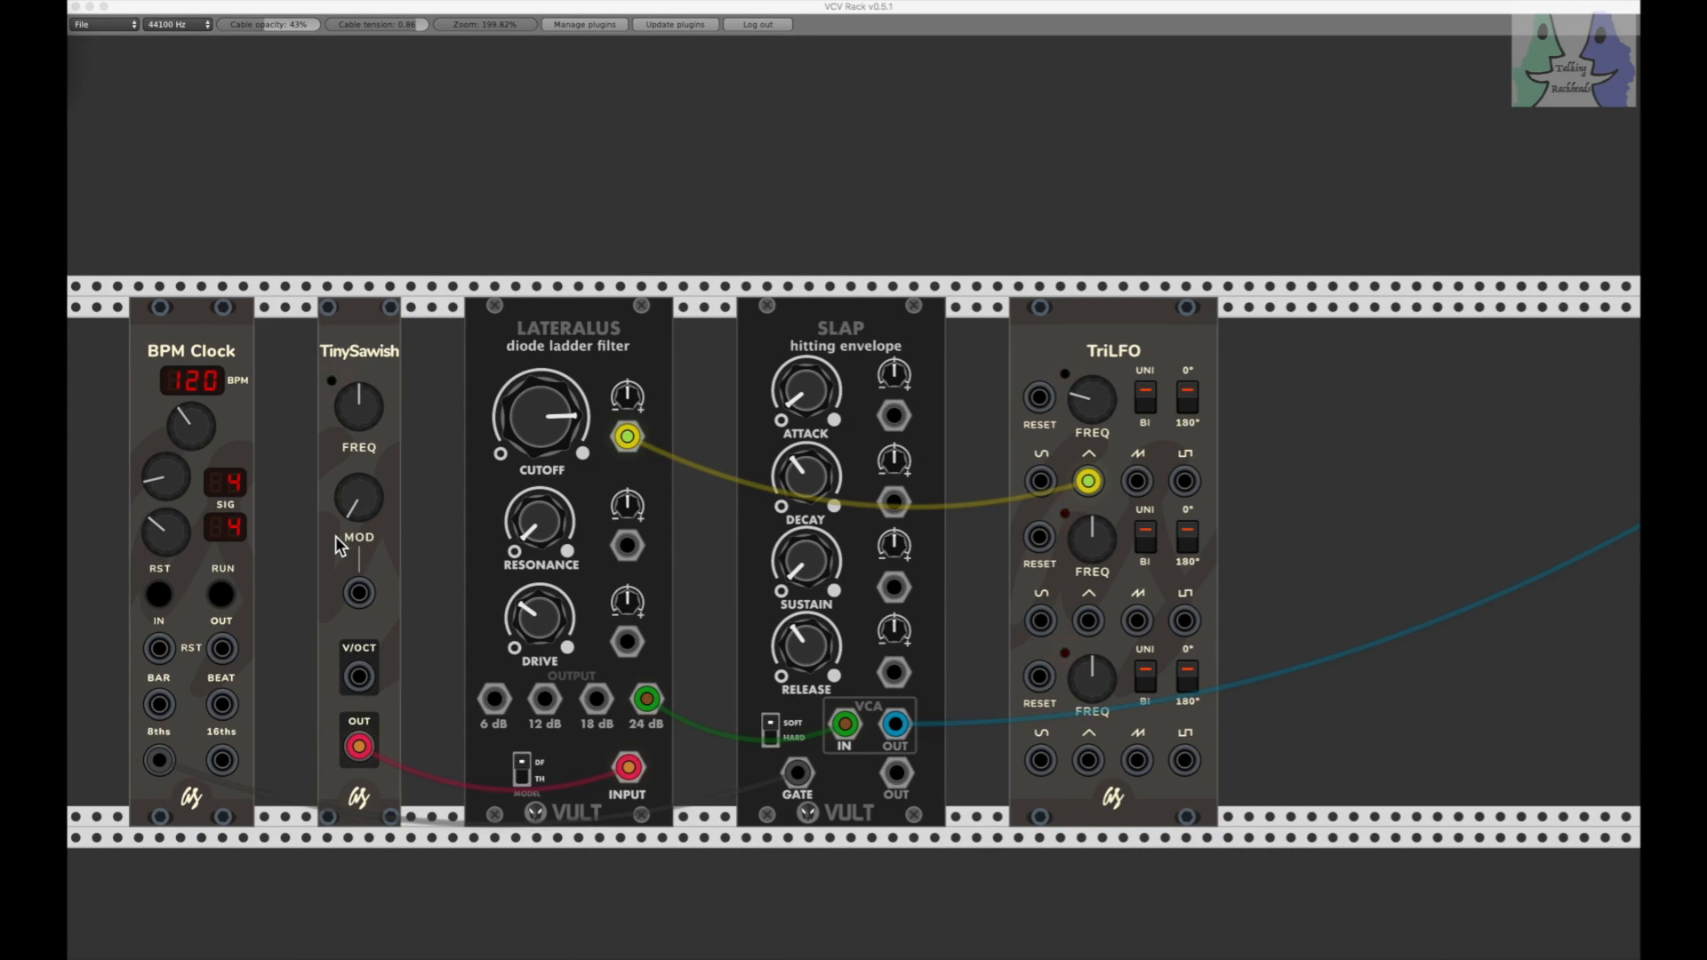
{"action": "left_click", "coordinate": [223, 601]}
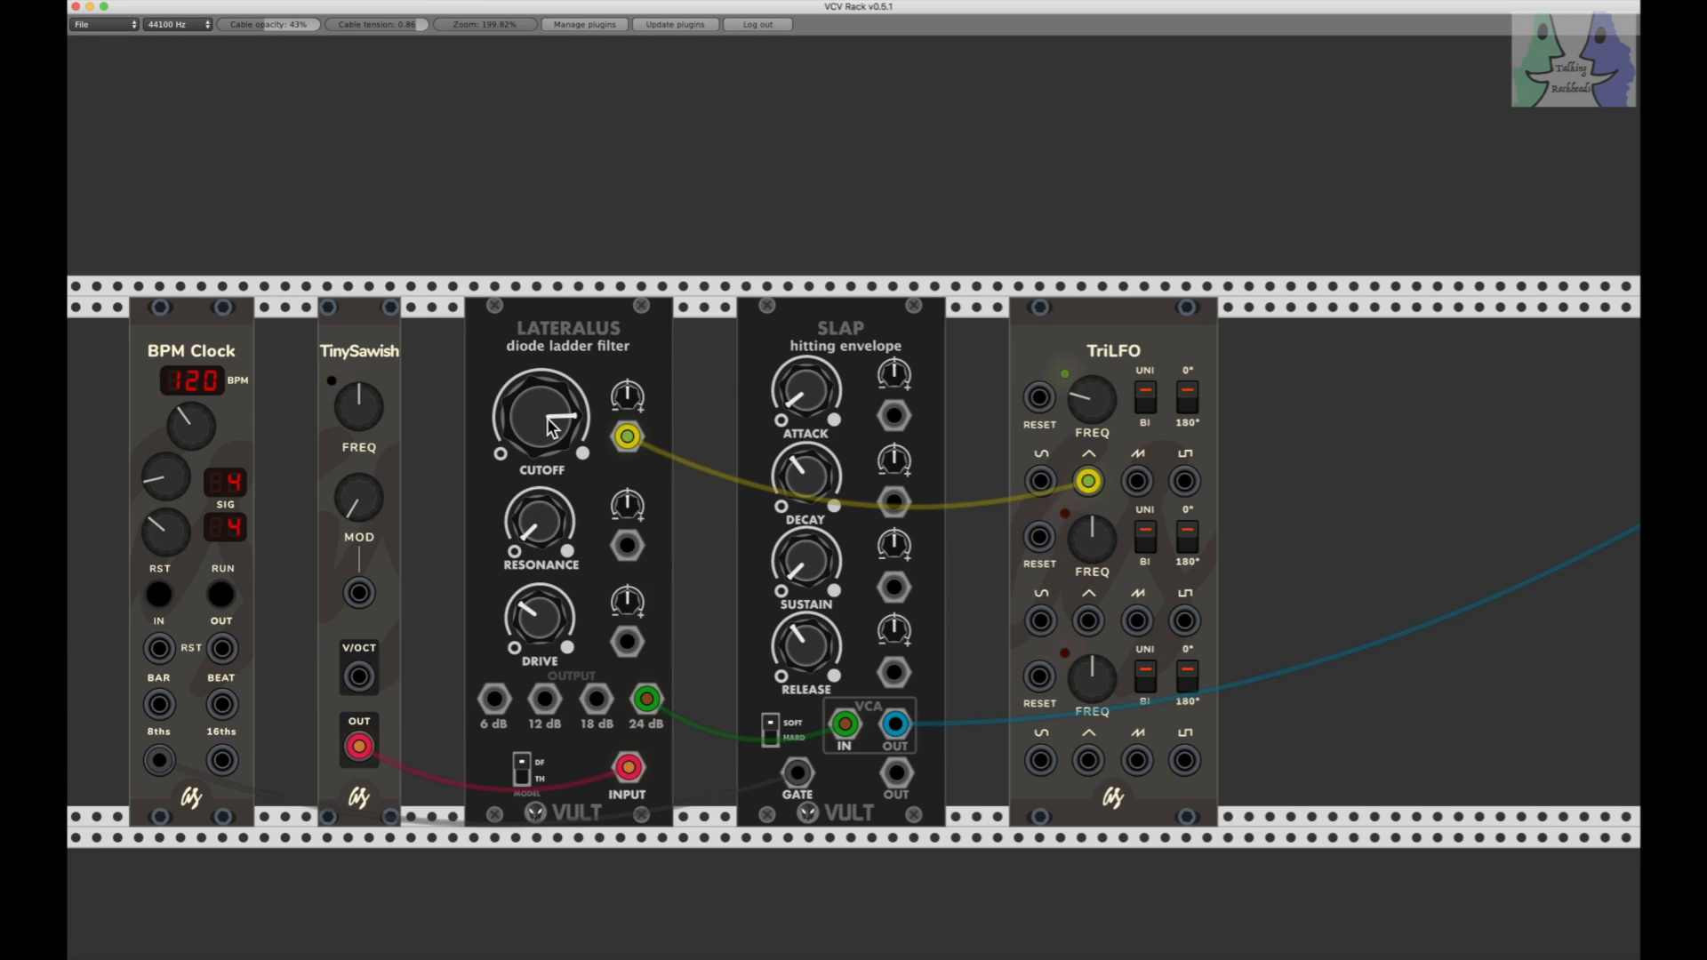
{"action": "left_click", "coordinate": [221, 599]}
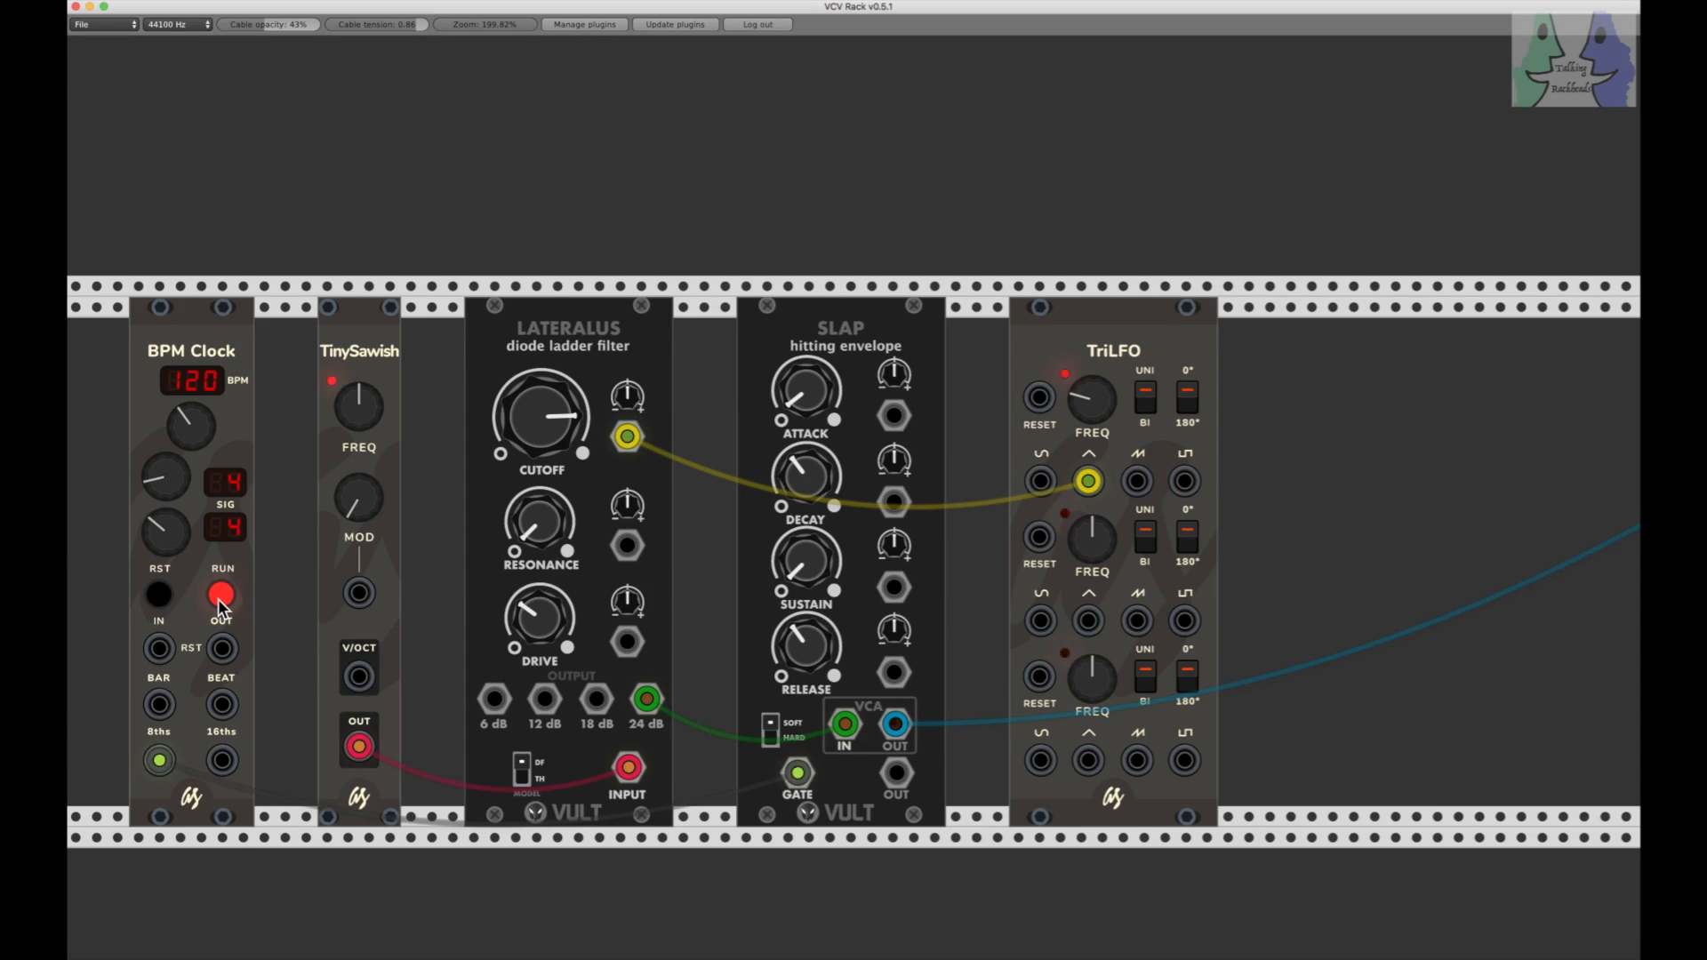
{"action": "left_click", "coordinate": [227, 594]}
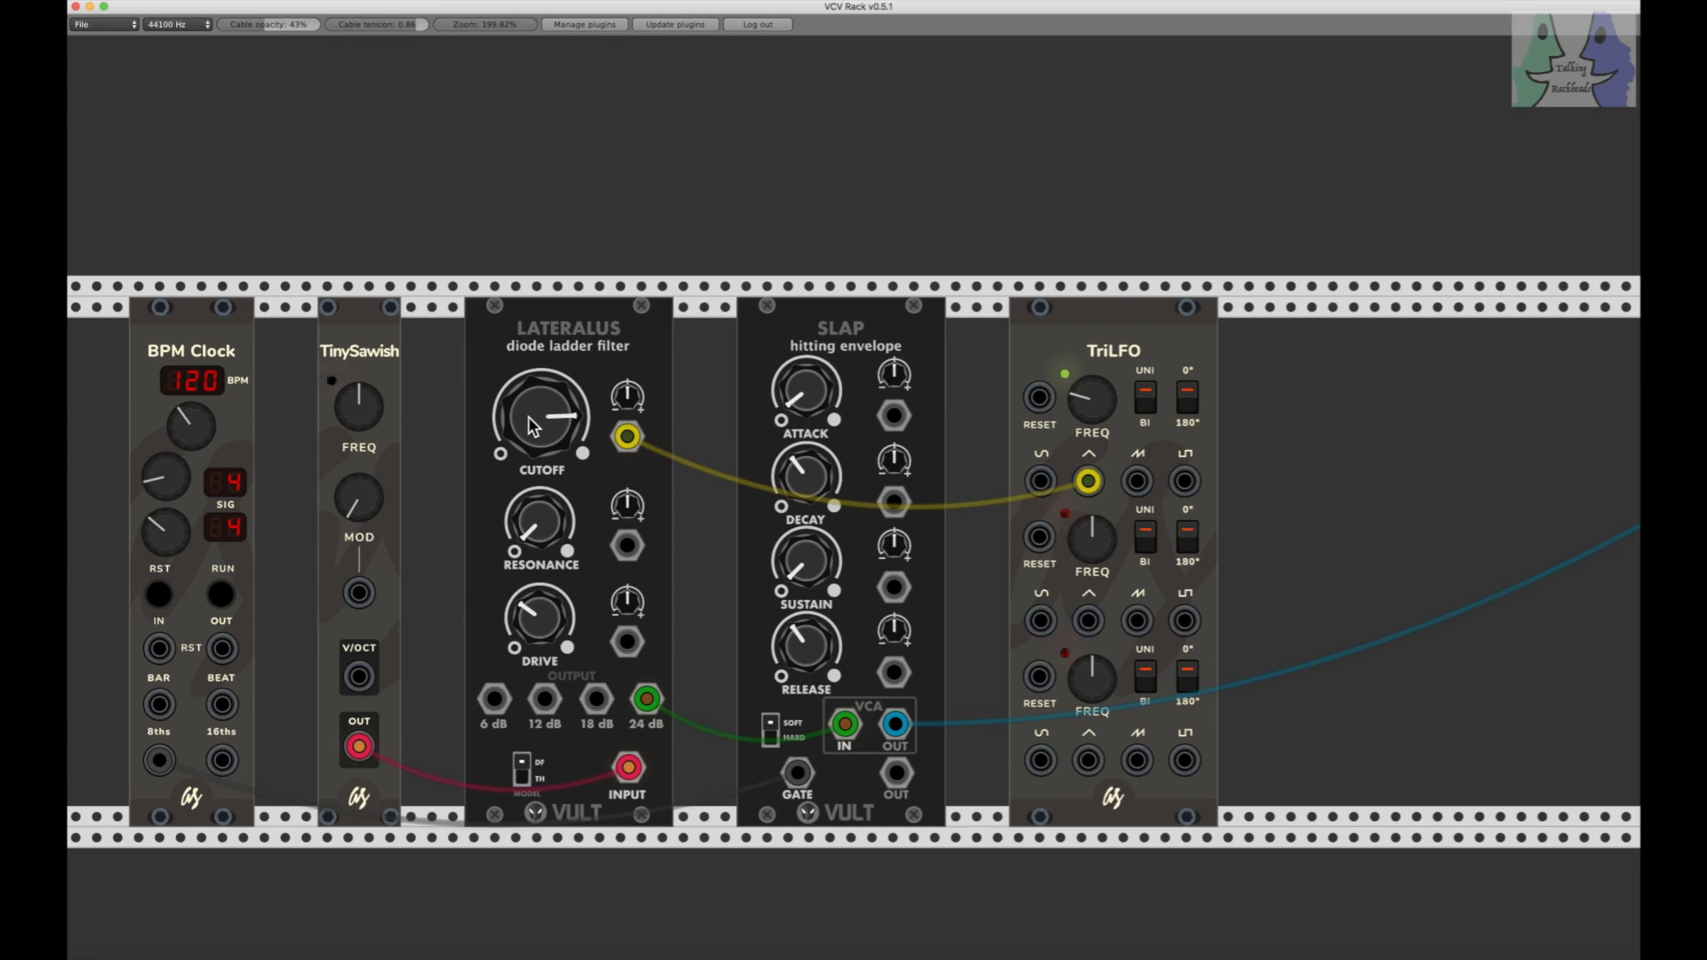
Step: Set the Lateralus CUTOFF to its midpoint and turn its modulation amount up to roughly three o'clock while auditioning with the clock
{"action": "left_click_drag", "start_coordinate": [627, 407], "coordinate": [602, 454]}
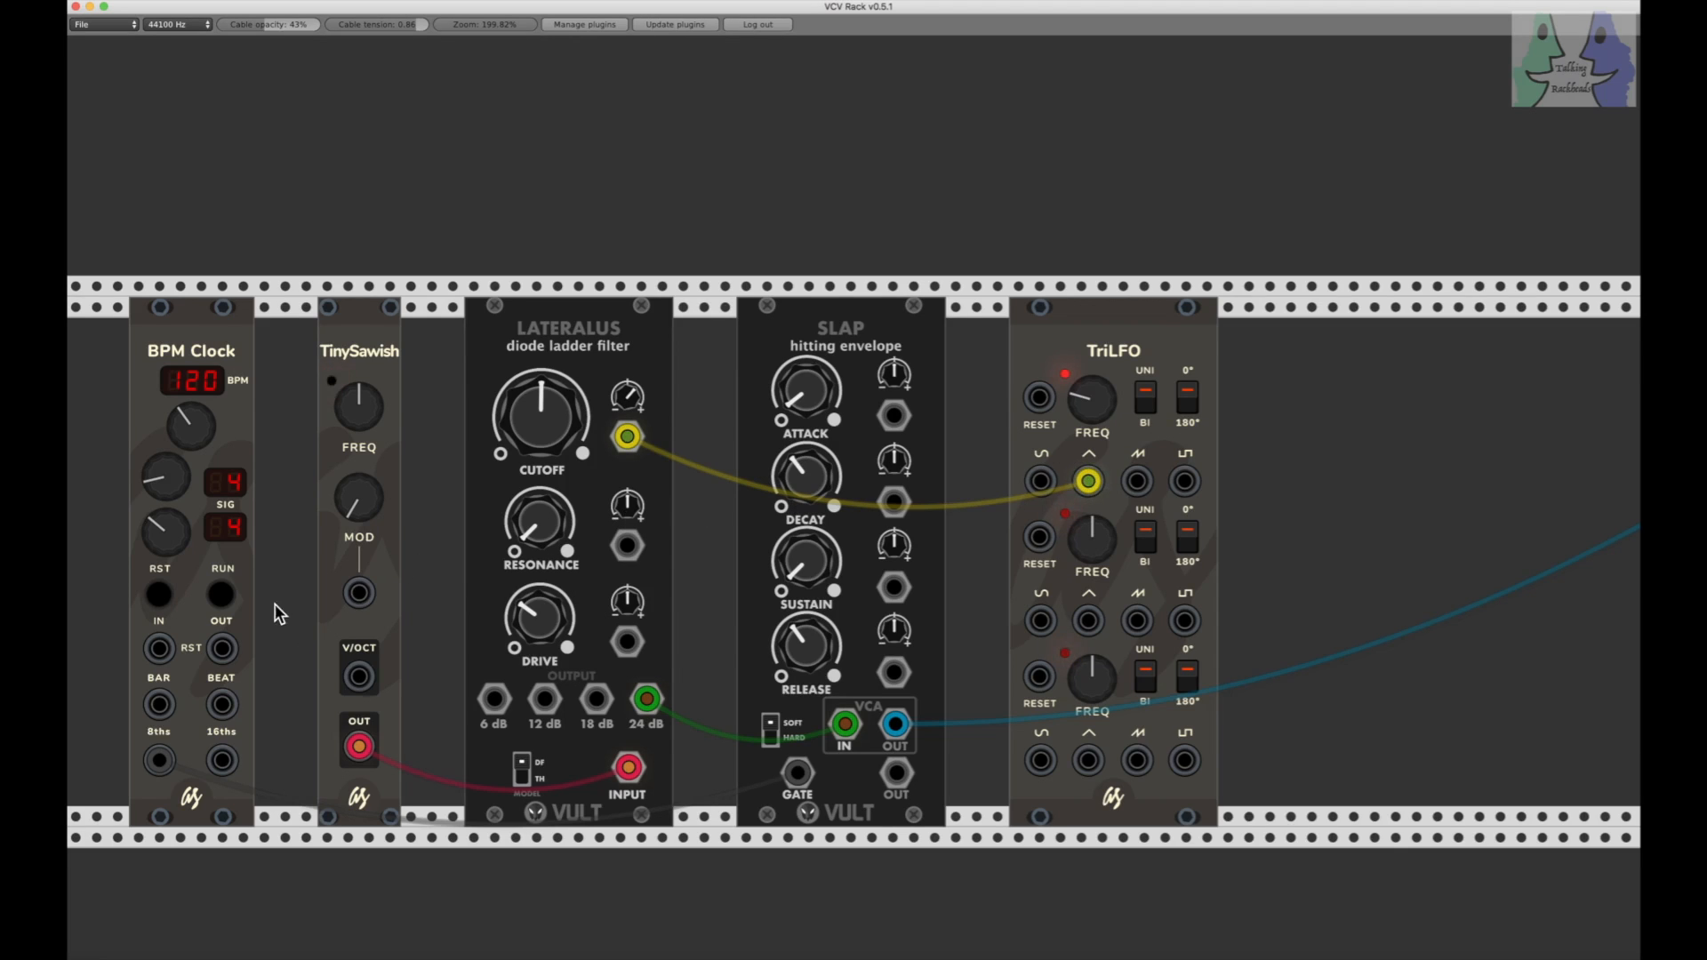
{"action": "left_click", "coordinate": [222, 595]}
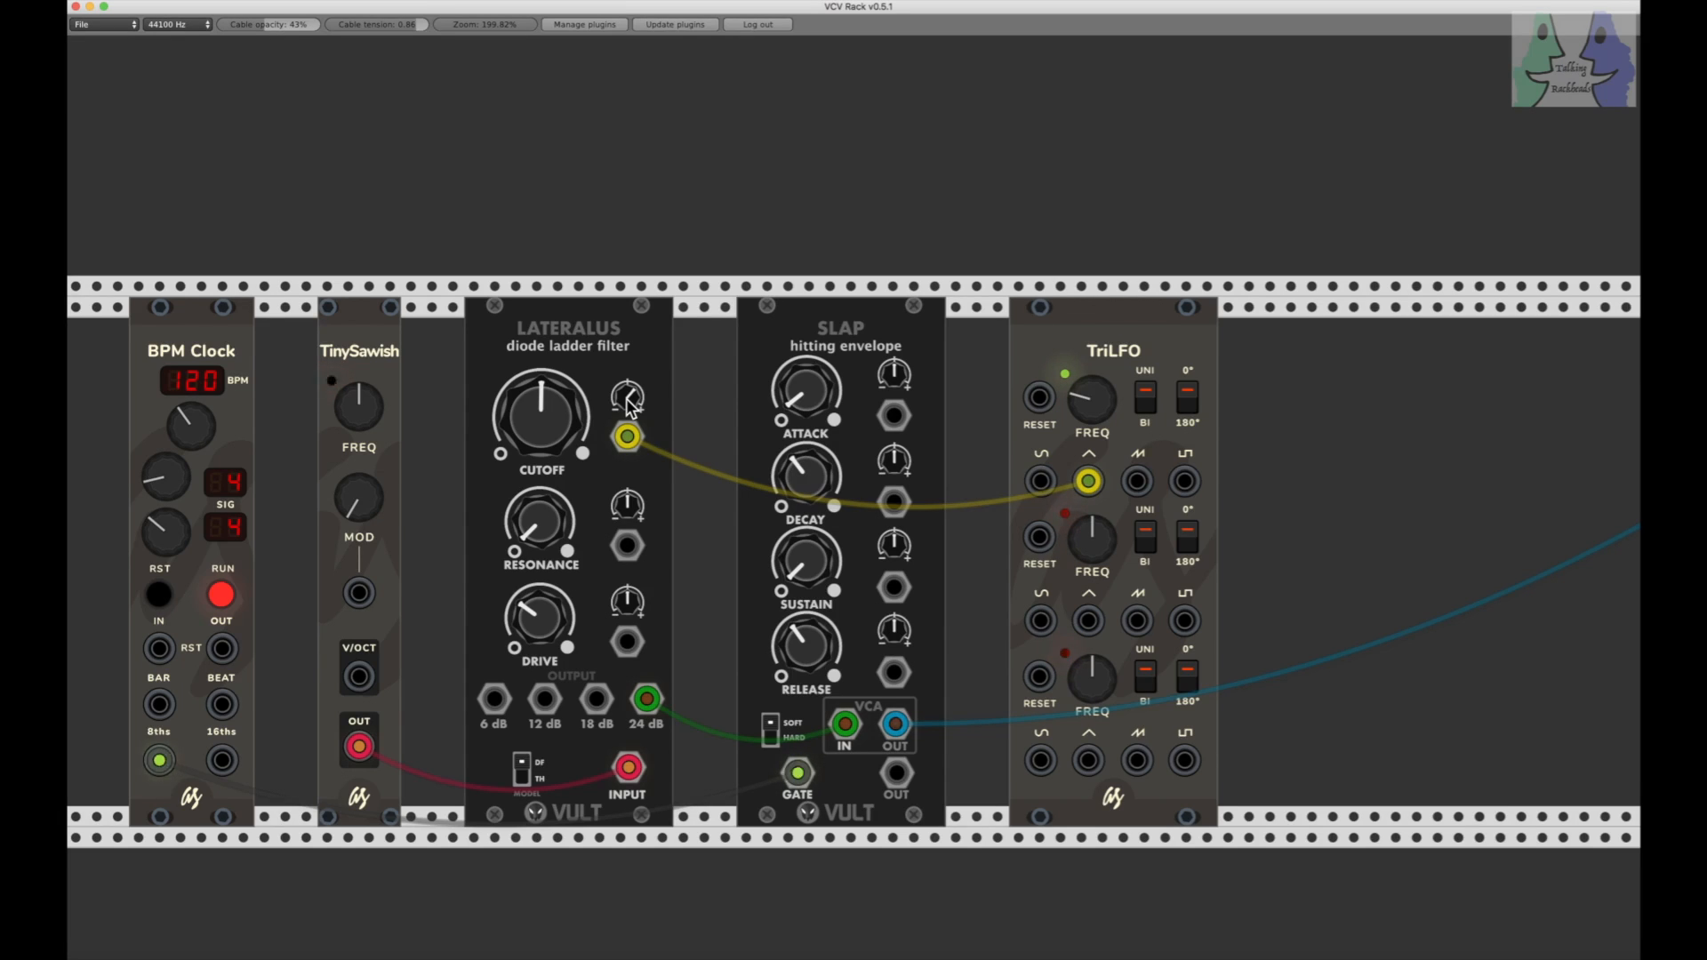
{"action": "left_click_drag", "start_coordinate": [630, 405], "coordinate": [631, 386]}
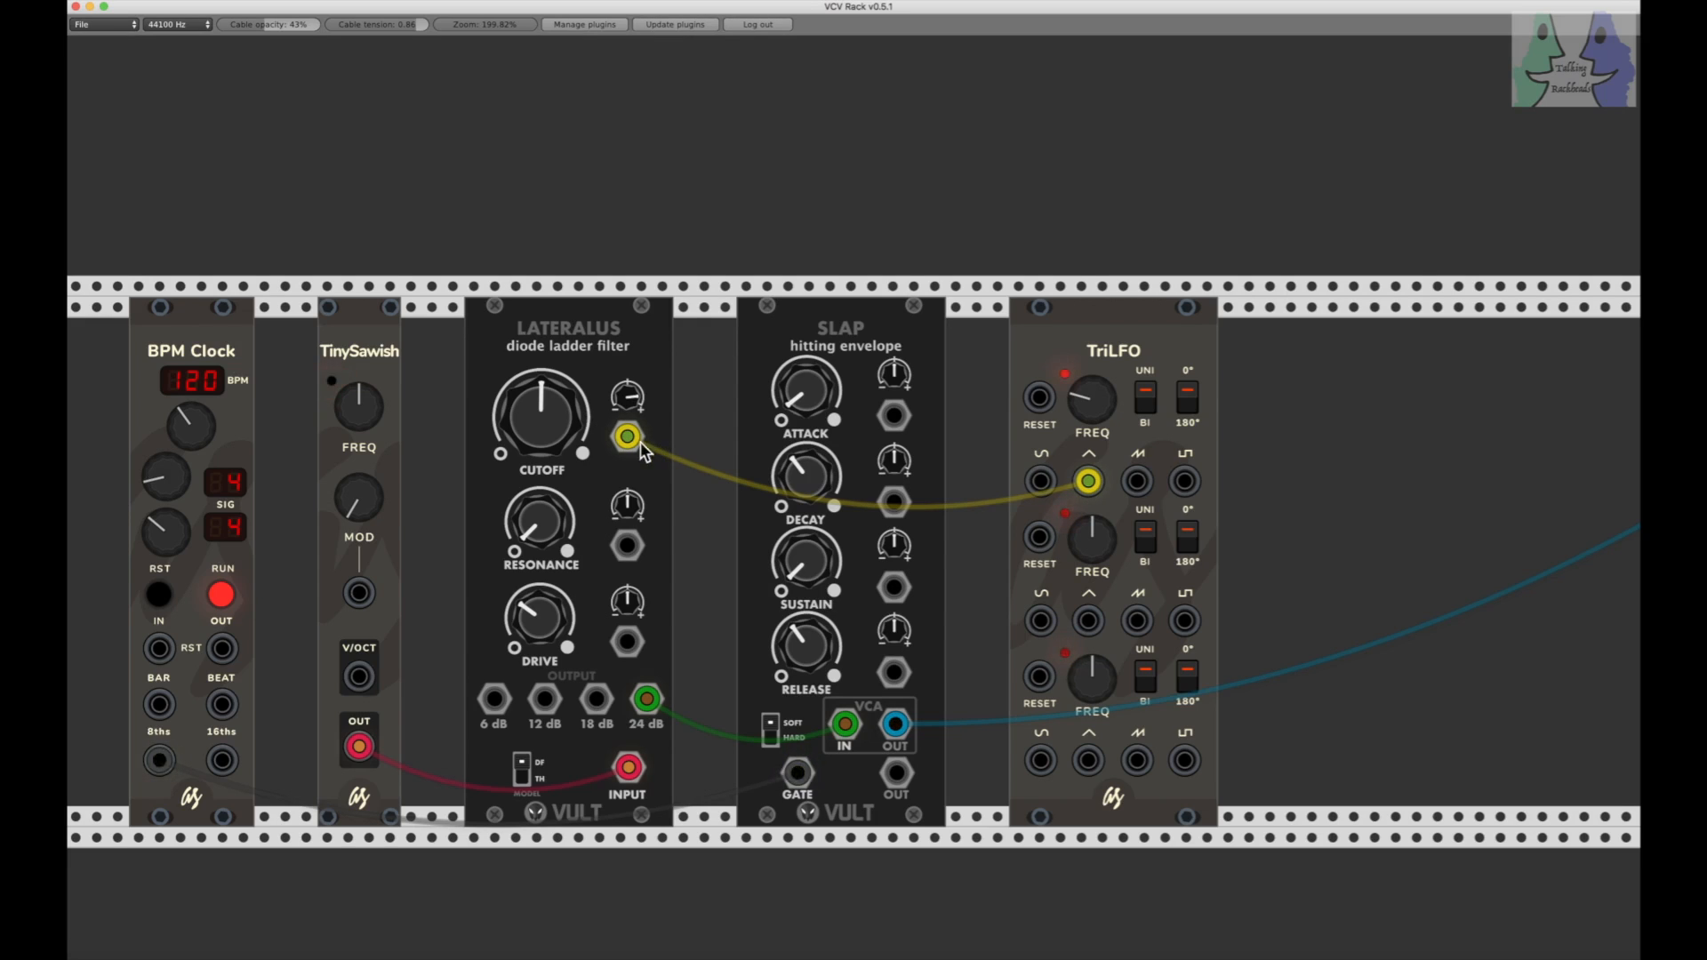
{"action": "left_click", "coordinate": [219, 593]}
{"action": "left_click", "coordinate": [223, 595]}
Step: Reset the CUTOFF modulation amount to zero, and raise it gradually to roughly two o'clock
{"action": "left_click_drag", "start_coordinate": [1078, 375], "coordinate": [1080, 405]}
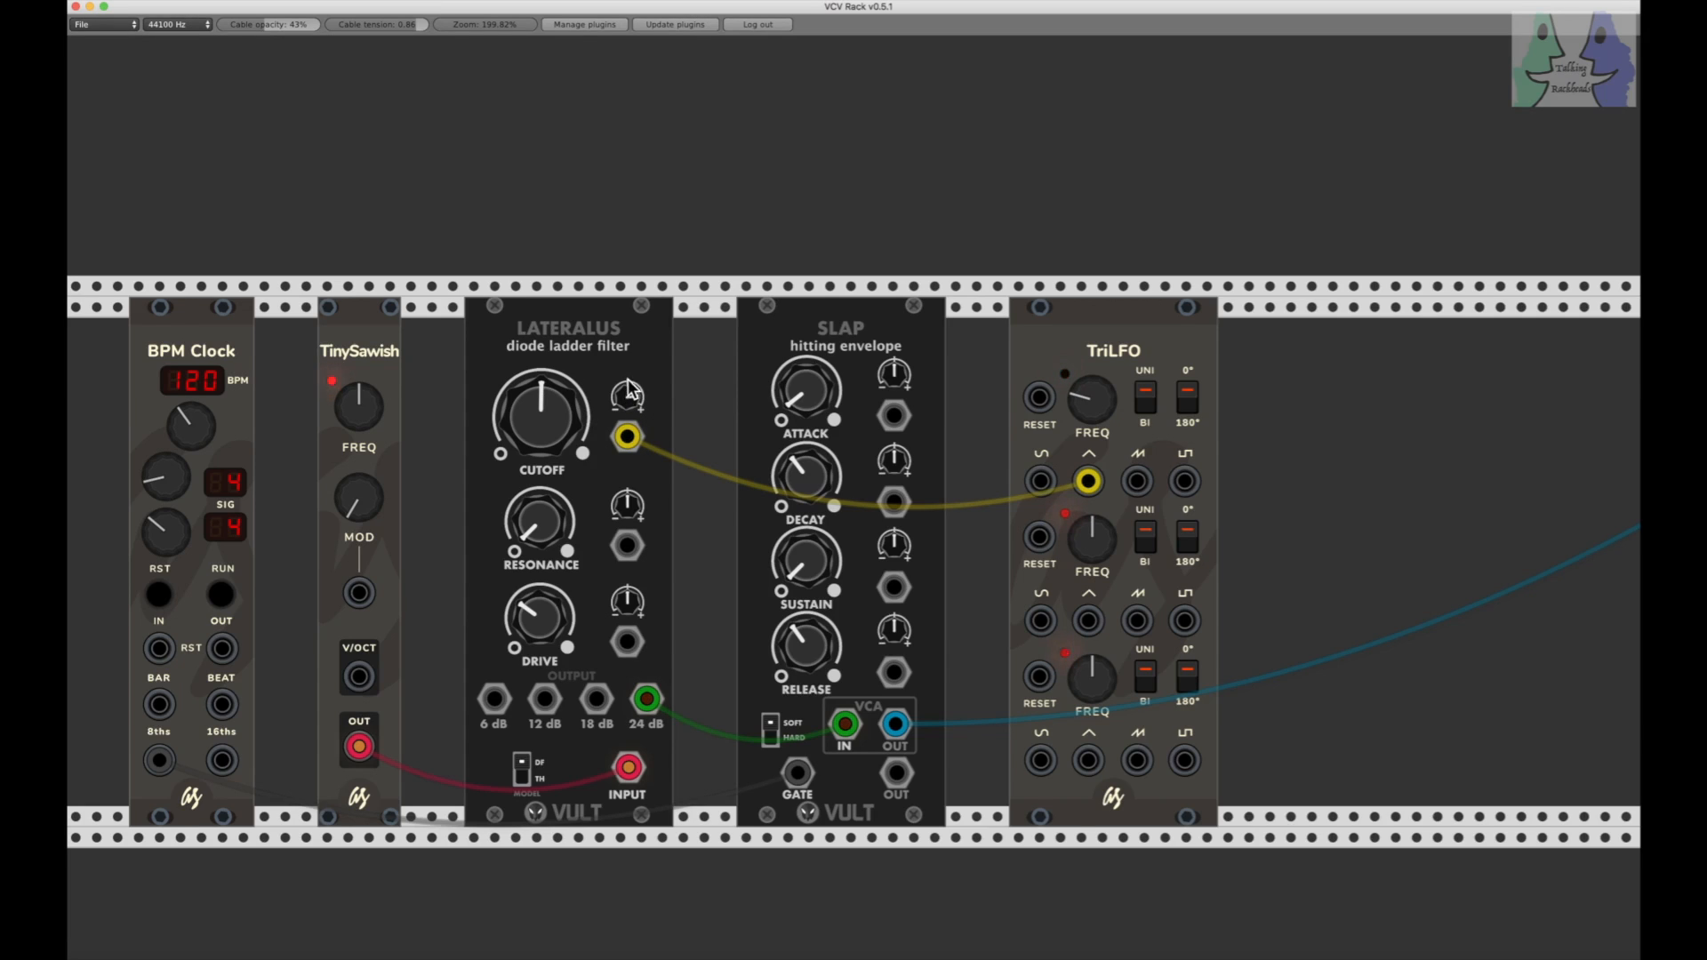
{"action": "left_click_drag", "start_coordinate": [631, 393], "coordinate": [639, 406]}
{"action": "left_click_drag", "start_coordinate": [628, 397], "coordinate": [628, 446]}
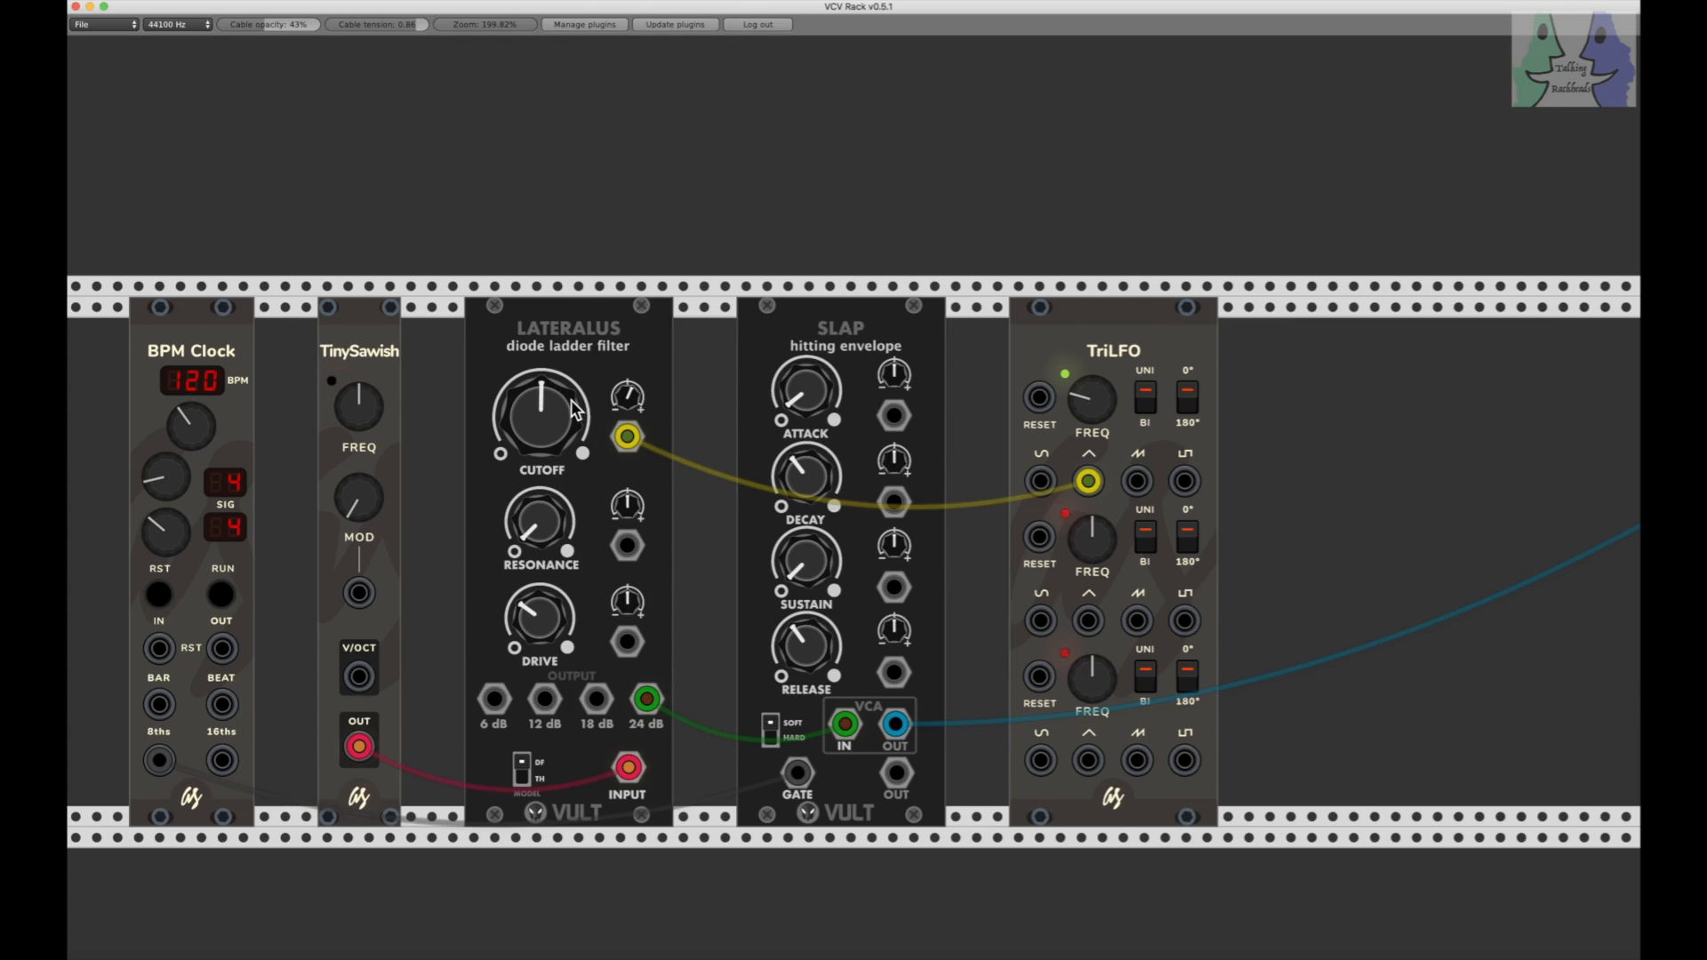
{"action": "left_click_drag", "start_coordinate": [627, 398], "coordinate": [627, 368]}
{"action": "left_click_drag", "start_coordinate": [626, 398], "coordinate": [624, 397]}
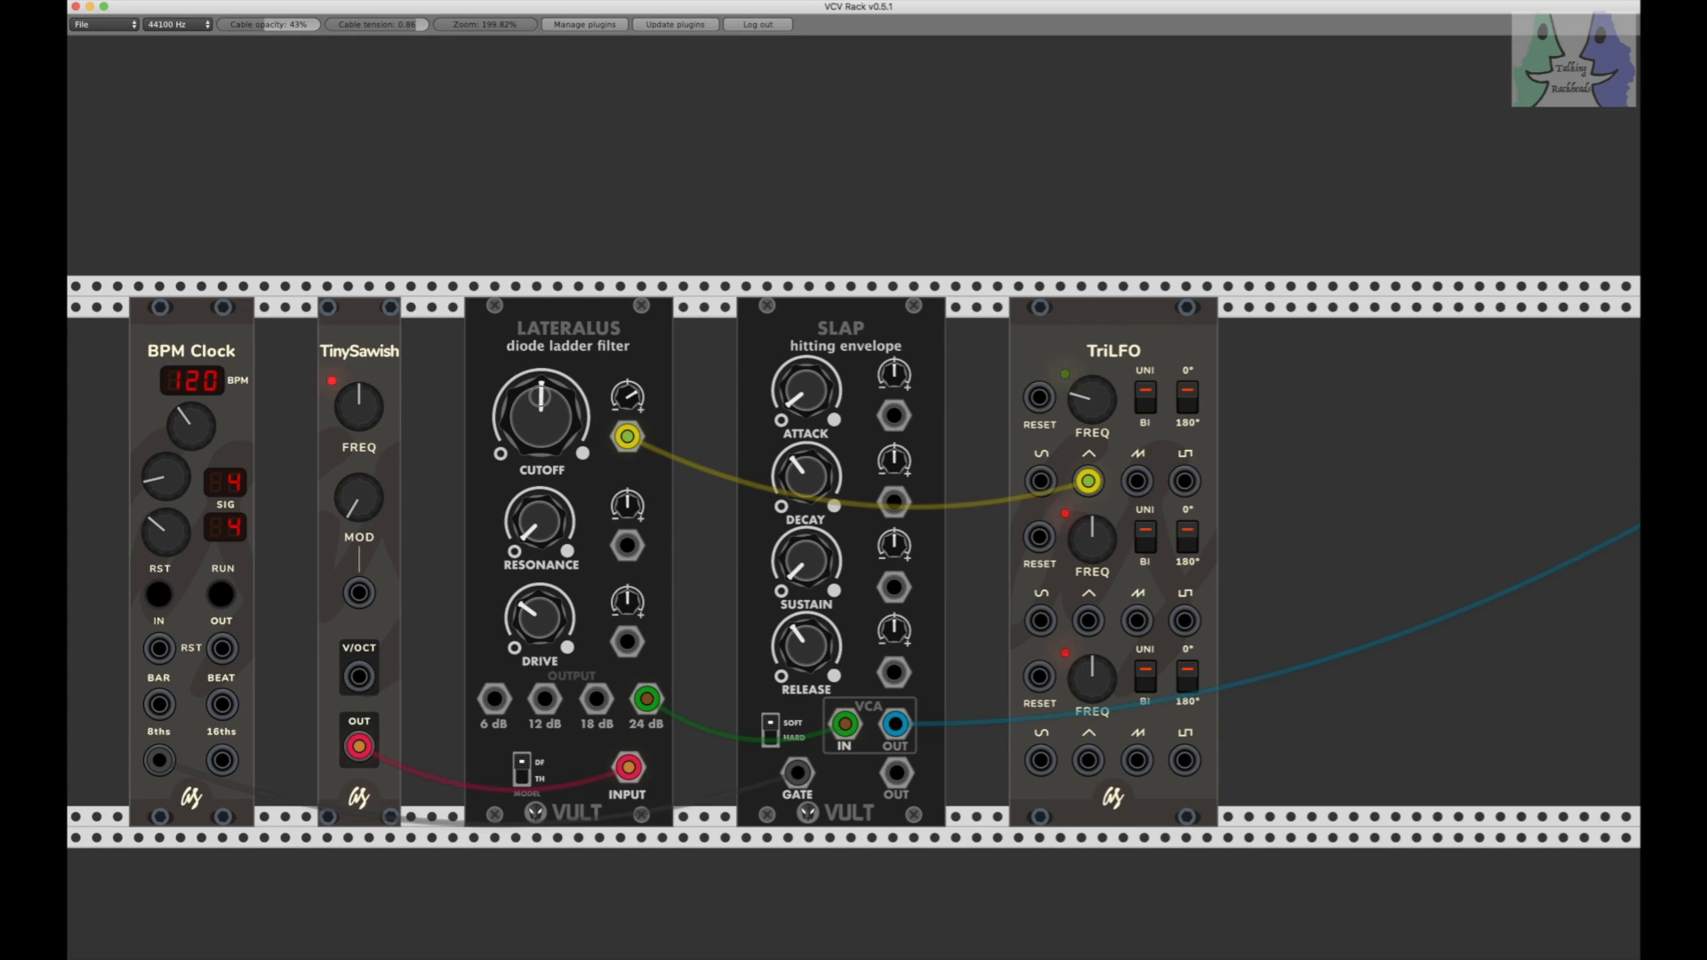
Step: Lower CUTOFF to roughly nine o'clock with maximum positive modulation, and run the clock with the first TriLFO's FREQ at about a third
{"action": "left_click_drag", "start_coordinate": [540, 397], "coordinate": [628, 397]}
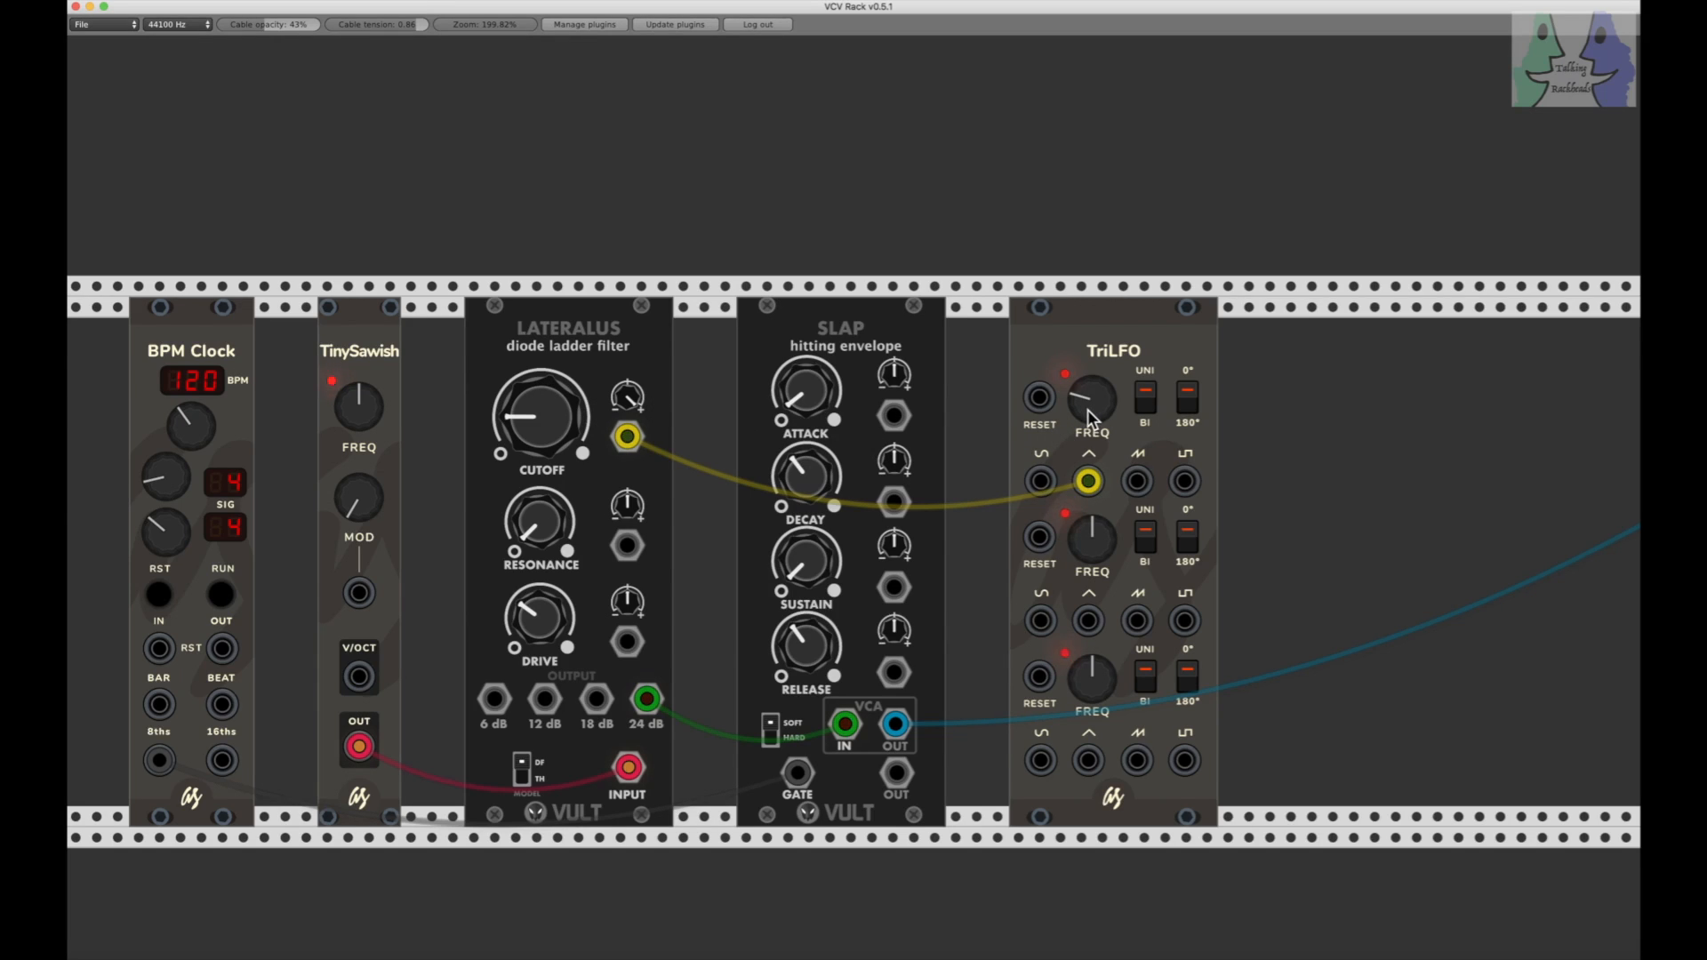
{"action": "left_click_drag", "start_coordinate": [1086, 409], "coordinate": [1088, 405]}
{"action": "left_click", "coordinate": [220, 596]}
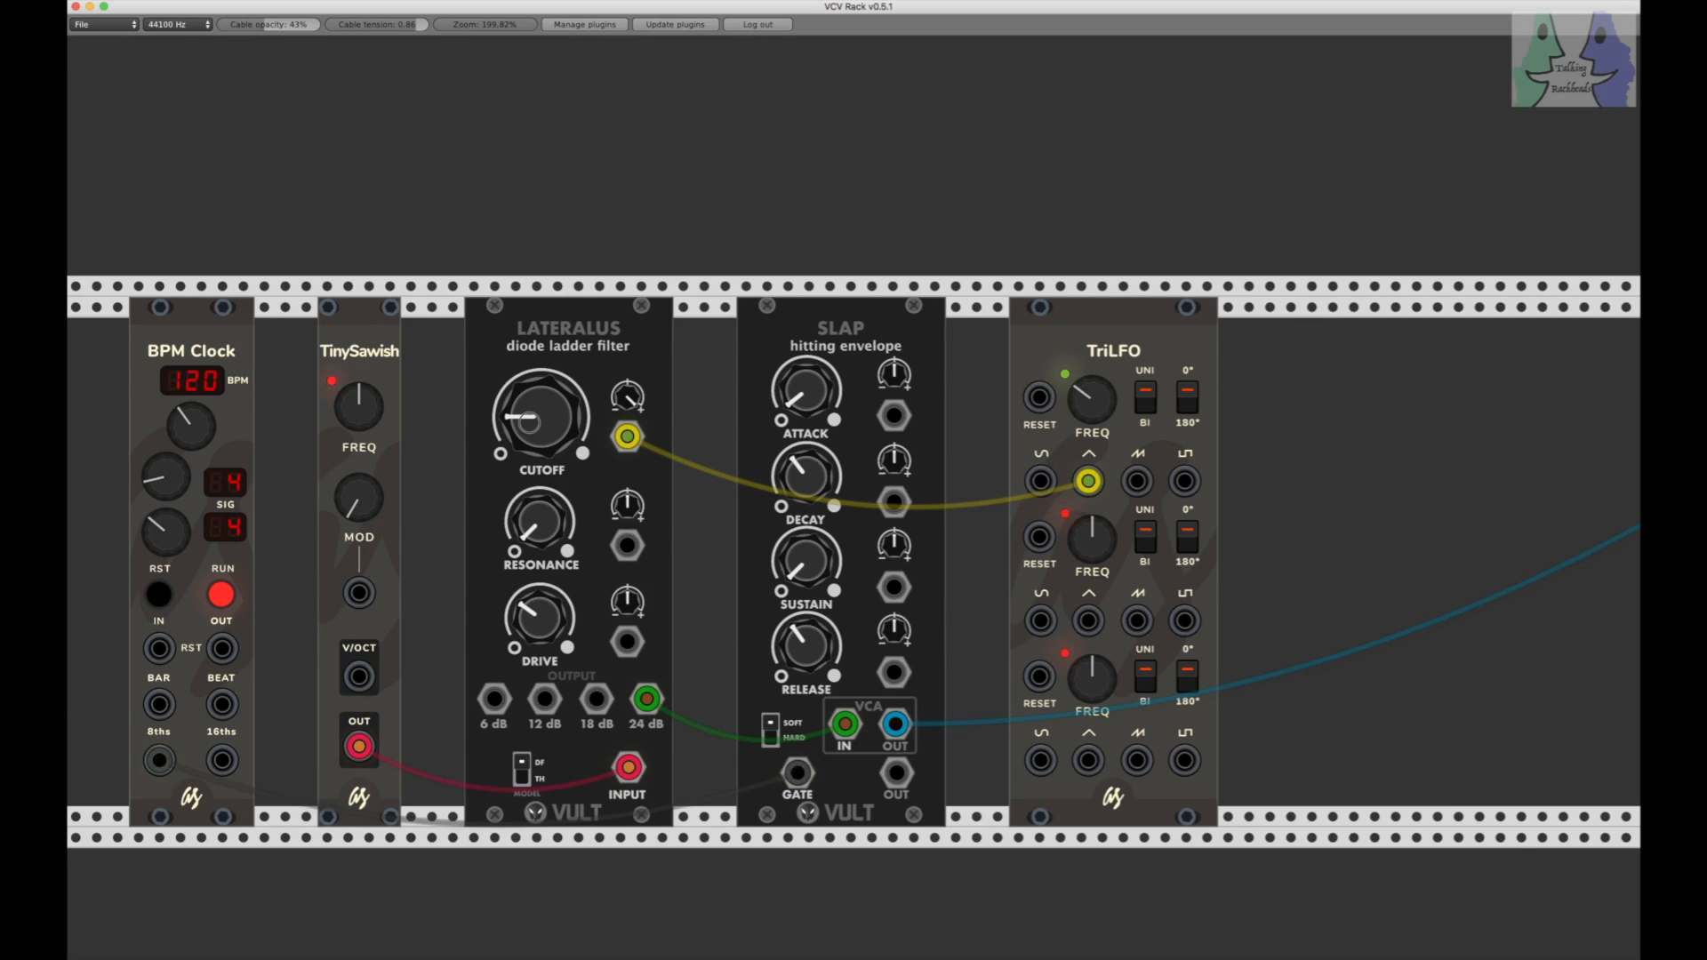
Step: Raise the Lateralus CUTOFF to roughly two o'clock while the clock plays, and stop the clock
{"action": "left_click_drag", "start_coordinate": [530, 422], "coordinate": [532, 431]}
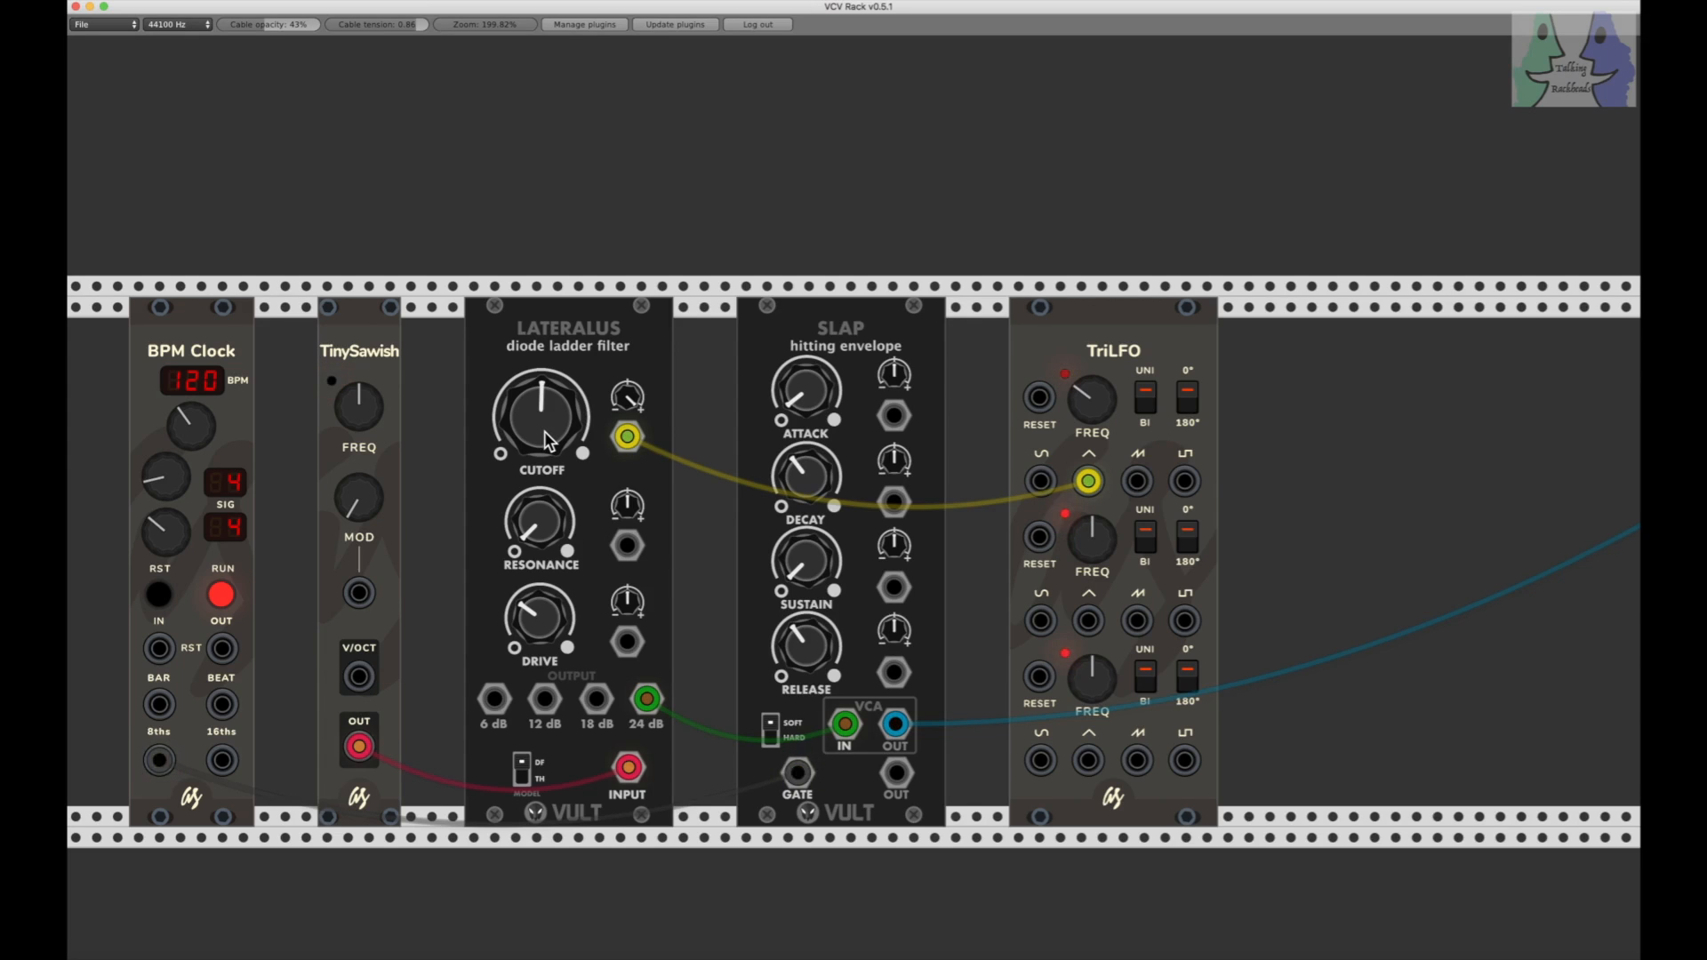
{"action": "left_click_drag", "start_coordinate": [544, 430], "coordinate": [549, 446]}
{"action": "left_click_drag", "start_coordinate": [547, 436], "coordinate": [547, 435]}
{"action": "left_click", "coordinate": [220, 595]}
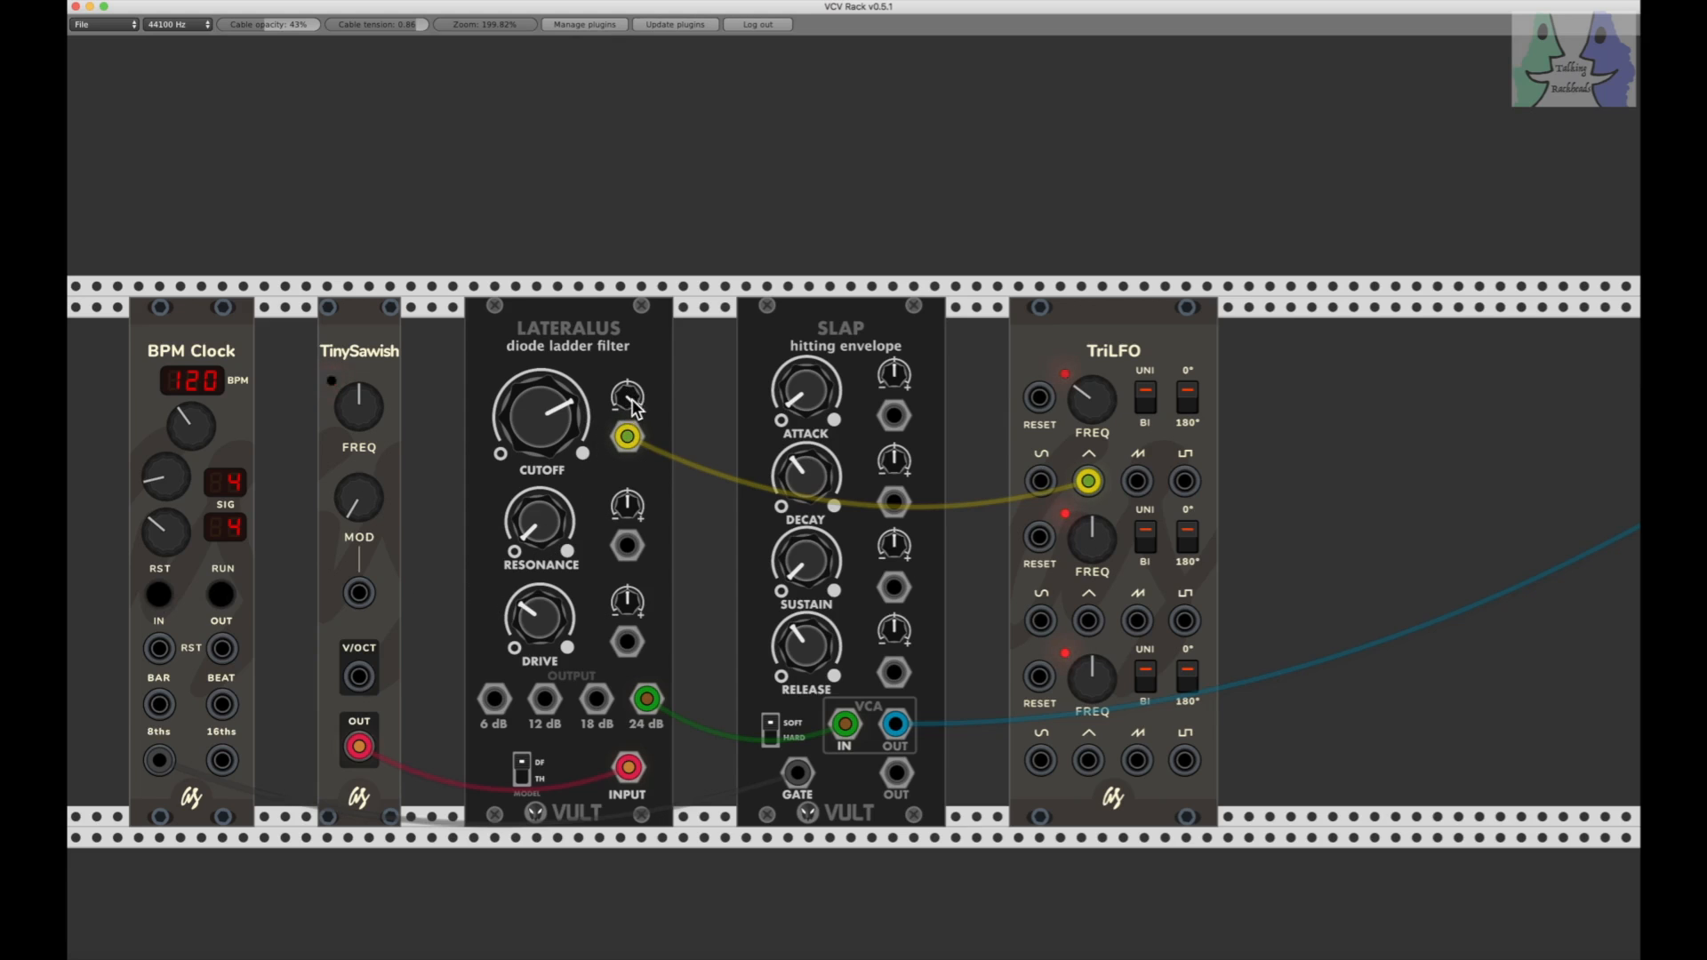
Step: Return the CUTOFF modulation amount to zero and CUTOFF to about its midpoint, and start the clock
{"action": "mouse_move", "coordinate": [629, 397]}
{"action": "left_mouse_down"}
{"action": "mouse_move", "coordinate": [628, 355]}
{"action": "mouse_move", "coordinate": [629, 397]}
{"action": "left_mouse_up"}
{"action": "left_click_drag", "start_coordinate": [628, 395], "coordinate": [628, 405]}
{"action": "left_click_drag", "start_coordinate": [541, 405], "coordinate": [627, 391]}
{"action": "left_click", "coordinate": [222, 596]}
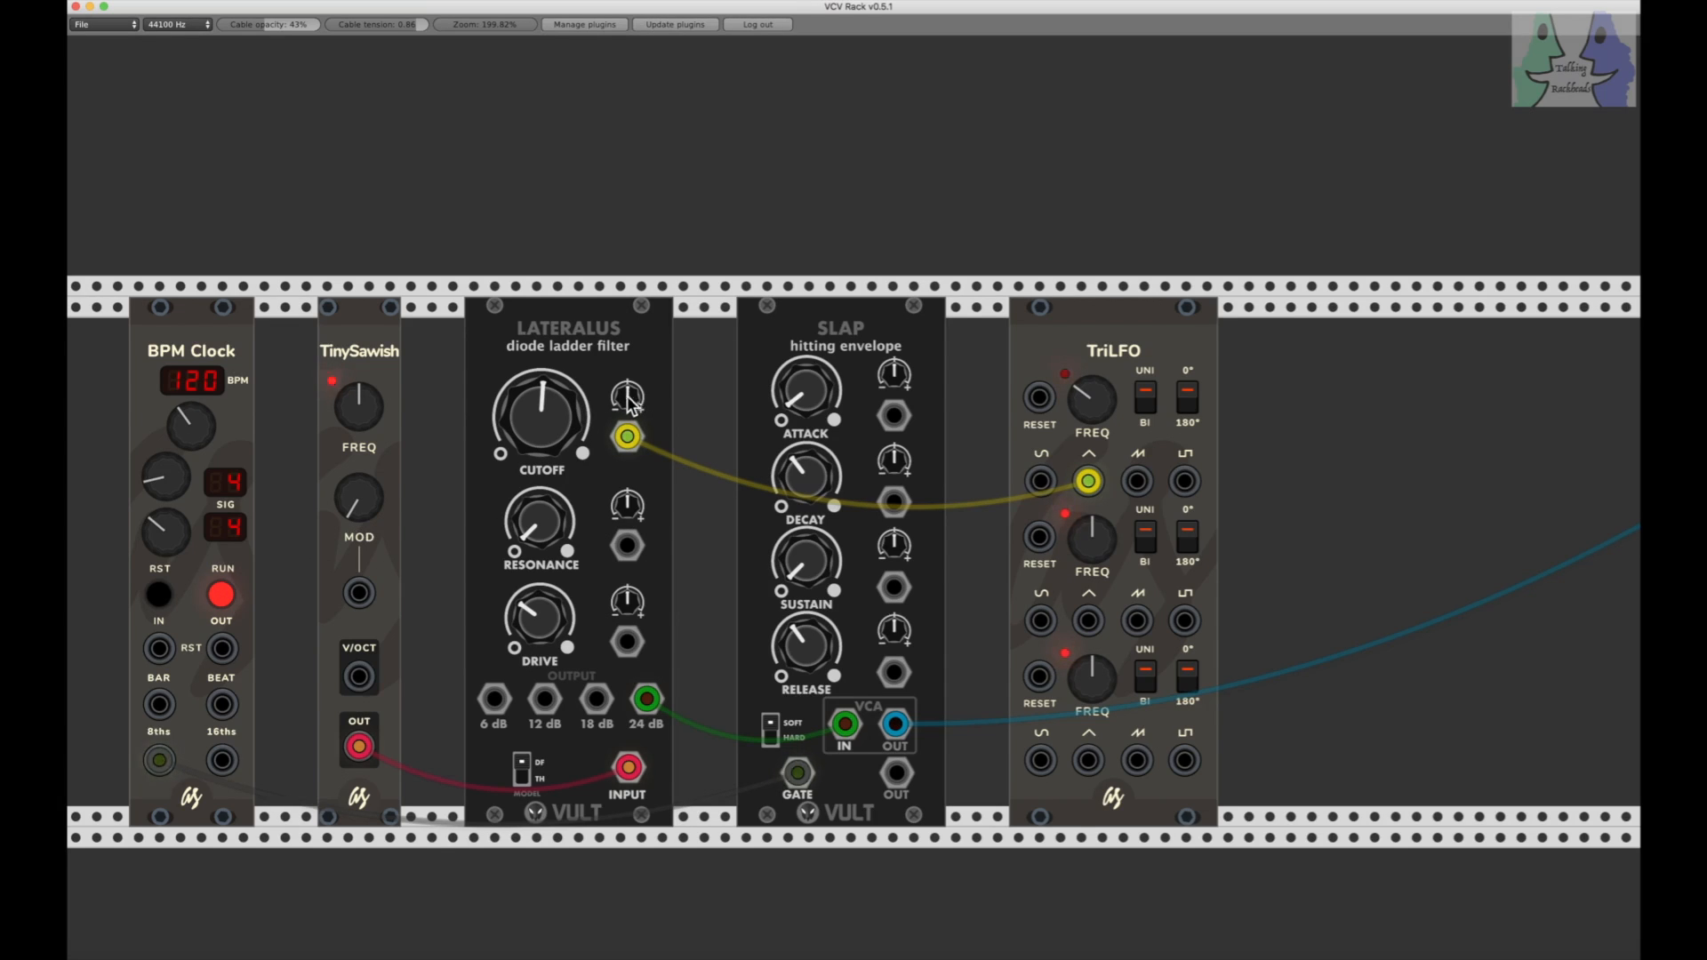
Step: Turn the CUTOFF modulation amount negative to roughly ten o'clock while the clock plays, and stop the clock
{"action": "left_click_drag", "start_coordinate": [627, 395], "coordinate": [628, 409]}
{"action": "mouse_move", "coordinate": [616, 391]}
{"action": "left_mouse_down"}
{"action": "mouse_move", "coordinate": [616, 440]}
{"action": "mouse_move", "coordinate": [626, 397]}
{"action": "left_mouse_up"}
{"action": "mouse_move", "coordinate": [628, 397]}
{"action": "left_mouse_down"}
{"action": "mouse_move", "coordinate": [628, 538]}
{"action": "mouse_move", "coordinate": [628, 408]}
{"action": "left_mouse_up"}
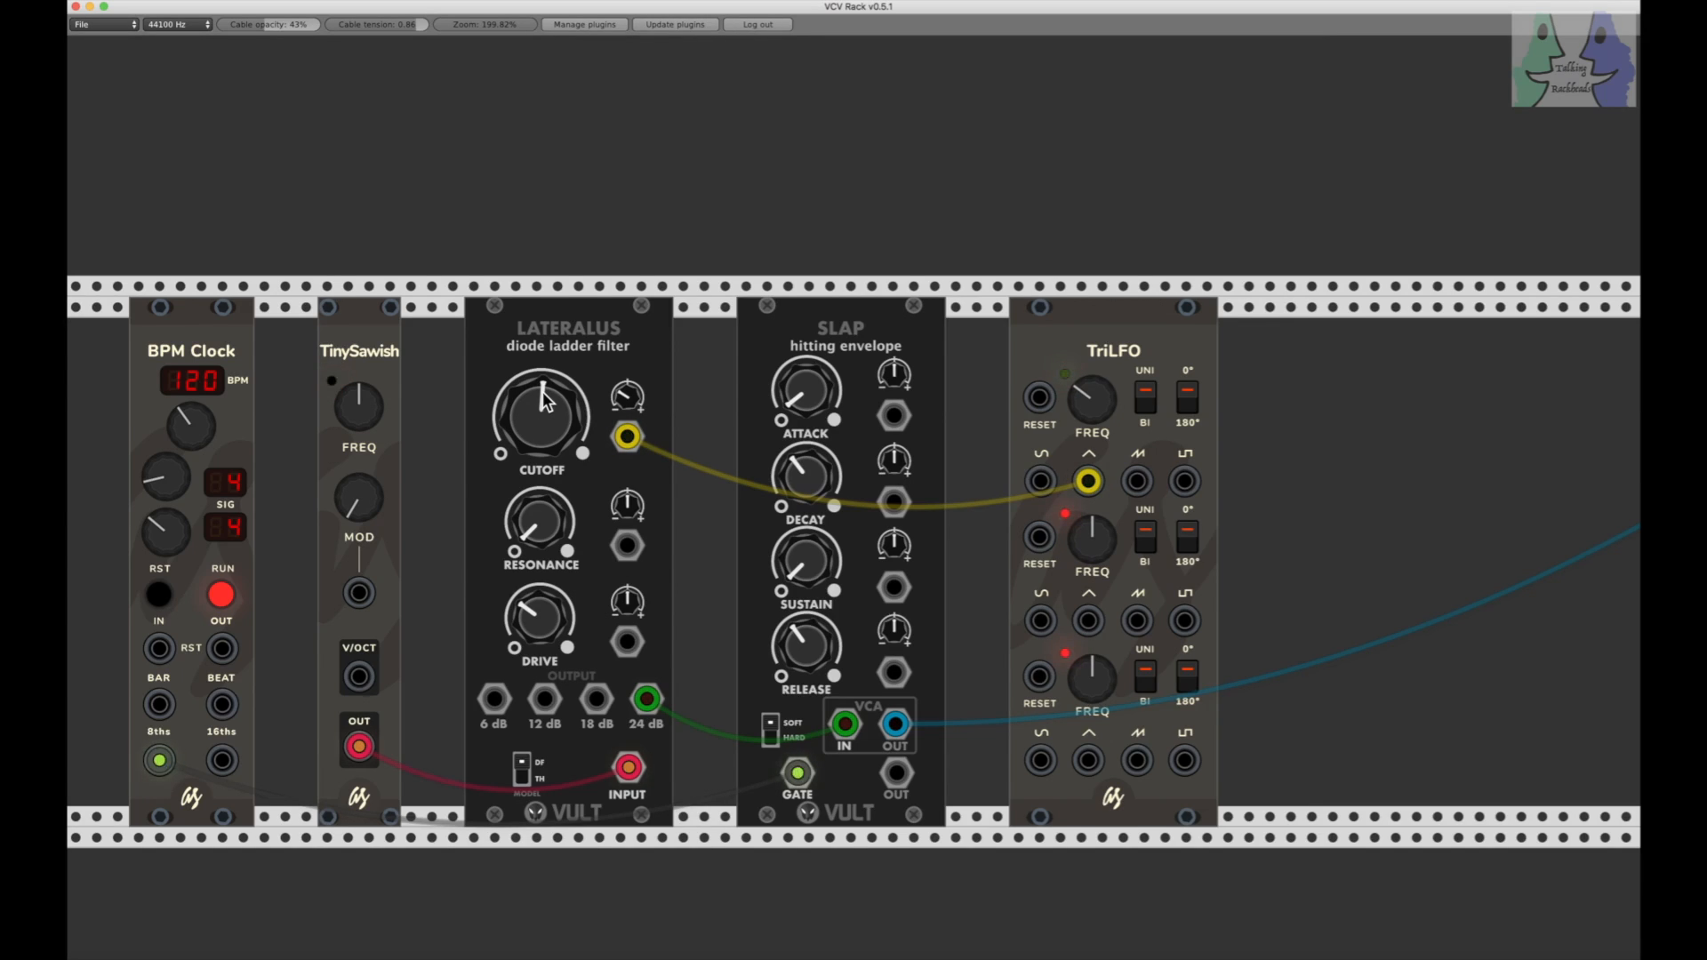
{"action": "left_click", "coordinate": [222, 595]}
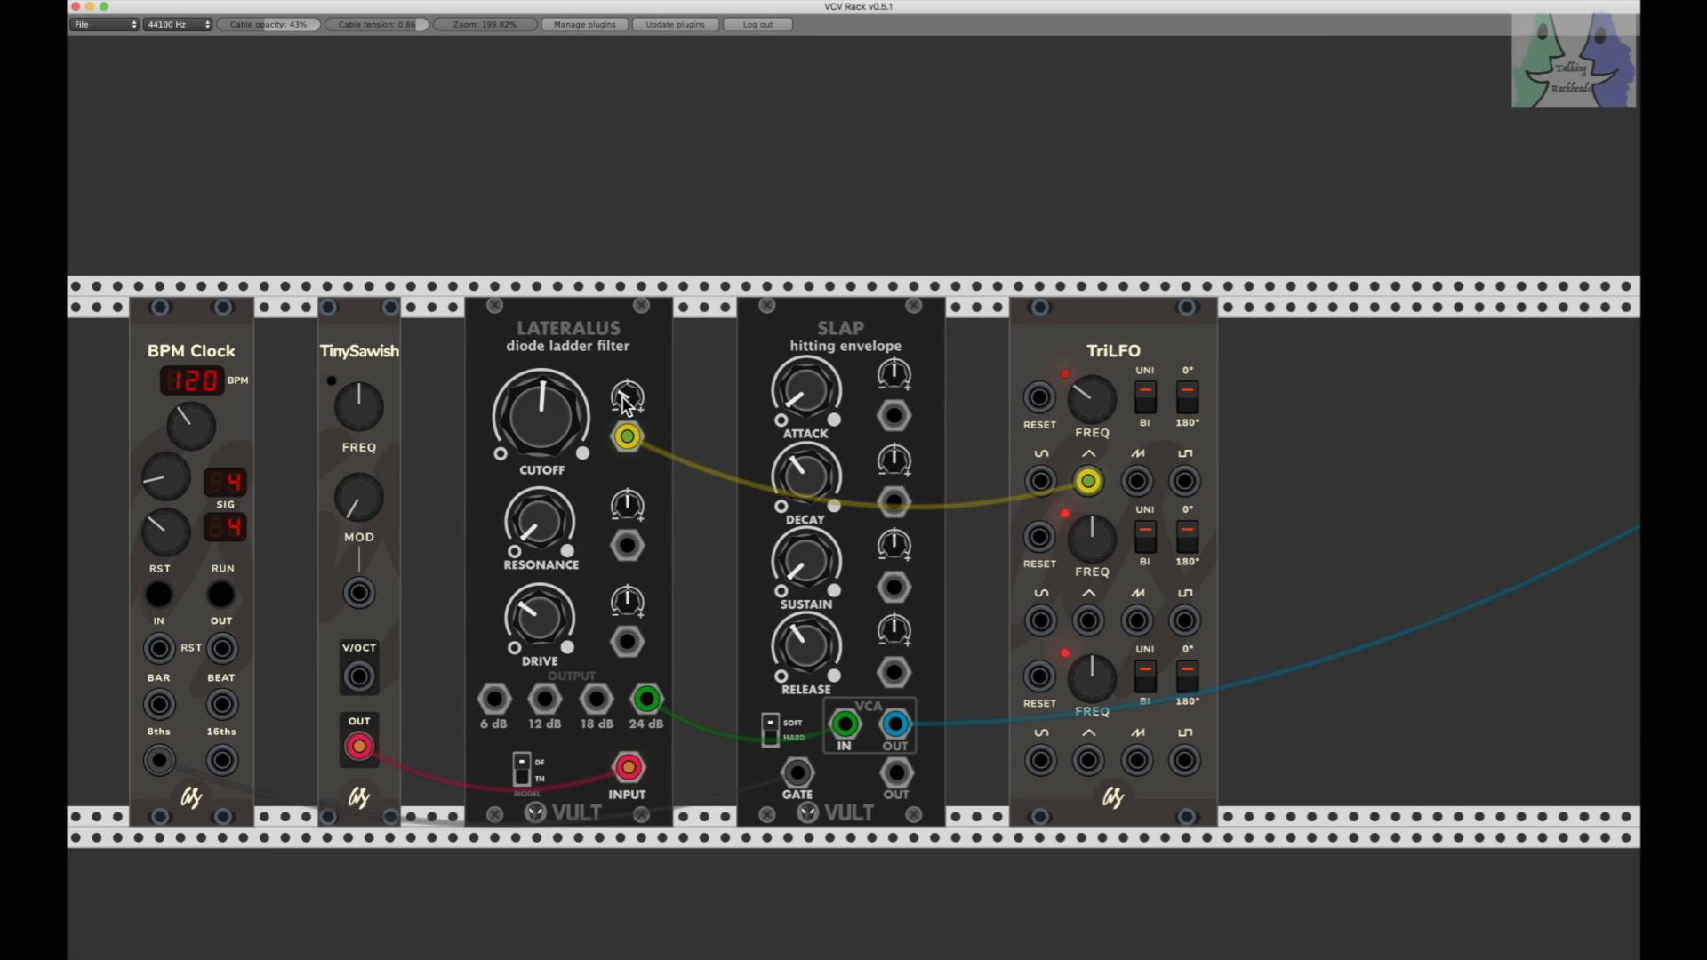
Step: Raise the Lateralus CUTOFF to roughly two thirds, keeping the modulation amount negative
{"action": "left_click_drag", "start_coordinate": [626, 402], "coordinate": [560, 445]}
{"action": "left_click_drag", "start_coordinate": [560, 435], "coordinate": [561, 361]}
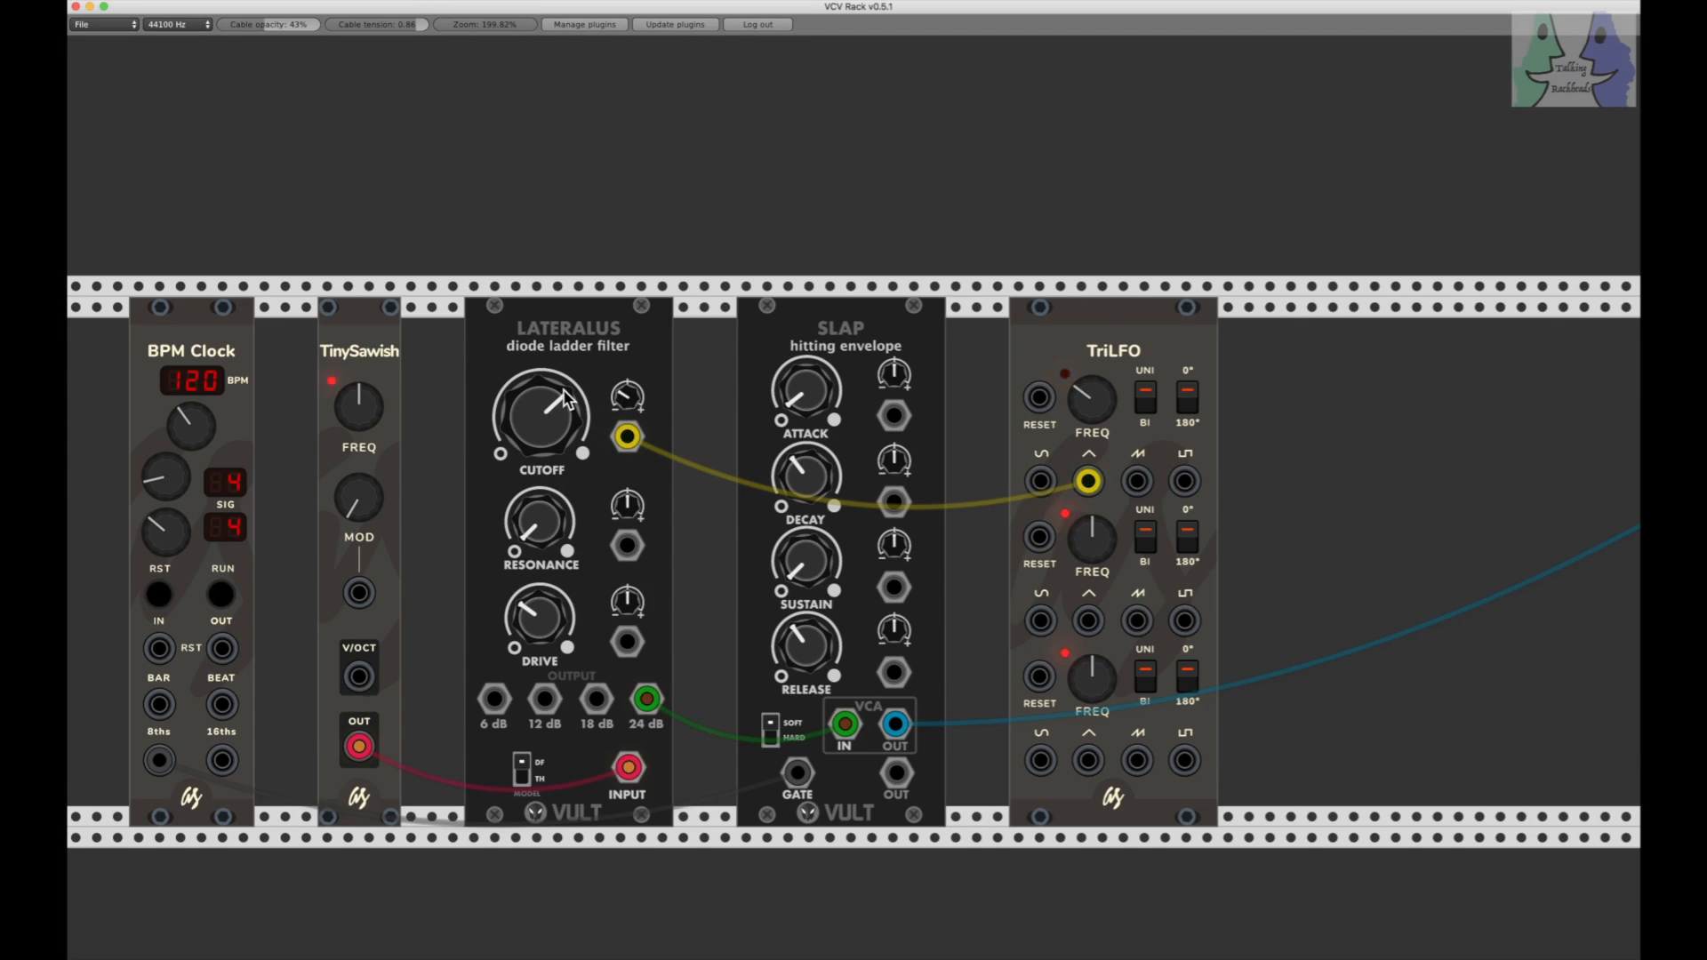
{"action": "left_click_drag", "start_coordinate": [557, 400], "coordinate": [557, 396]}
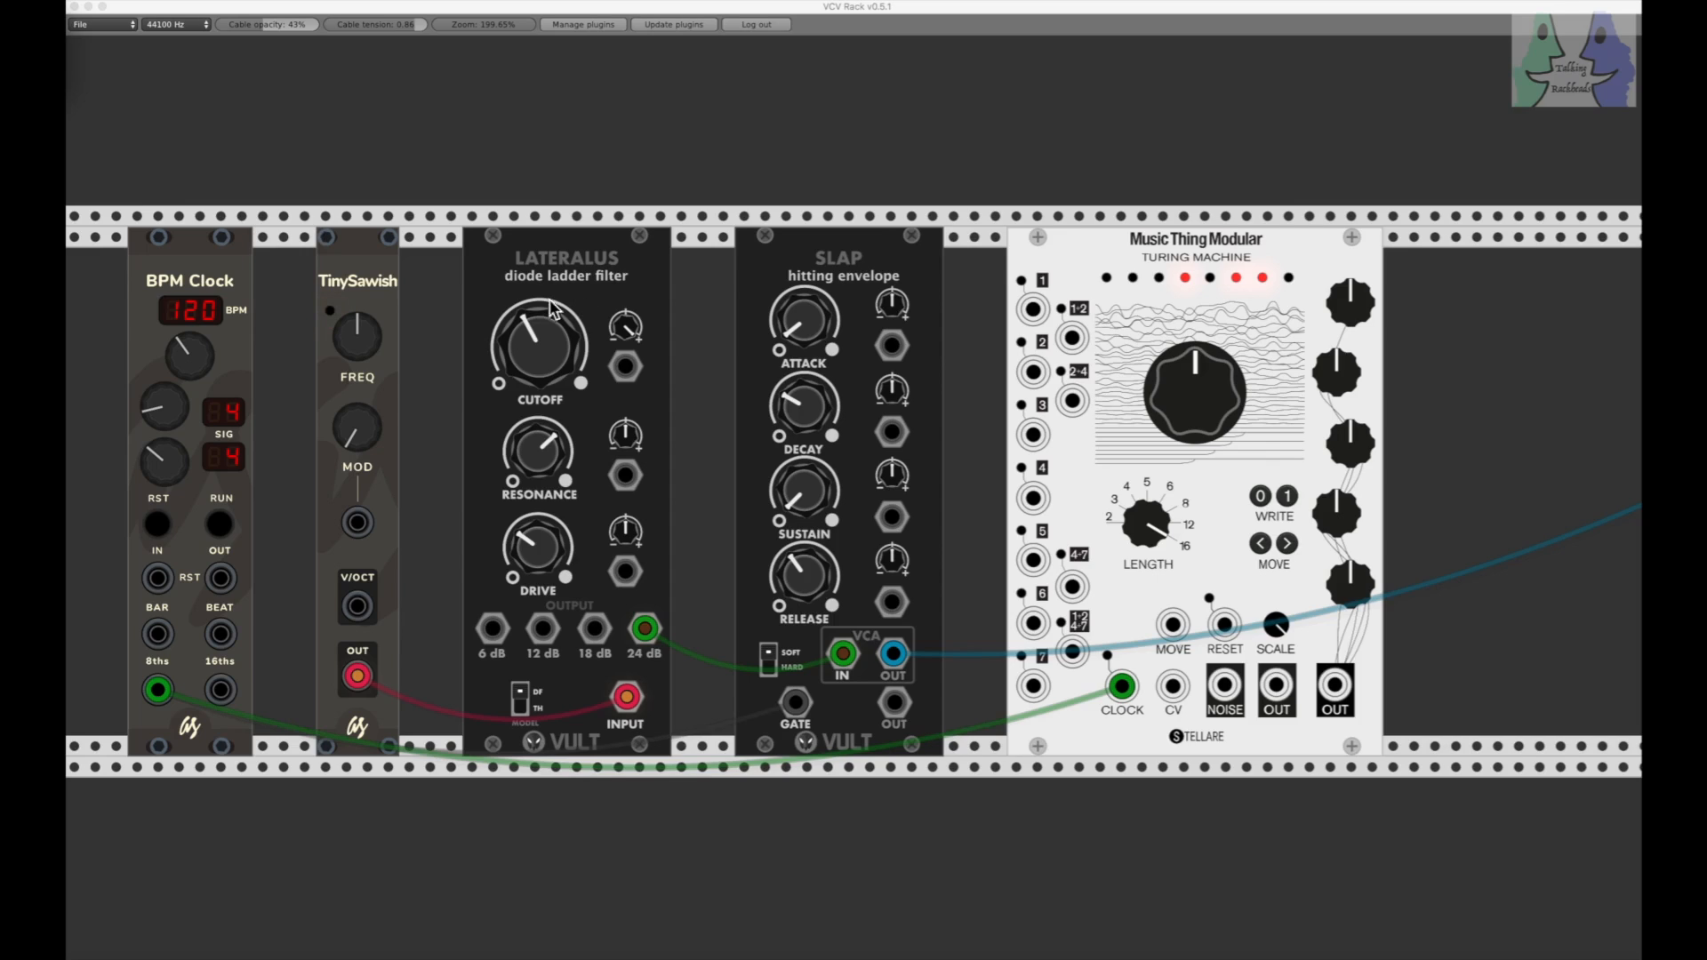
Step: Audition the unmodulated patch, patch the Turing Machine OUT beside NOISE into the Lateralus CUTOFF modulation input, and start the clock
{"action": "left_click", "coordinate": [219, 525]}
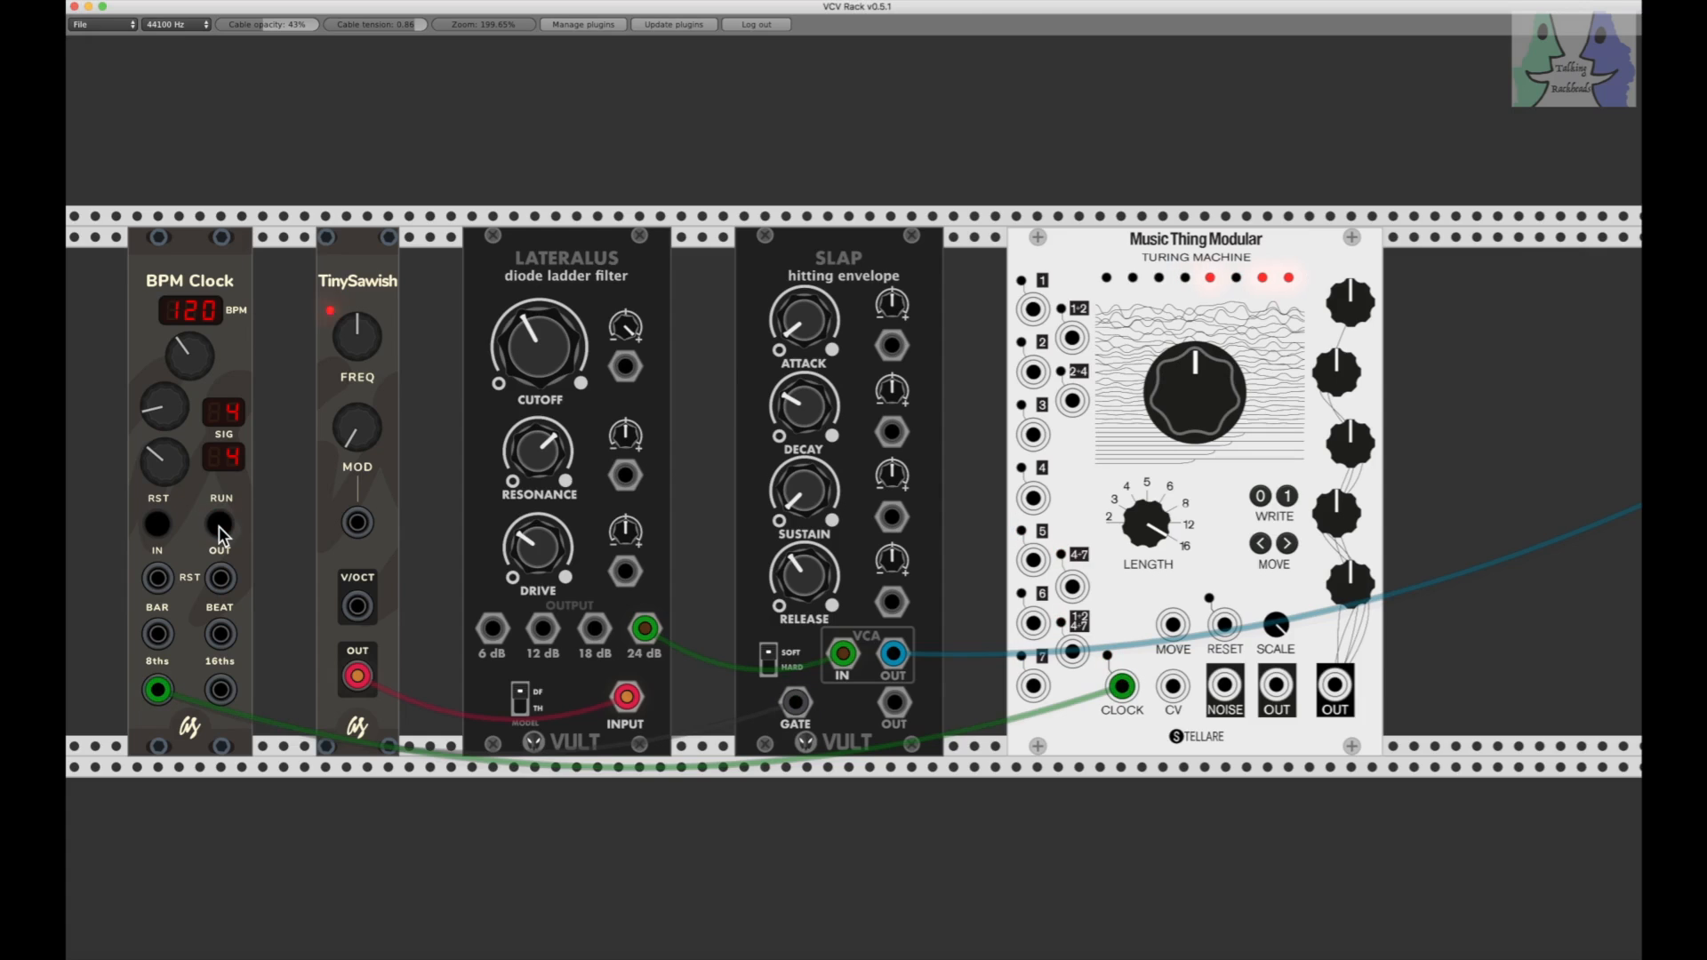
{"action": "left_click", "coordinate": [219, 527]}
{"action": "left_click", "coordinate": [223, 525]}
{"action": "left_click_drag", "start_coordinate": [1277, 689], "coordinate": [626, 366]}
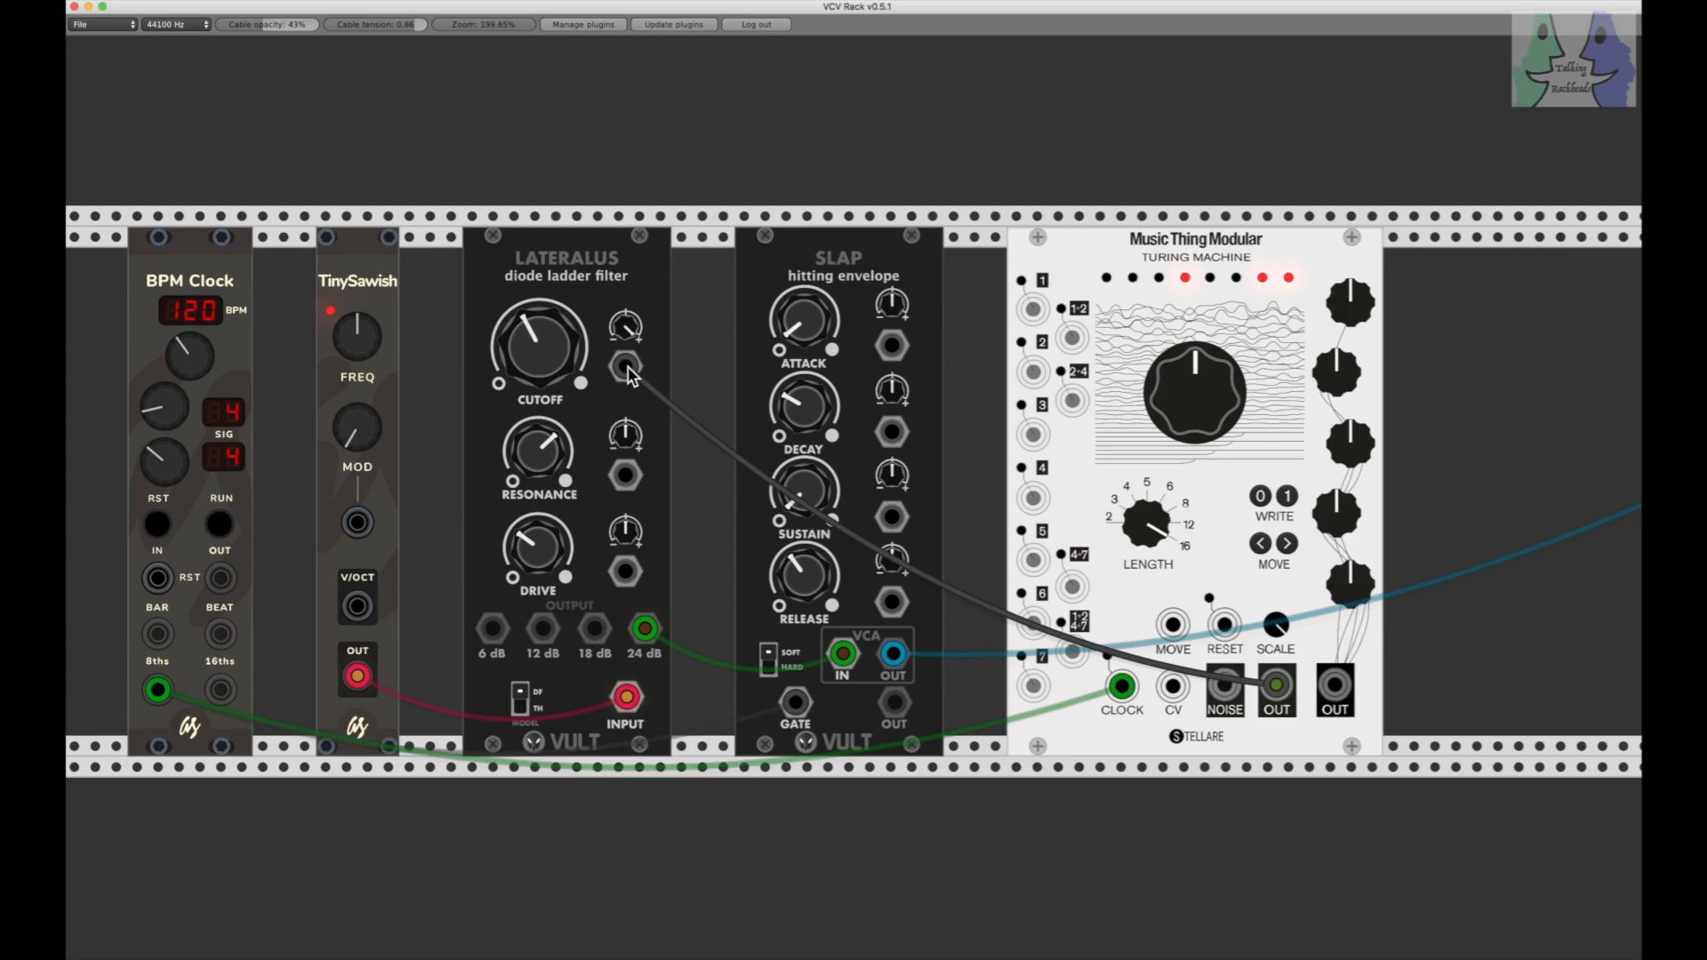
{"action": "left_click_drag", "start_coordinate": [628, 373], "coordinate": [631, 375]}
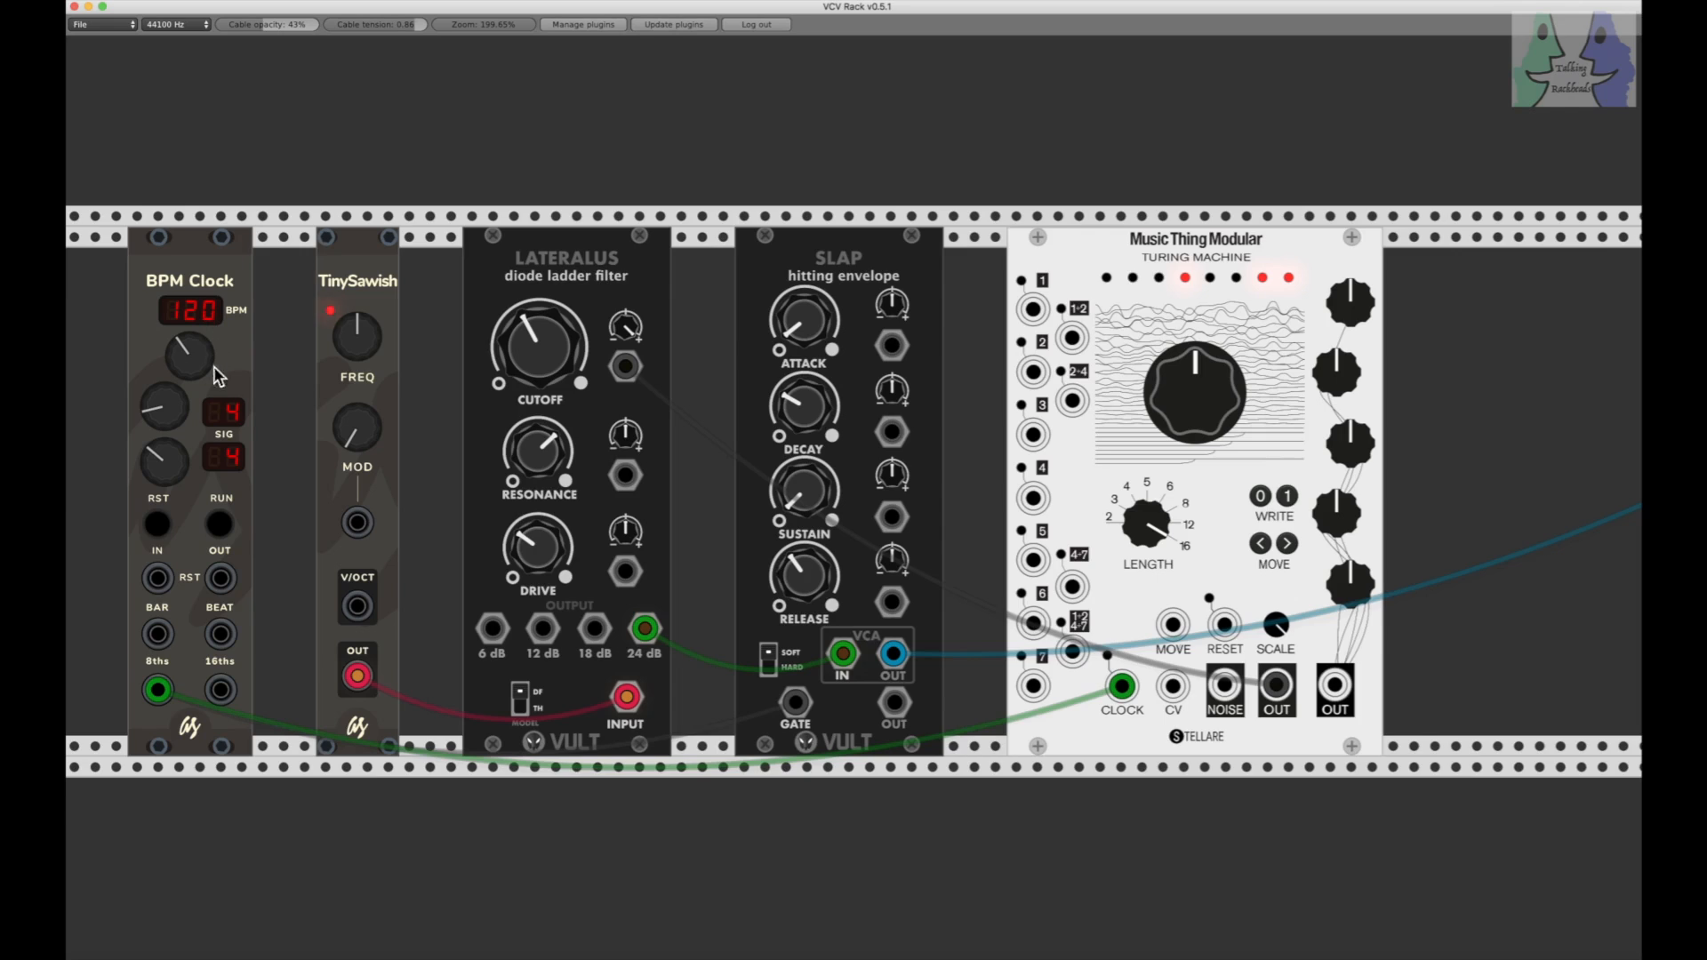
{"action": "left_click", "coordinate": [221, 526]}
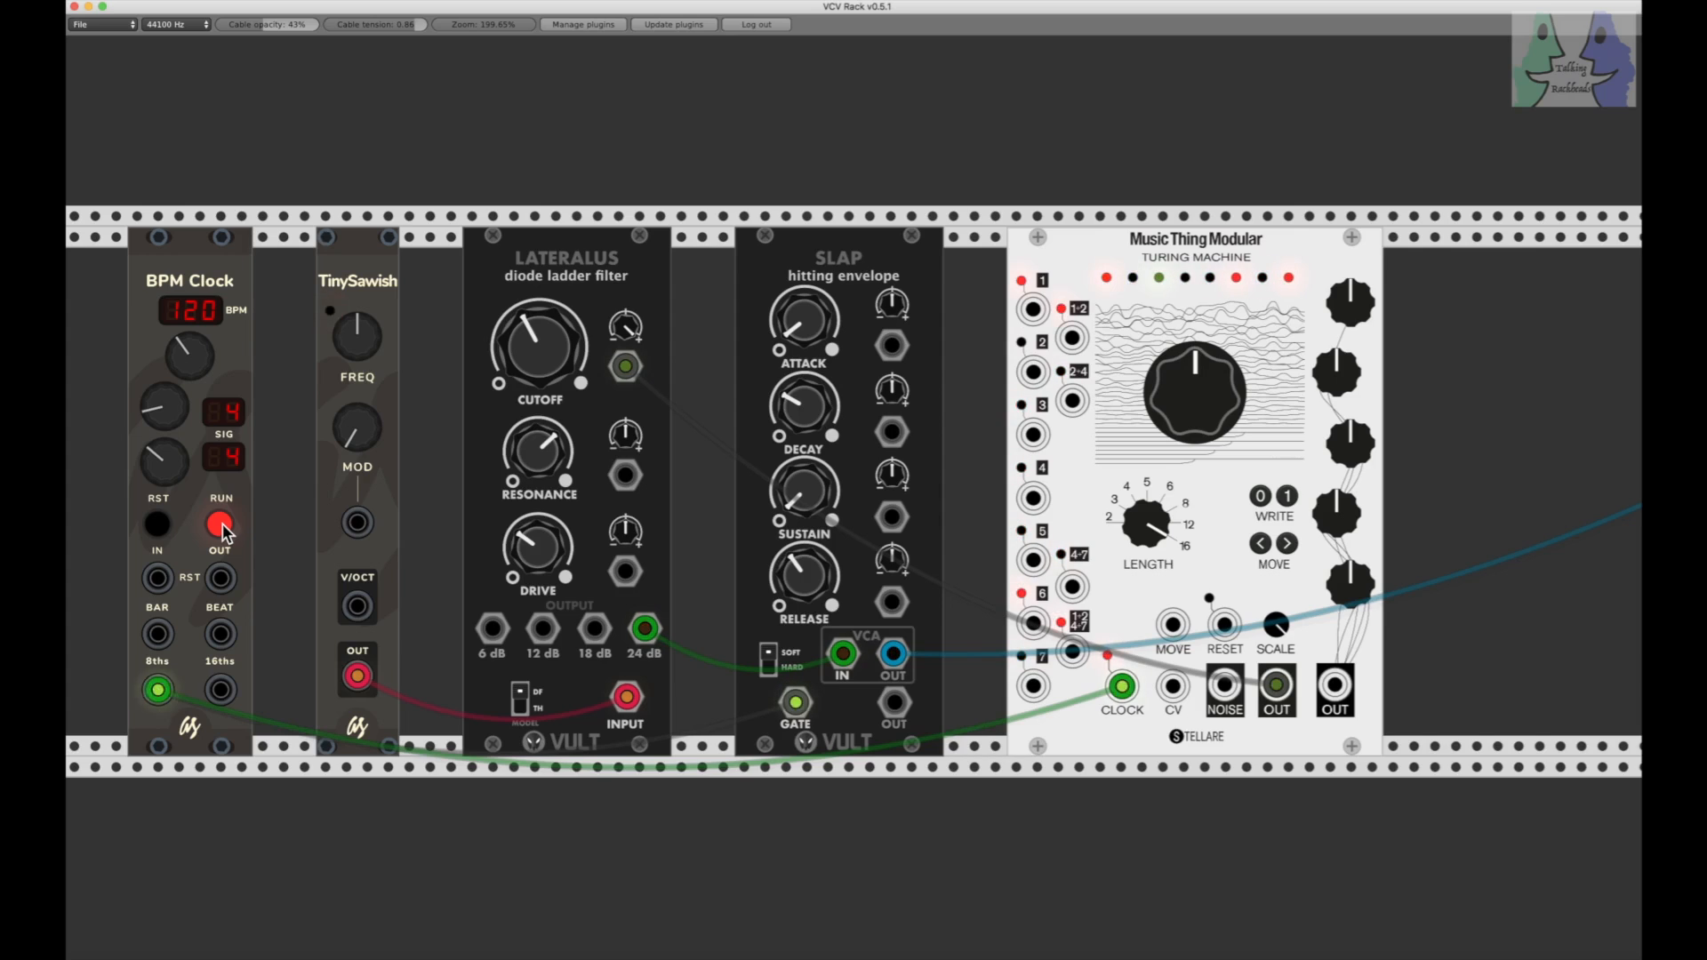
Step: Try driving the Turing Machine clock and SLAP gate from the 16ths output, and return the Turing Machine clock to 8ths
{"action": "left_click_drag", "start_coordinate": [160, 697], "coordinate": [220, 691]}
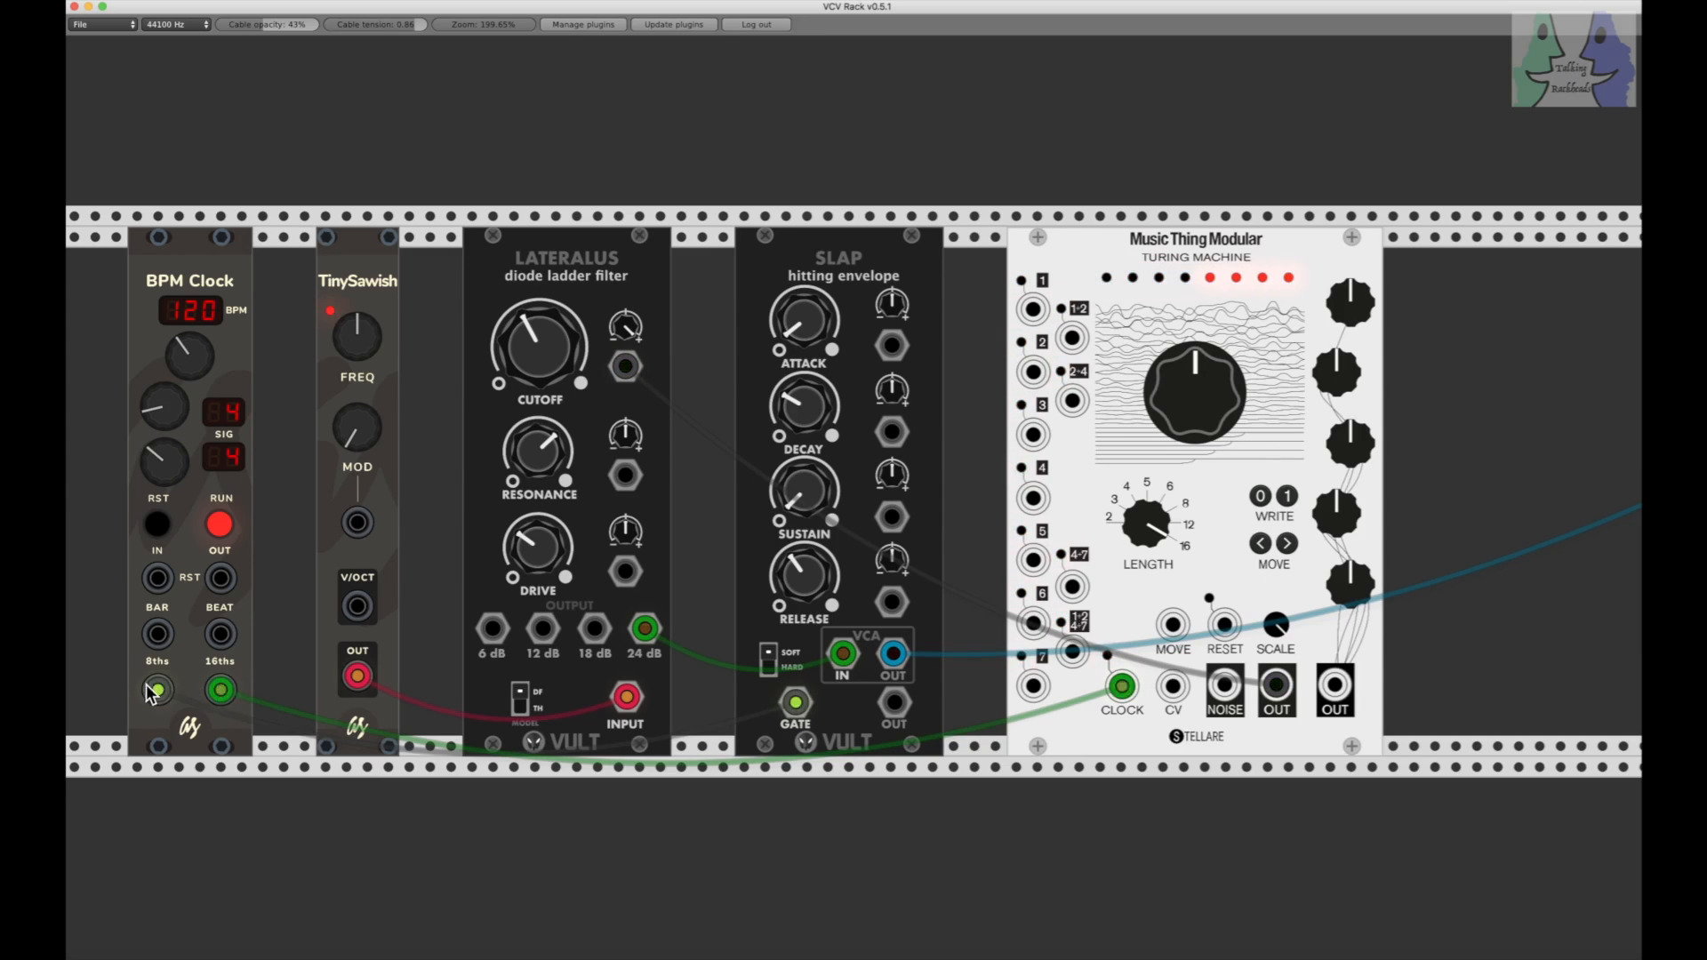
{"action": "left_click_drag", "start_coordinate": [158, 690], "coordinate": [226, 690]}
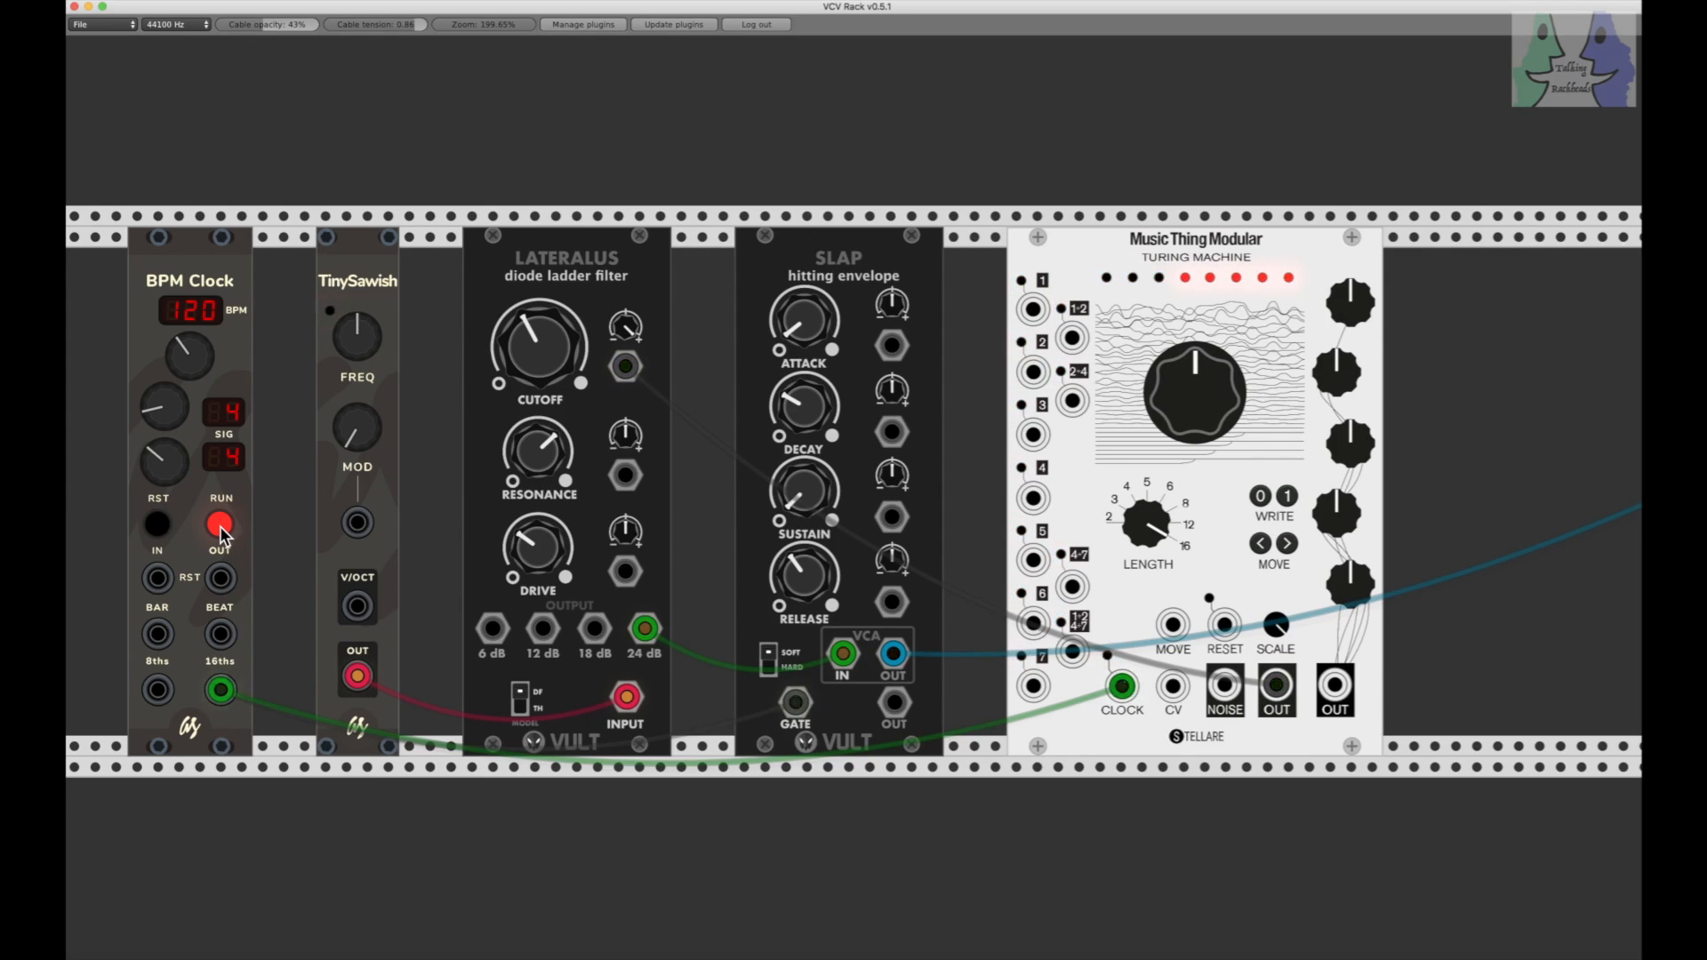
{"action": "left_click_drag", "start_coordinate": [218, 690], "coordinate": [159, 690]}
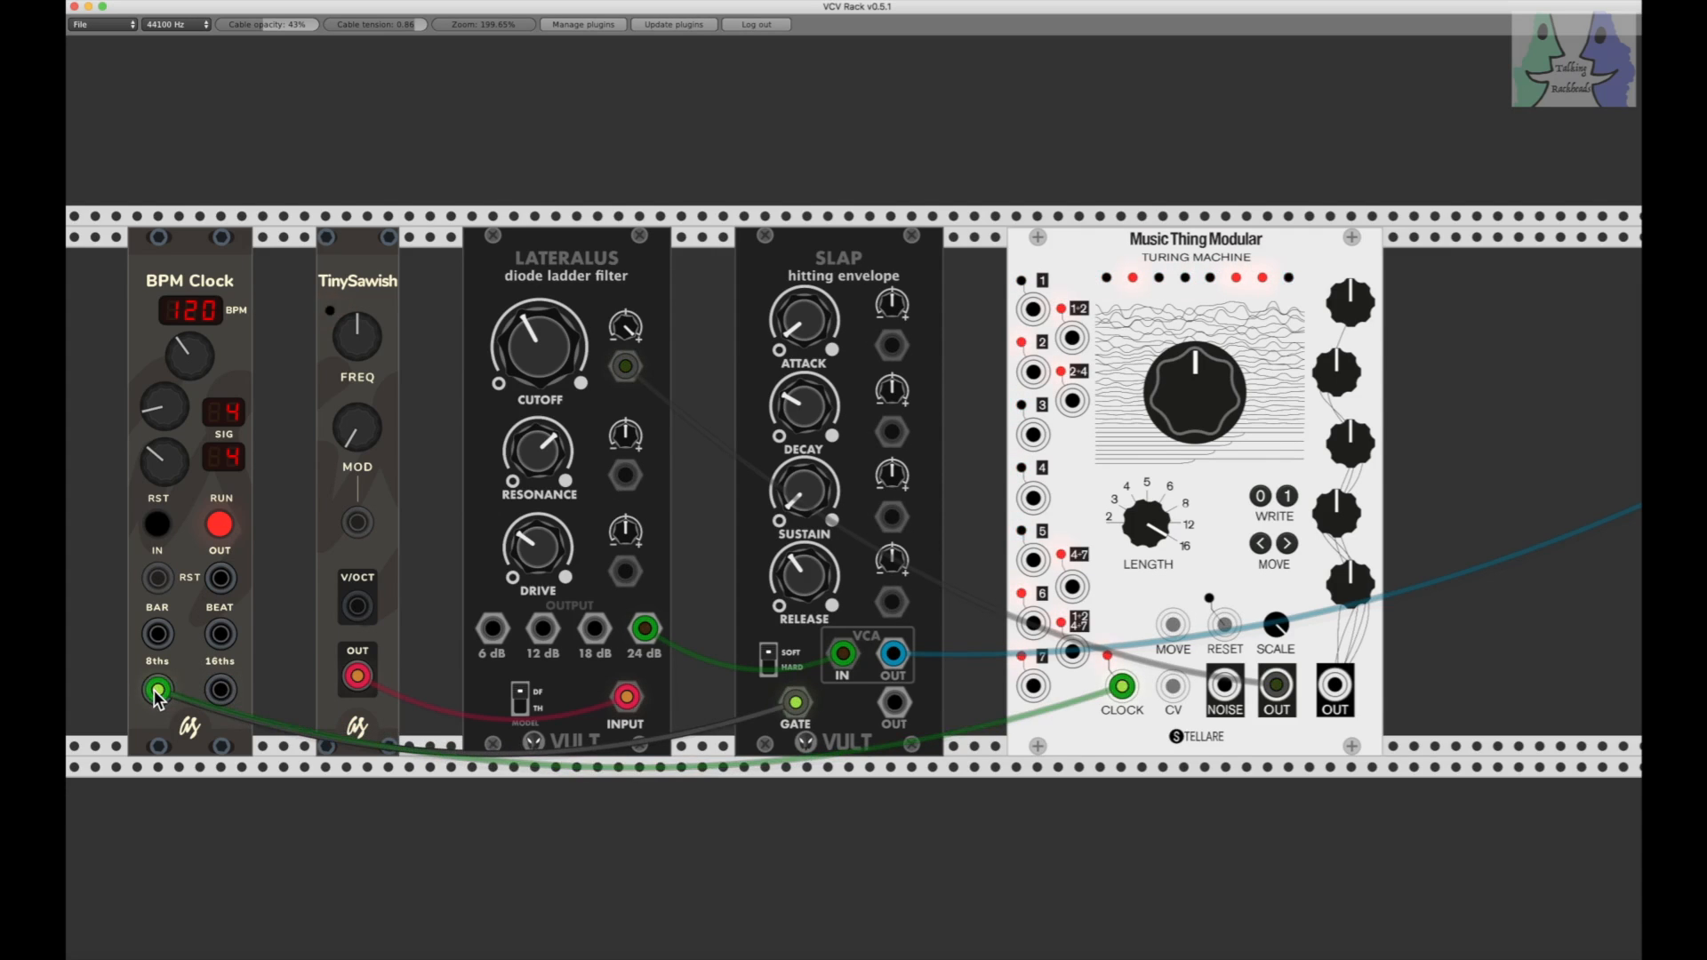
{"action": "left_click", "coordinate": [221, 528]}
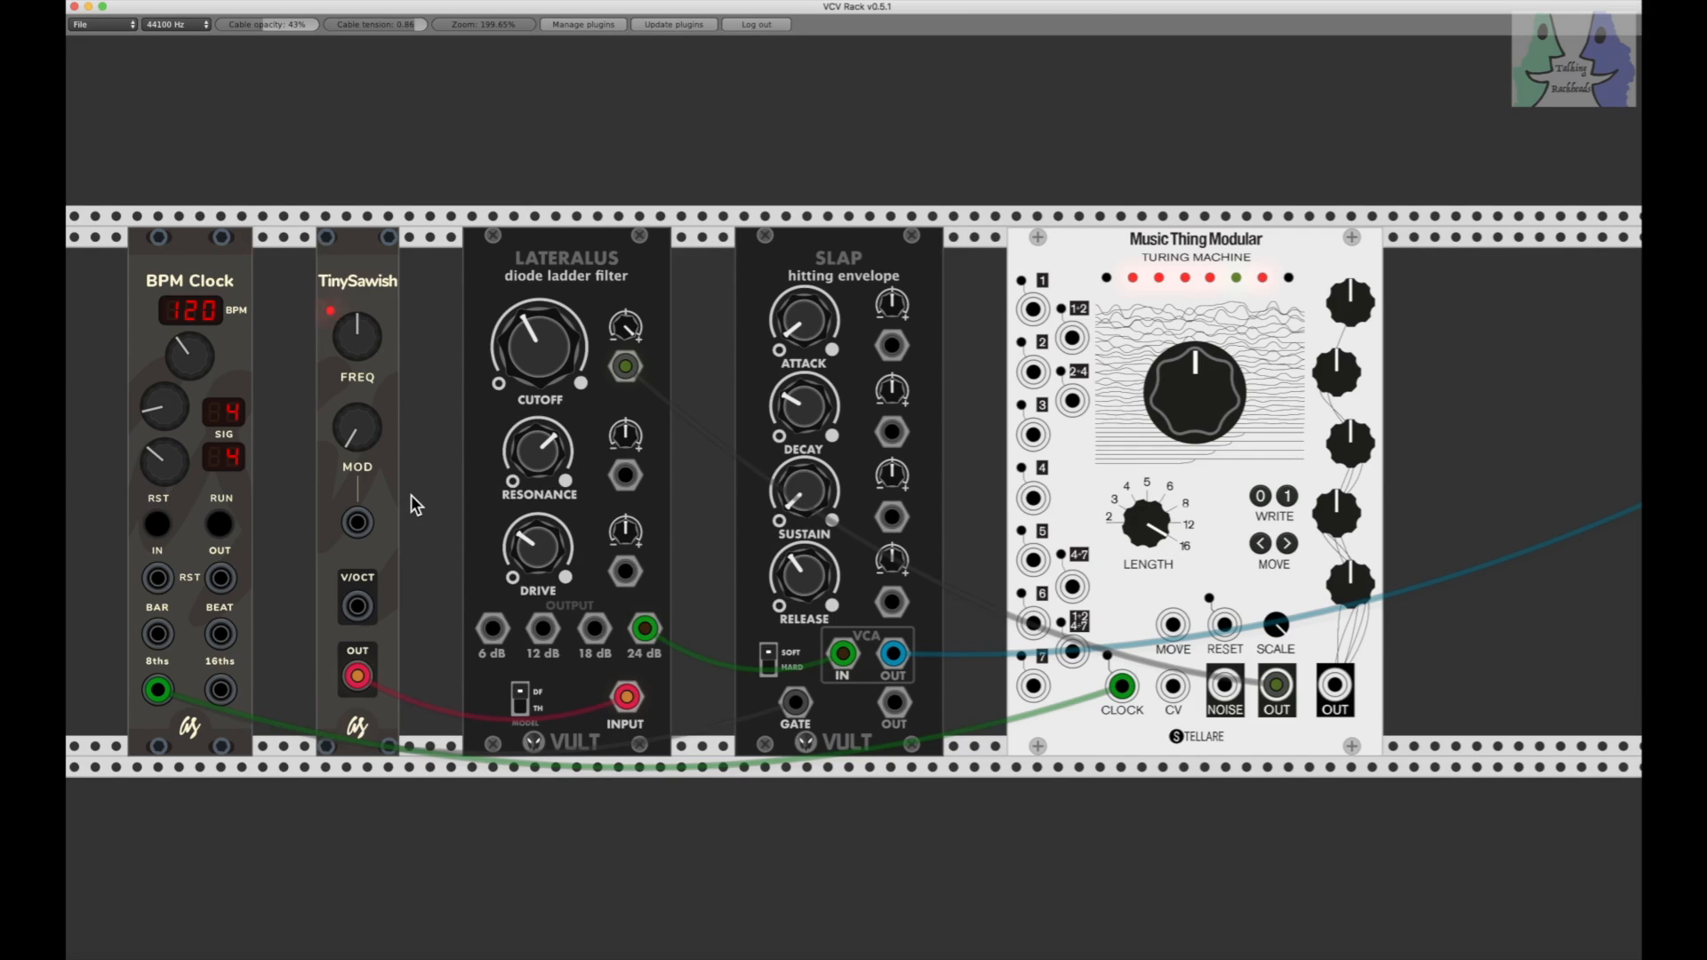
Step: Restart the clock and lower the Lateralus CUTOFF to roughly 20 percent
{"action": "left_click", "coordinate": [218, 530]}
{"action": "left_click_drag", "start_coordinate": [533, 342], "coordinate": [534, 364]}
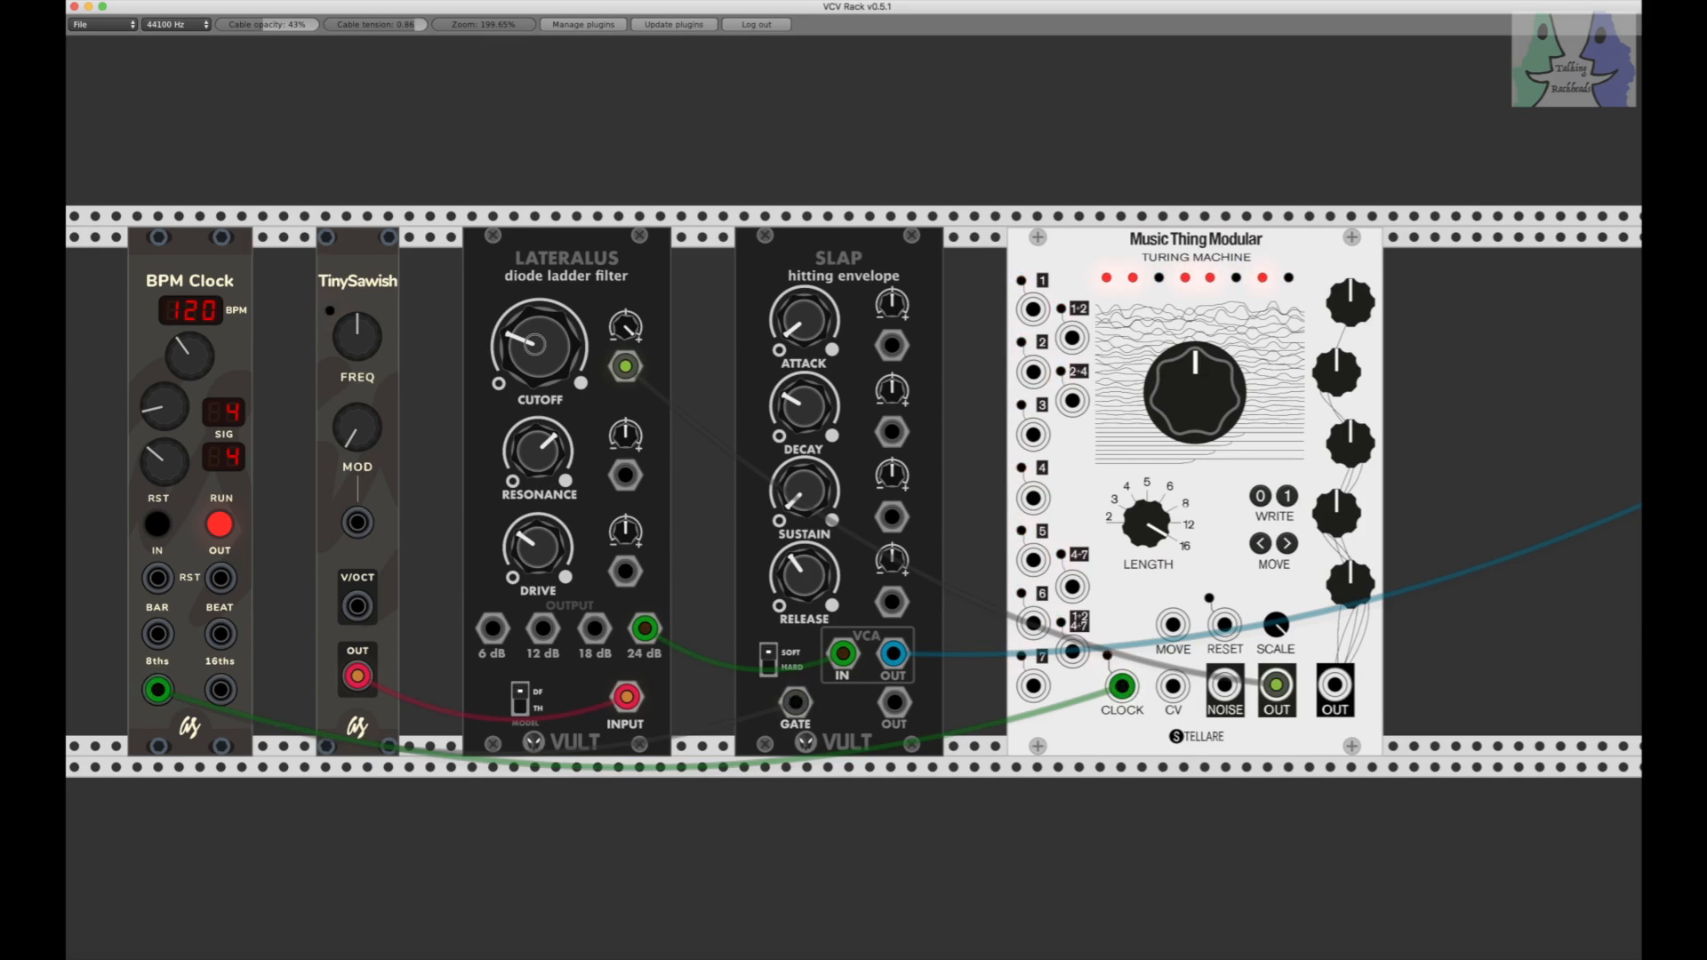
{"action": "left_click_drag", "start_coordinate": [534, 344], "coordinate": [537, 352]}
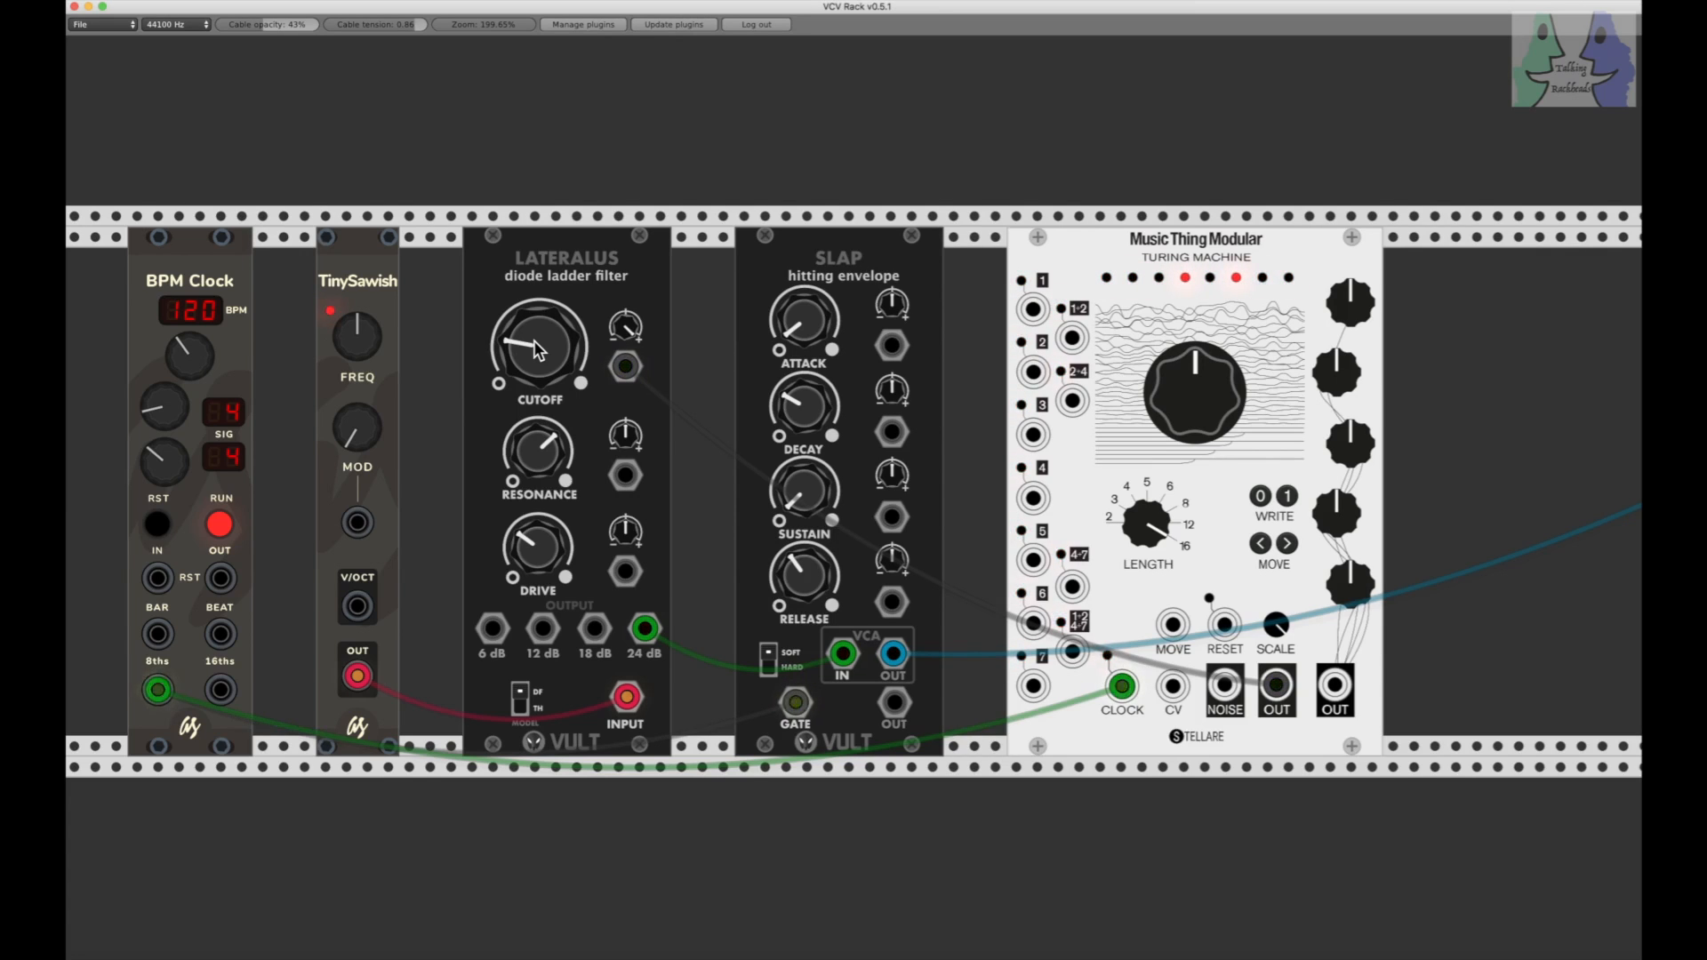
Step: Sweep the Lateralus CUTOFF up, readjust its modulation amount, and settle the CUTOFF at roughly one third
{"action": "left_click_drag", "start_coordinate": [531, 348], "coordinate": [620, 323]}
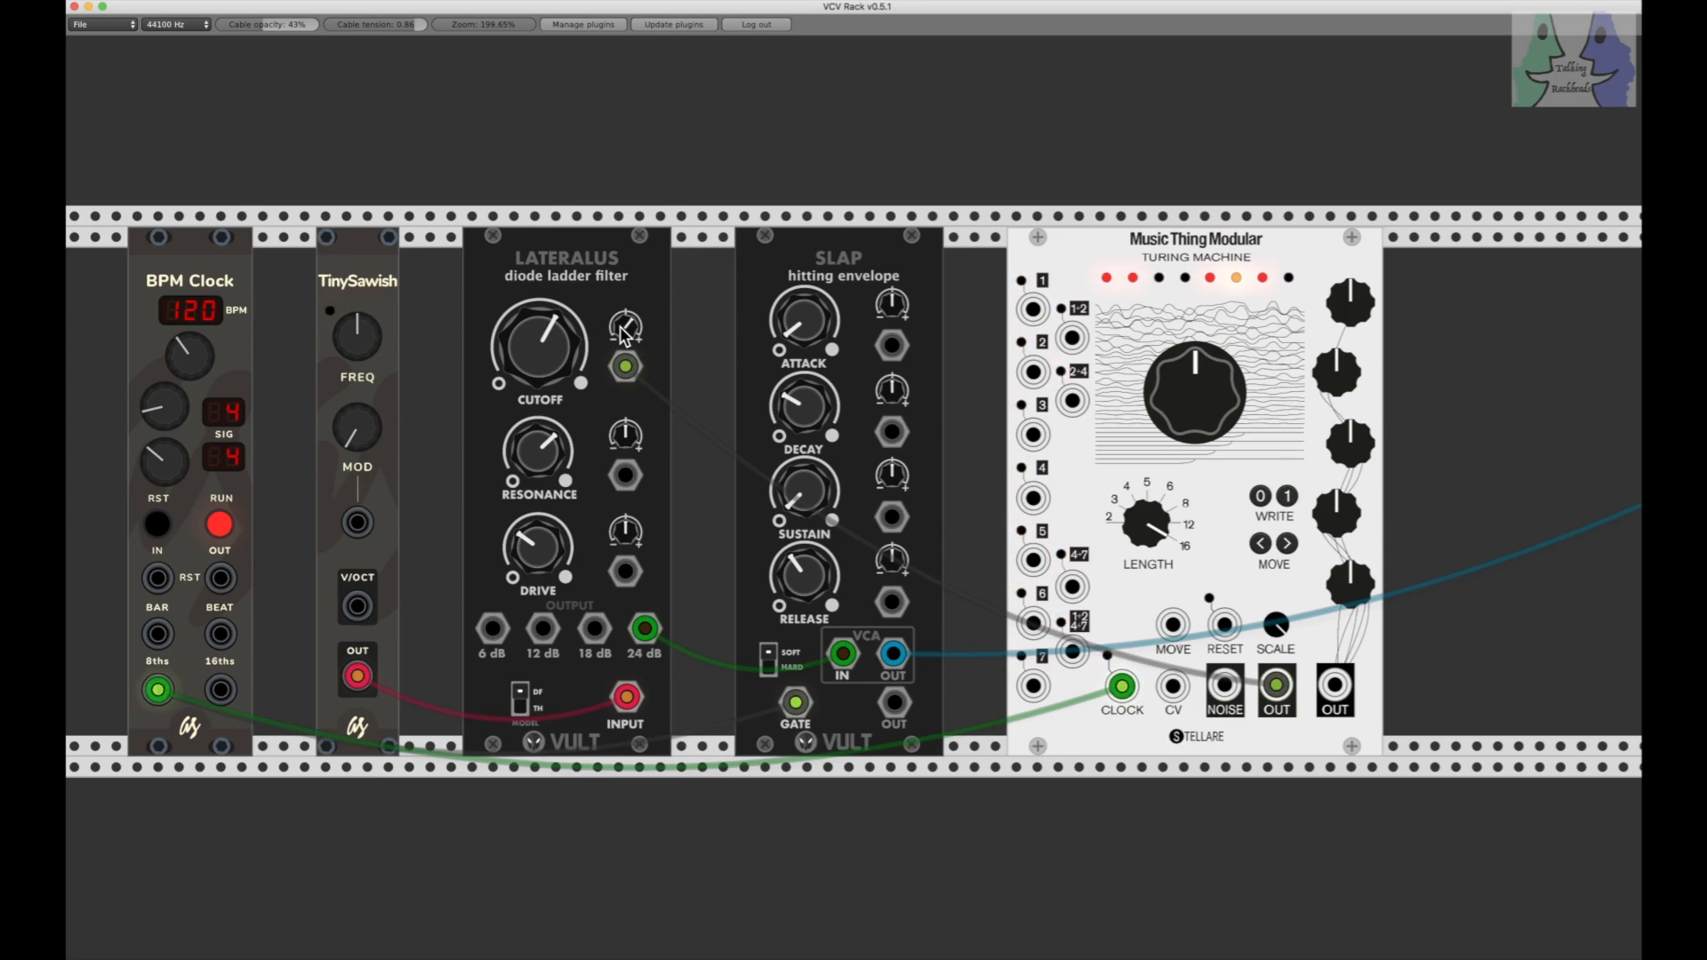
{"action": "left_click_drag", "start_coordinate": [522, 336], "coordinate": [527, 338]}
{"action": "left_click_drag", "start_coordinate": [629, 332], "coordinate": [628, 322]}
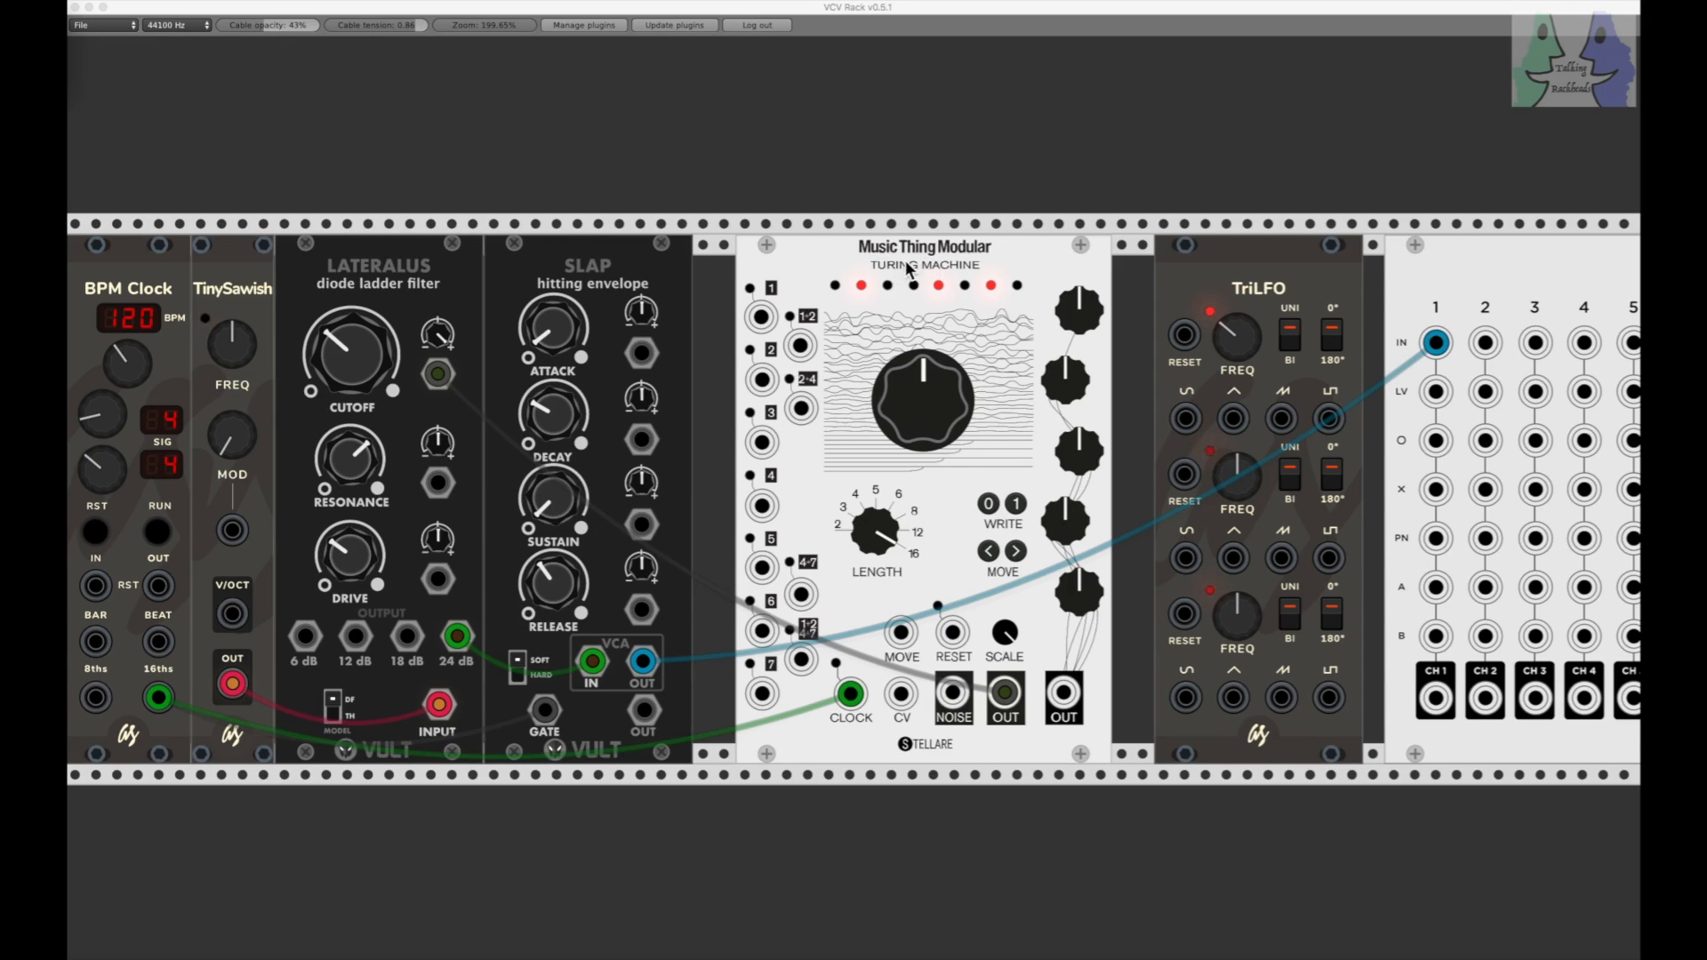
Step: Audition the Turing Machine modulating the filter cutoff with the clock driven from 16ths, and stop the clock
{"action": "left_click", "coordinate": [158, 532]}
{"action": "left_click", "coordinate": [158, 532]}
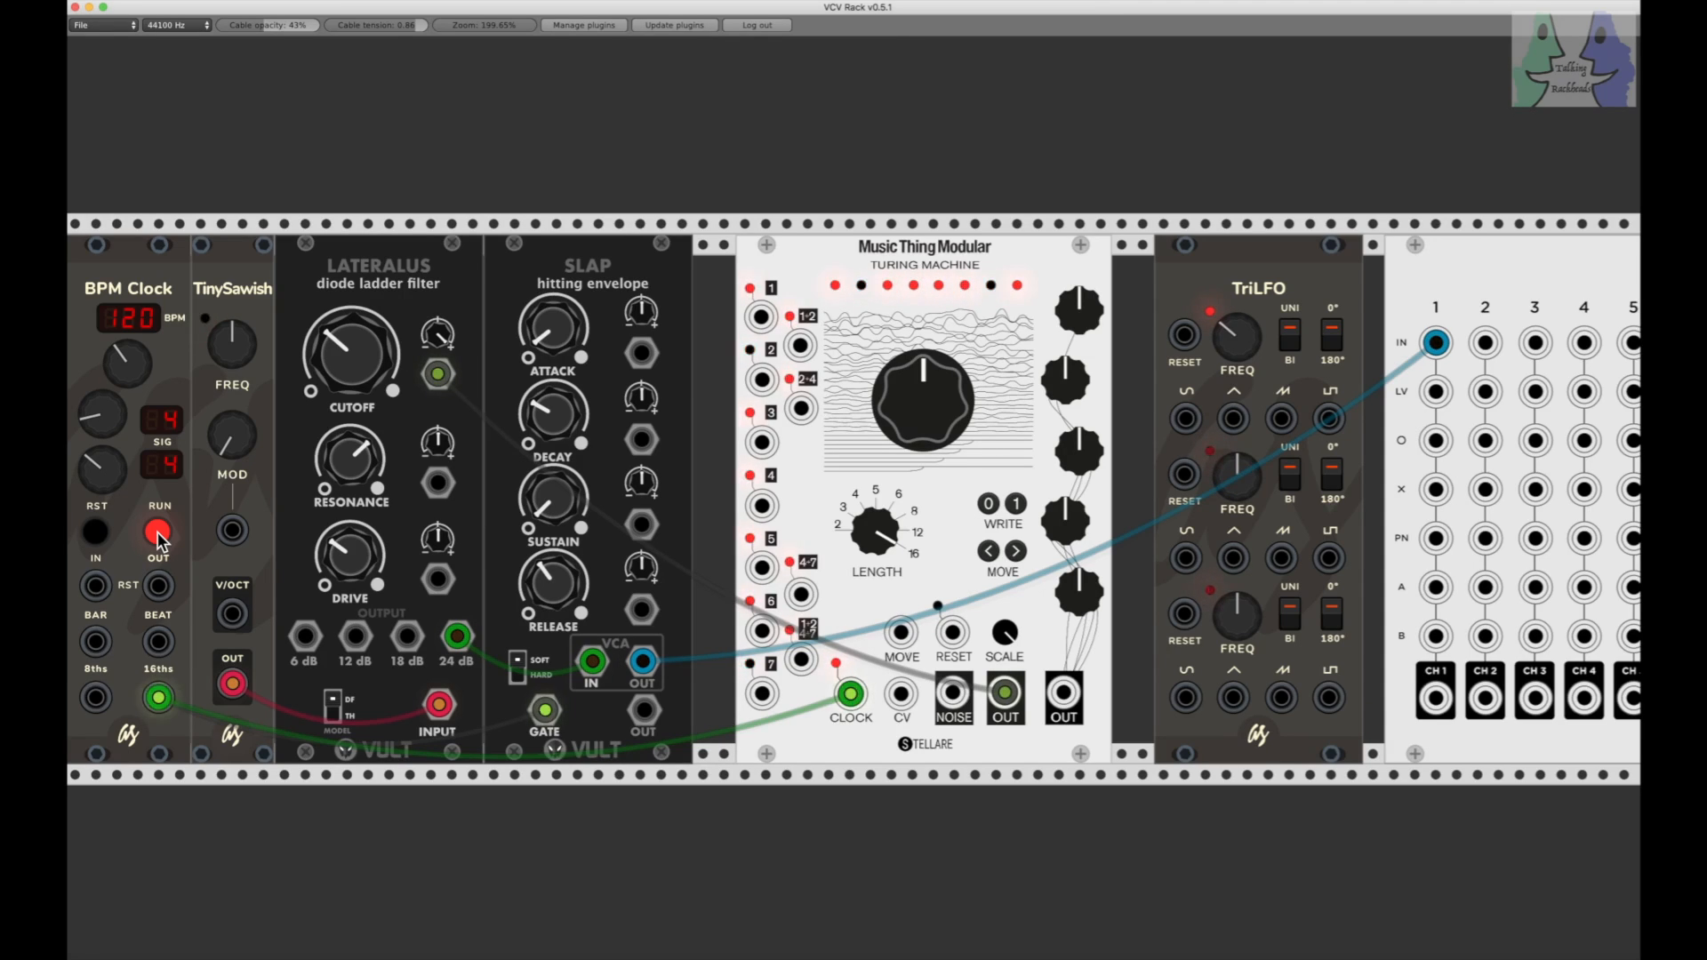
{"action": "left_click", "coordinate": [158, 532]}
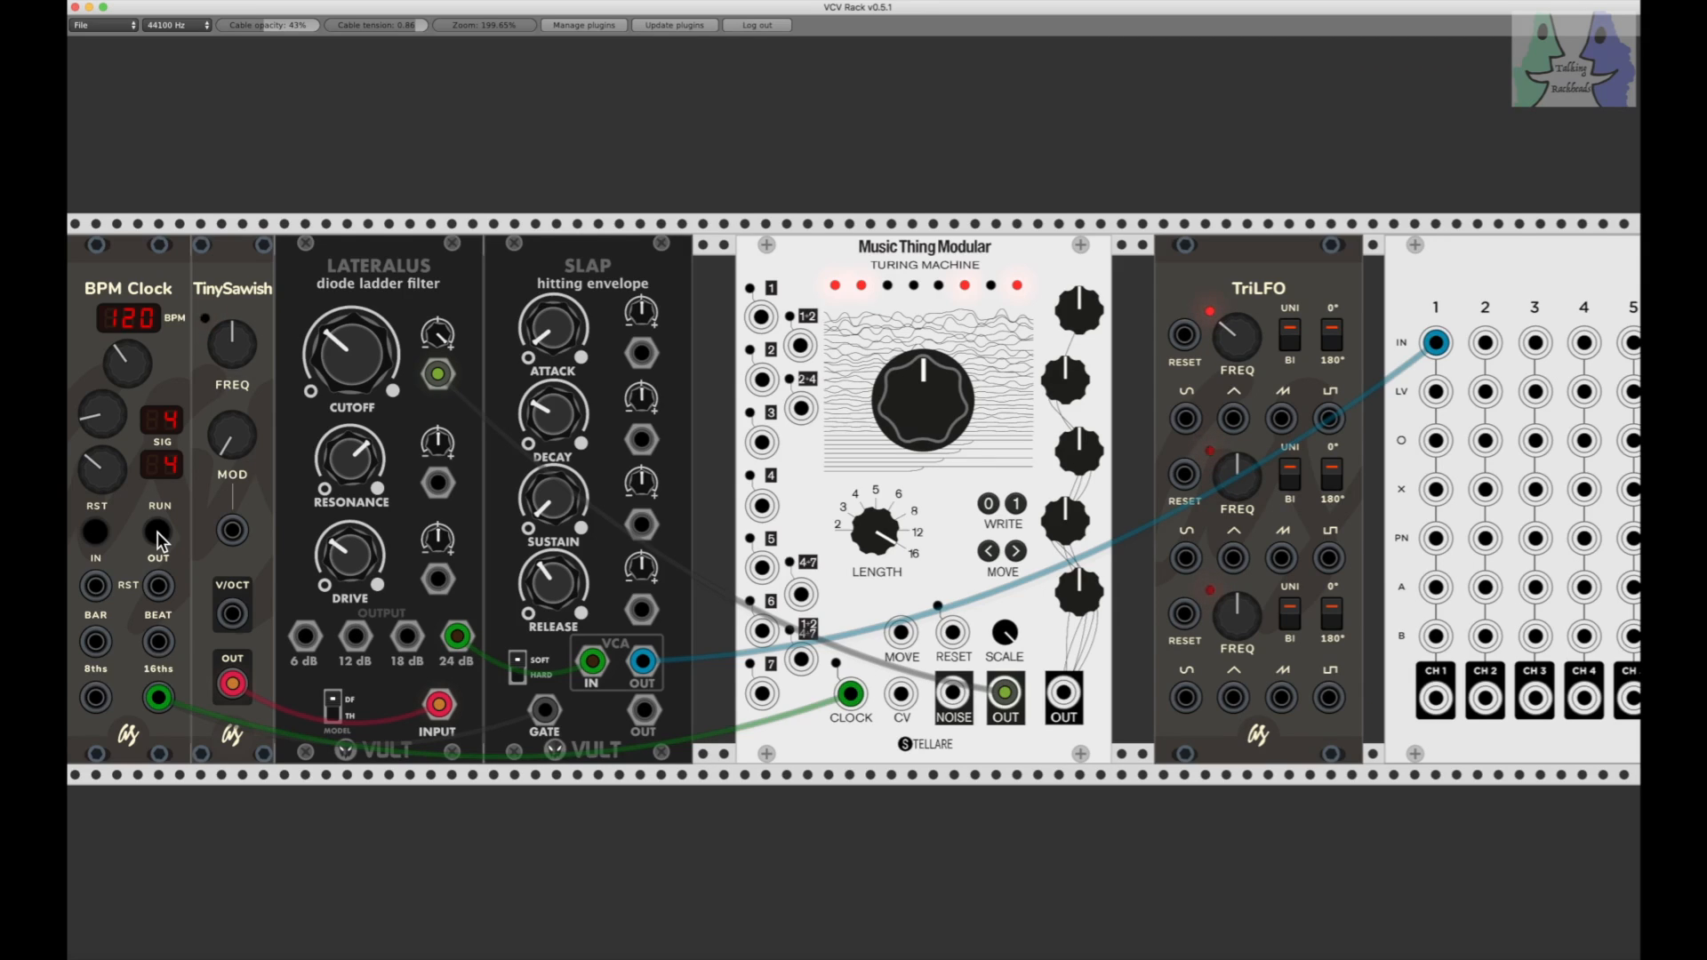
Step: Patch the first TriLFO triangle output into the Console channel 1 LV input and audition the level modulation
{"action": "scroll", "coordinate": [955, 536], "scroll_direction": "up", "scroll_amount": 1}
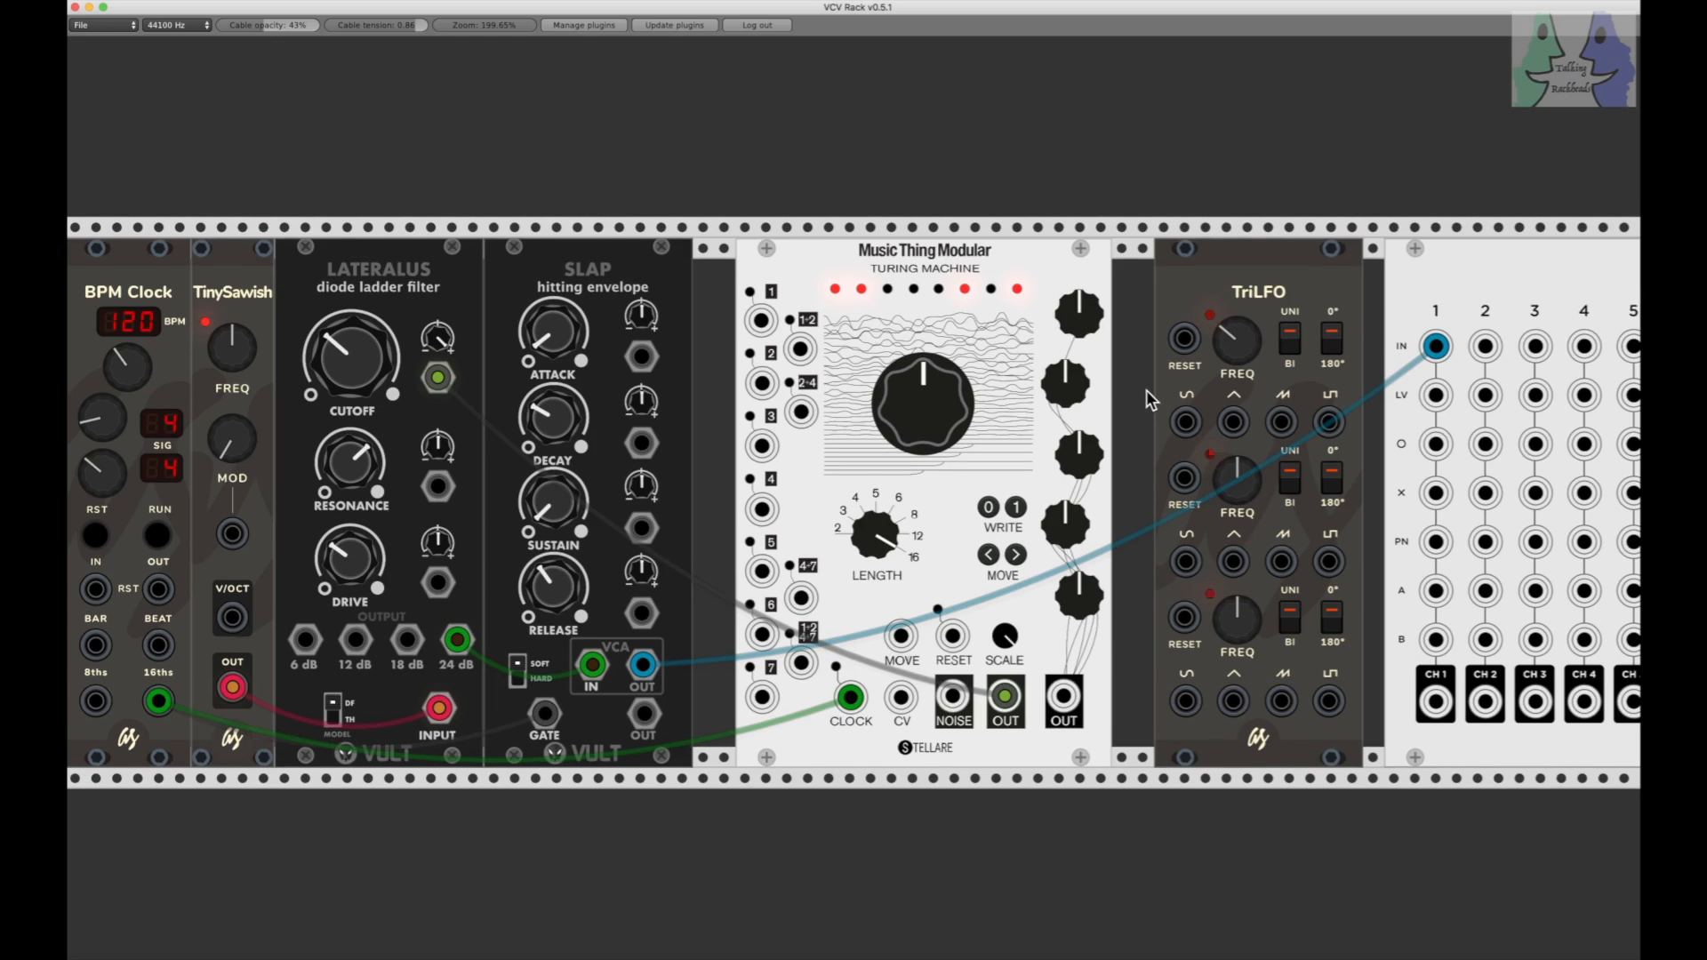
{"action": "scroll", "coordinate": [1145, 390], "scroll_direction": "down", "scroll_amount": 1}
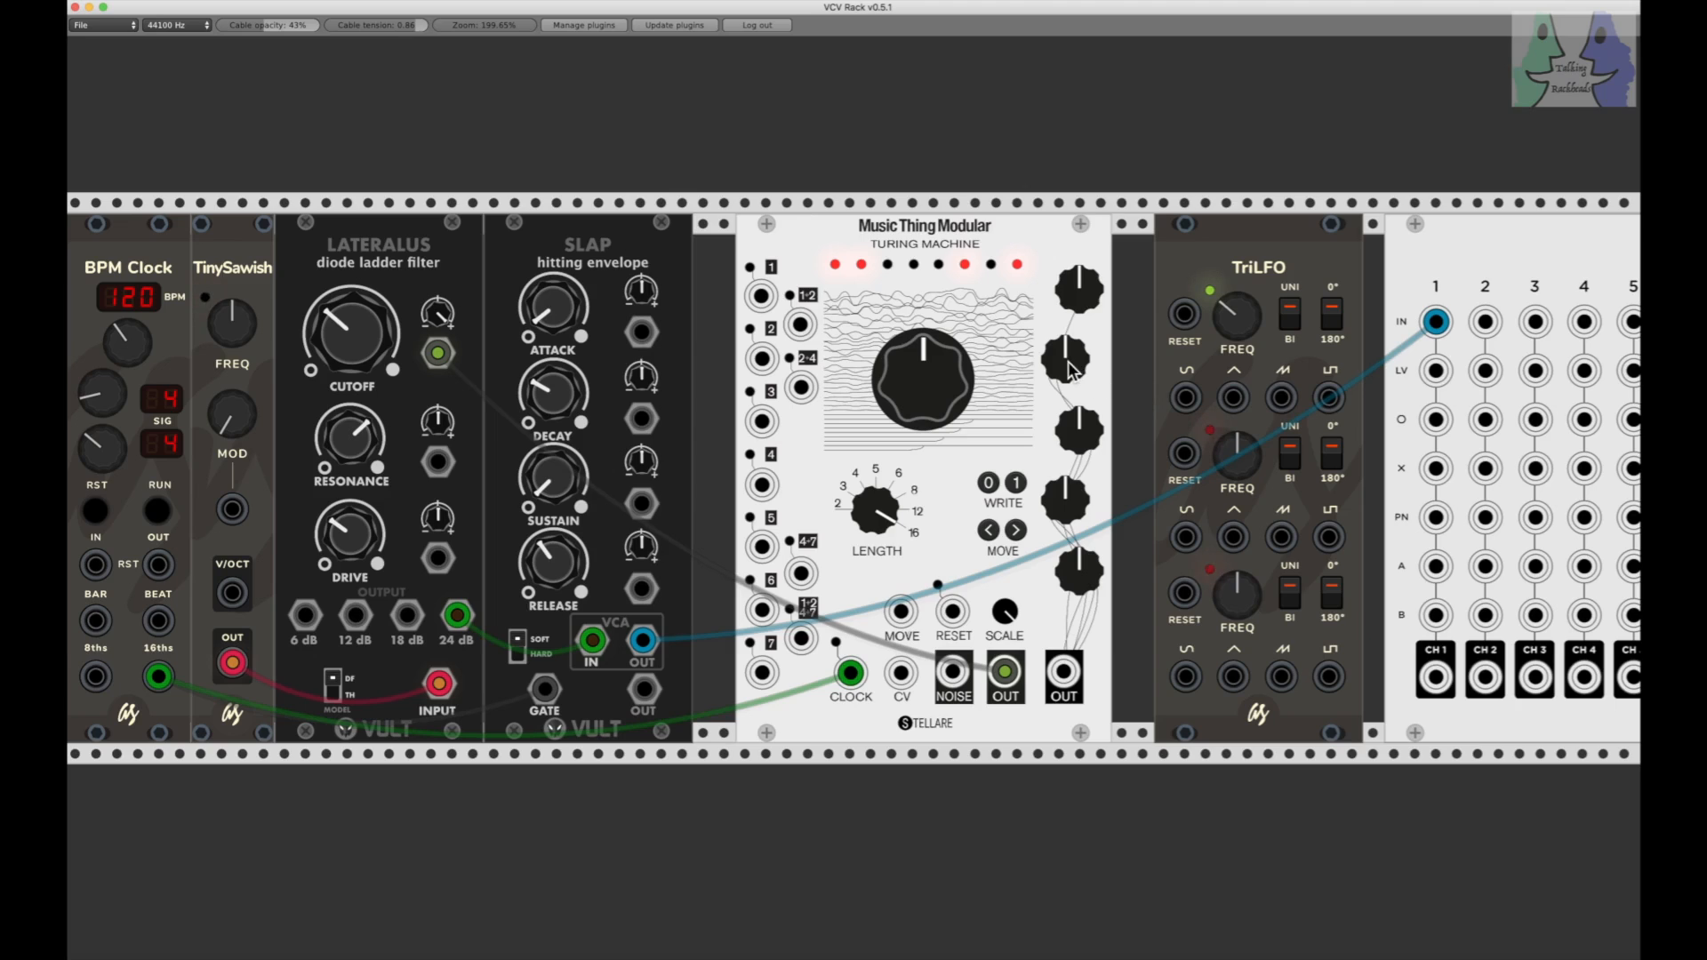
{"action": "left_click_drag", "start_coordinate": [1234, 398], "coordinate": [1440, 379]}
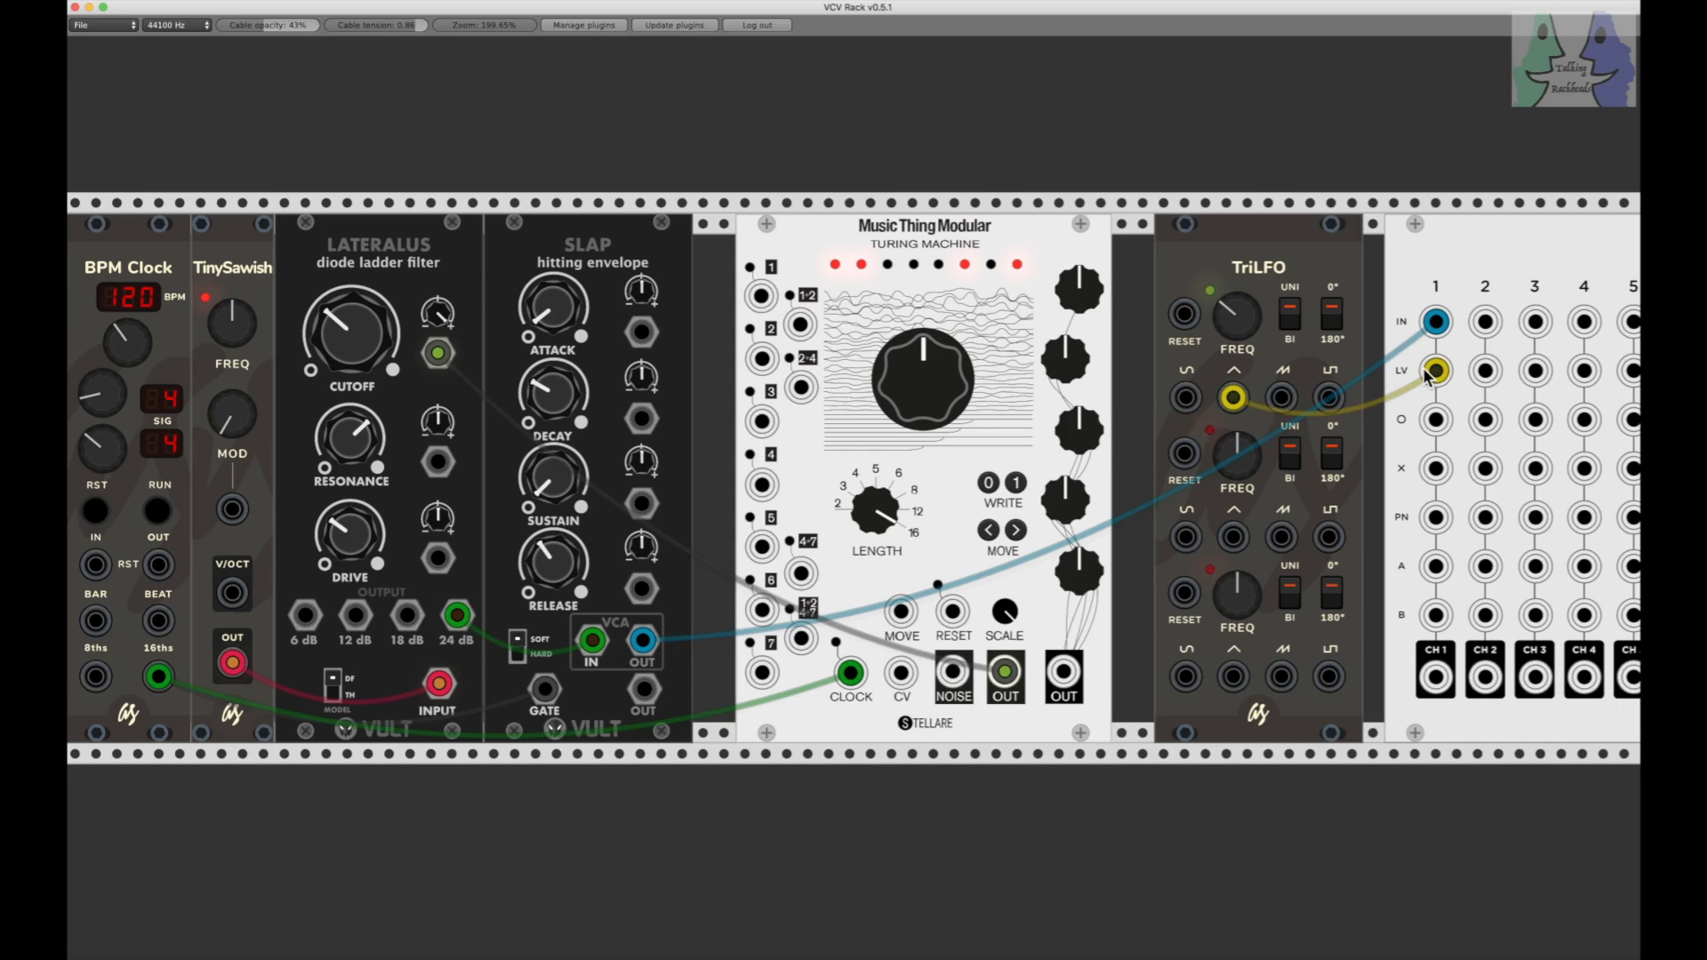
{"action": "scroll", "coordinate": [1436, 378], "scroll_direction": "right", "scroll_amount": 5}
{"action": "scroll", "coordinate": [1434, 378], "scroll_direction": "right", "scroll_amount": 14}
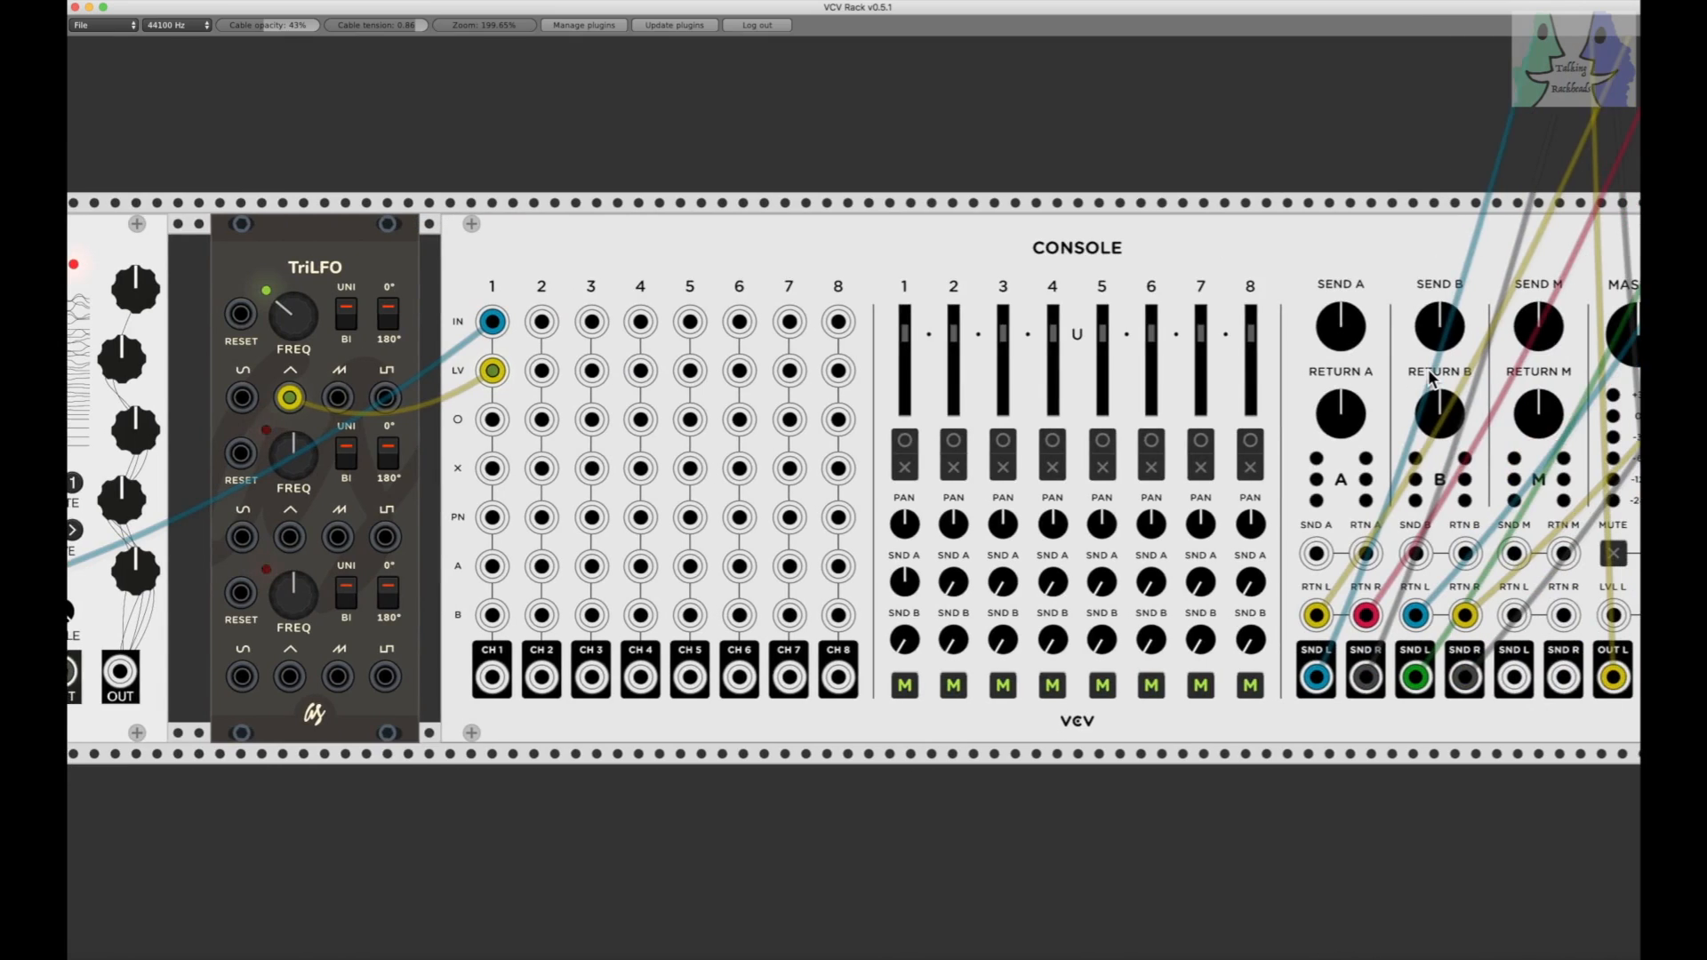
{"action": "scroll", "coordinate": [1429, 377], "scroll_direction": "left", "scroll_amount": 2}
{"action": "scroll", "coordinate": [1429, 377], "scroll_direction": "up", "scroll_amount": 1}
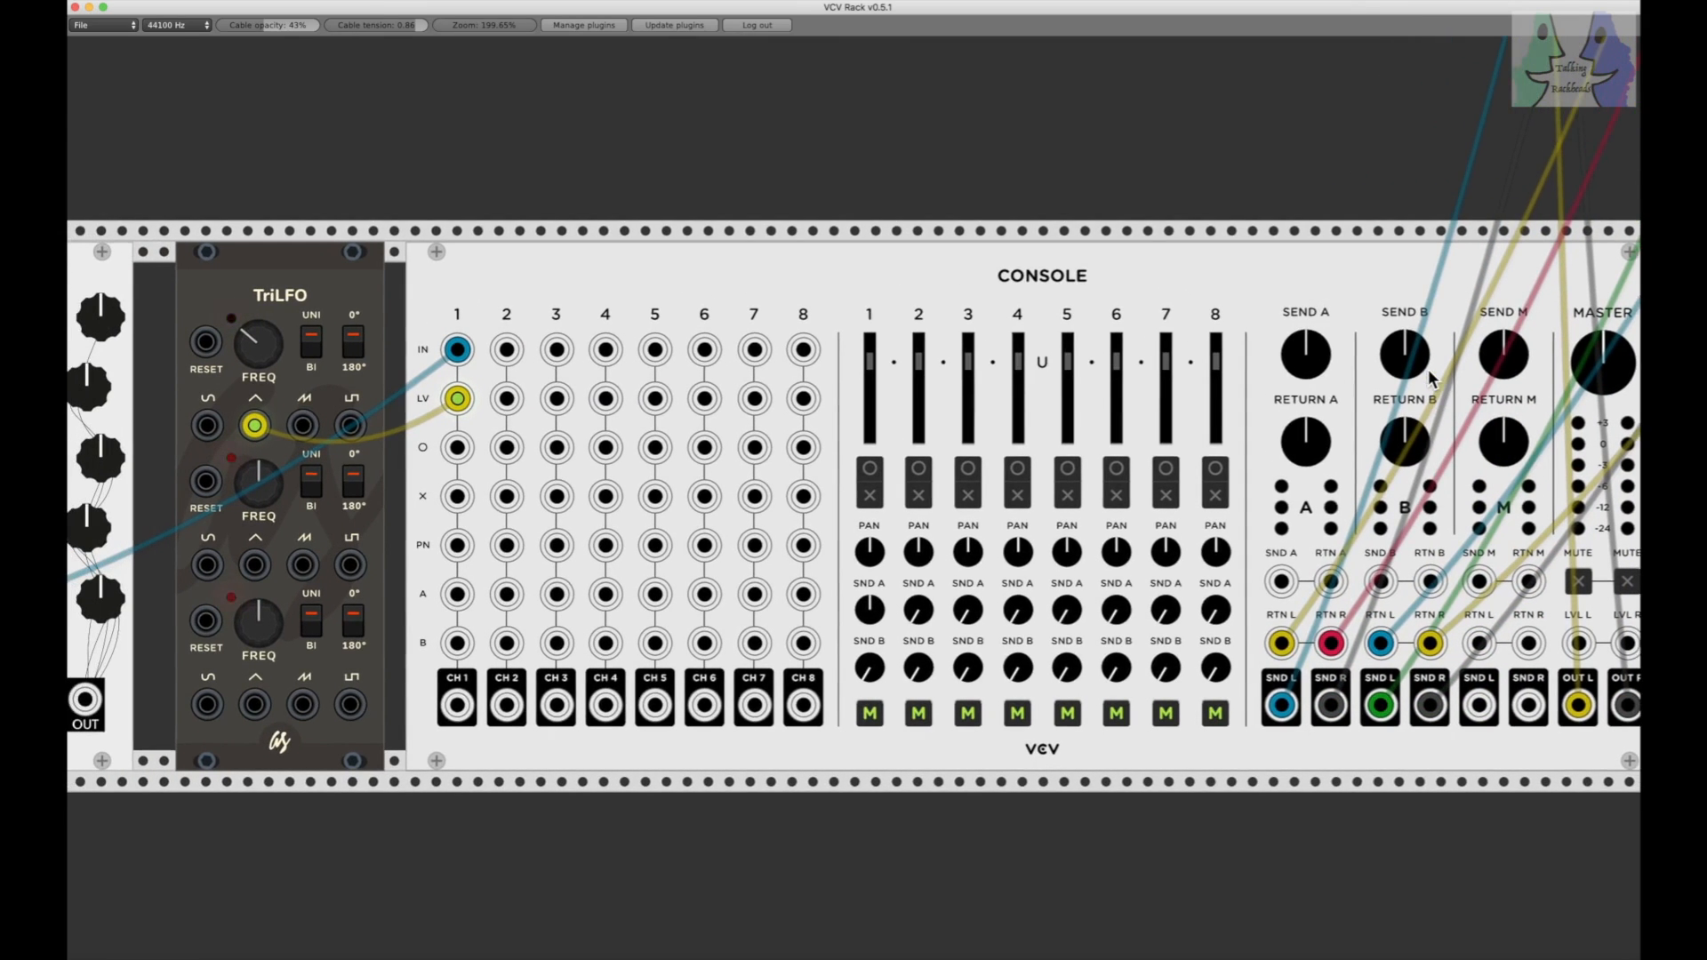
{"action": "scroll", "coordinate": [1432, 378], "scroll_direction": "right", "scroll_amount": 1}
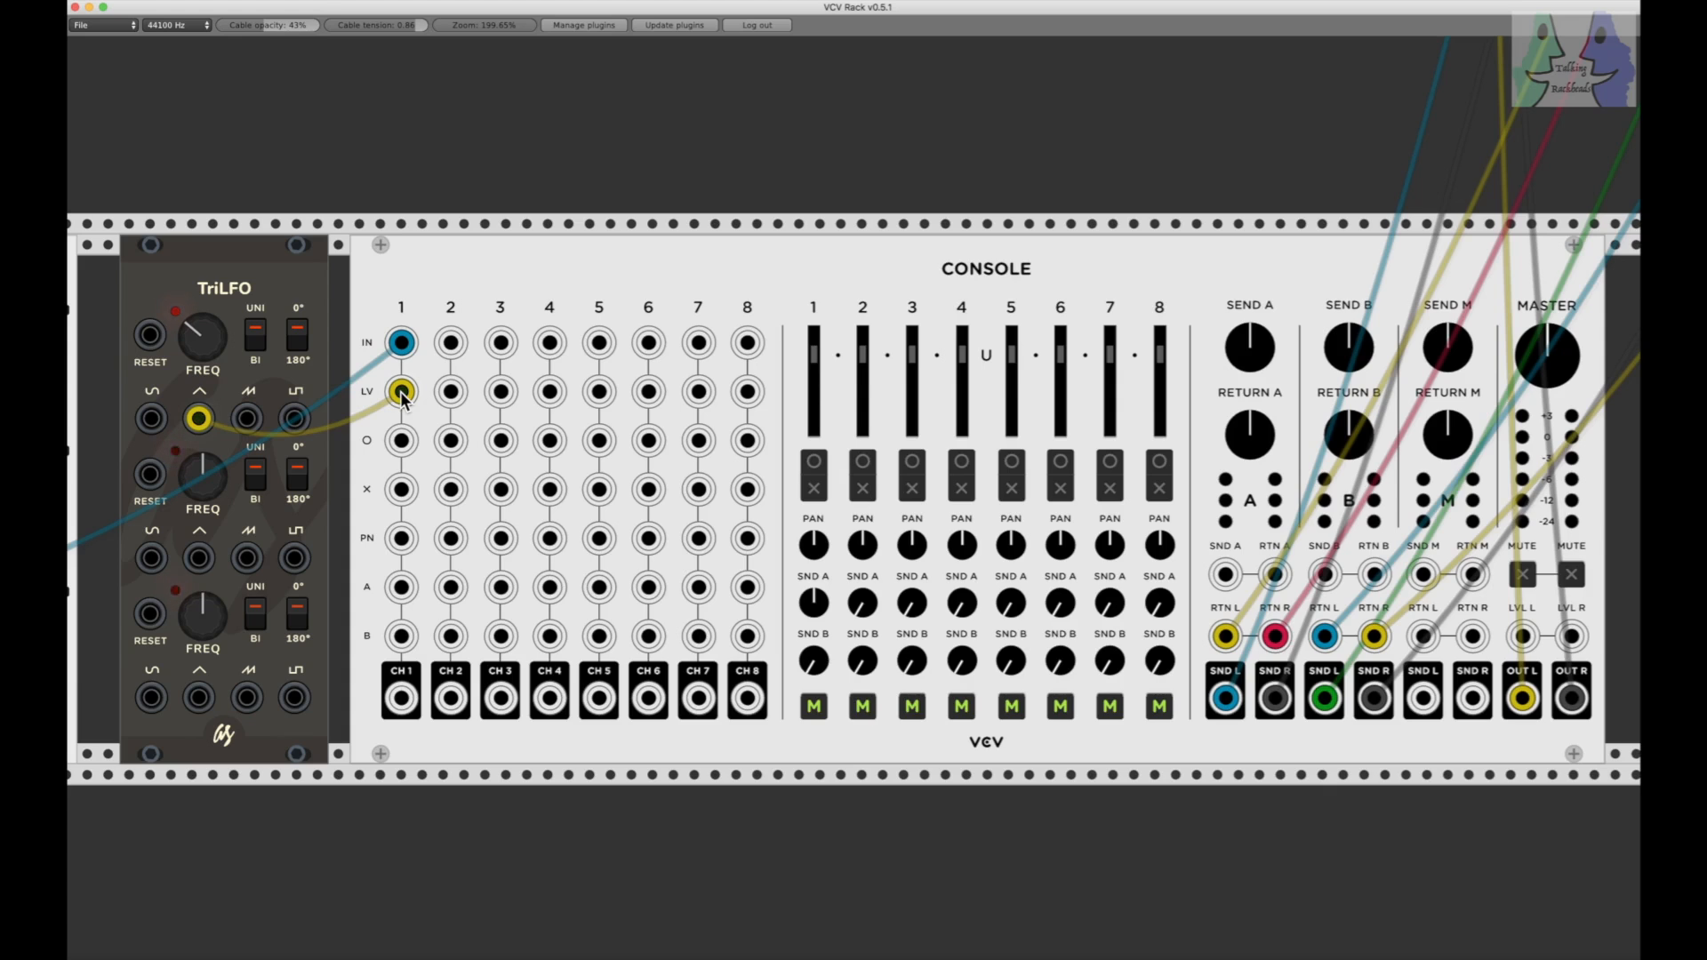
{"action": "scroll", "coordinate": [402, 395], "scroll_direction": "left", "scroll_amount": 15}
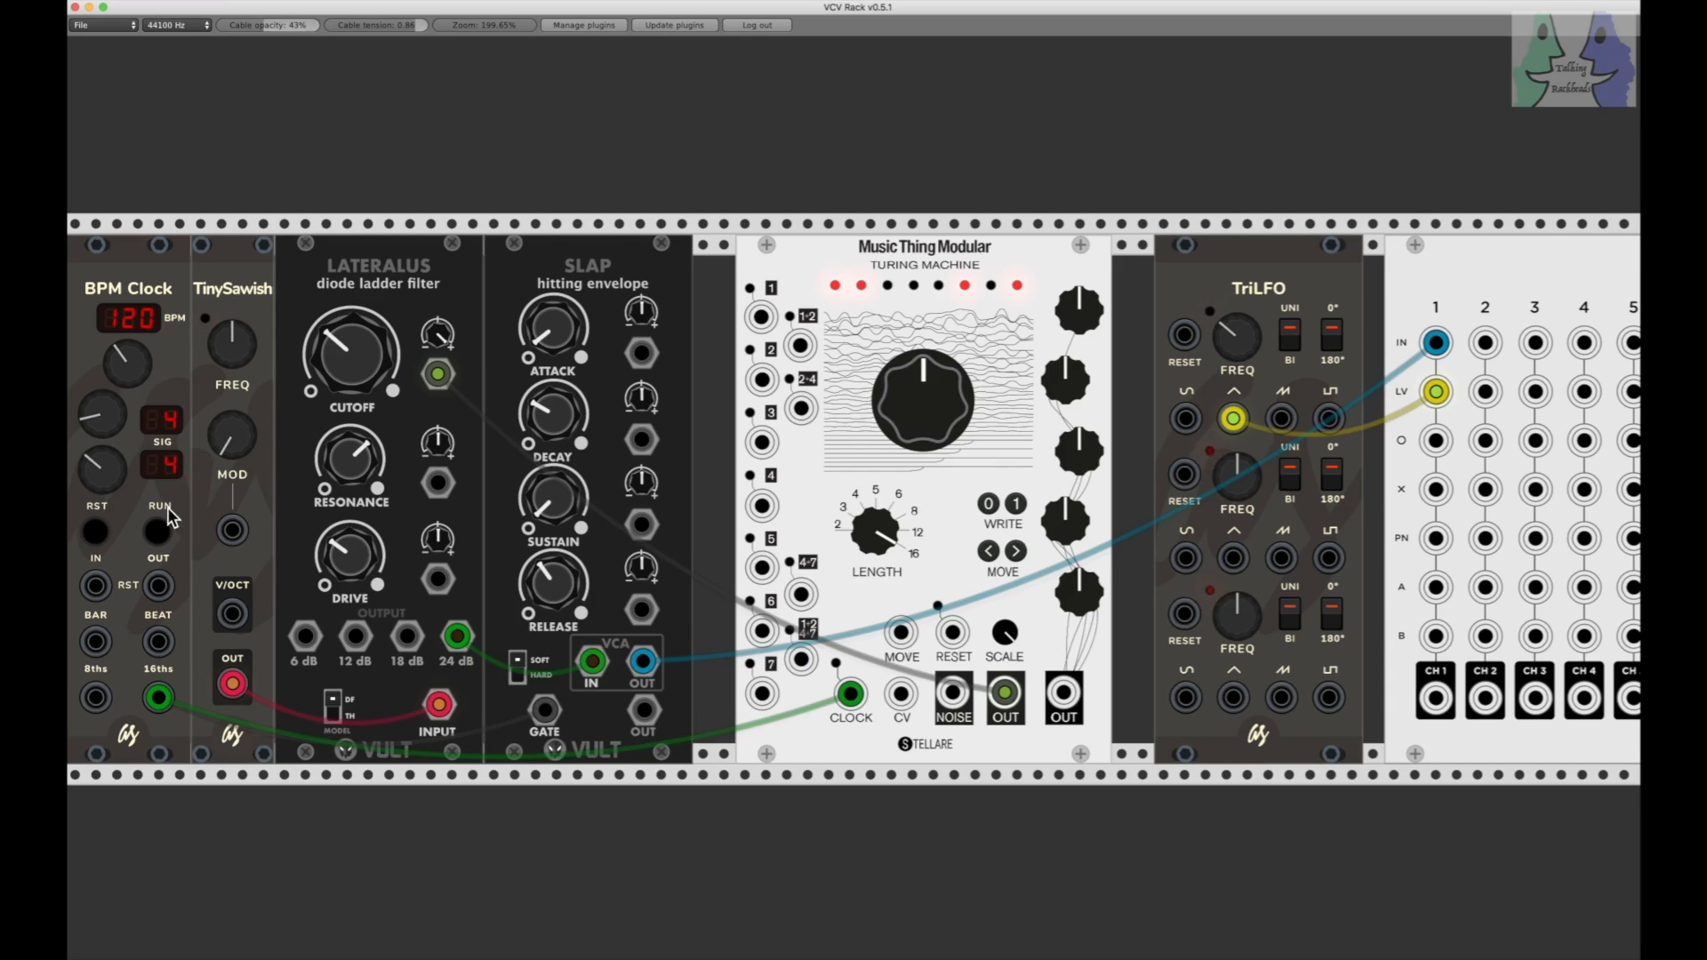
{"action": "left_click", "coordinate": [161, 534]}
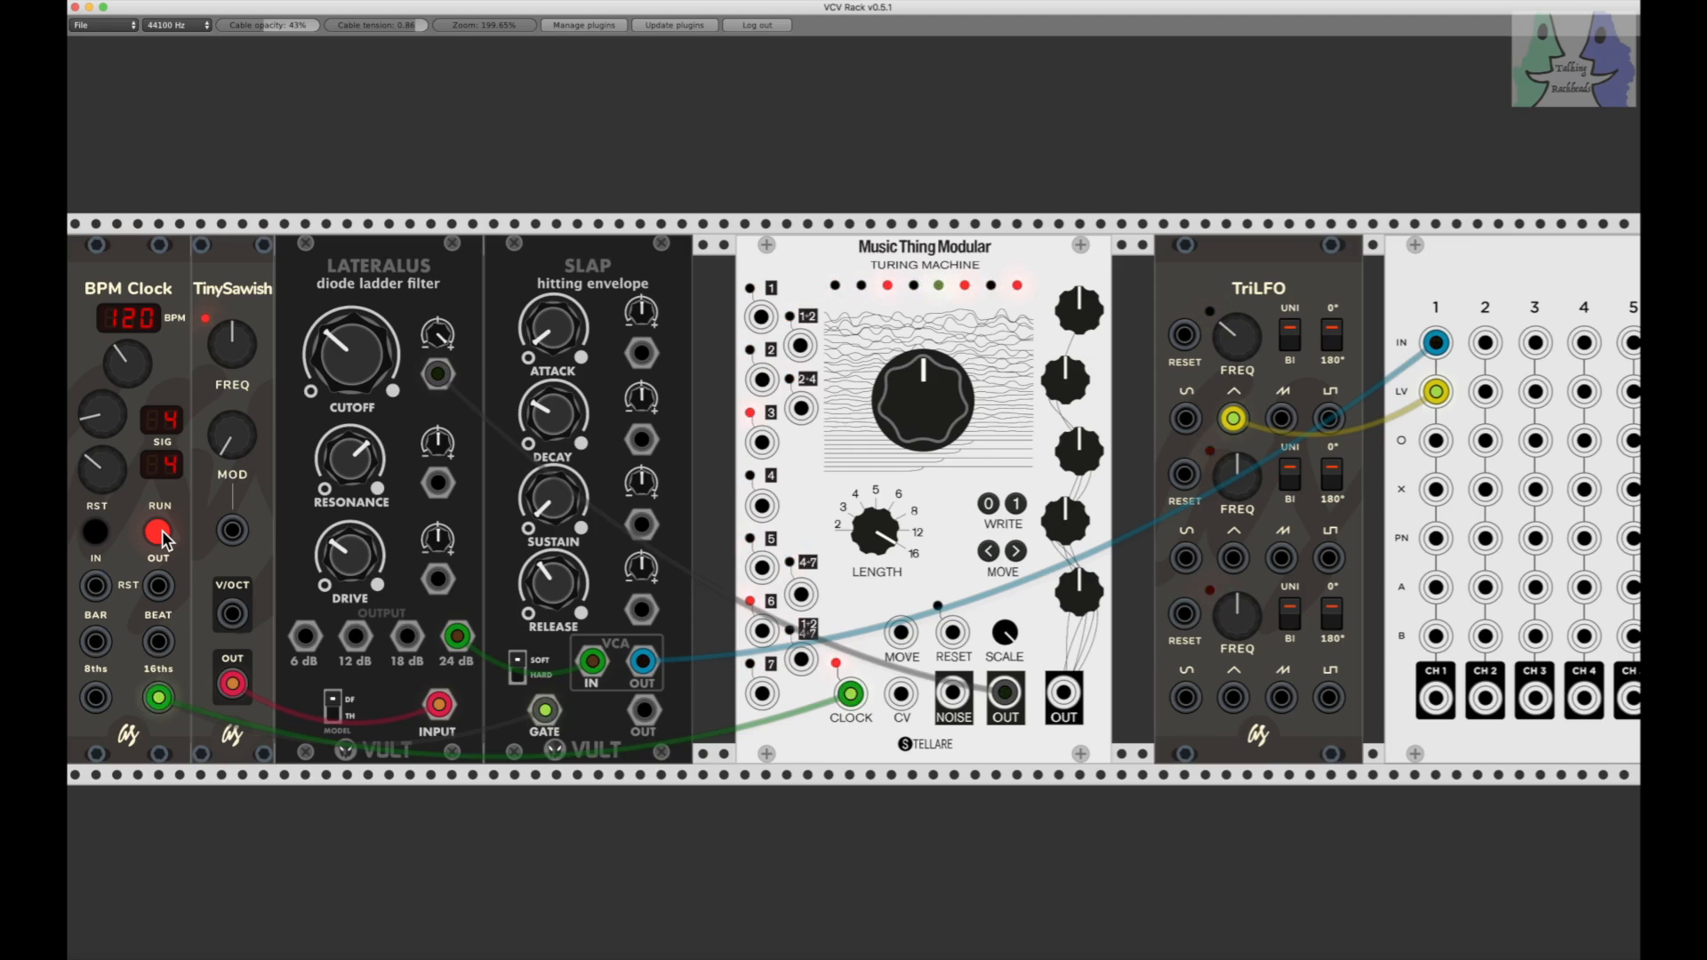
{"action": "left_click", "coordinate": [160, 532]}
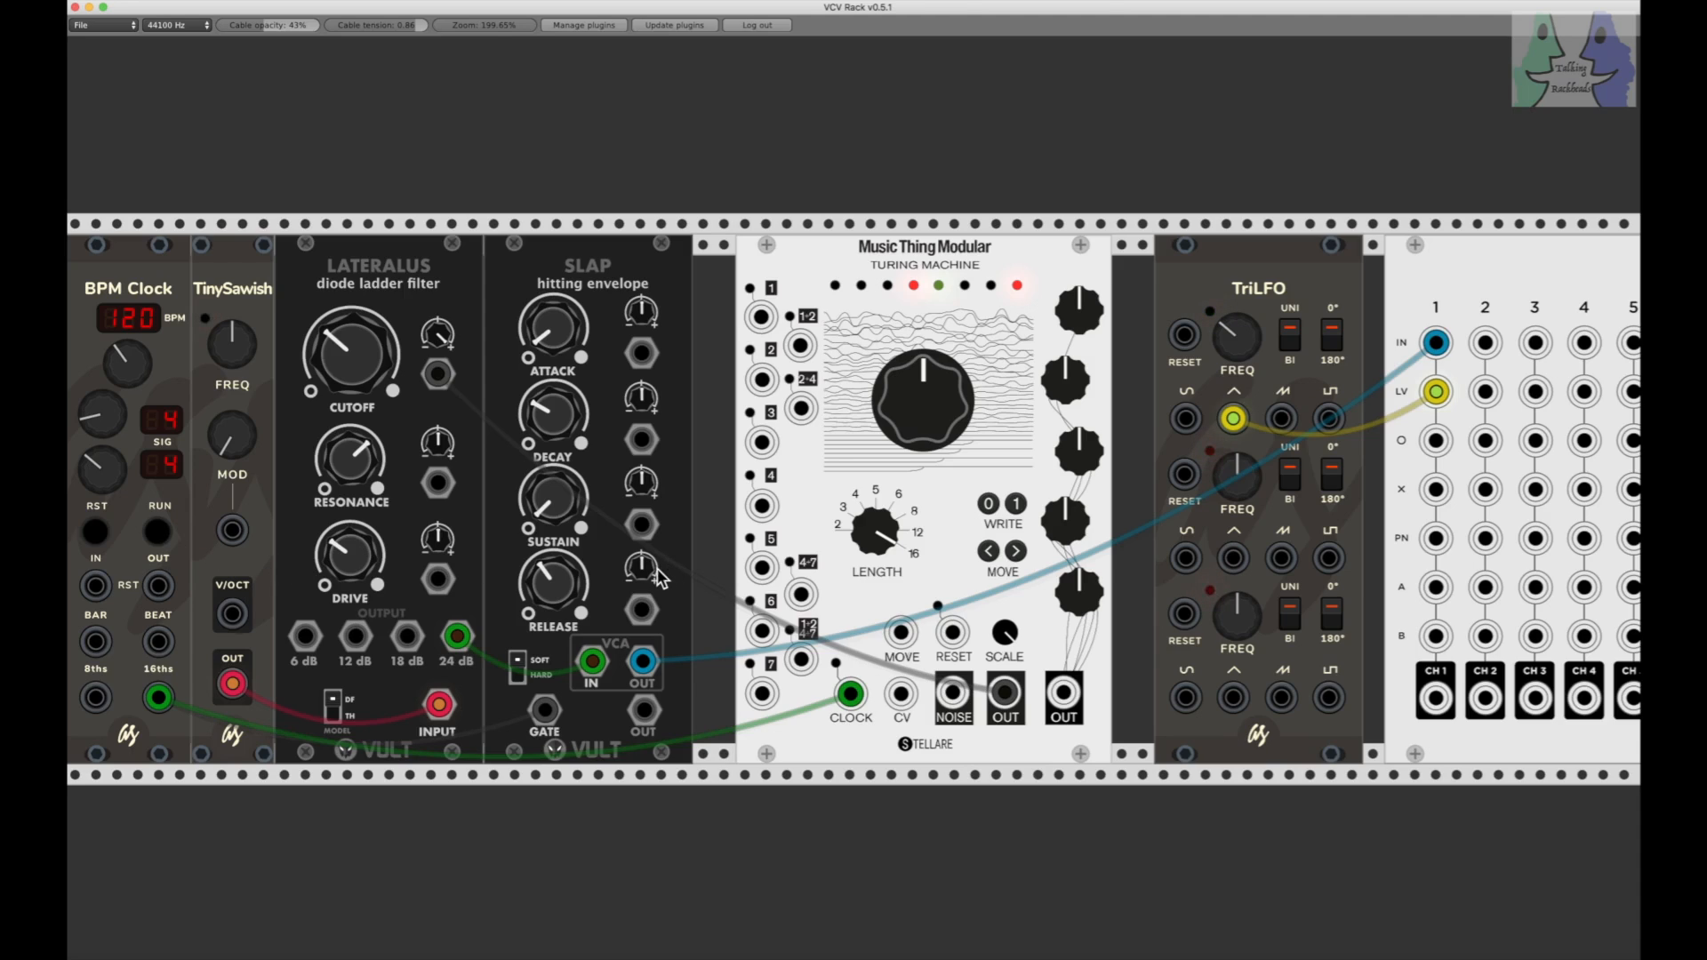
Step: Patch the second TriLFO triangle output into the Console channel 1 PN input, lower that LFO's FREQ slightly, and audition the panning
{"action": "left_click_drag", "start_coordinate": [1233, 558], "coordinate": [1431, 533]}
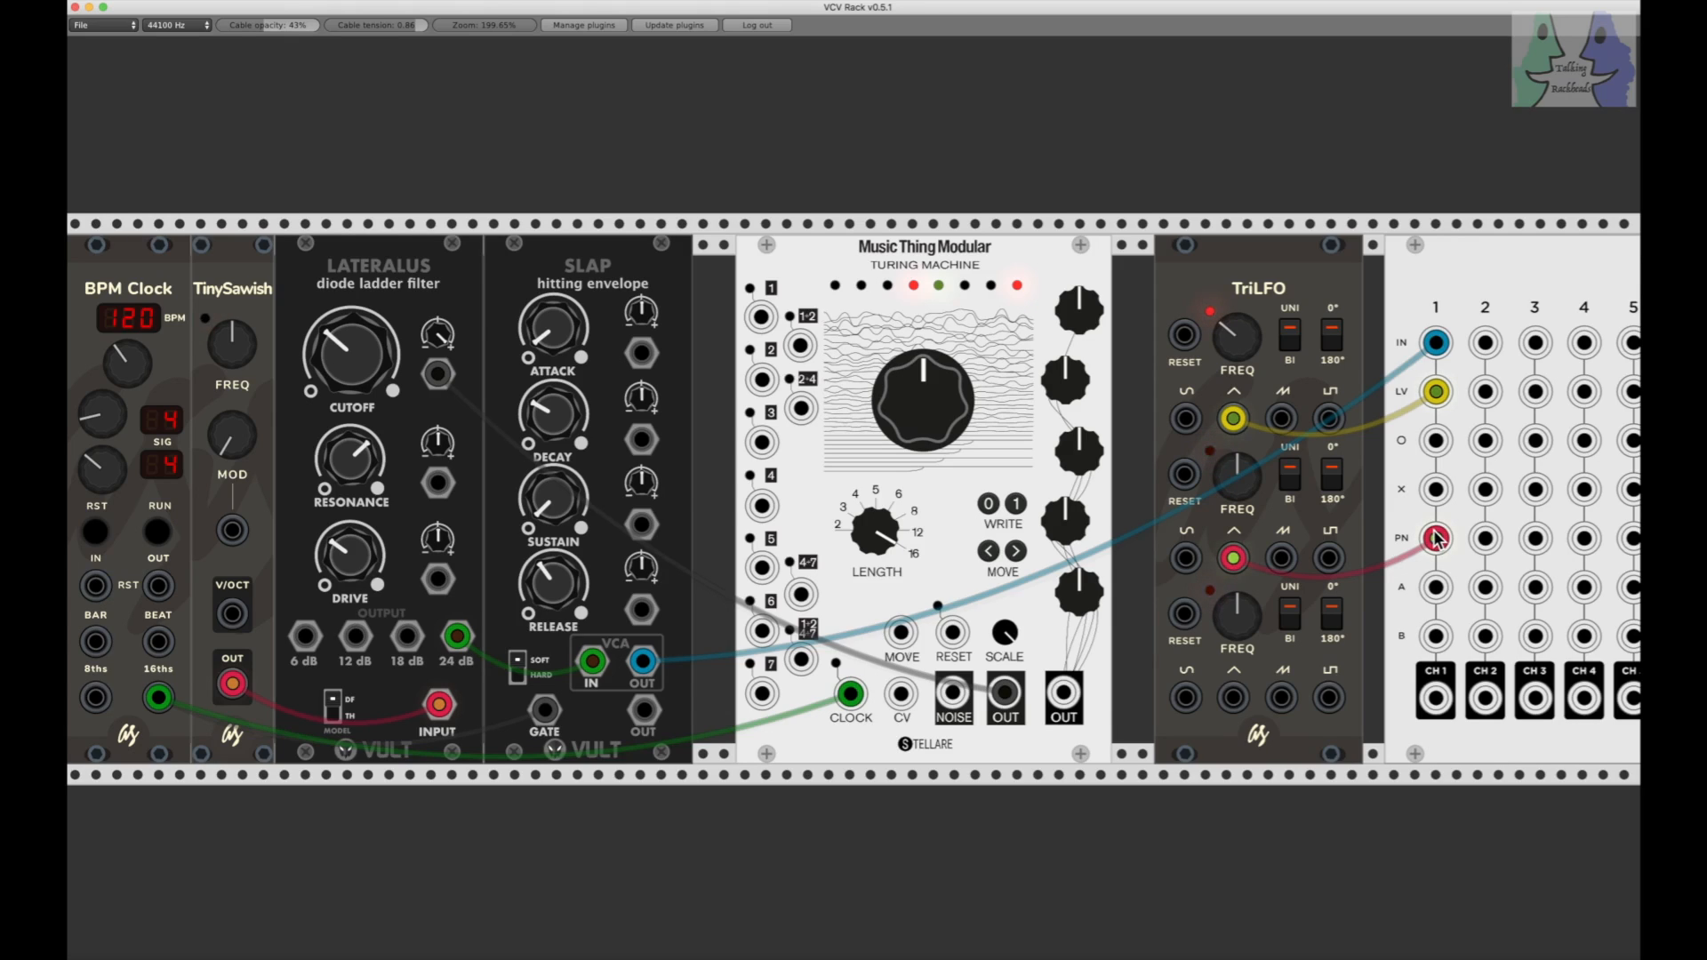
{"action": "left_click_drag", "start_coordinate": [1238, 473], "coordinate": [1238, 483]}
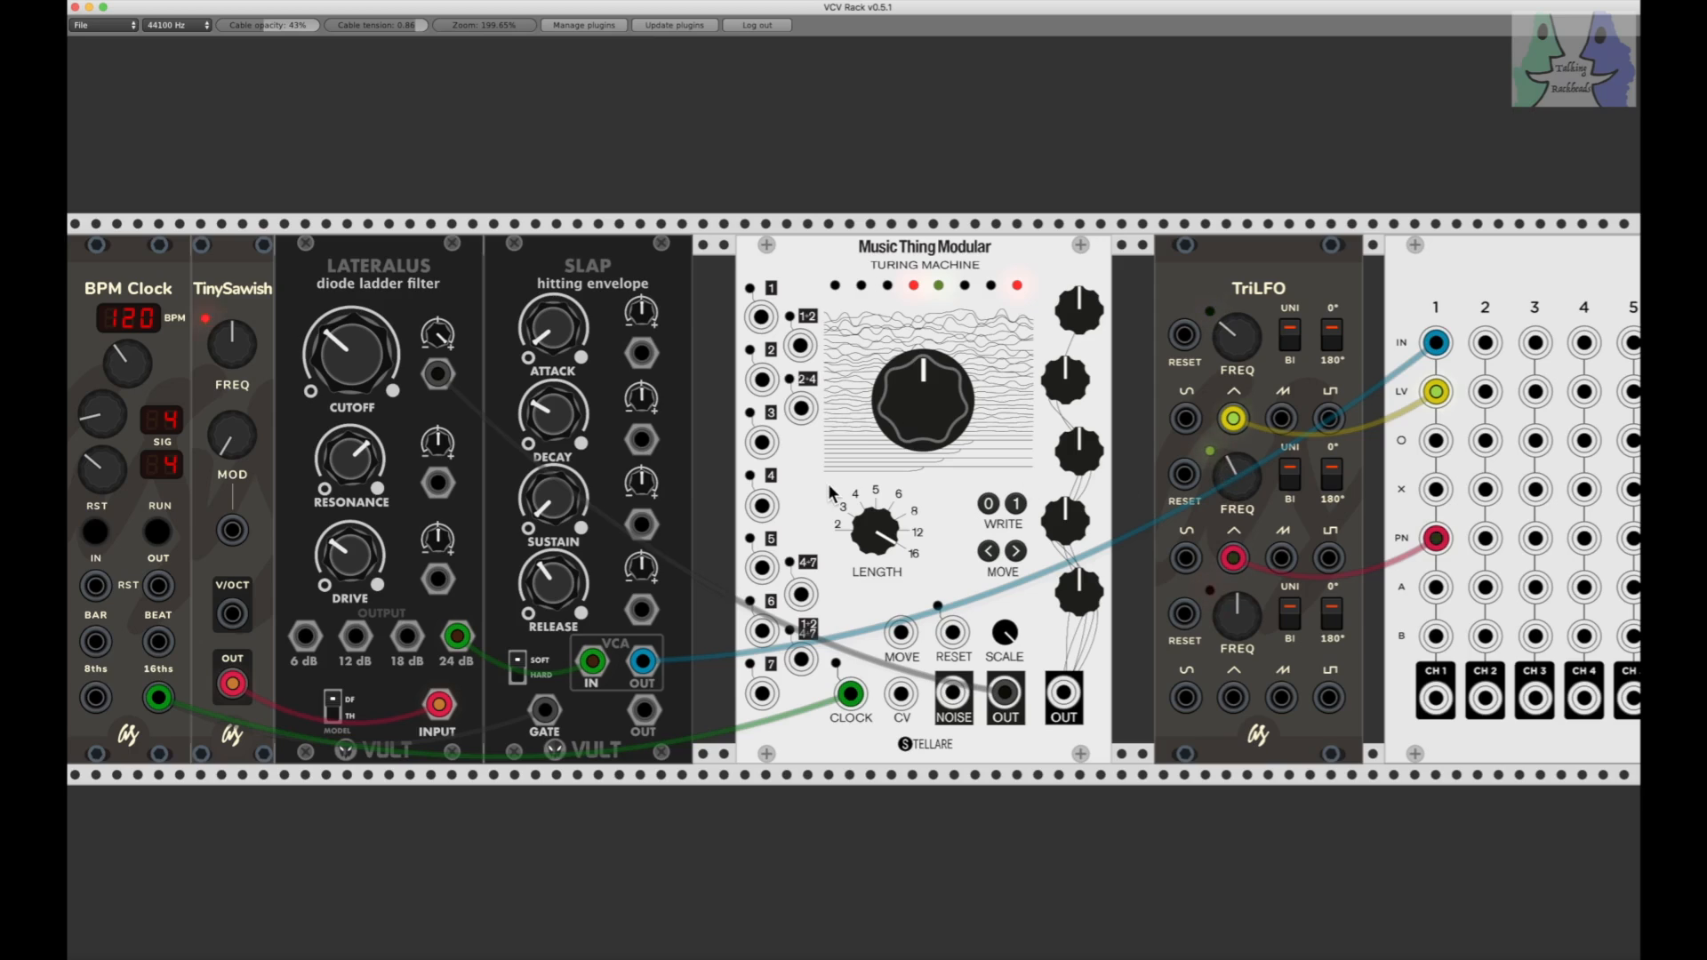
{"action": "left_click", "coordinate": [157, 533]}
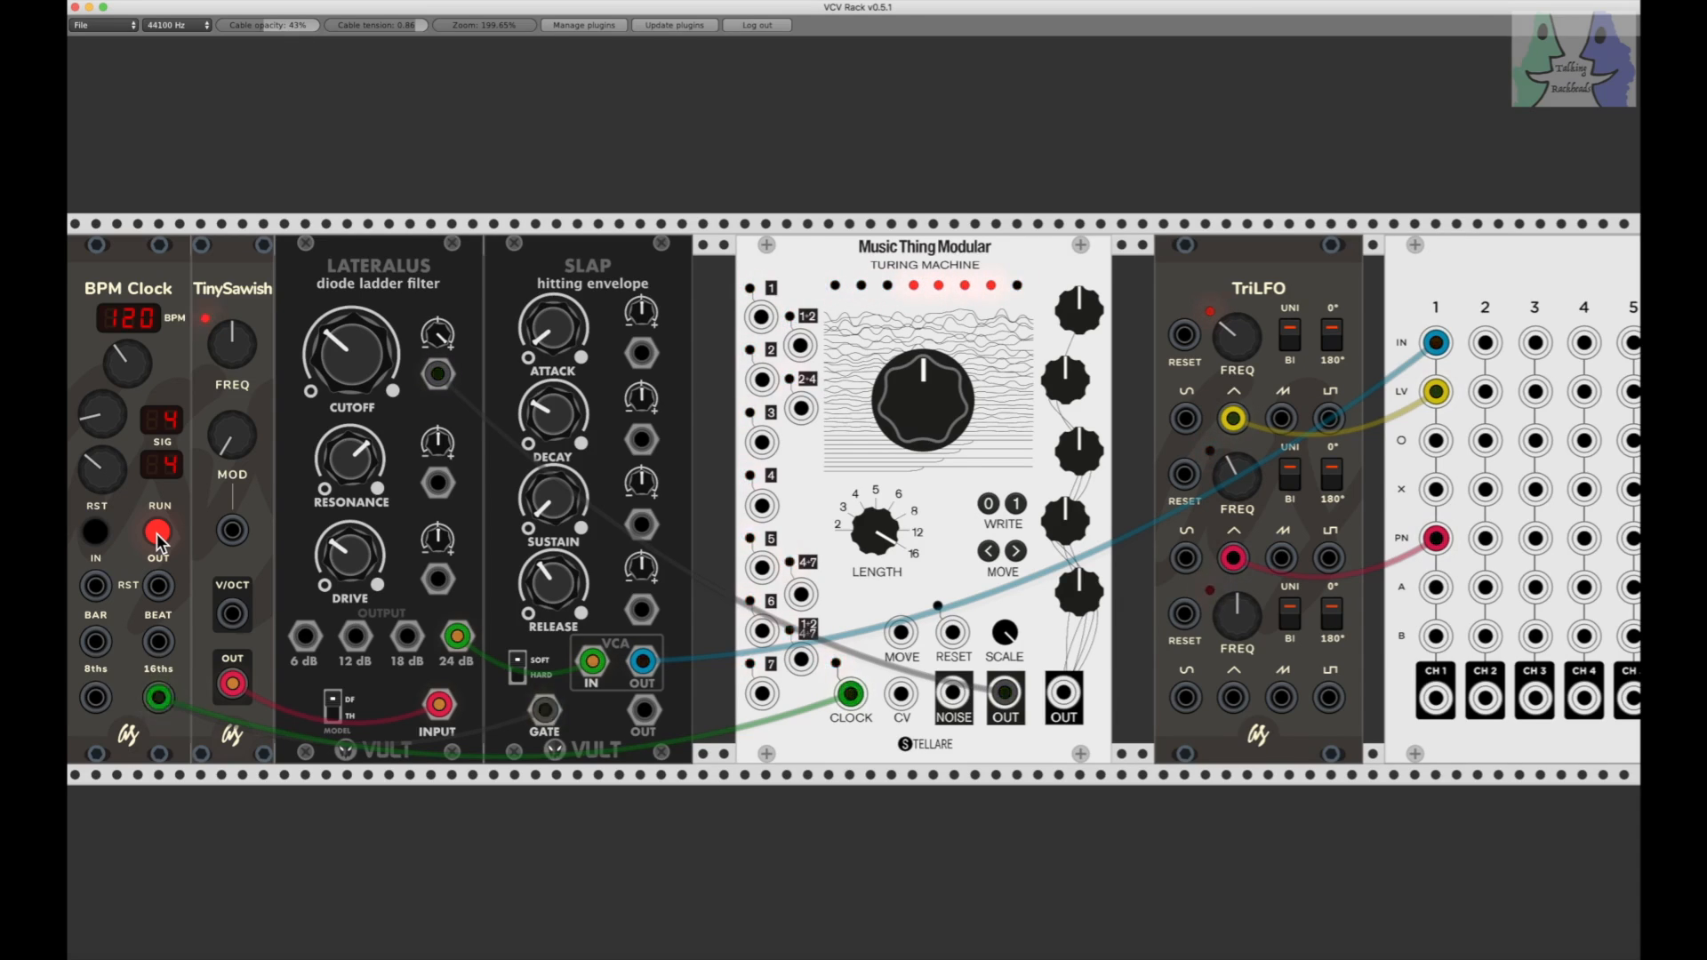
{"action": "left_click", "coordinate": [156, 533]}
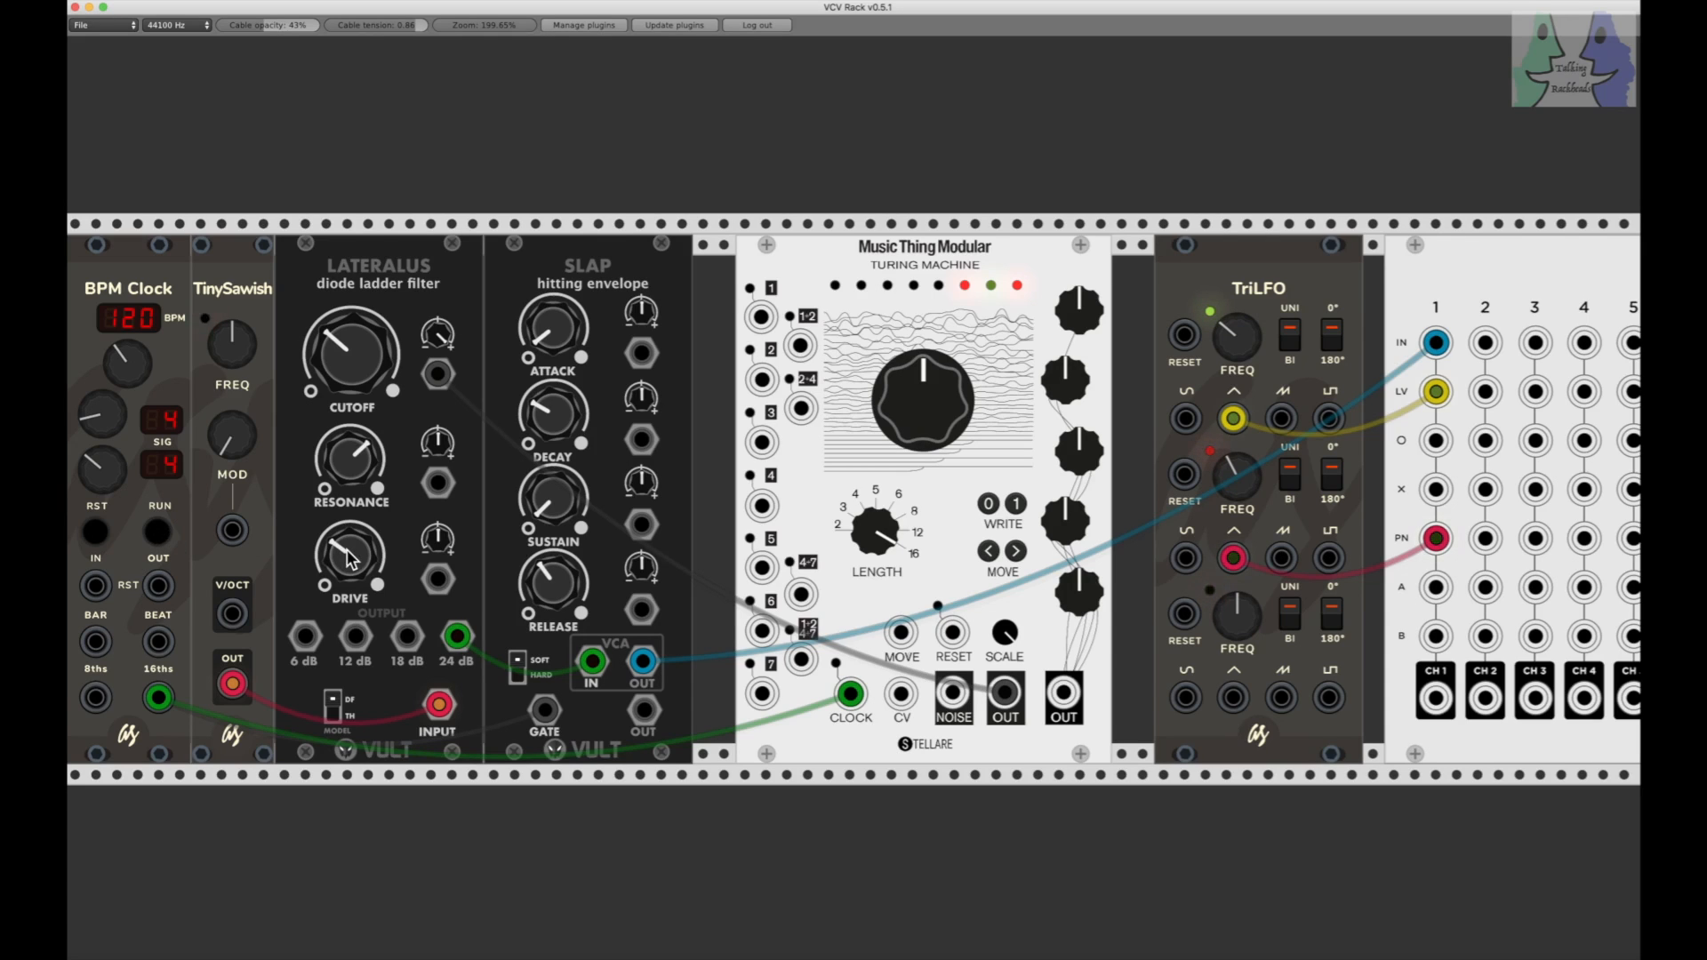
Step: Turn the Console channel 1 PAN knob fully left and audition the modulated panning from that base setting
{"action": "scroll", "coordinate": [349, 558], "scroll_direction": "right", "scroll_amount": 10}
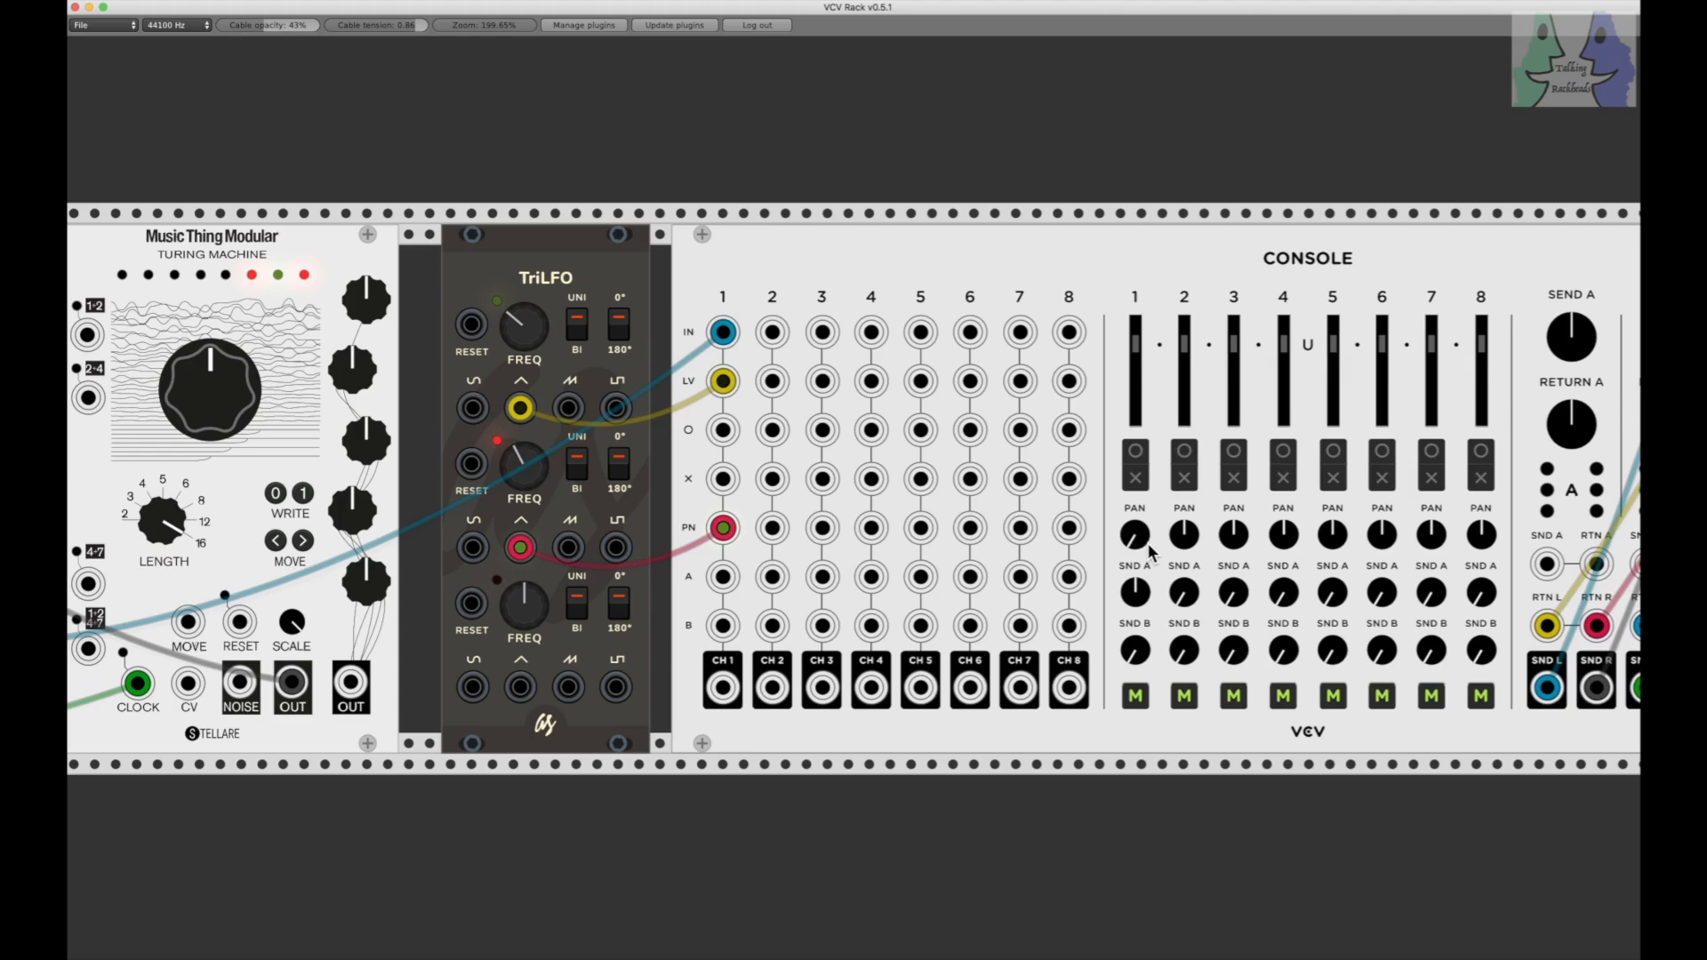
{"action": "scroll", "coordinate": [1149, 547], "scroll_direction": "left", "scroll_amount": 10}
{"action": "scroll", "coordinate": [1148, 542], "scroll_direction": "up", "scroll_amount": 1}
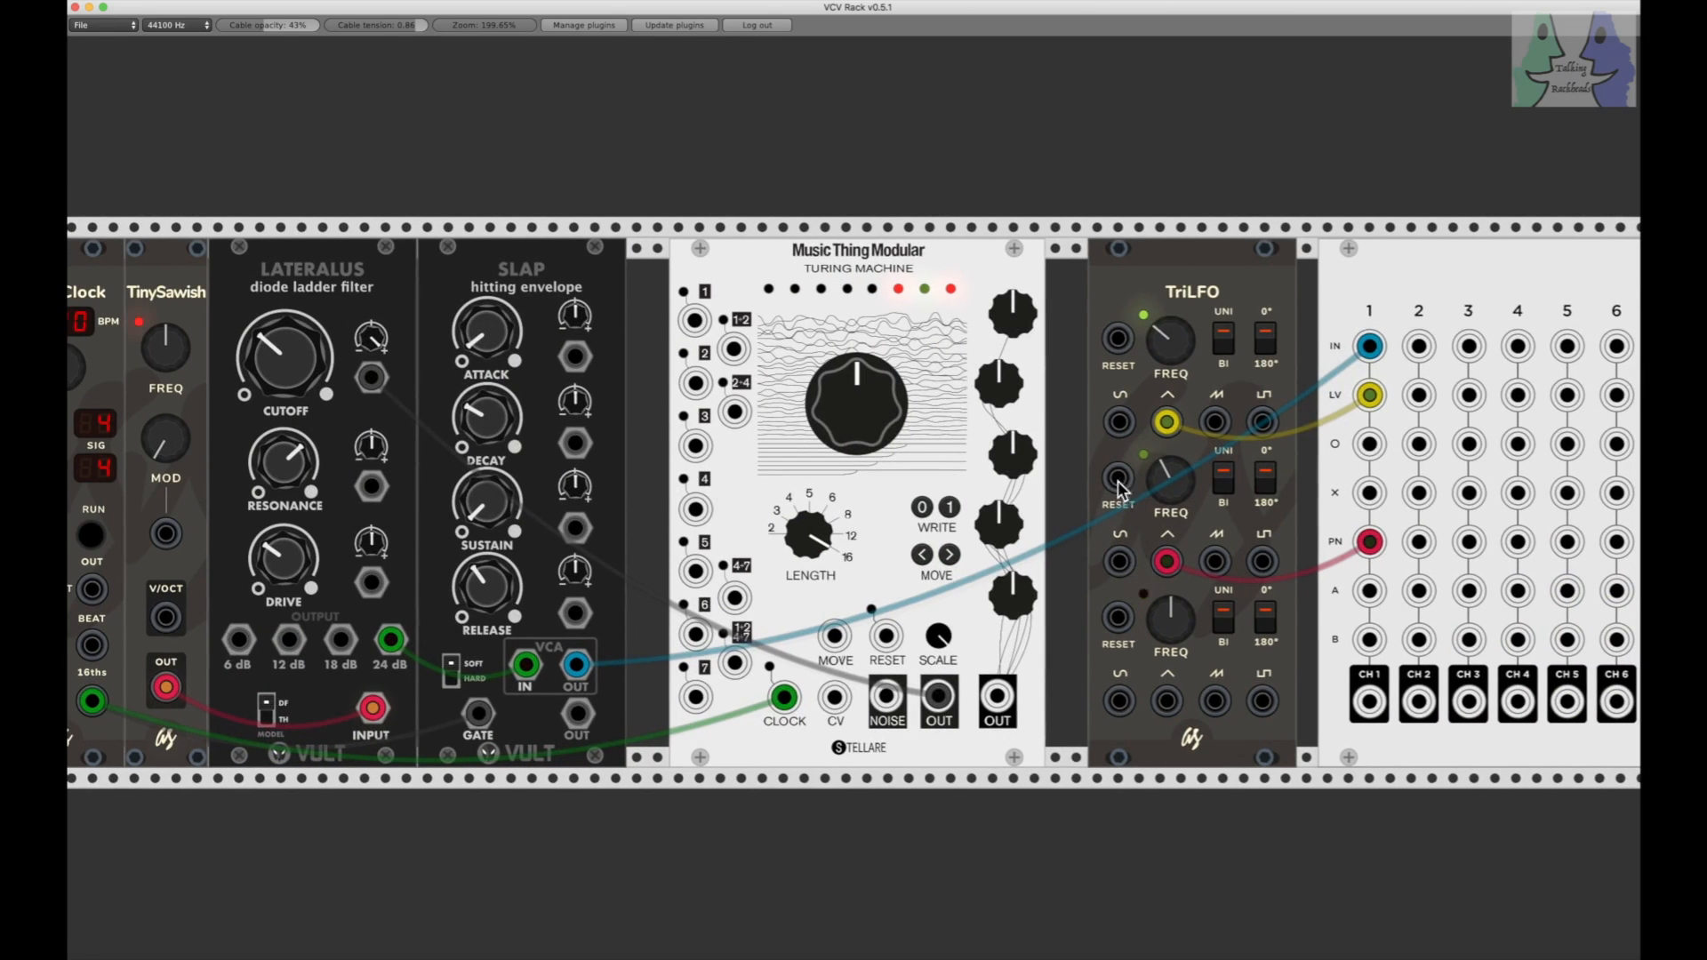
{"action": "scroll", "coordinate": [1161, 476], "scroll_direction": "left", "scroll_amount": 2}
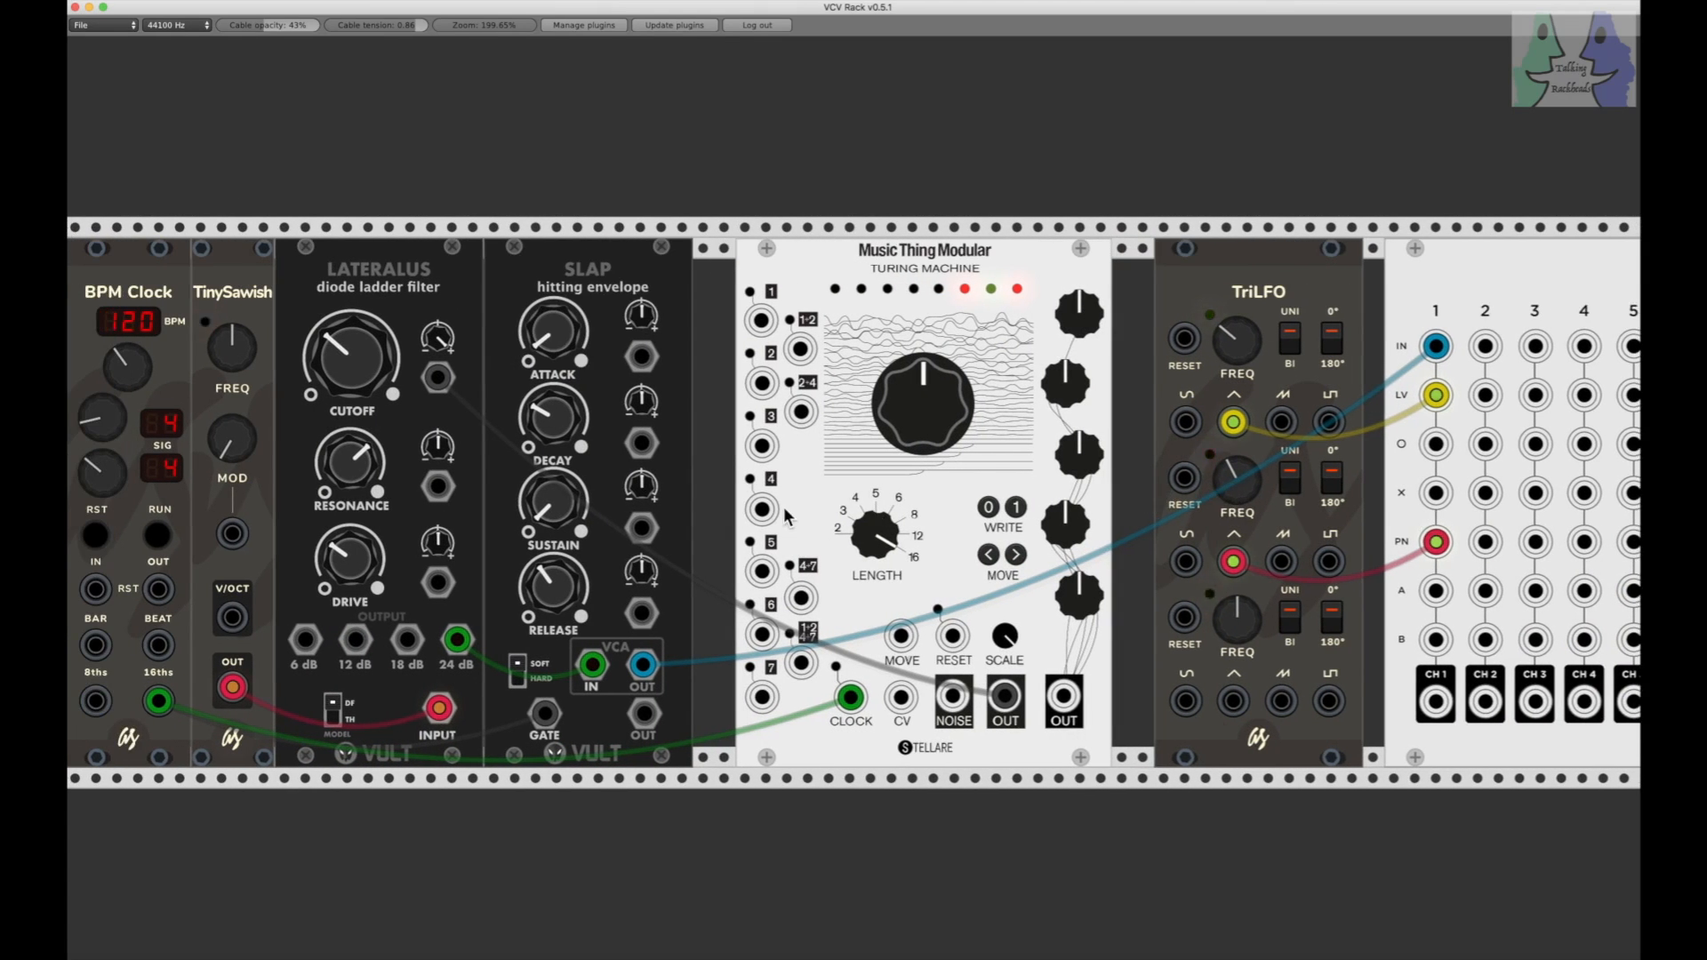
{"action": "left_click", "coordinate": [158, 536]}
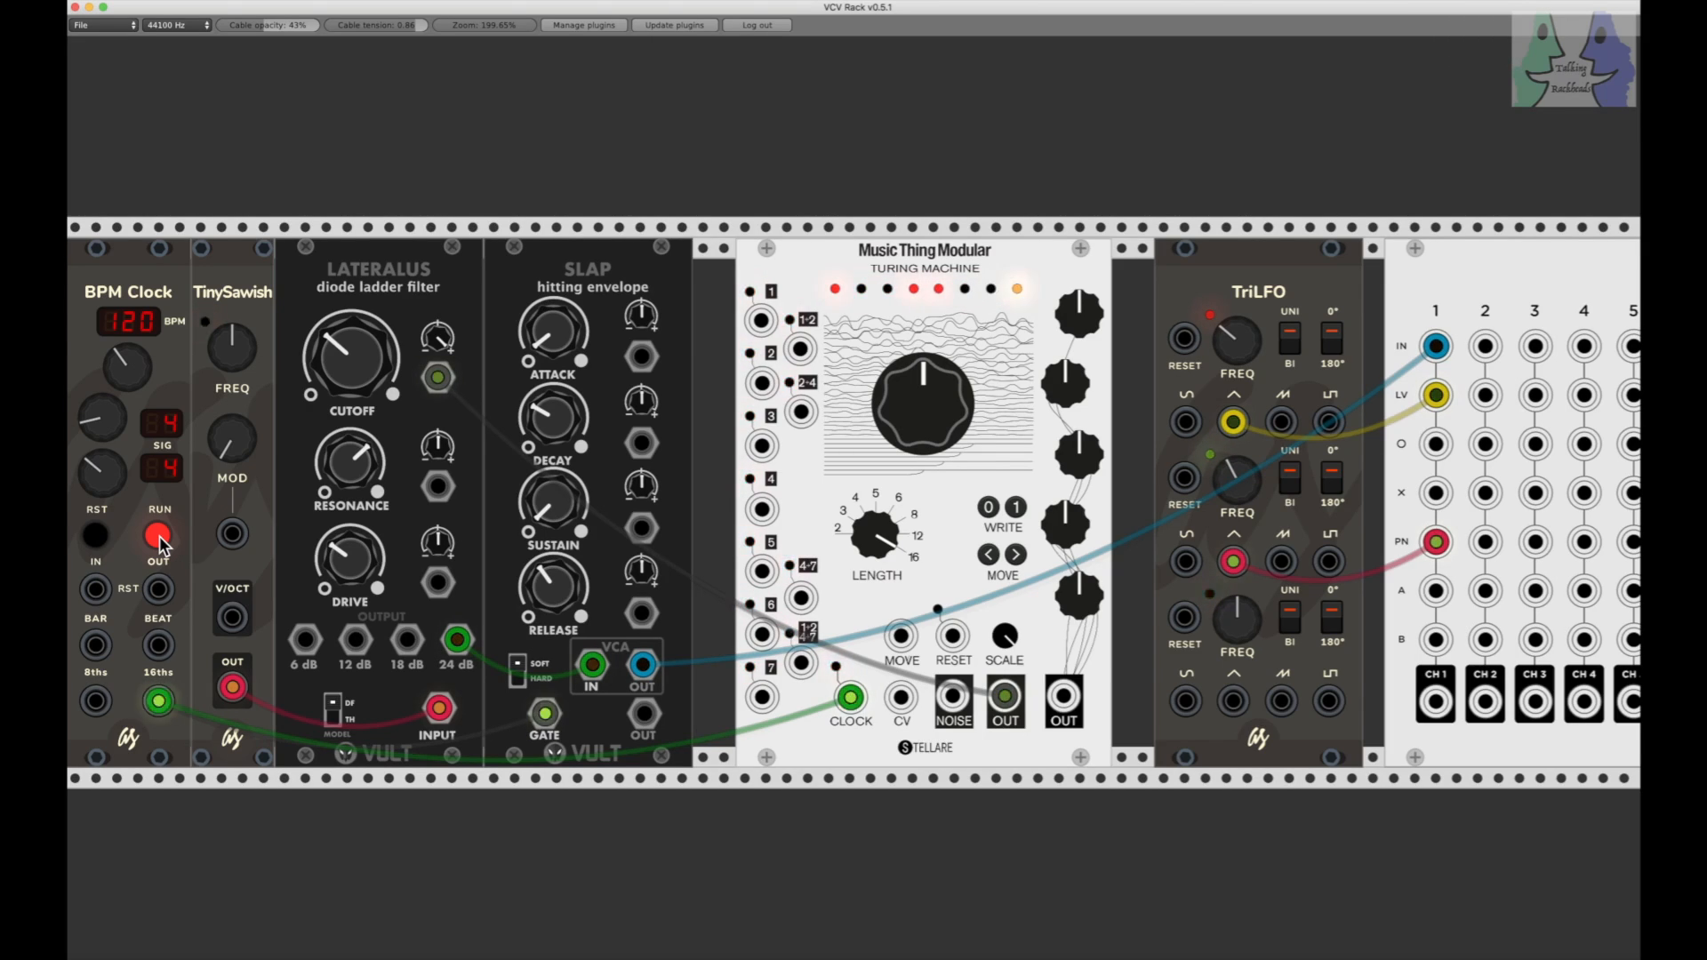
{"action": "left_click", "coordinate": [158, 537]}
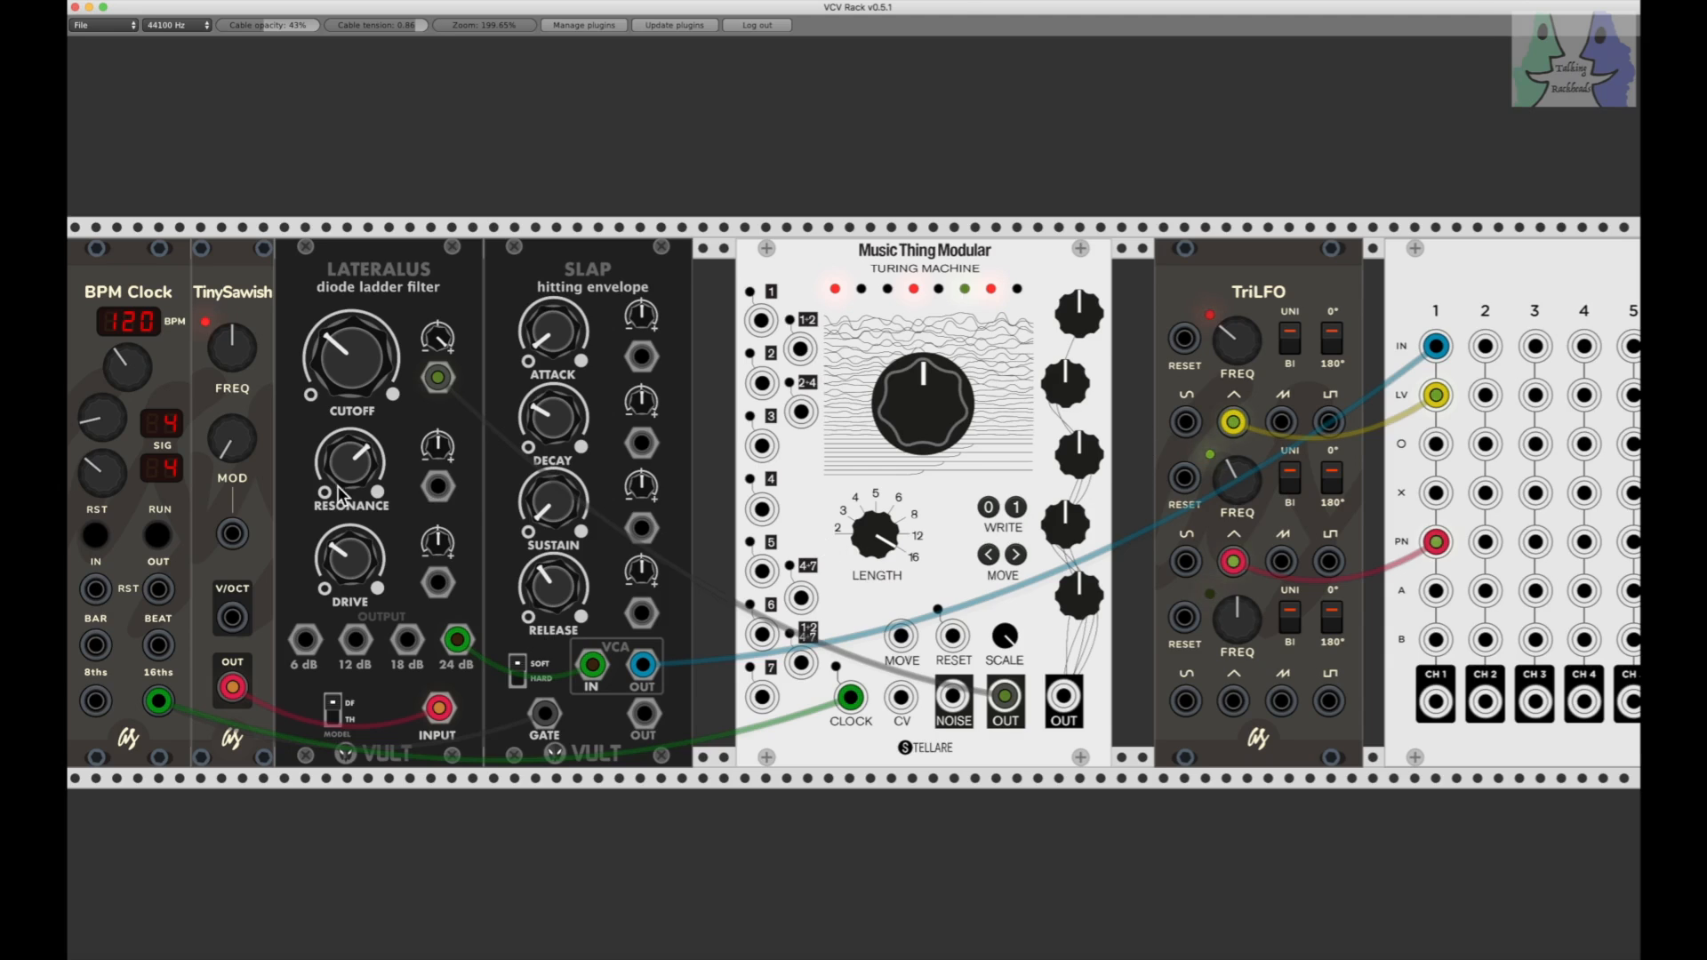
Step: Audition the modulated Console panning and the third TriLFO triangle modulating SLAP decay by running and stopping the clock
{"action": "left_click", "coordinate": [156, 538]}
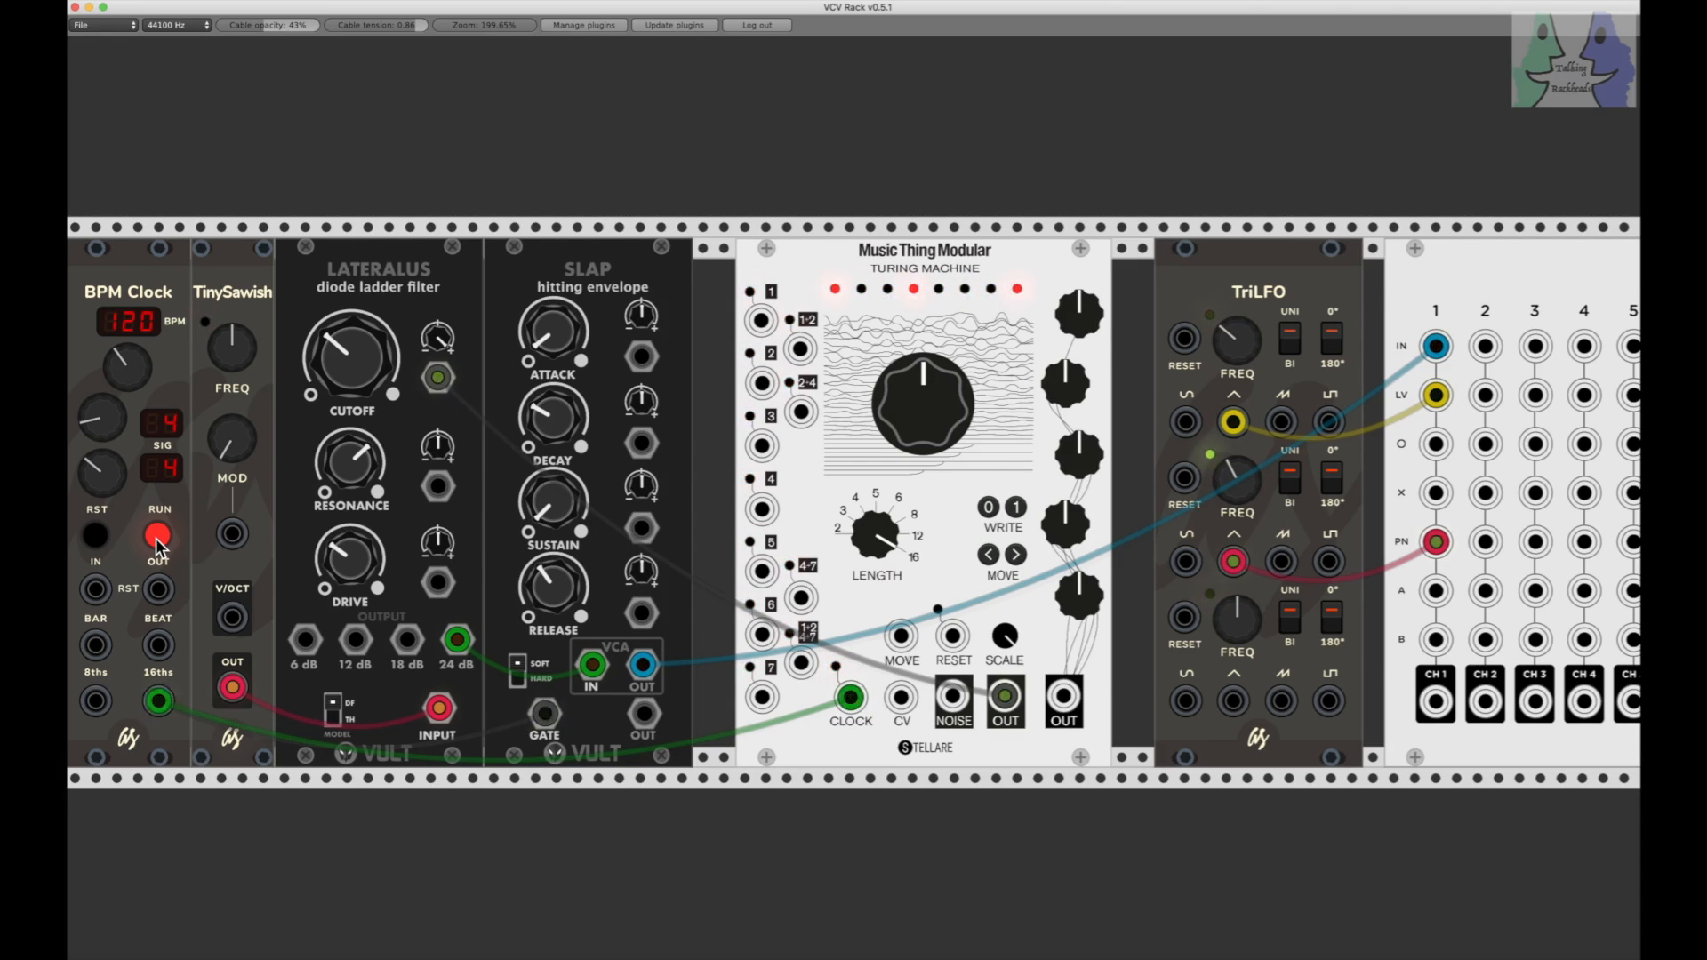
{"action": "left_click", "coordinate": [158, 538]}
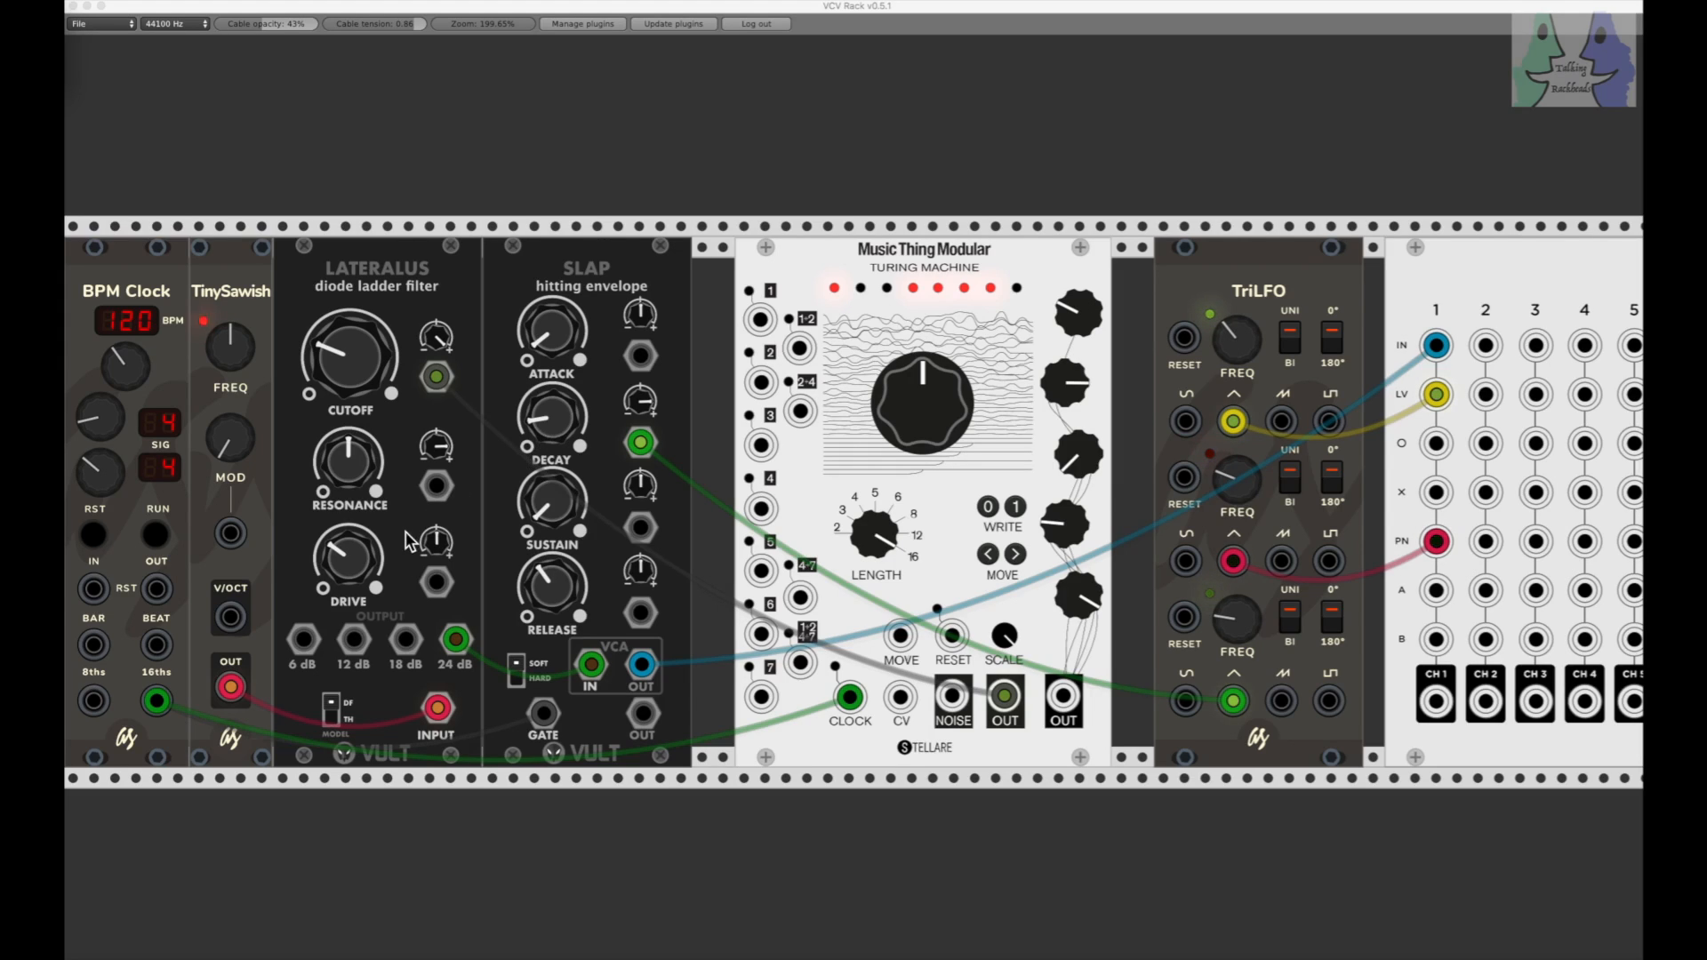
{"action": "left_click", "coordinate": [156, 539]}
{"action": "left_click", "coordinate": [155, 539]}
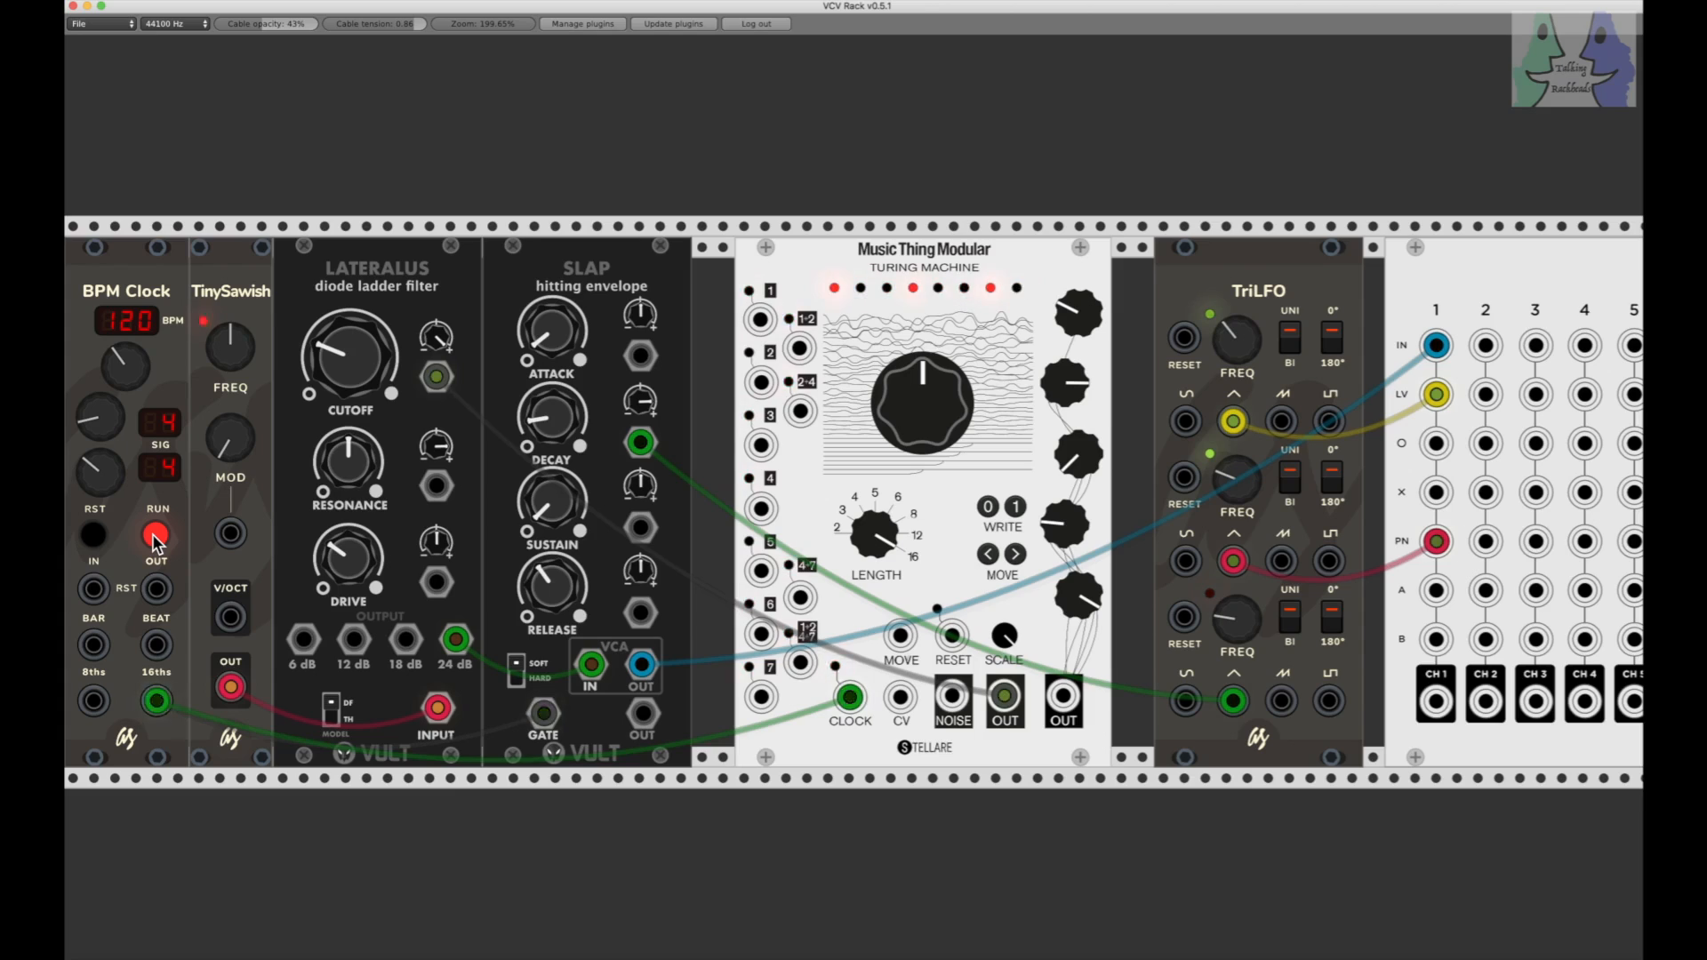
{"action": "left_click", "coordinate": [155, 536]}
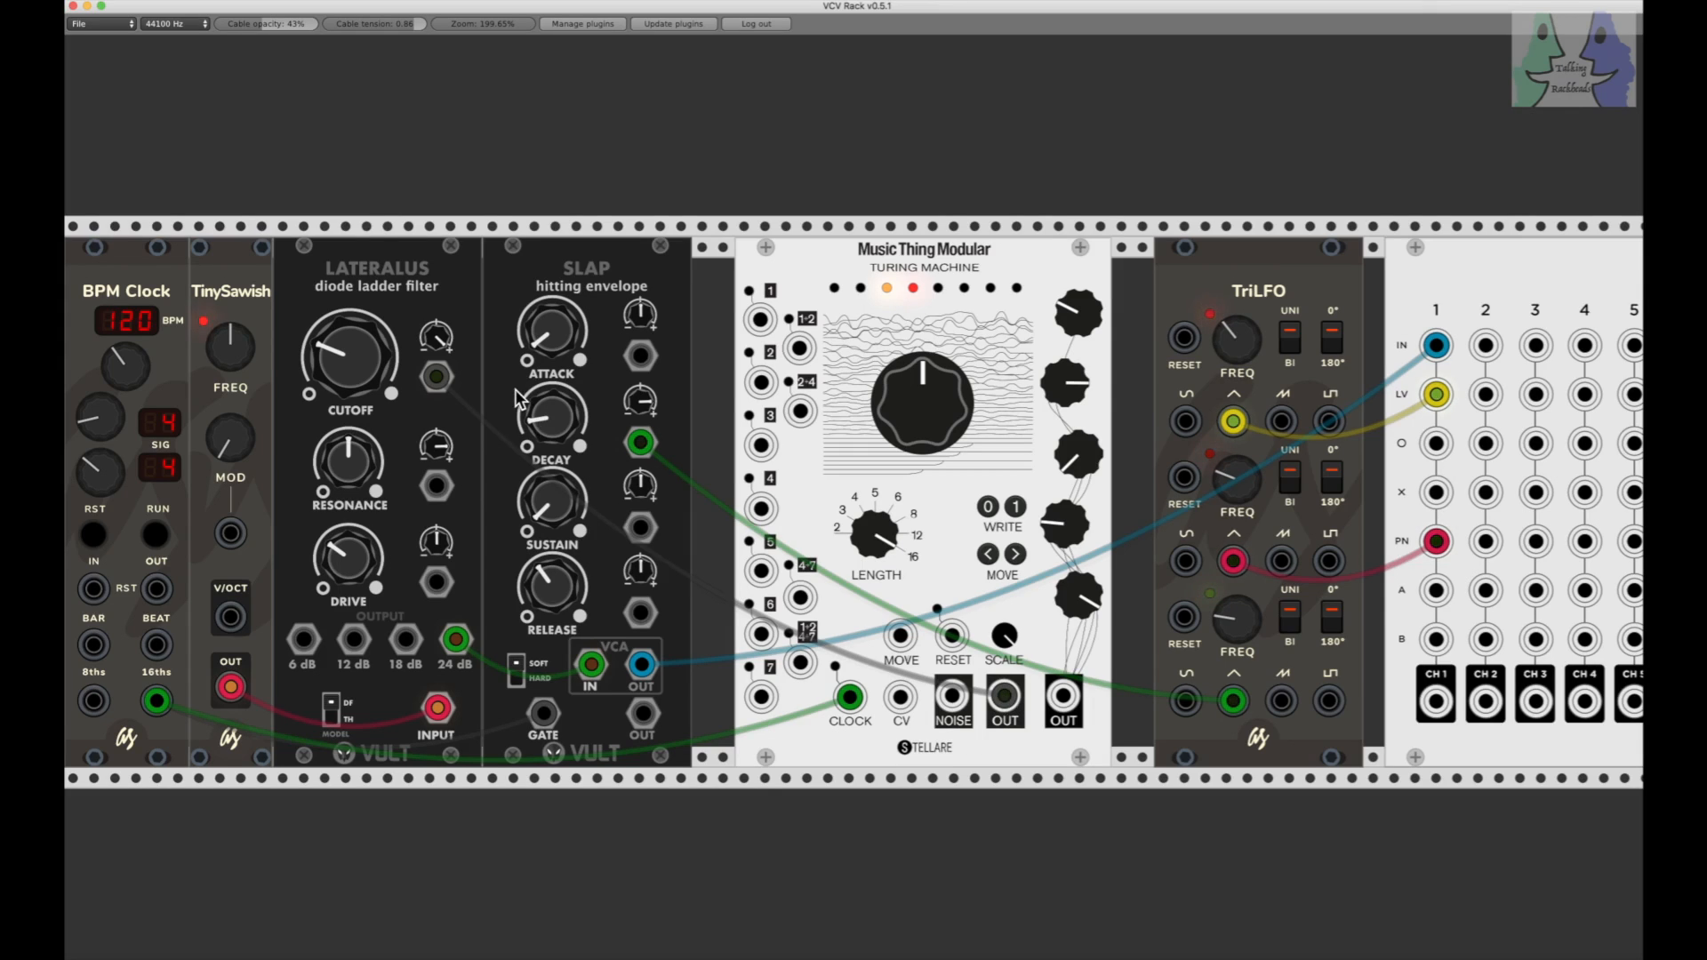
Step: Patch the Turing Machine's far-right OUT into the Lateralus RESONANCE CV input and audition the resonance modulation
{"action": "left_click_drag", "start_coordinate": [1065, 702], "coordinate": [435, 489]}
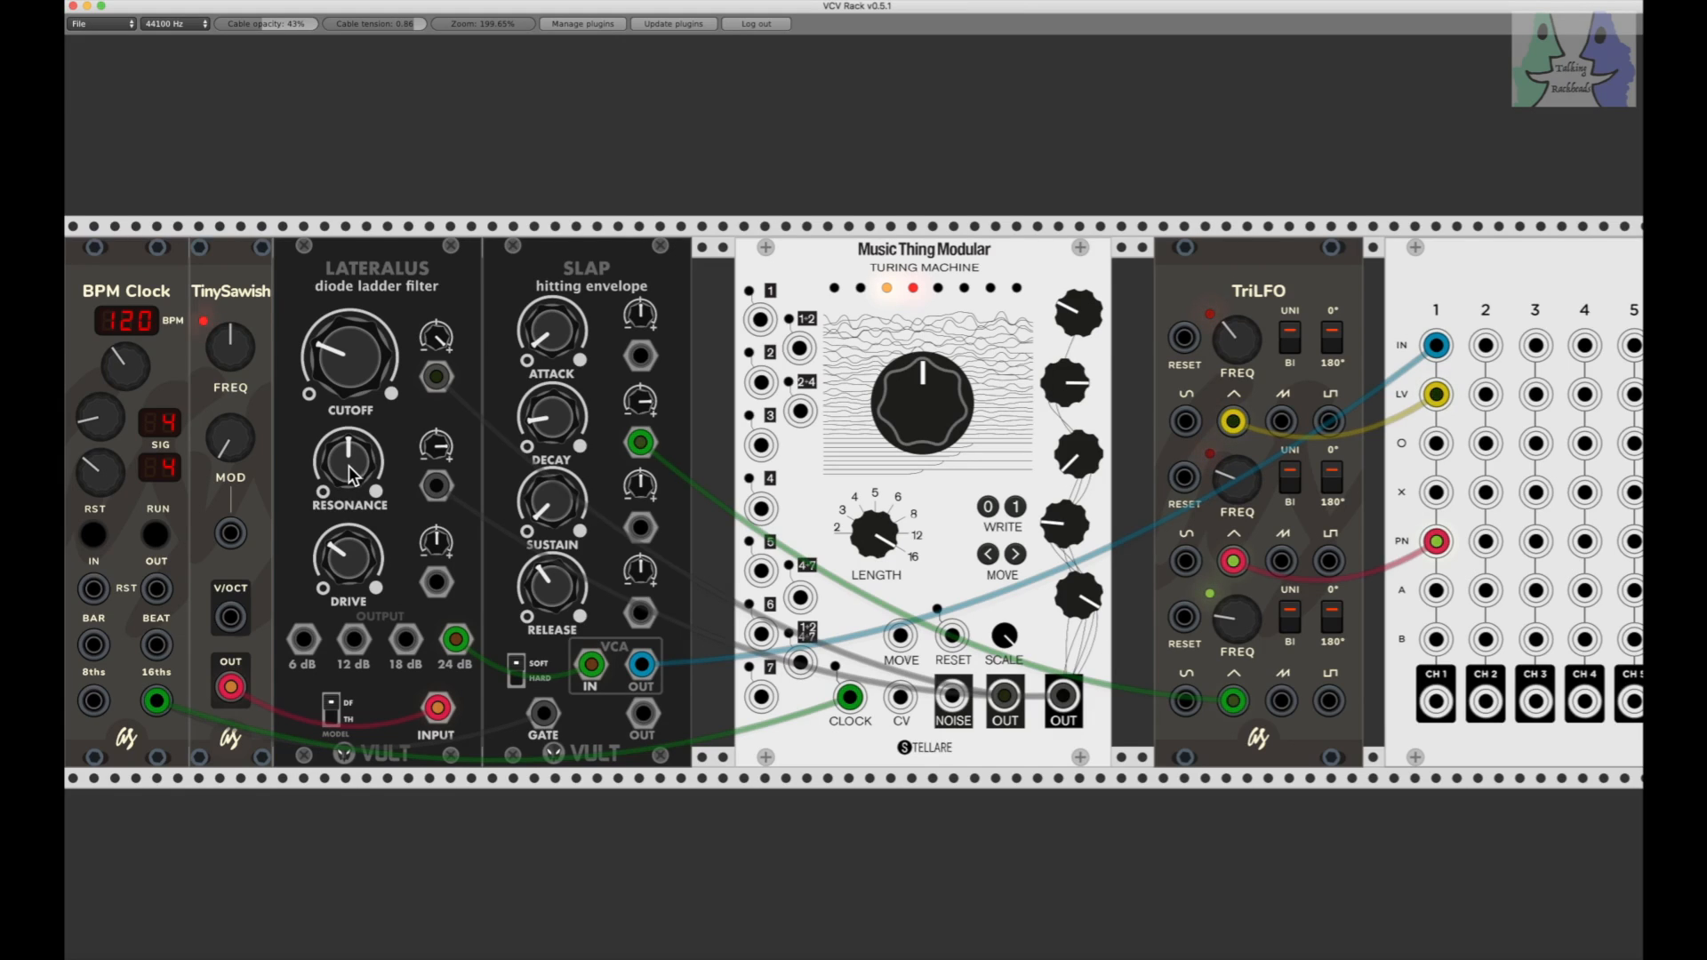
{"action": "left_click", "coordinate": [153, 536]}
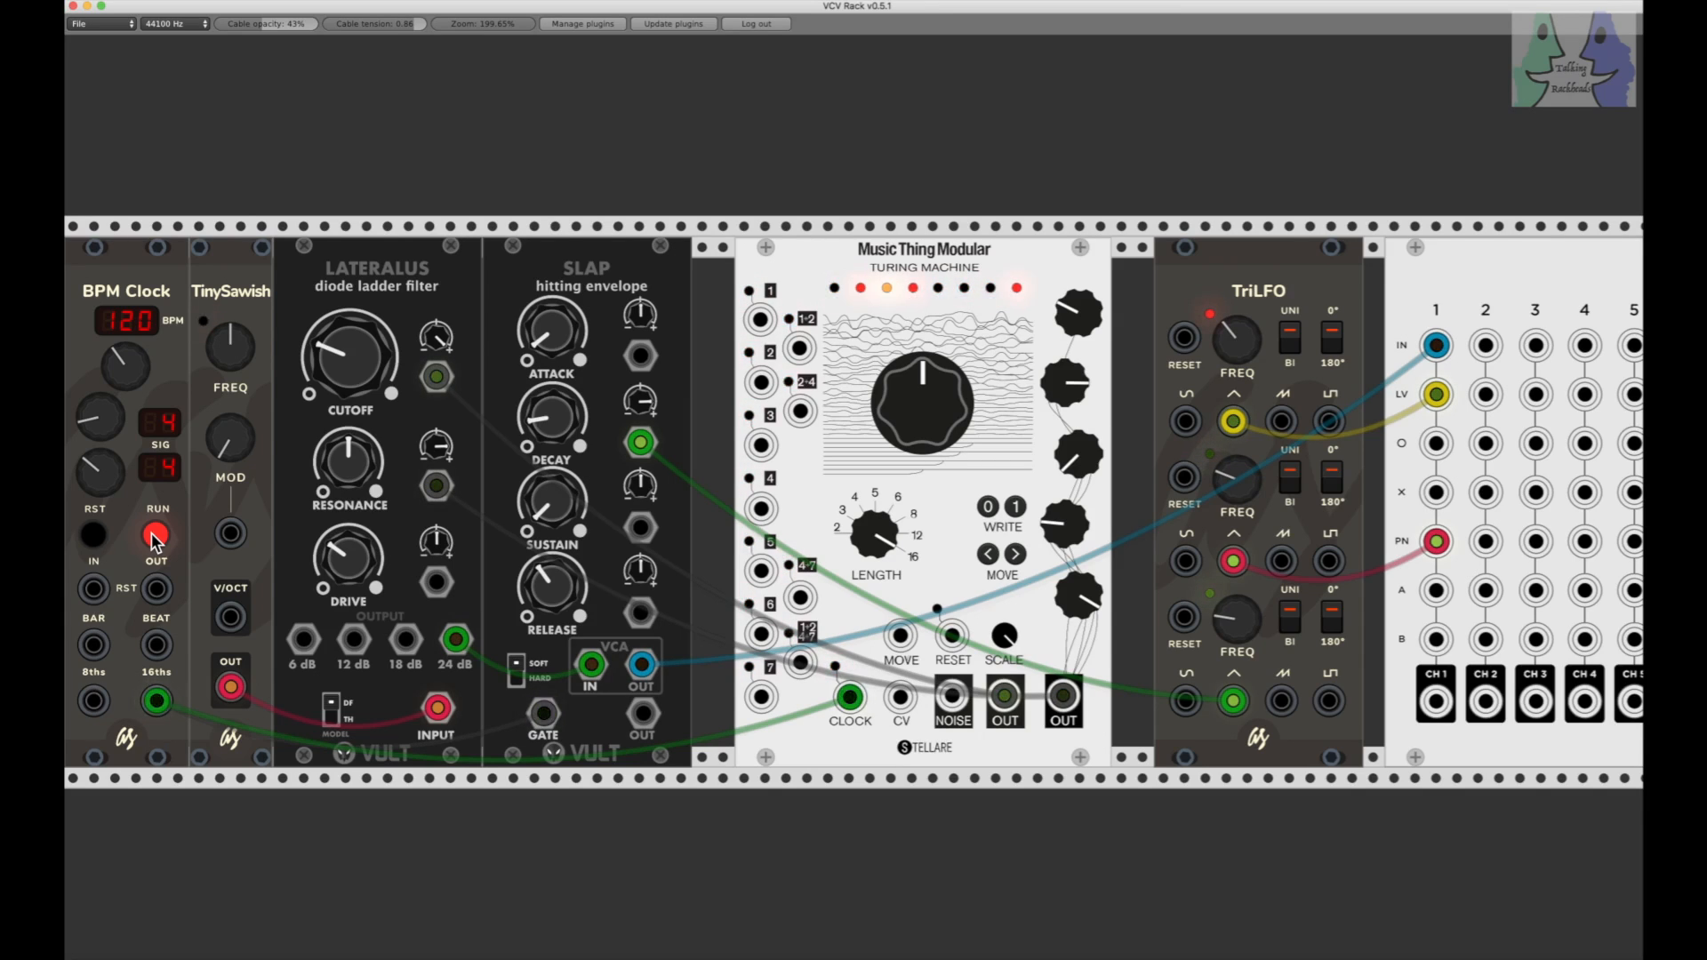
{"action": "left_click", "coordinate": [155, 537]}
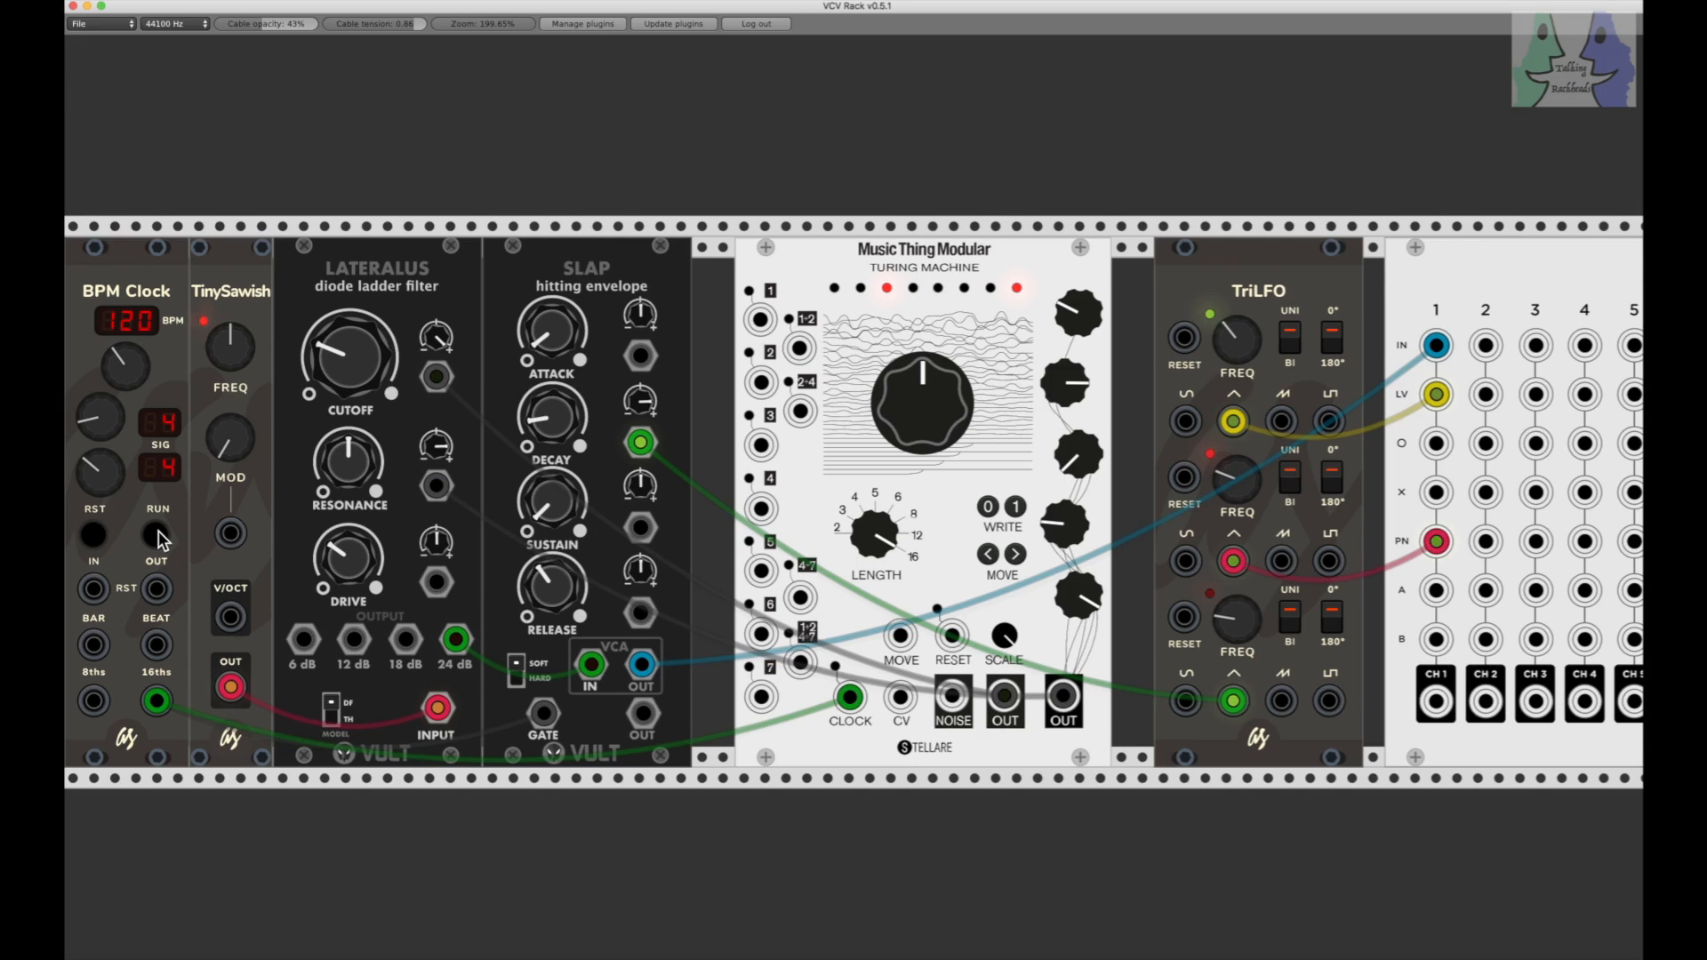
Step: Lower the Console channel 1 SND A level
{"action": "scroll", "coordinate": [160, 539], "scroll_direction": "right", "scroll_amount": 10}
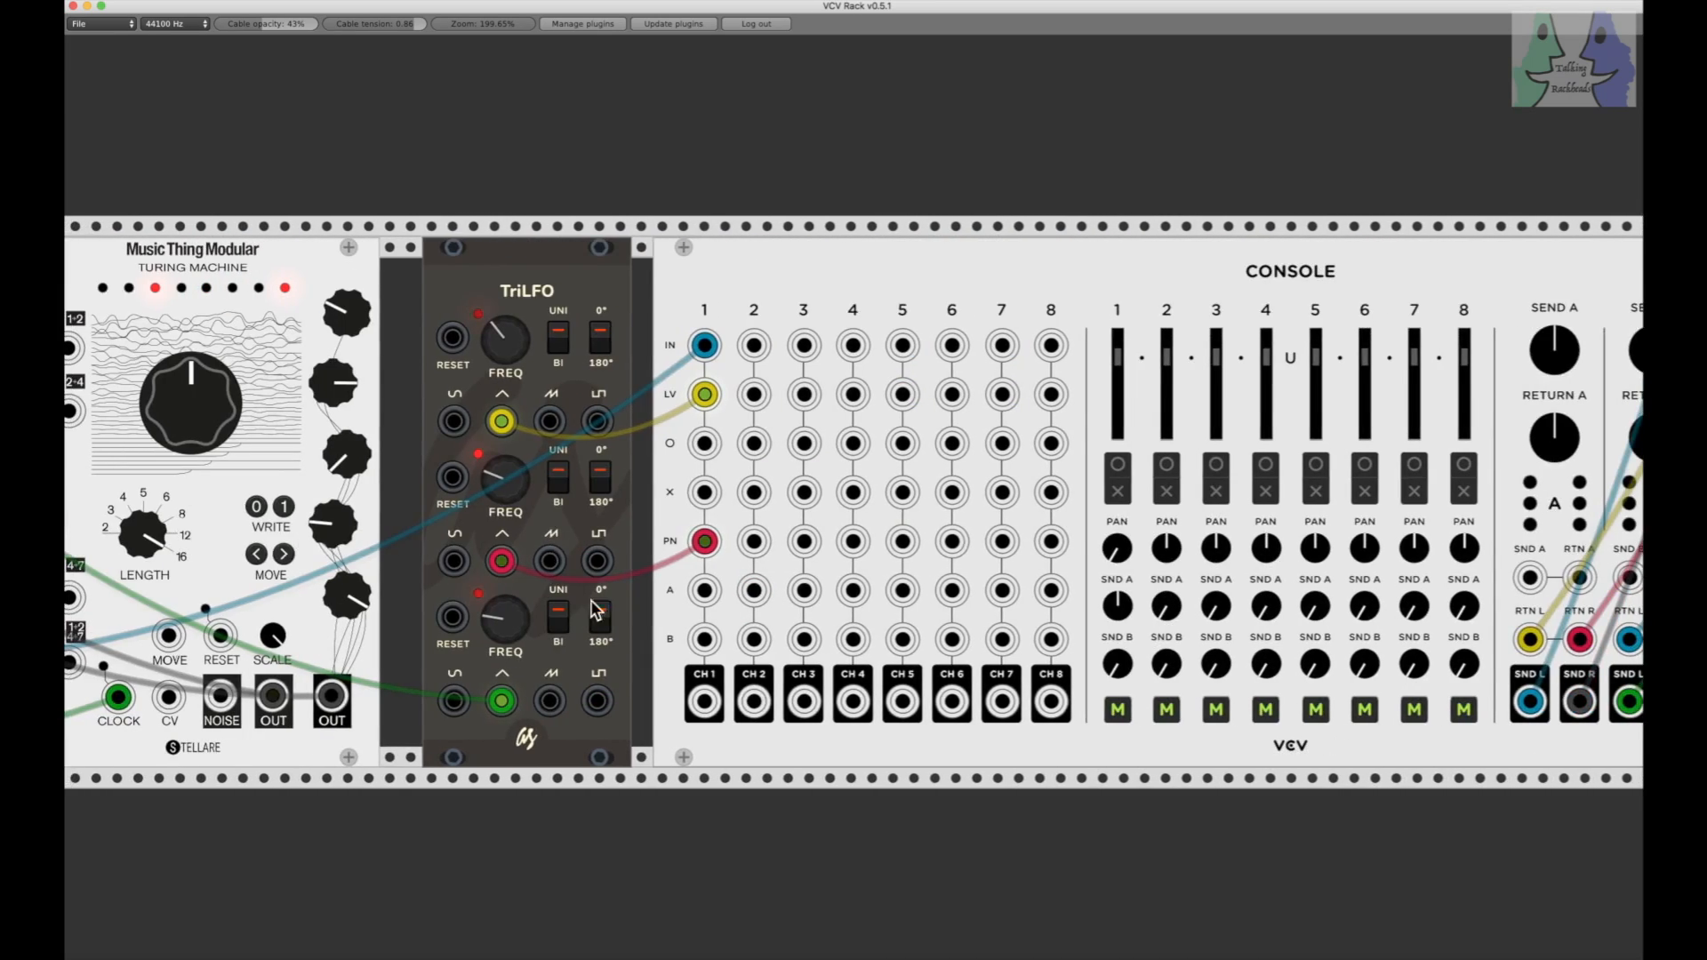
{"action": "left_click_drag", "start_coordinate": [1114, 612], "coordinate": [1105, 702]}
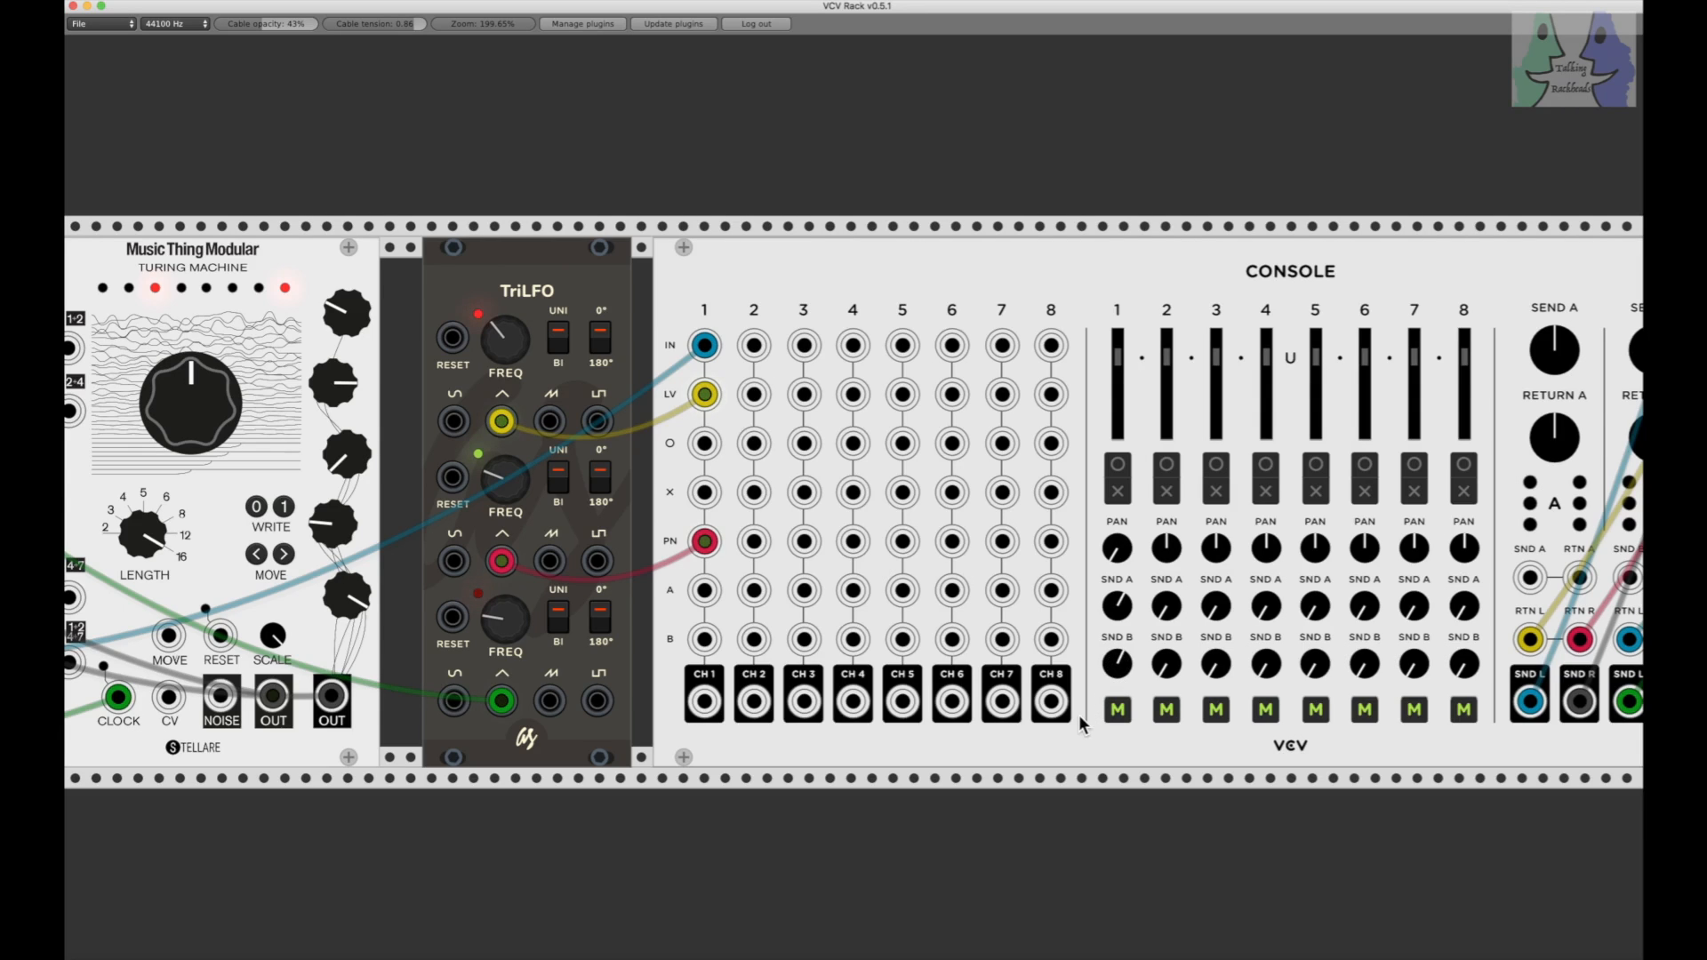
{"action": "scroll", "coordinate": [1105, 774], "scroll_direction": "left", "scroll_amount": 10}
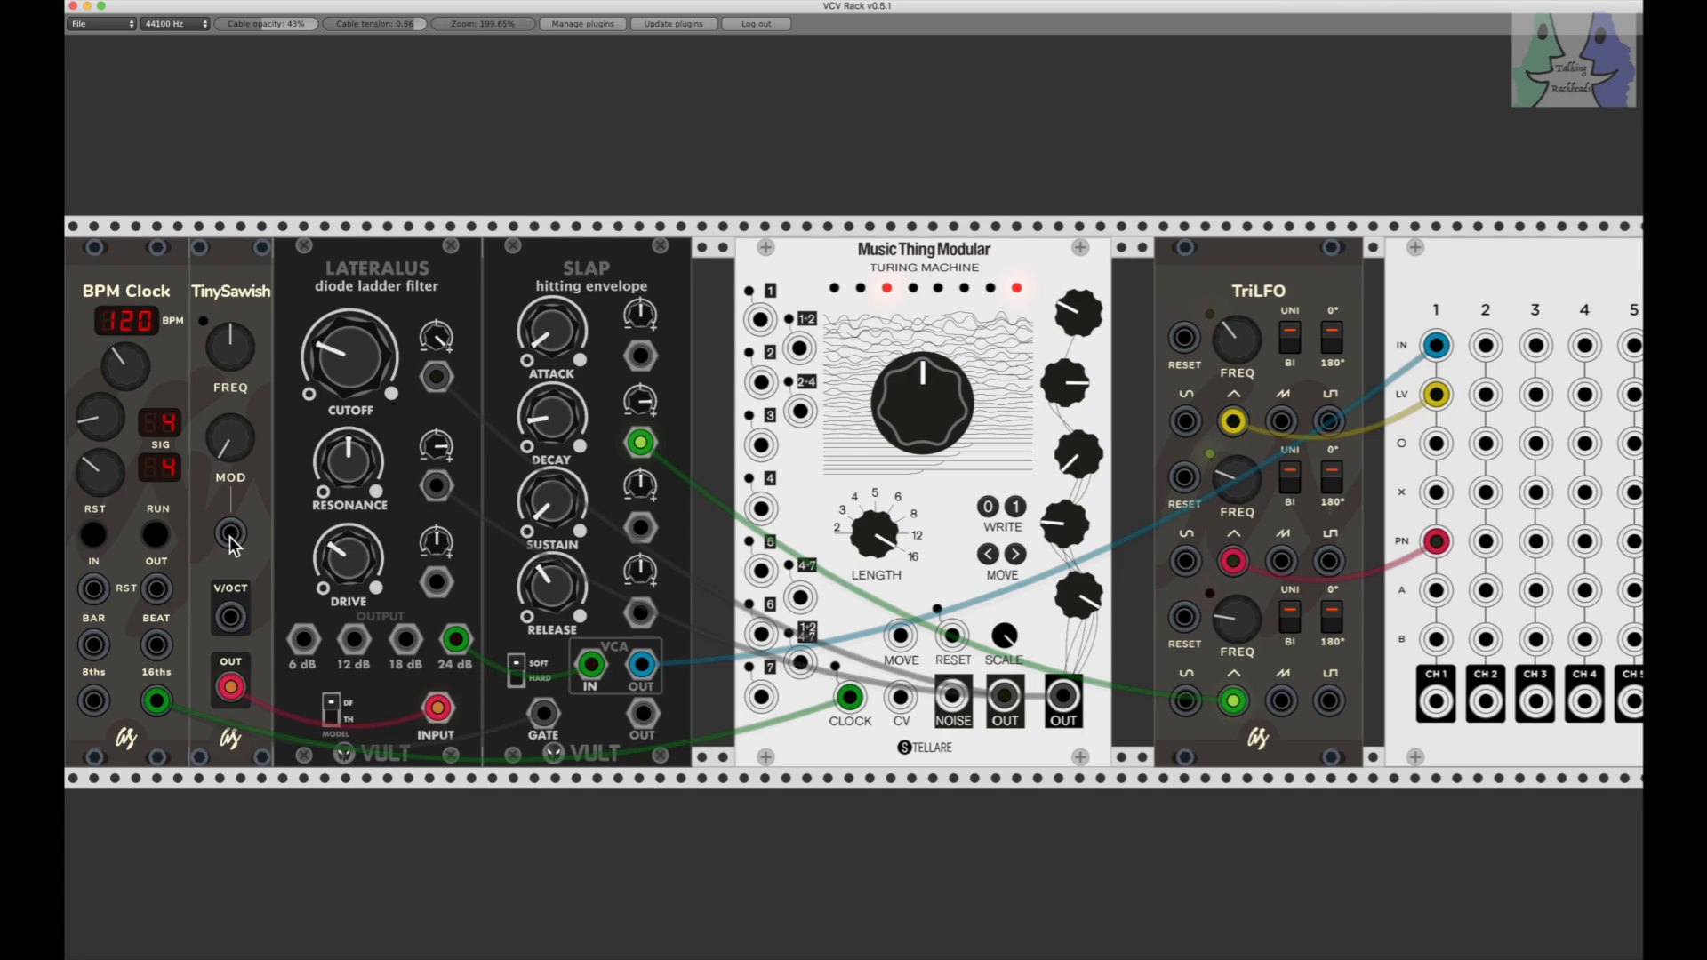
Step: Start the clock and move the Turing Machine's CLOCK cable from the 16ths output to the 8ths output
{"action": "left_click", "coordinate": [153, 534]}
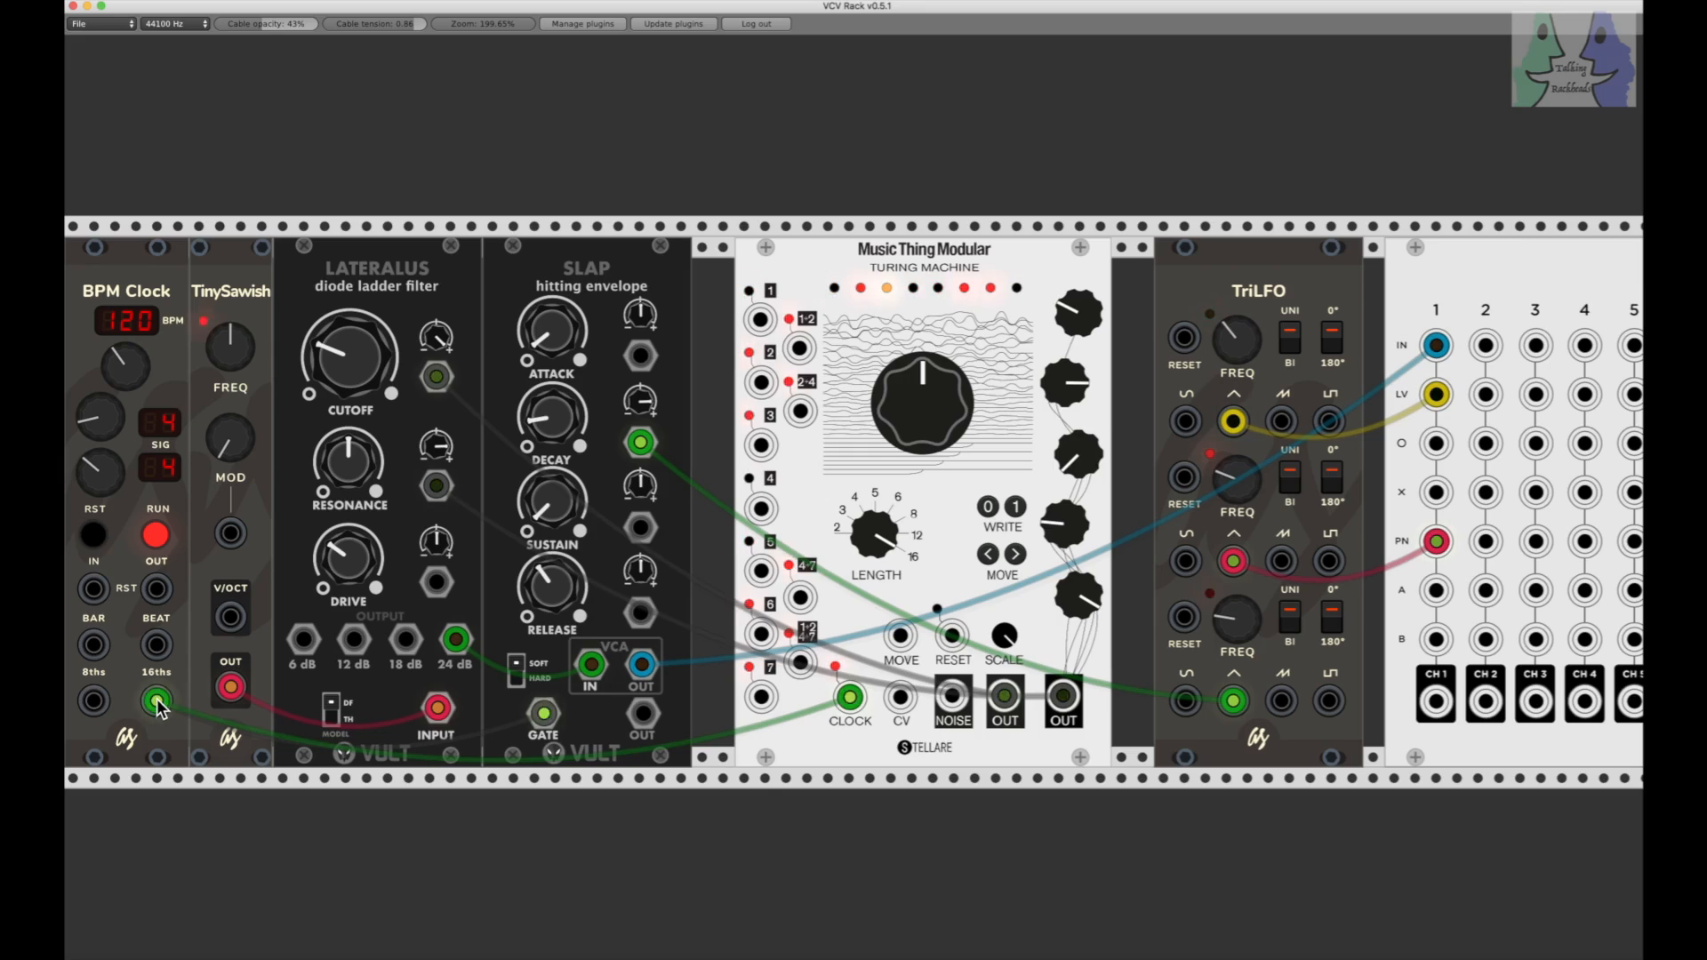
{"action": "left_click_drag", "start_coordinate": [156, 702], "coordinate": [96, 702]}
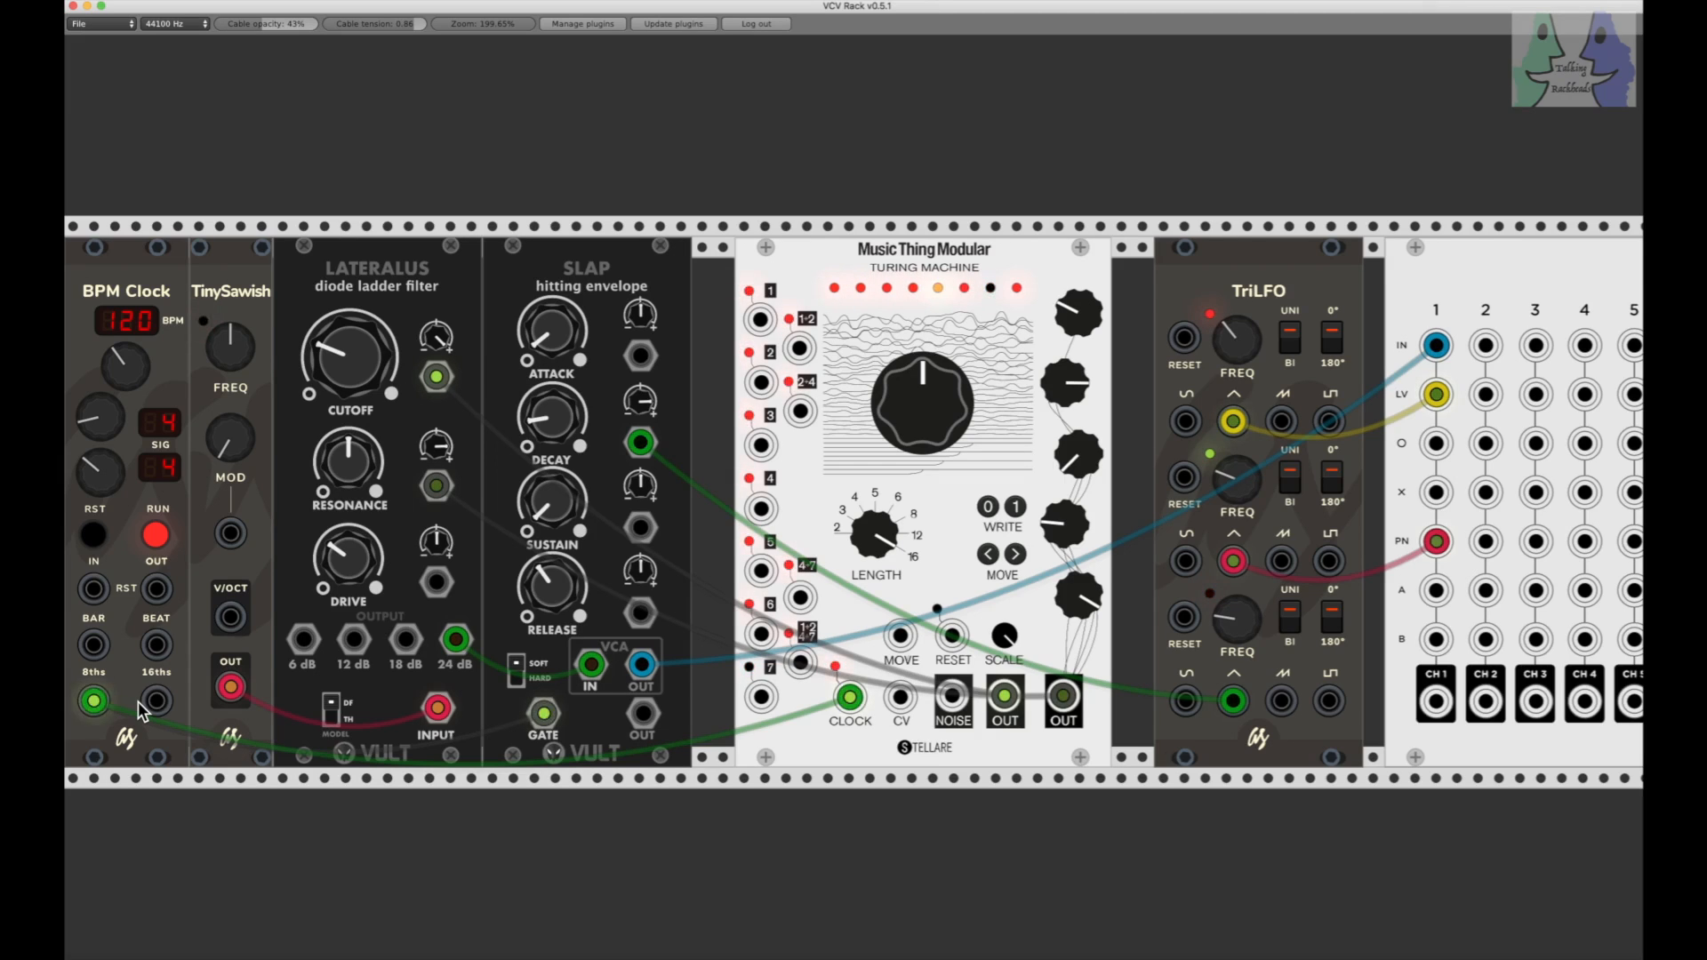
Step: Raise the Console channel 1 SND A and SND B levels while the patch plays
{"action": "scroll", "coordinate": [143, 711], "scroll_direction": "right", "scroll_amount": 5}
{"action": "scroll", "coordinate": [142, 711], "scroll_direction": "right", "scroll_amount": 8}
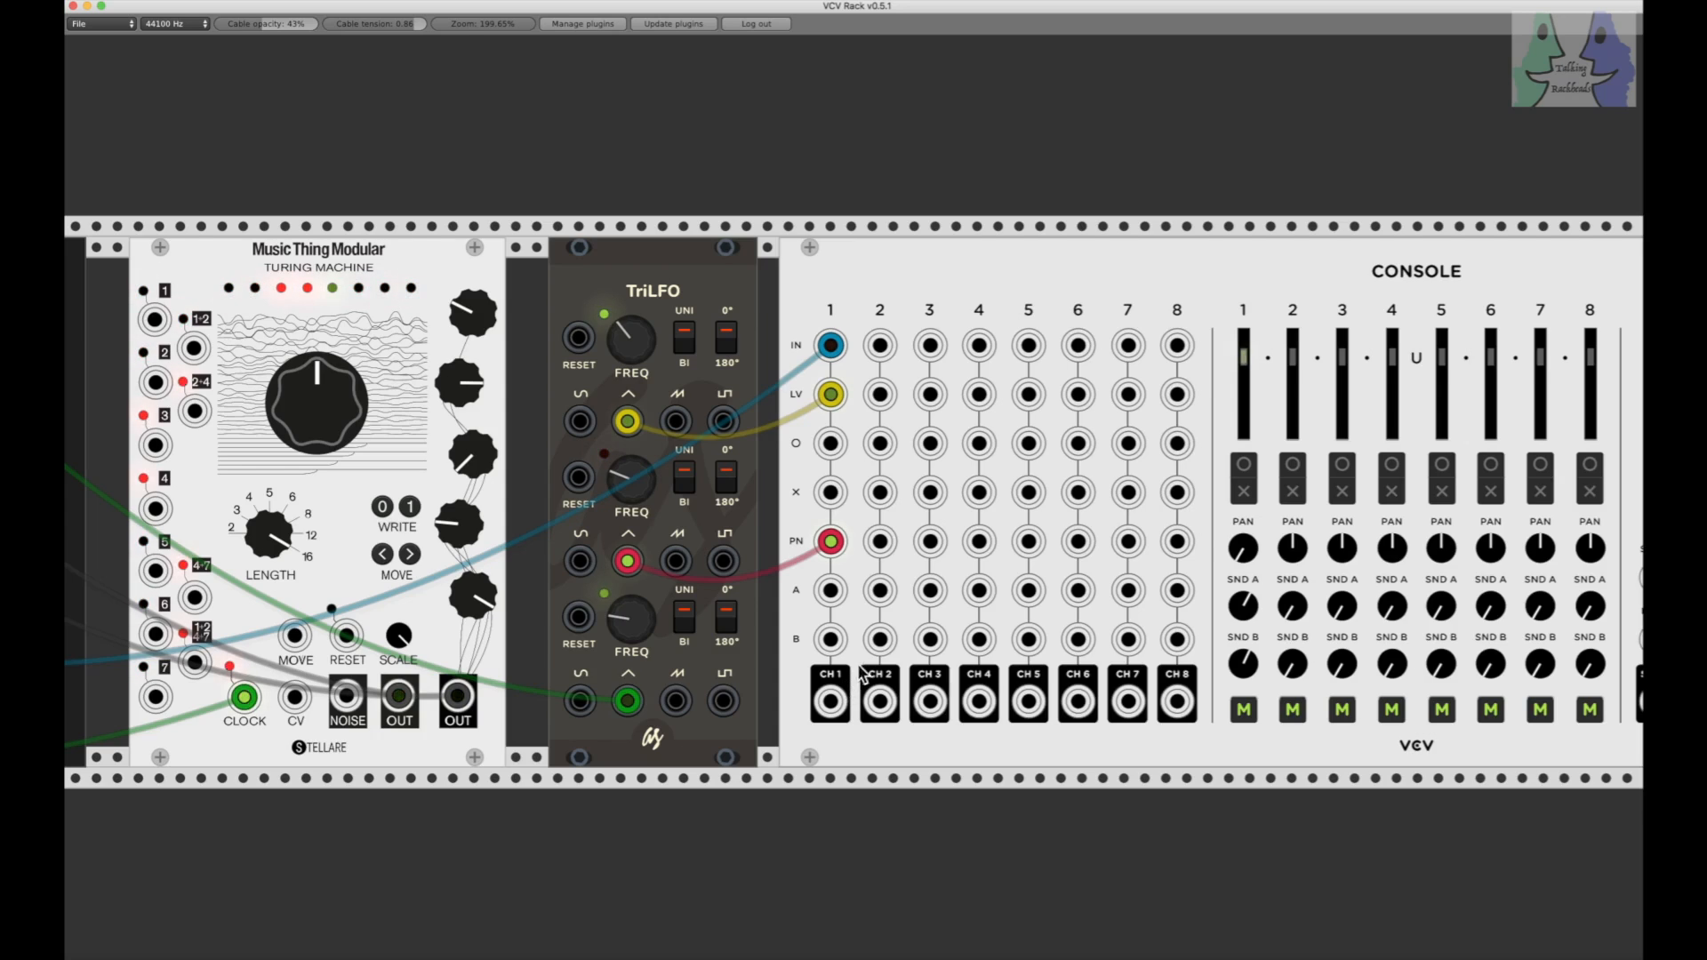
{"action": "left_click_drag", "start_coordinate": [1243, 672], "coordinate": [1239, 578]}
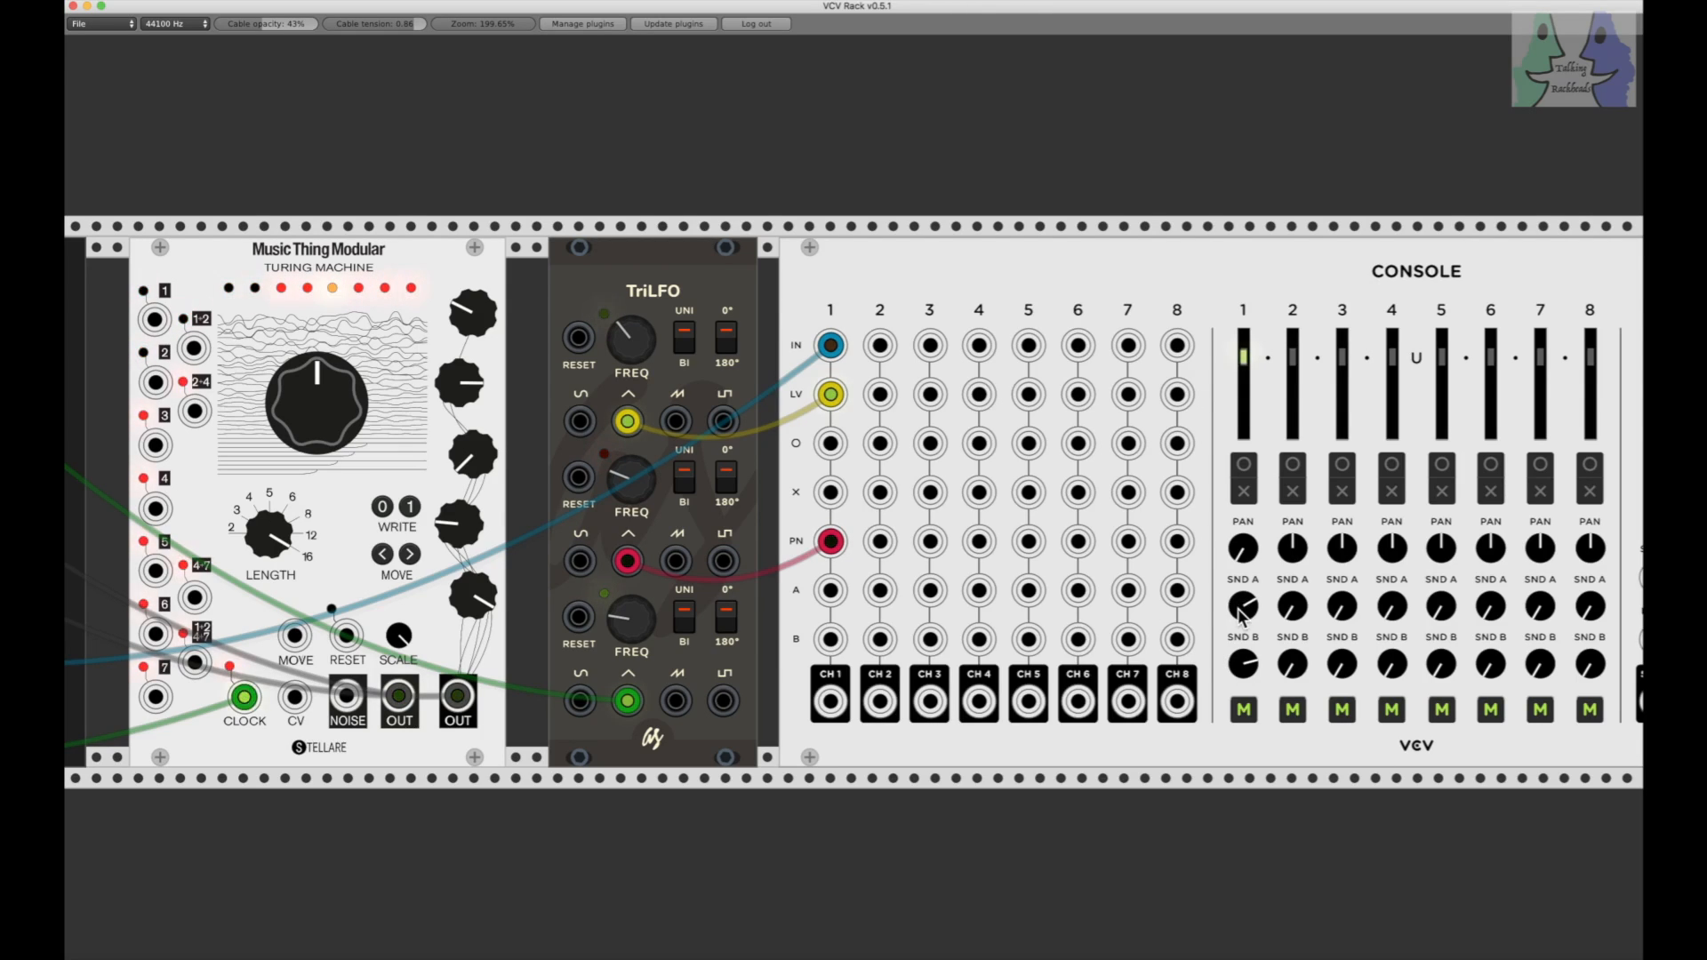
{"action": "scroll", "coordinate": [1239, 610], "scroll_direction": "left", "scroll_amount": 10}
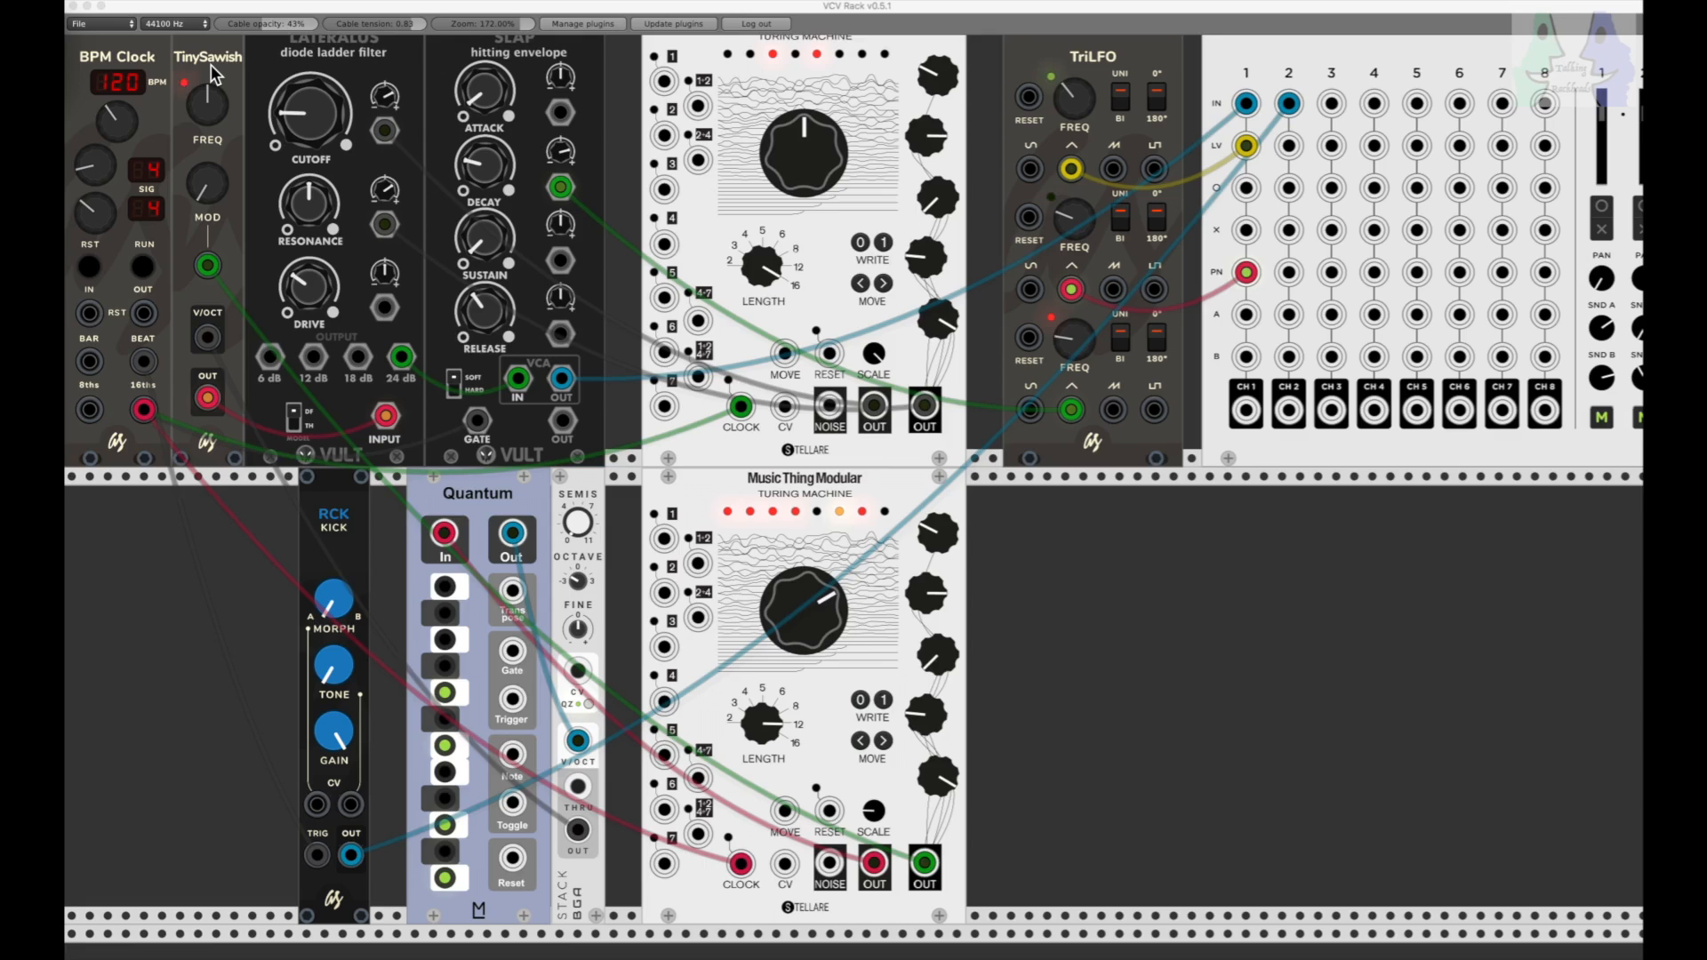
Step: Start the clock and vary the lower Turing Machine's large central knob while listening, leaving it fully clockwise
{"action": "left_click", "coordinate": [143, 267]}
{"action": "left_click", "coordinate": [143, 267]}
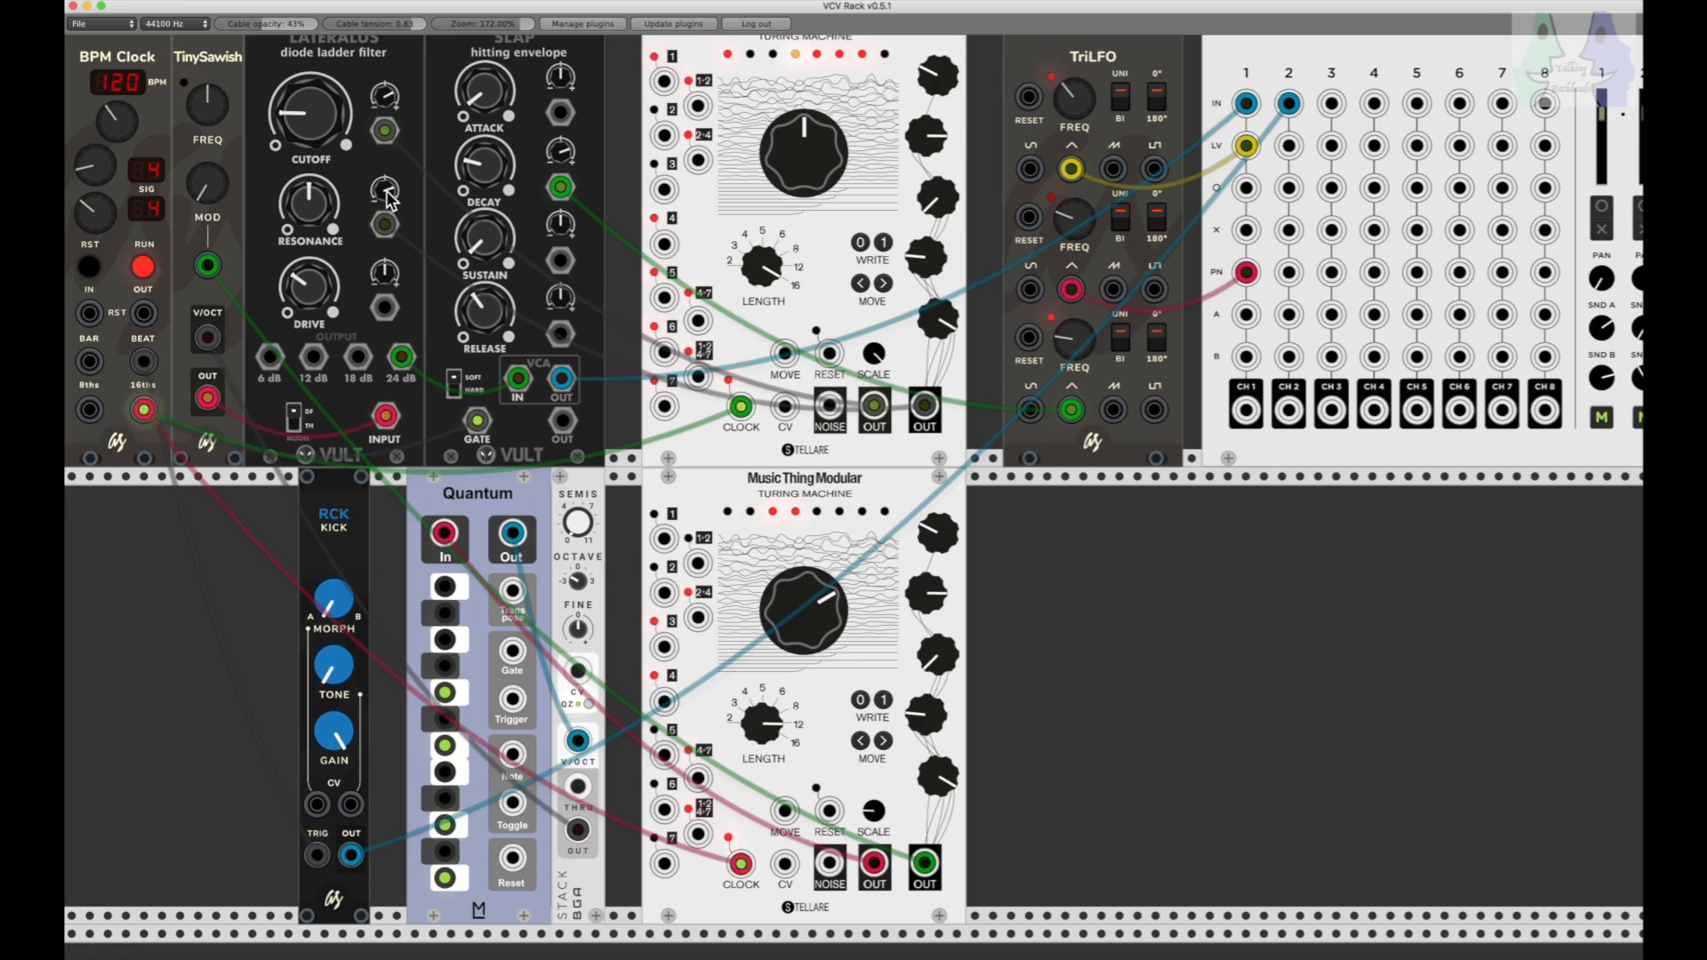
{"action": "left_click_drag", "start_coordinate": [782, 598], "coordinate": [799, 620]}
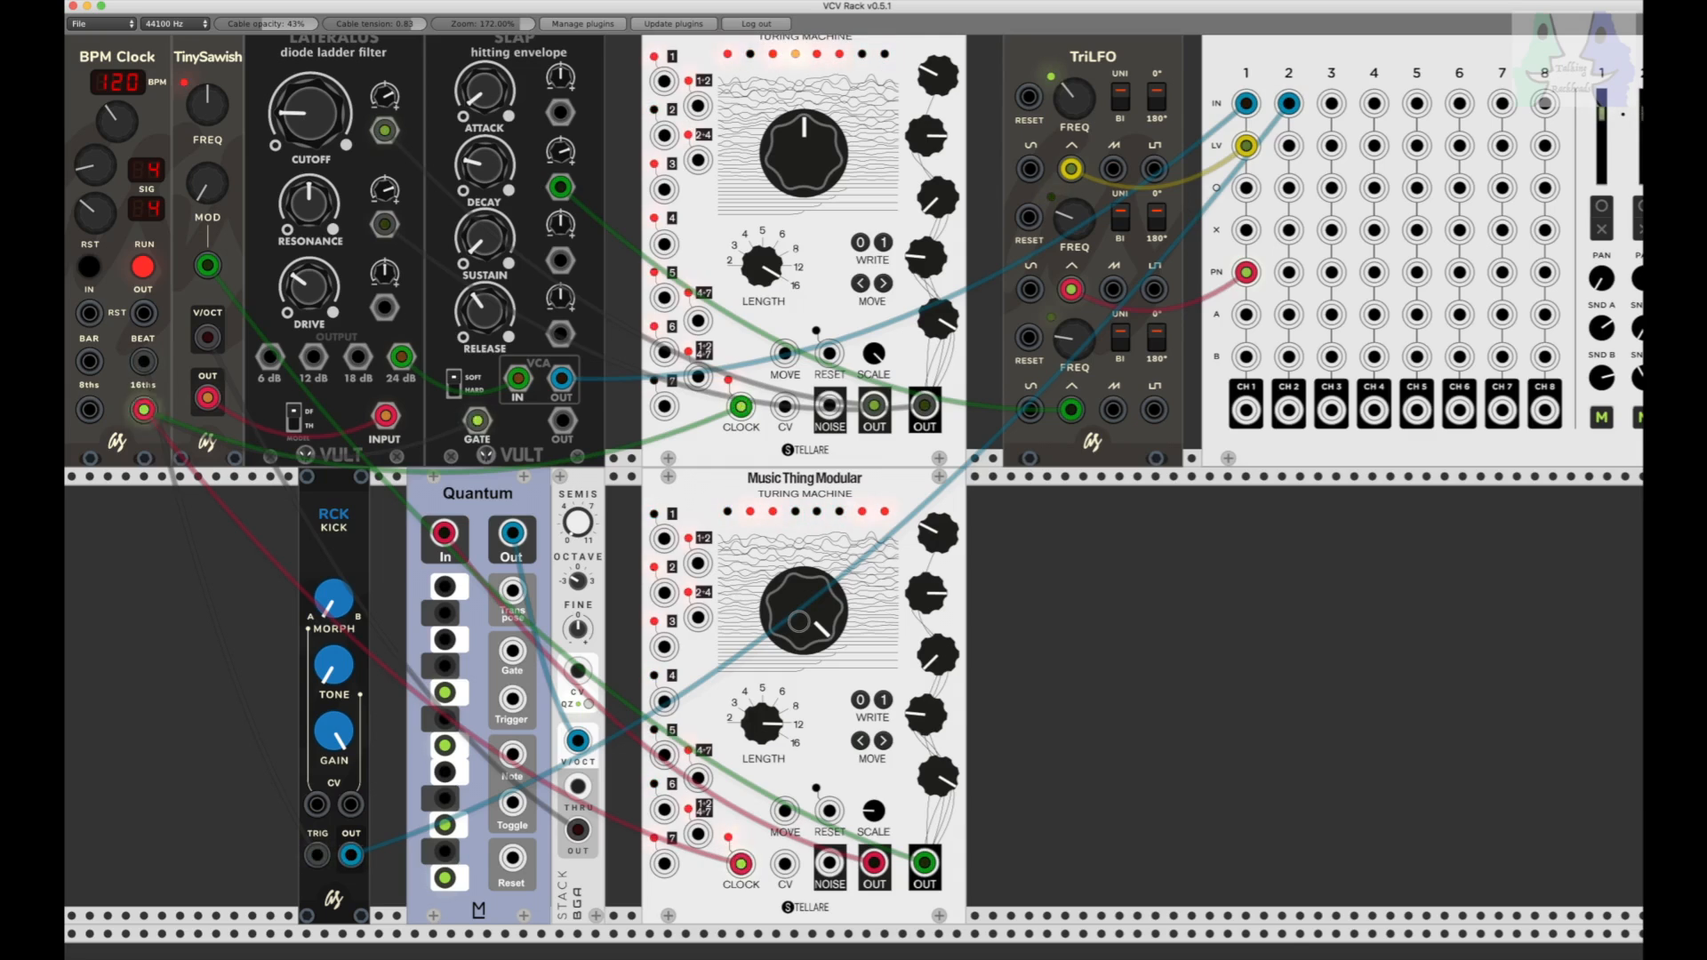
{"action": "left_click_drag", "start_coordinate": [798, 622], "coordinate": [798, 622]}
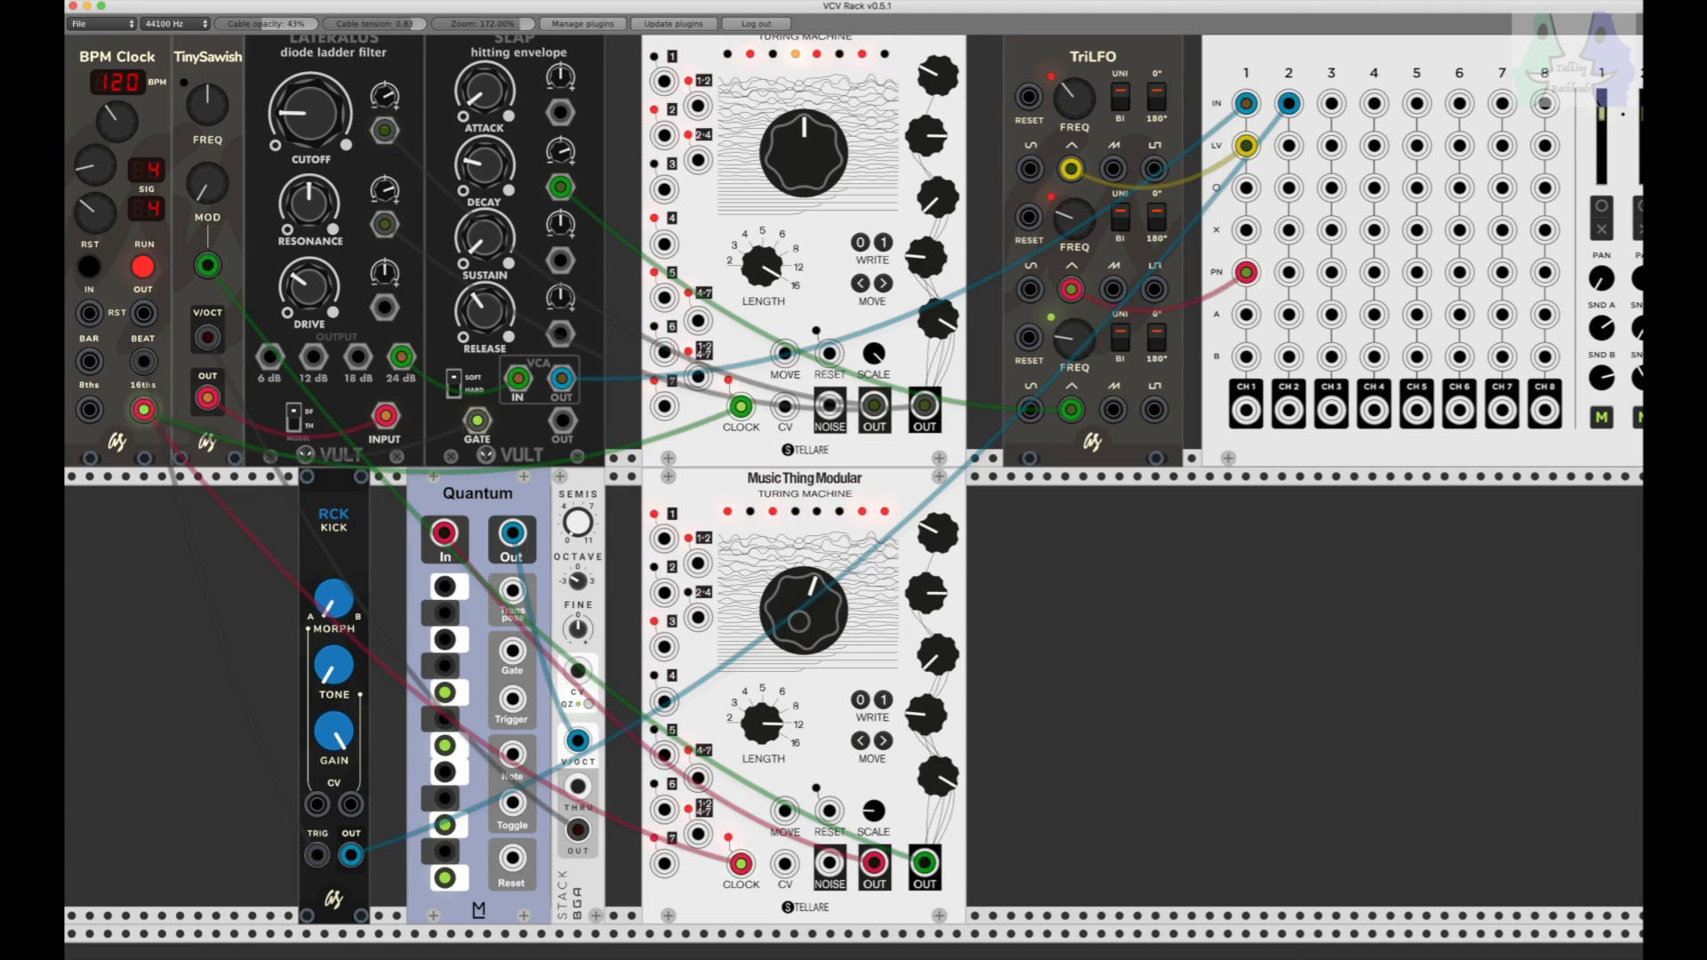
{"action": "left_click_drag", "start_coordinate": [799, 623], "coordinate": [799, 622]}
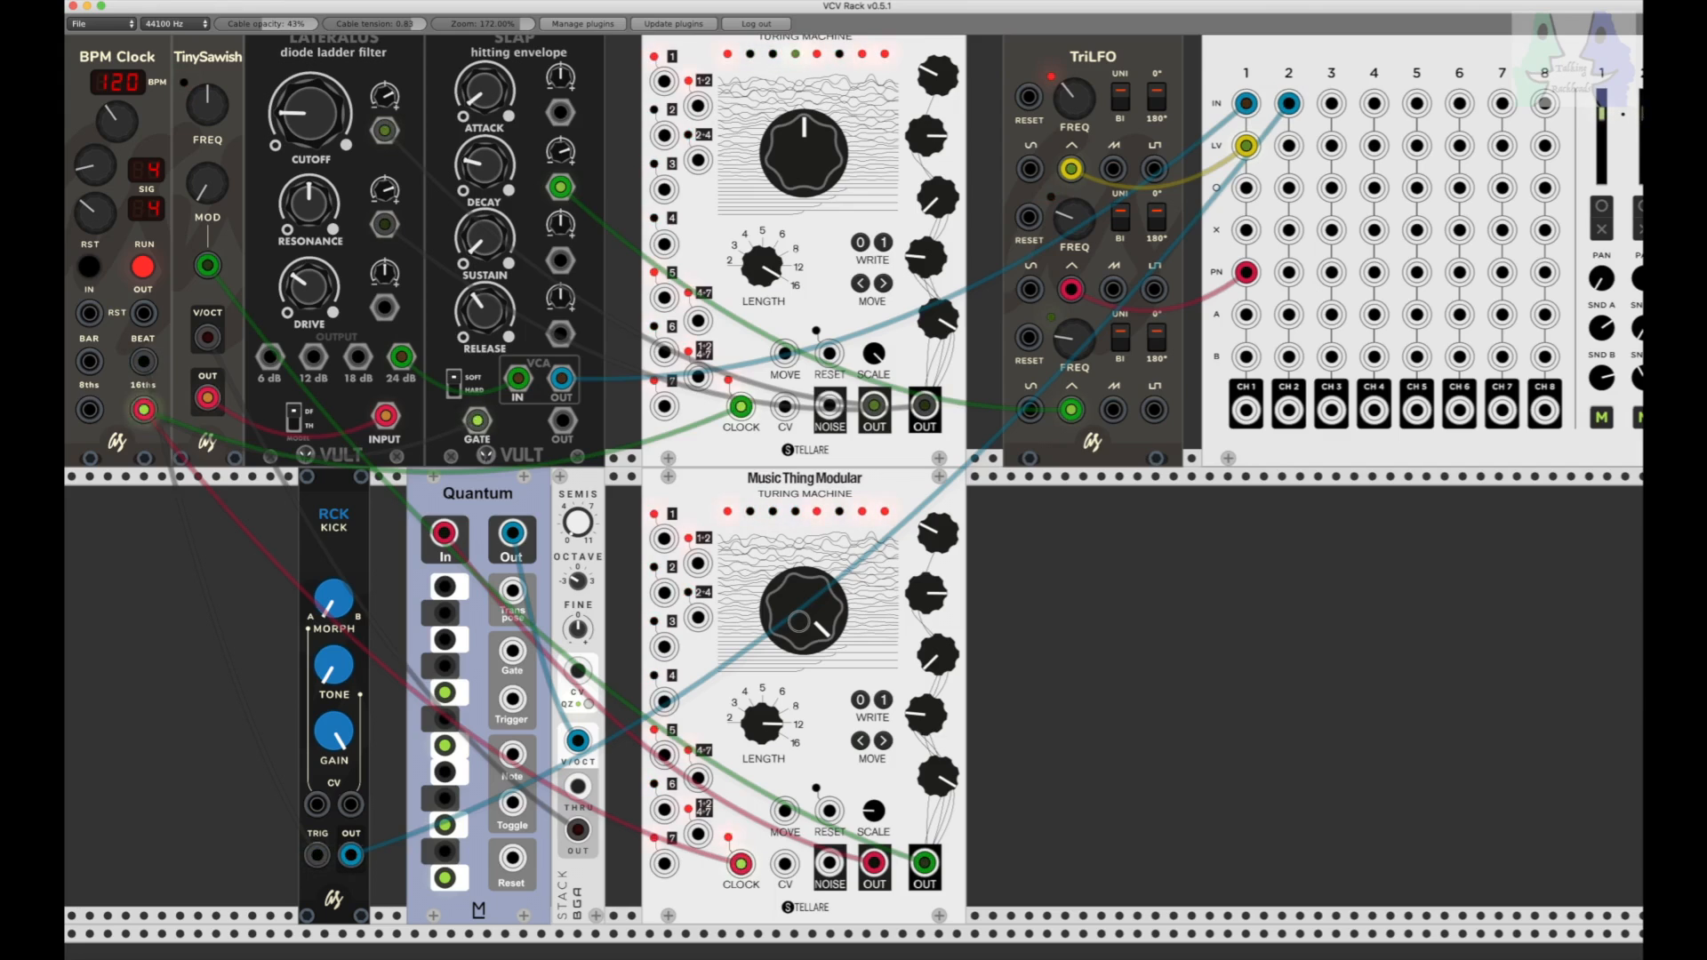
{"action": "left_click_drag", "start_coordinate": [798, 622], "coordinate": [798, 622]}
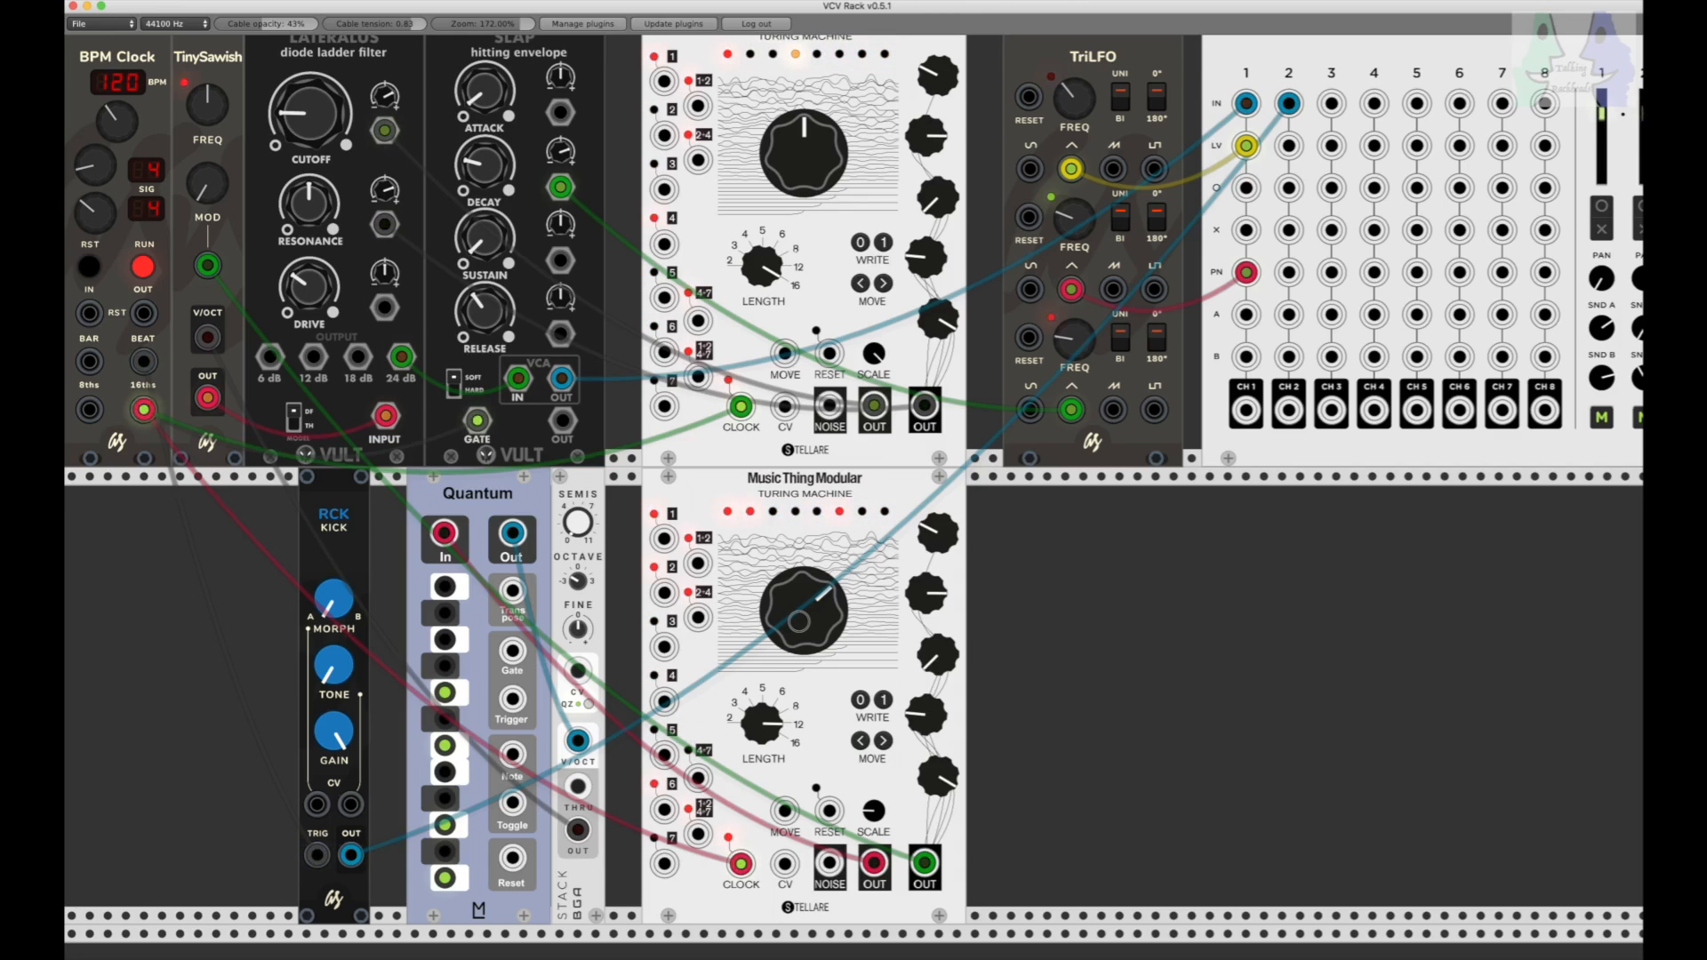
{"action": "left_click_drag", "start_coordinate": [799, 622], "coordinate": [799, 621]}
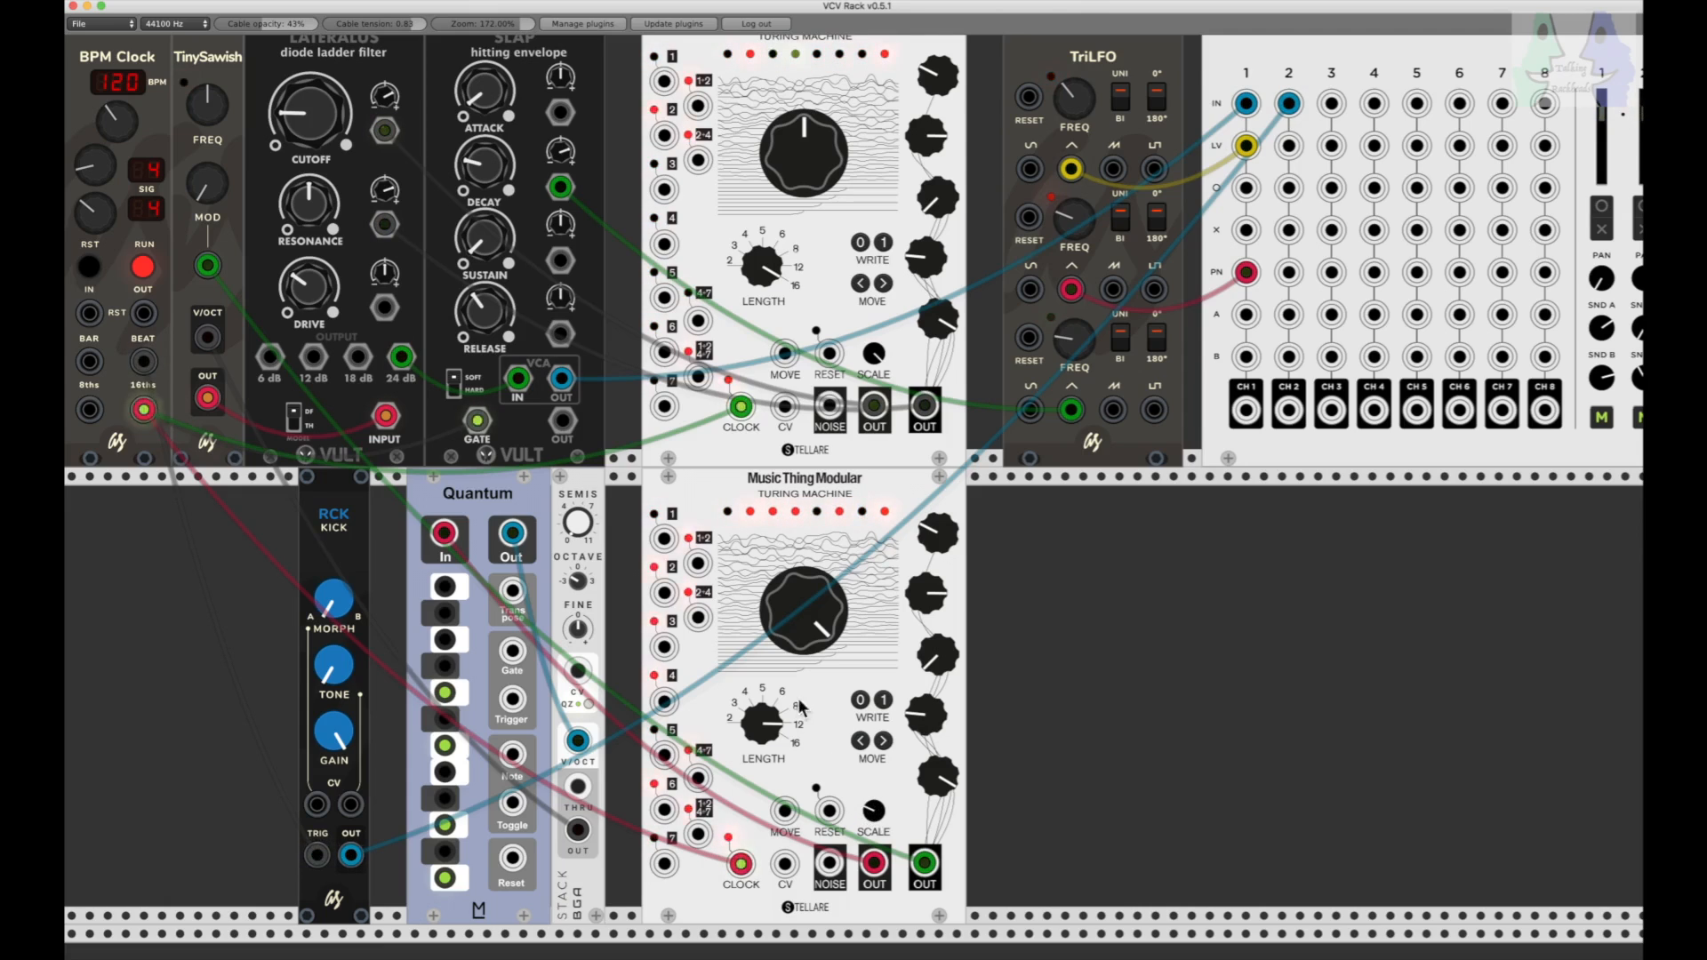
{"action": "left_click_drag", "start_coordinate": [795, 612], "coordinate": [795, 613]}
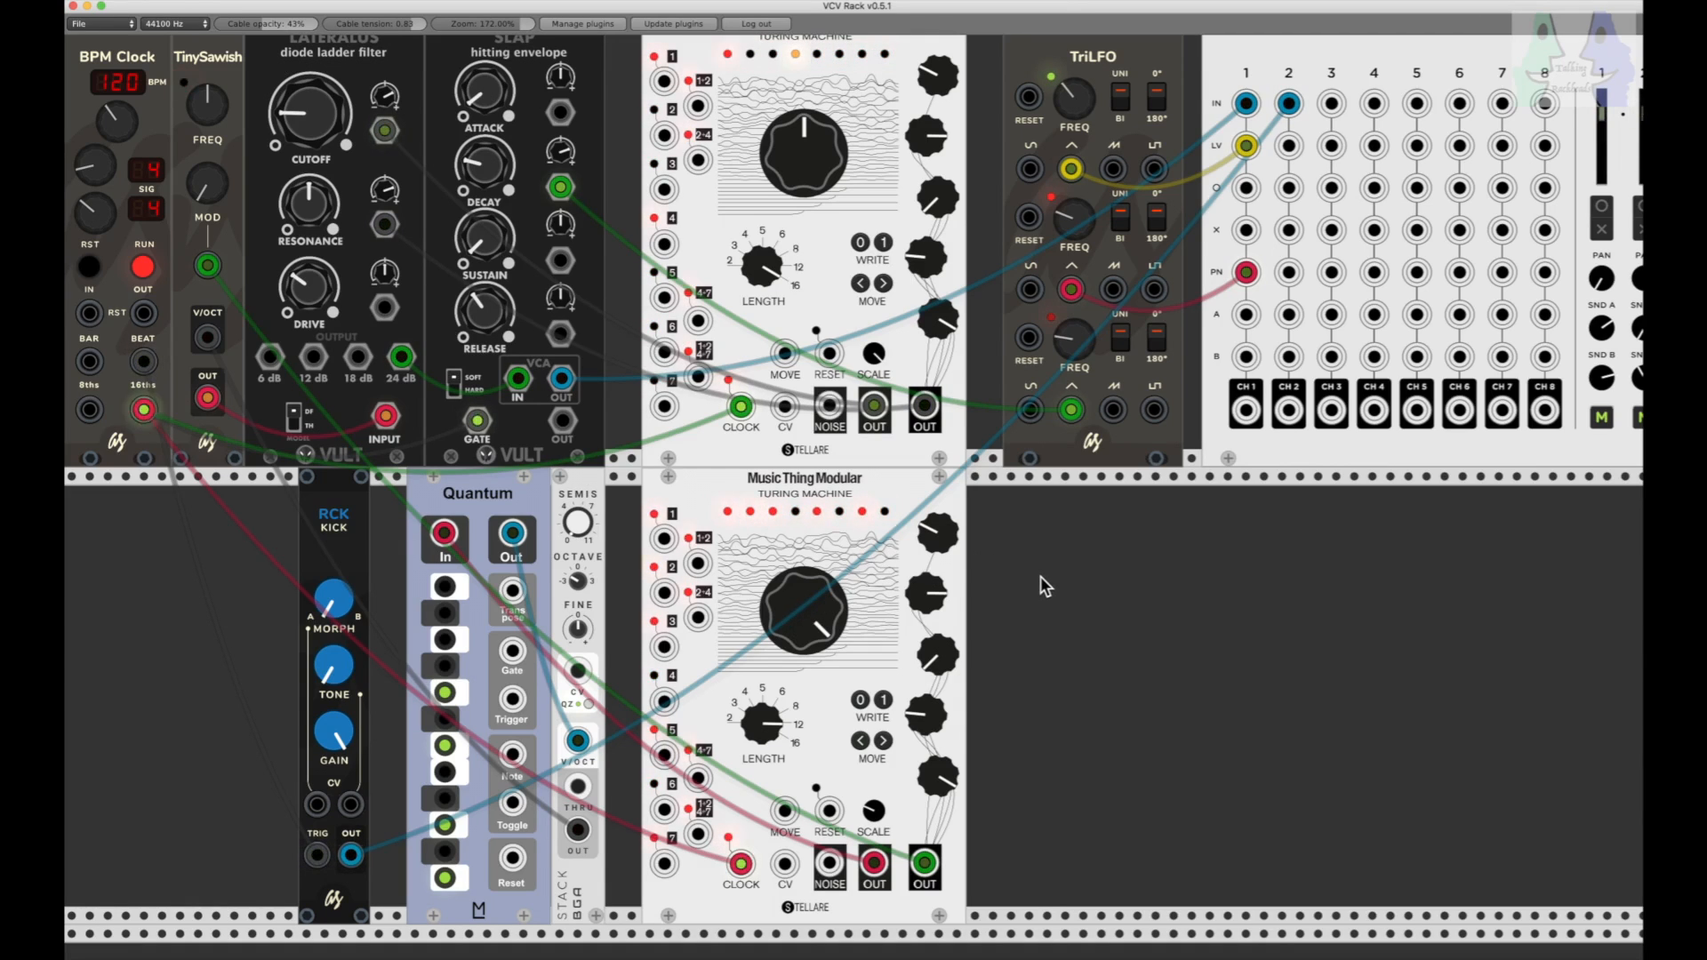
Step: Fade the Console MASTER level down
{"action": "scroll", "coordinate": [1040, 576], "scroll_direction": "right", "scroll_amount": 10}
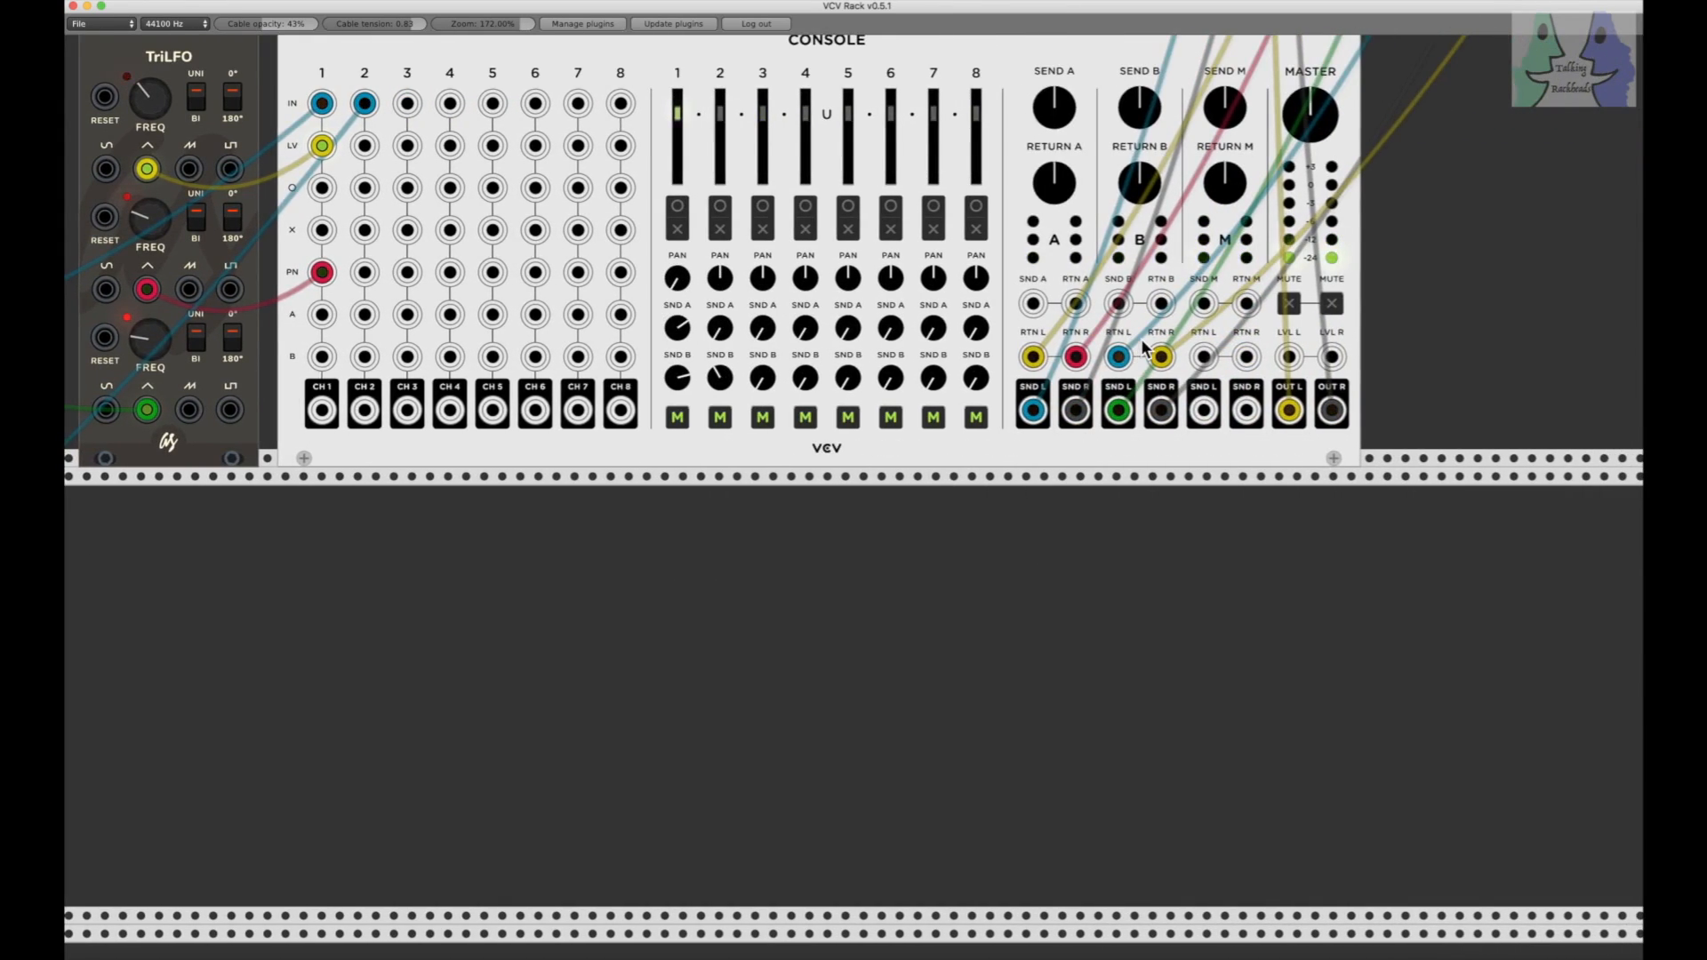
{"action": "left_click_drag", "start_coordinate": [1310, 99], "coordinate": [1311, 102]}
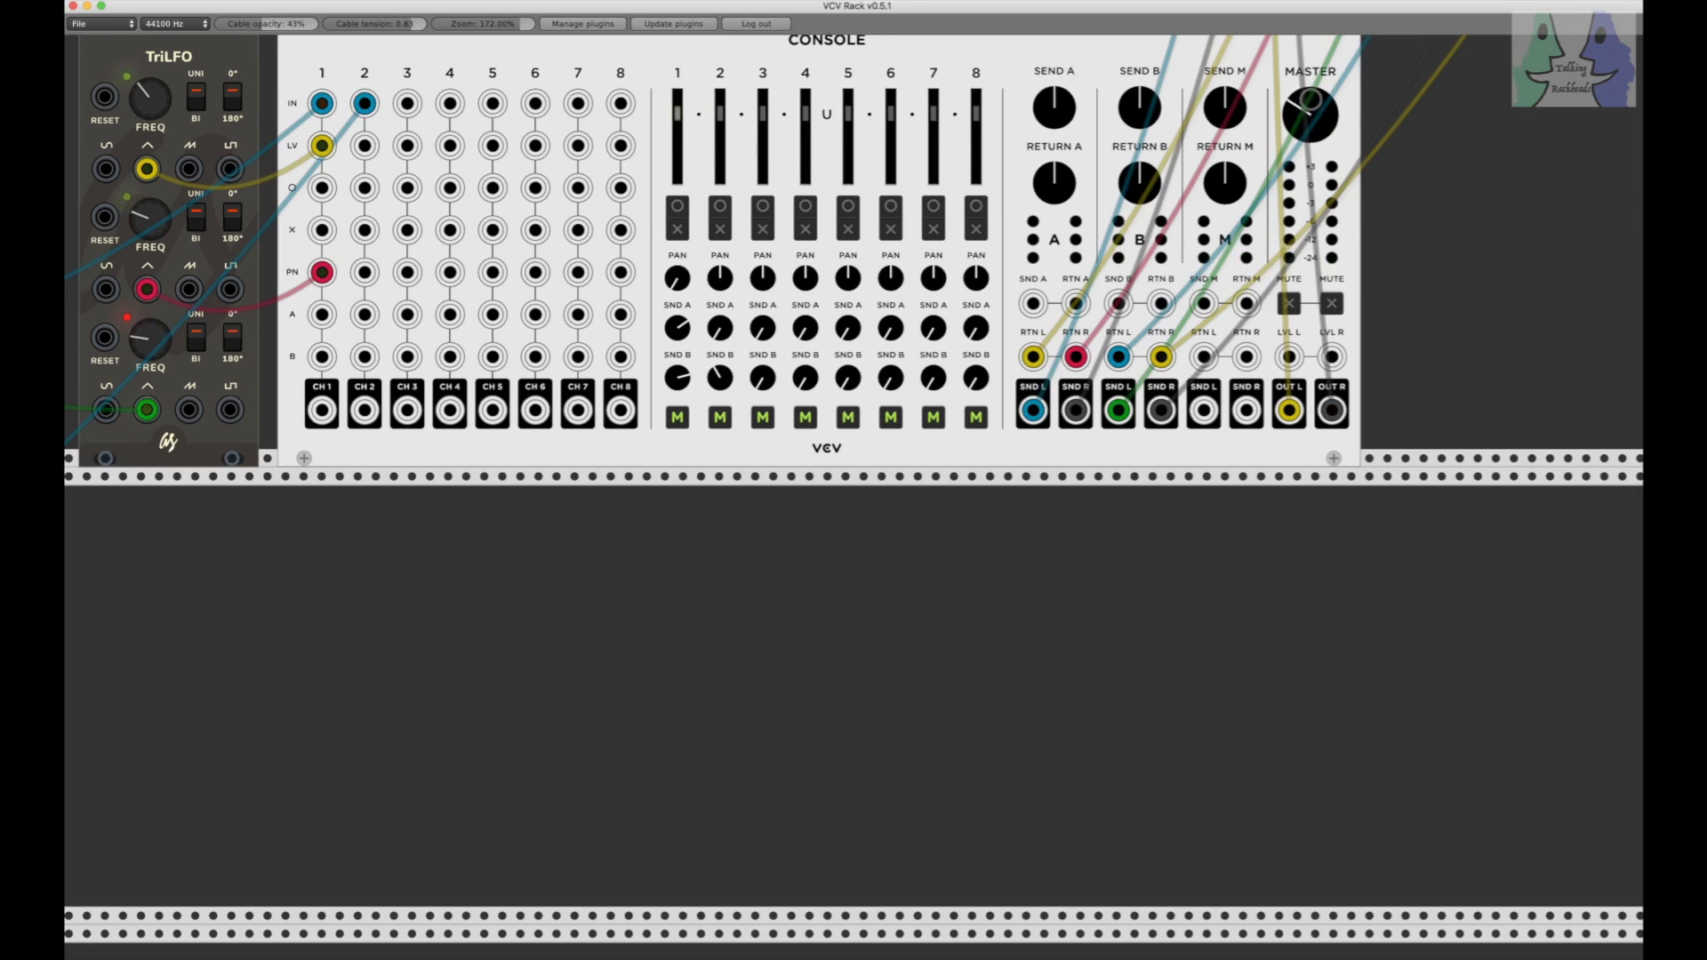
{"action": "left_click_drag", "start_coordinate": [1310, 99], "coordinate": [1310, 103]}
{"action": "scroll", "coordinate": [1313, 104], "scroll_direction": "left", "scroll_amount": 15}
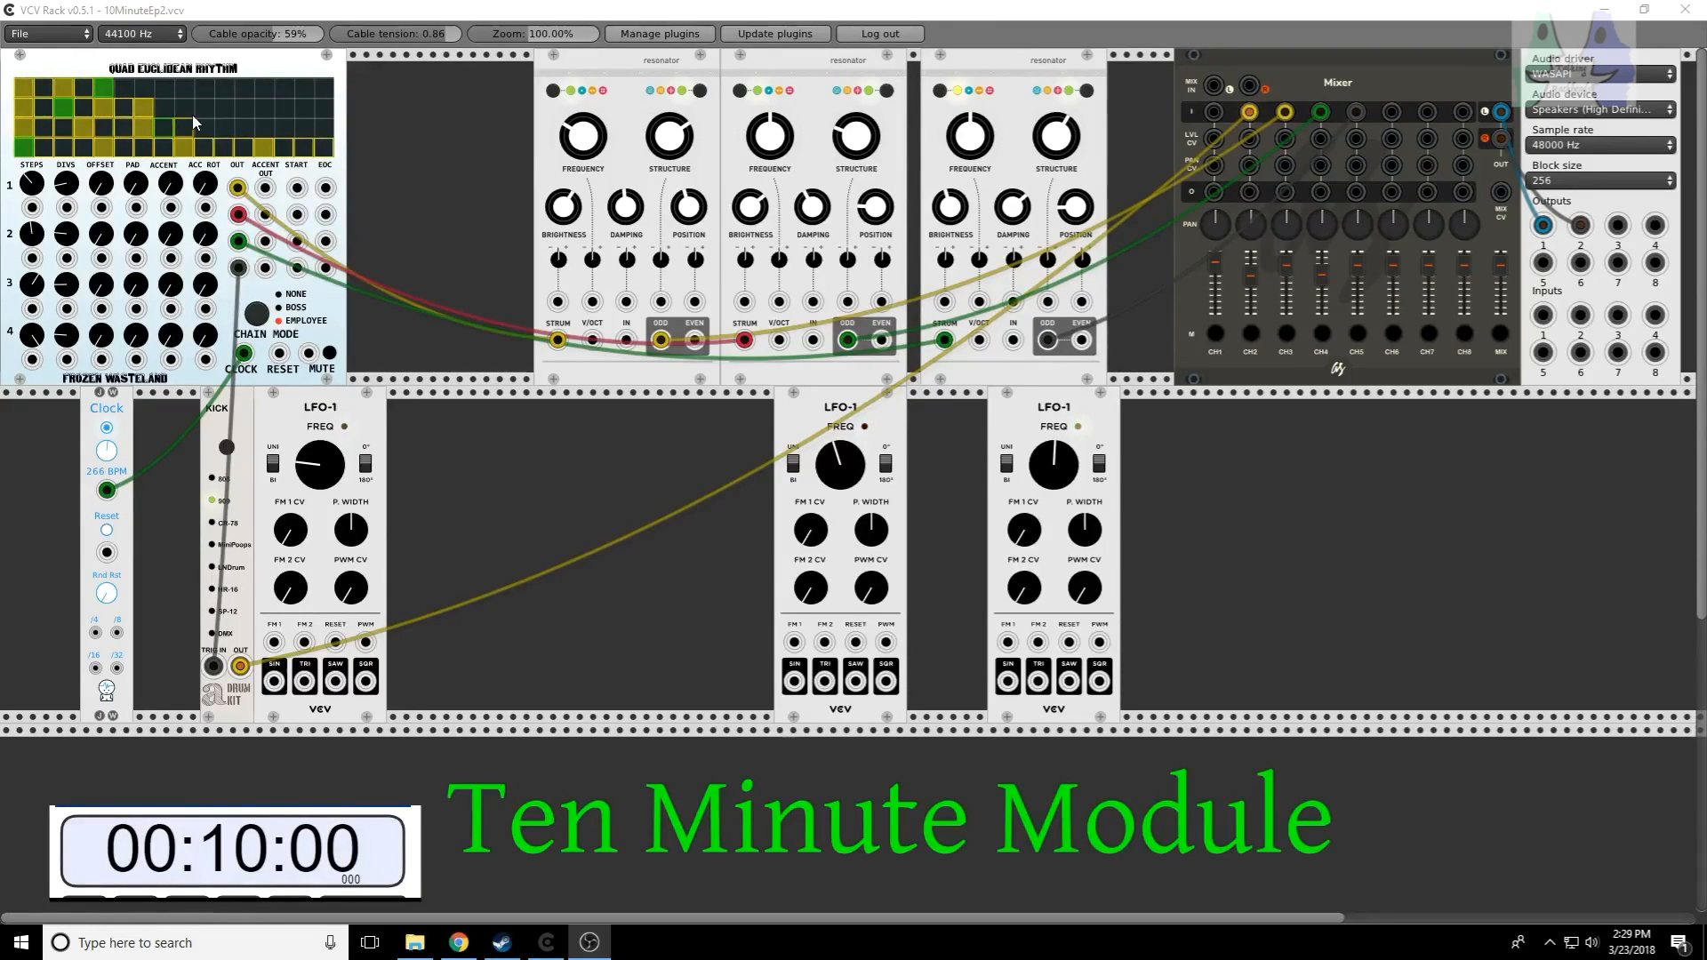
Step: Check the Quad Euclidean Rhythm module's name, look over the Wikipedia article on the Euclidean algorithm, and return to VCV Rack
{"action": "right_click", "coordinate": [242, 71]}
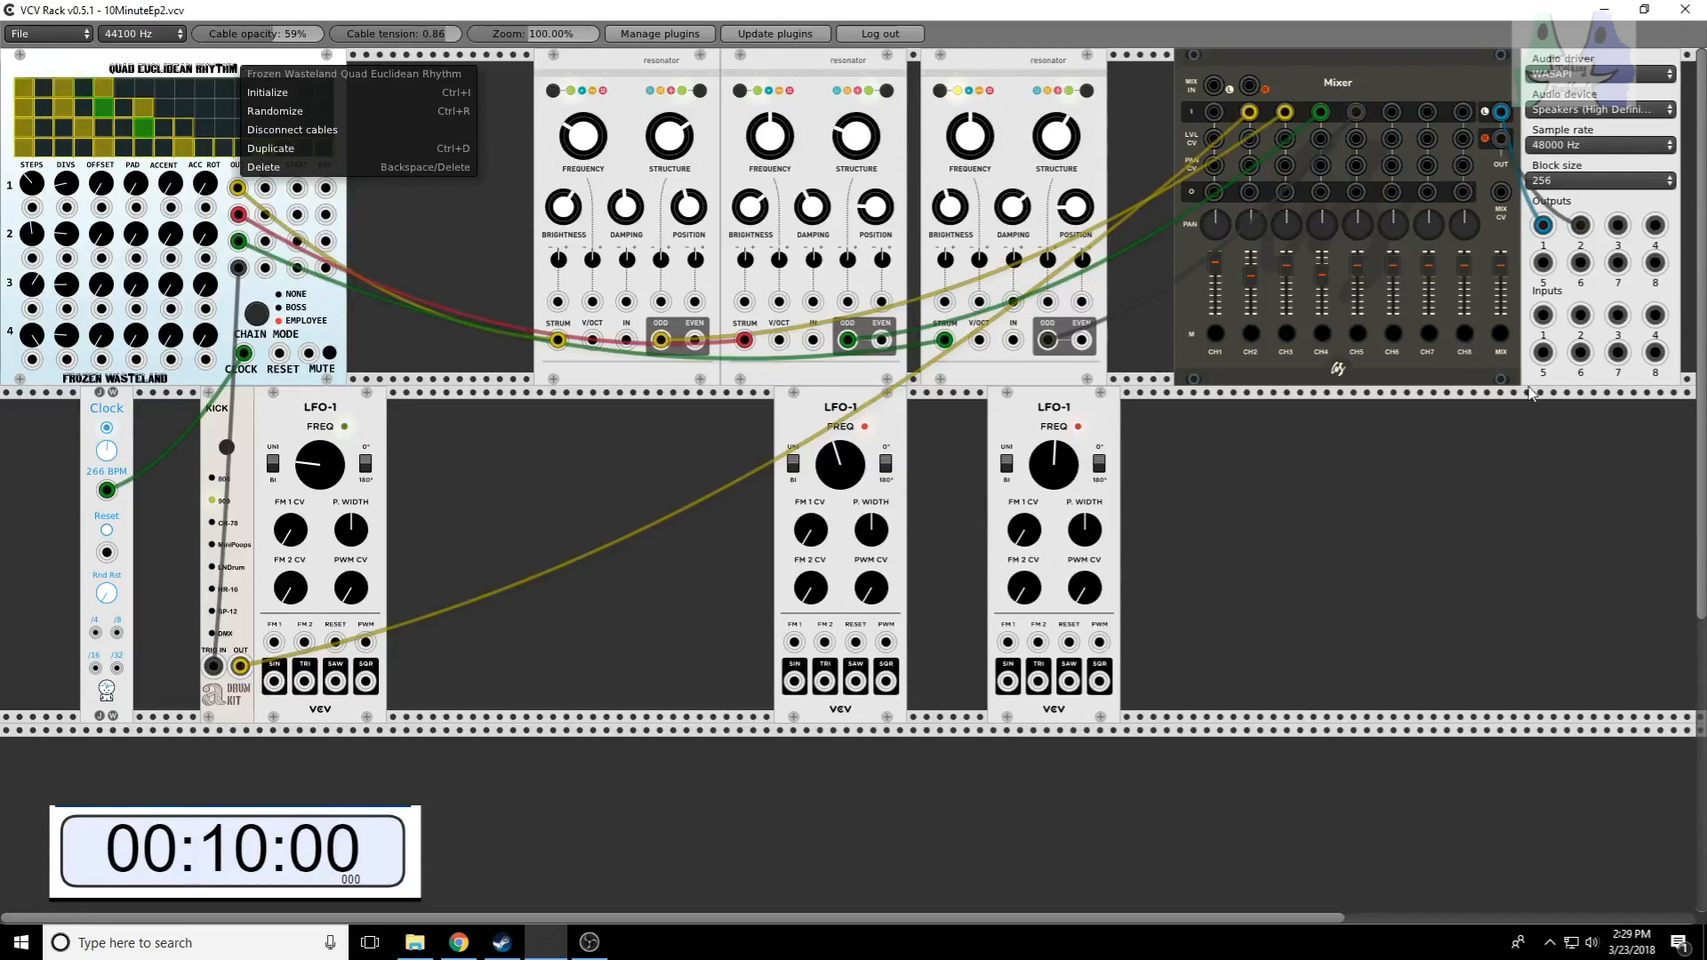
{"action": "left_click", "coordinate": [1504, 336]}
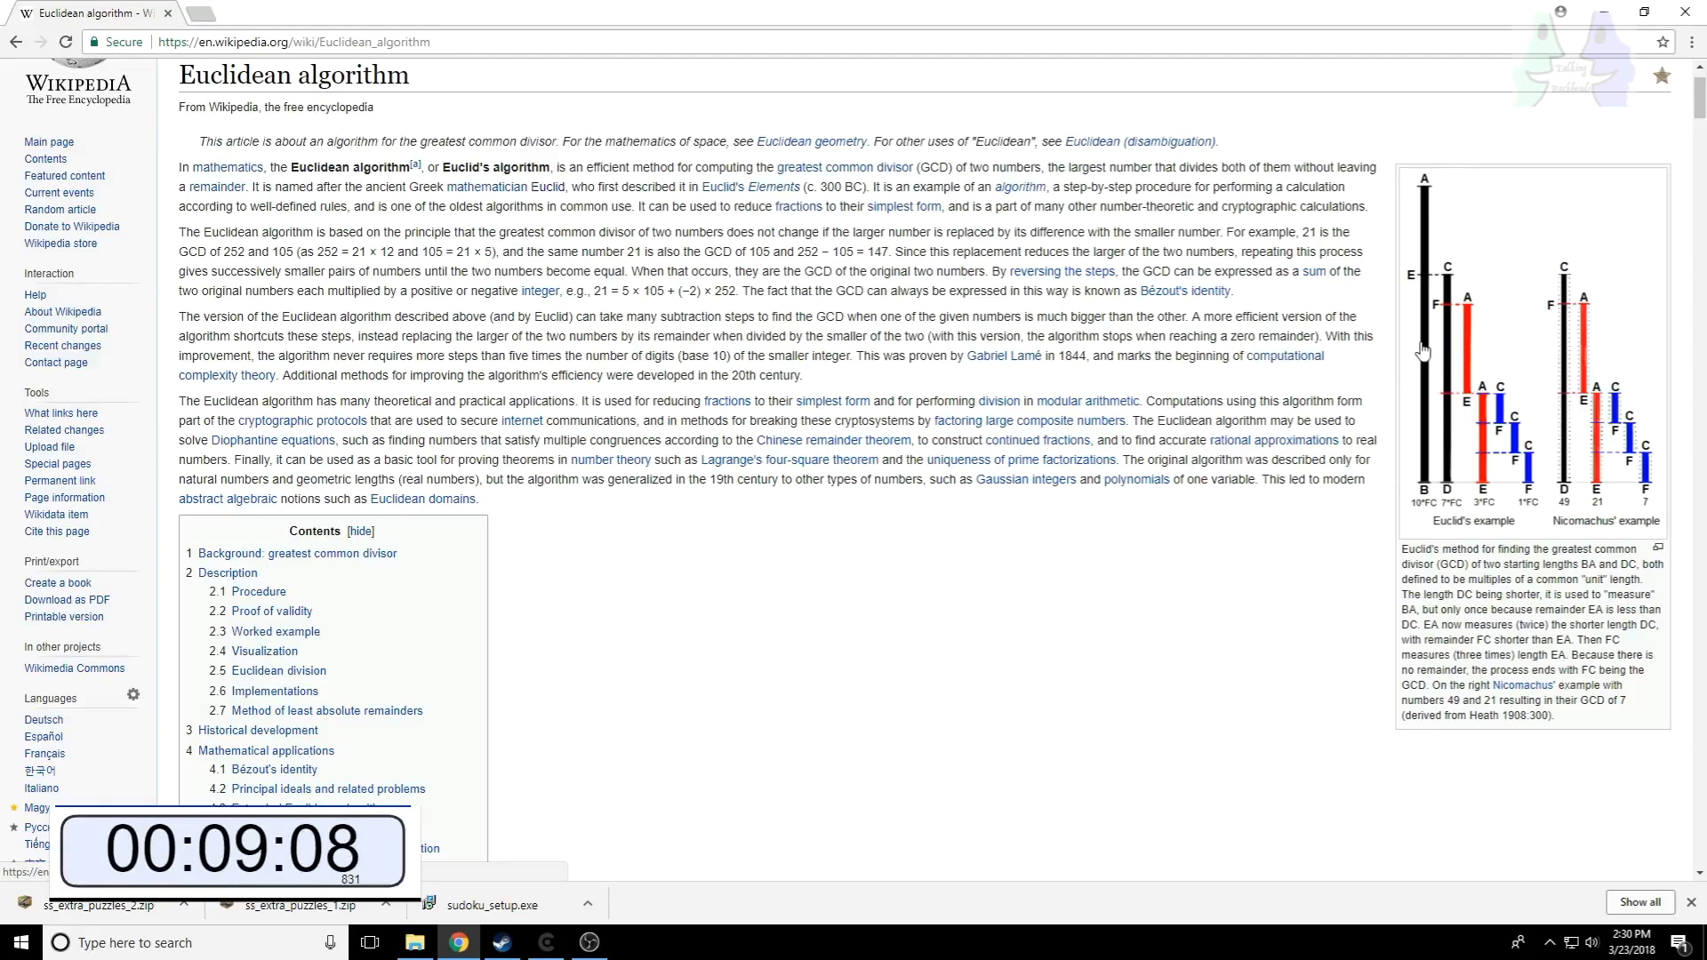
{"action": "left_click", "coordinate": [1601, 20]}
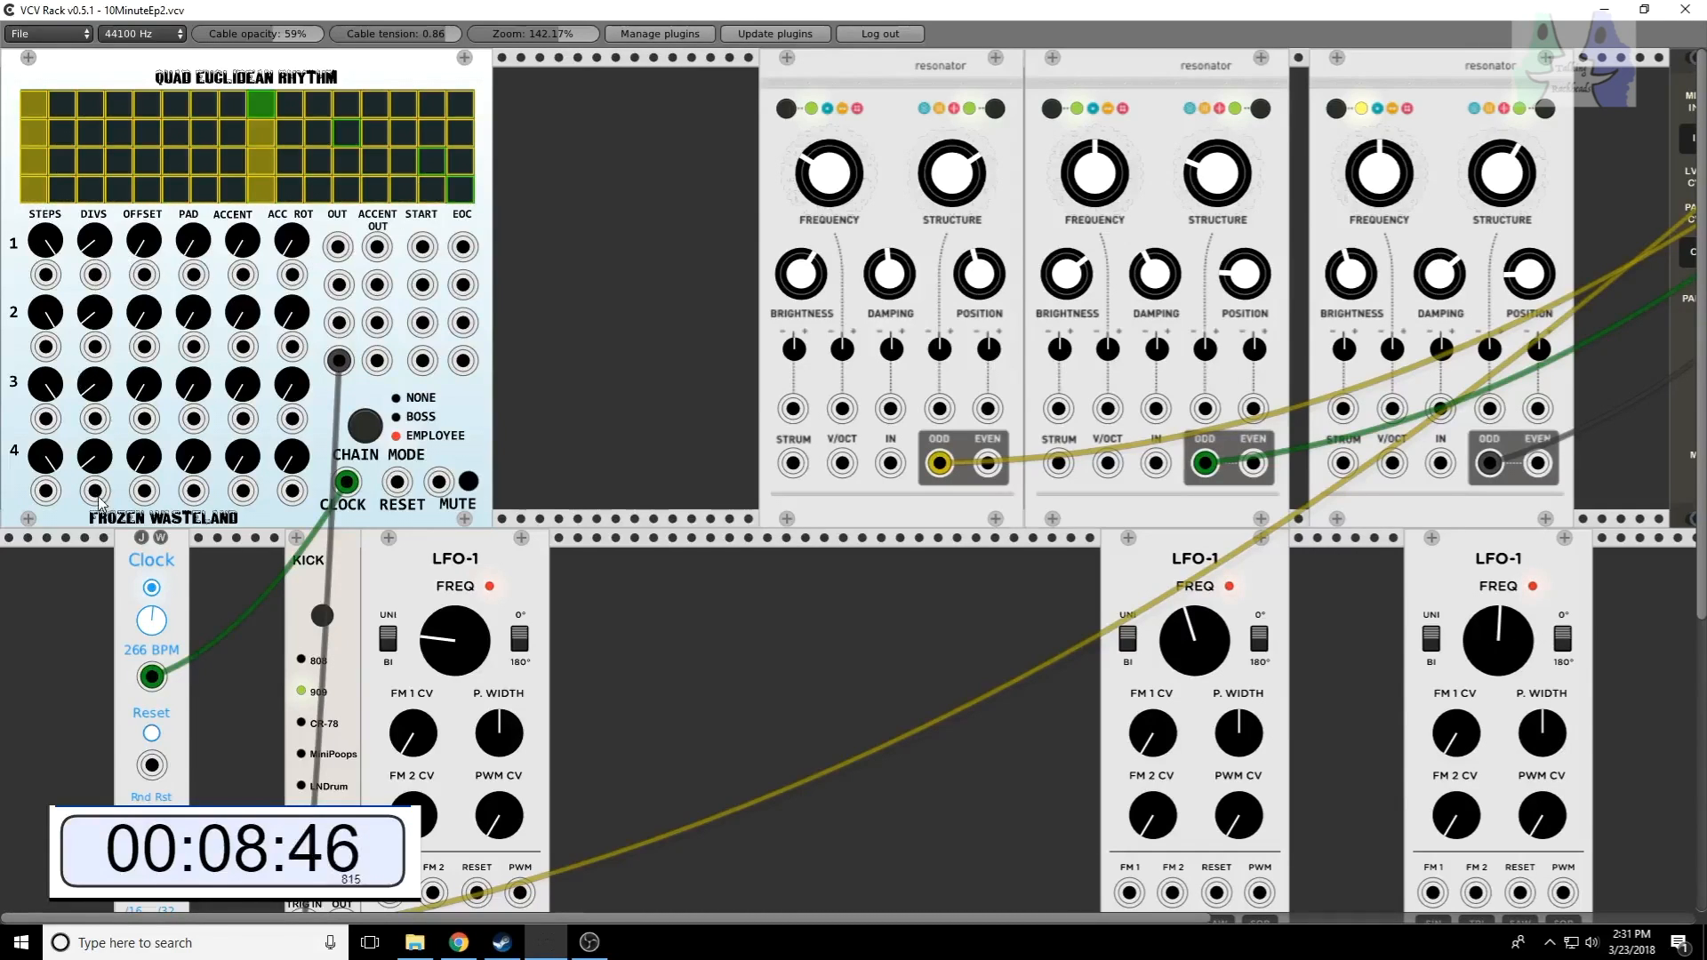
Step: Raise the DIVS of rows 4 and 3 on Quad Euclidean Rhythm to spread more hits across the steps
{"action": "left_click_drag", "start_coordinate": [89, 472], "coordinate": [89, 453]}
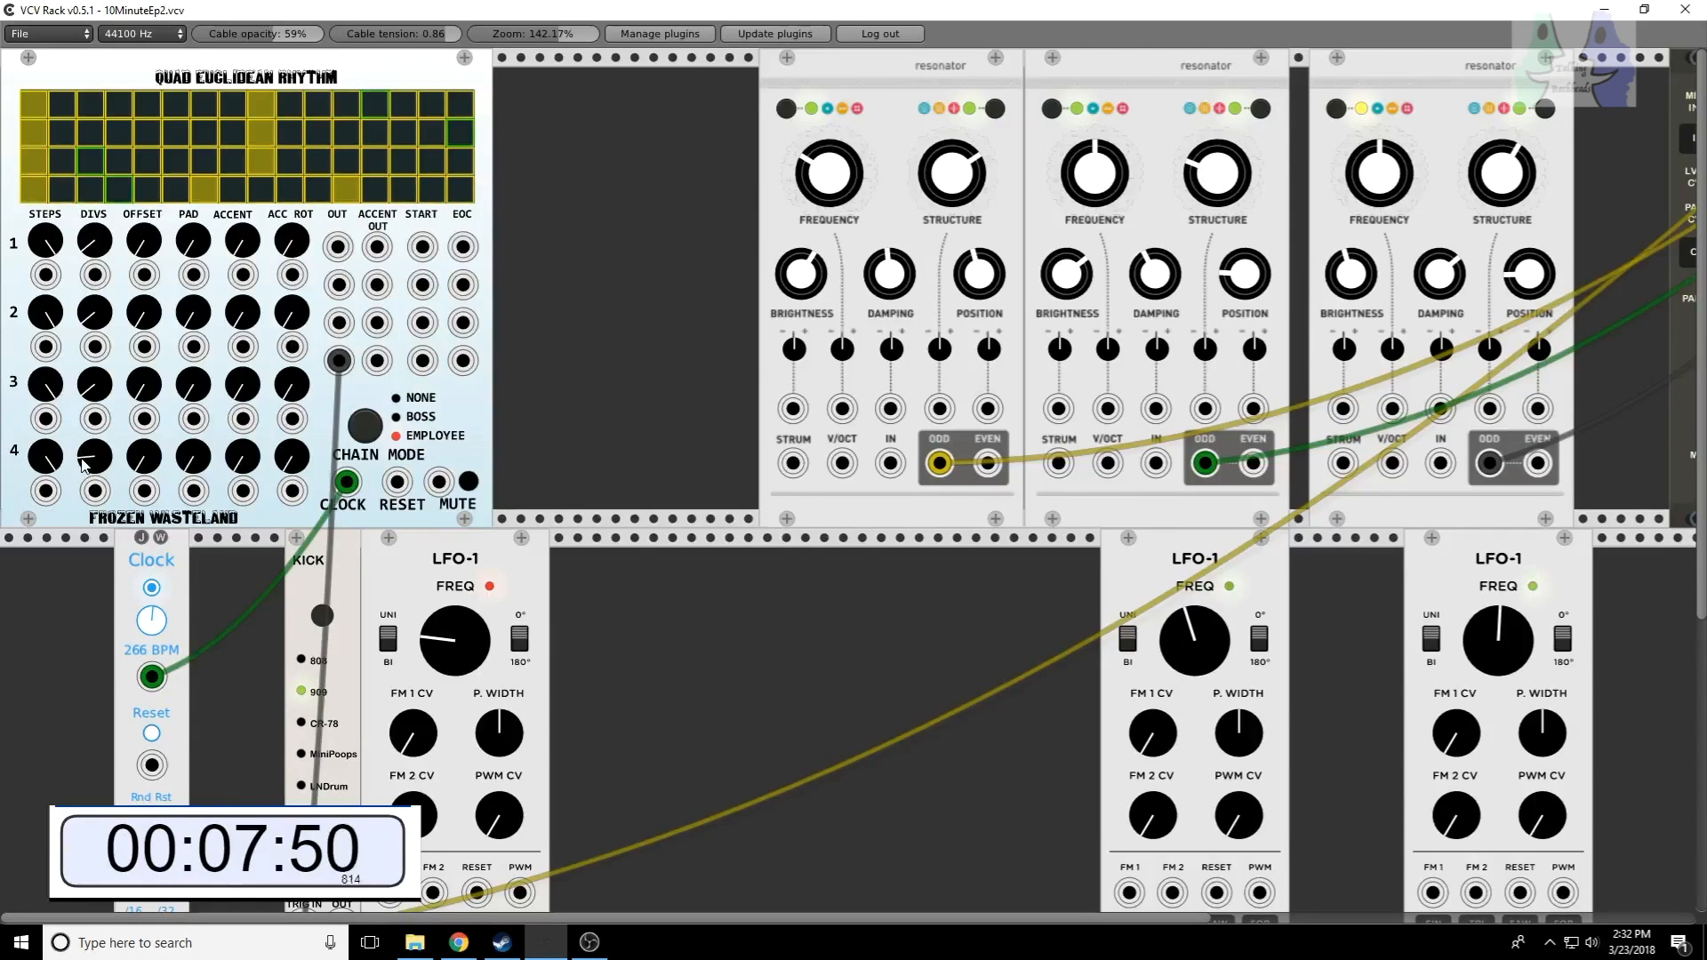
{"action": "left_click_drag", "start_coordinate": [95, 456], "coordinate": [95, 405]}
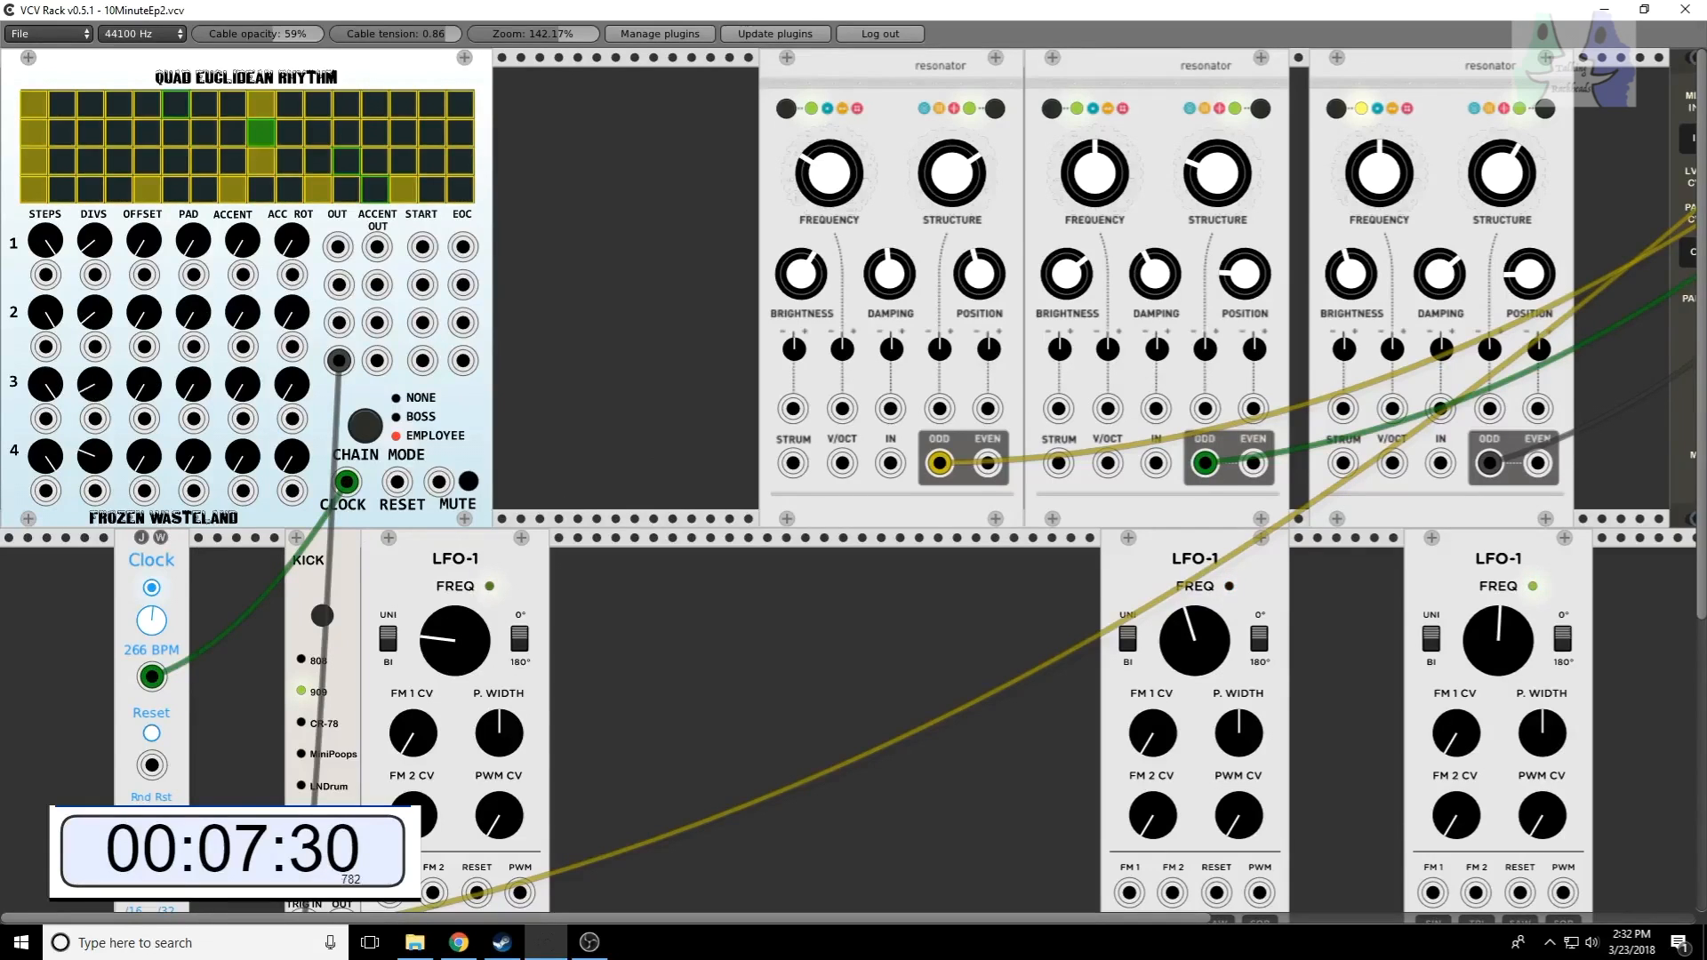
{"action": "left_click_drag", "start_coordinate": [90, 388], "coordinate": [90, 320]}
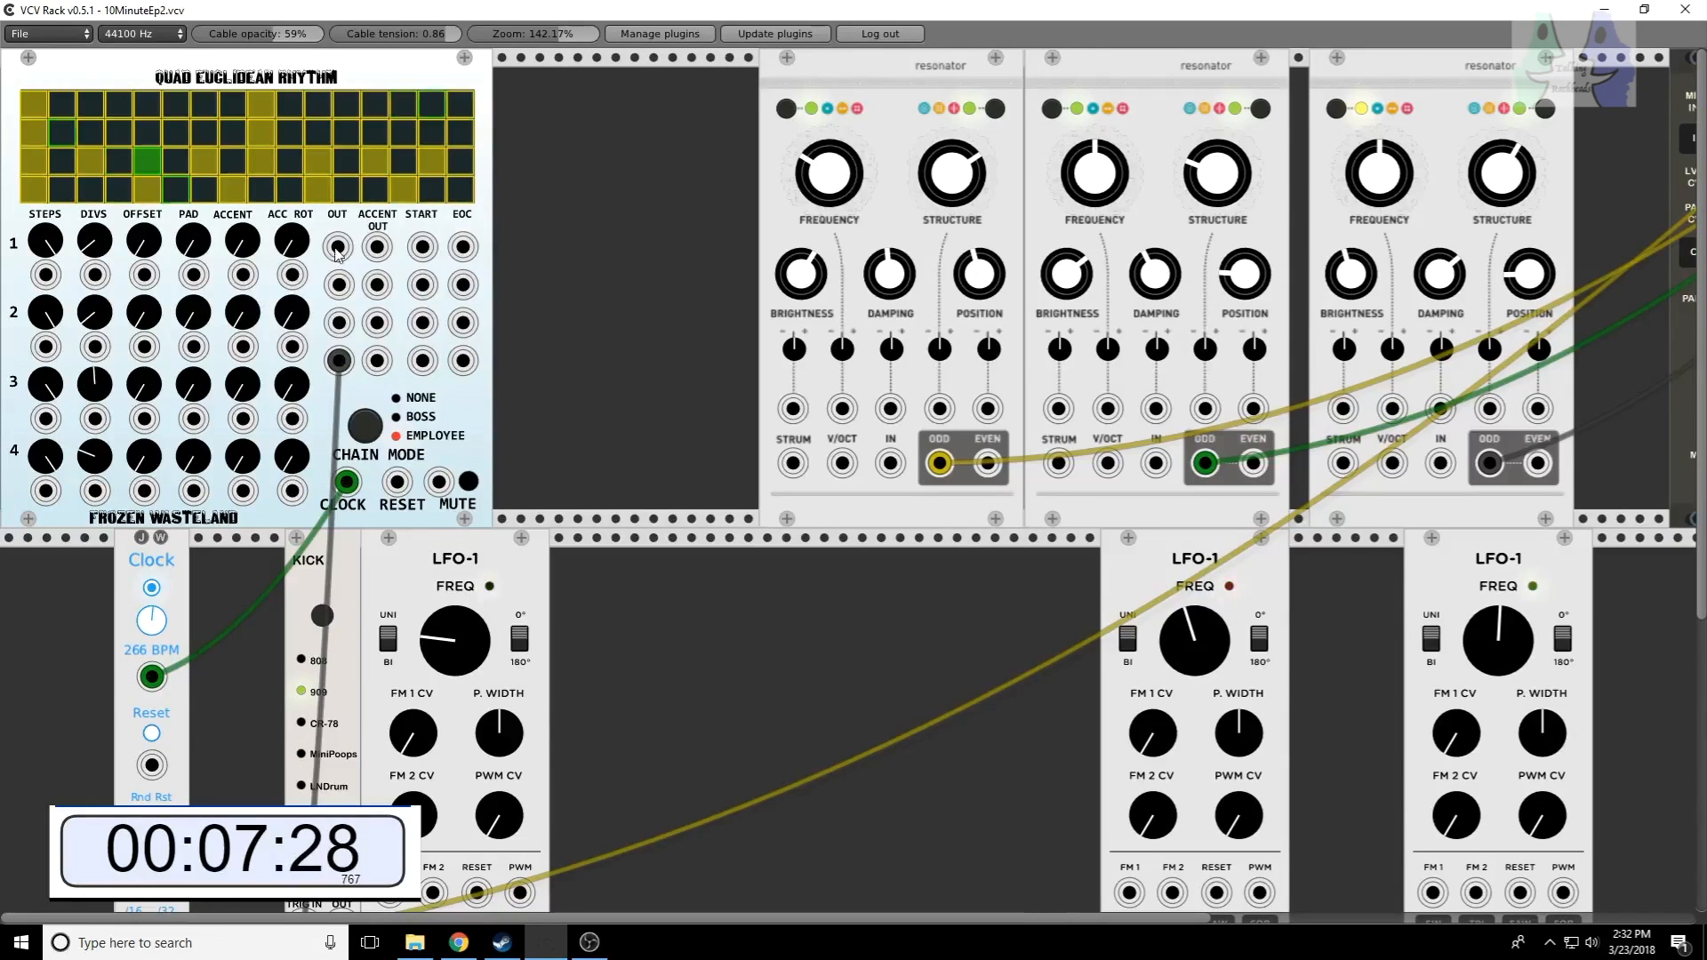
Step: Try the Quad Euclidean Rhythm row 3 OUT in the third resonator's STRUM input, and unplug the cable
{"action": "left_click_drag", "start_coordinate": [336, 325], "coordinate": [1345, 465]}
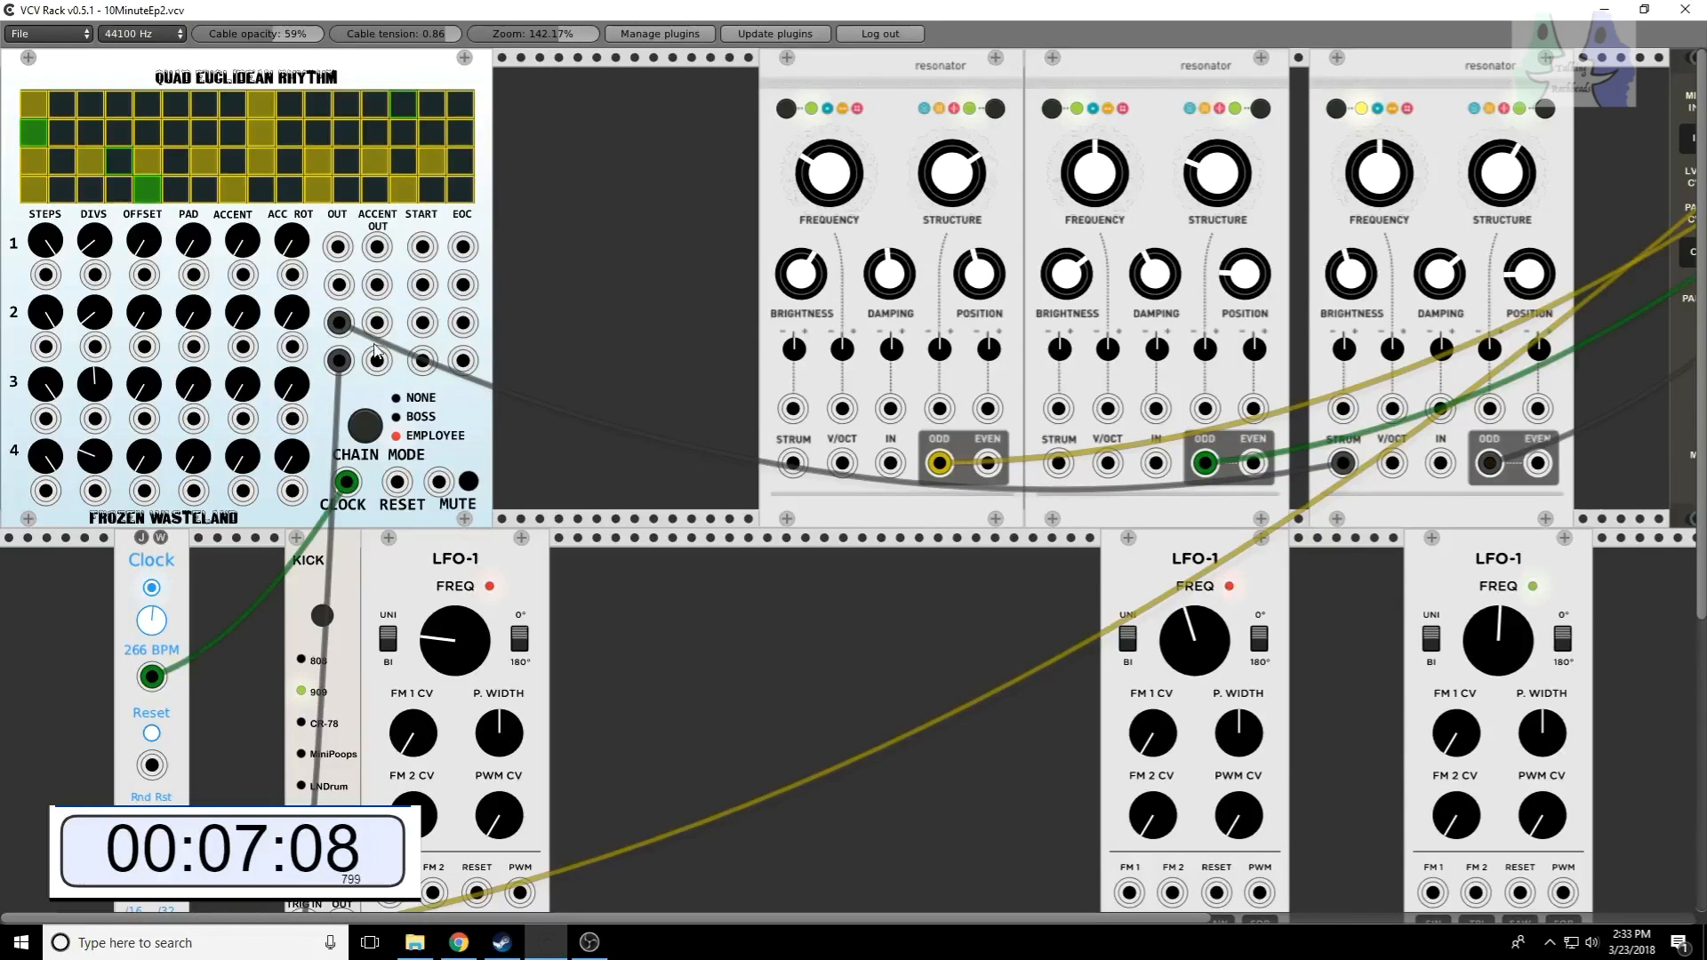
{"action": "left_click_drag", "start_coordinate": [344, 329], "coordinate": [681, 667]}
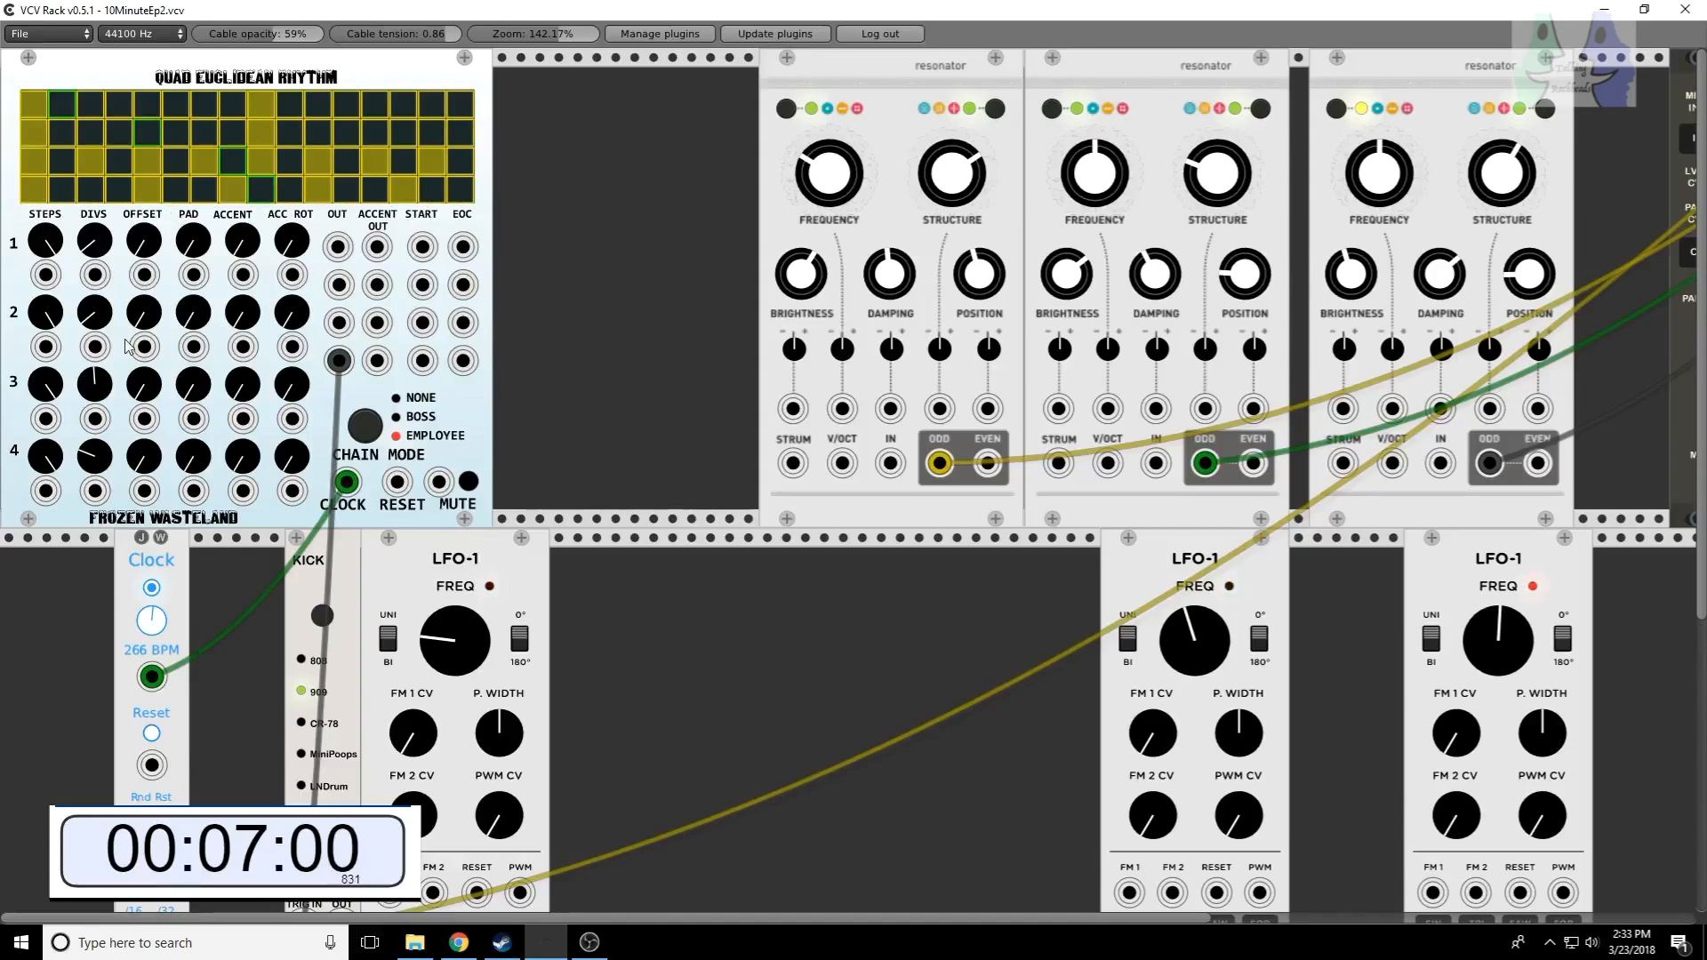
Step: Lower the DIVS of rows 3 and 4 on Quad Euclidean Rhythm to a single hit each
{"action": "left_click_drag", "start_coordinate": [101, 392], "coordinate": [101, 551]}
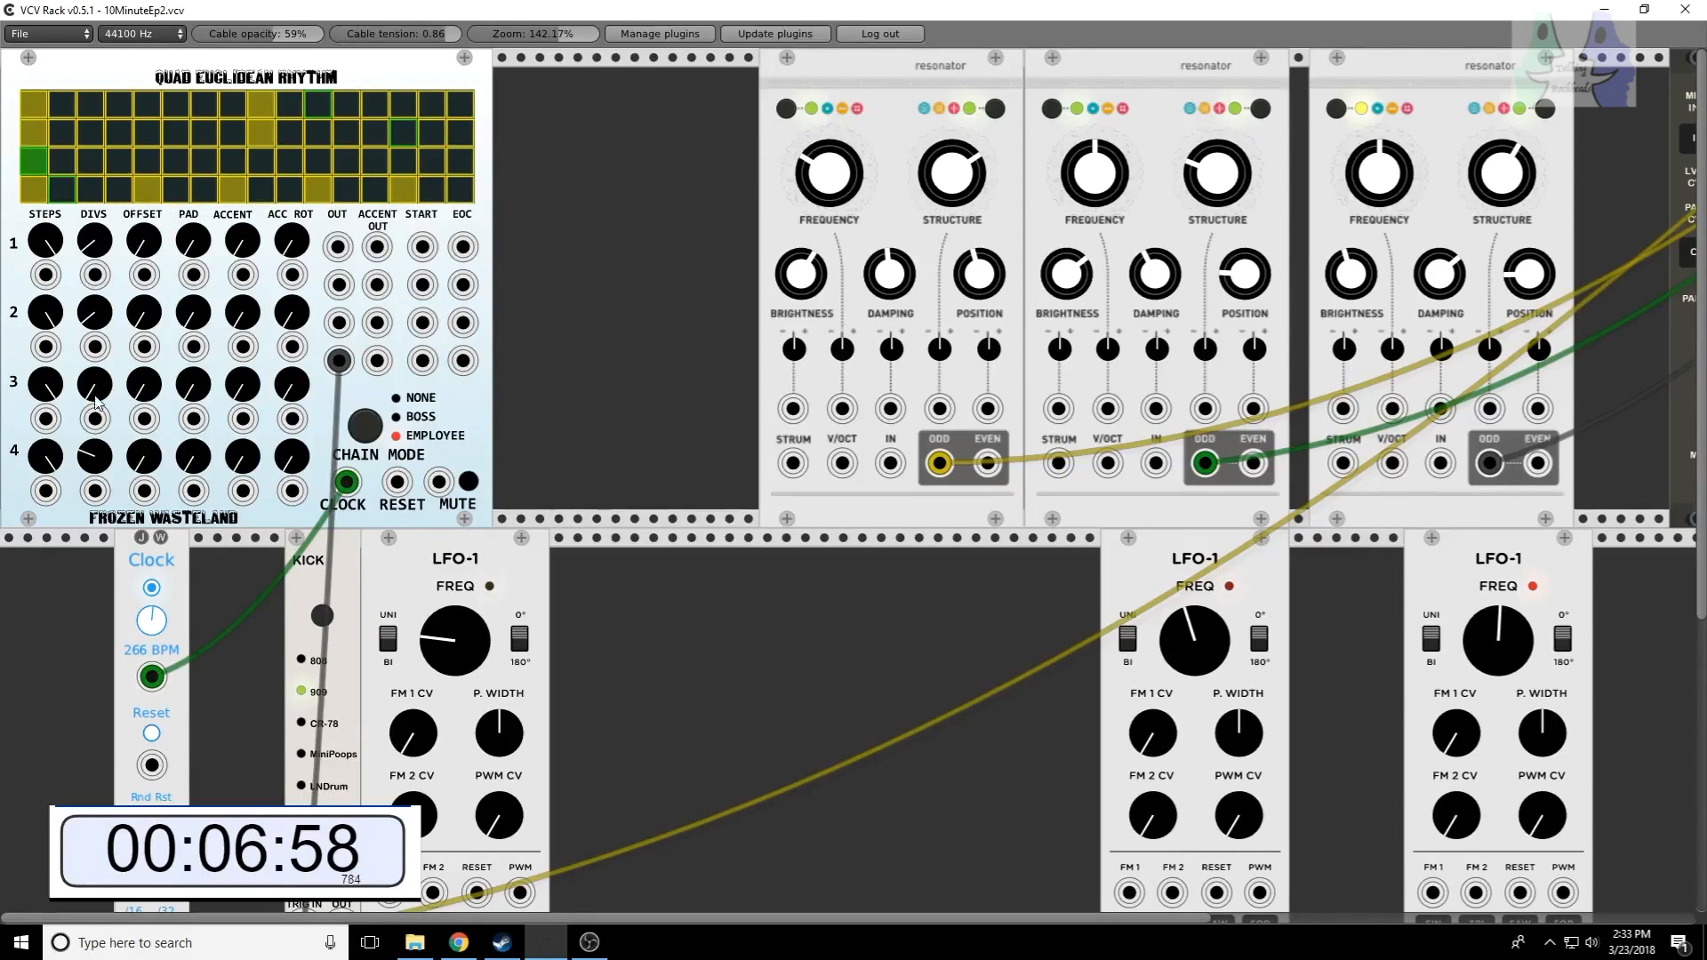
{"action": "left_click_drag", "start_coordinate": [104, 460], "coordinate": [104, 622]}
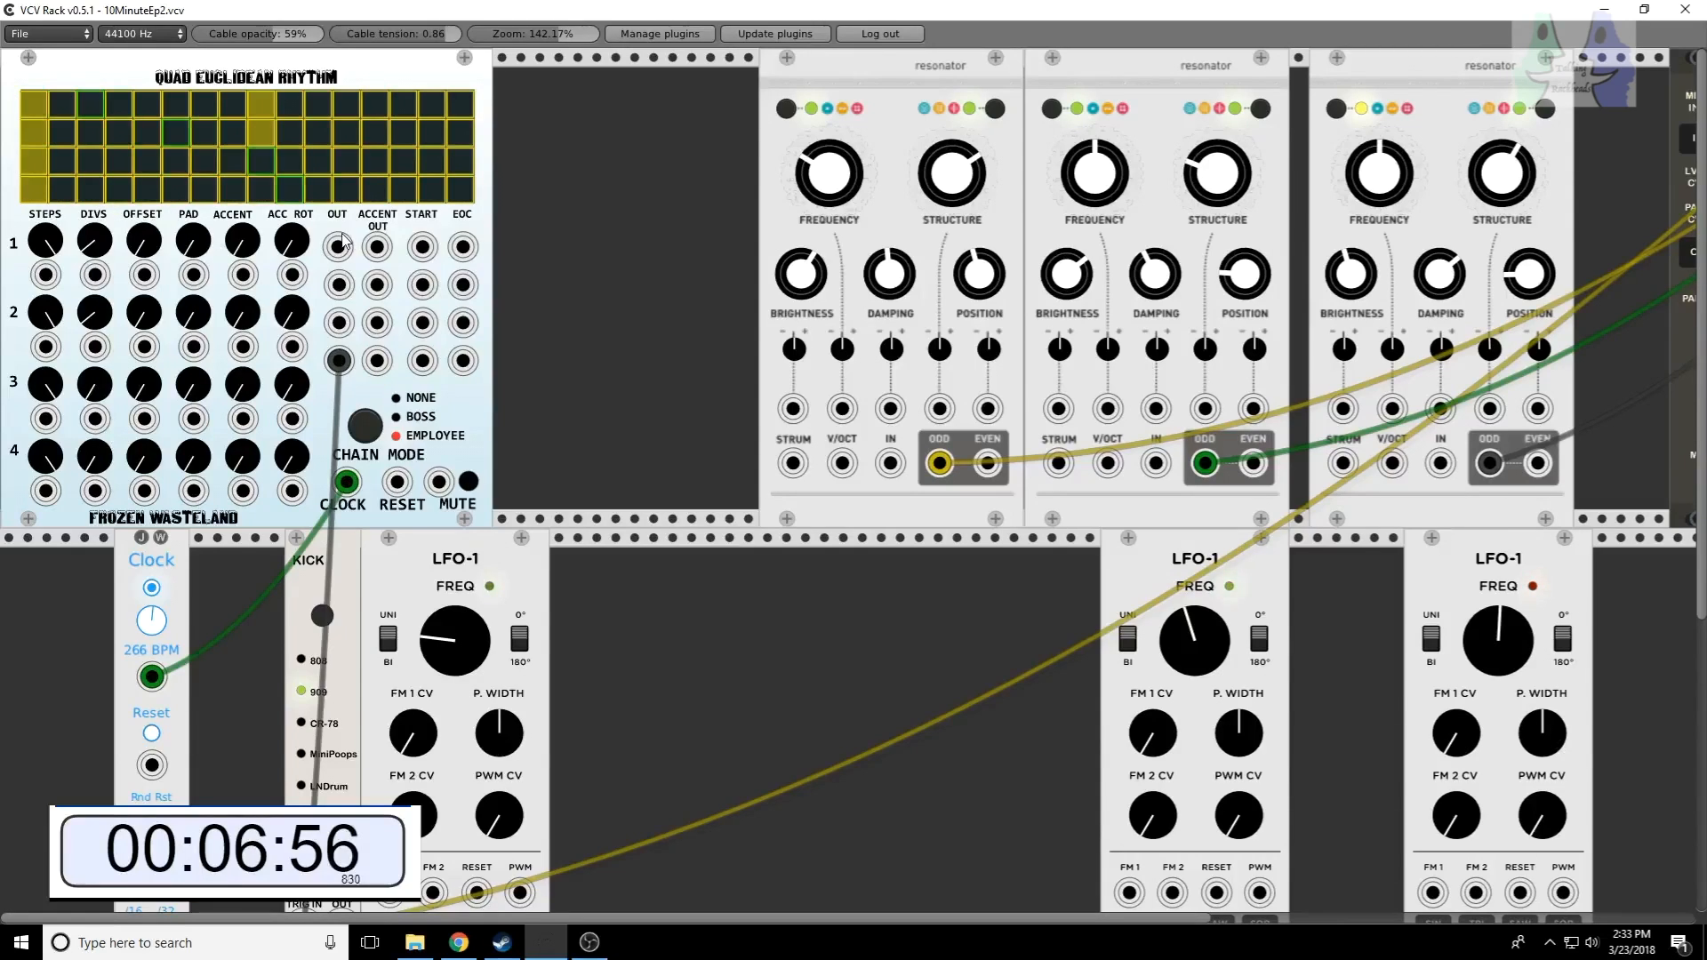
Step: Set Quad Euclidean Rhythm row 4 to four hits and row 1 to three hits over five steps
{"action": "left_click_drag", "start_coordinate": [99, 460], "coordinate": [98, 348]}
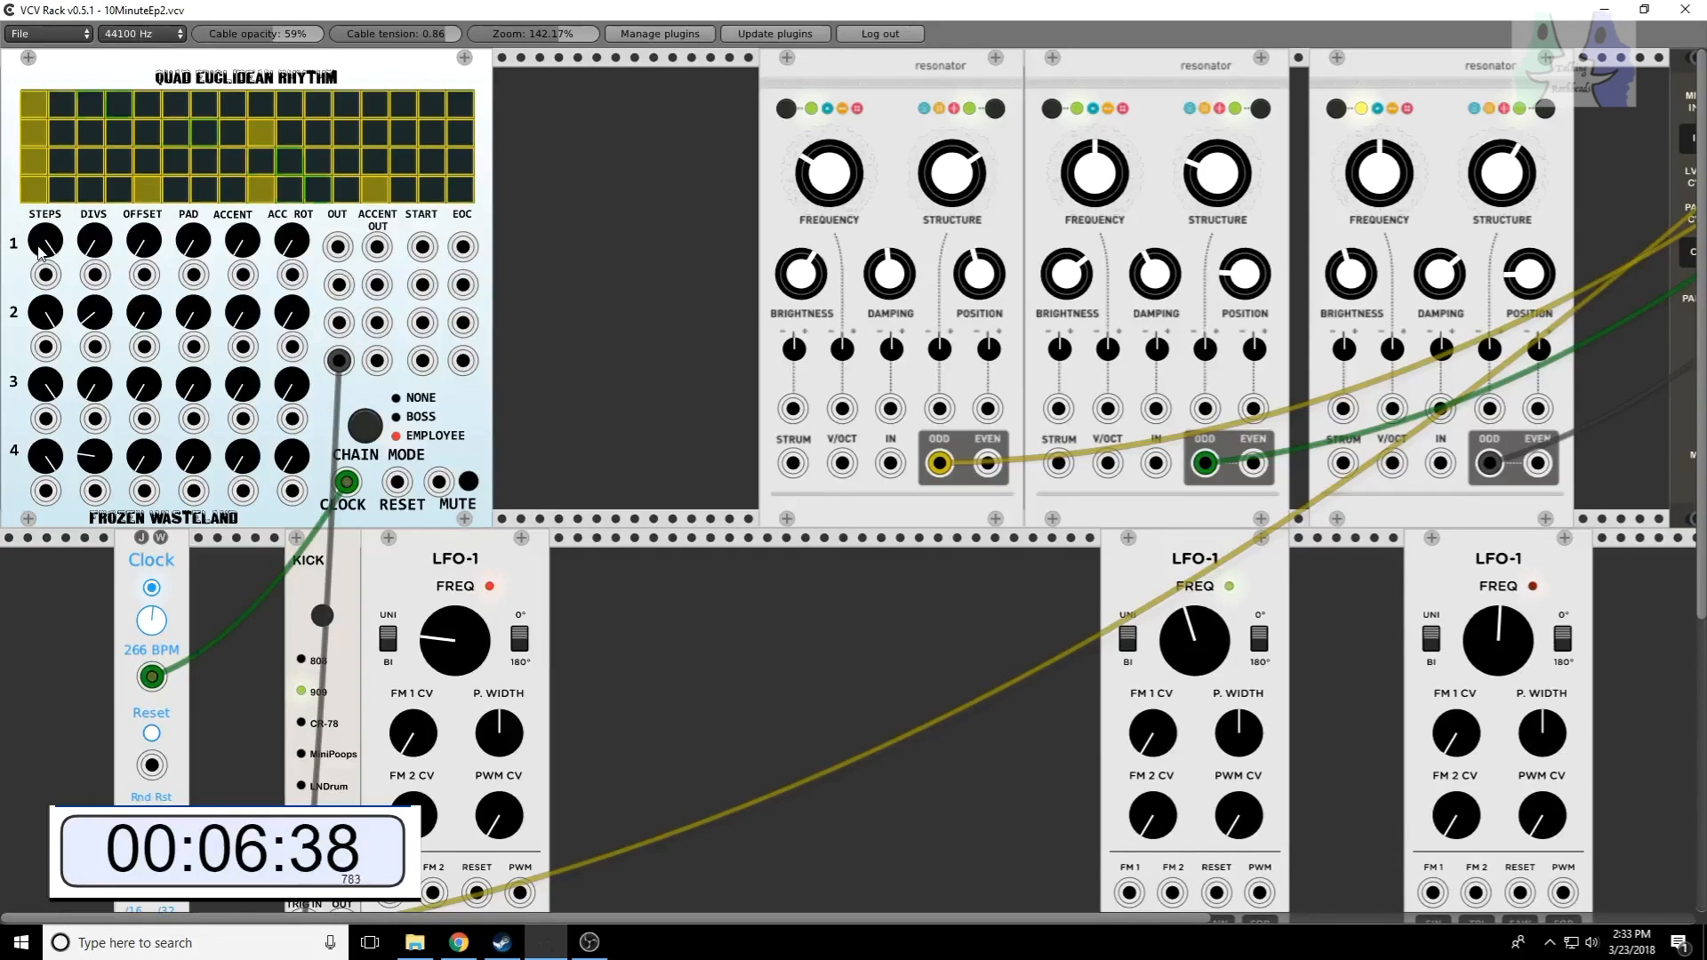
{"action": "mouse_move", "coordinate": [40, 239]}
{"action": "left_mouse_down"}
{"action": "mouse_move", "coordinate": [41, 258]}
{"action": "mouse_move", "coordinate": [40, 239]}
{"action": "left_mouse_up"}
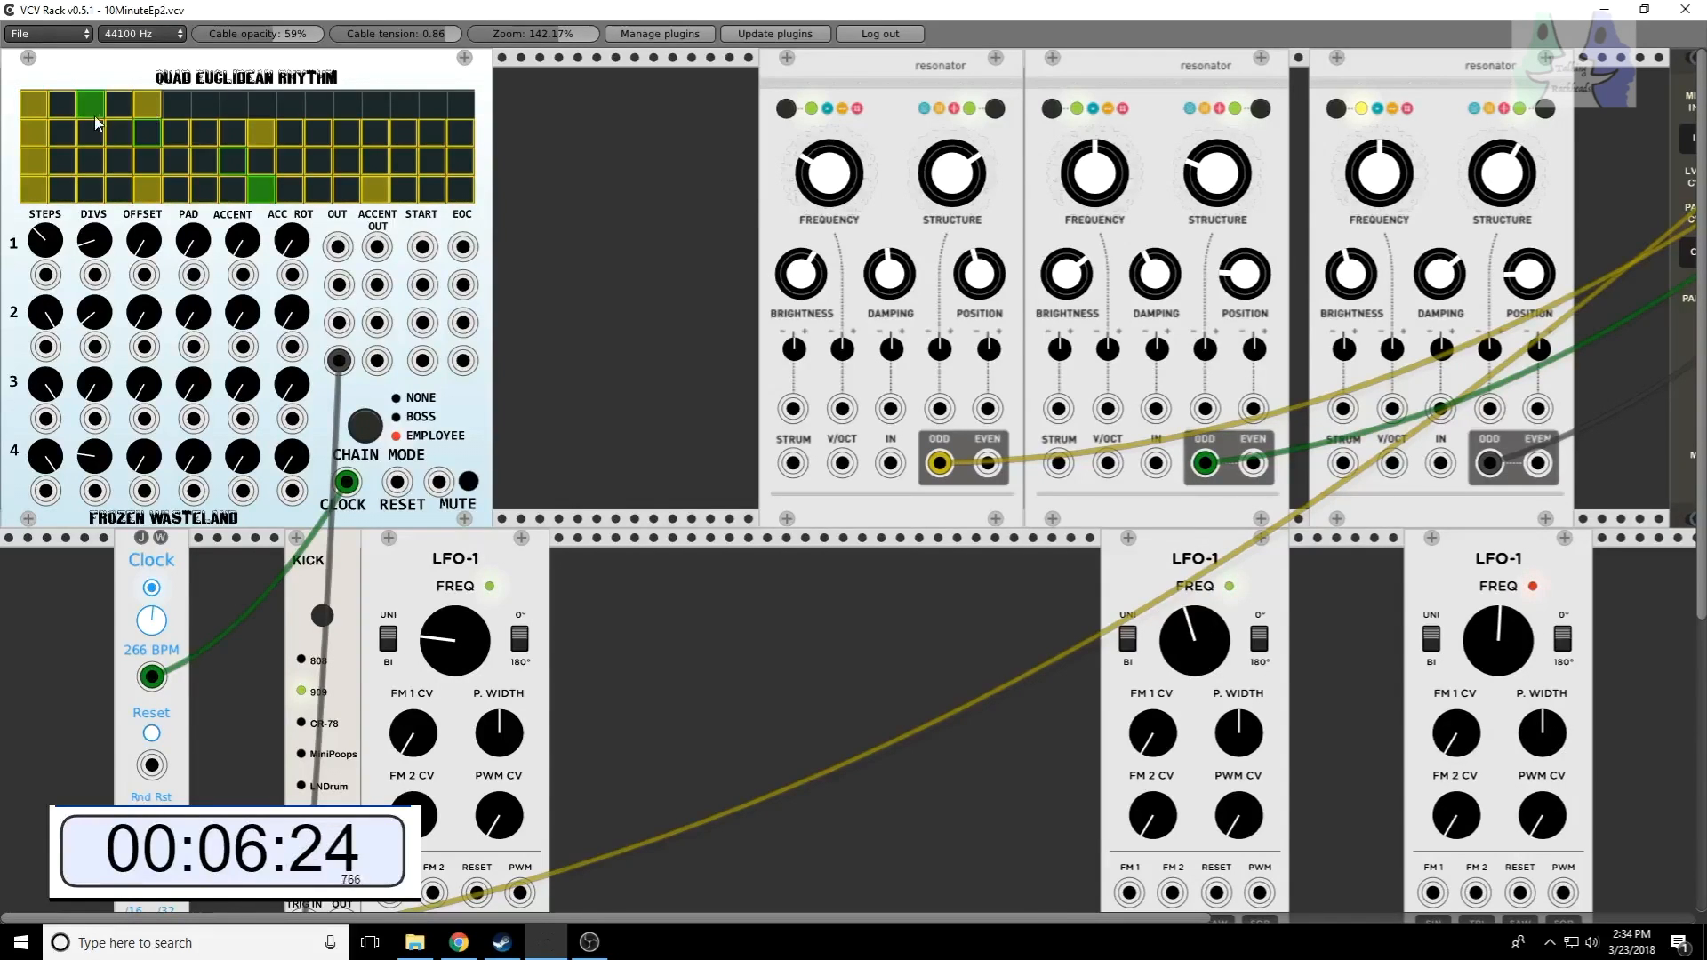
{"action": "left_click", "coordinate": [140, 95]}
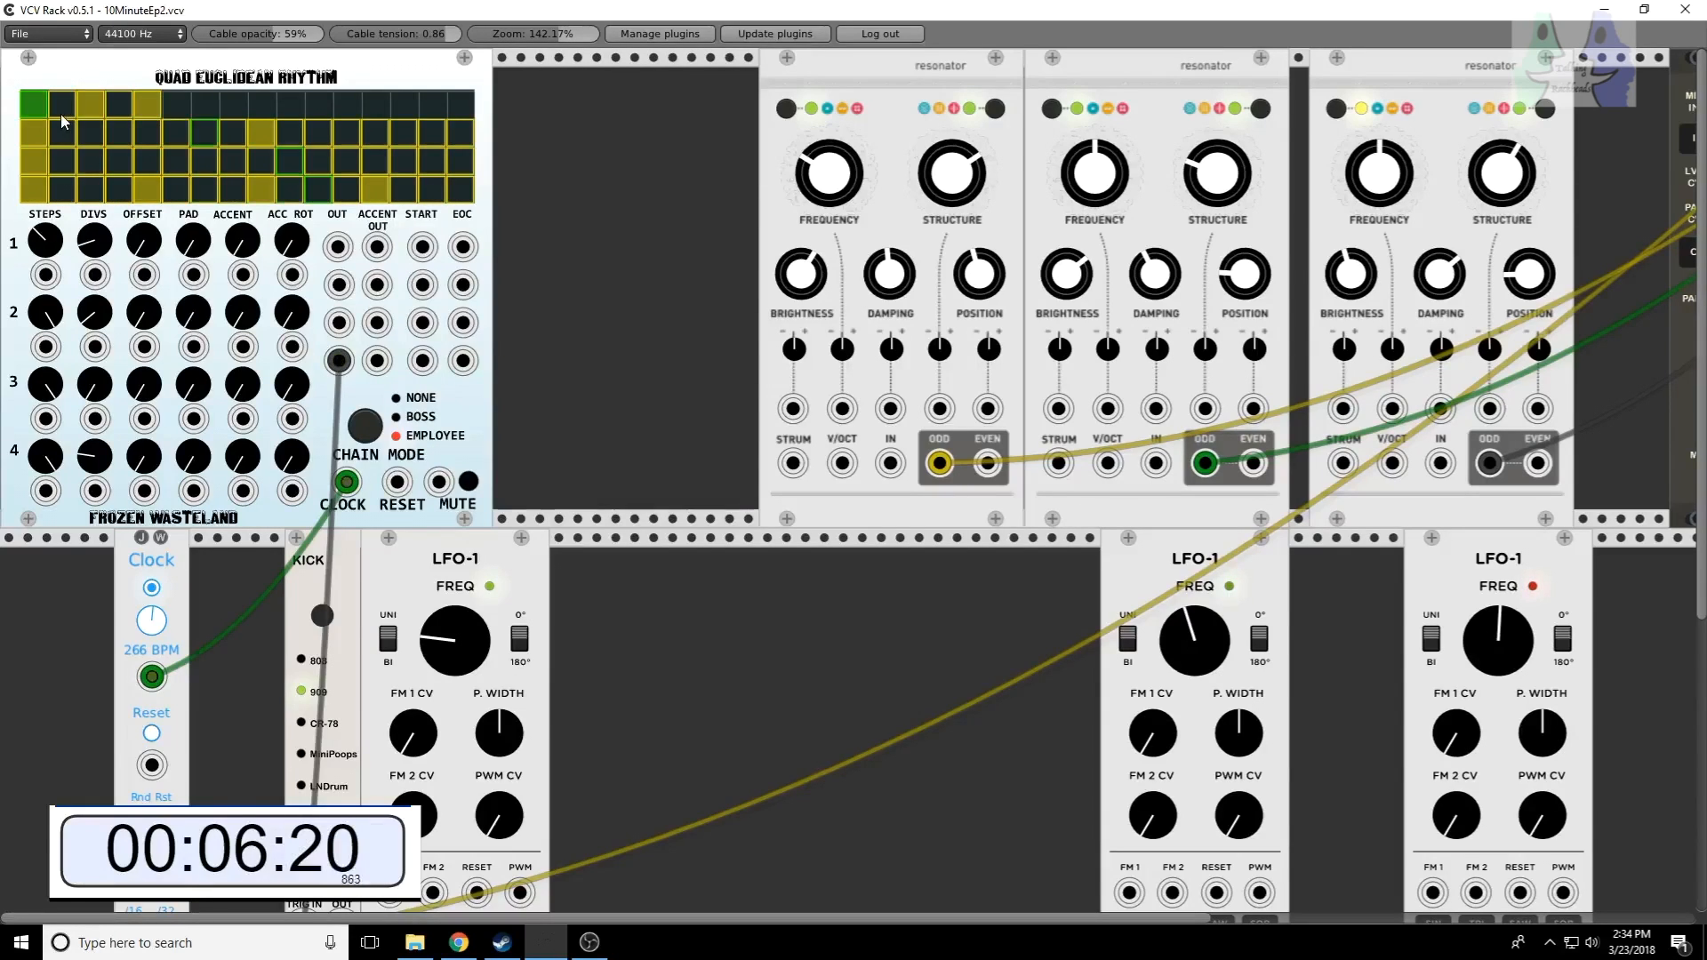
Step: Patch the Quad Euclidean Rhythm row 1 OUT into the first resonator's STRUM input
{"action": "left_click_drag", "start_coordinate": [338, 247], "coordinate": [774, 470]}
{"action": "left_click_drag", "start_coordinate": [798, 468], "coordinate": [798, 469]}
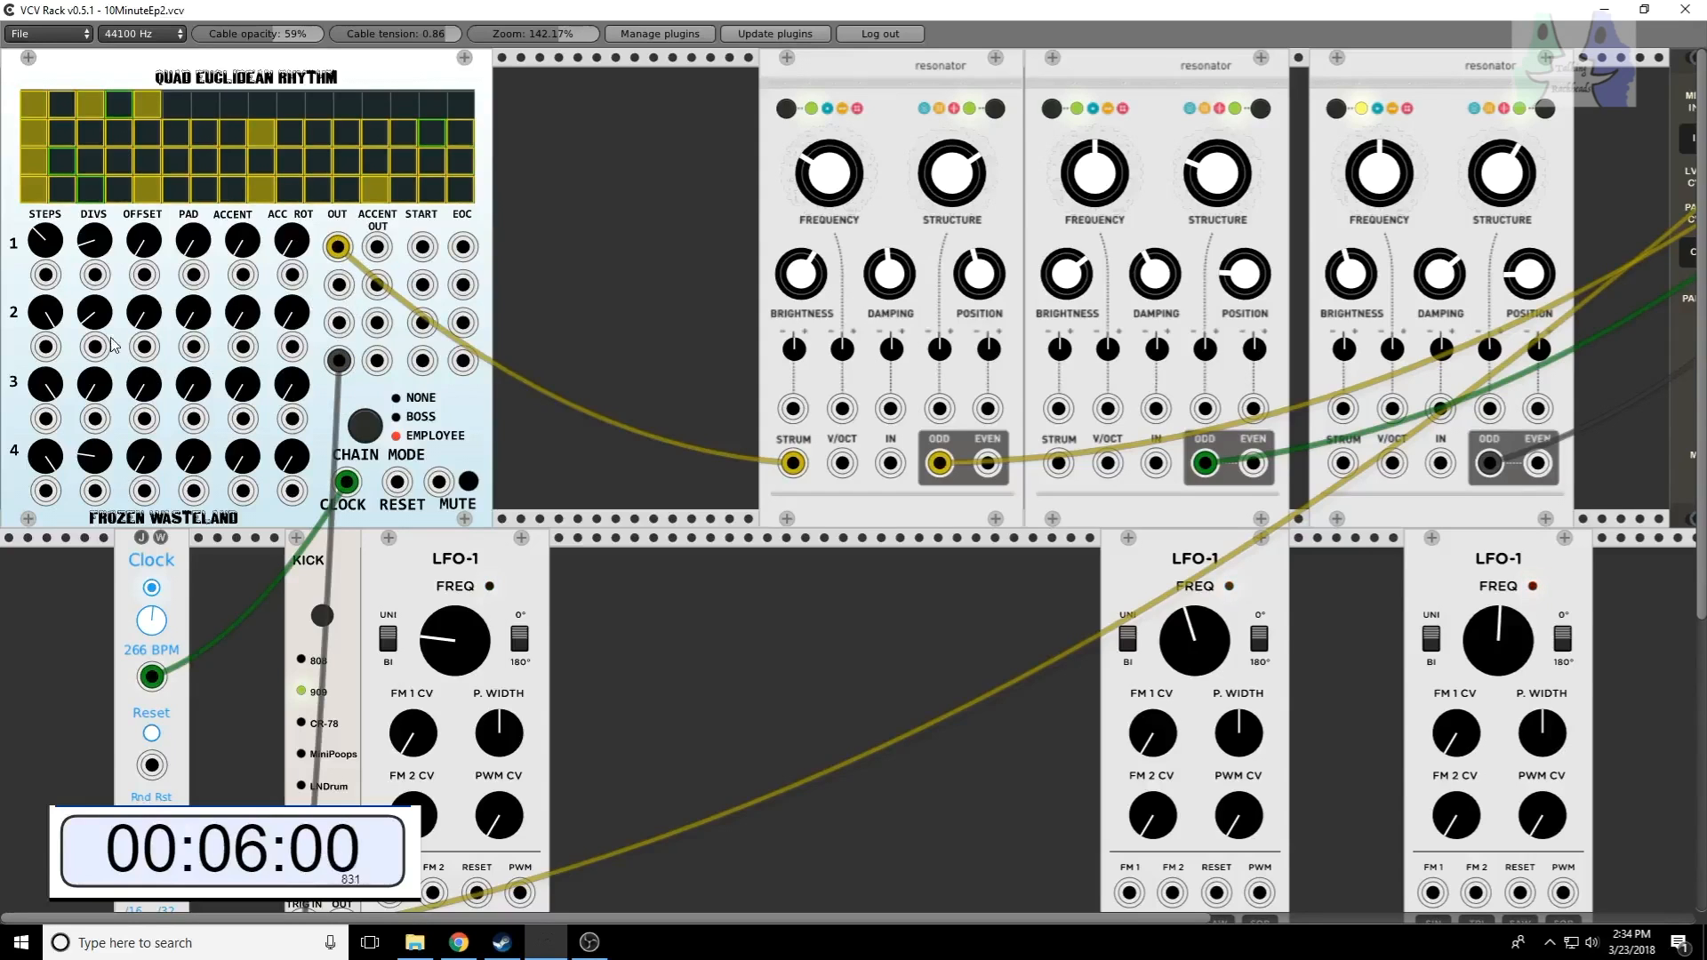
Step: Shorten row 2 to seven steps with more DIVS, and patch its OUT into the second resonator's STRUM input
{"action": "left_click_drag", "start_coordinate": [46, 312], "coordinate": [45, 600]}
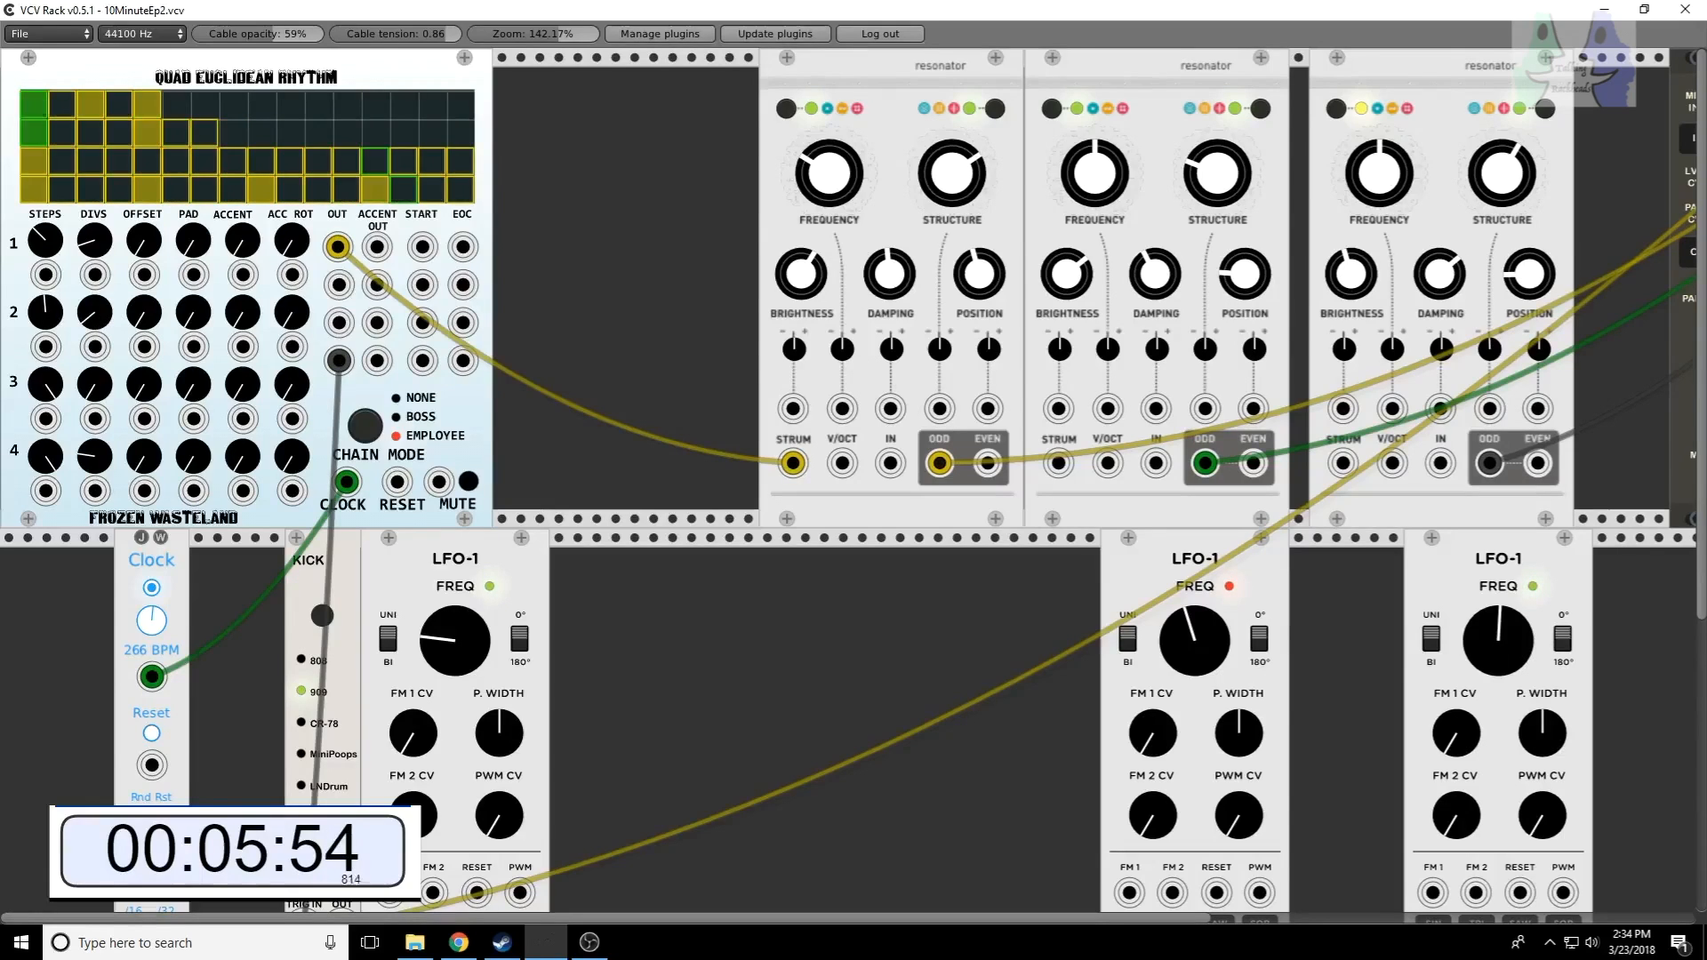
{"action": "left_click_drag", "start_coordinate": [94, 312], "coordinate": [94, 249]}
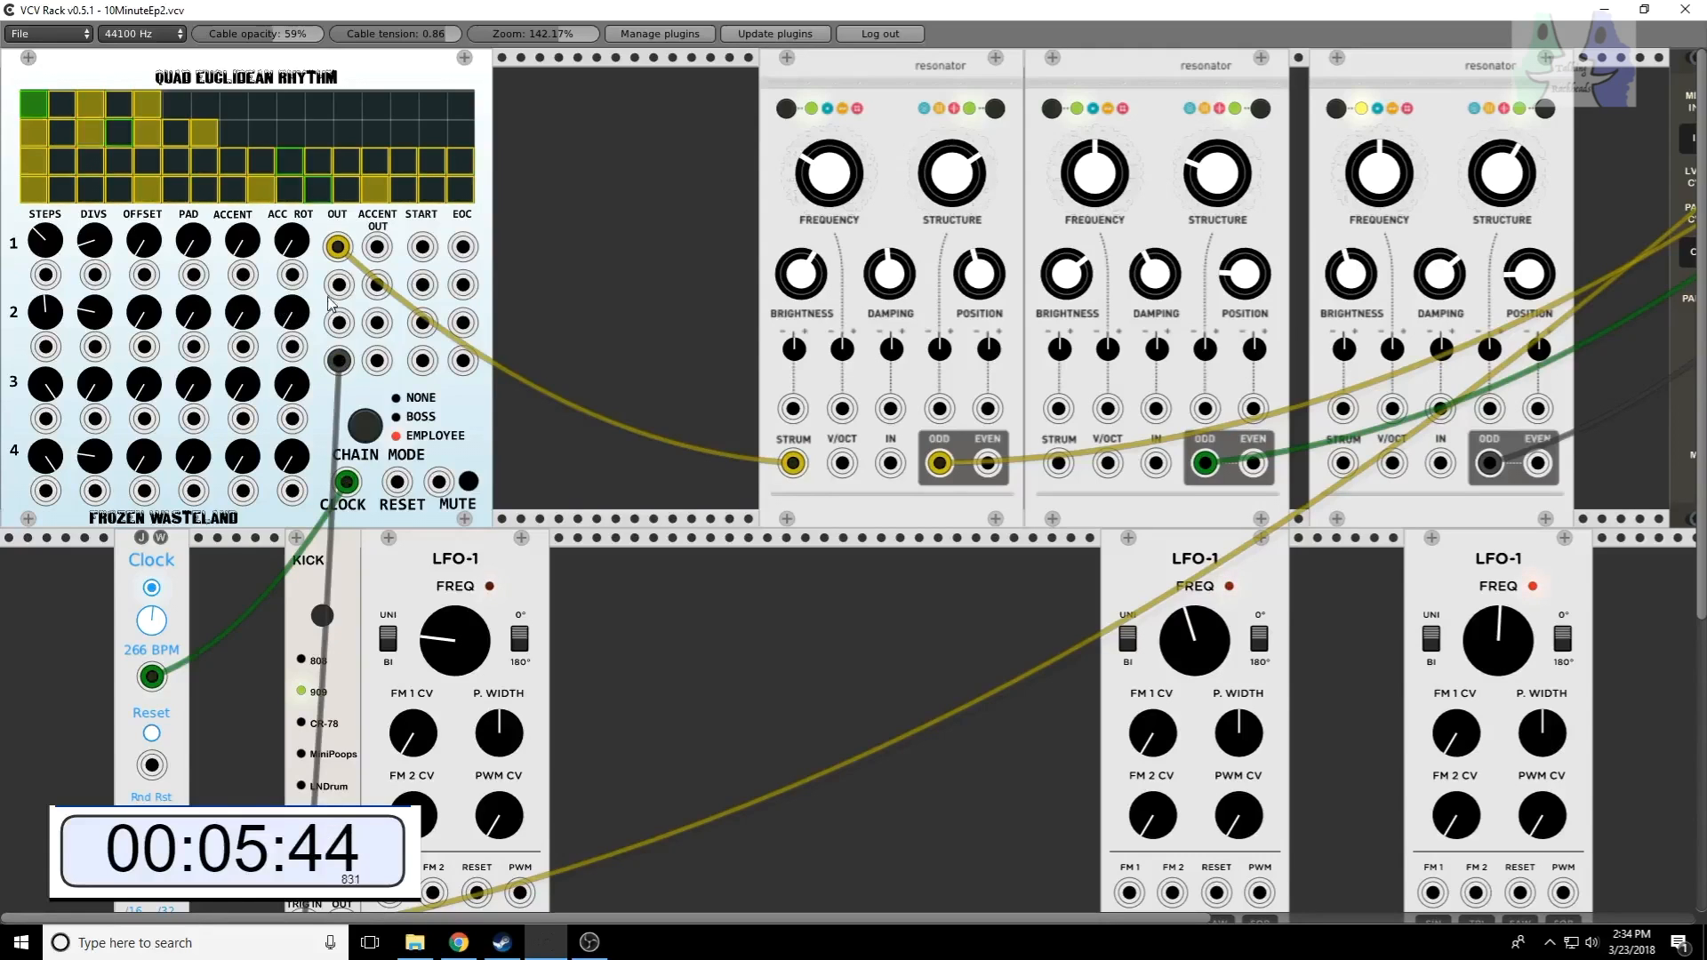
{"action": "left_click_drag", "start_coordinate": [338, 286], "coordinate": [1061, 464]}
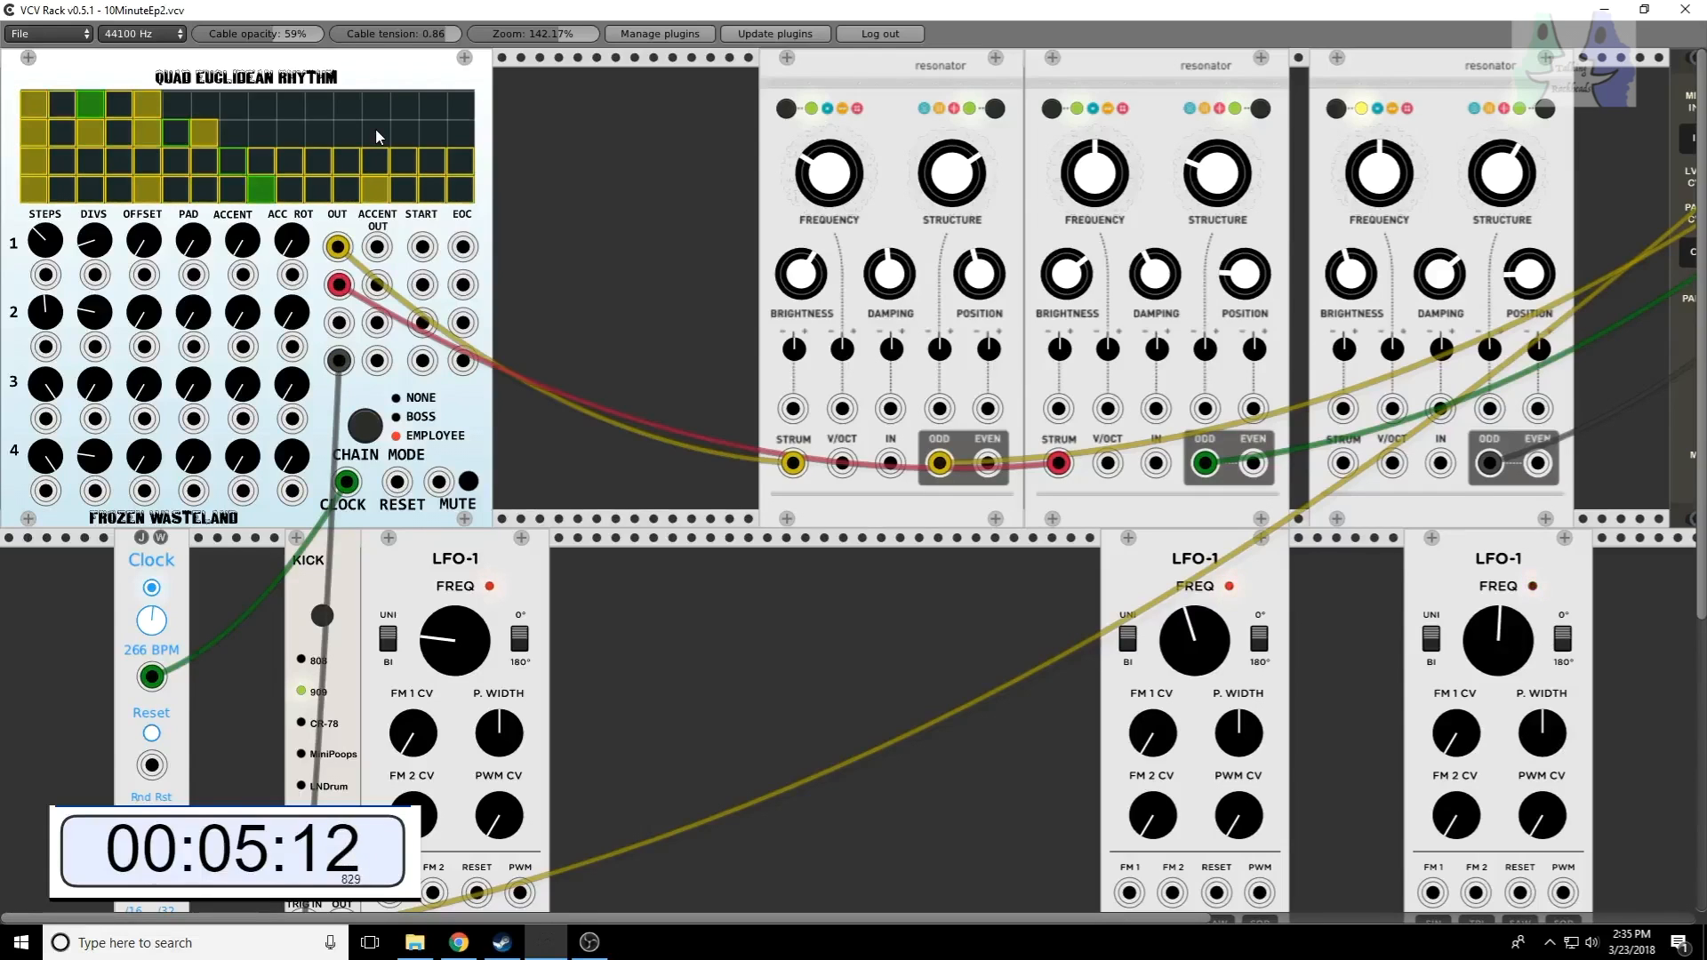
Step: Shorten row 3 to nine steps with more DIVS, and patch its OUT into the third resonator's STRUM input
{"action": "left_click_drag", "start_coordinate": [45, 387], "coordinate": [45, 608]}
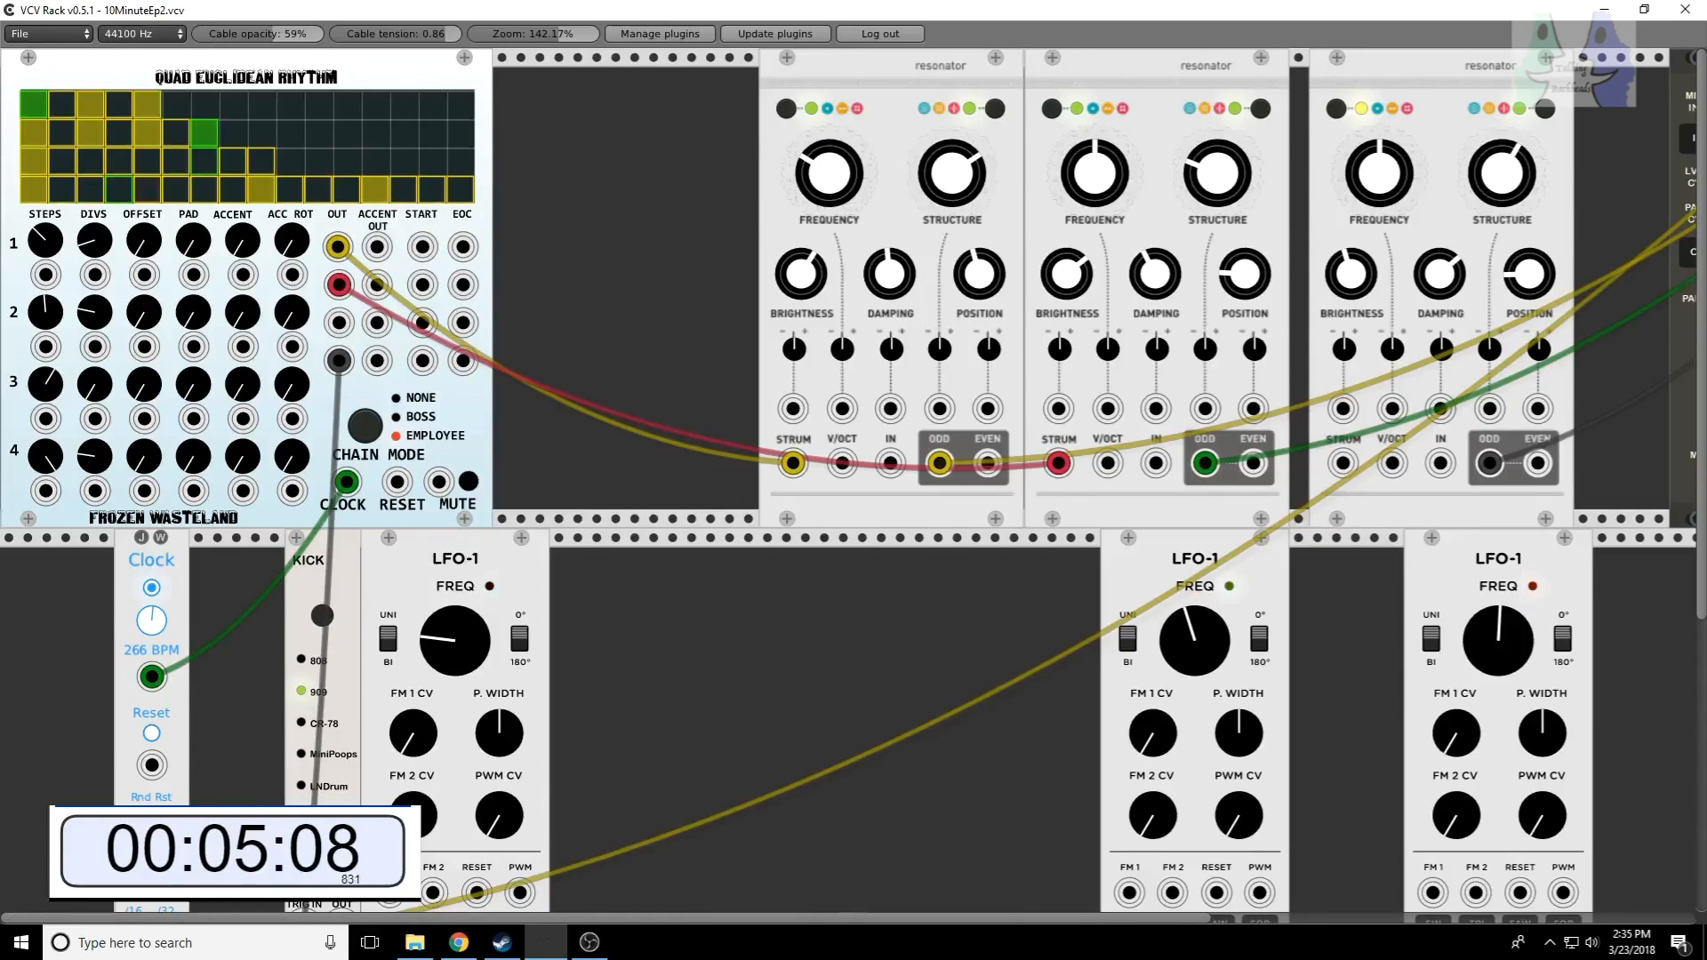
{"action": "left_click_drag", "start_coordinate": [105, 389], "coordinate": [105, 298]}
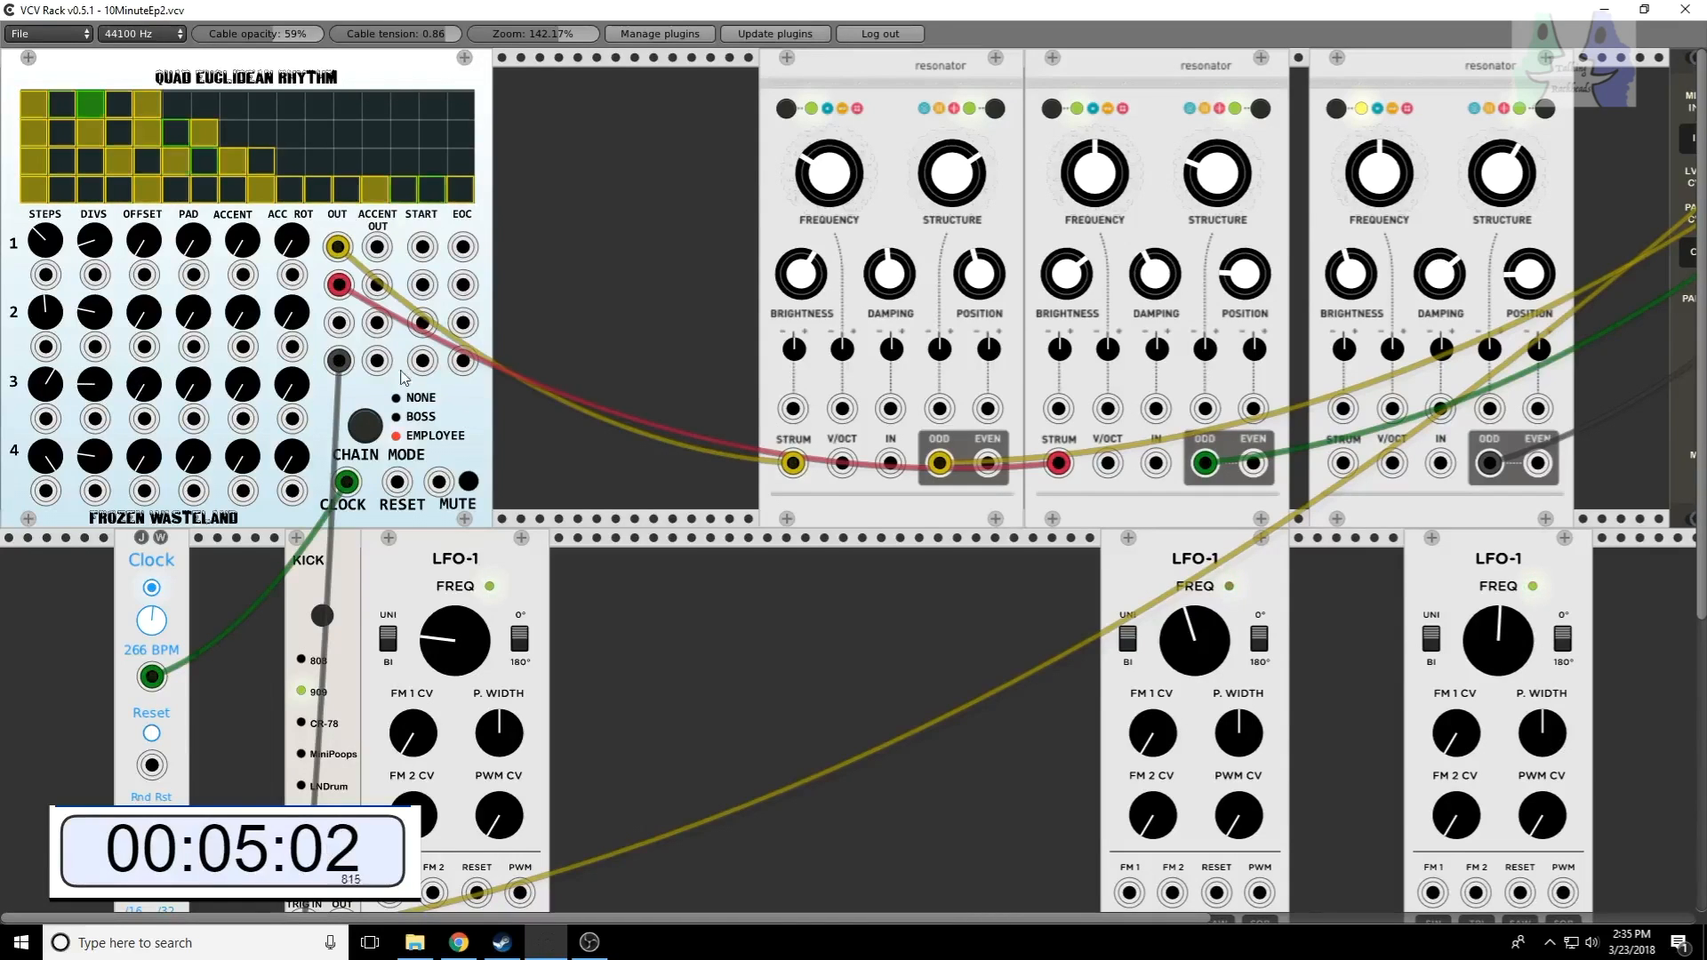
{"action": "left_click_drag", "start_coordinate": [338, 324], "coordinate": [1342, 471]}
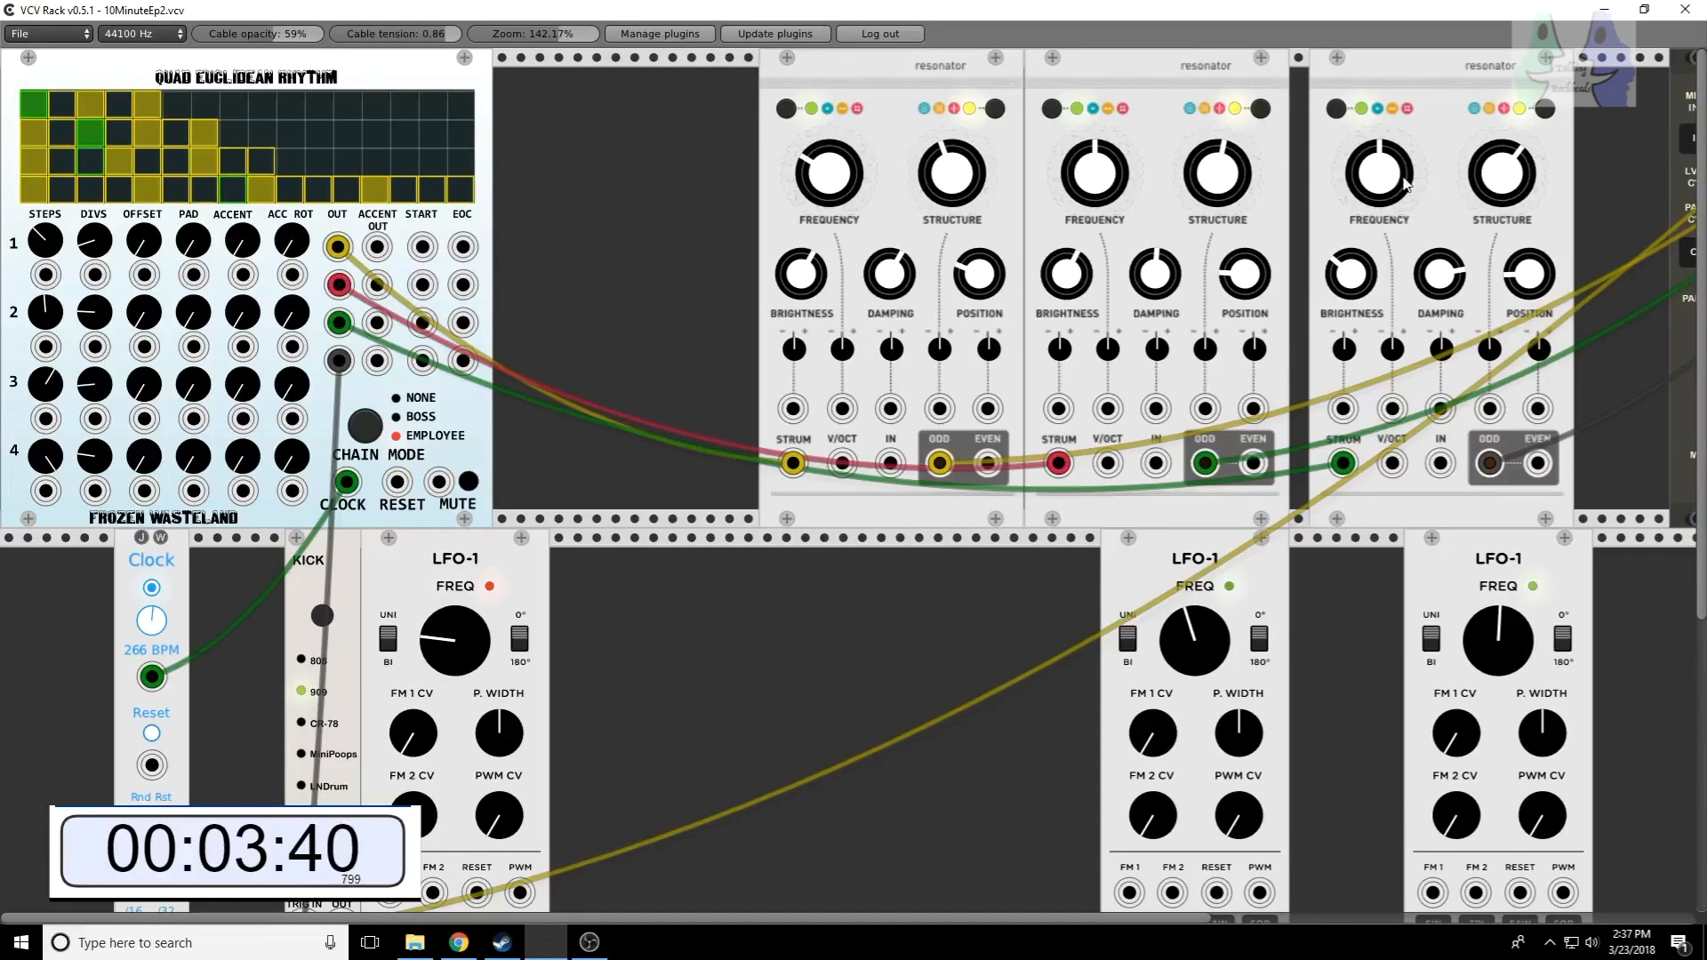
Step: Adjust the third resonator's STRUCTURE and unplug the OUT cables of Quad Euclidean Rhythm rows 2 and 1
{"action": "left_click_drag", "start_coordinate": [1507, 170], "coordinate": [1508, 152]}
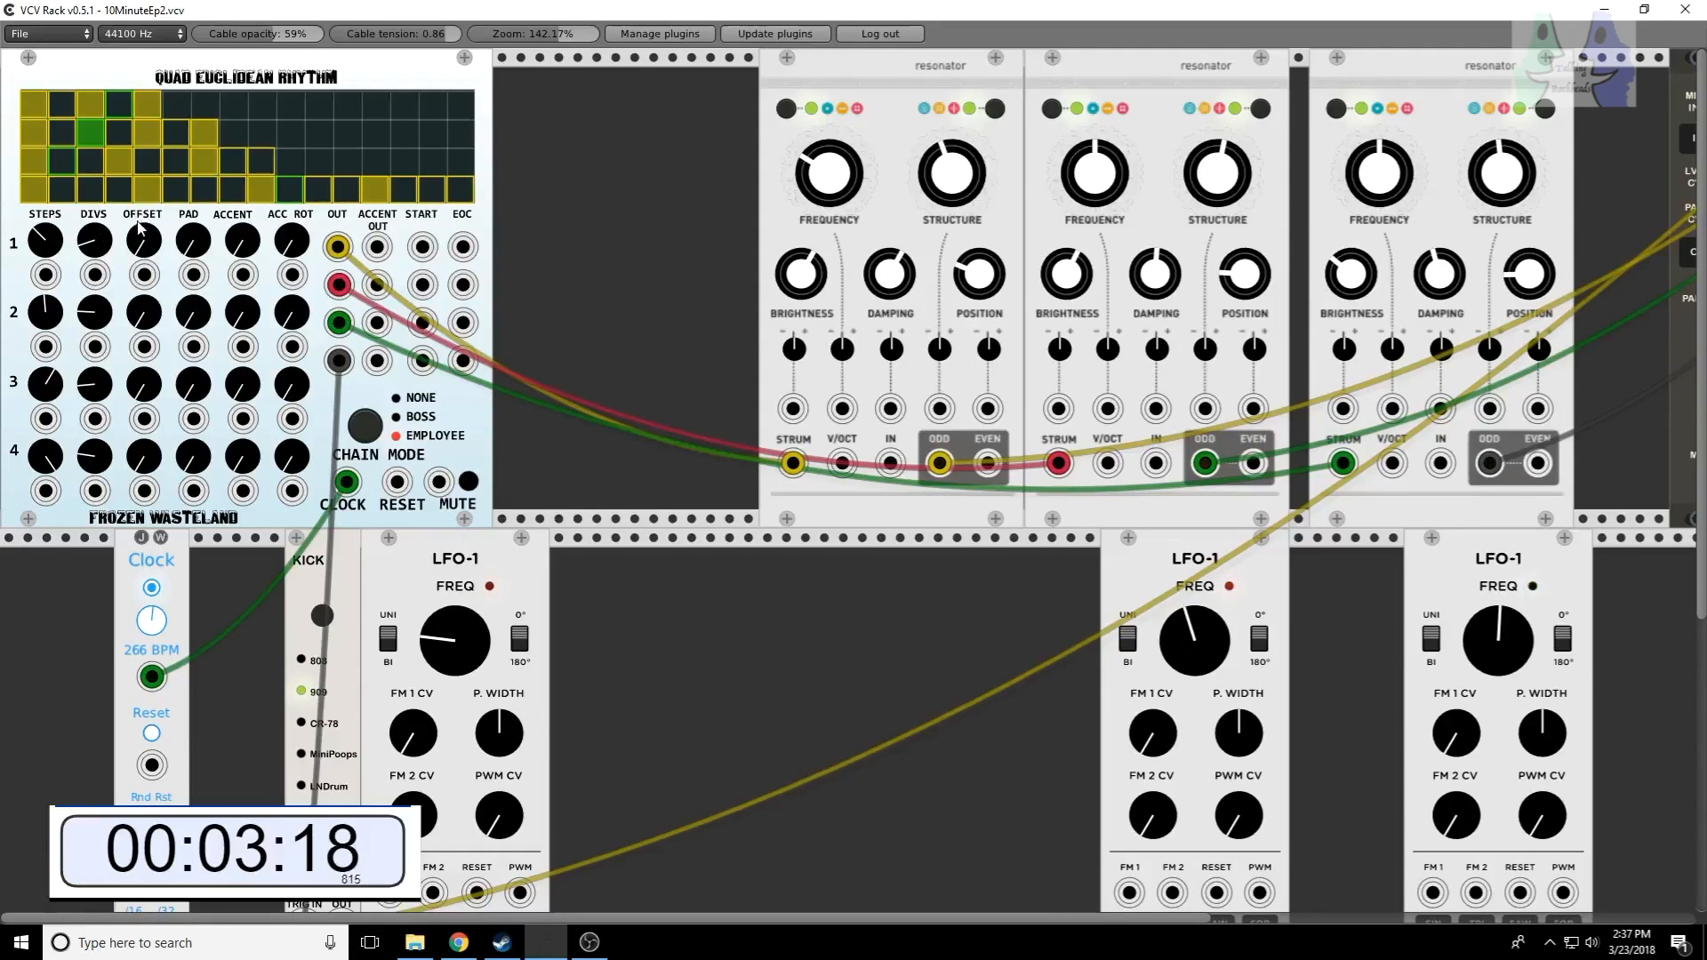
{"action": "right_click", "coordinate": [337, 286]}
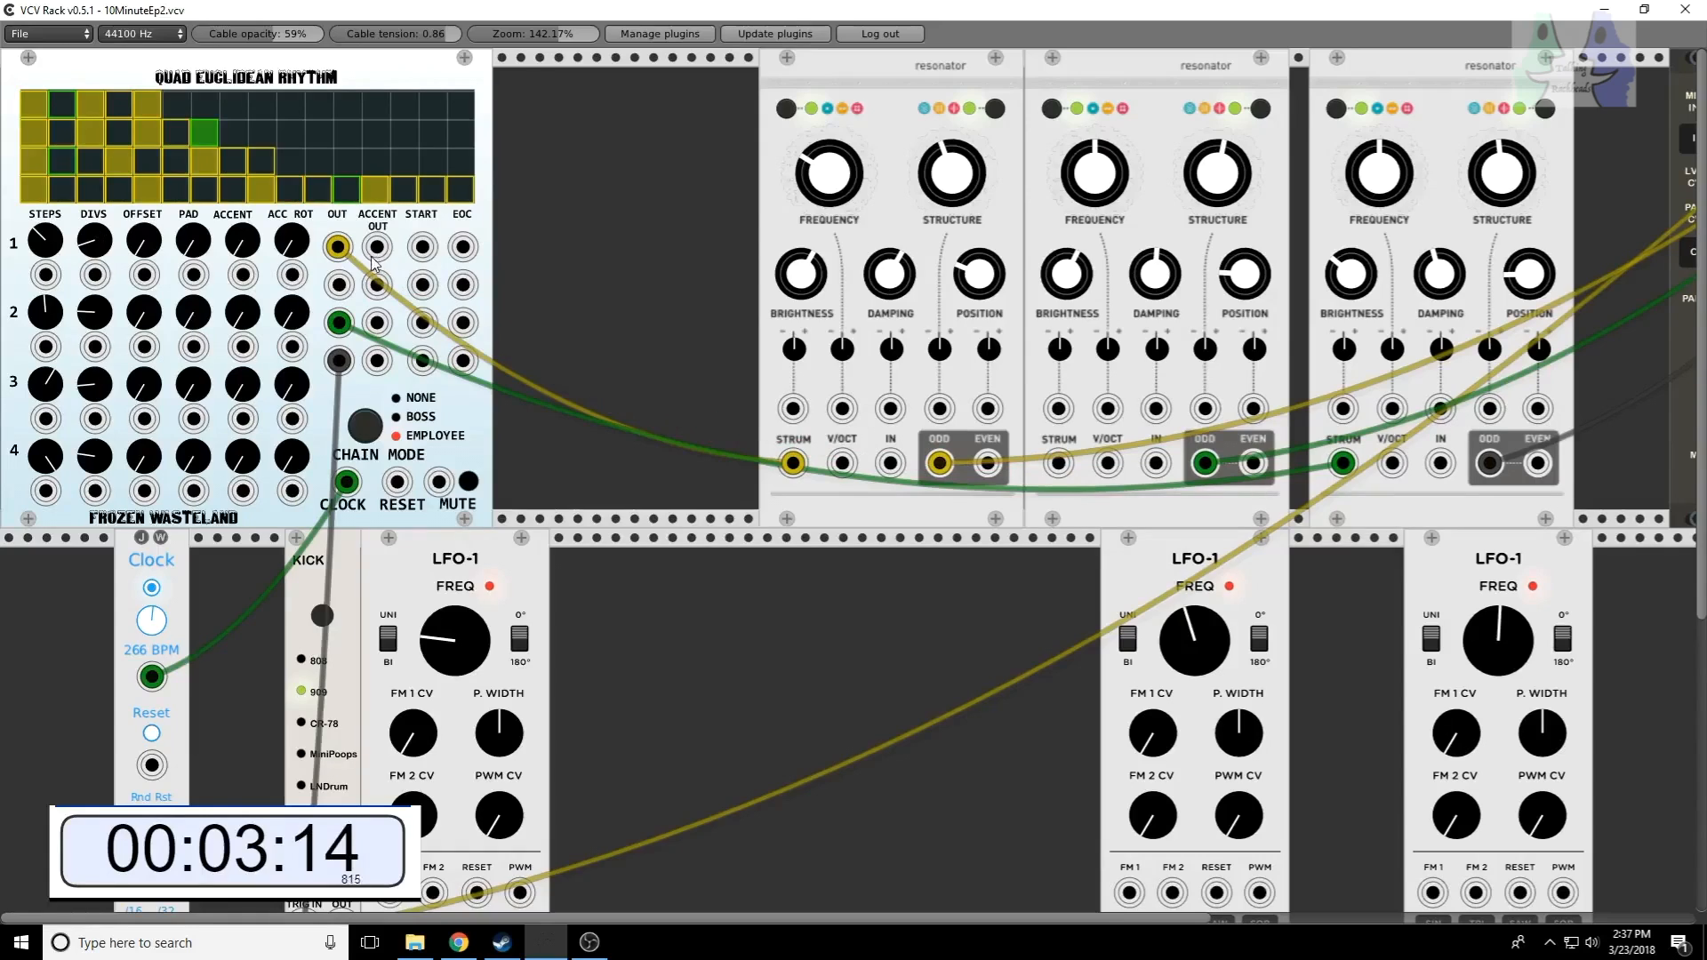
{"action": "right_click", "coordinate": [338, 248]}
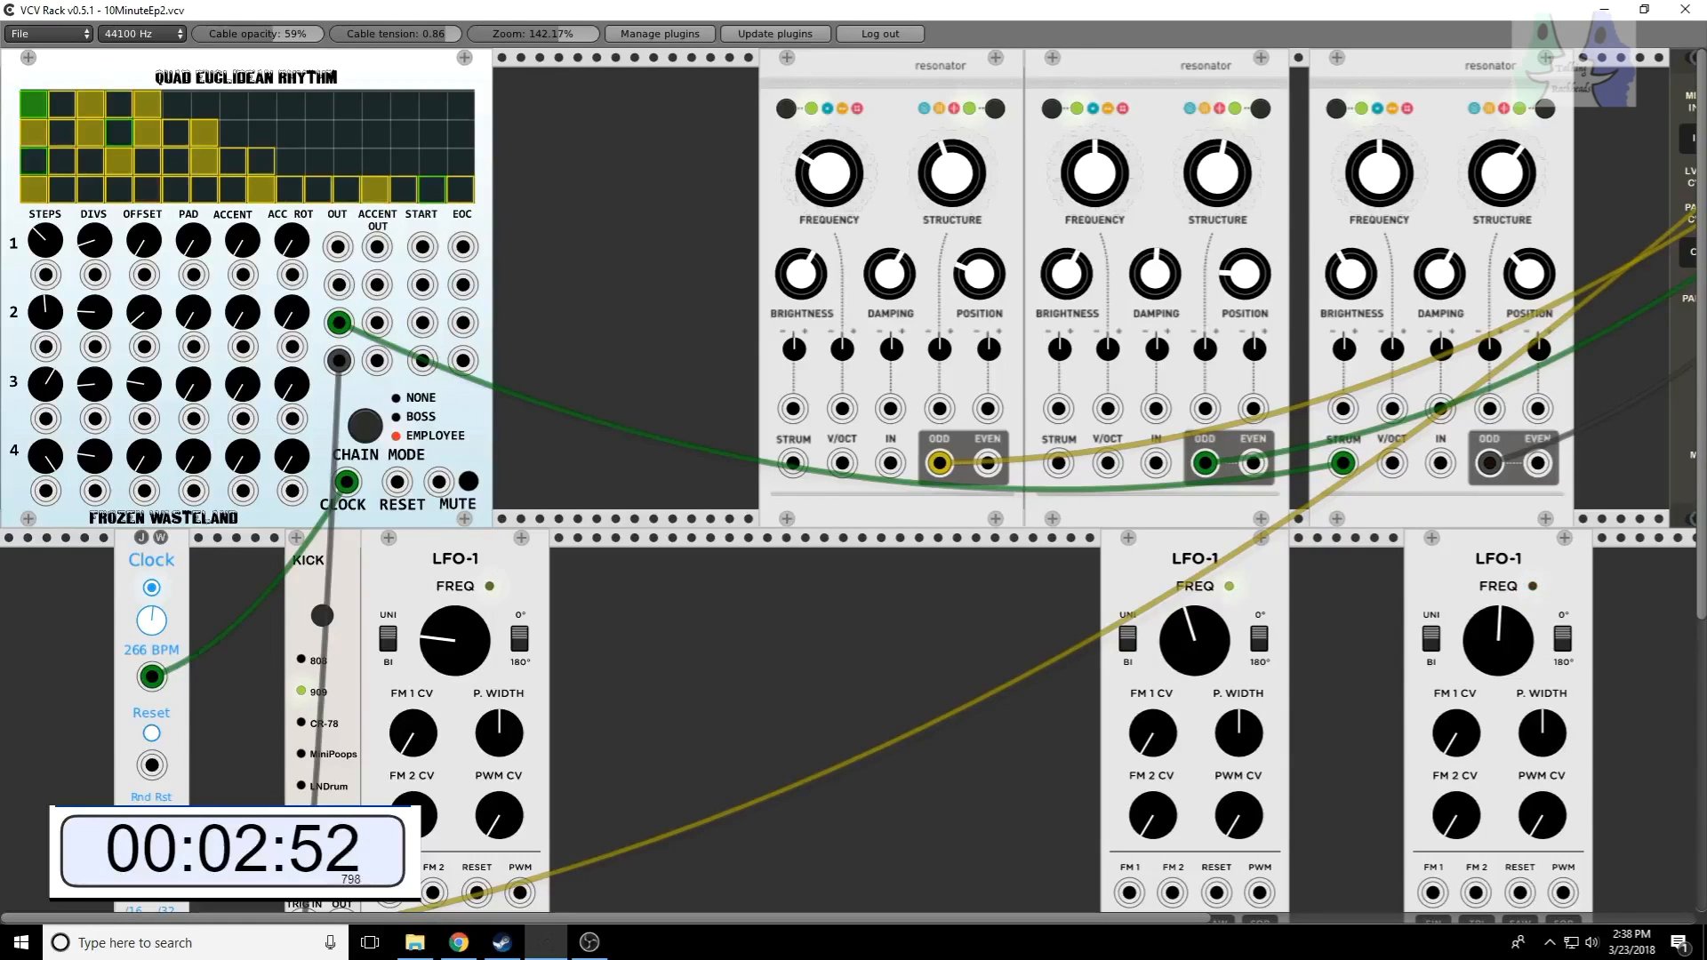
Step: Patch the SQR output of the LFO-1 beside KICK into row 3's OFFSET input and raise that LFO's FREQ
{"action": "scroll", "coordinate": [537, 751], "scroll_direction": "down", "scroll_amount": 4}
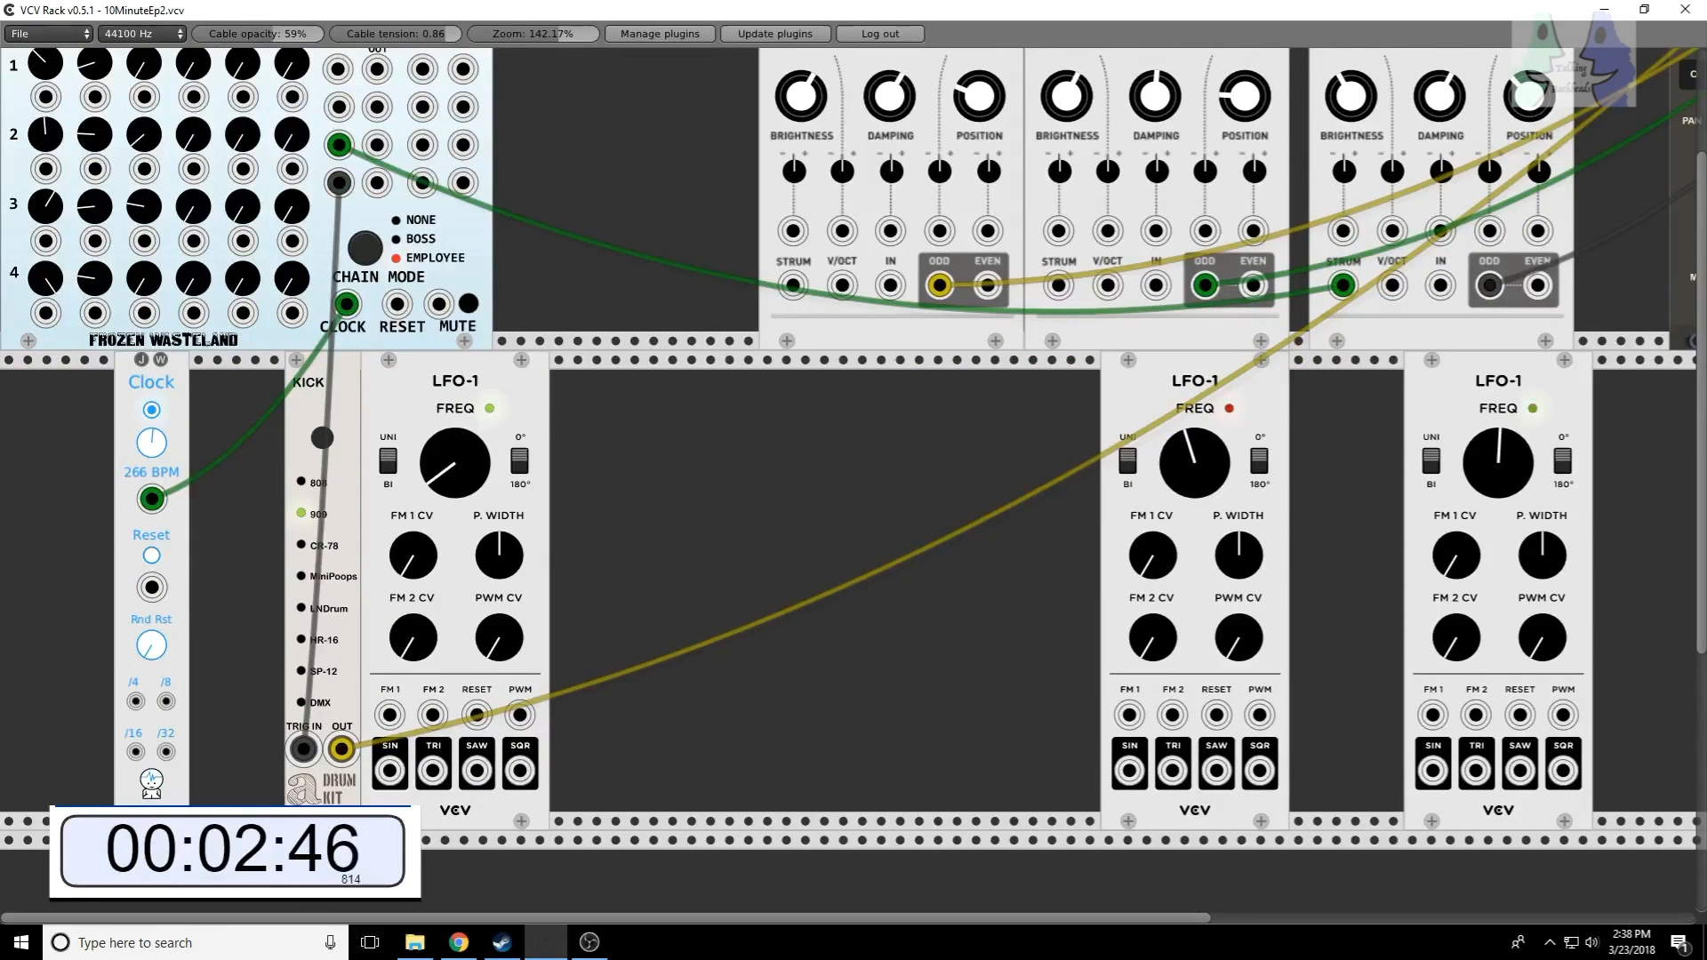
{"action": "left_click_drag", "start_coordinate": [520, 772], "coordinate": [138, 432]}
{"action": "scroll", "coordinate": [332, 152], "scroll_direction": "up", "scroll_amount": 4}
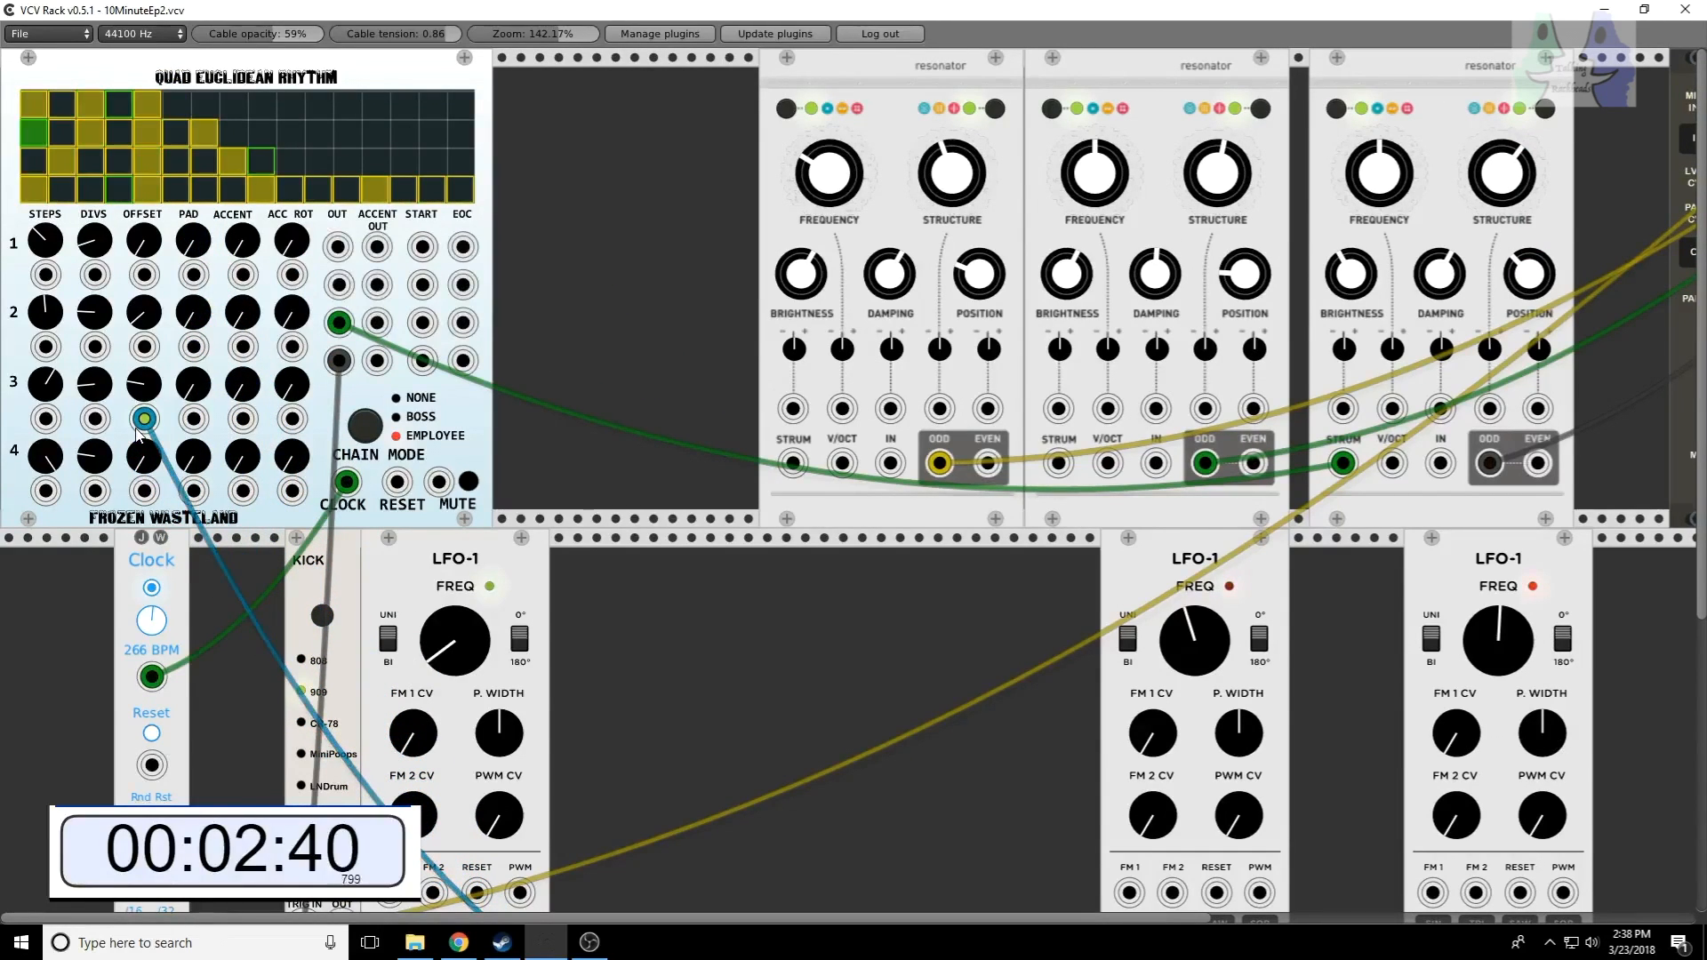
{"action": "left_click_drag", "start_coordinate": [452, 645], "coordinate": [452, 503]}
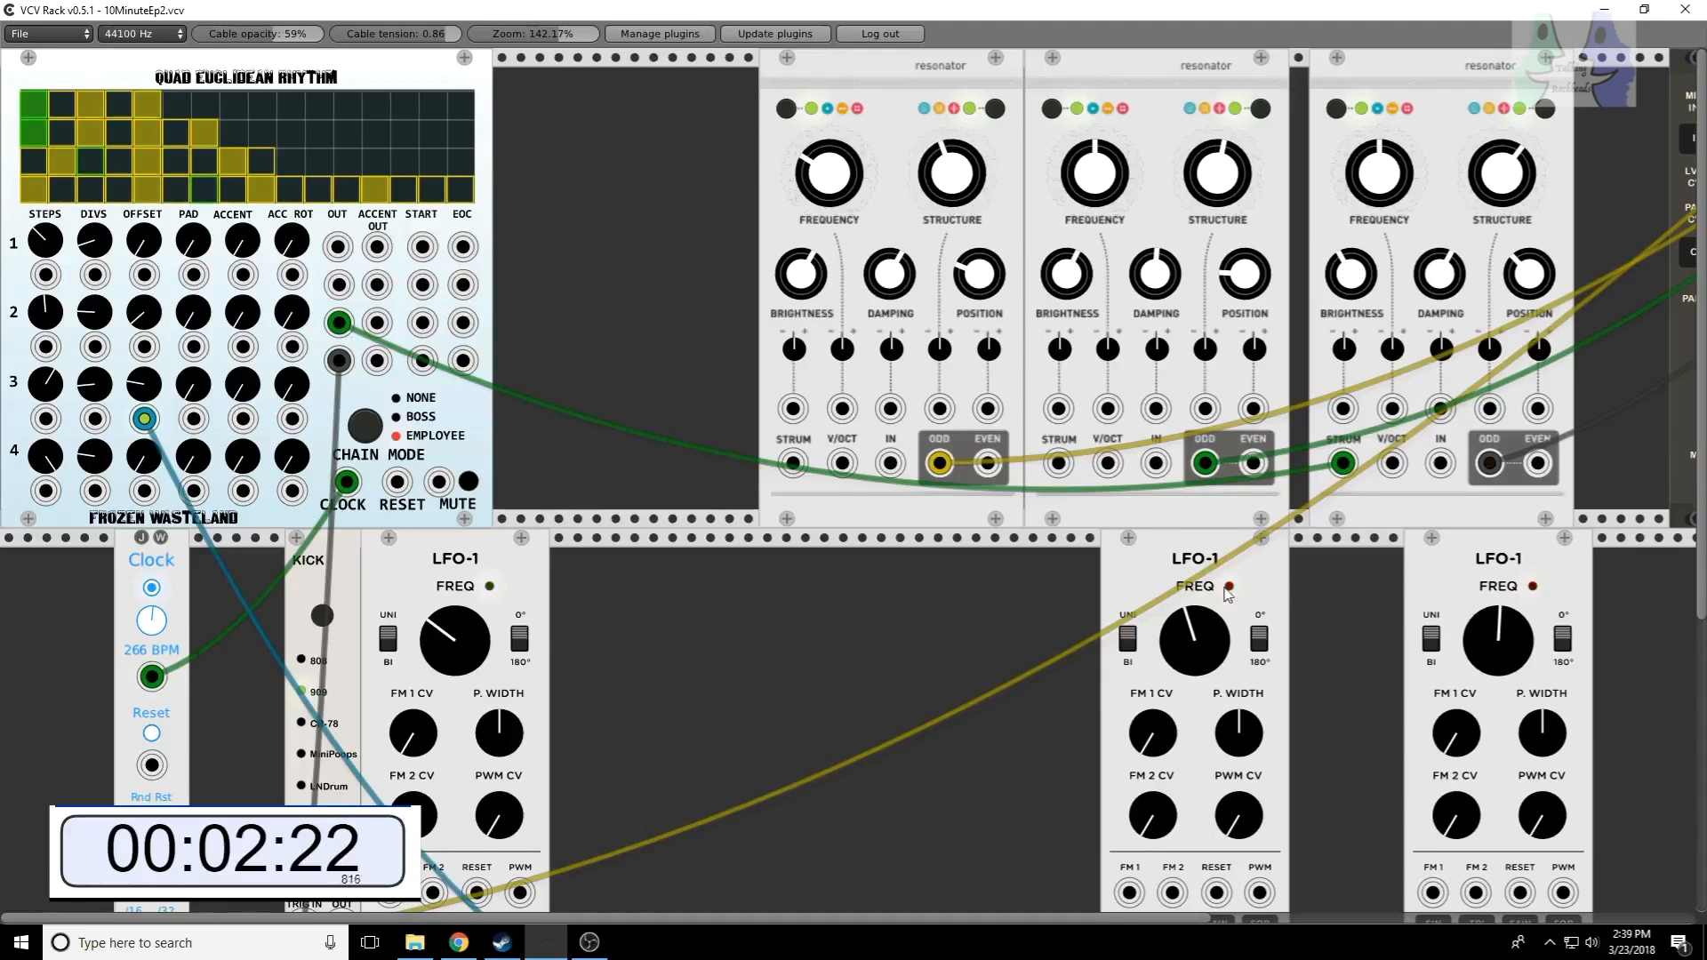
Step: Modulate row 2's OFFSET with the SQR output of a duplicated LFO-1, and patch row 2 OUT into the second resonator's STRUM input
{"action": "right_click", "coordinate": [412, 574]}
{"action": "left_click", "coordinate": [451, 663]}
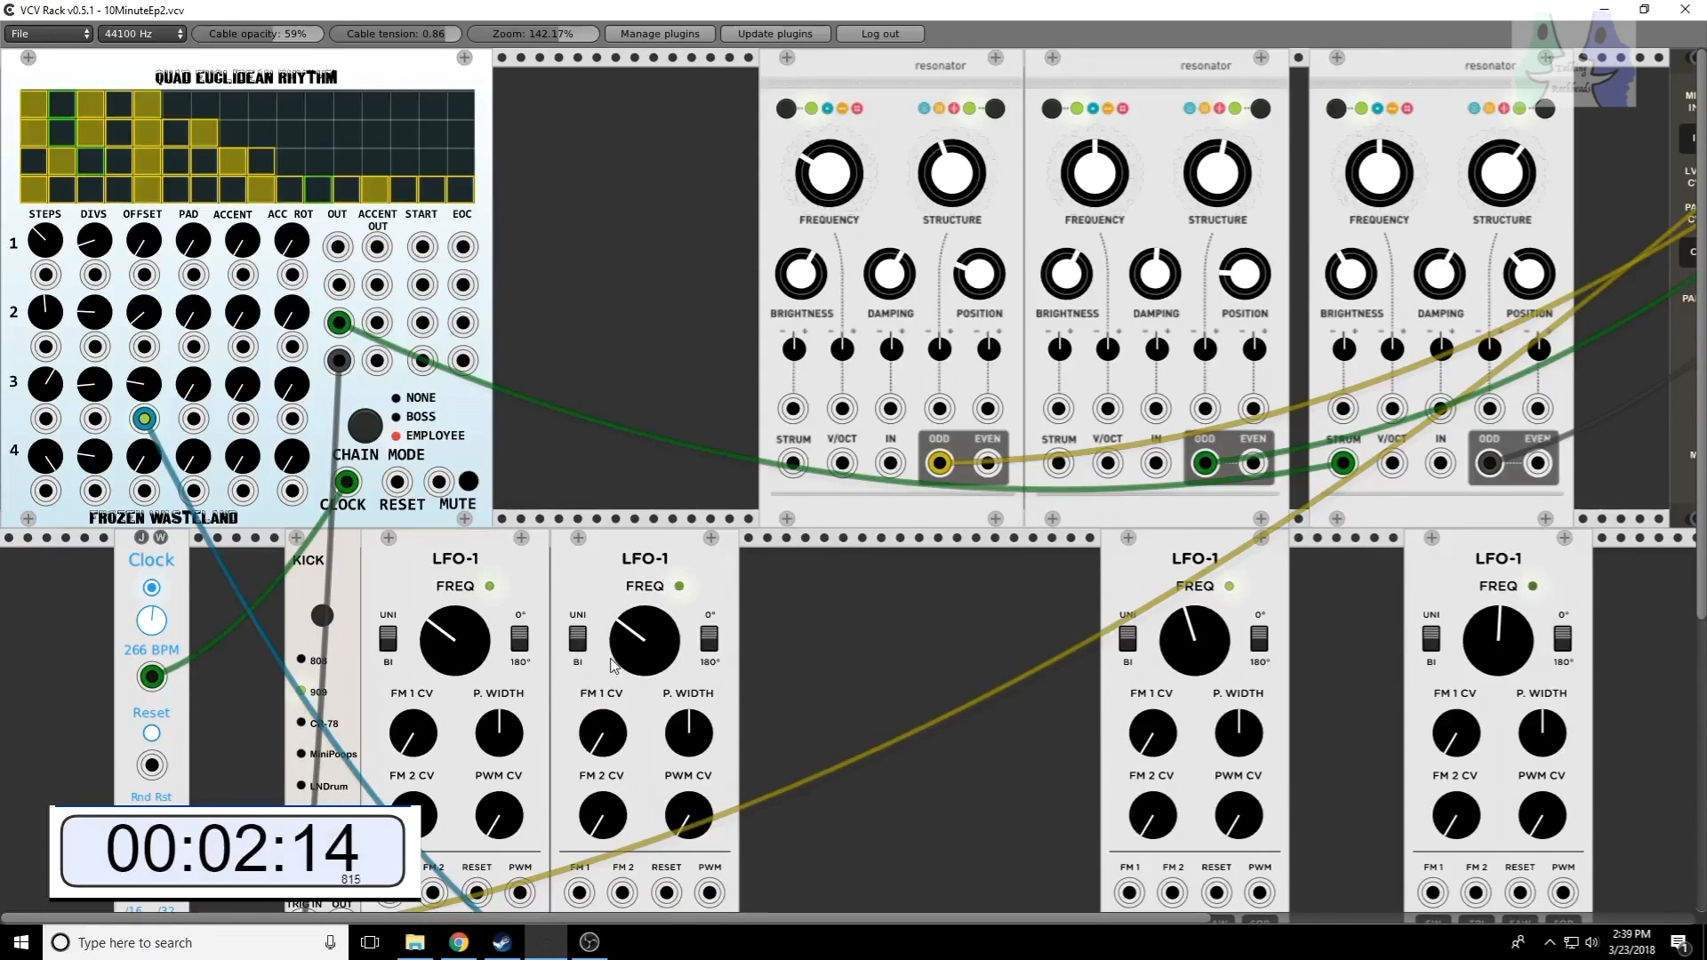
{"action": "scroll", "coordinate": [711, 909], "scroll_direction": "down", "scroll_amount": 1}
{"action": "scroll", "coordinate": [712, 909], "scroll_direction": "down", "scroll_amount": 1}
{"action": "left_click_drag", "start_coordinate": [709, 836], "coordinate": [144, 235]}
{"action": "scroll", "coordinate": [434, 414], "scroll_direction": "up", "scroll_amount": 2}
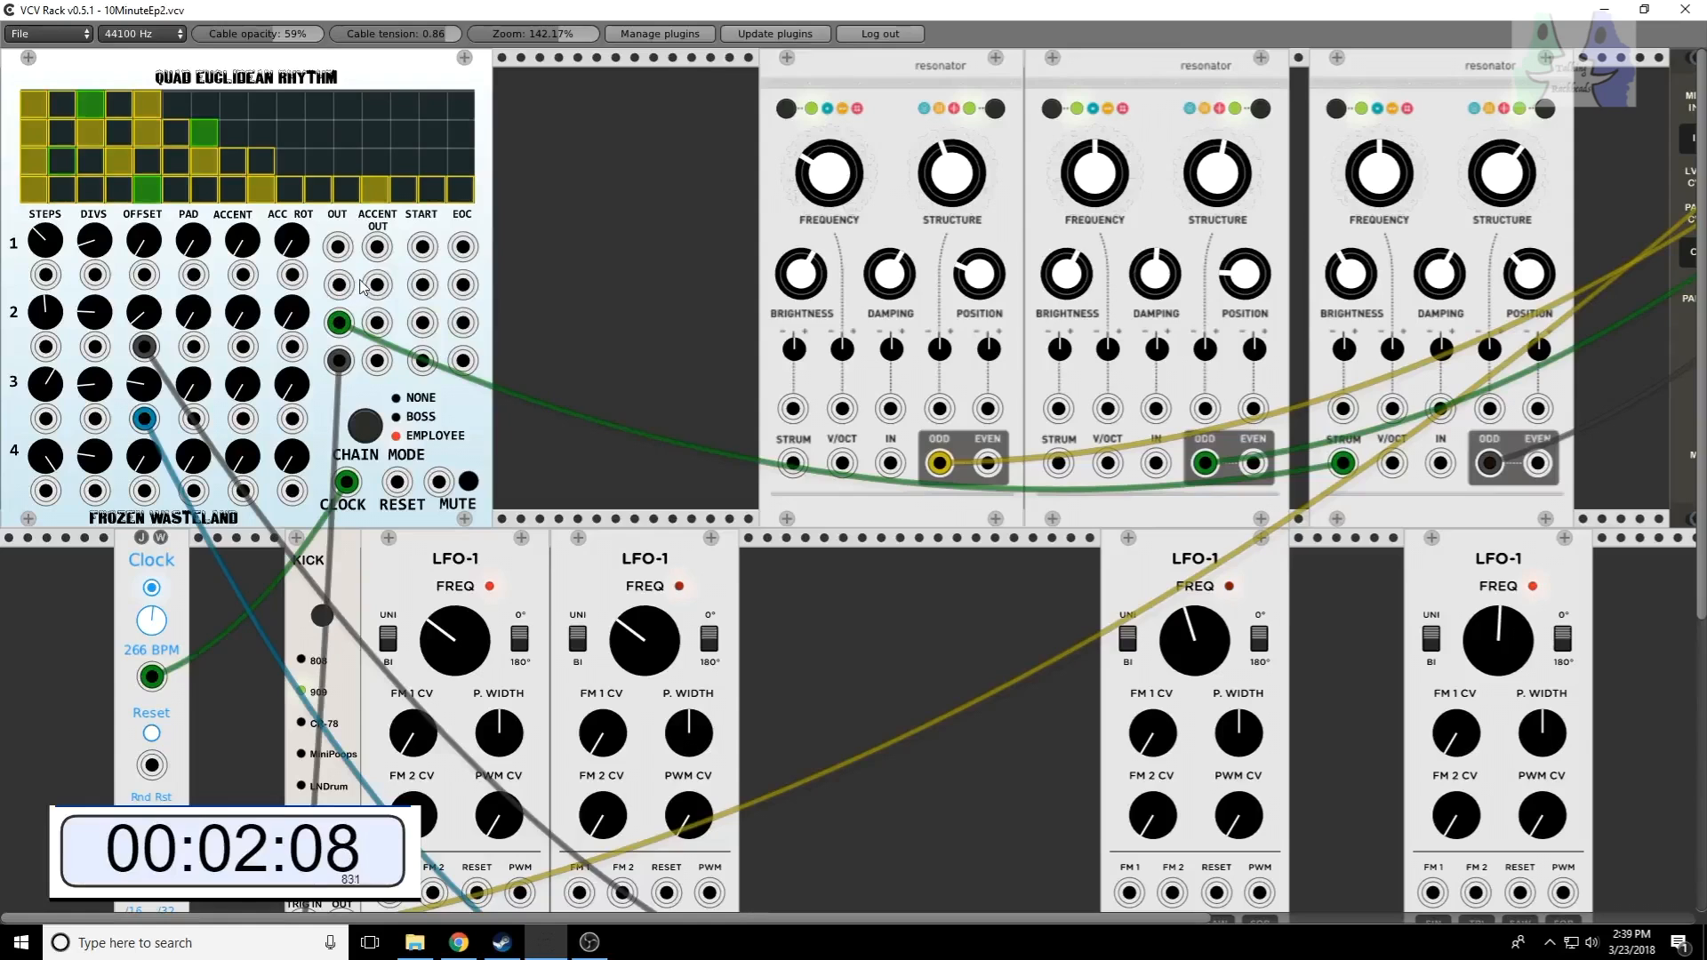
{"action": "left_click_drag", "start_coordinate": [338, 285], "coordinate": [1059, 462]}
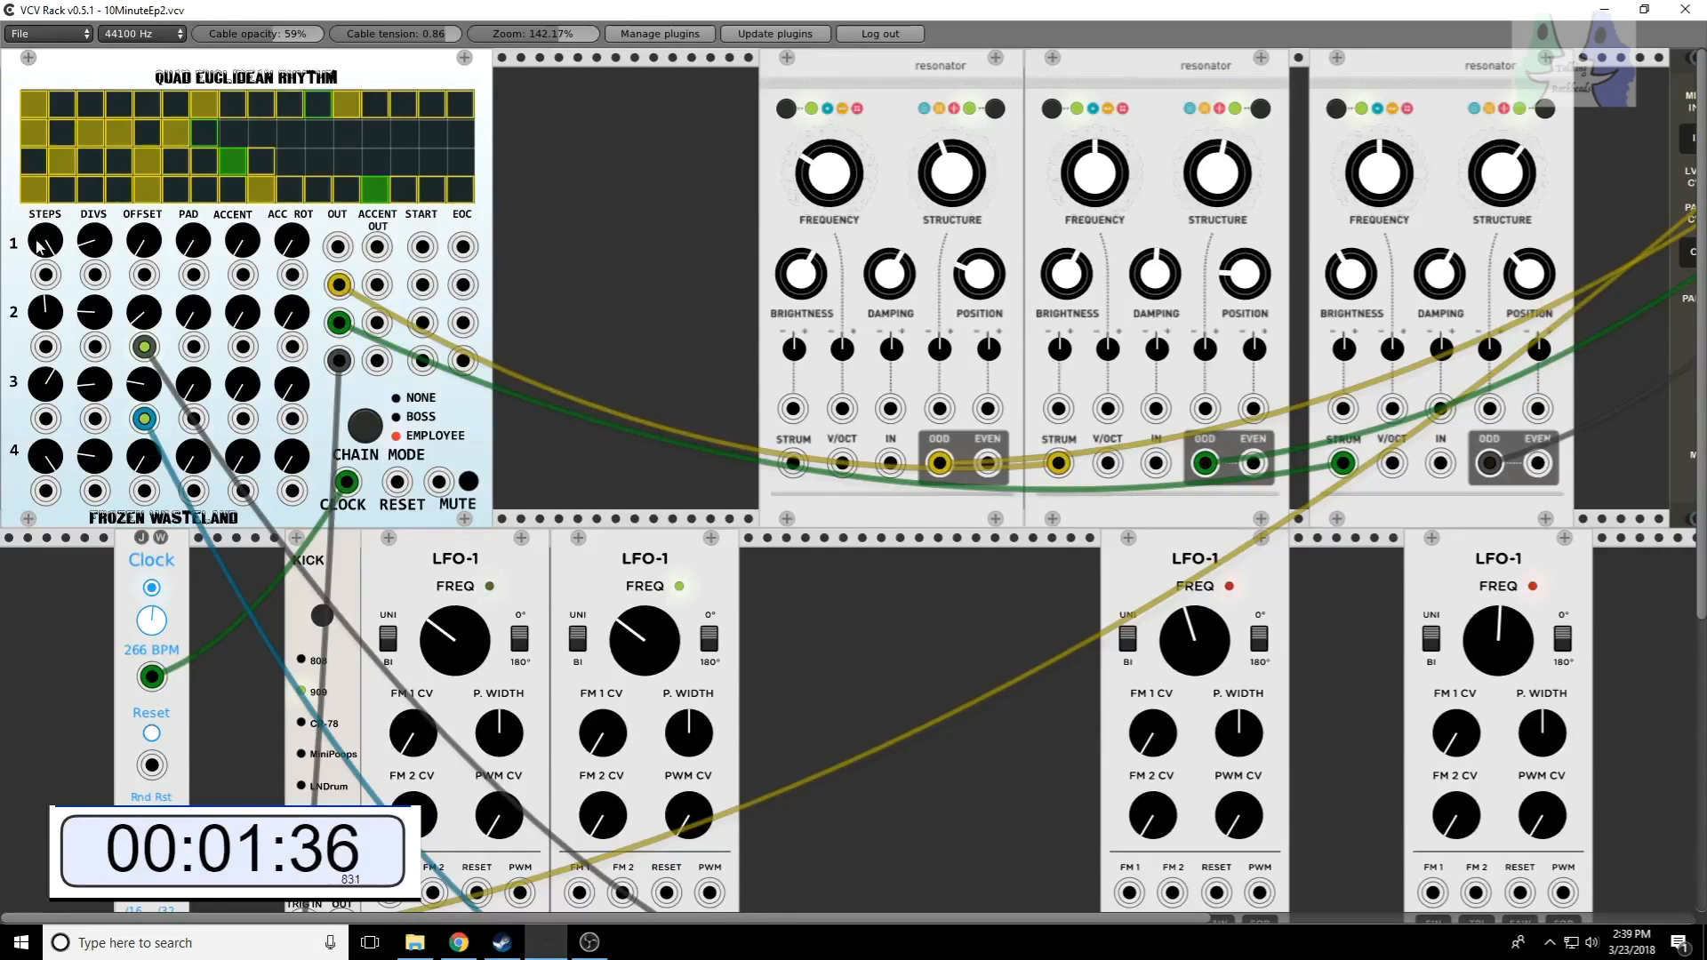
Step: Set row 1 to ten steps with adjusted DIVS, and patch its OUT into the first resonator's STRUM input
{"action": "left_click_drag", "start_coordinate": [99, 249], "coordinate": [45, 303]}
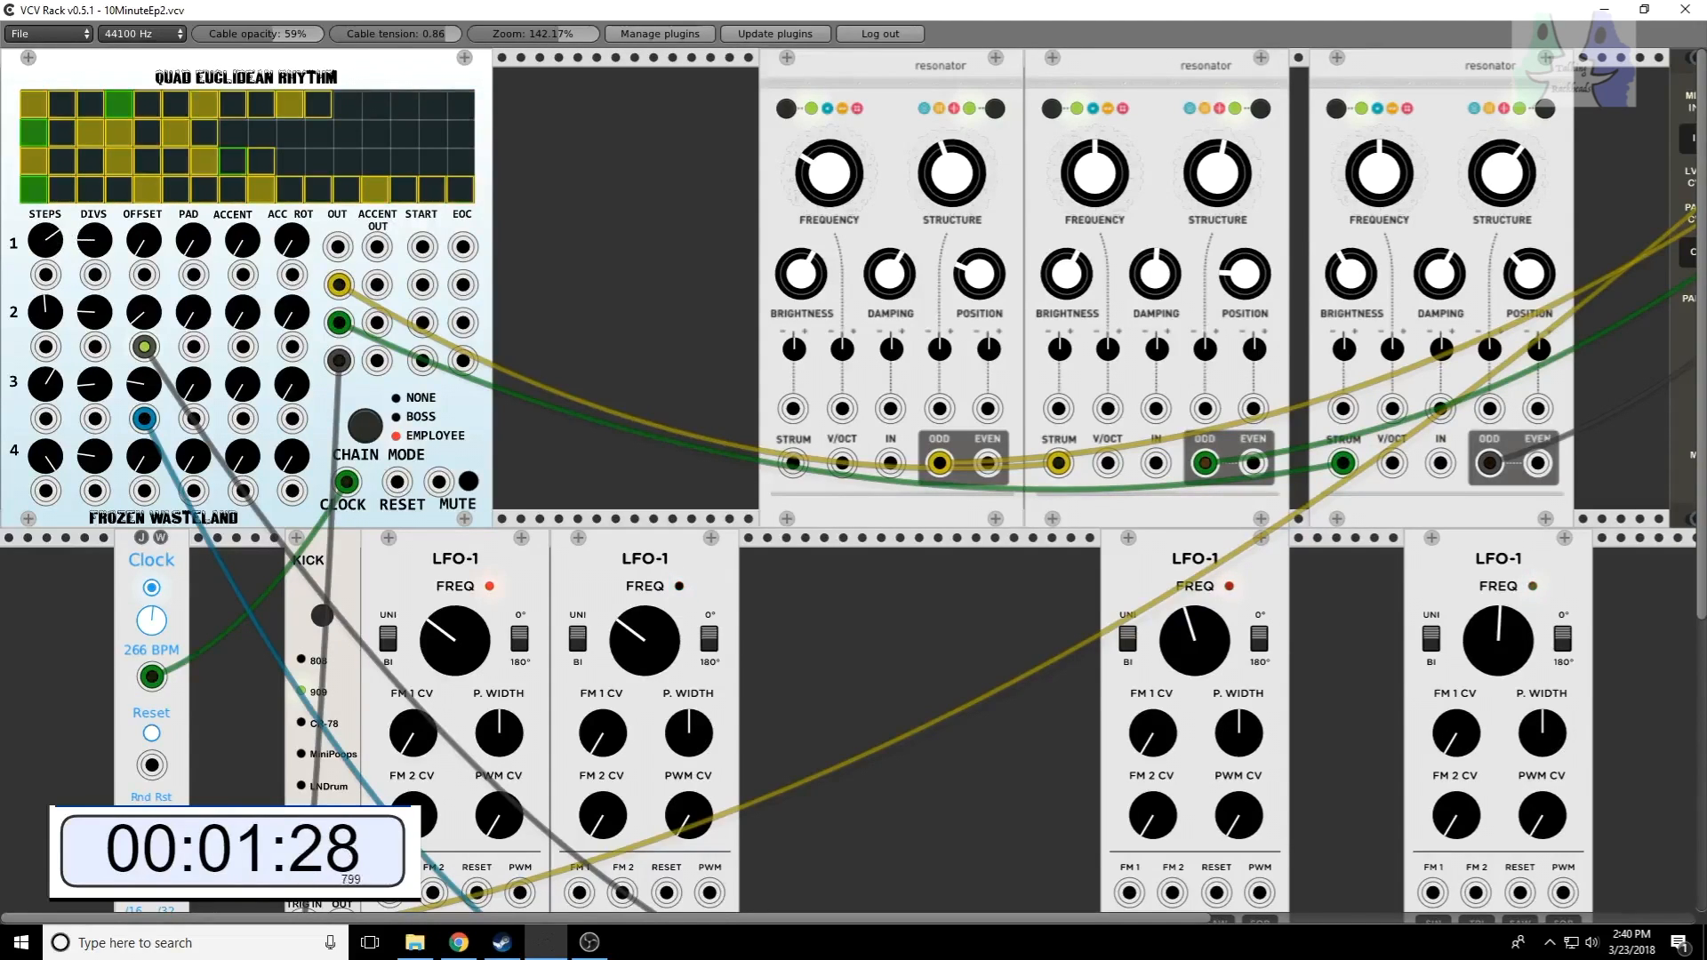
{"action": "left_click_drag", "start_coordinate": [45, 242], "coordinate": [45, 248]}
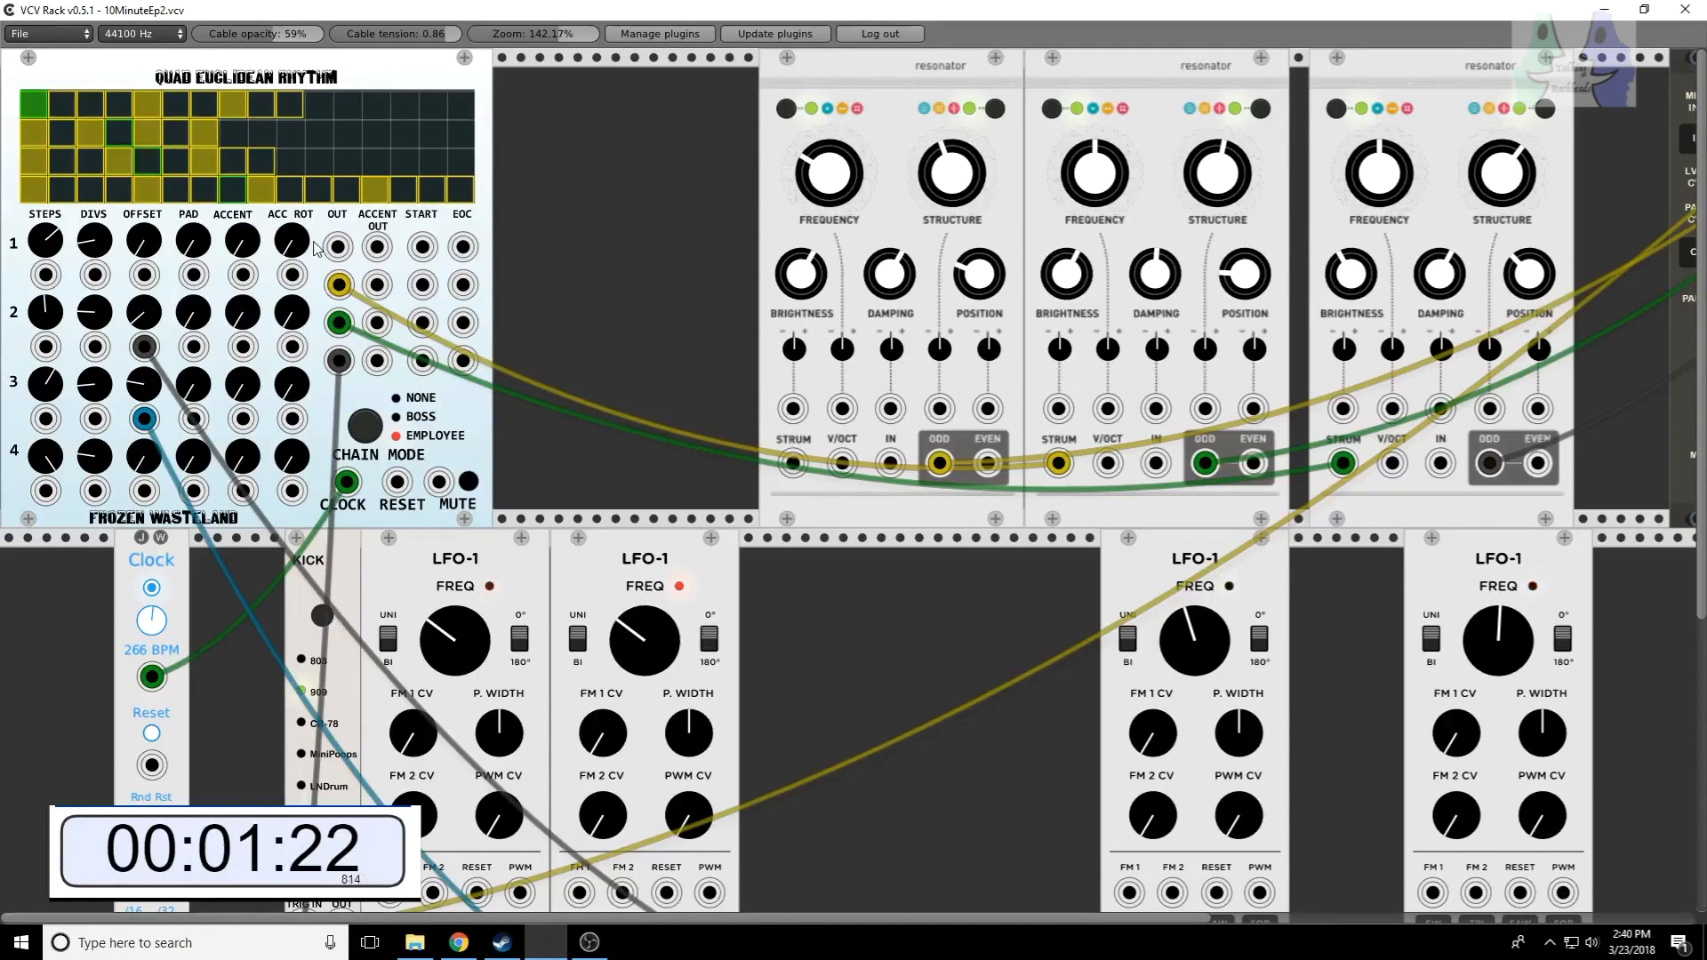
{"action": "left_click_drag", "start_coordinate": [338, 247], "coordinate": [793, 463]}
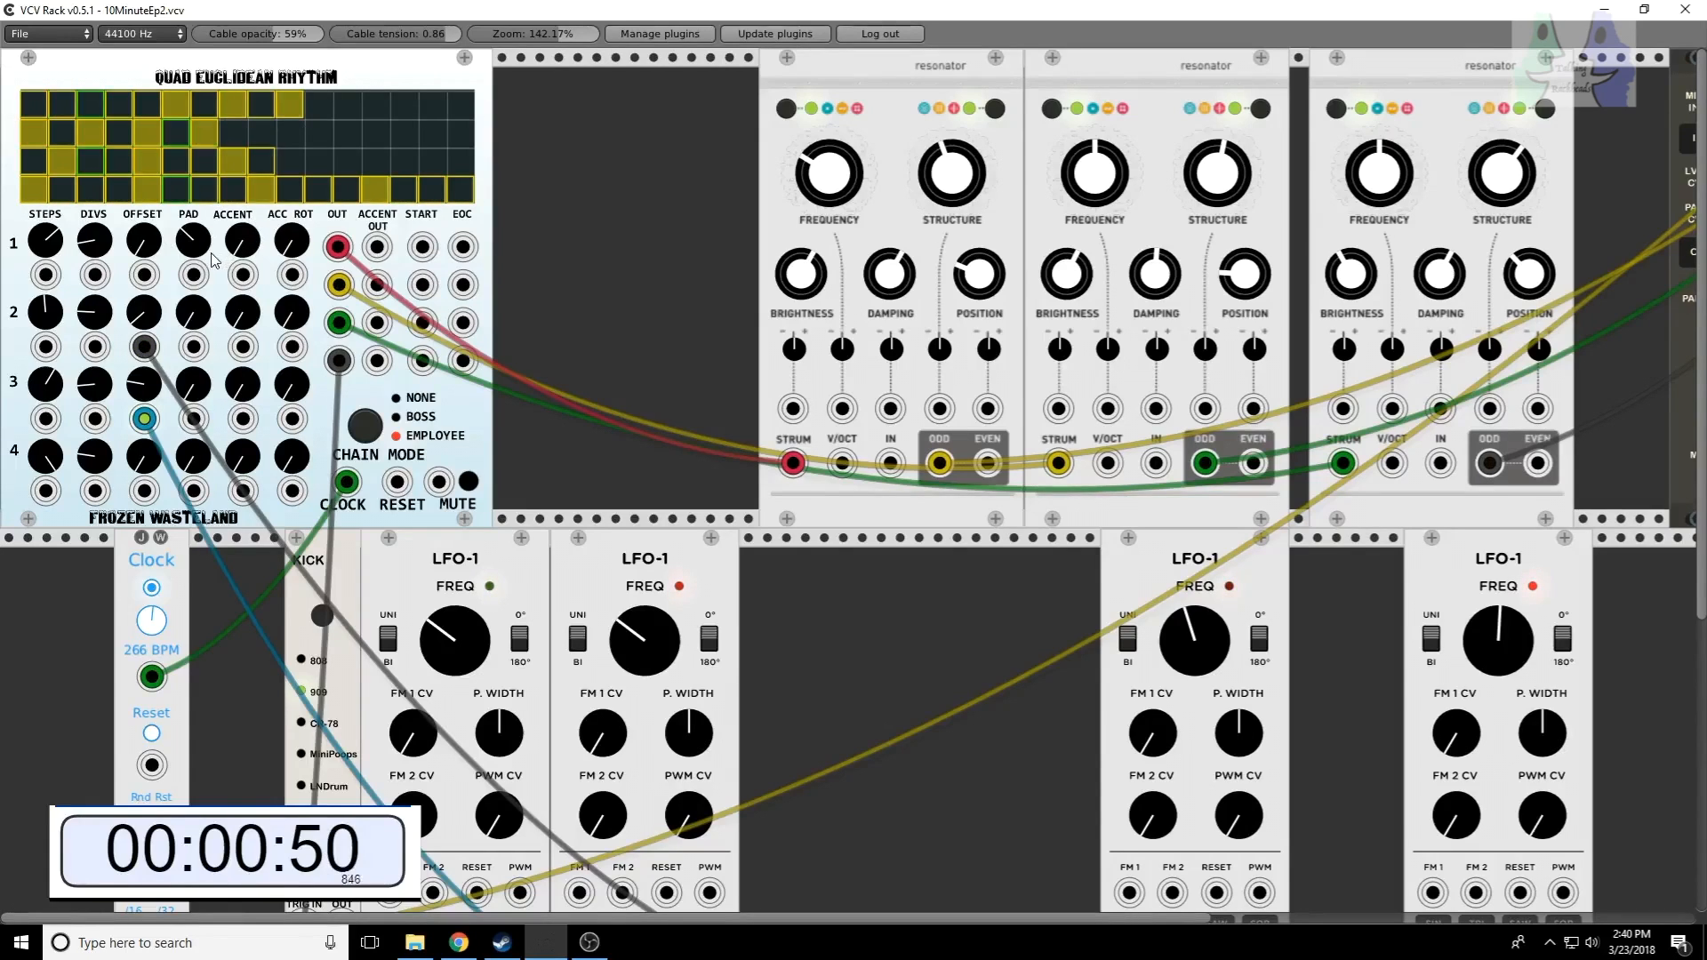
Step: Adjust the DIVS of row 1 and raise its ACCENT to accent some of the hits
{"action": "left_click_drag", "start_coordinate": [94, 255], "coordinate": [94, 227]}
{"action": "left_click_drag", "start_coordinate": [242, 245], "coordinate": [242, 89]}
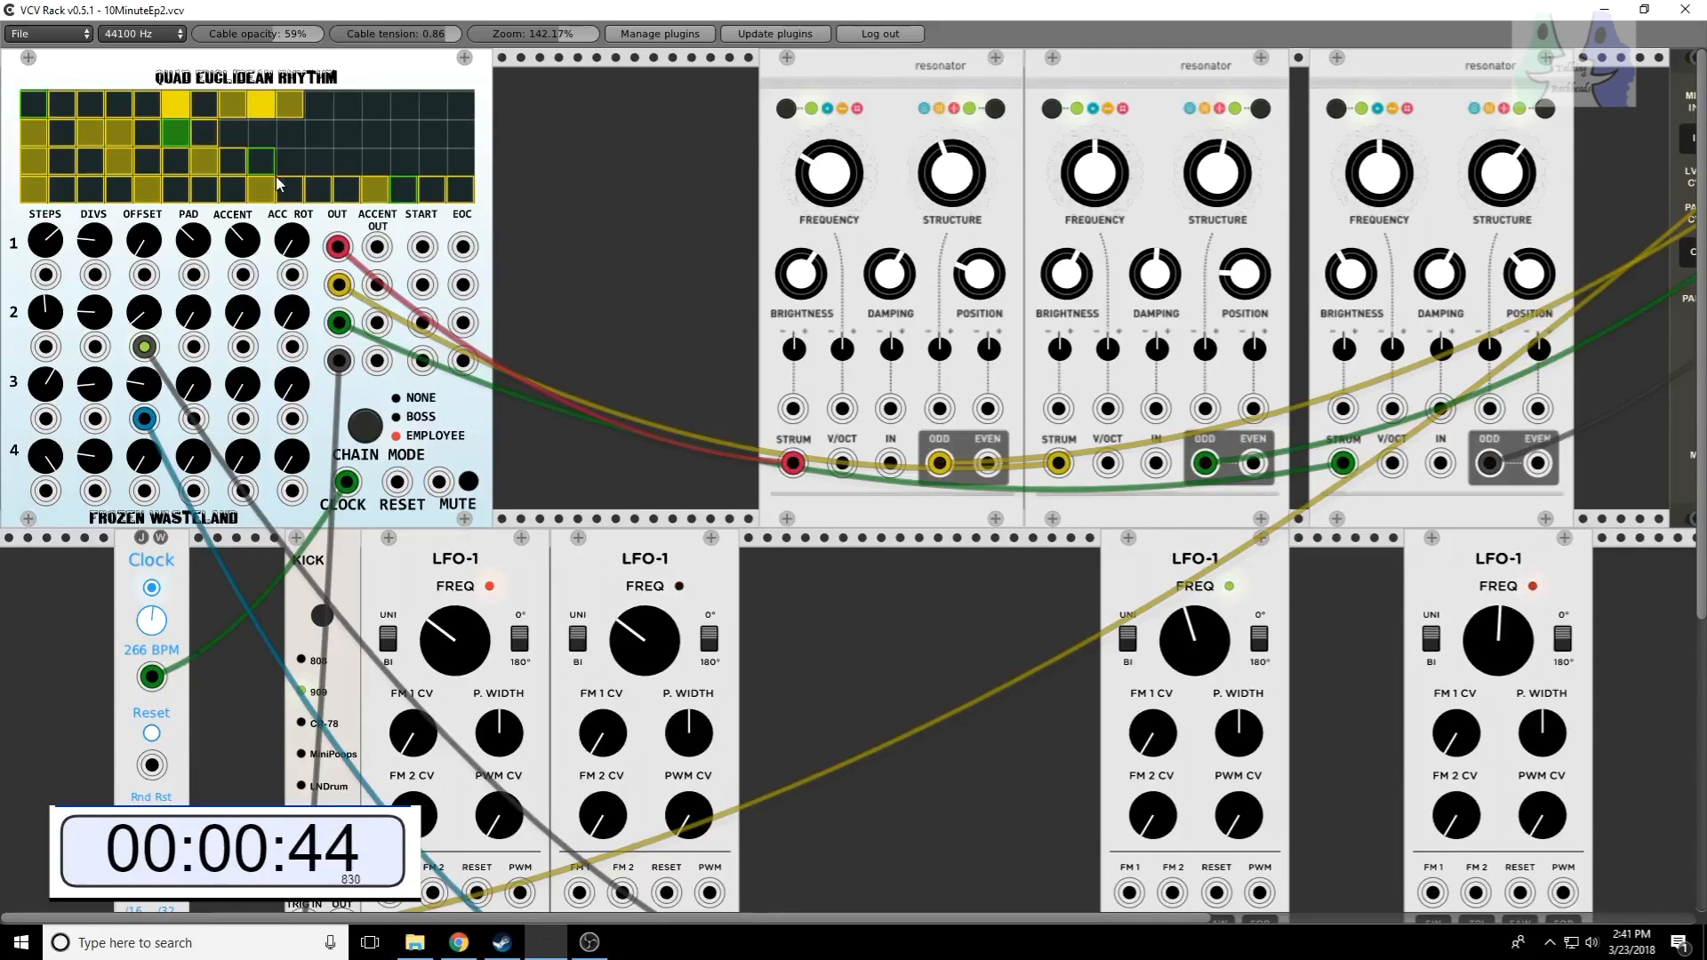
Step: Patch ACCENT OUT of rows 1 and 3 into the first and third resonators' STRUCTURE inputs, and rotate row 1's accents with ACC ROT
{"action": "left_click_drag", "start_coordinate": [379, 255], "coordinate": [940, 408]}
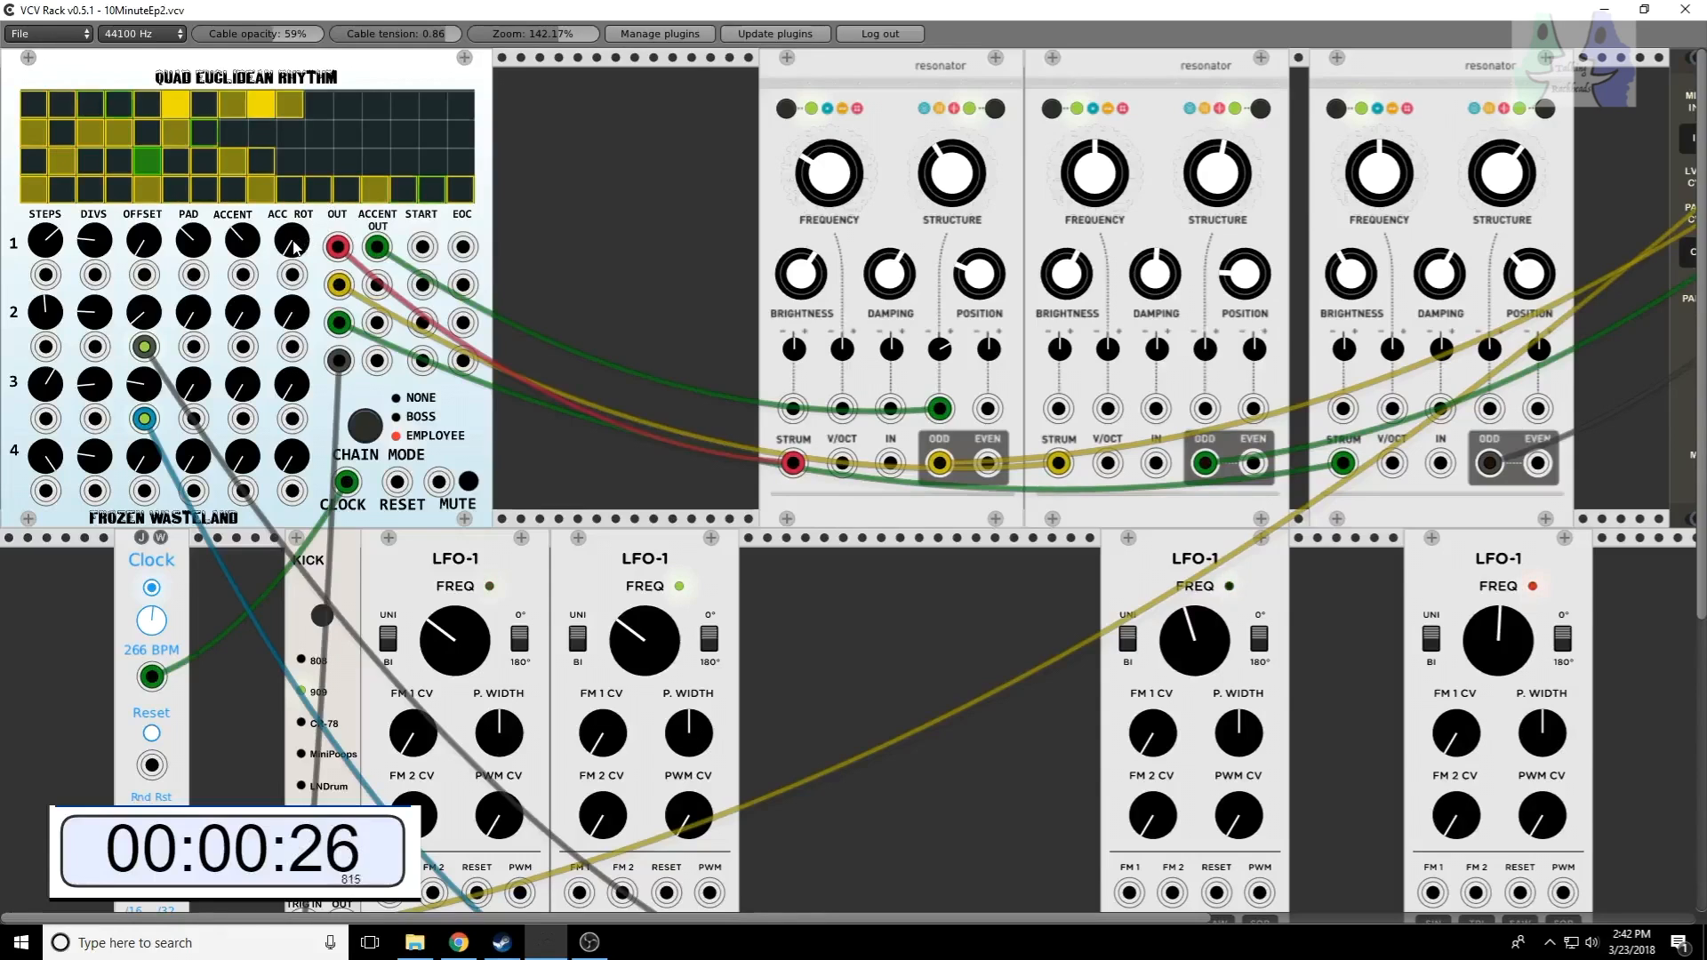
{"action": "left_click_drag", "start_coordinate": [296, 247], "coordinate": [295, 160]}
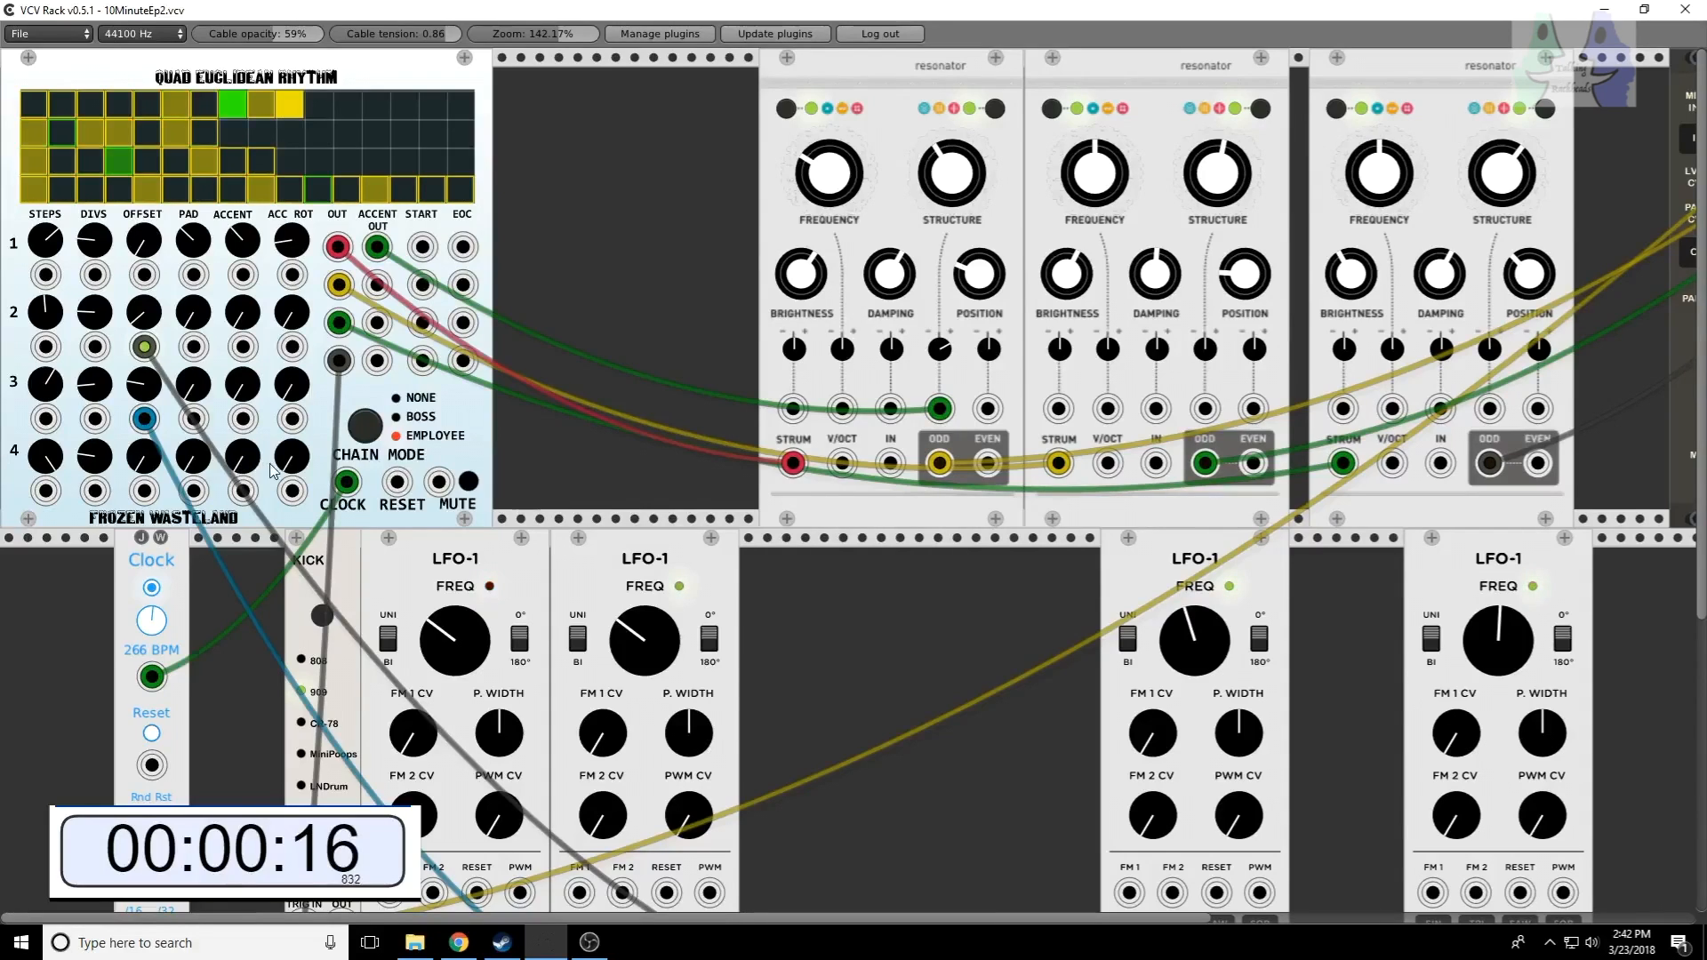
{"action": "left_click_drag", "start_coordinate": [382, 323], "coordinate": [1490, 408]}
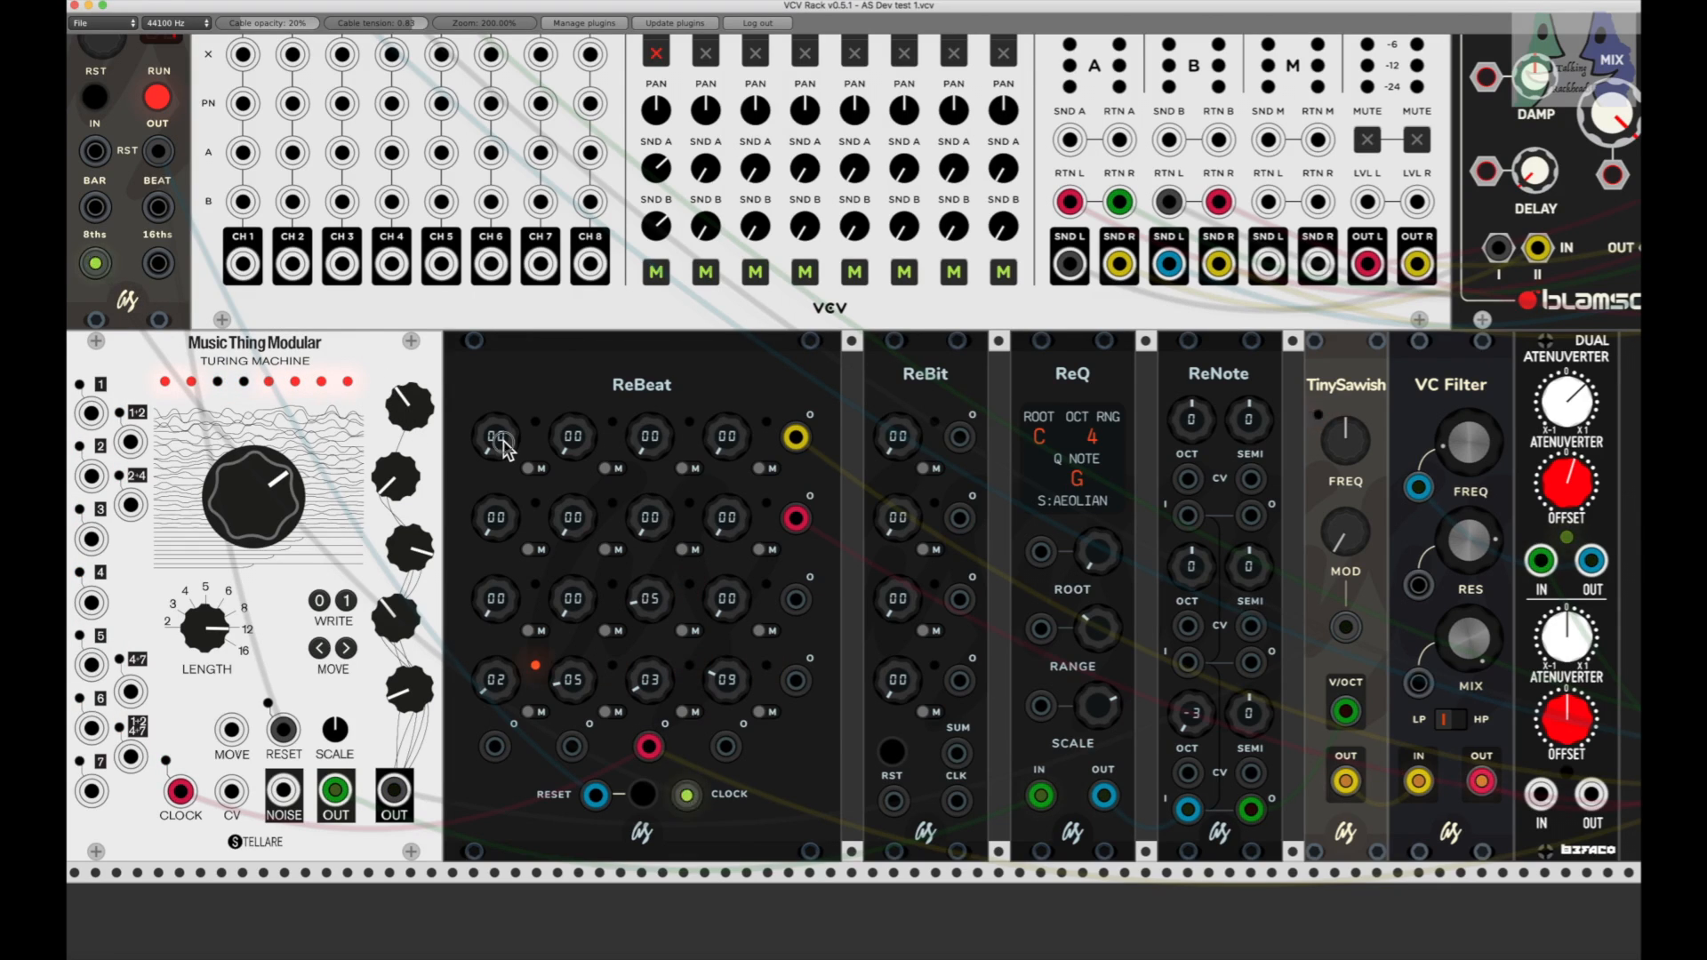
Step: Try 01, 02 and 04 on the first knob of ReBeat's first row, and return it to 00
{"action": "left_click_drag", "start_coordinate": [504, 442], "coordinate": [503, 442]}
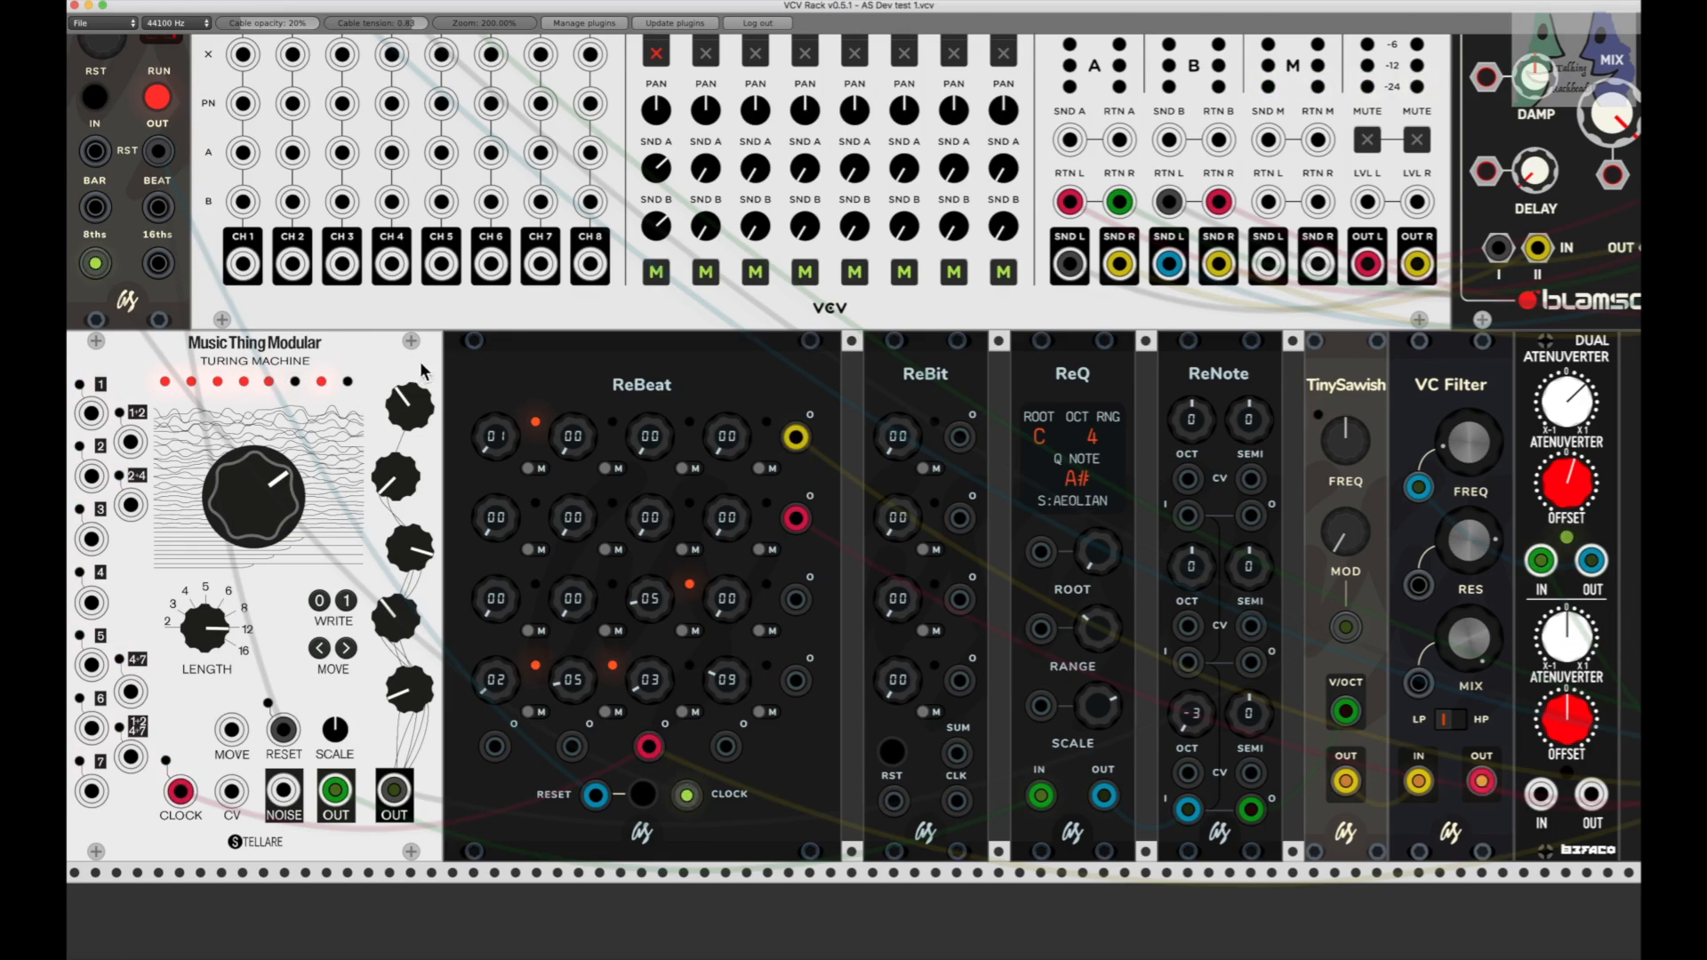
{"action": "left_click_drag", "start_coordinate": [500, 441], "coordinate": [502, 451]}
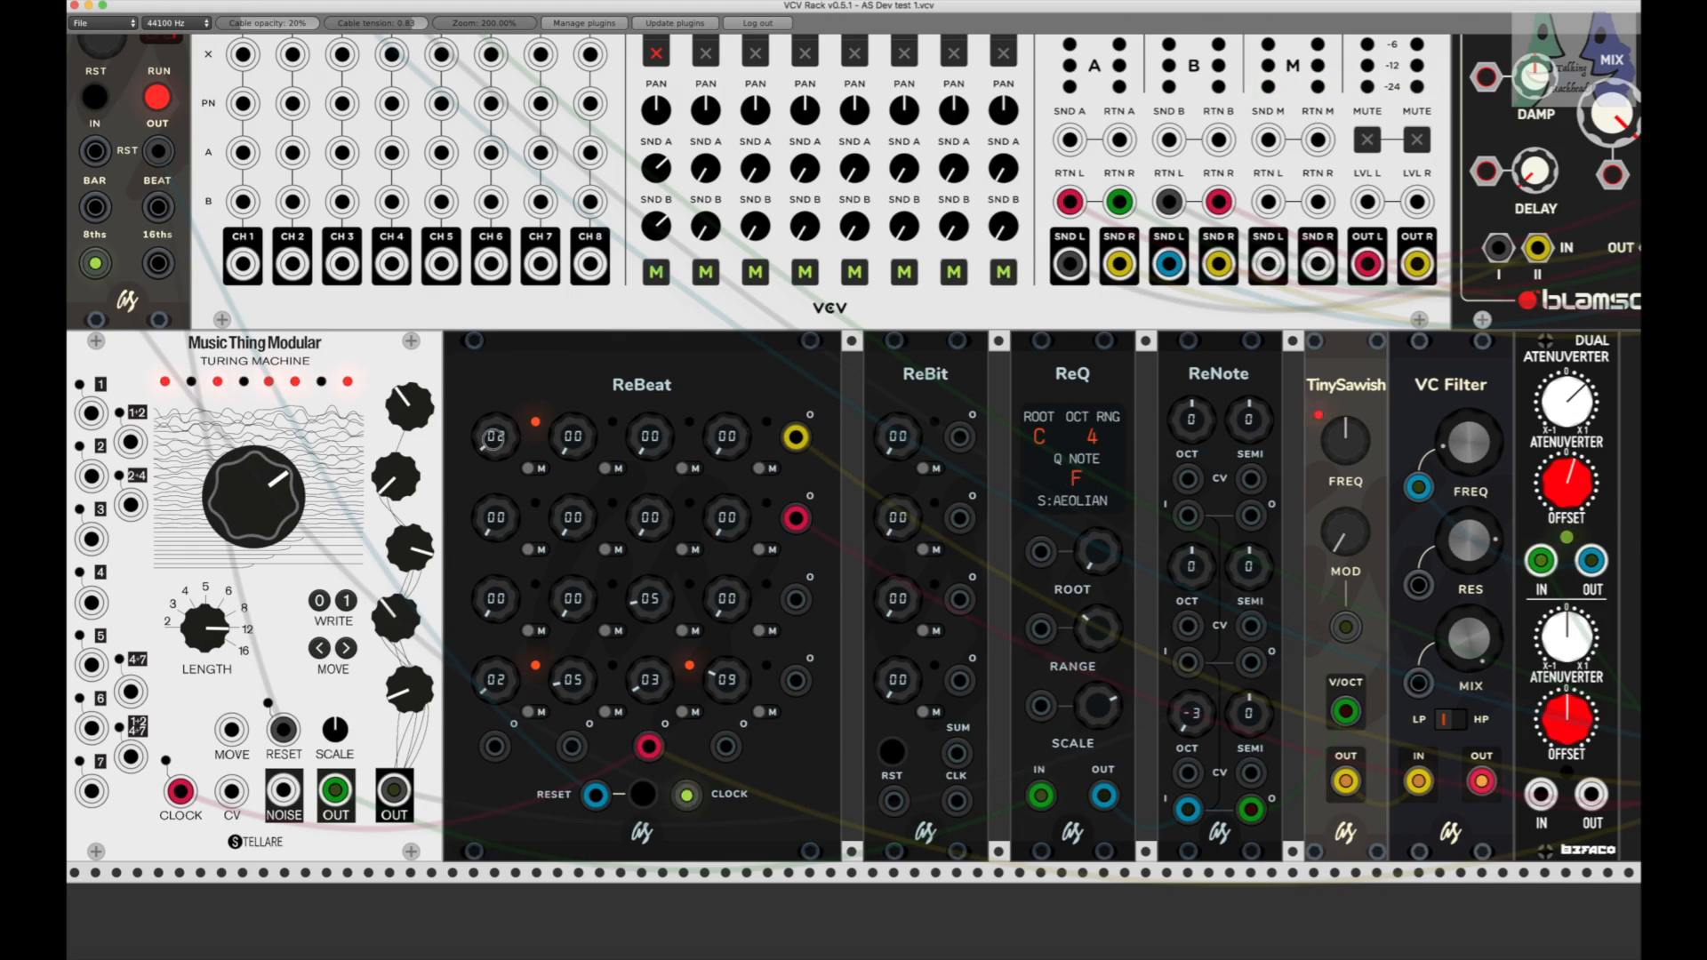
{"action": "left_click_drag", "start_coordinate": [494, 440], "coordinate": [494, 439]}
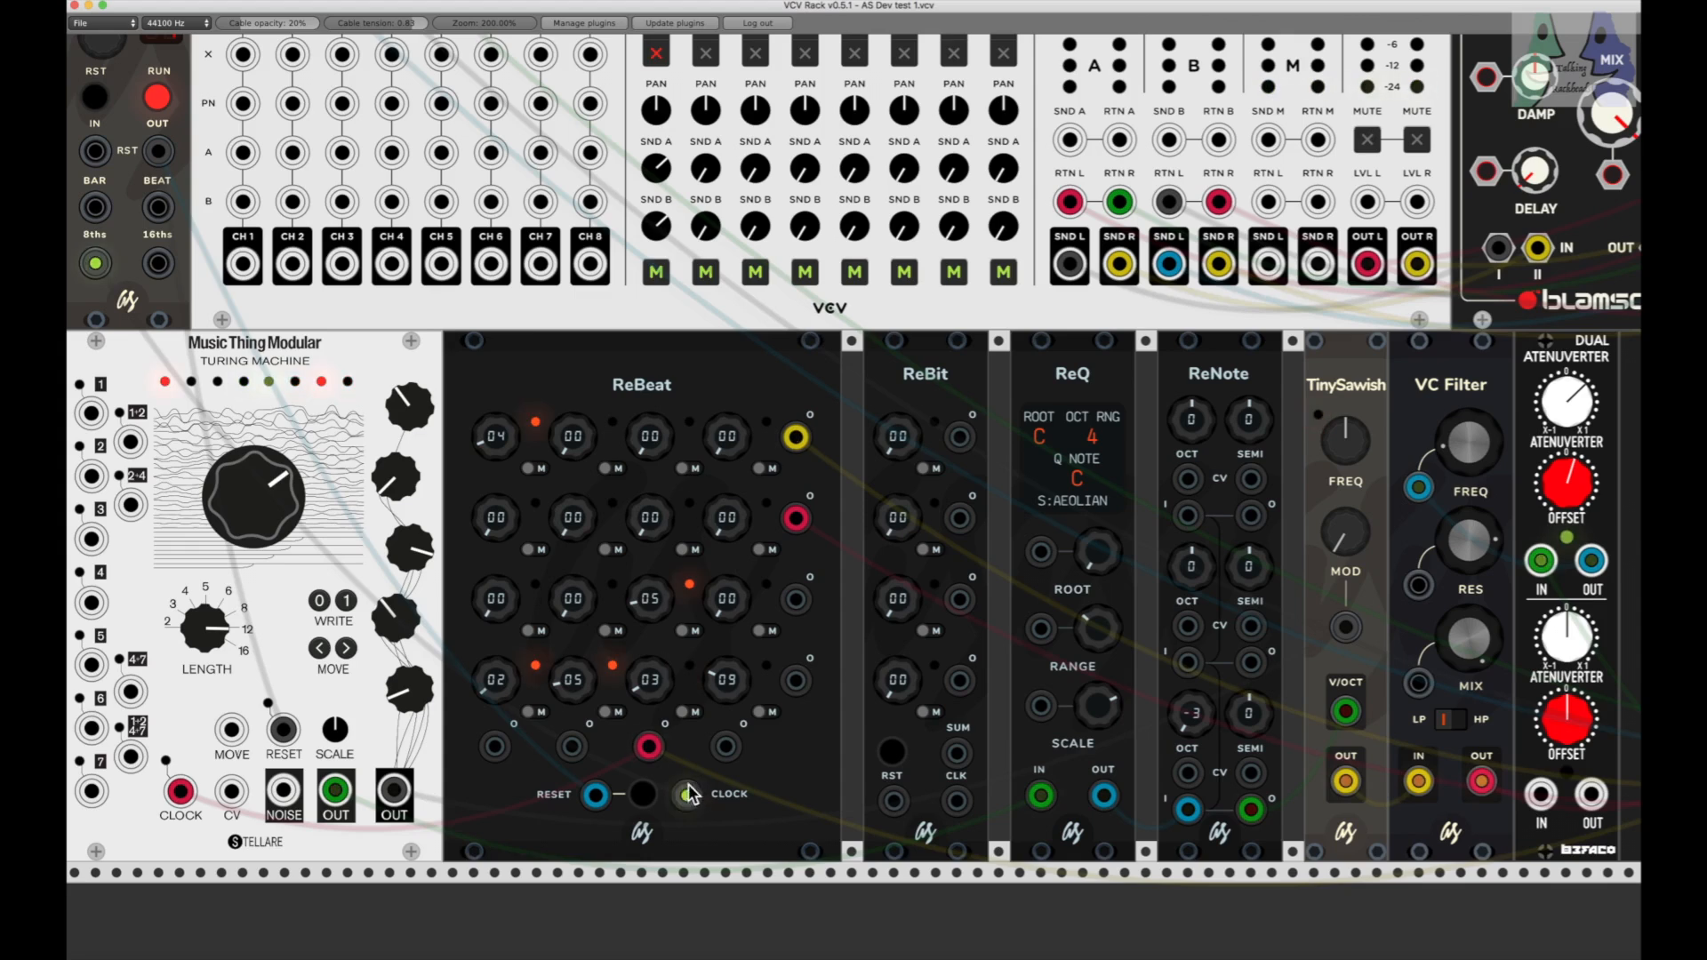
{"action": "mouse_move", "coordinate": [493, 448]}
{"action": "left_mouse_down"}
{"action": "mouse_move", "coordinate": [493, 464]}
{"action": "mouse_move", "coordinate": [496, 447]}
{"action": "left_mouse_up"}
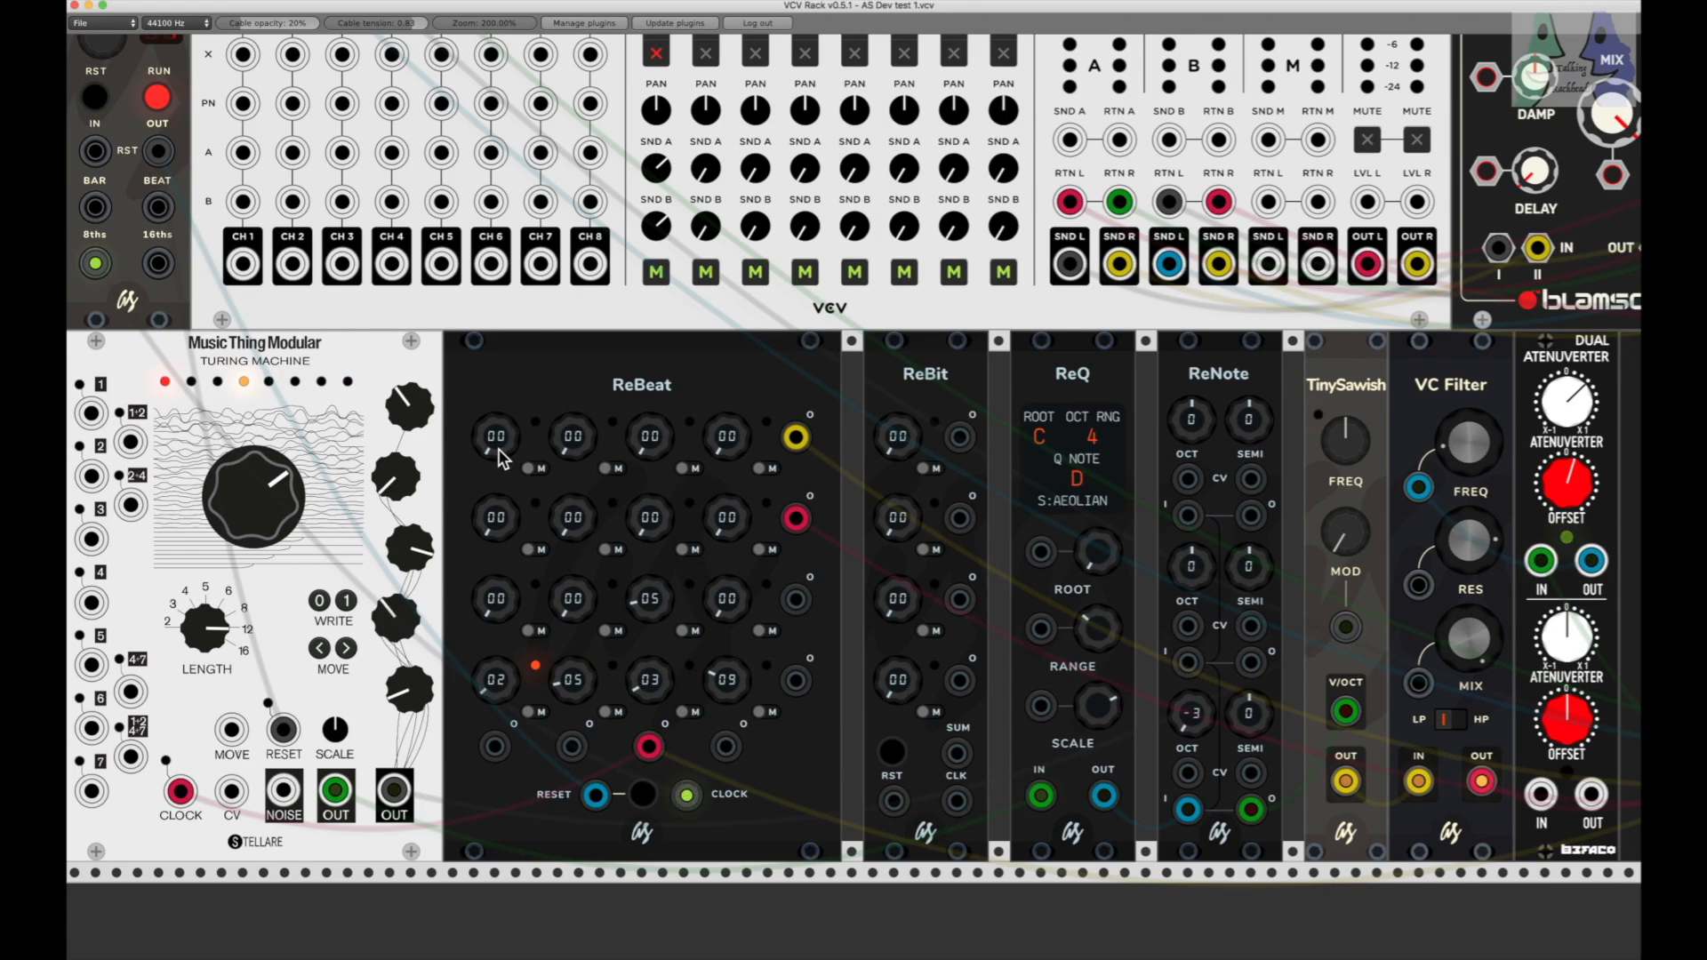
Step: Set the first knob of ReBeat's second row to 01 and the four first-row knobs to 04, 05, 03 and 07
{"action": "left_click_drag", "start_coordinate": [494, 523], "coordinate": [495, 512]}
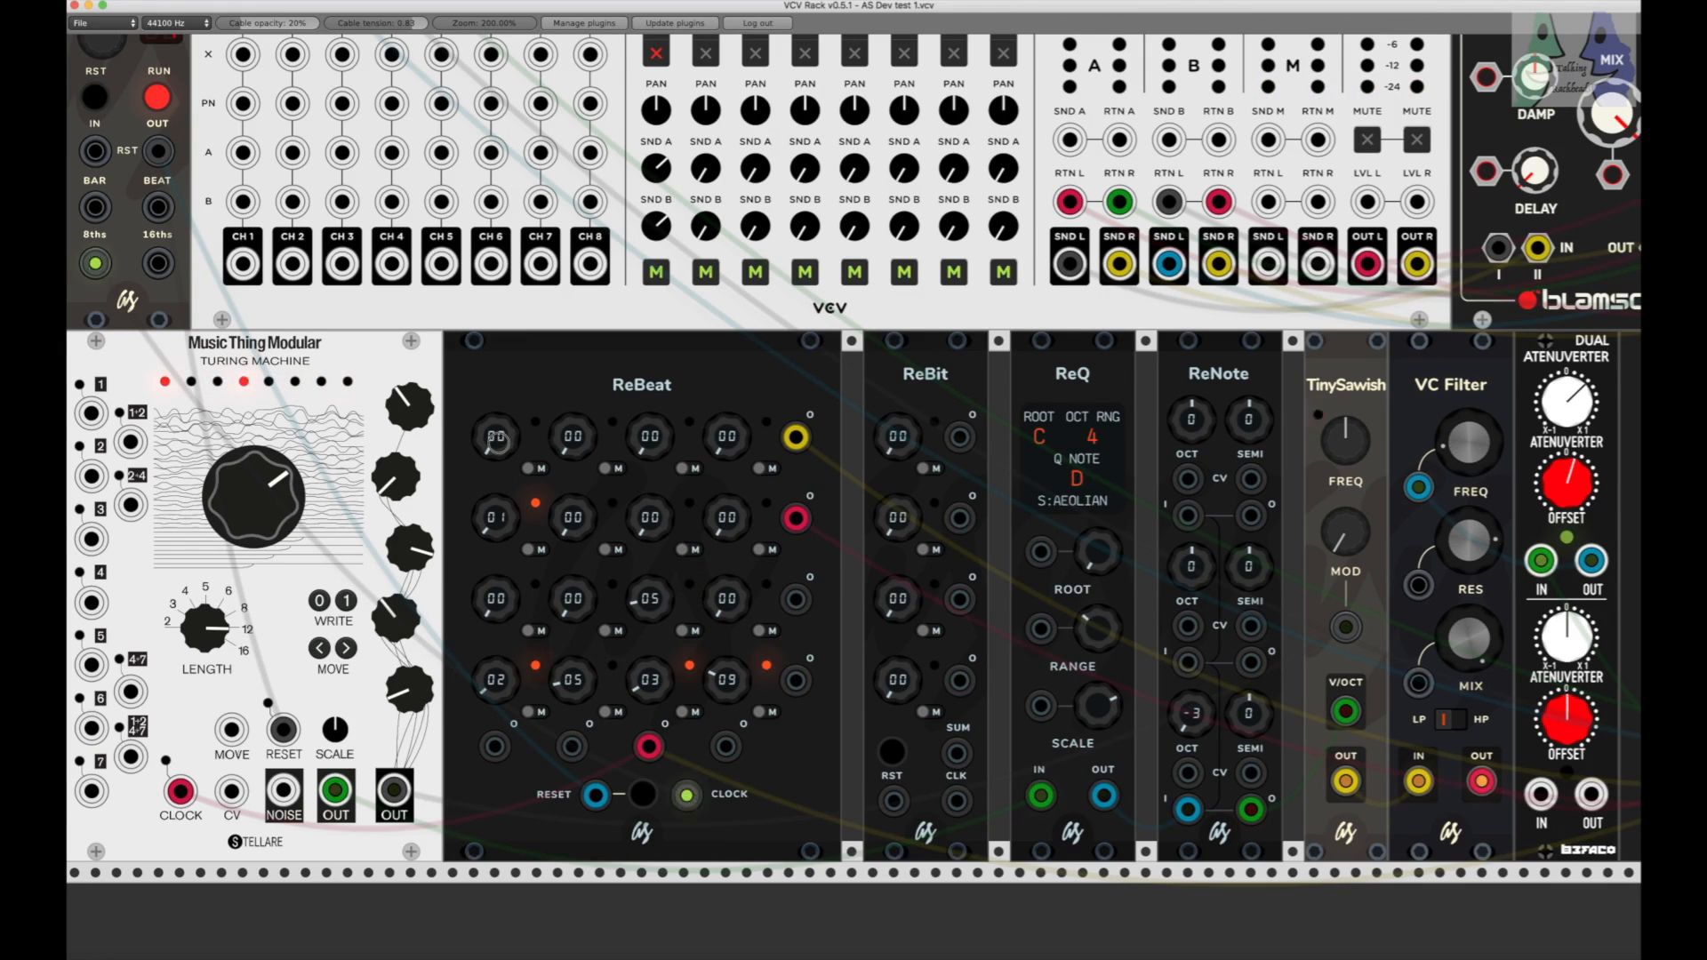
{"action": "left_click_drag", "start_coordinate": [498, 442], "coordinate": [498, 426]}
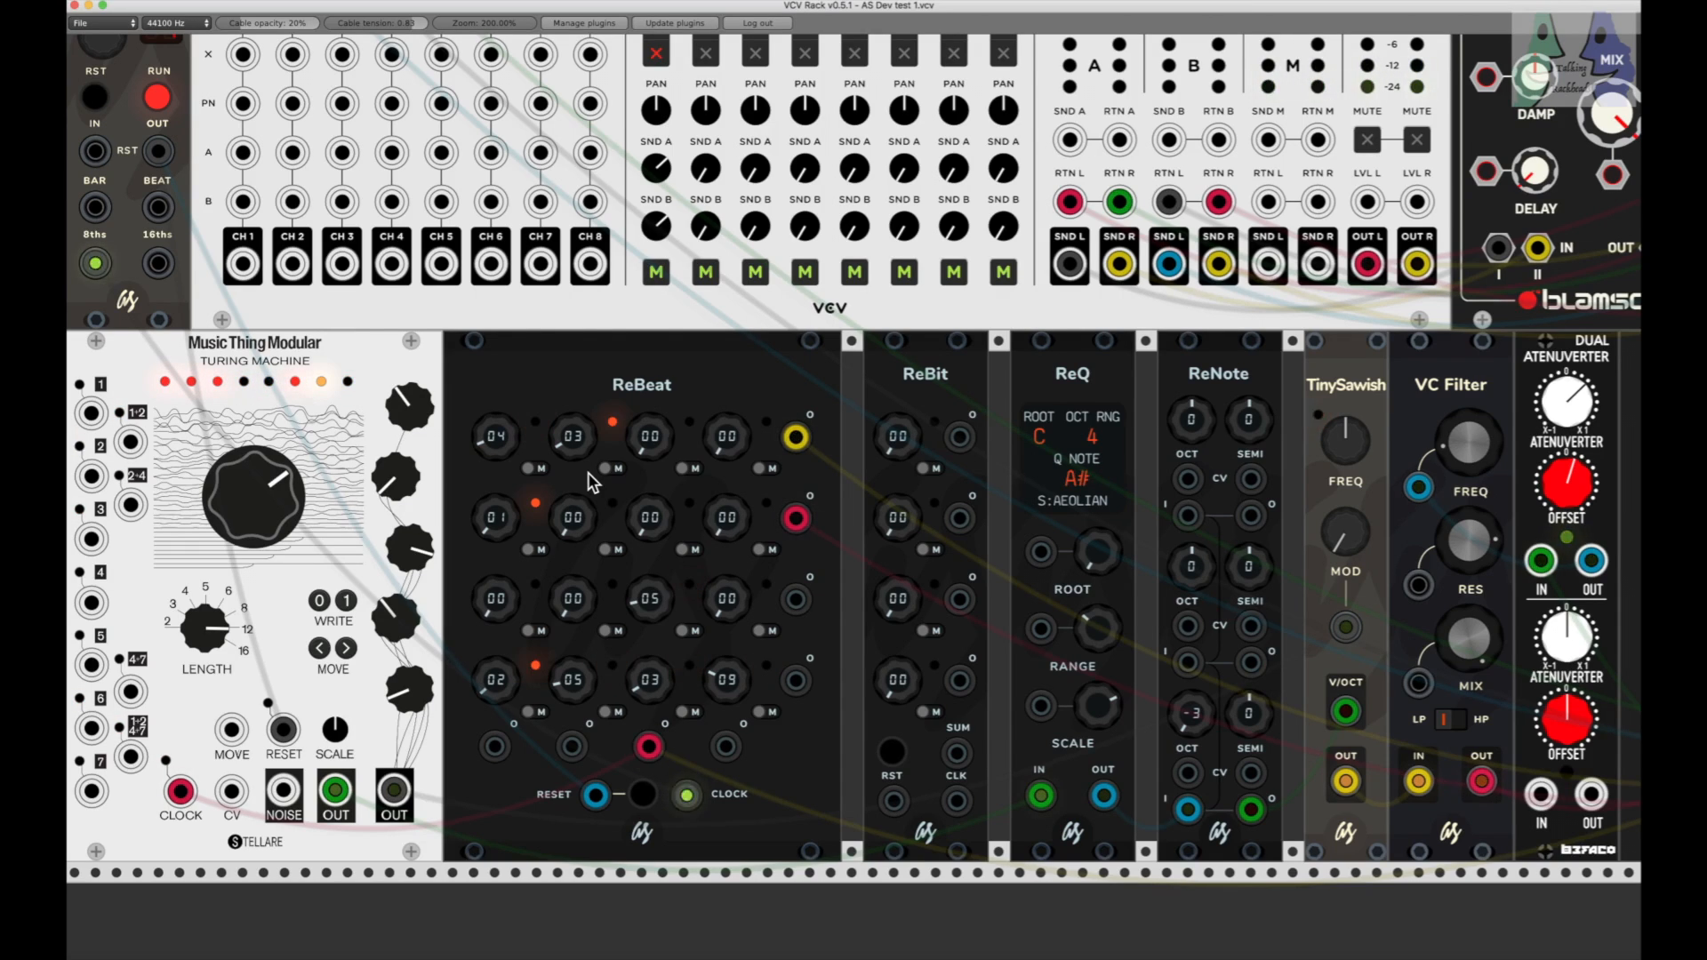
{"action": "left_click_drag", "start_coordinate": [569, 441], "coordinate": [570, 420]}
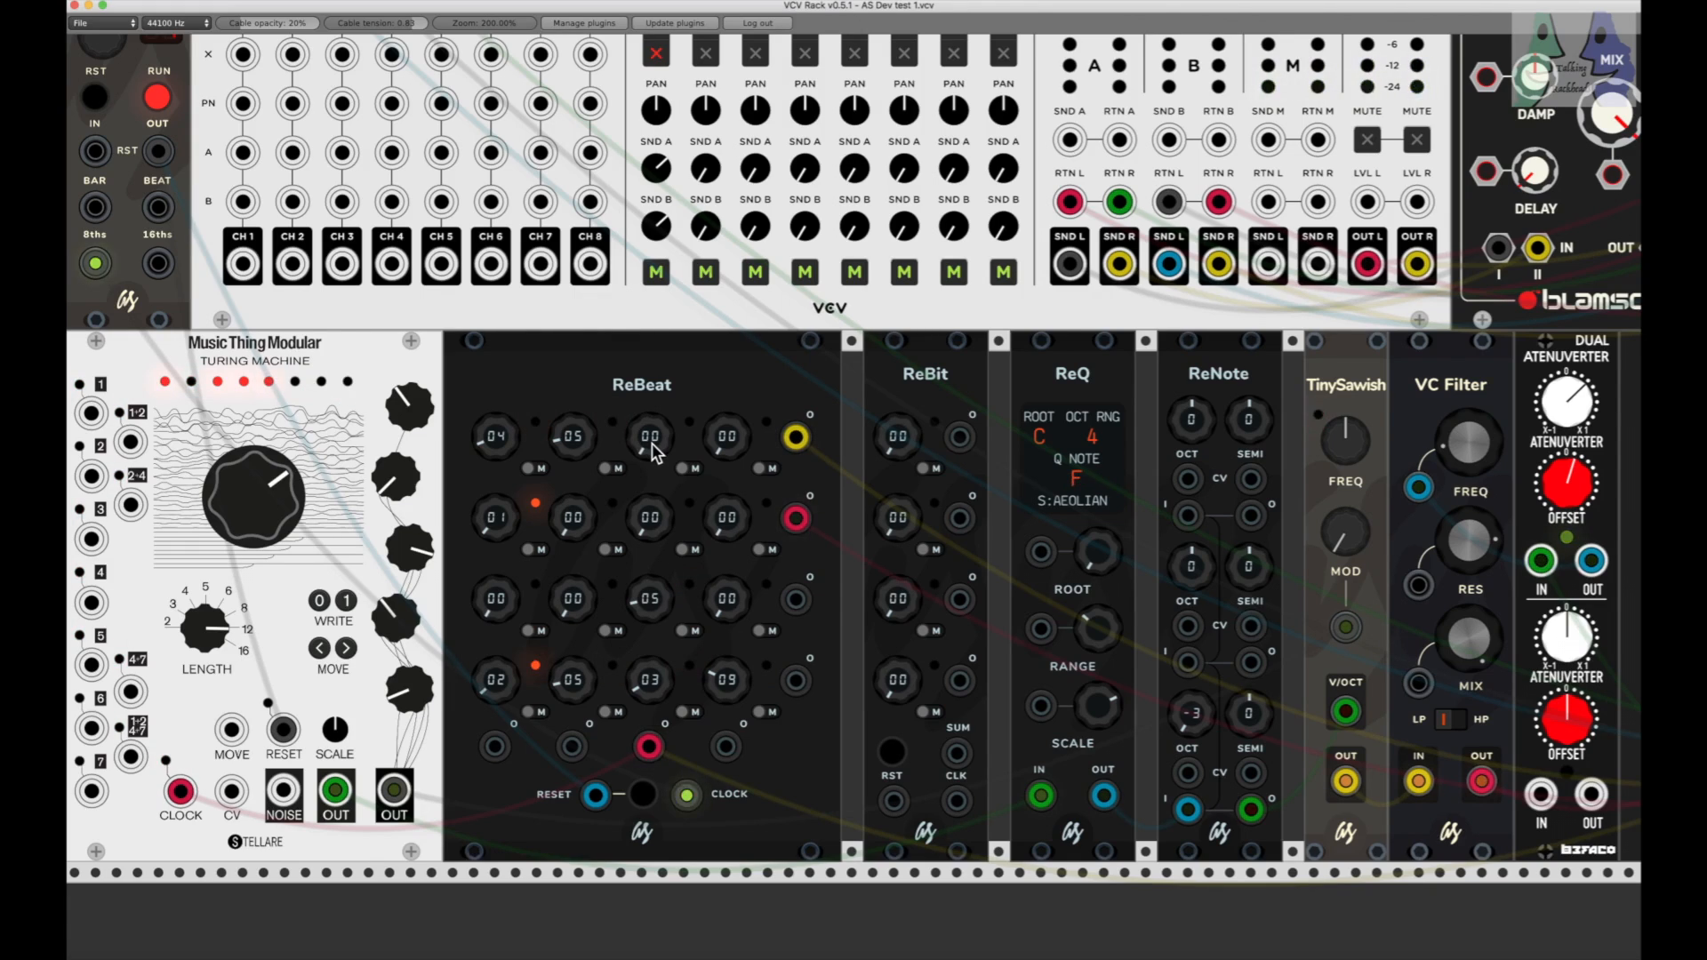
{"action": "left_click_drag", "start_coordinate": [653, 443], "coordinate": [653, 472]}
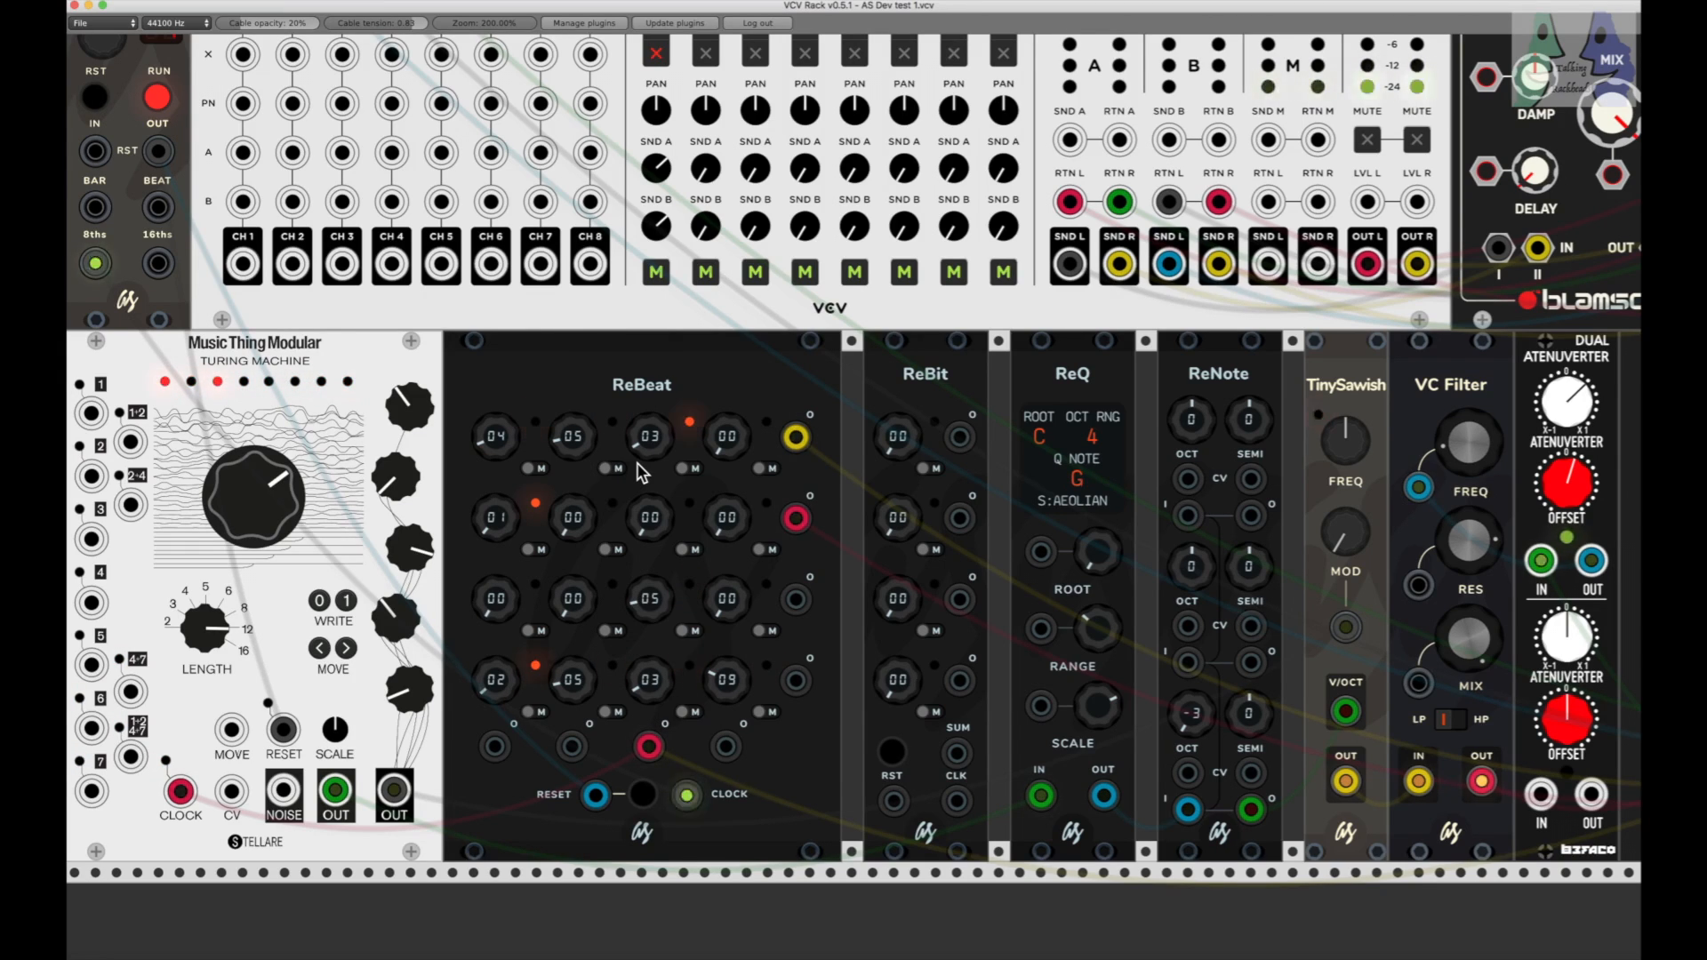
{"action": "left_click_drag", "start_coordinate": [729, 444], "coordinate": [730, 444]}
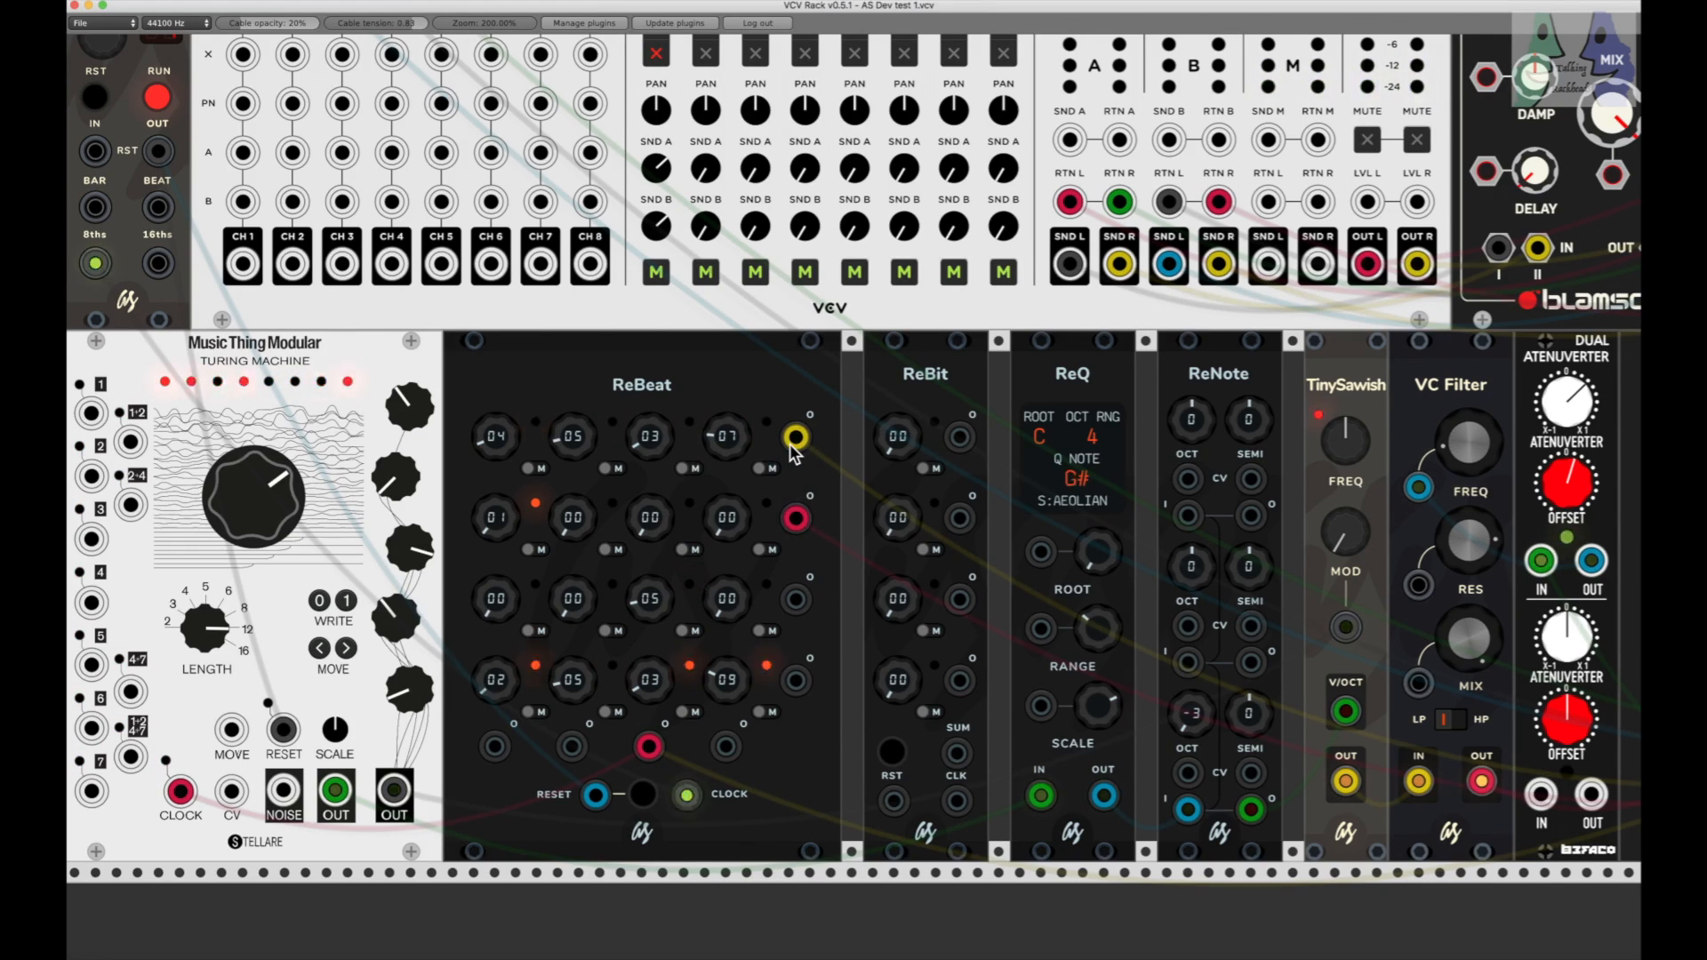
Step: Reset the second, third and fourth knobs of ReBeat's first row to 00 and set its first knob to 02
{"action": "left_click_drag", "start_coordinate": [575, 438], "coordinate": [575, 489]}
{"action": "left_click_drag", "start_coordinate": [644, 444], "coordinate": [645, 485]}
{"action": "left_click_drag", "start_coordinate": [726, 435], "coordinate": [727, 480]}
{"action": "left_click_drag", "start_coordinate": [494, 437], "coordinate": [494, 445]}
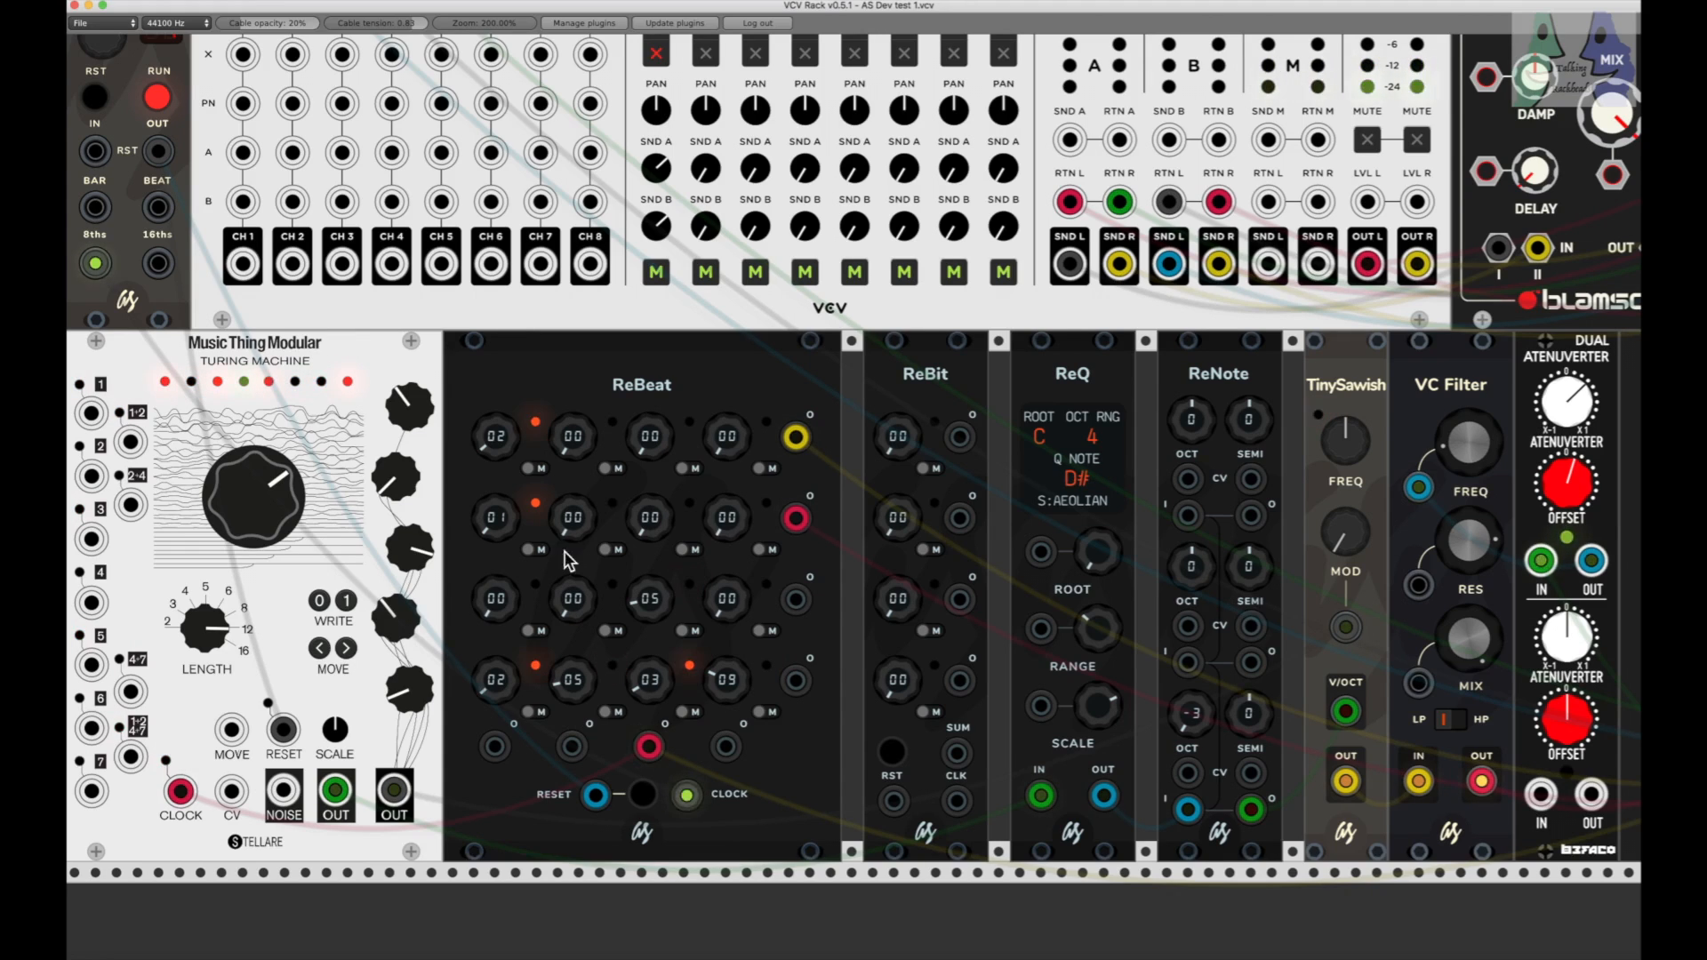
Step: Set ReBeat's second-row knobs to 02, 07, 03 and 05, briefly trying 00 on the first knob
{"action": "left_click_drag", "start_coordinate": [571, 524], "coordinate": [492, 524]}
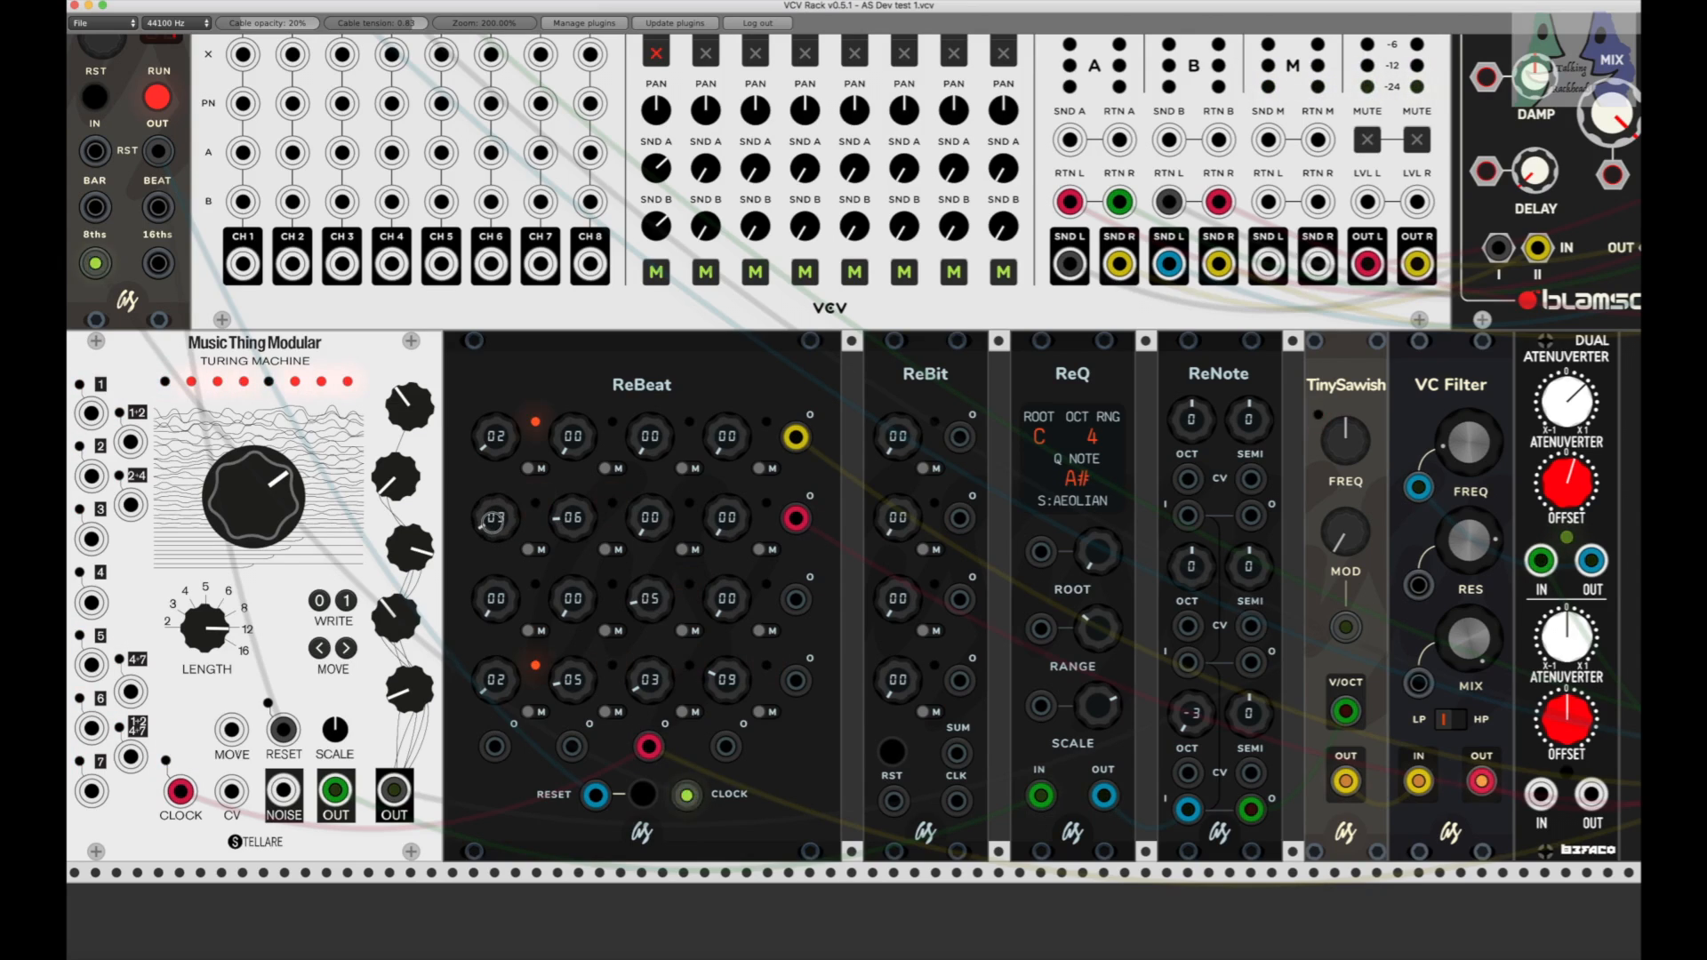
{"action": "left_click_drag", "start_coordinate": [646, 527], "coordinate": [725, 518]}
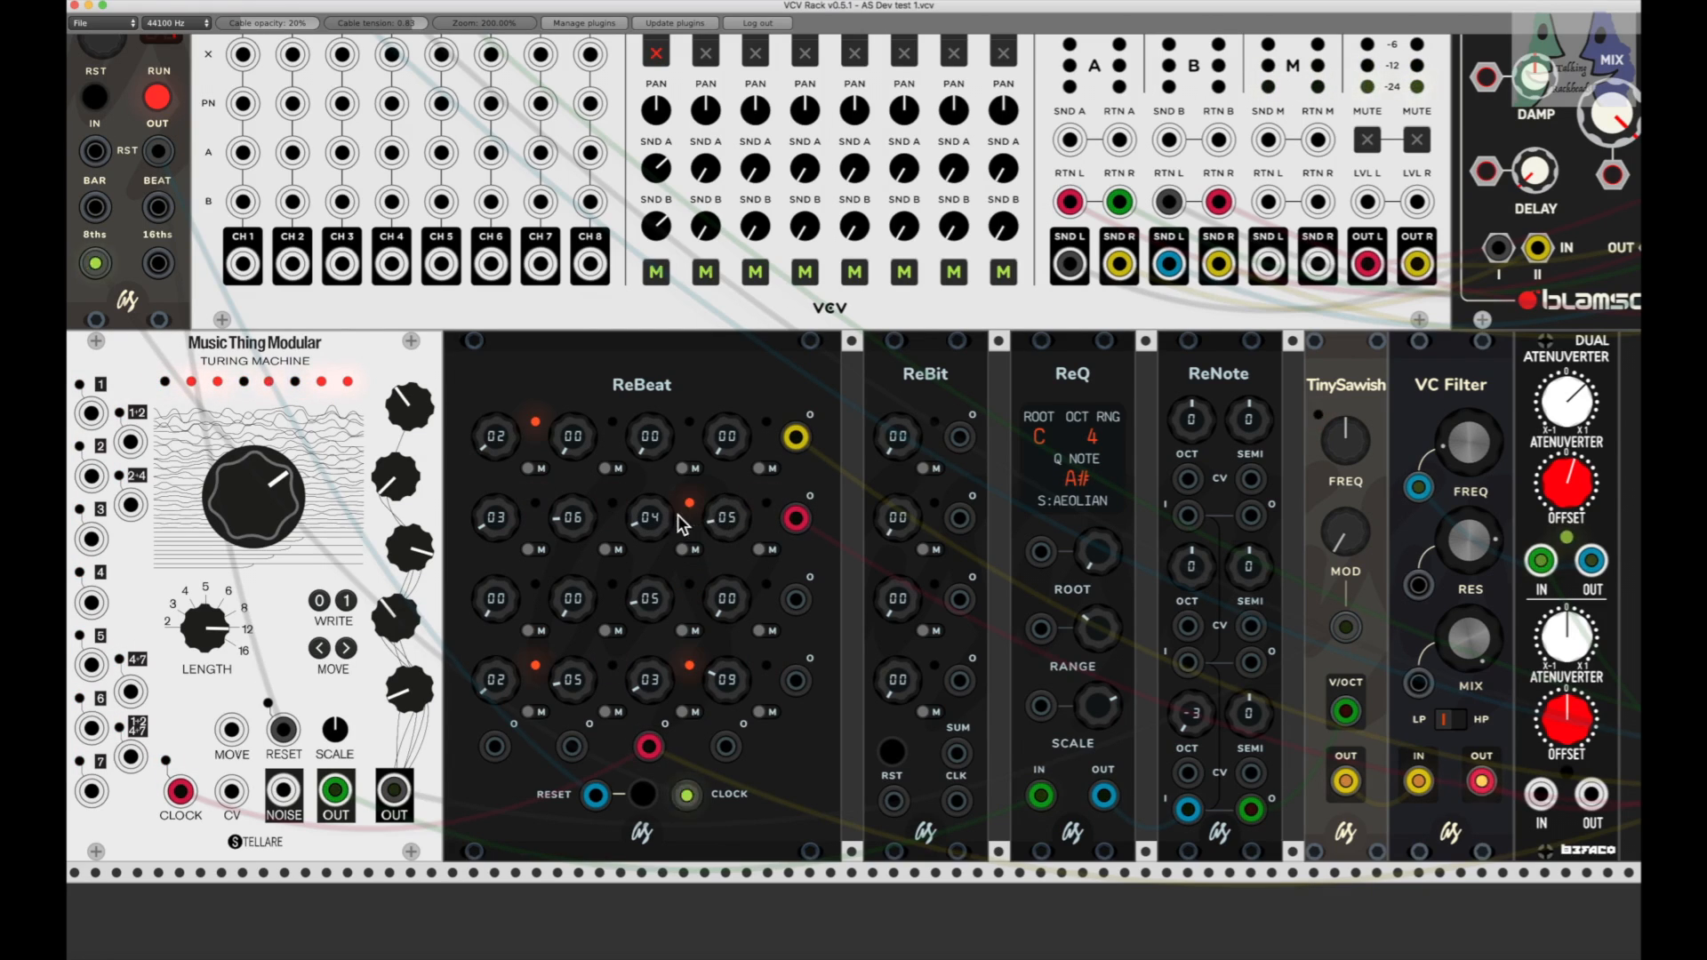
{"action": "left_click_drag", "start_coordinate": [575, 517], "coordinate": [497, 526]}
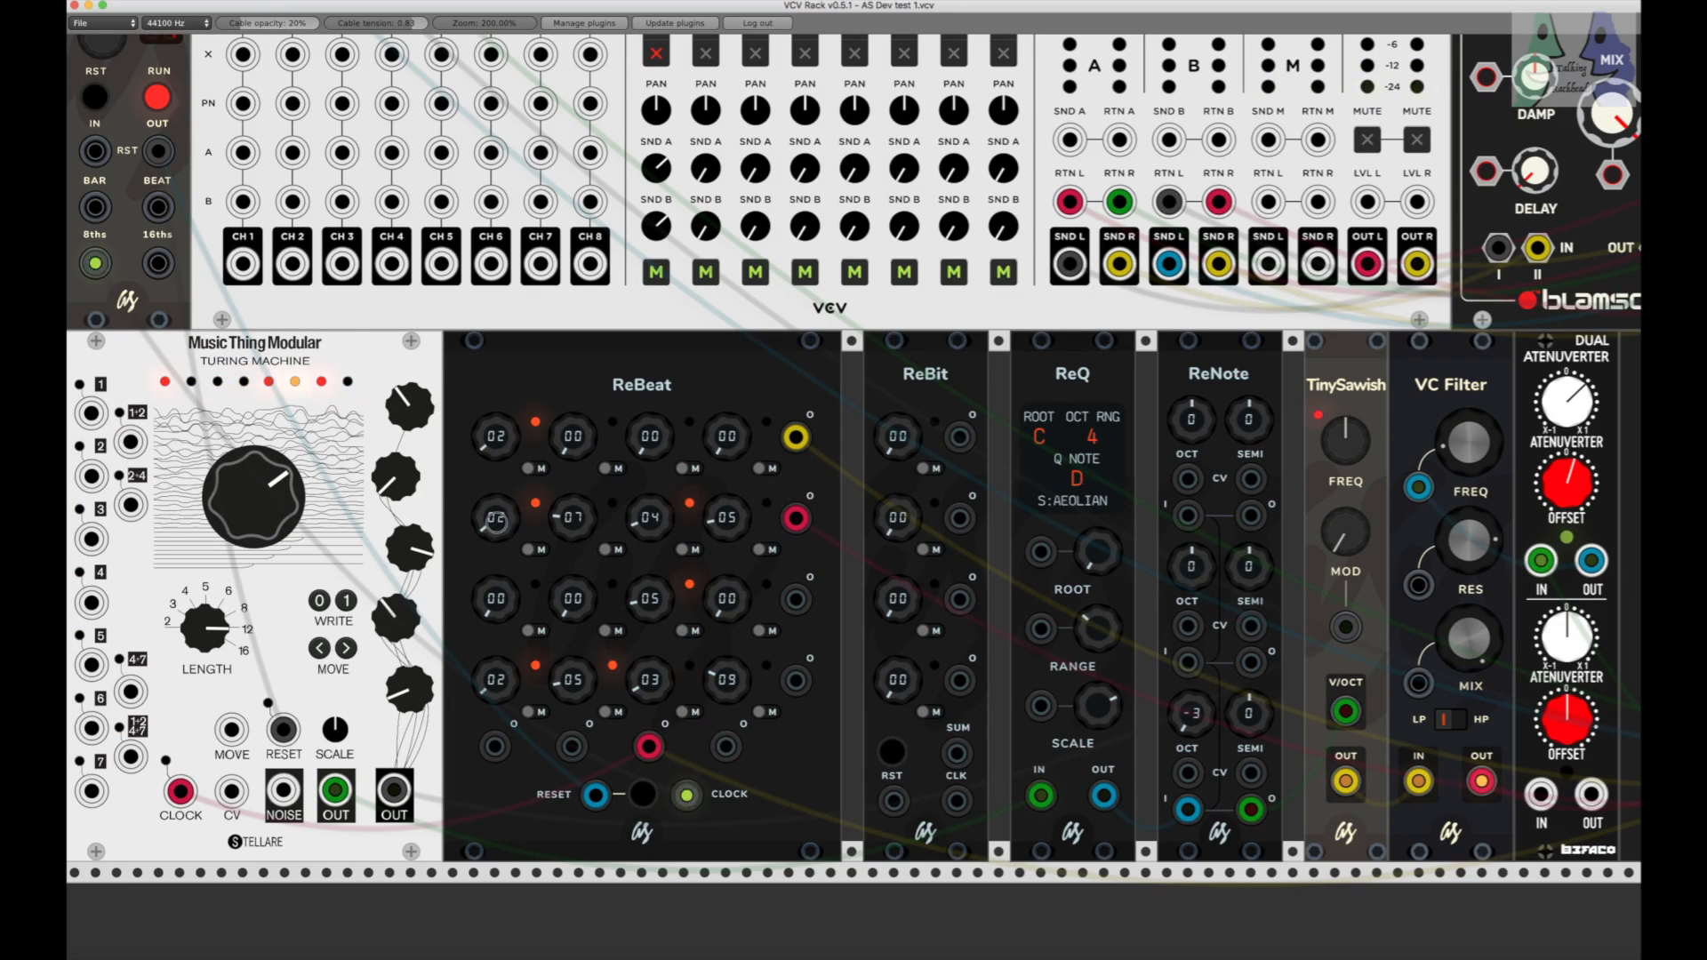
{"action": "left_click_drag", "start_coordinate": [647, 521], "coordinate": [647, 523]}
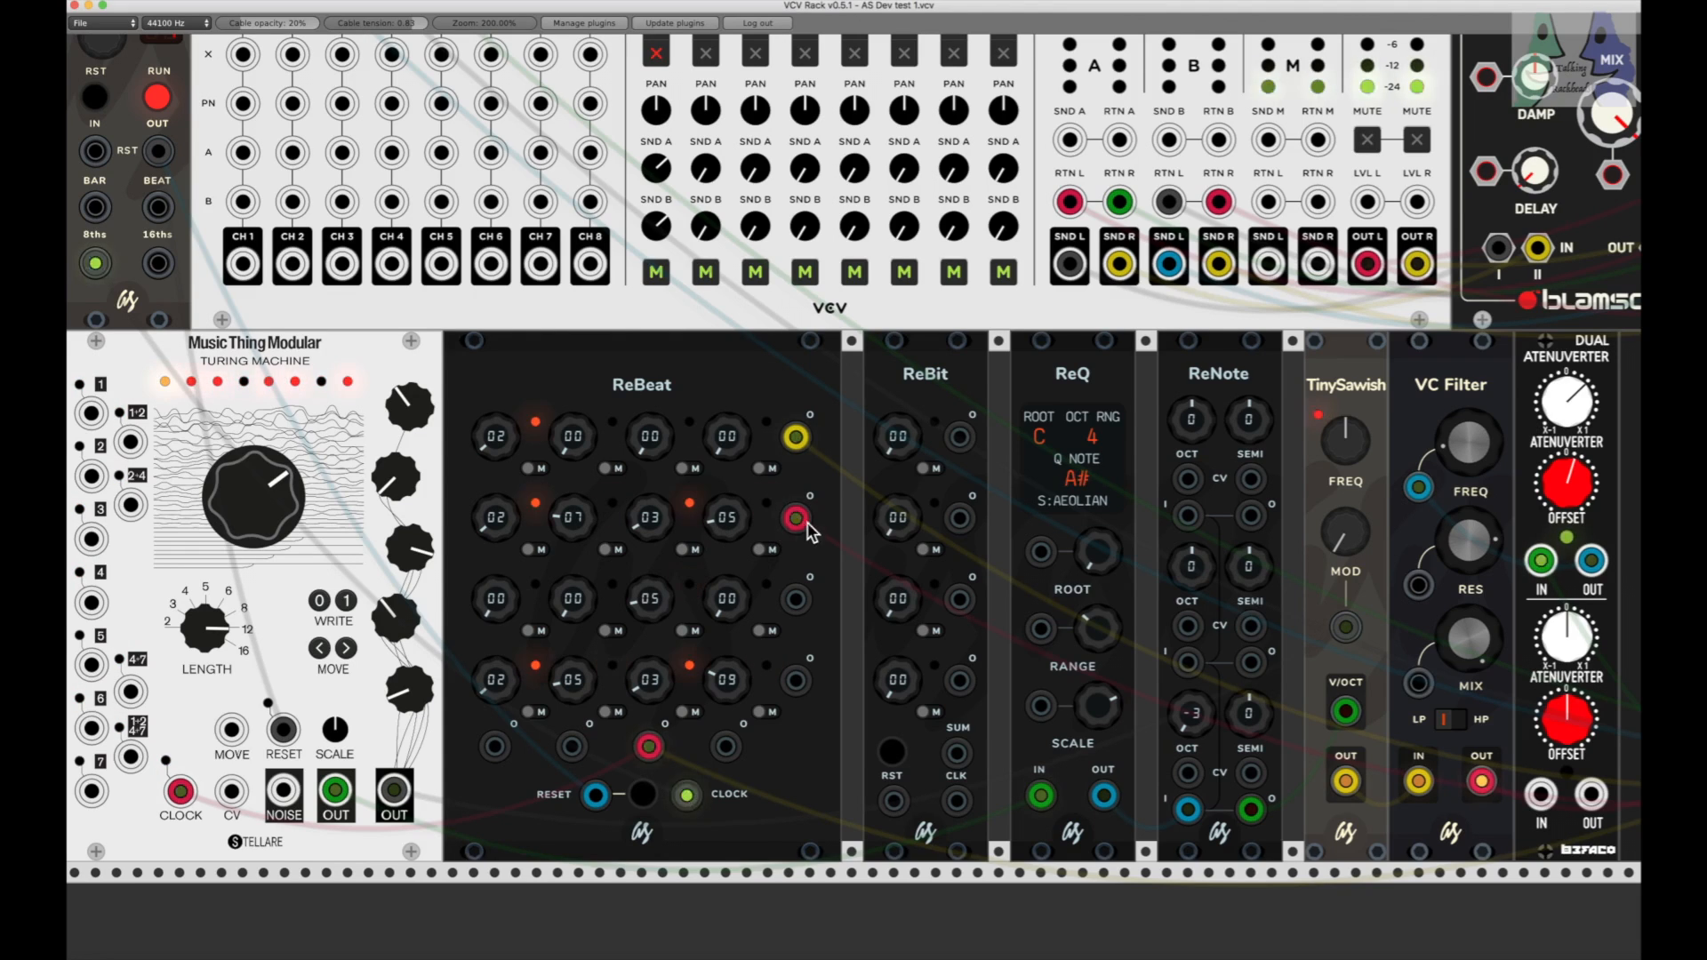
{"action": "left_click_drag", "start_coordinate": [500, 519], "coordinate": [499, 532]}
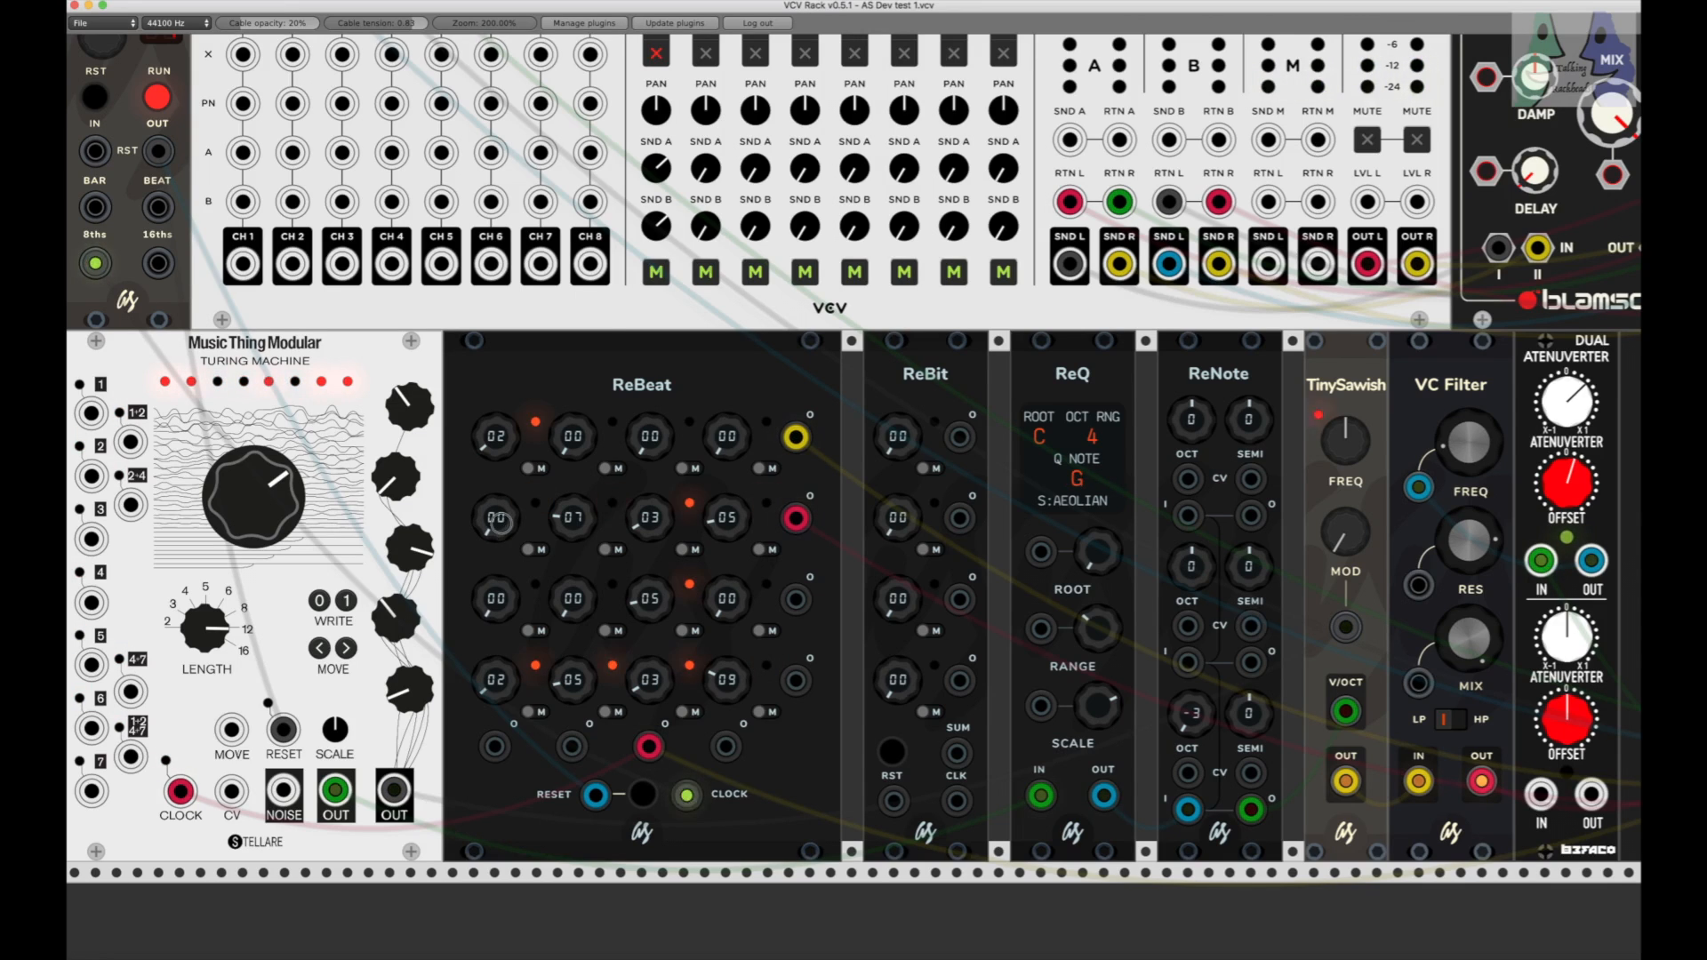
{"action": "left_click_drag", "start_coordinate": [499, 521], "coordinate": [504, 532]}
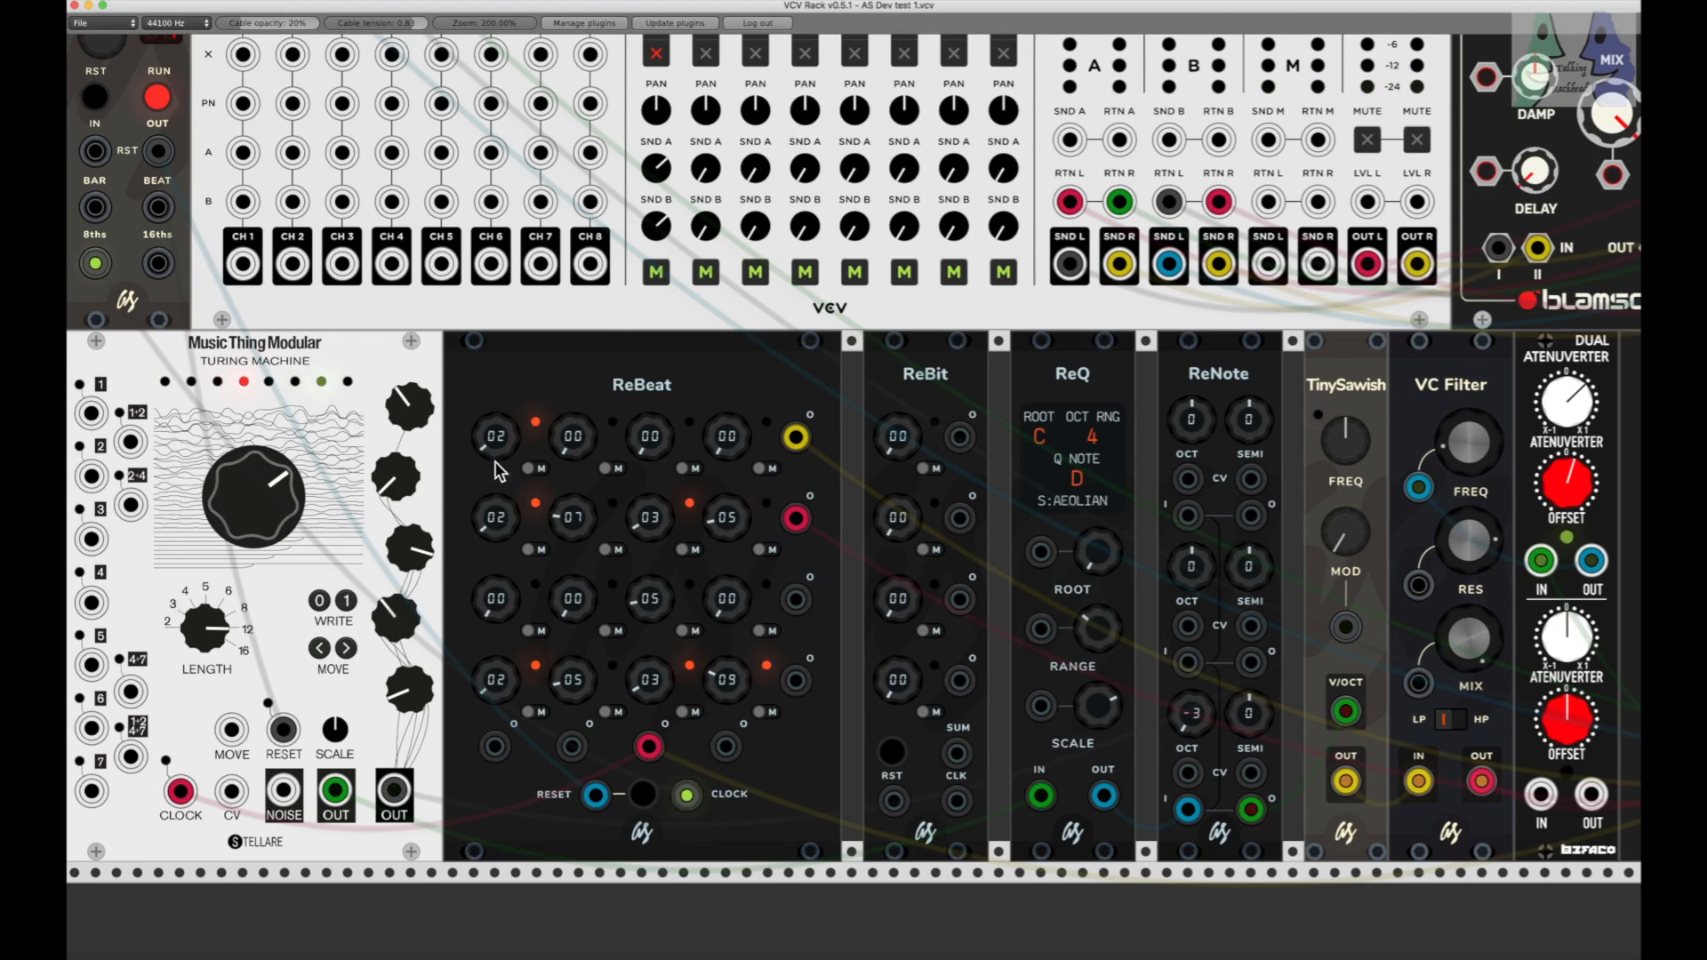
Step: Set the second and fourth knobs of ReBeat's first row to 03 and 05, and the second row's first and third knobs to 03 and 00
{"action": "left_click_drag", "start_coordinate": [574, 445], "coordinate": [574, 435]}
{"action": "left_click_drag", "start_coordinate": [726, 449], "coordinate": [724, 460]}
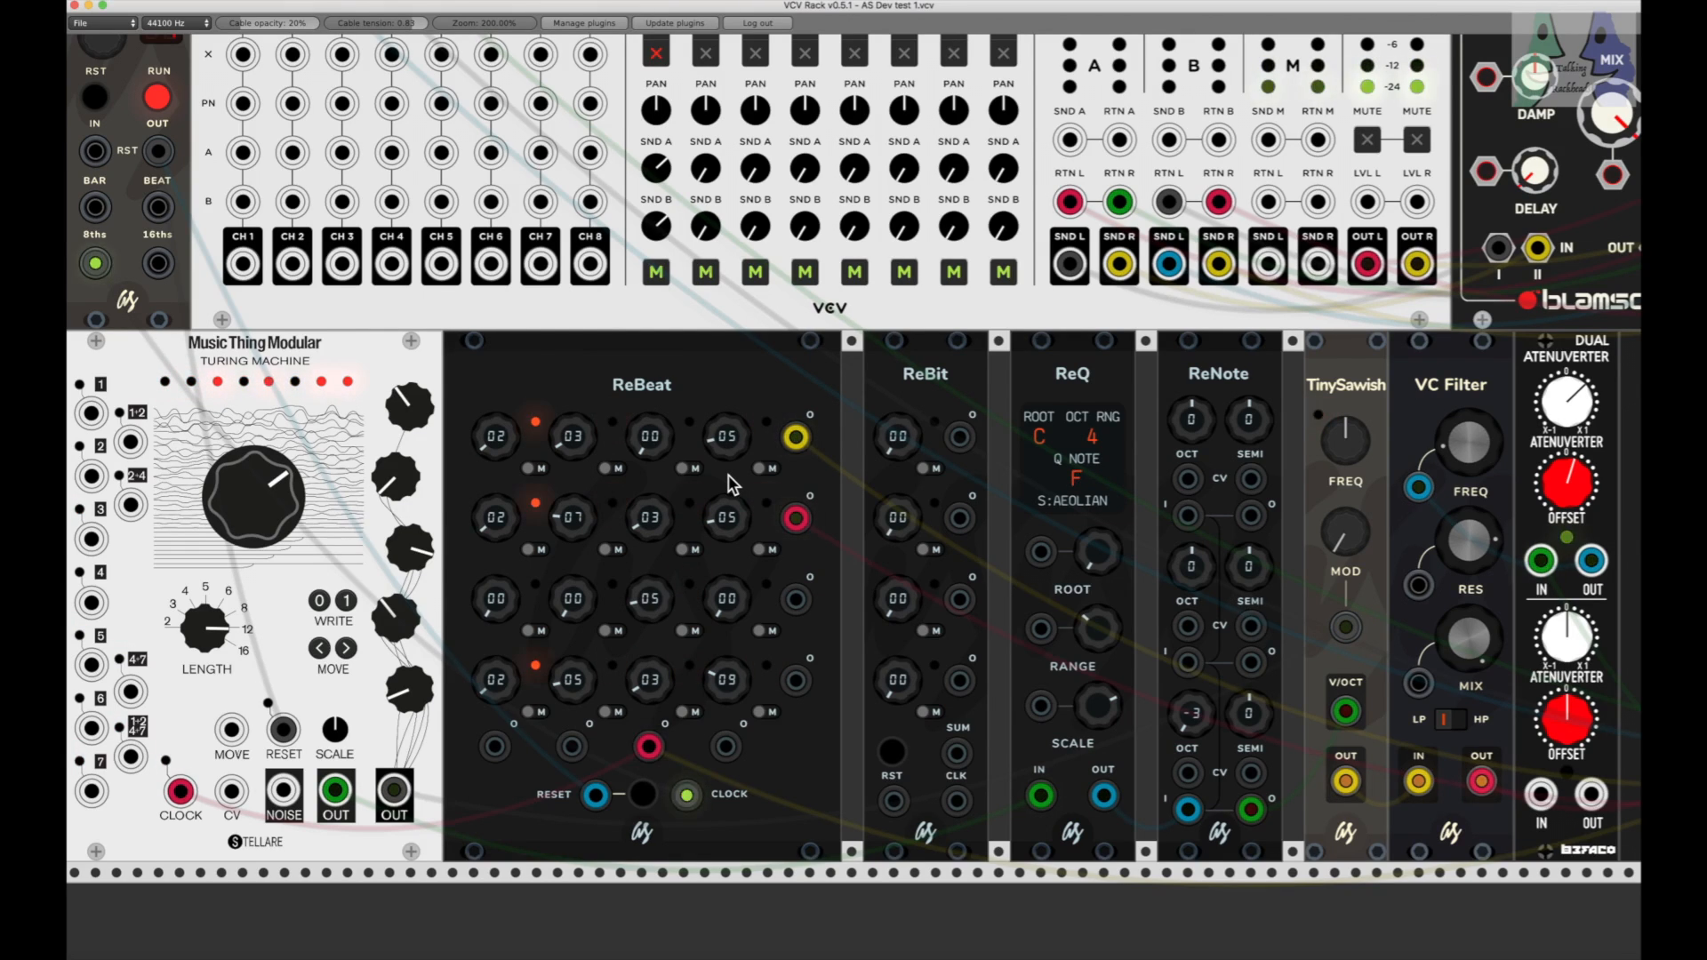
{"action": "left_click_drag", "start_coordinate": [501, 520], "coordinate": [502, 521]}
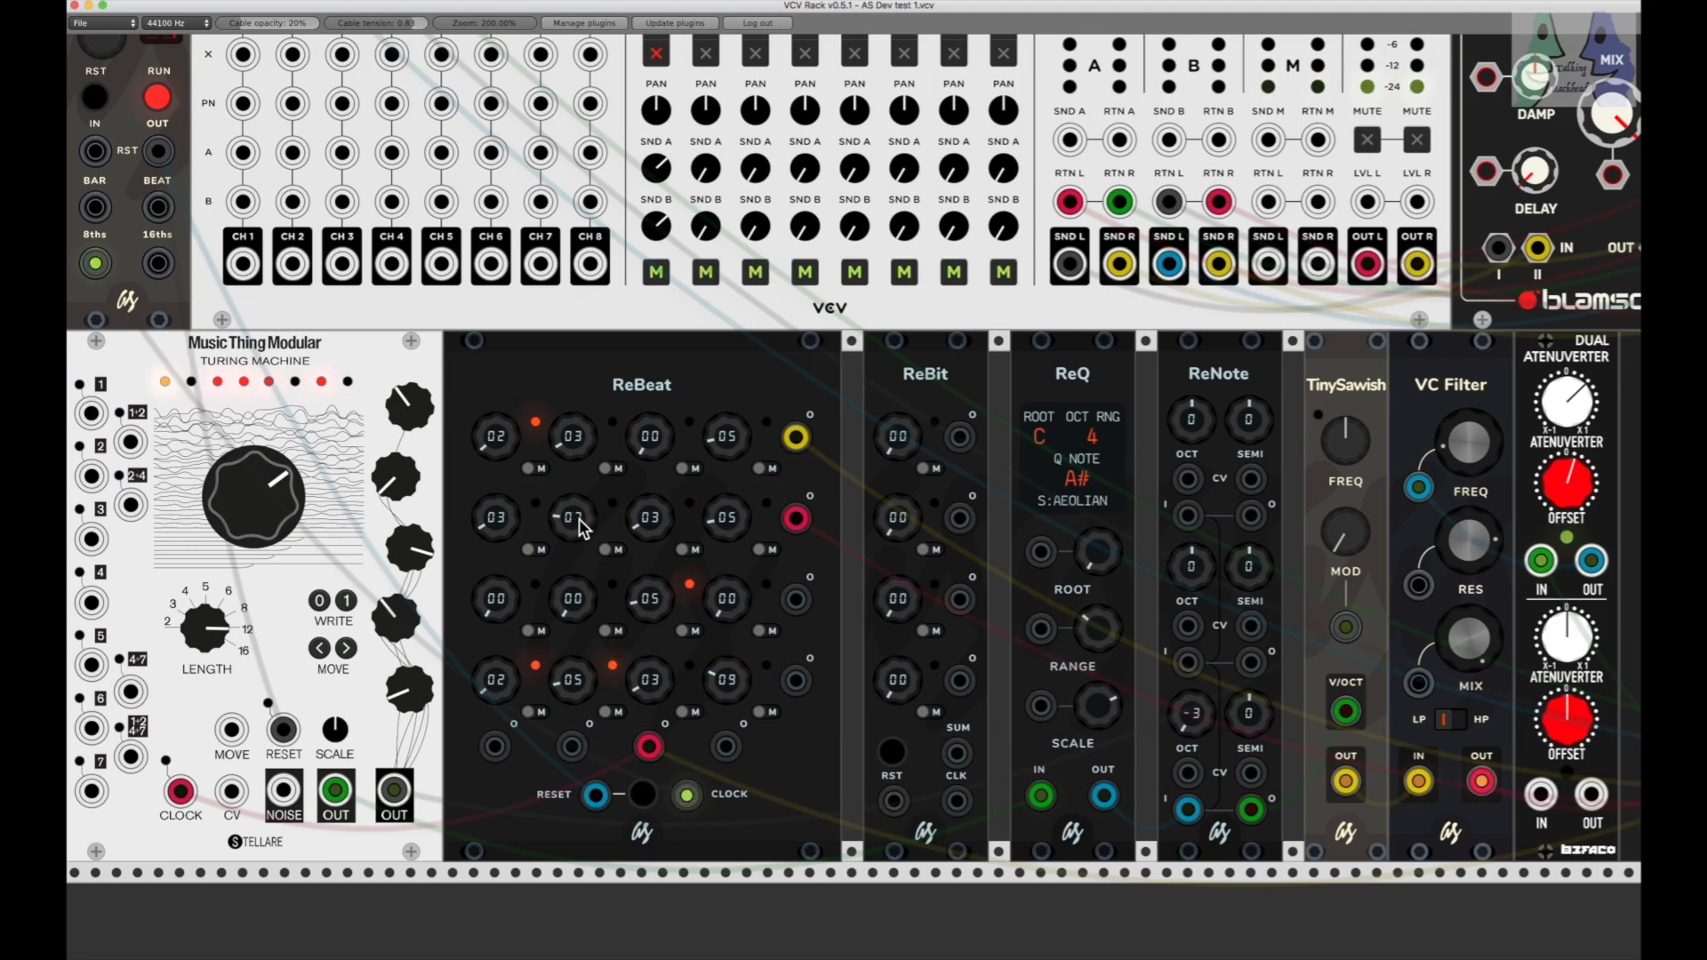
{"action": "left_click_drag", "start_coordinate": [649, 518], "coordinate": [644, 523]}
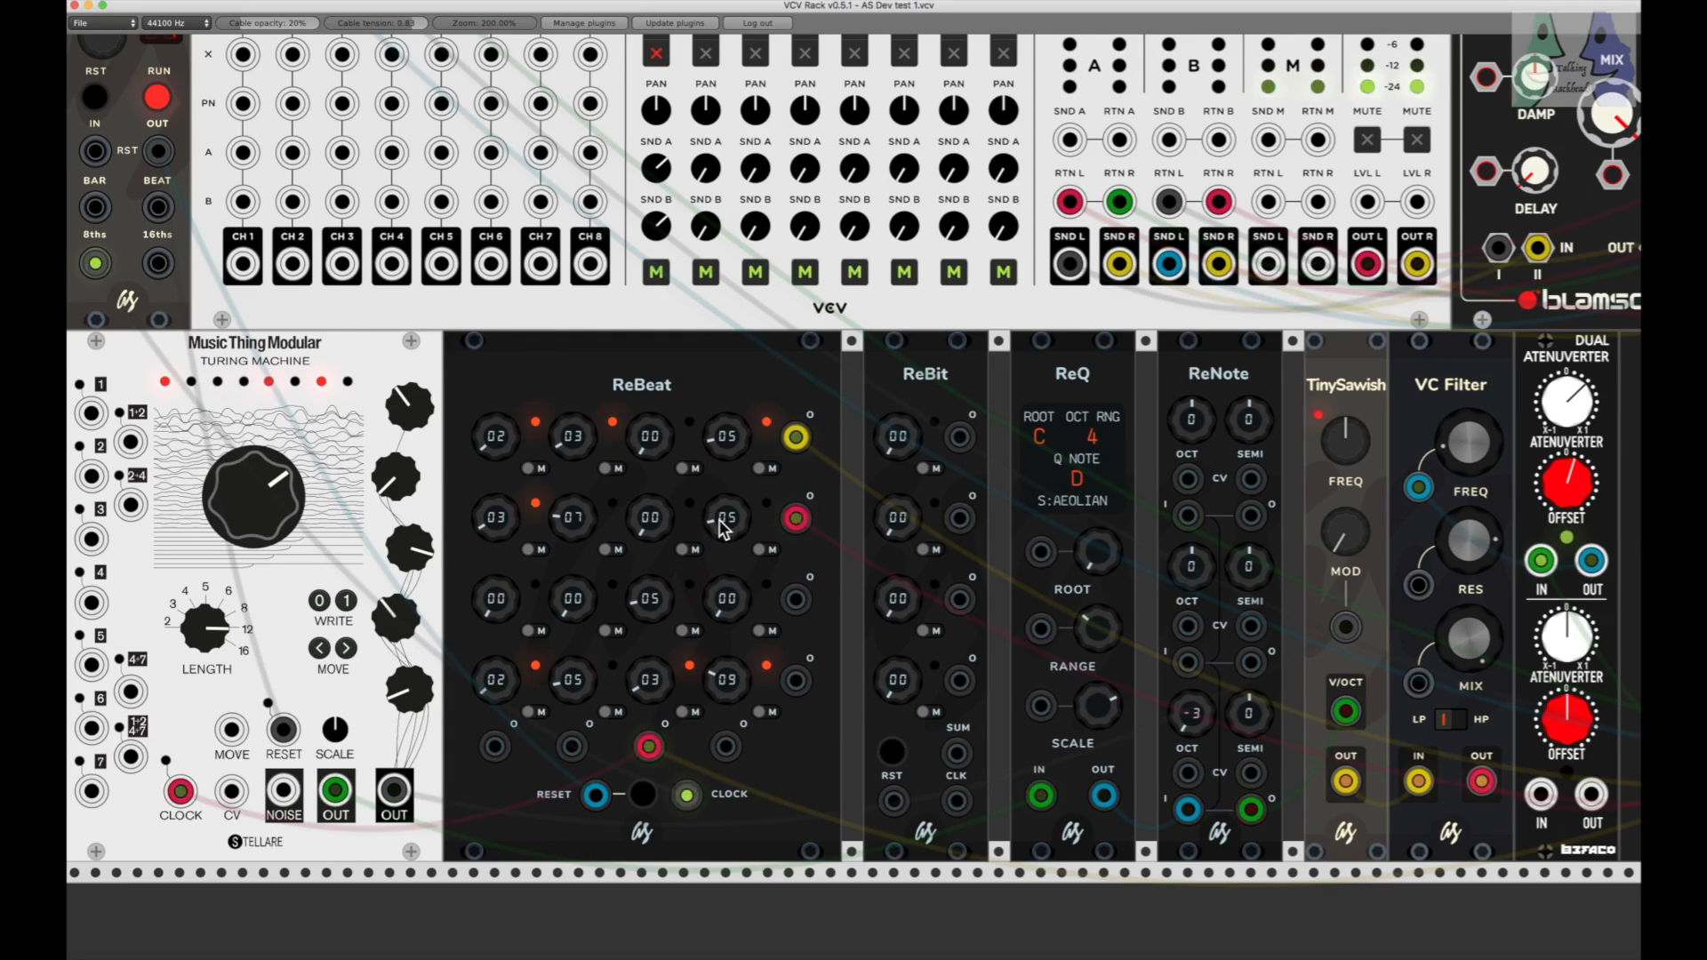
Step: Try 05 on the second knob of ReBeat's first row, and reset all knobs in the first two rows to 00
{"action": "left_click_drag", "start_coordinate": [573, 439], "coordinate": [574, 443]}
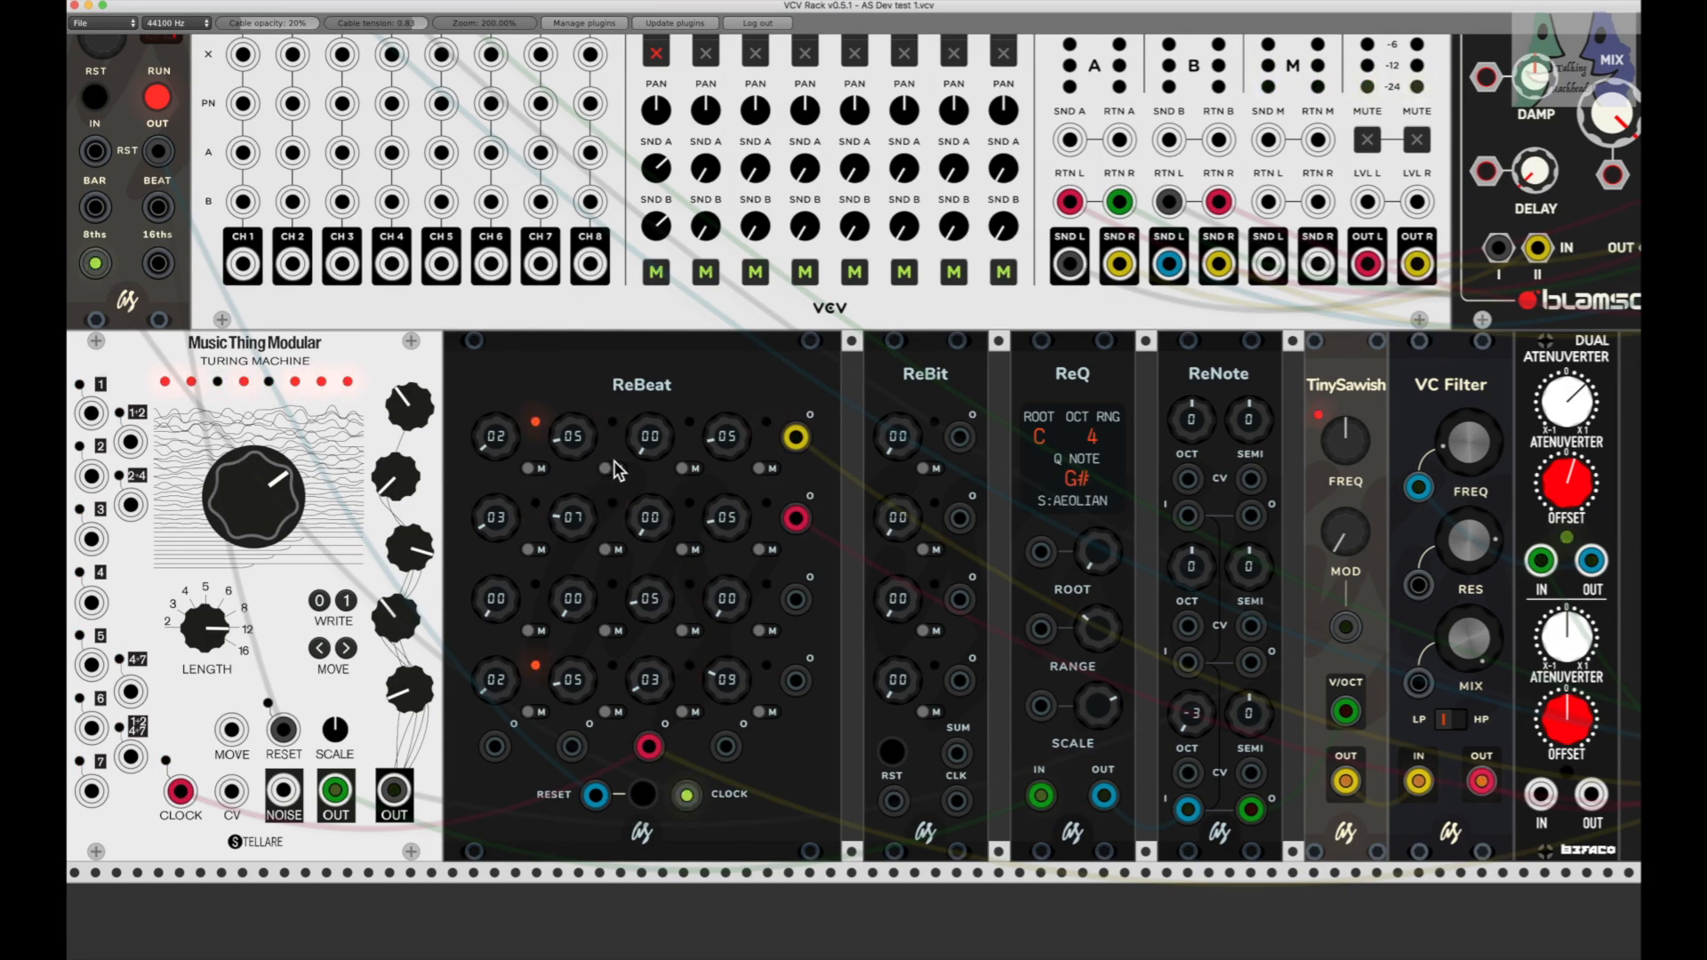
{"action": "double_click", "coordinate": [711, 445]}
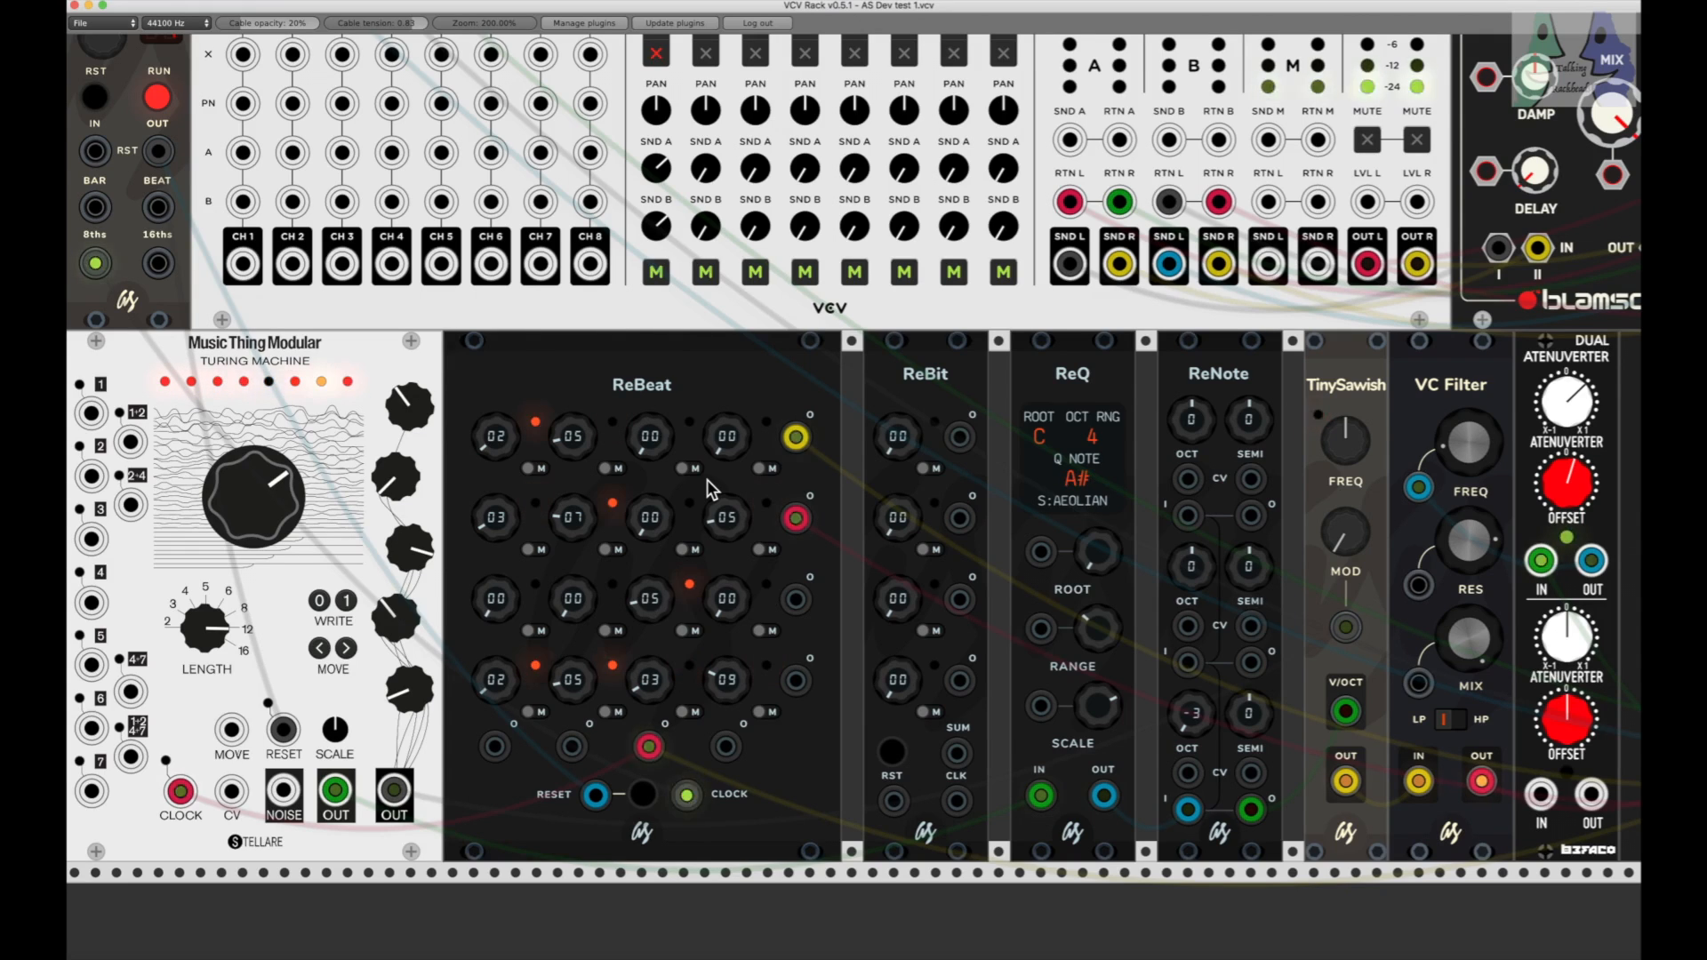
{"action": "left_click_drag", "start_coordinate": [492, 442], "coordinate": [573, 450]}
{"action": "left_click_drag", "start_coordinate": [572, 520], "coordinate": [572, 534]}
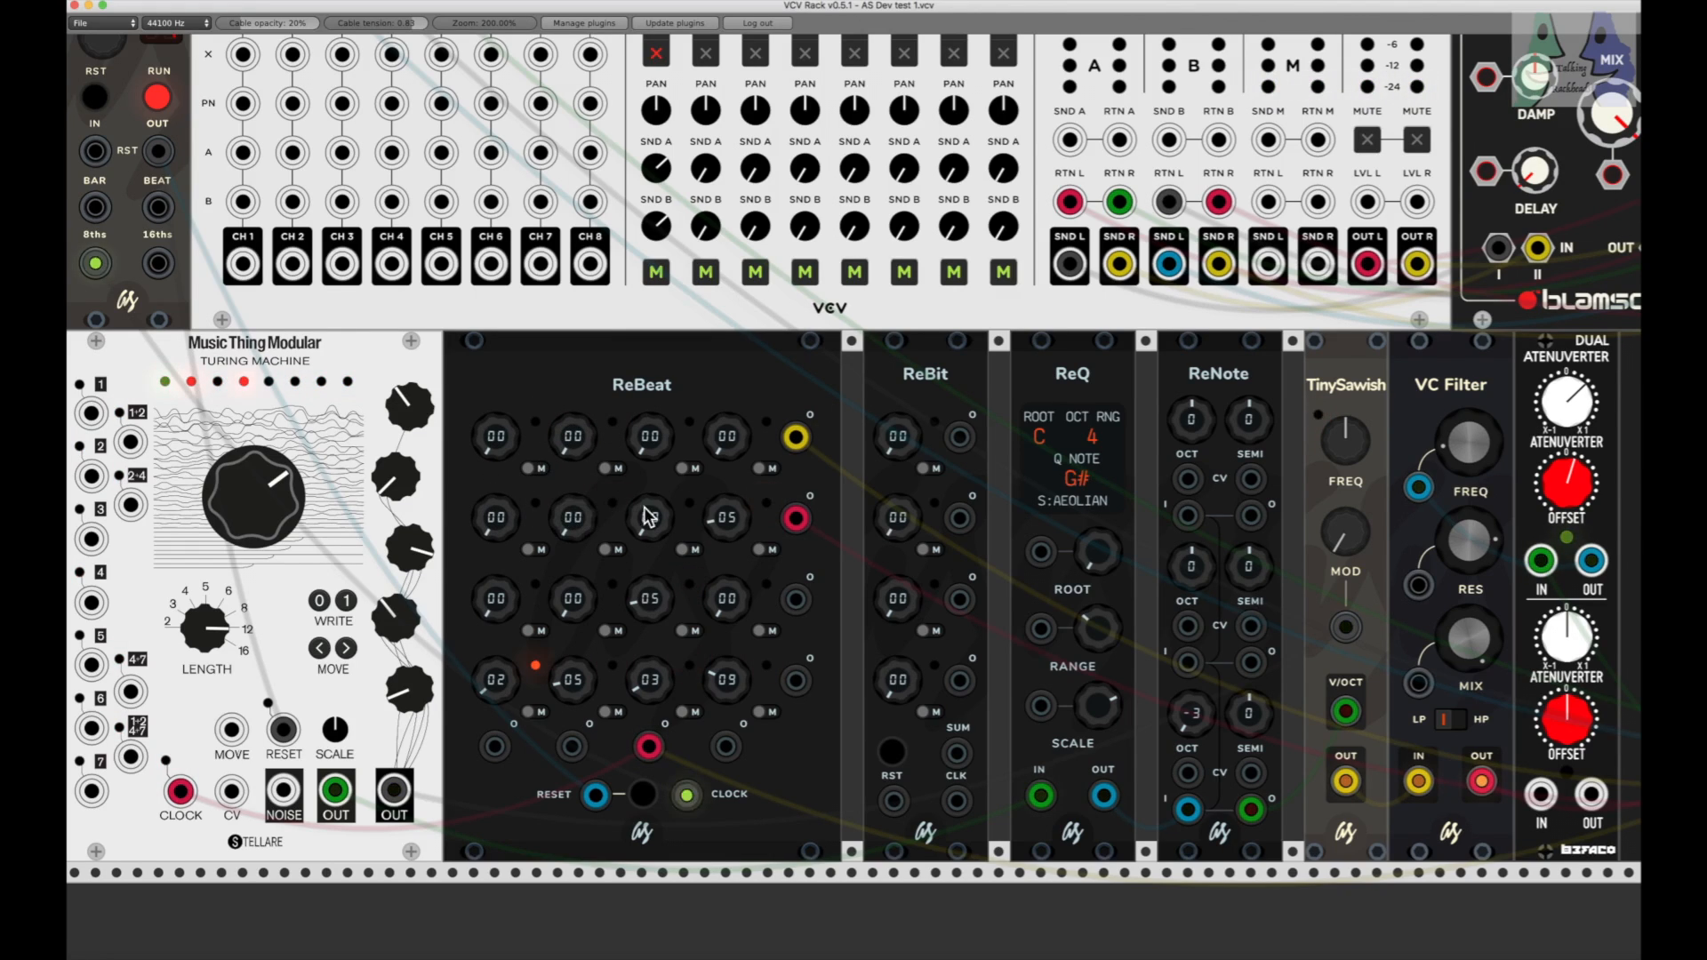
{"action": "left_click_drag", "start_coordinate": [722, 517], "coordinate": [719, 523]}
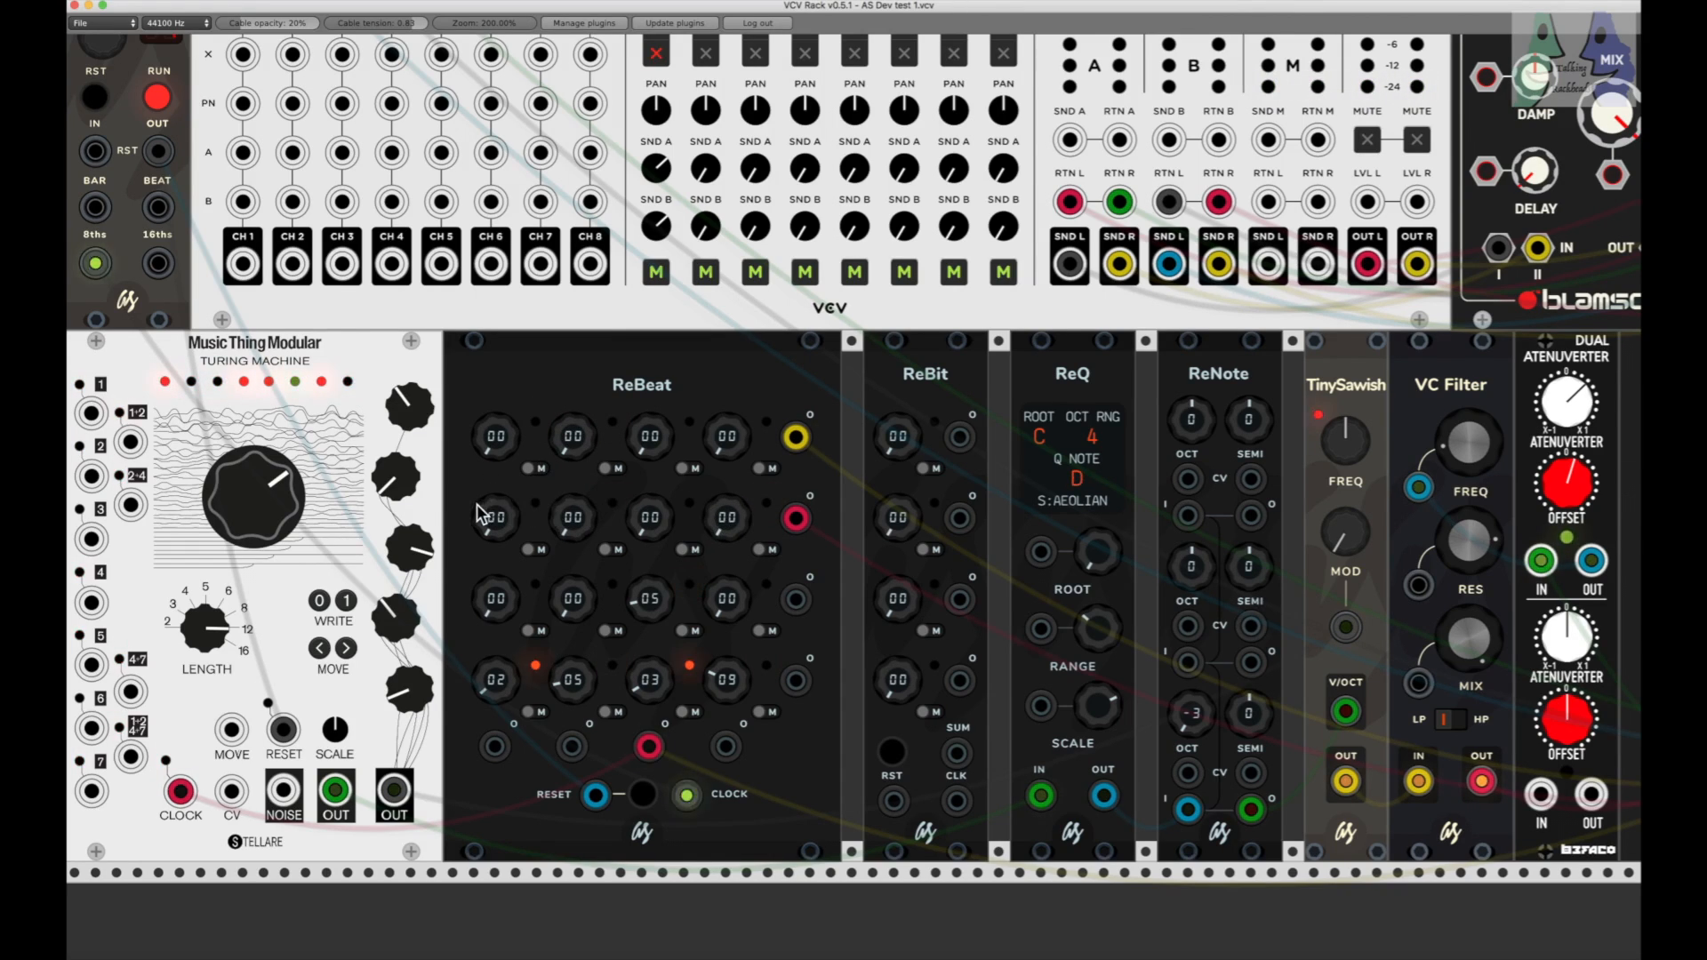
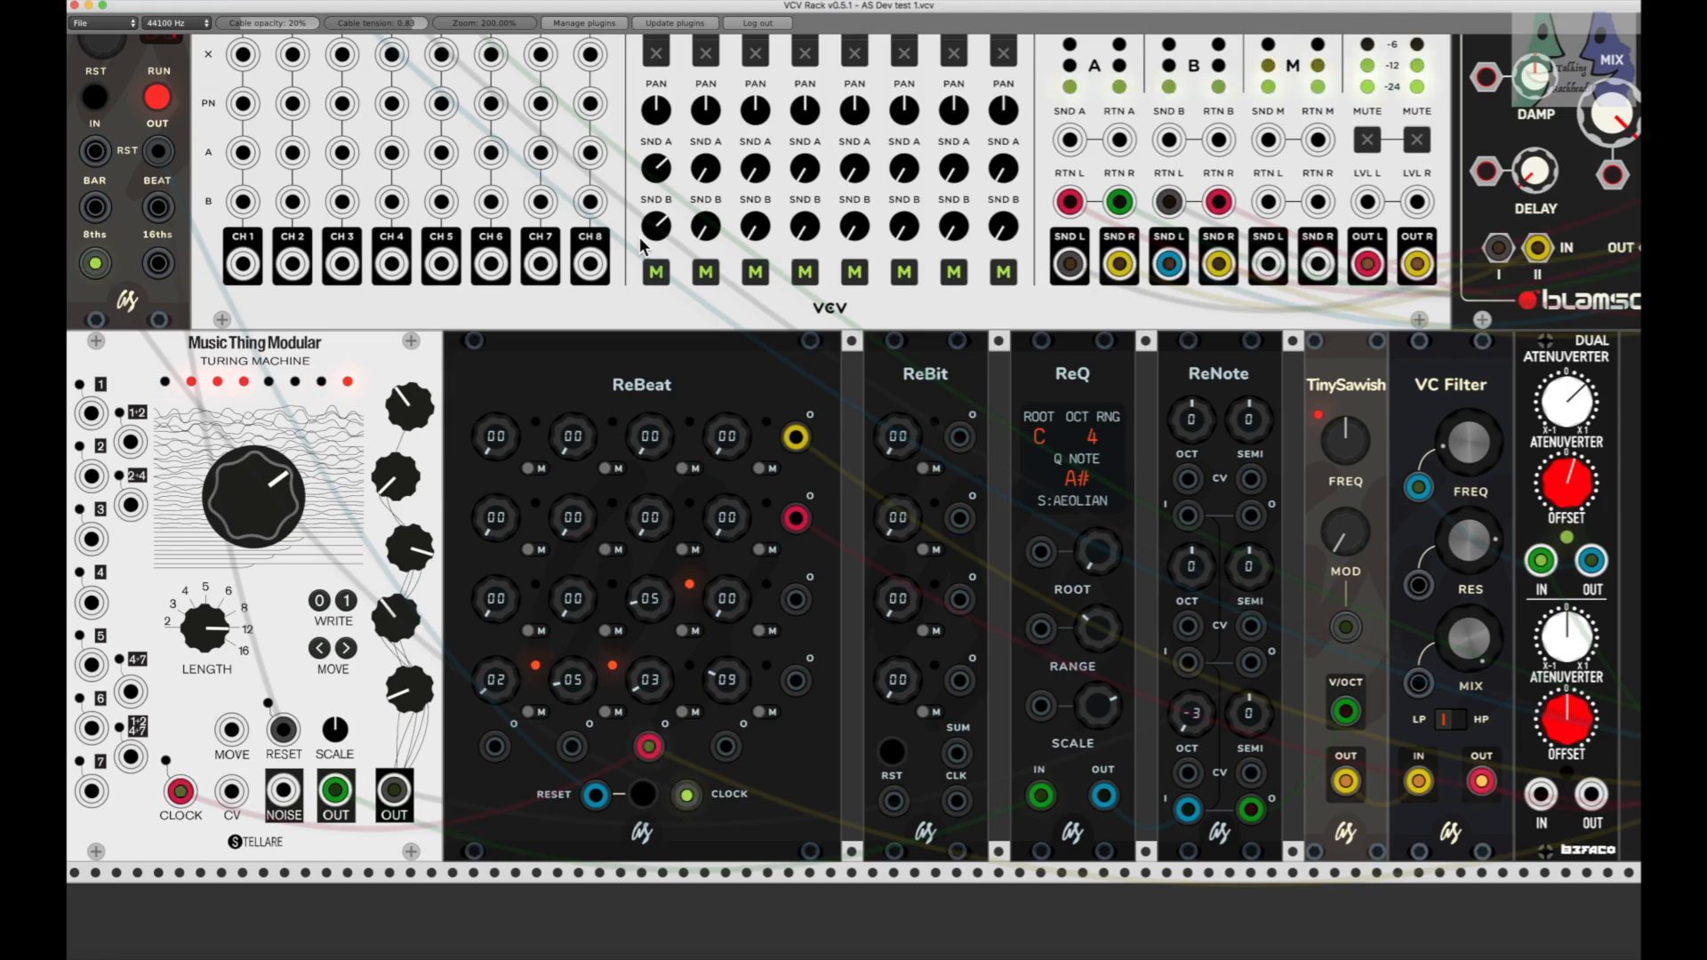
Step: Set ReBeat's first-row first and third knobs to 03 and 04, and its second row's first three knobs to 03, 05 and 02
{"action": "left_click", "coordinate": [655, 55]}
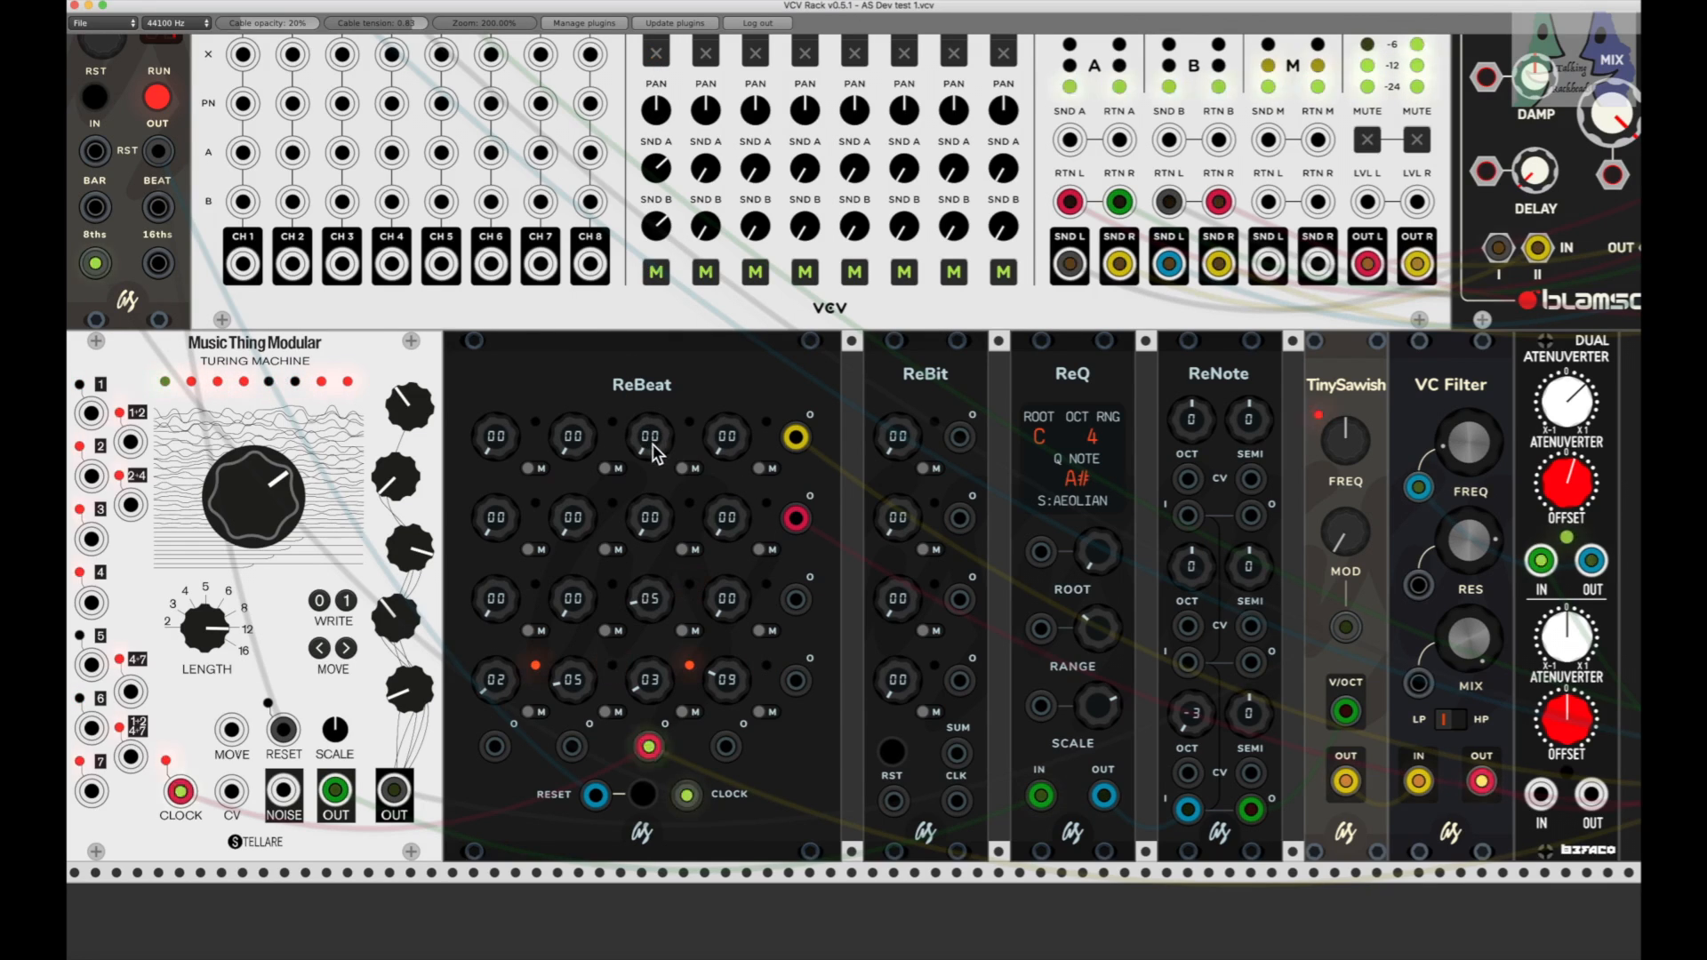
{"action": "left_click_drag", "start_coordinate": [650, 446], "coordinate": [650, 426]}
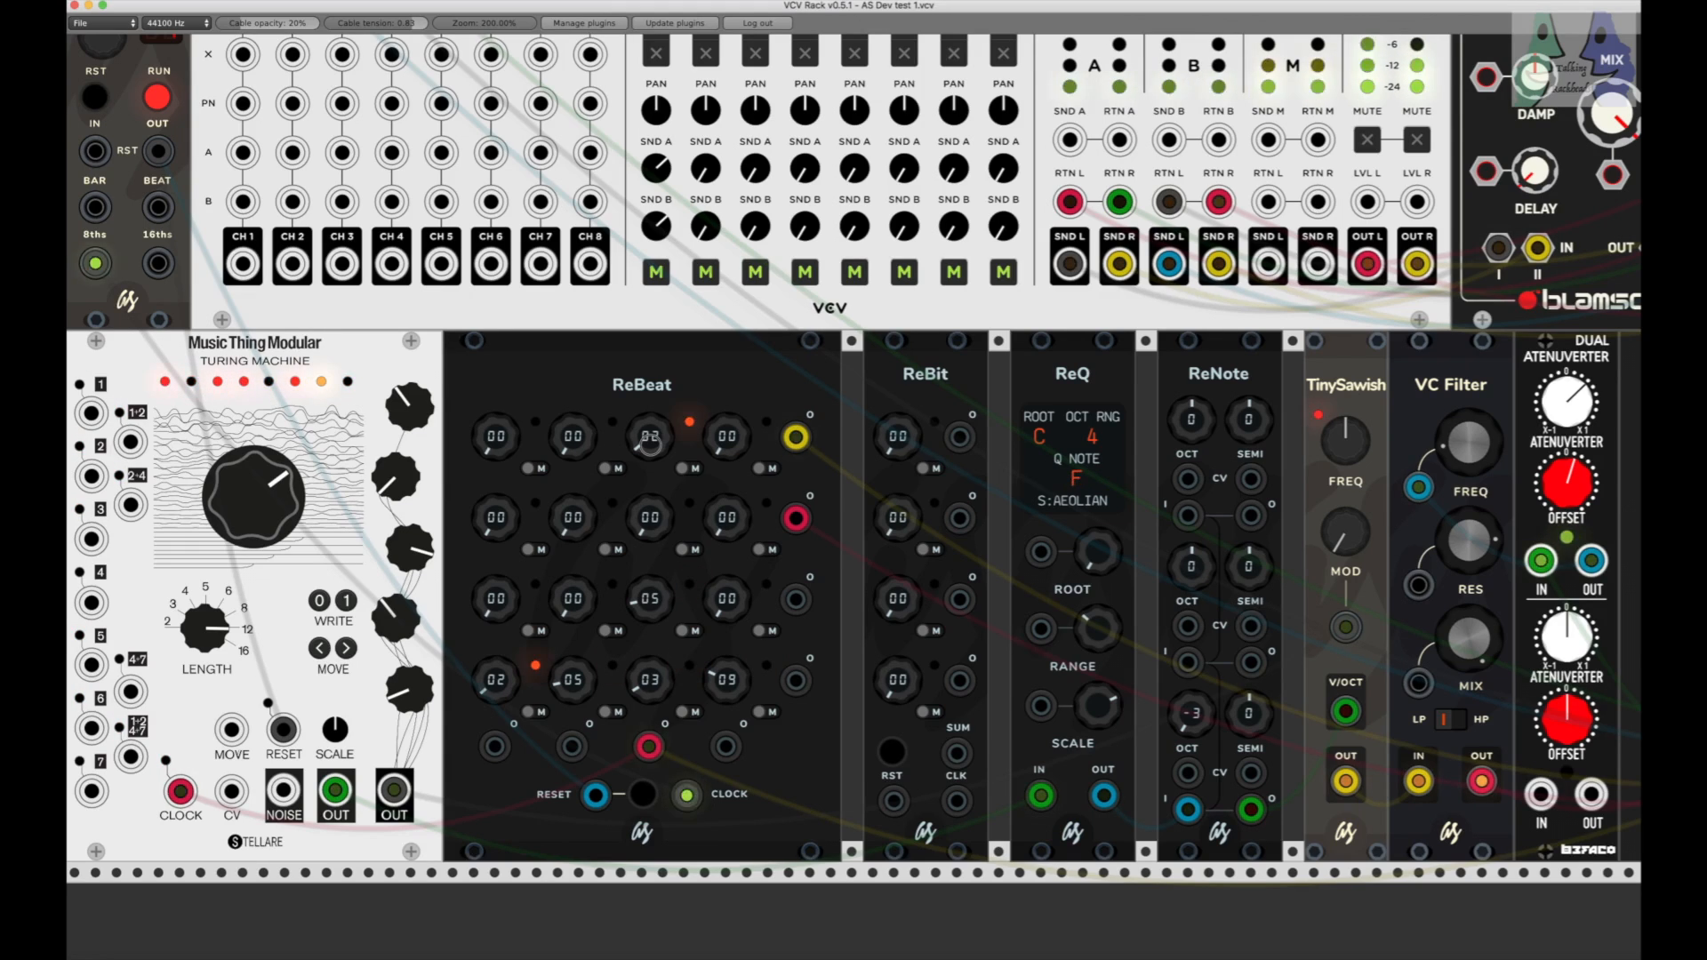
{"action": "left_click_drag", "start_coordinate": [650, 445], "coordinate": [650, 437]}
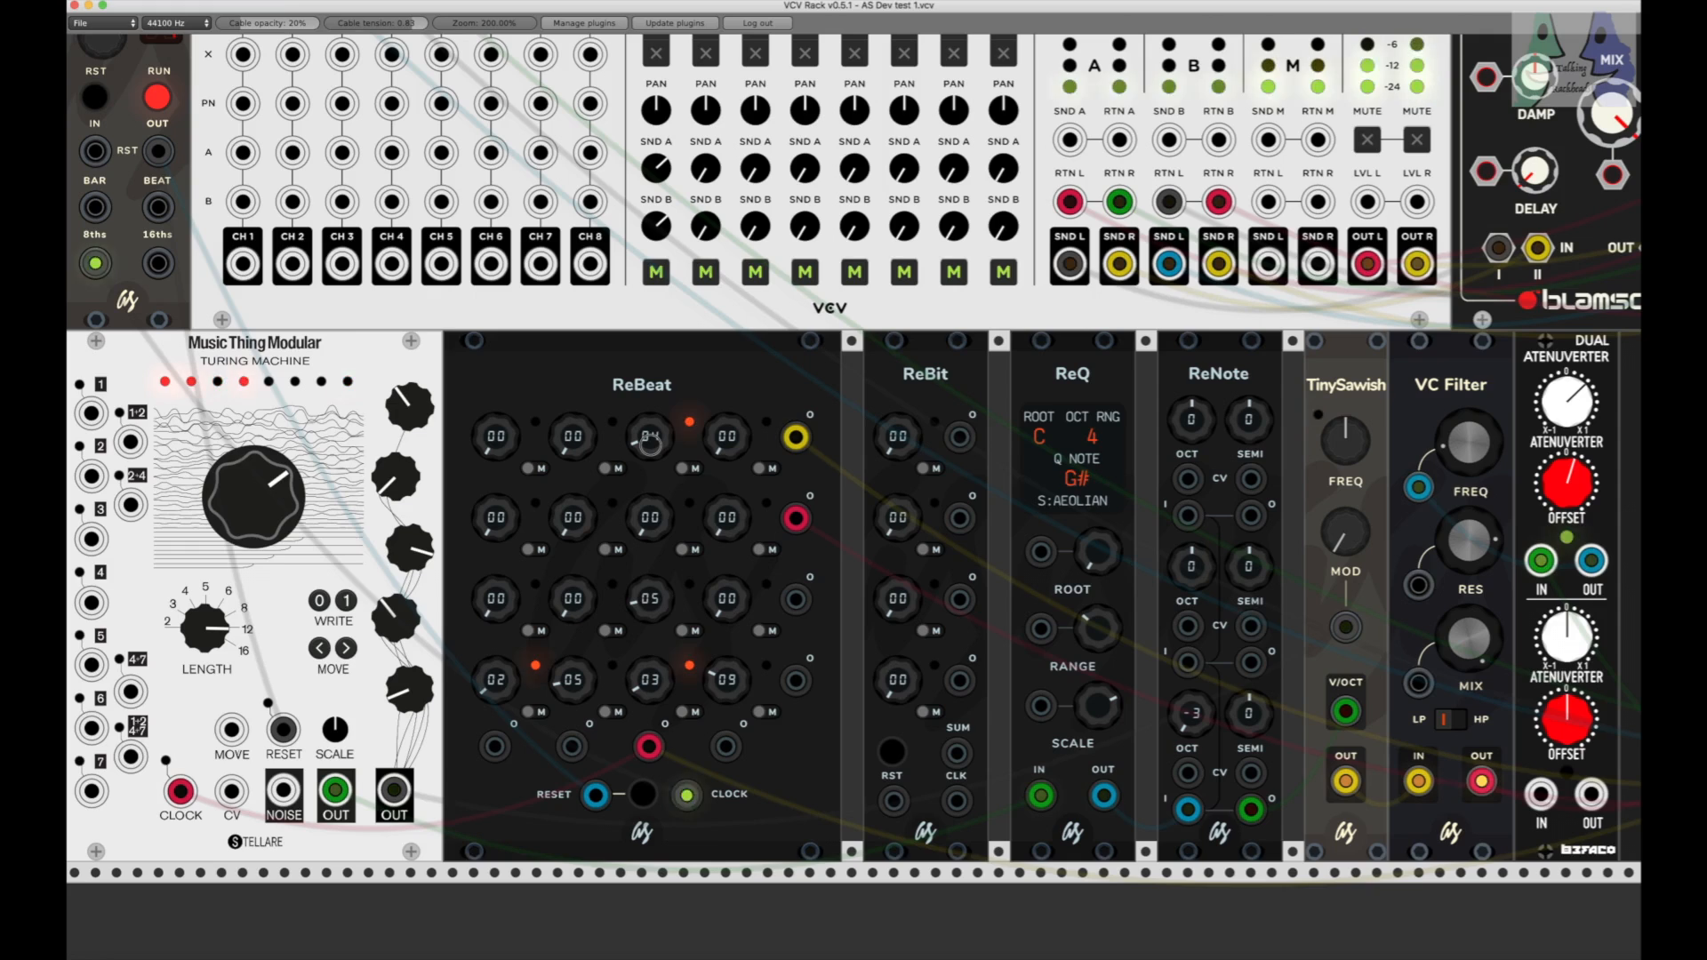
{"action": "left_click_drag", "start_coordinate": [653, 521], "coordinate": [653, 517]}
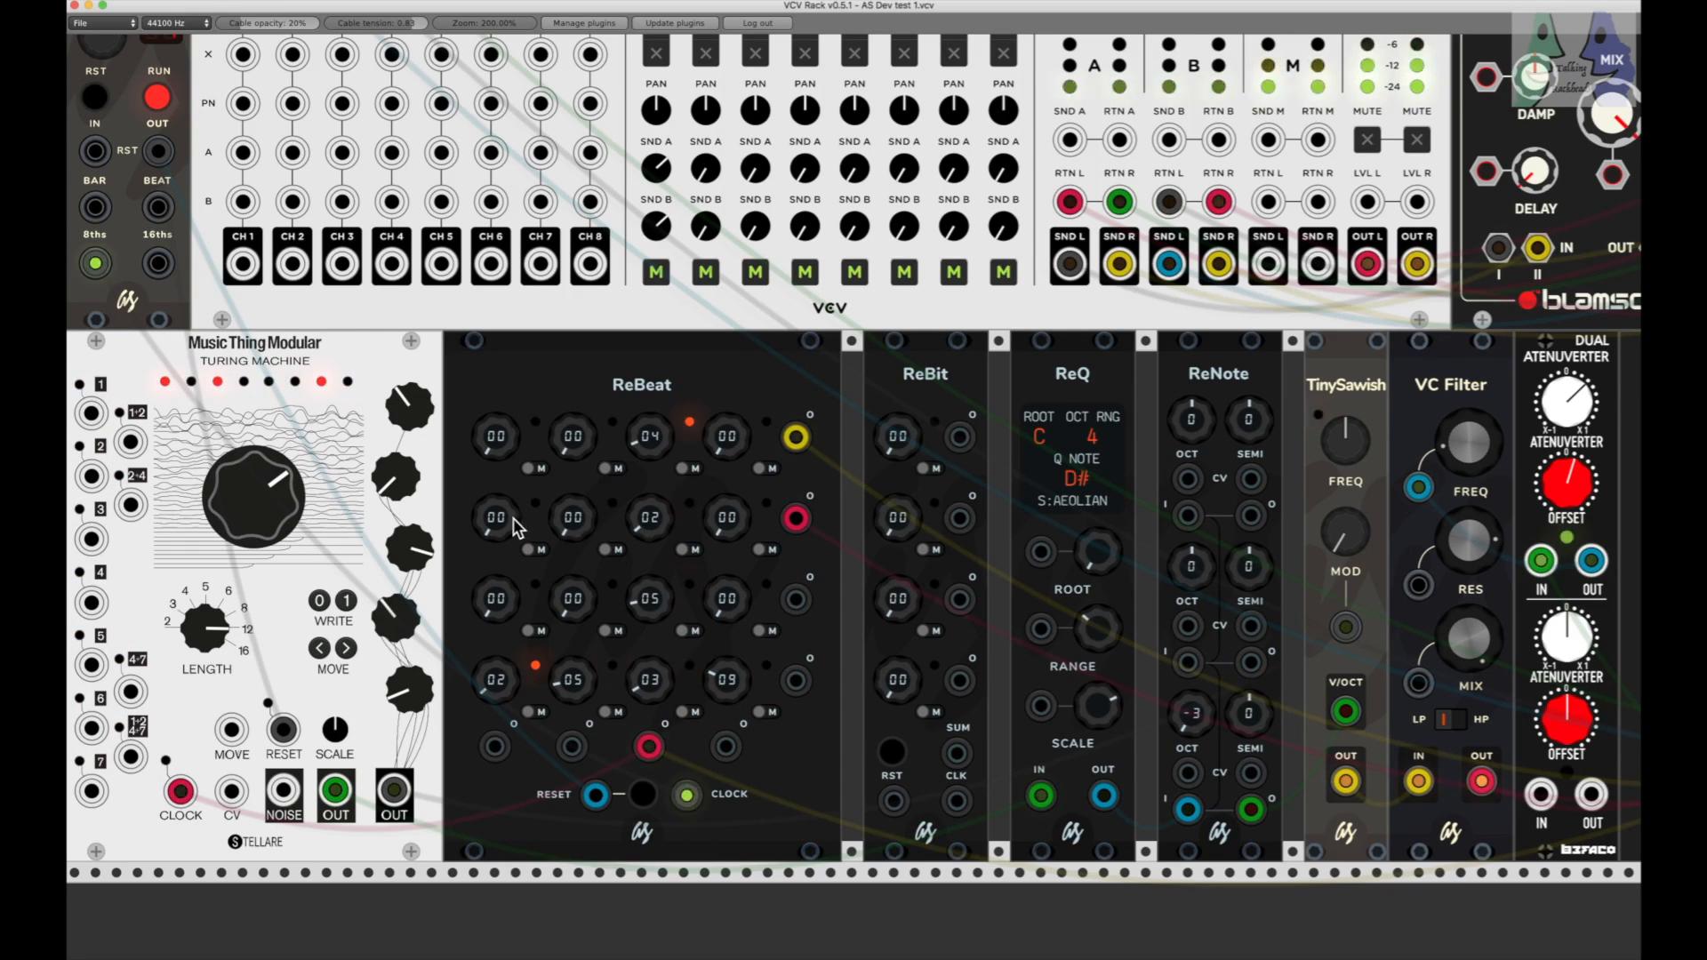
{"action": "left_click_drag", "start_coordinate": [510, 528], "coordinate": [575, 526]}
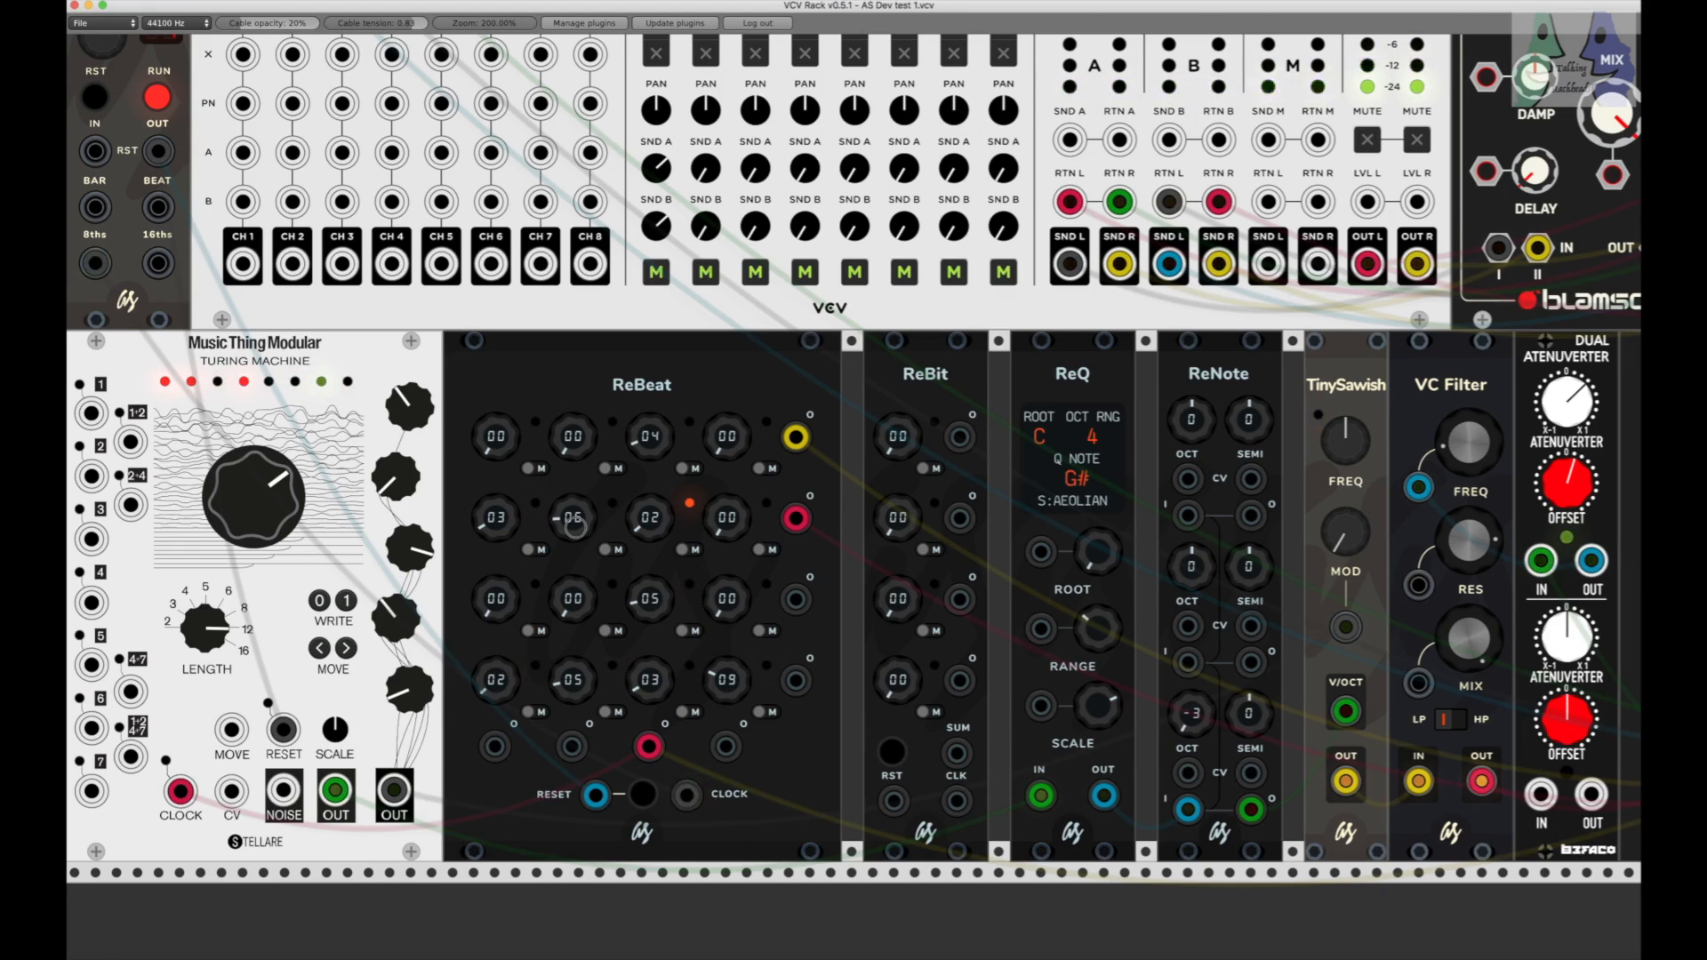
{"action": "left_click_drag", "start_coordinate": [501, 447], "coordinate": [501, 440]}
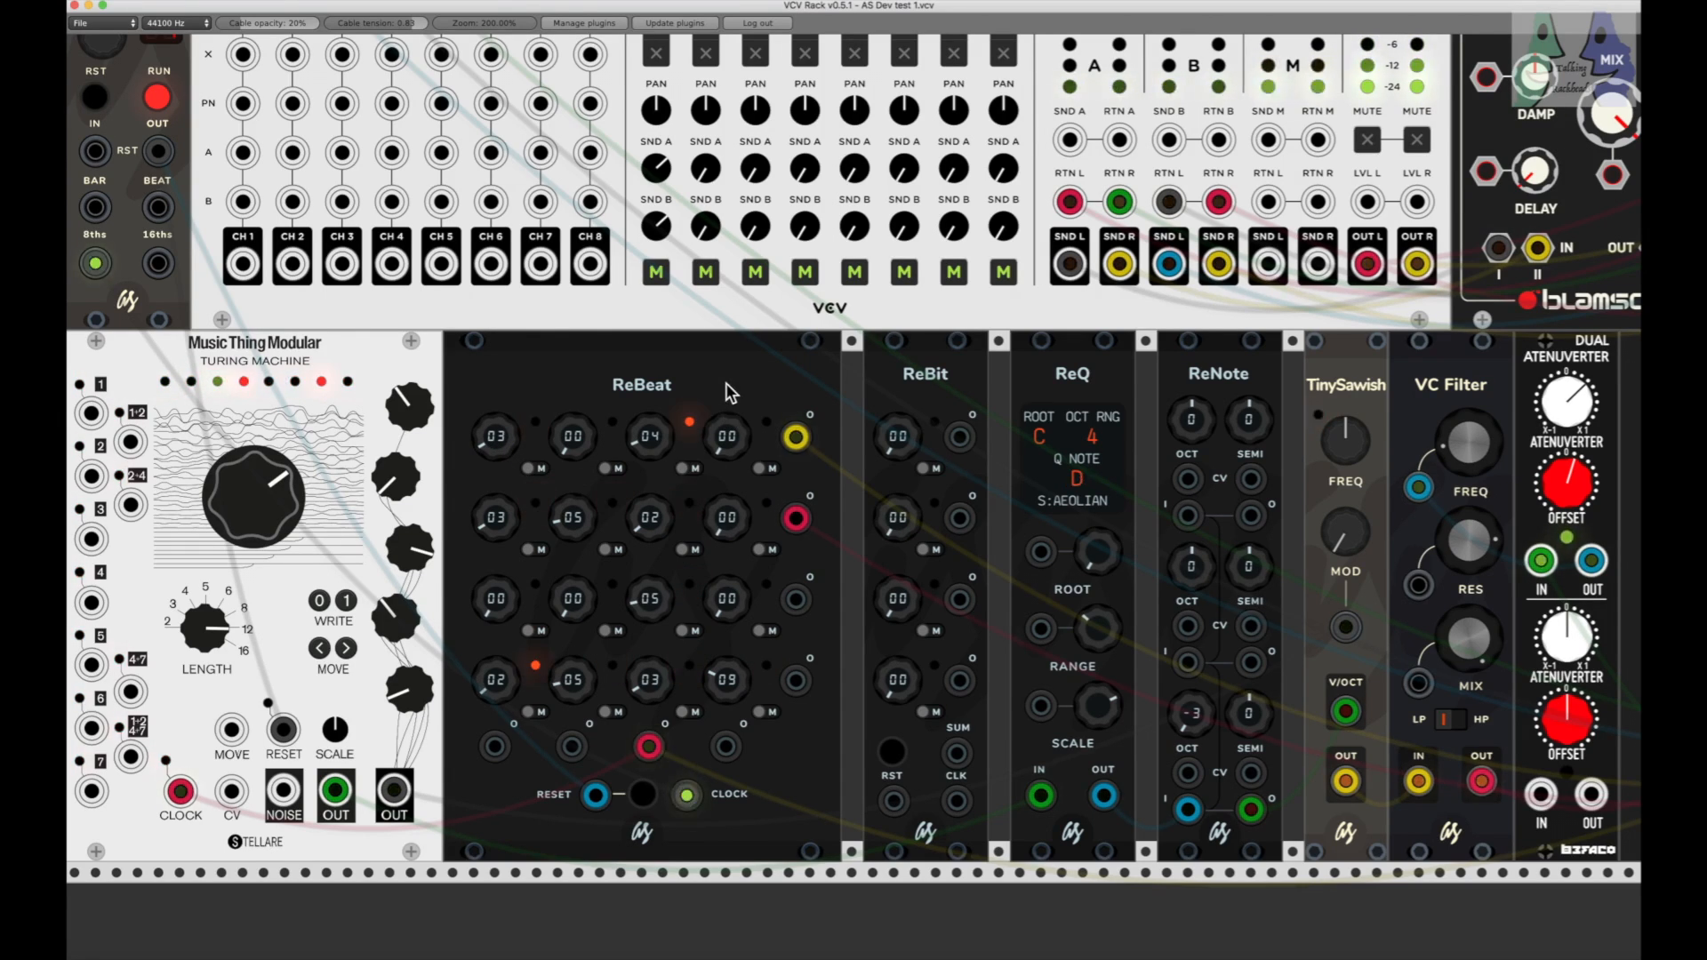
Step: Lower the level fader of channel 1 on the Console mixer slightly
{"action": "scroll", "coordinate": [743, 294], "scroll_direction": "up", "scroll_amount": 3}
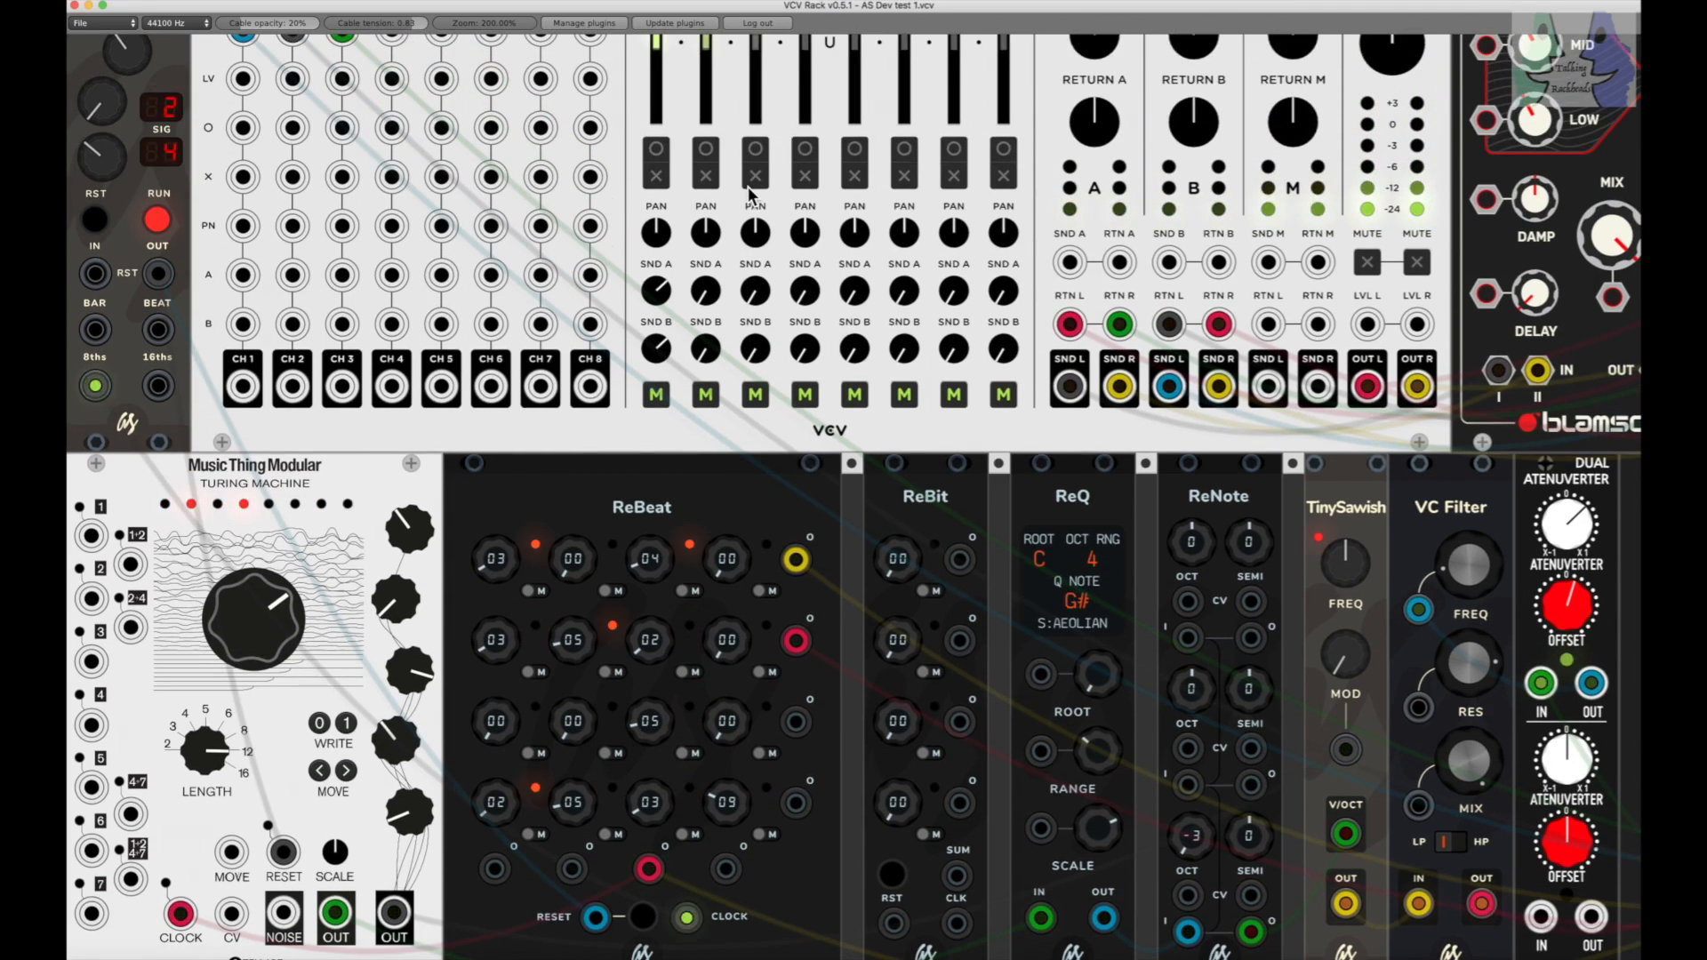
{"action": "scroll", "coordinate": [663, 115], "scroll_direction": "up", "scroll_amount": 2}
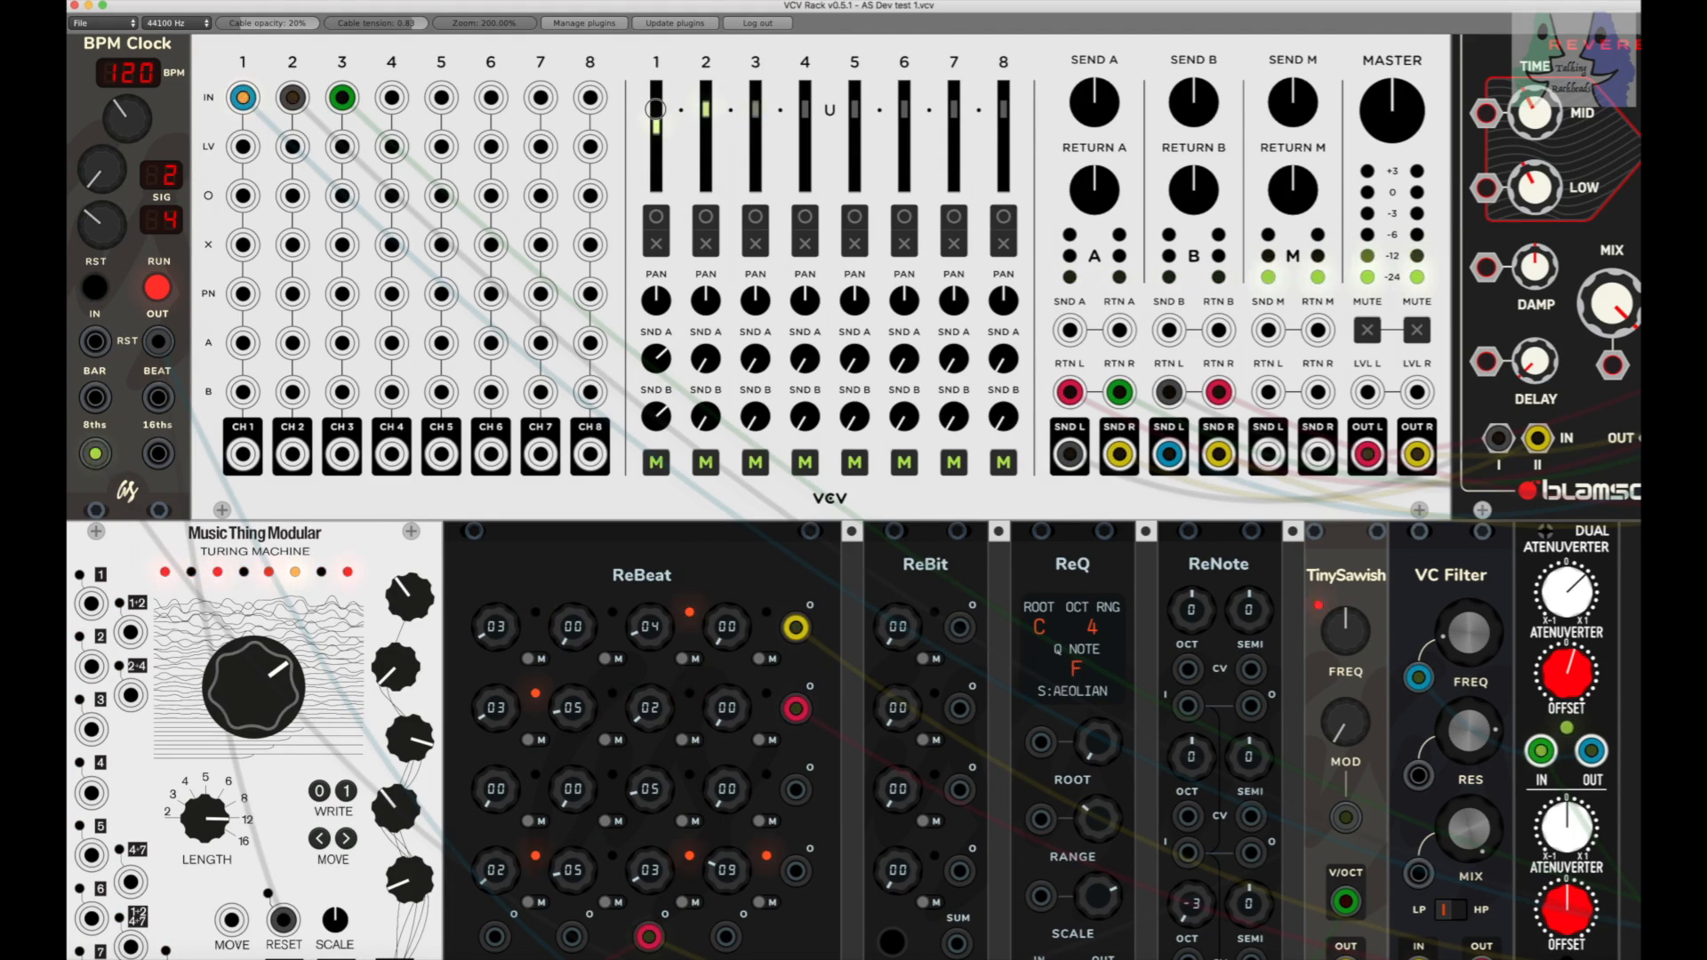
{"action": "scroll", "coordinate": [720, 249], "scroll_direction": "down", "scroll_amount": 2}
{"action": "scroll", "coordinate": [720, 249], "scroll_direction": "down", "scroll_amount": 2}
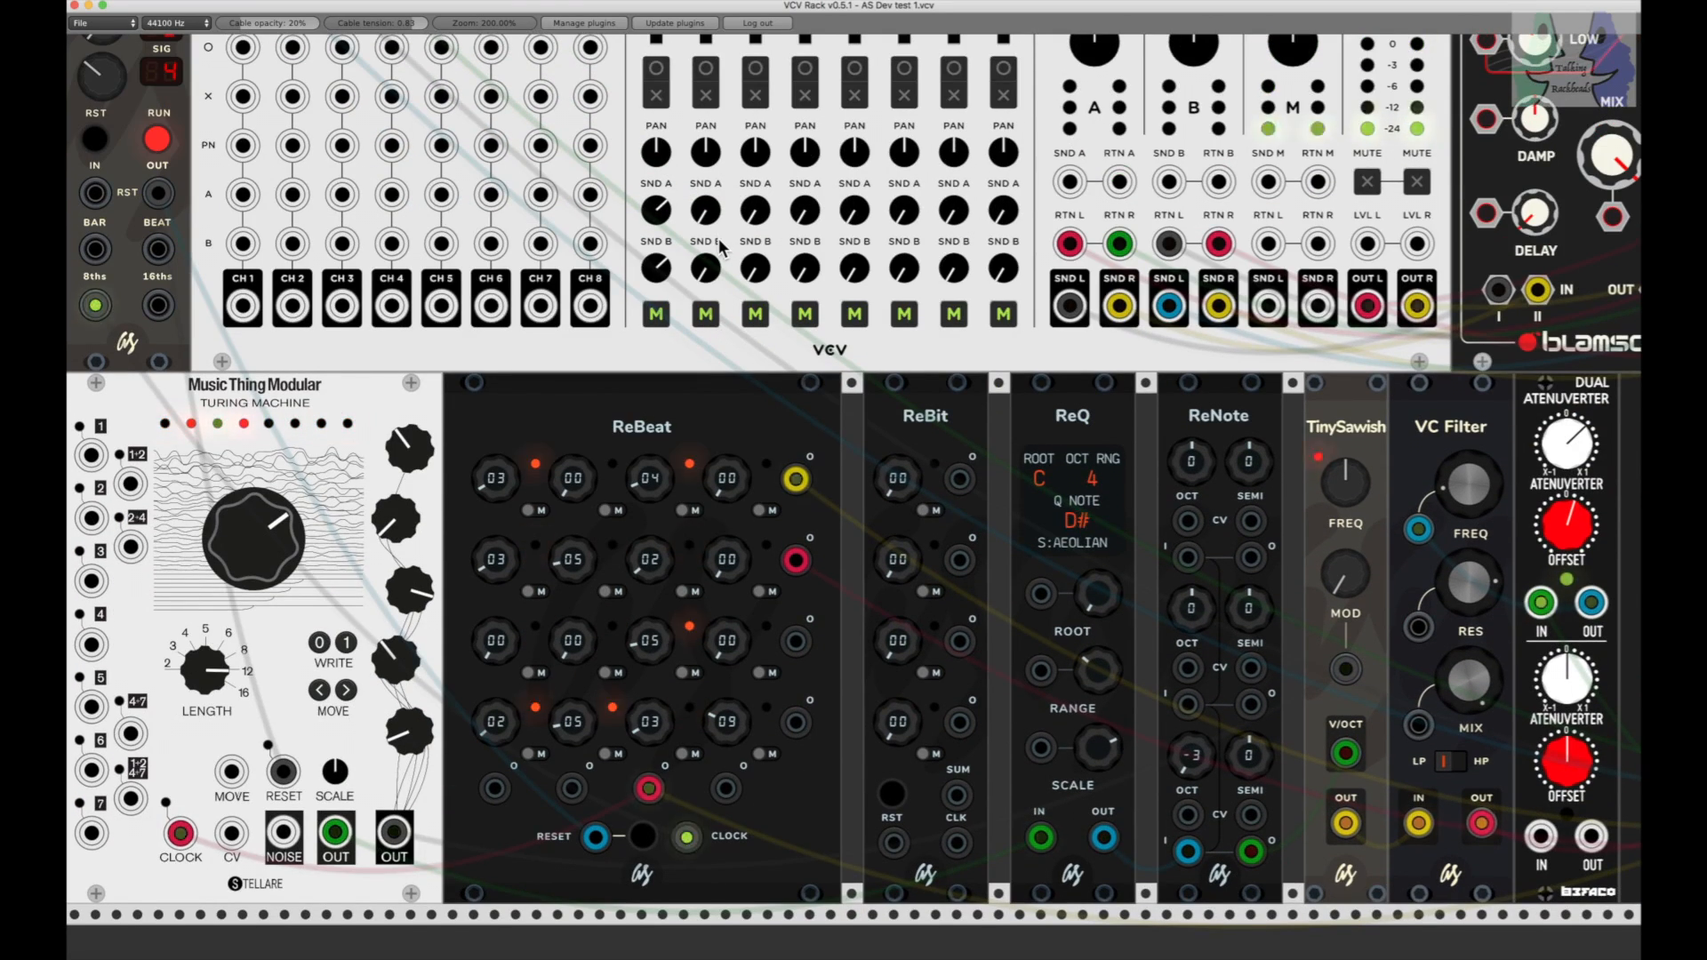
Step: Reset ReBeat's first-row first knob, entire second row, and third knobs of the third and fourth rows to 00, briefly pausing the clock
{"action": "left_click", "coordinate": [166, 142]}
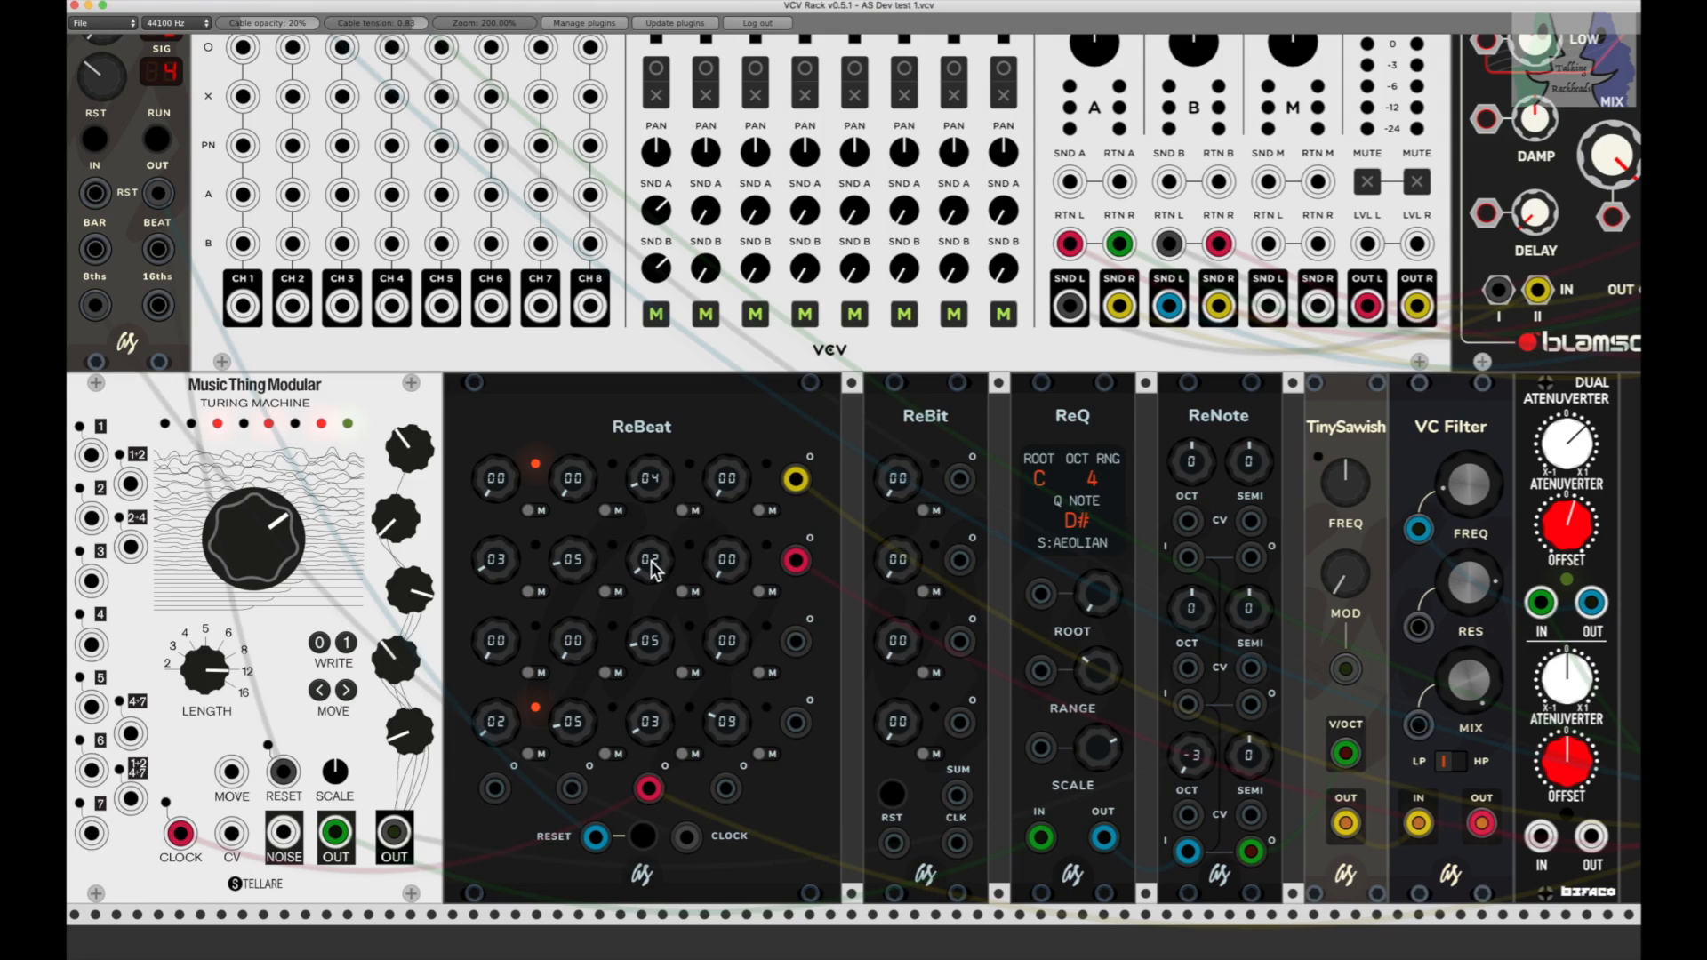
{"action": "double_click", "coordinate": [646, 644]}
{"action": "double_click", "coordinate": [648, 562]}
{"action": "left_click", "coordinate": [157, 141]}
{"action": "double_click", "coordinate": [495, 560]}
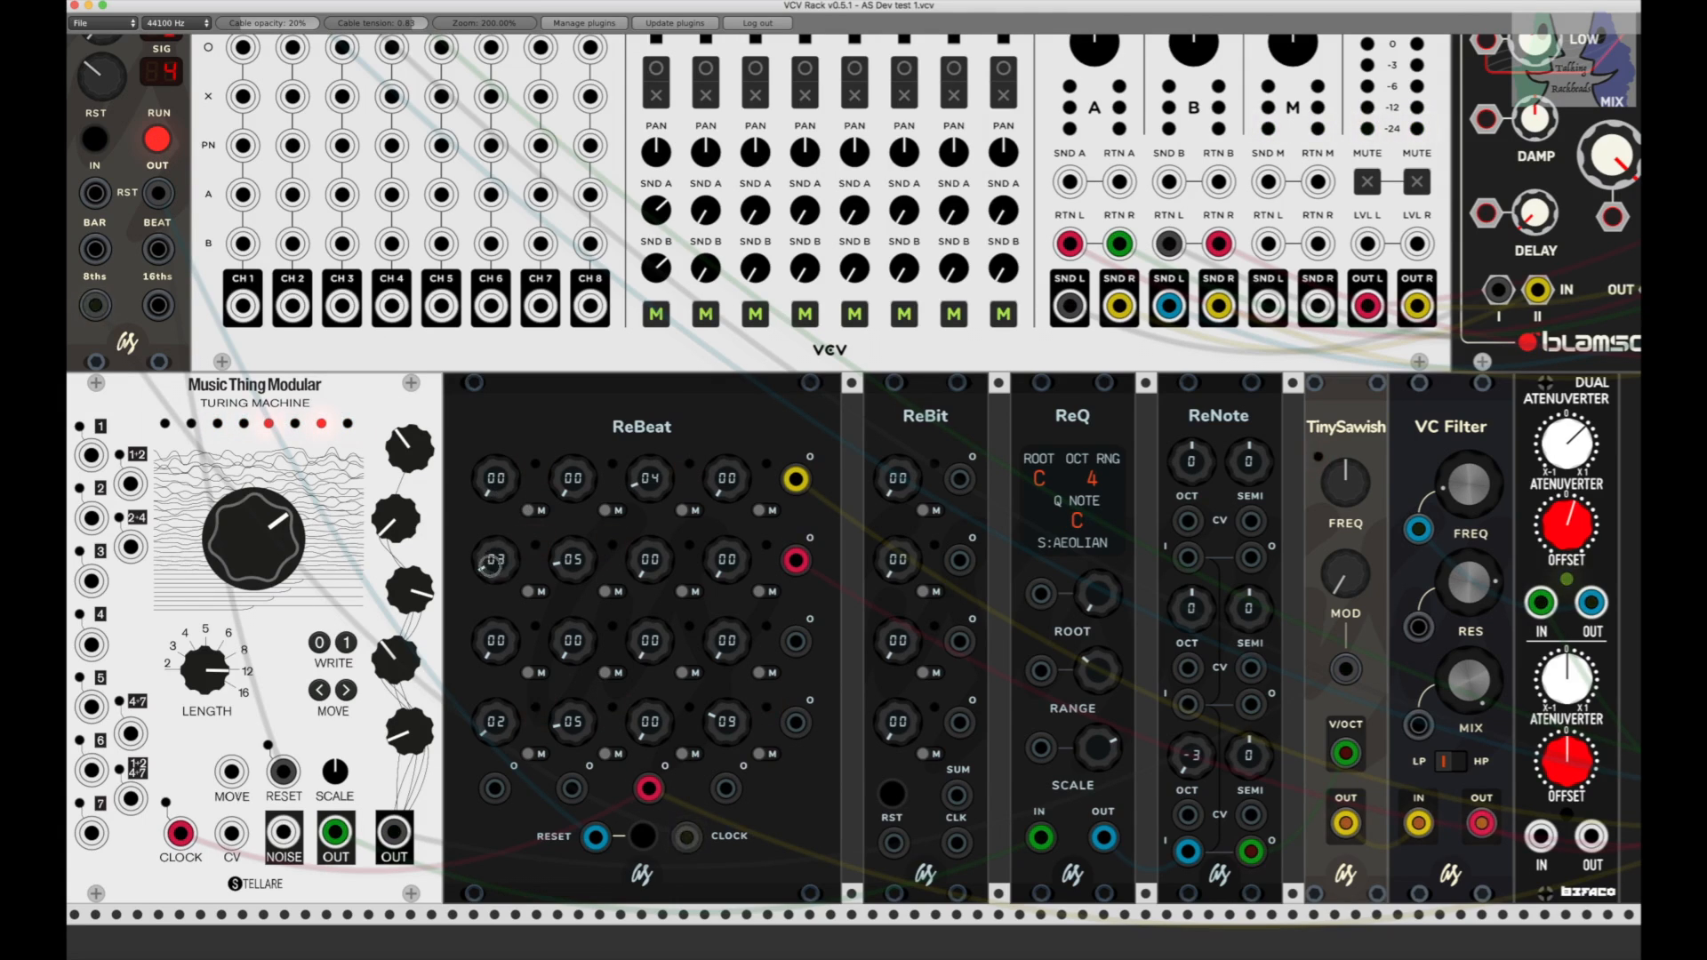
{"action": "double_click", "coordinate": [573, 559]}
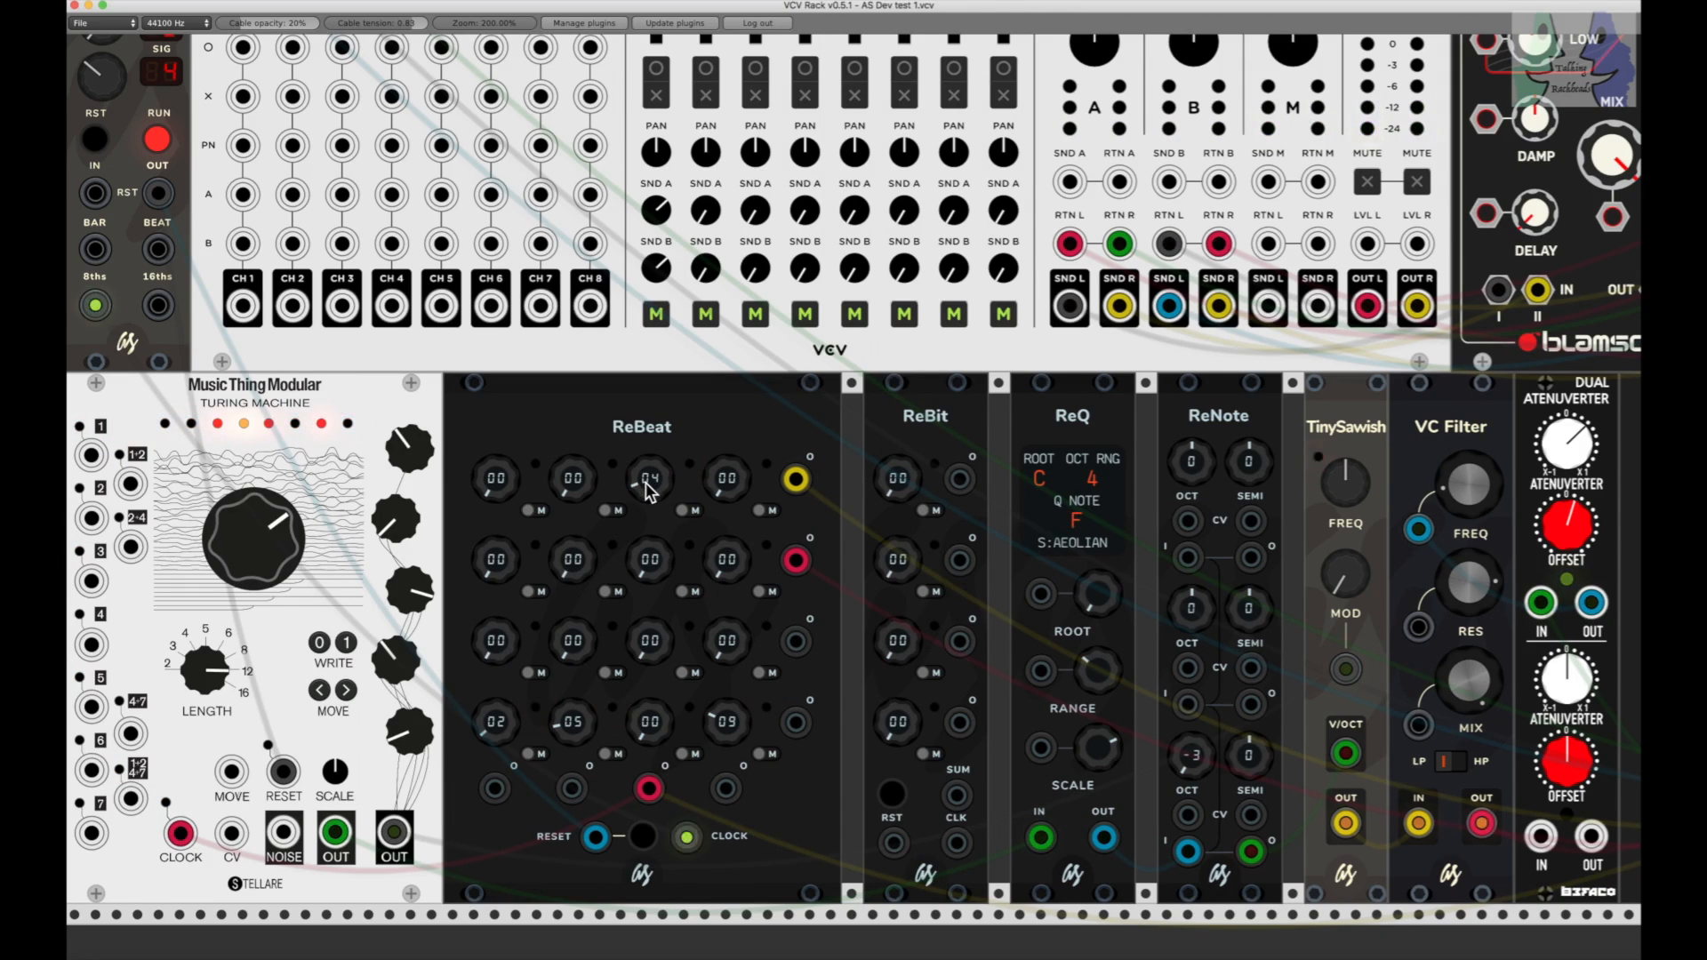
Step: Set ReBeat's first-row third and first knobs to 03 and 02, and its fourth-row third knob to 05
{"action": "left_click_drag", "start_coordinate": [645, 483], "coordinate": [647, 489]}
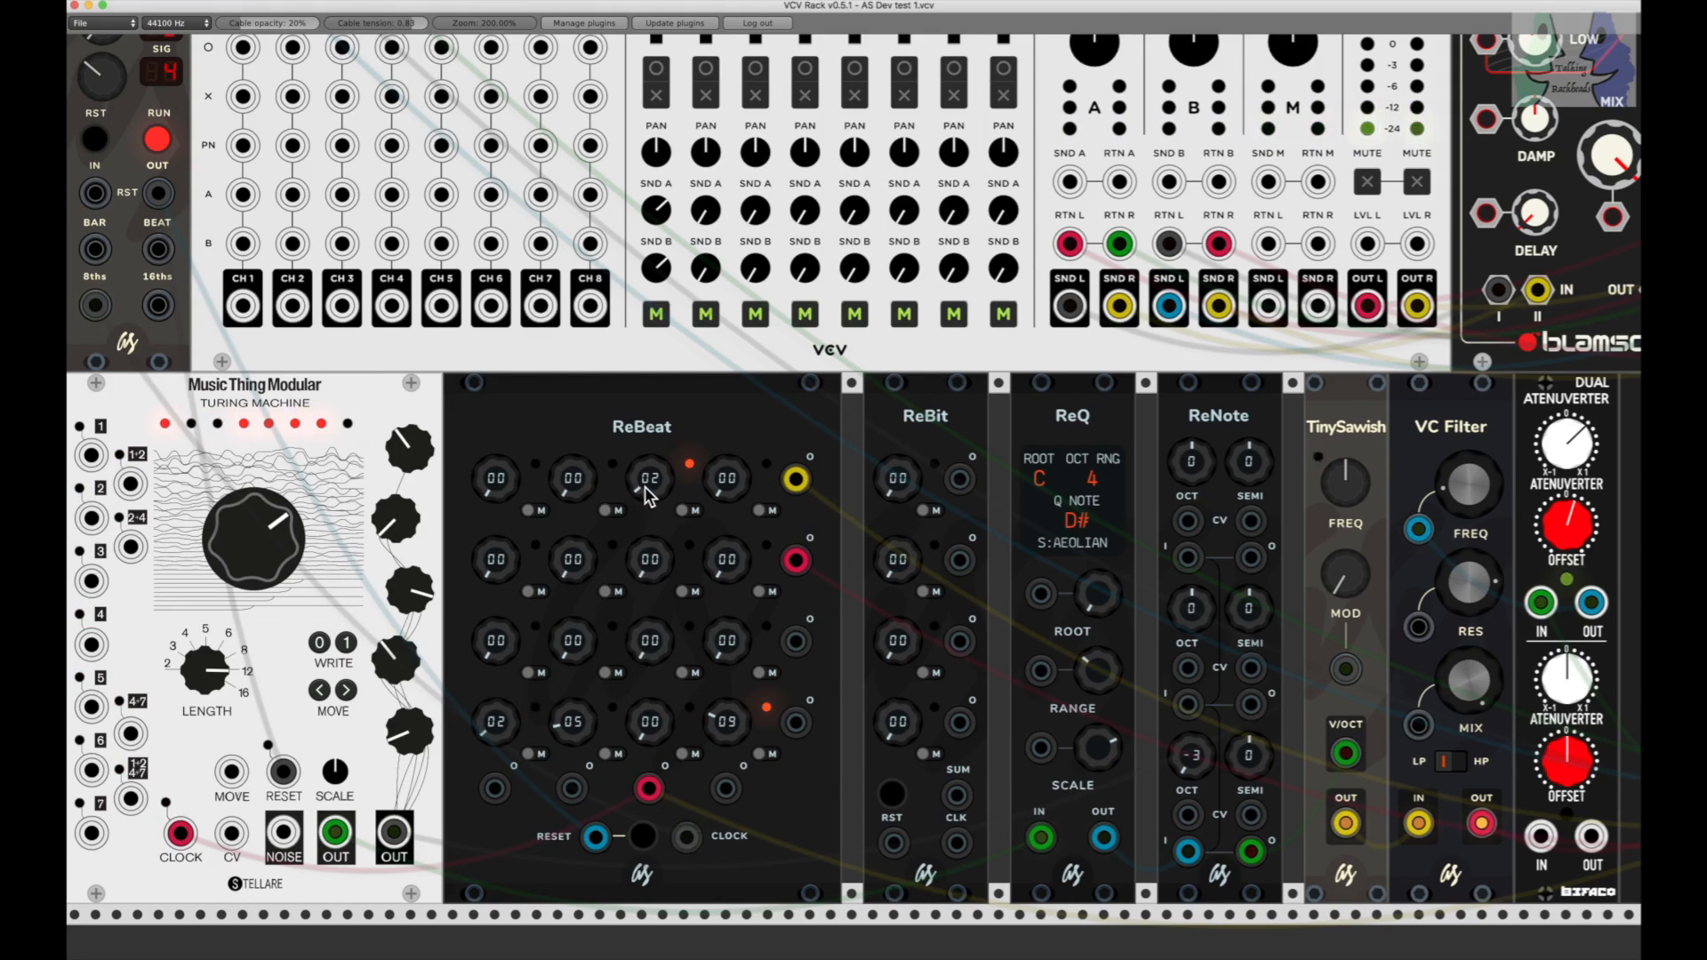
{"action": "left_click_drag", "start_coordinate": [646, 488], "coordinate": [645, 472]}
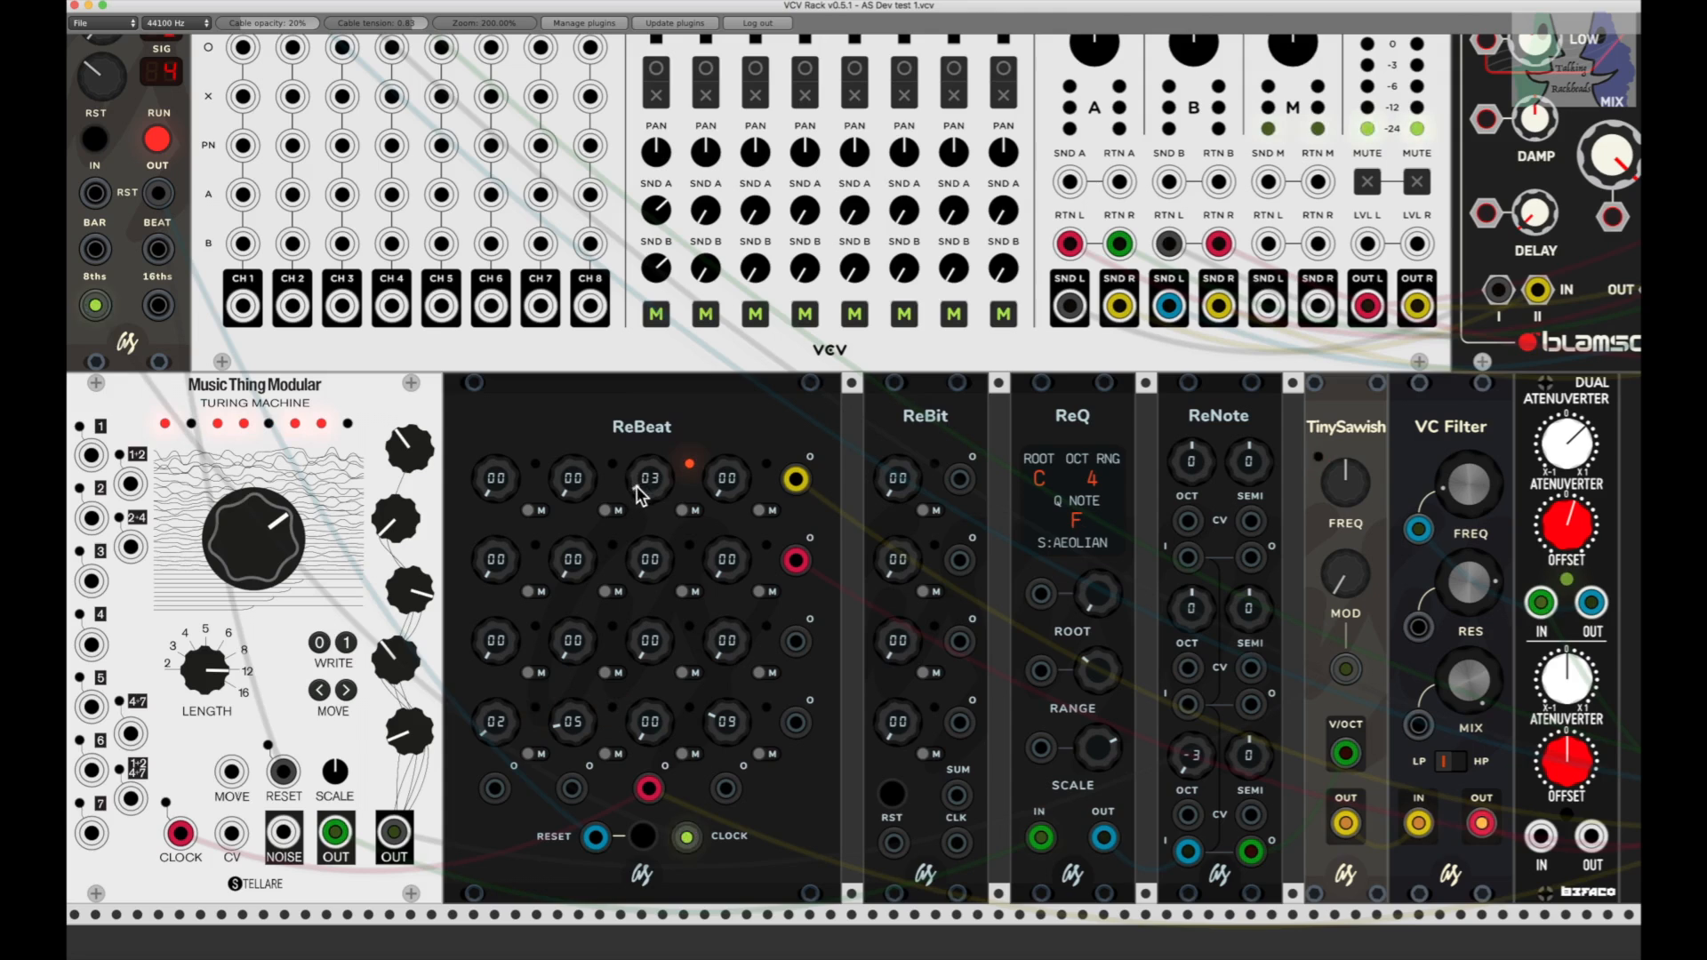
{"action": "left_click_drag", "start_coordinate": [496, 485], "coordinate": [495, 470]}
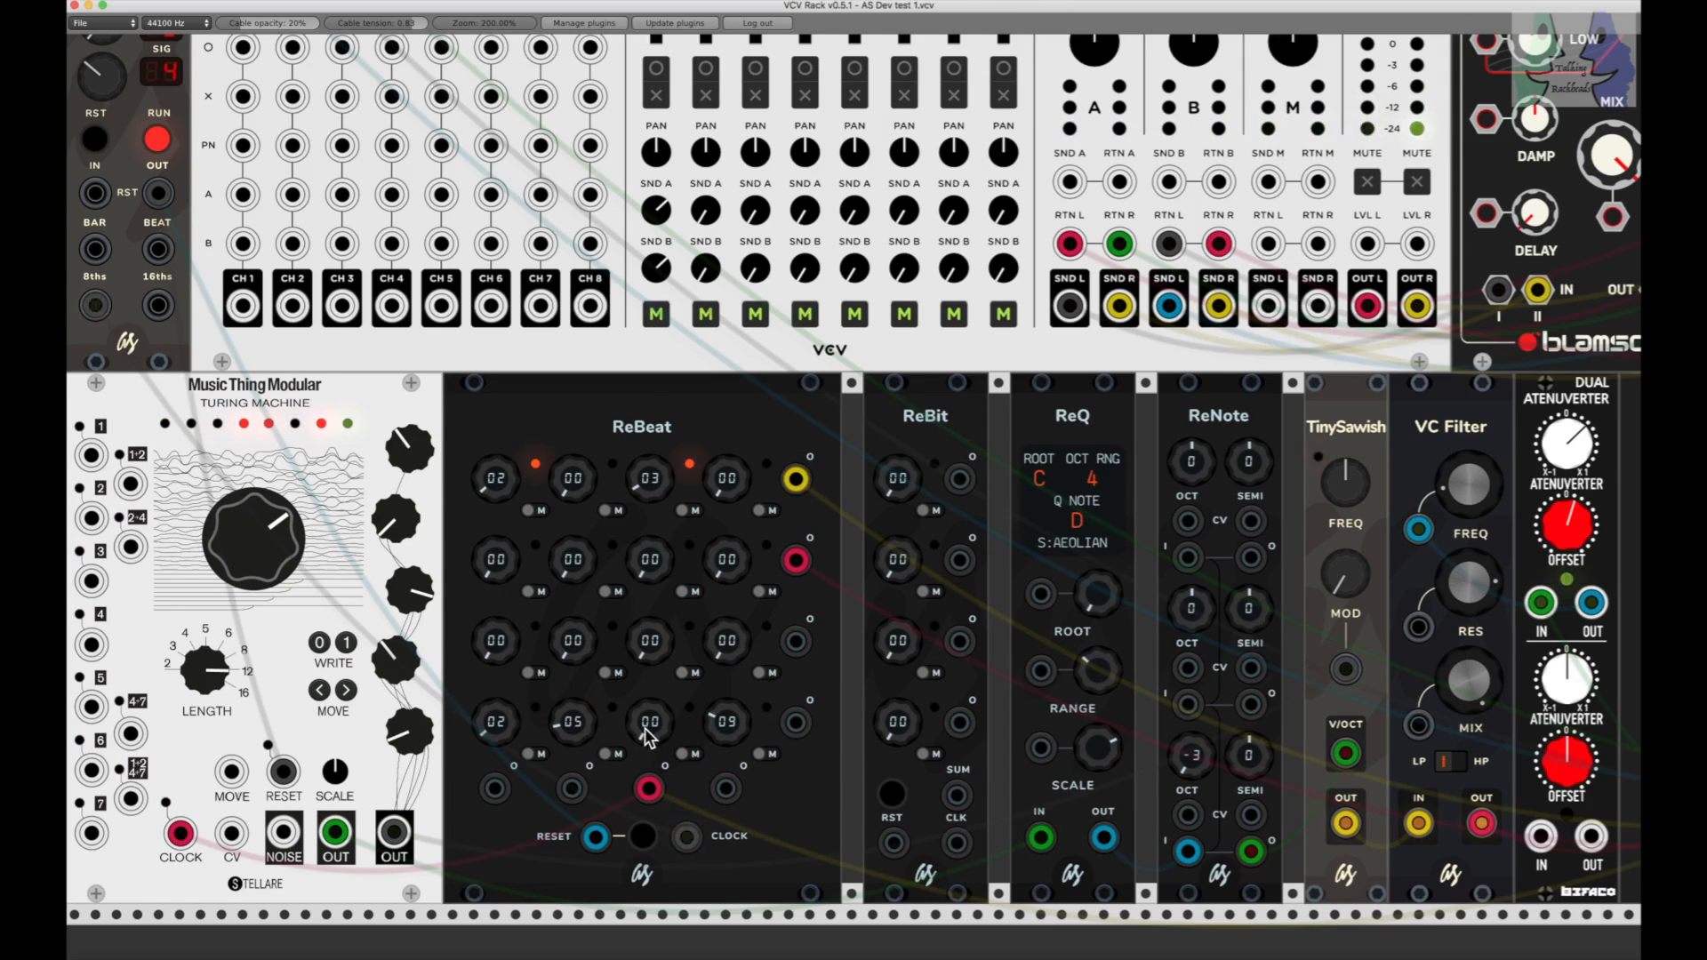
{"action": "left_click_drag", "start_coordinate": [646, 723], "coordinate": [654, 752]}
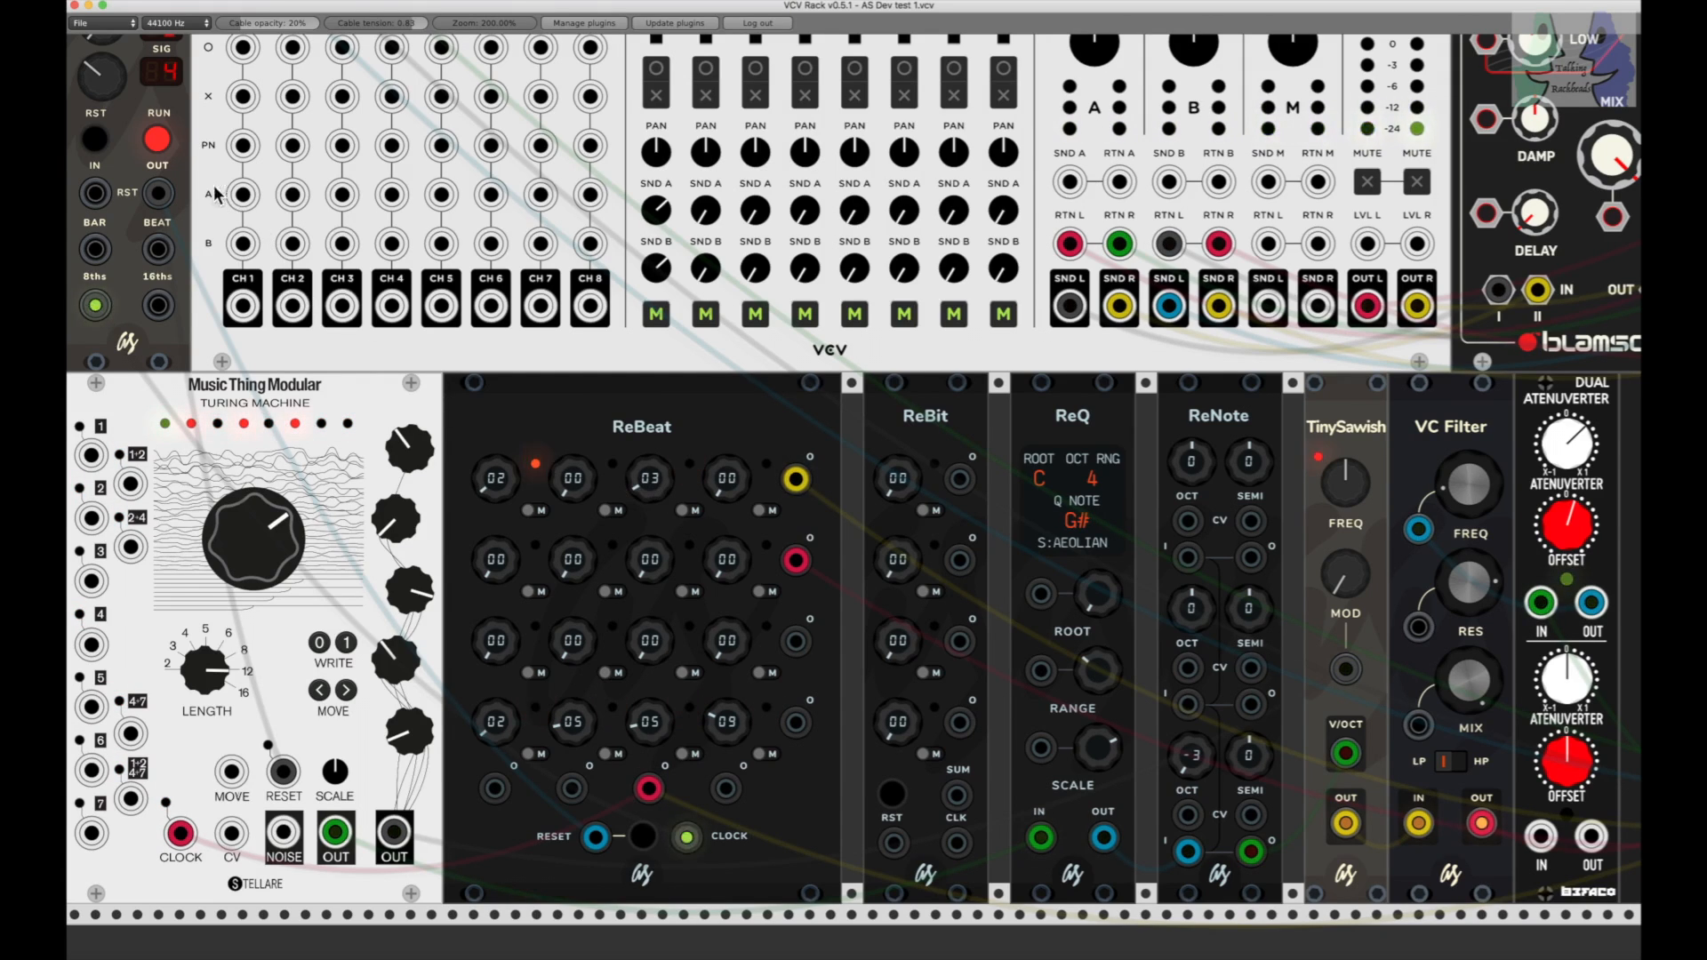
Step: Restart the BPM Clock, try the mute on ReBeat's first-row third counter, and mute the fourth-row third counter
{"action": "left_click", "coordinate": [158, 142]}
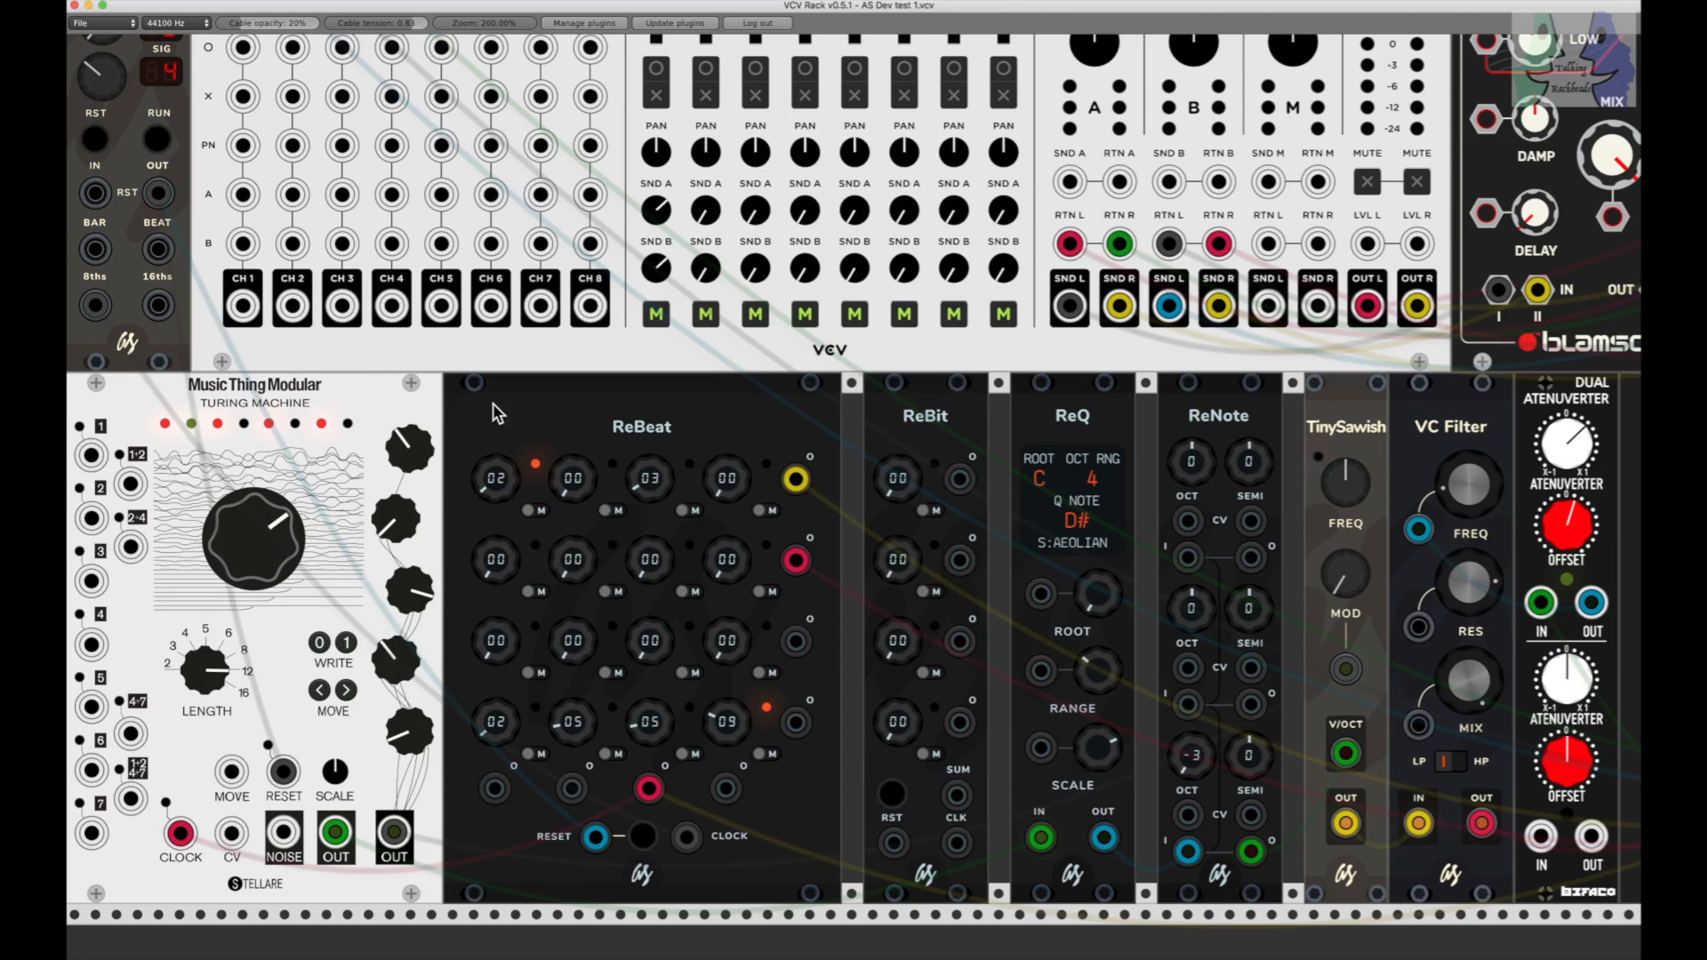
{"action": "left_click", "coordinate": [157, 140]}
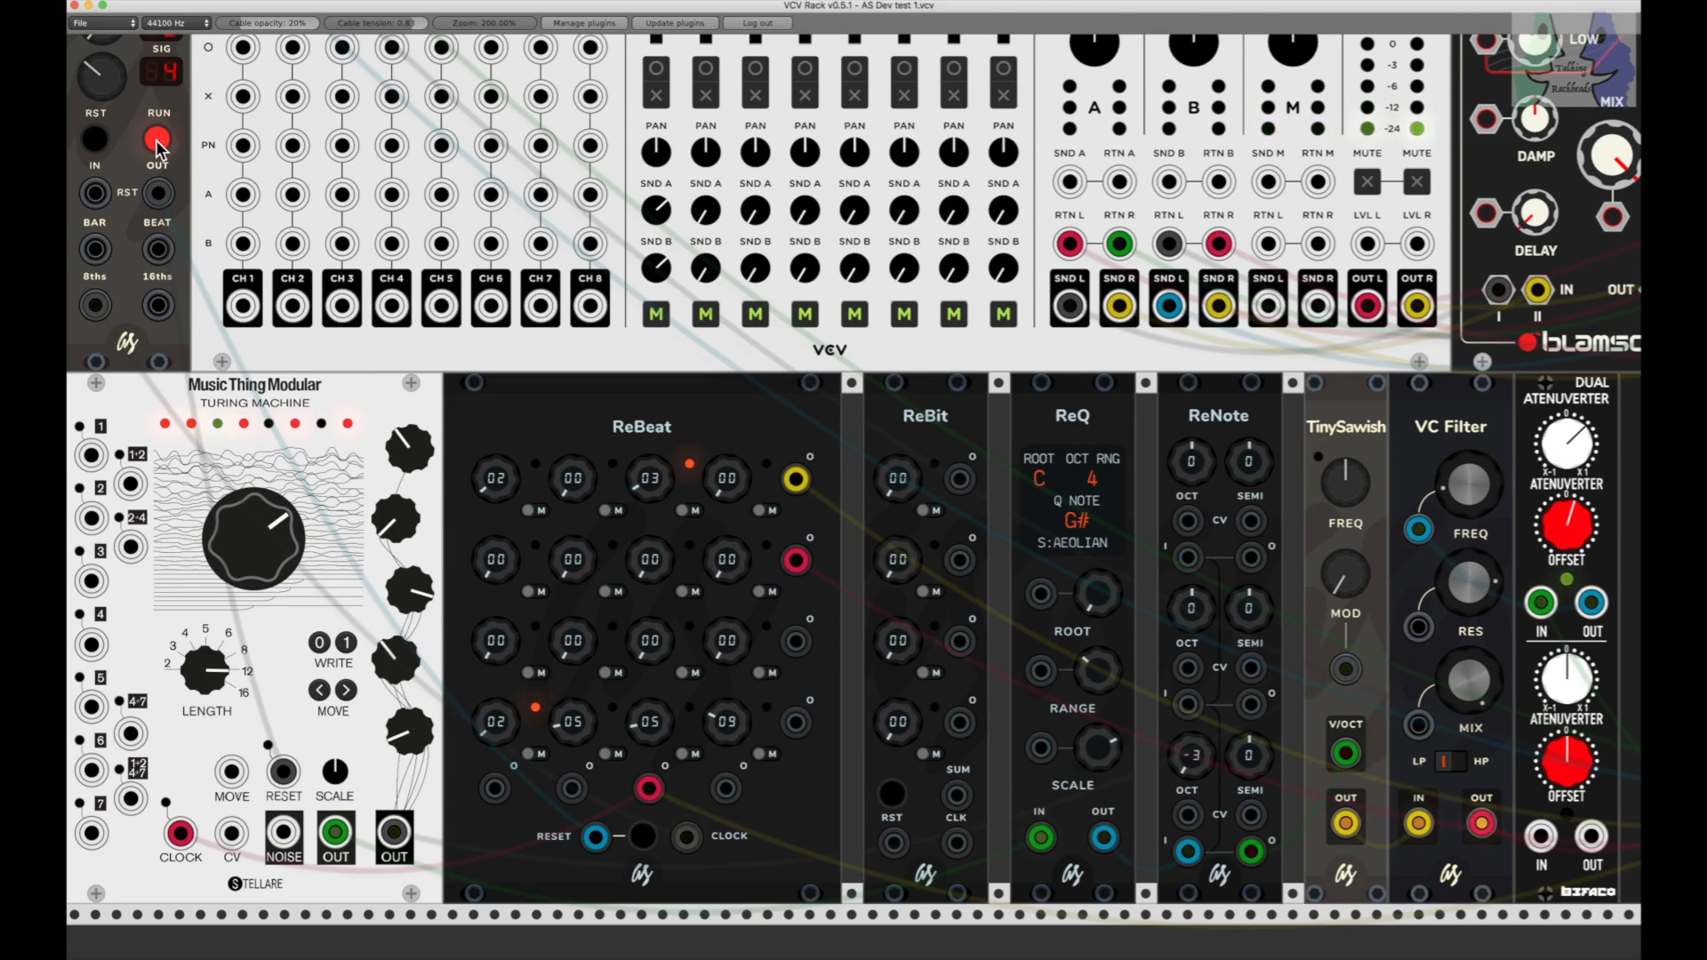
{"action": "left_click", "coordinate": [682, 510]}
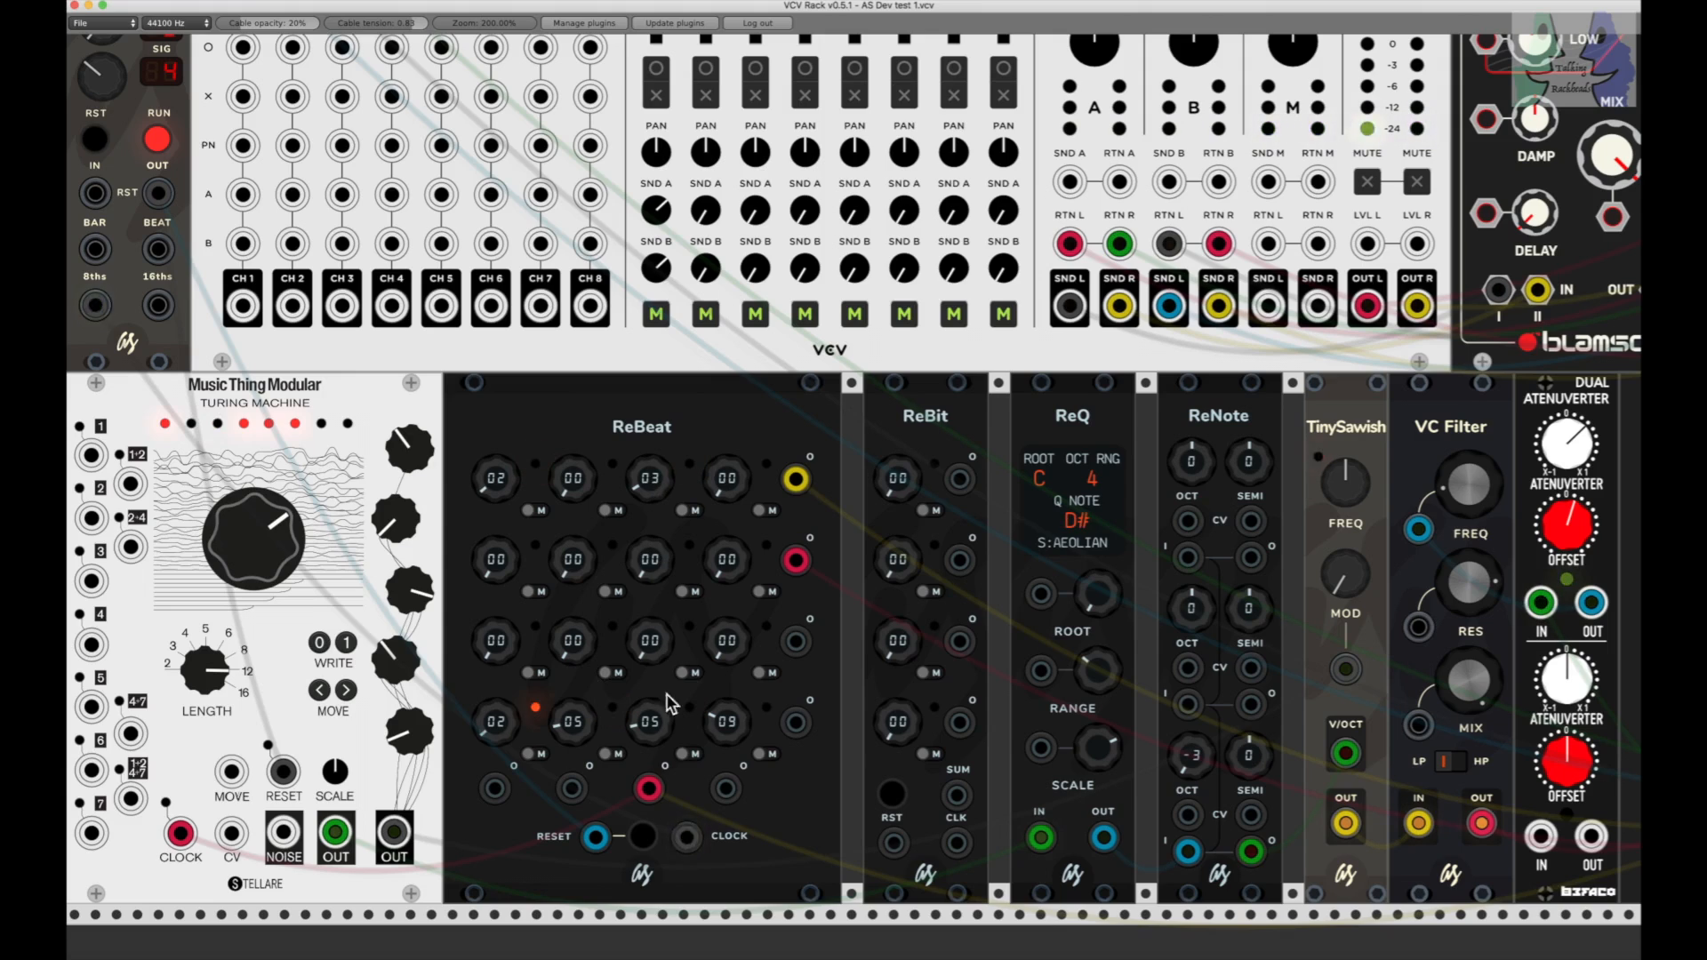
{"action": "left_click", "coordinate": [683, 755]}
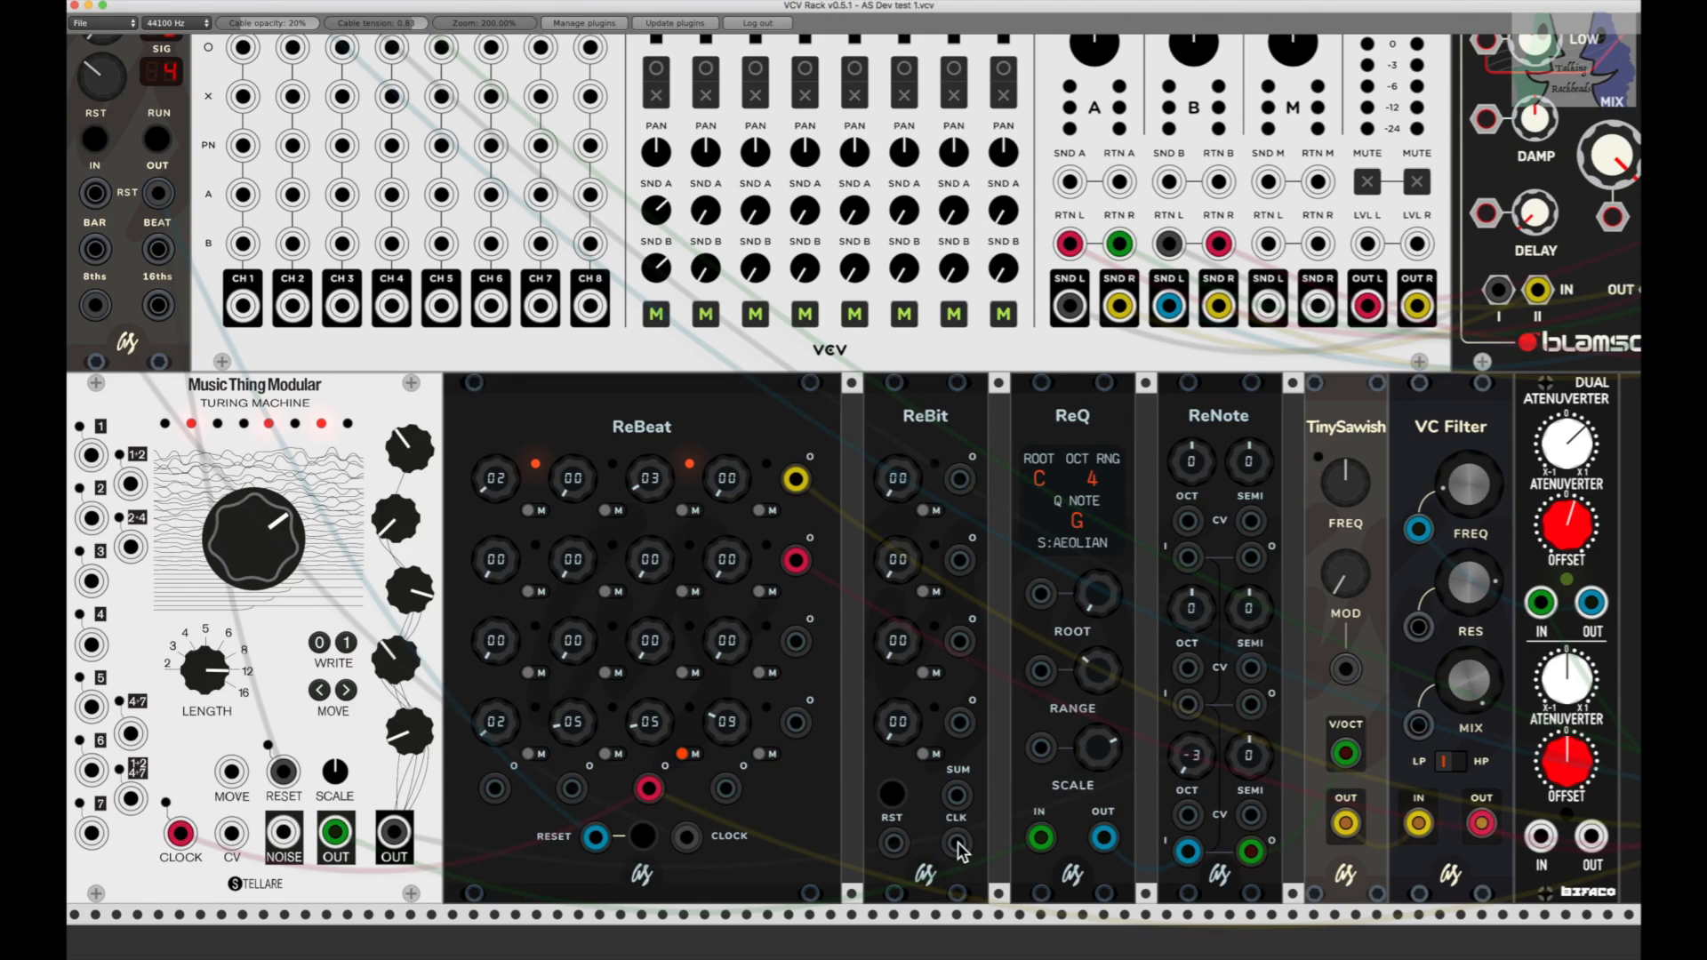
Step: Try adjusting ReBit's first clock count and reset it to 00
{"action": "left_click", "coordinate": [896, 490]}
{"action": "left_click_drag", "start_coordinate": [896, 490], "coordinate": [897, 490]}
{"action": "double_click", "coordinate": [897, 485]}
Step: Step ReQ's scale through NONE and CHROMATIC and return it to AEOLIAN
{"action": "left_click_drag", "start_coordinate": [1104, 774], "coordinate": [1104, 823]}
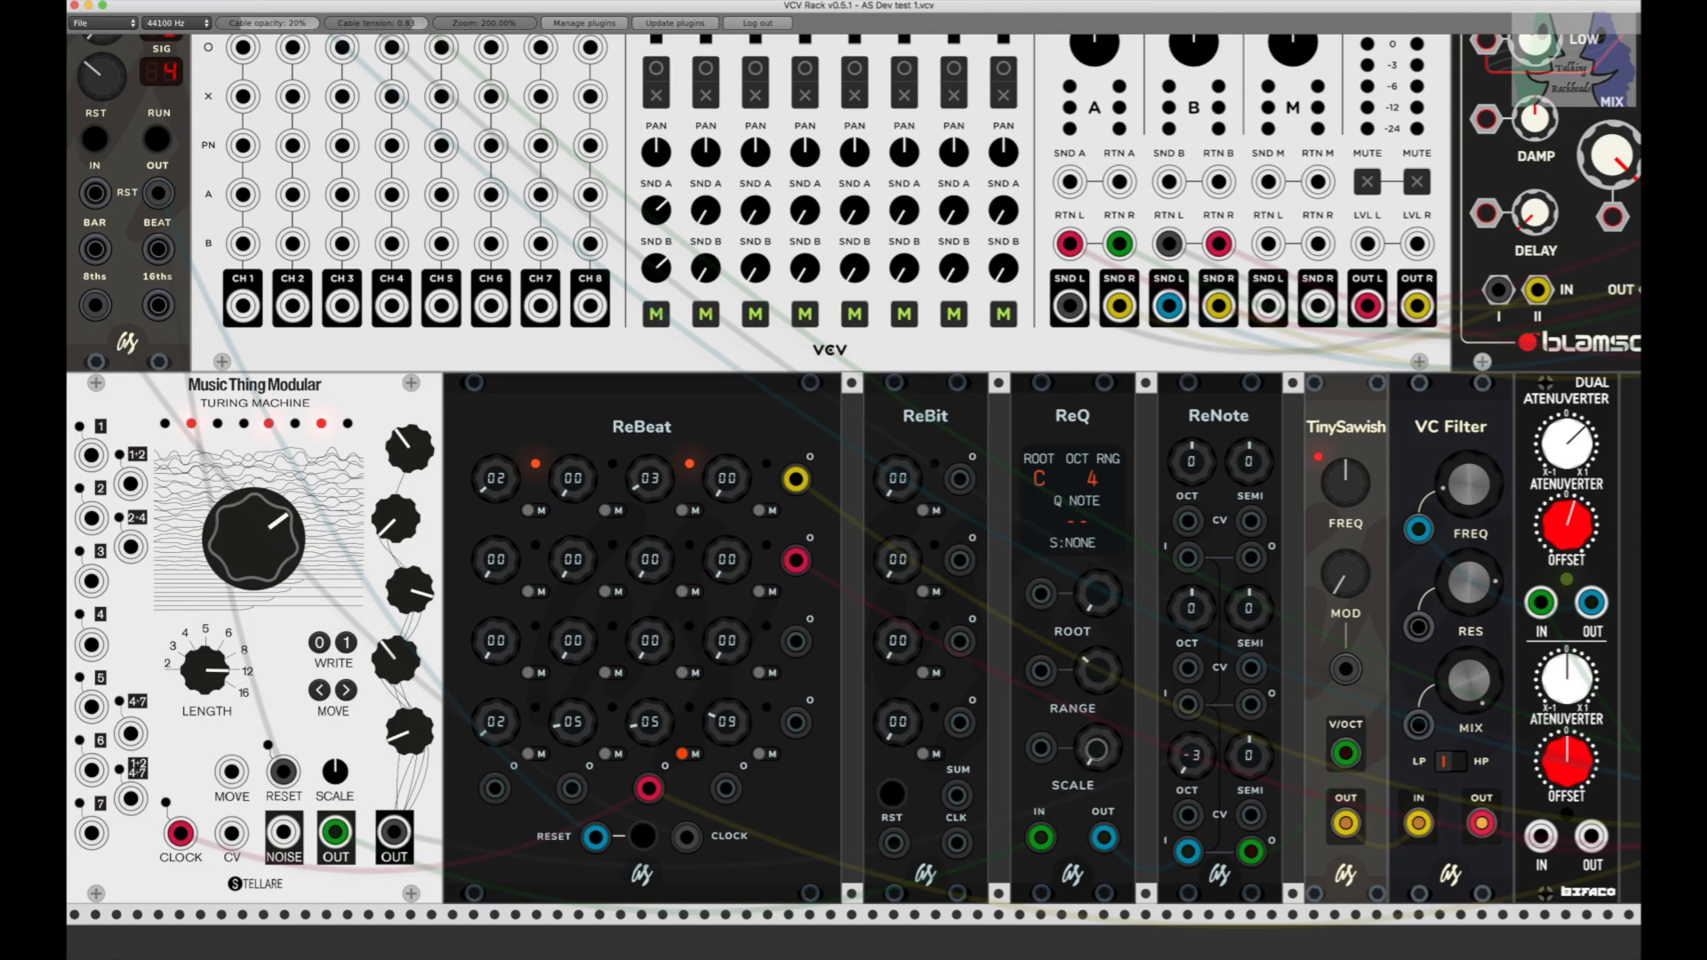
{"action": "mouse_move", "coordinate": [1097, 750]}
{"action": "left_mouse_down"}
{"action": "mouse_move", "coordinate": [1098, 734]}
{"action": "mouse_move", "coordinate": [1097, 749]}
{"action": "left_mouse_up"}
{"action": "mouse_move", "coordinate": [1101, 754]}
{"action": "left_mouse_down"}
{"action": "mouse_move", "coordinate": [1101, 697]}
{"action": "mouse_move", "coordinate": [1097, 781]}
{"action": "left_mouse_up"}
{"action": "left_click_drag", "start_coordinate": [1097, 752], "coordinate": [1098, 745]}
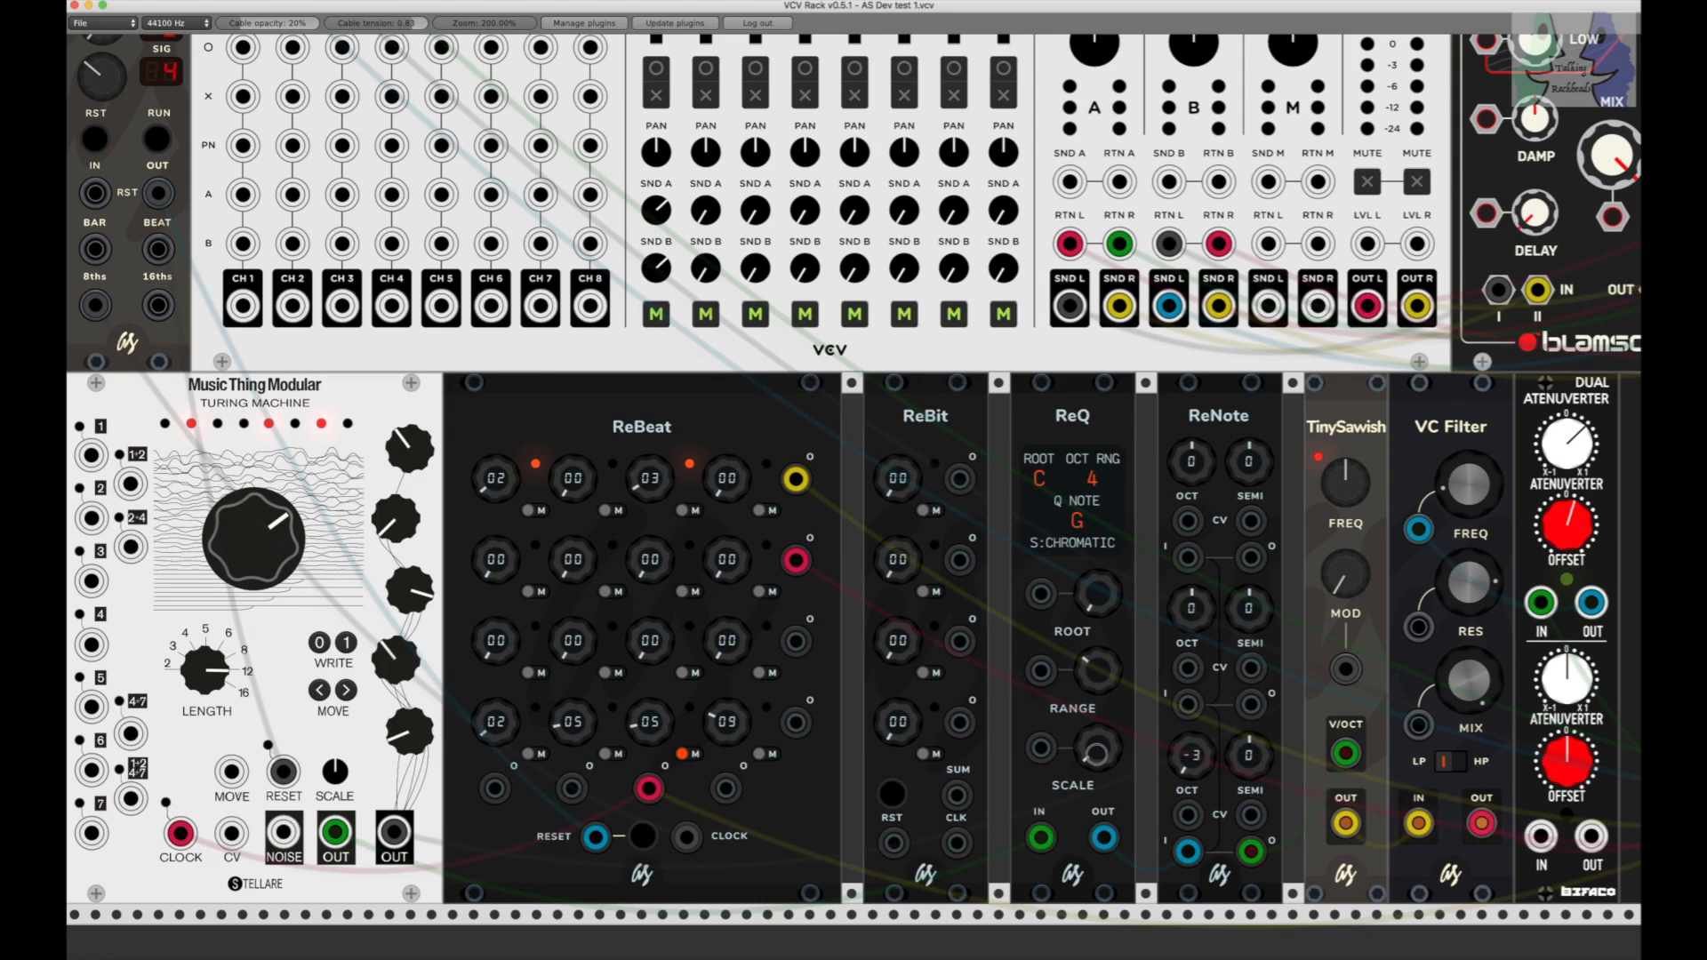
{"action": "left_click_drag", "start_coordinate": [1097, 747], "coordinate": [1097, 745]}
{"action": "left_click_drag", "start_coordinate": [1096, 763], "coordinate": [1092, 752]}
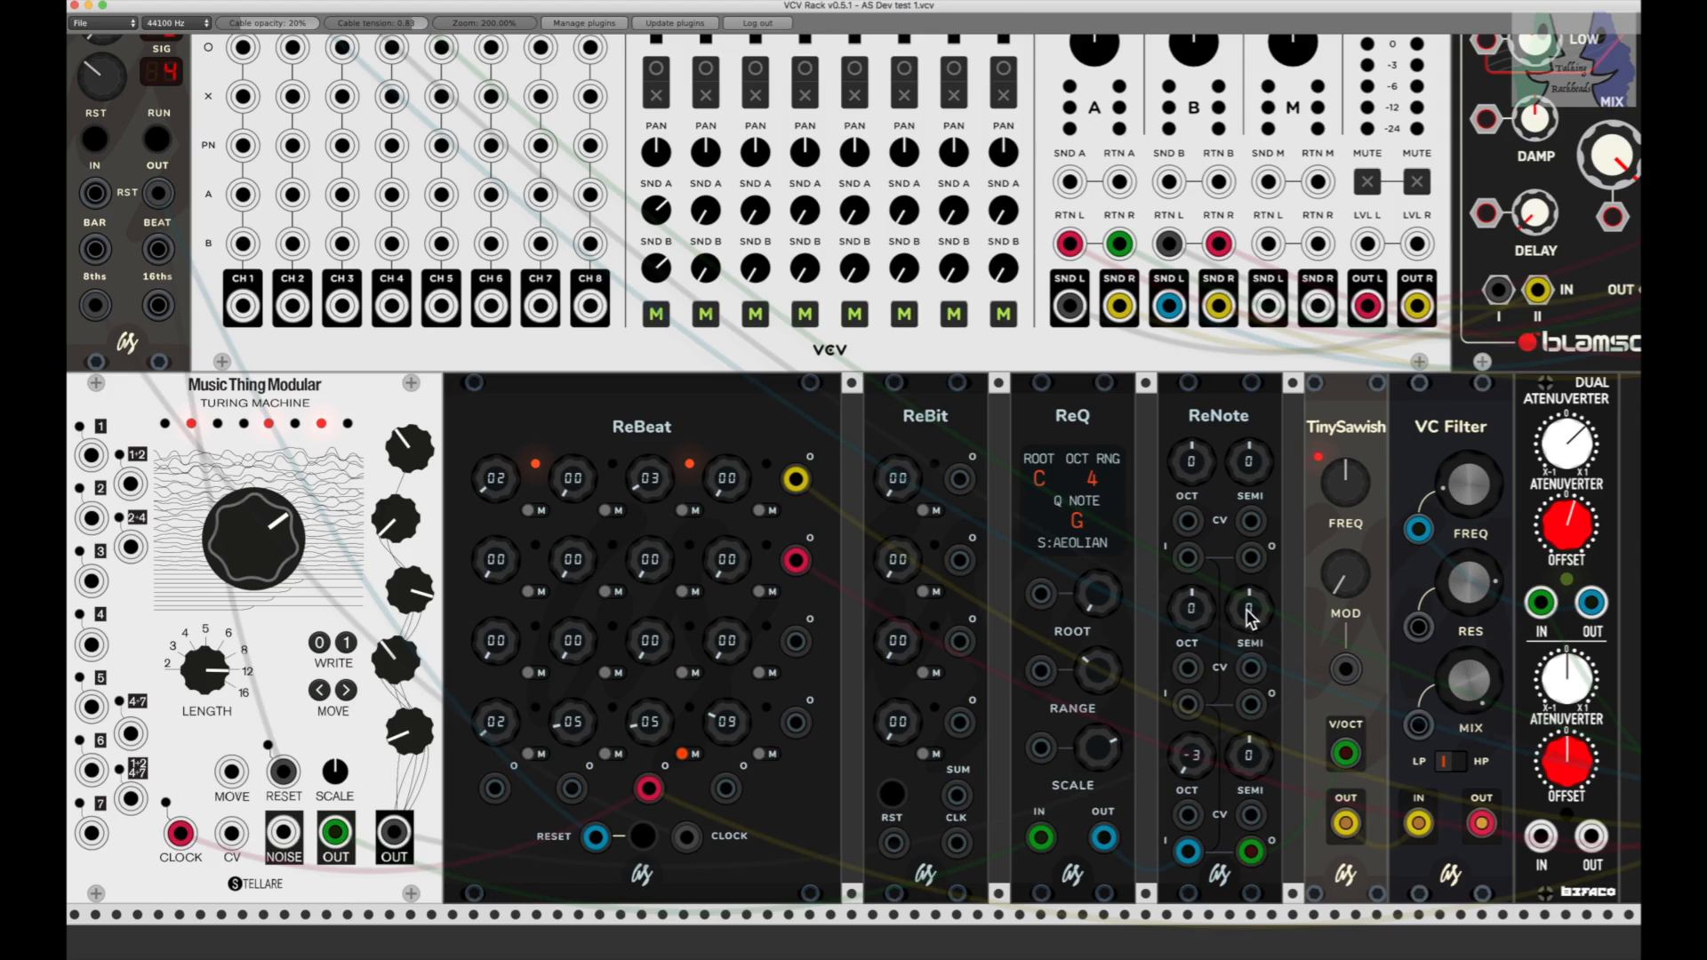
Step: Set the semitone offsets of ReNote's second and third sections to 4 and 7
{"action": "left_click_drag", "start_coordinate": [1252, 620], "coordinate": [1252, 589]}
{"action": "left_click_drag", "start_coordinate": [1250, 755], "coordinate": [1249, 680]}
{"action": "left_click_drag", "start_coordinate": [1252, 613], "coordinate": [1252, 604]}
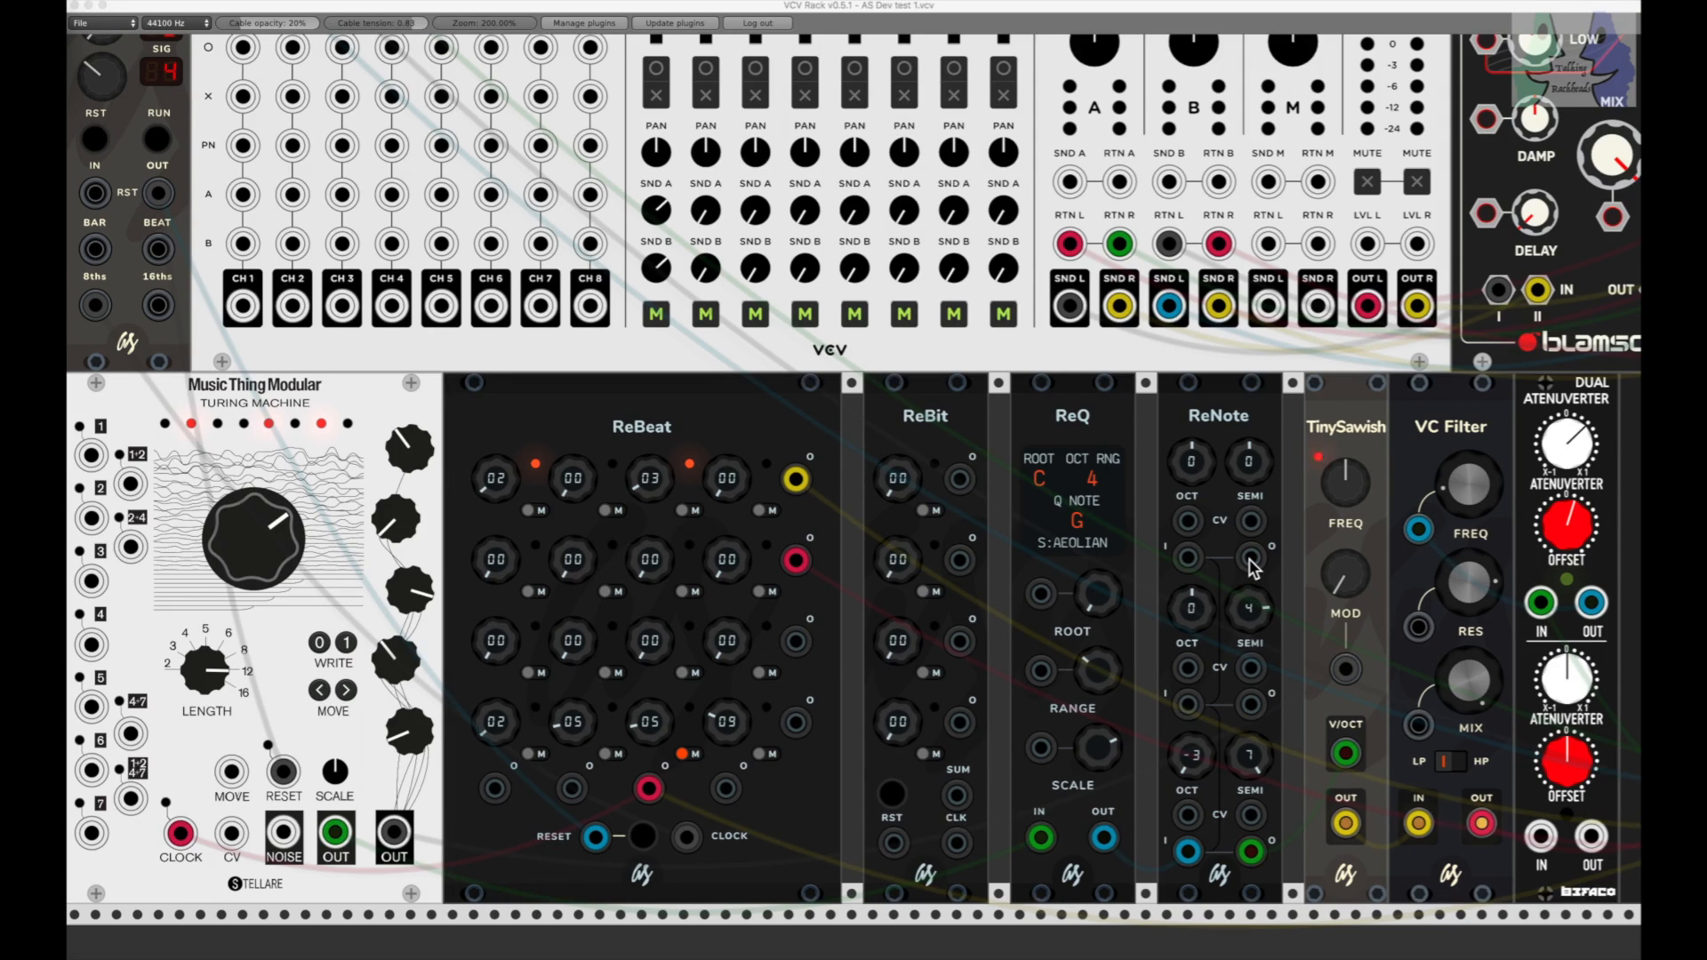
Step: Chain ReNote's first section output into its second section input, with both octave offsets at -3 and the second semitone offset at 0
{"action": "left_click_drag", "start_coordinate": [1250, 560], "coordinate": [1195, 701]}
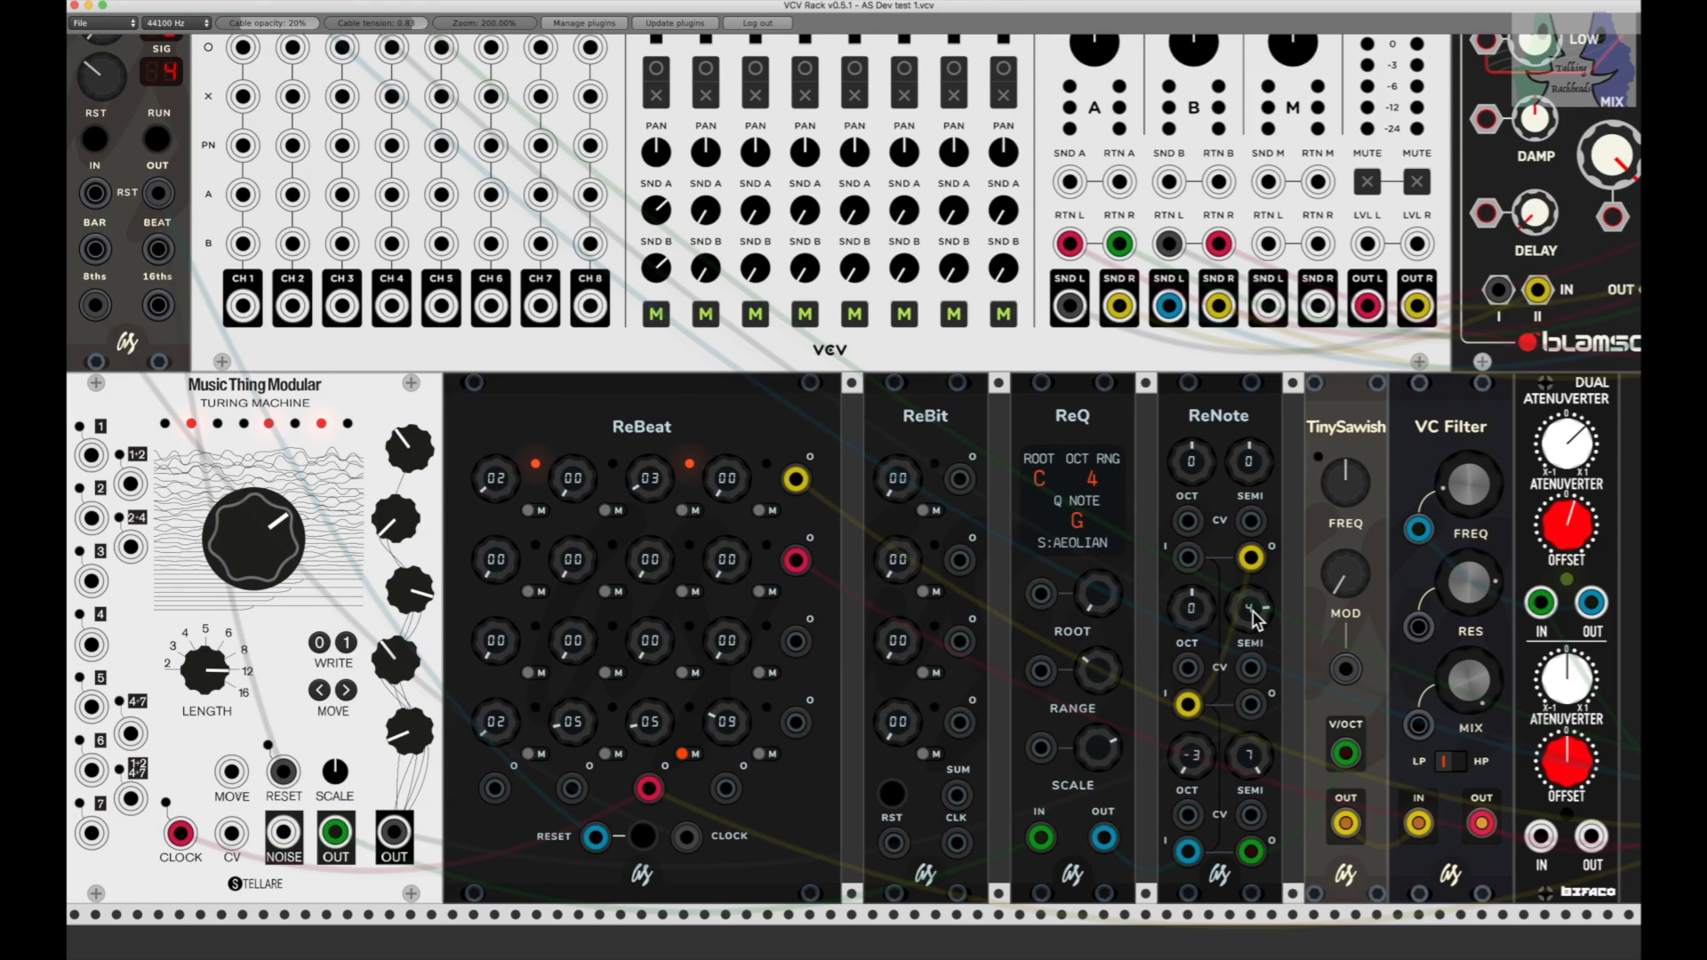
{"action": "left_click_drag", "start_coordinate": [1256, 620], "coordinate": [1256, 619]}
{"action": "left_click_drag", "start_coordinate": [1193, 462], "coordinate": [1199, 493]}
{"action": "left_click_drag", "start_coordinate": [1192, 609], "coordinate": [1193, 640]}
Step: Try patching ReNote's second section output into its third section, and remove that cable again
{"action": "left_click_drag", "start_coordinate": [1251, 706], "coordinate": [1191, 814]}
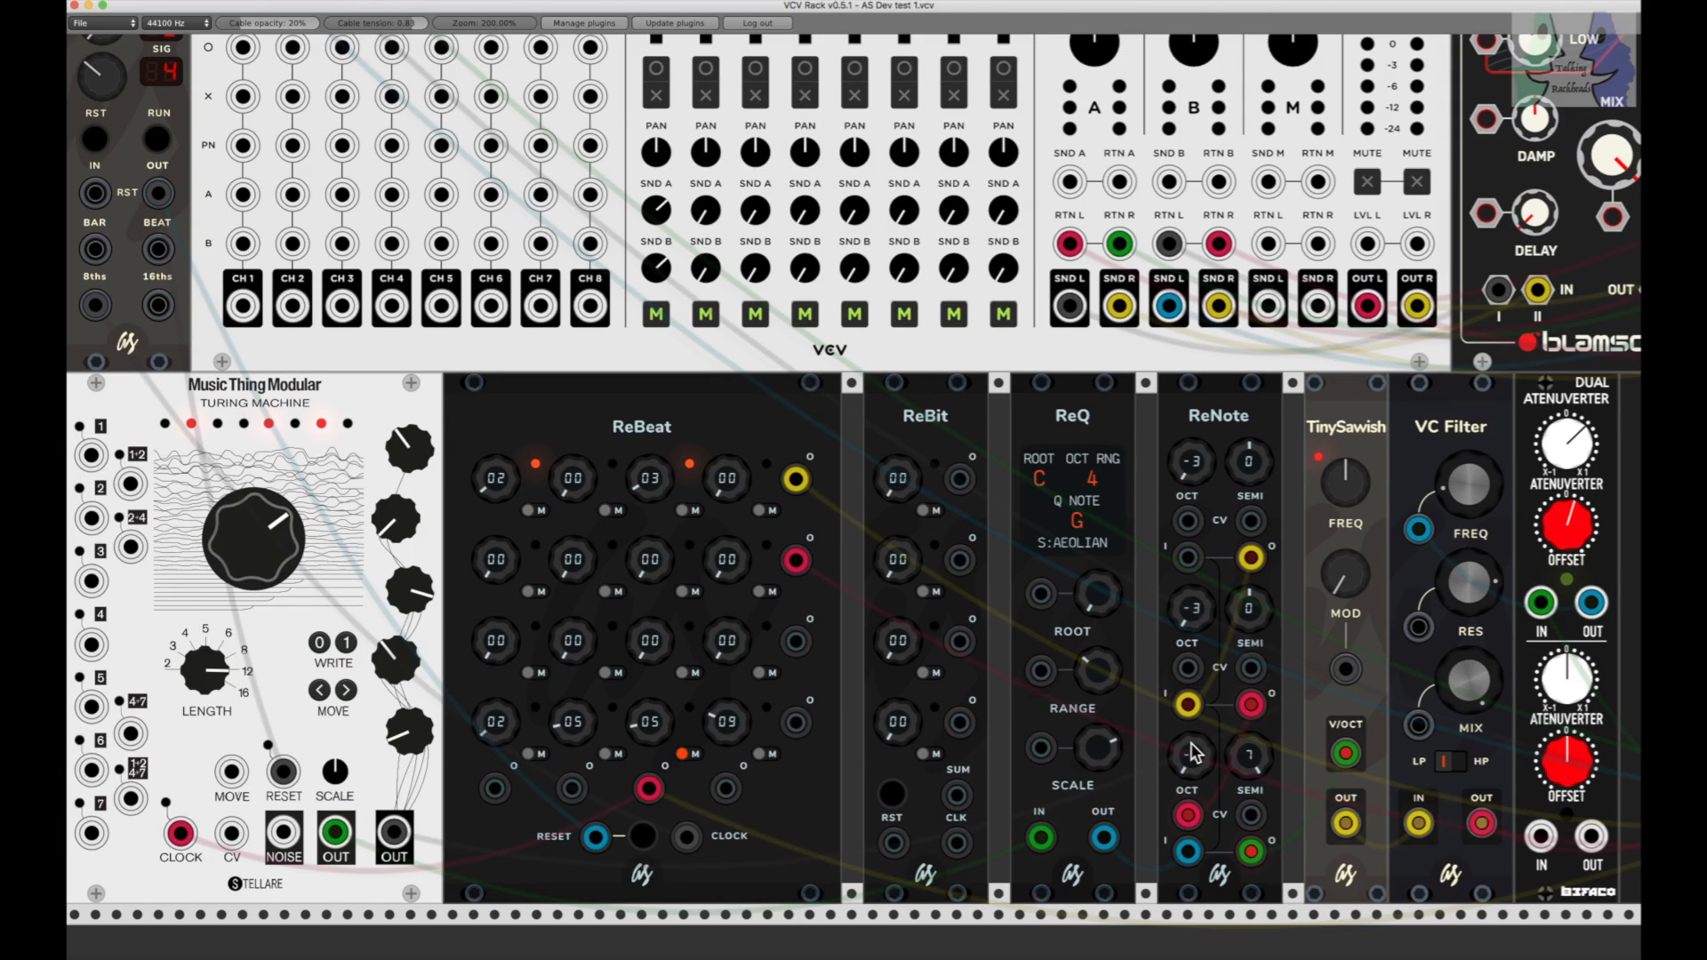
{"action": "left_click_drag", "start_coordinate": [1190, 816], "coordinate": [1189, 855]}
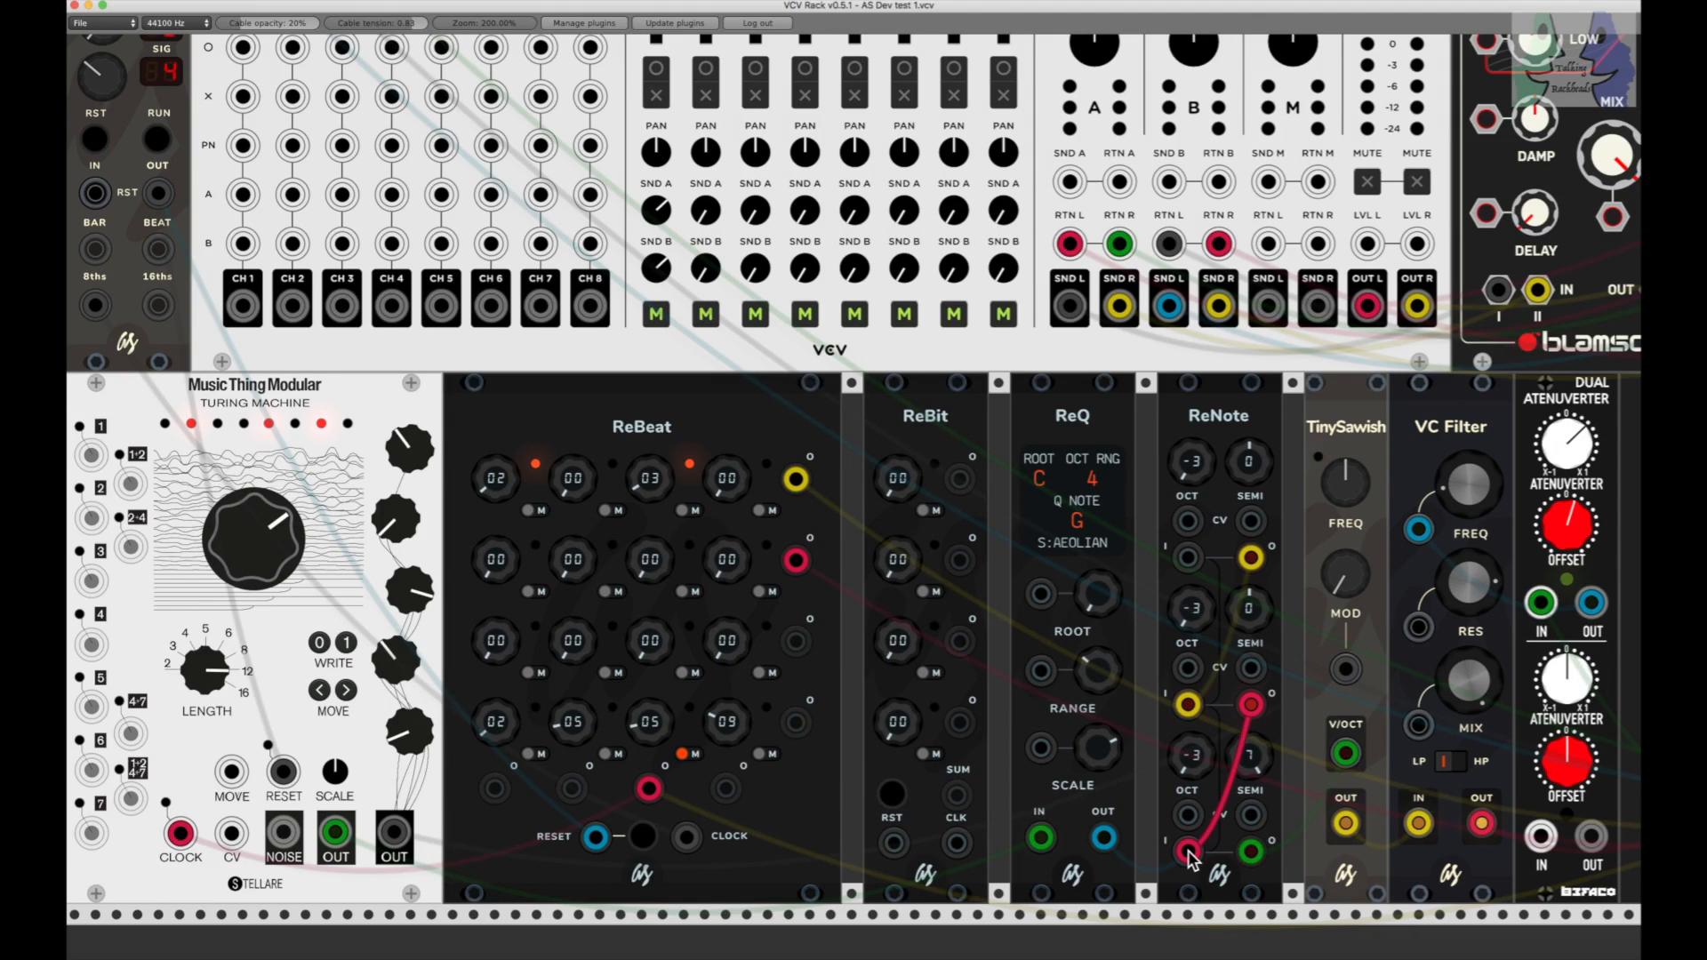
{"action": "left_click_drag", "start_coordinate": [1189, 853], "coordinate": [1192, 568]}
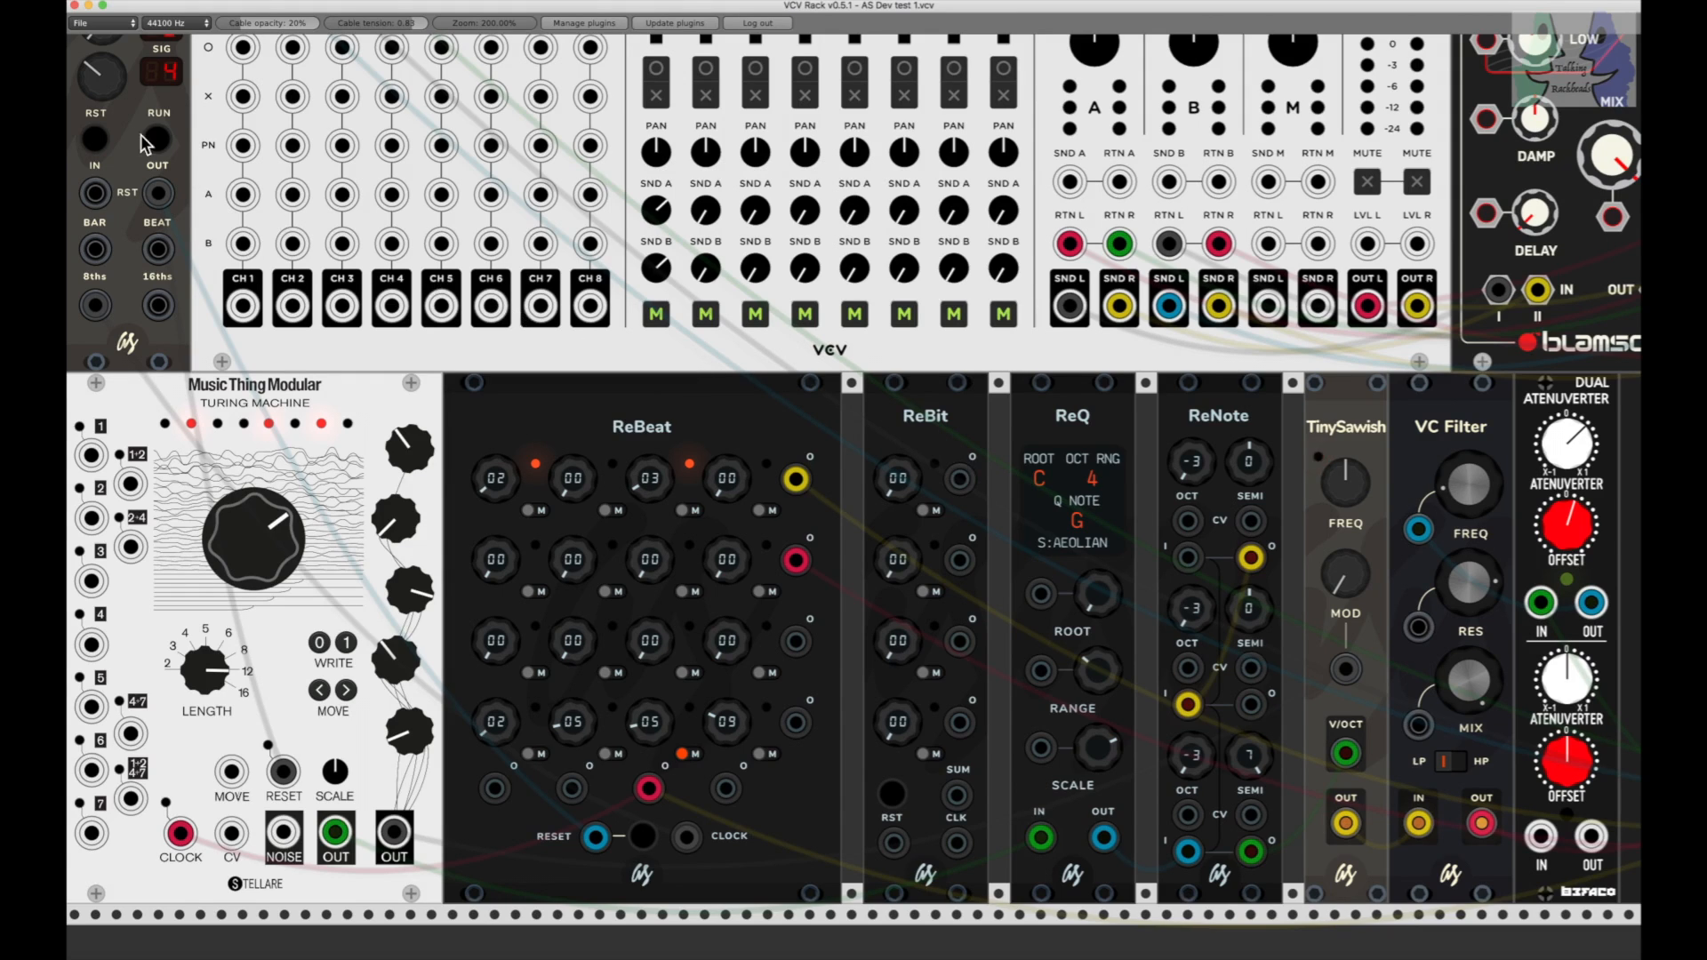
Step: Switch to the patch with the bass test and audition its ReBit rhythm by running and stopping the BPM Clock
{"action": "key", "text": "super+Tab"}
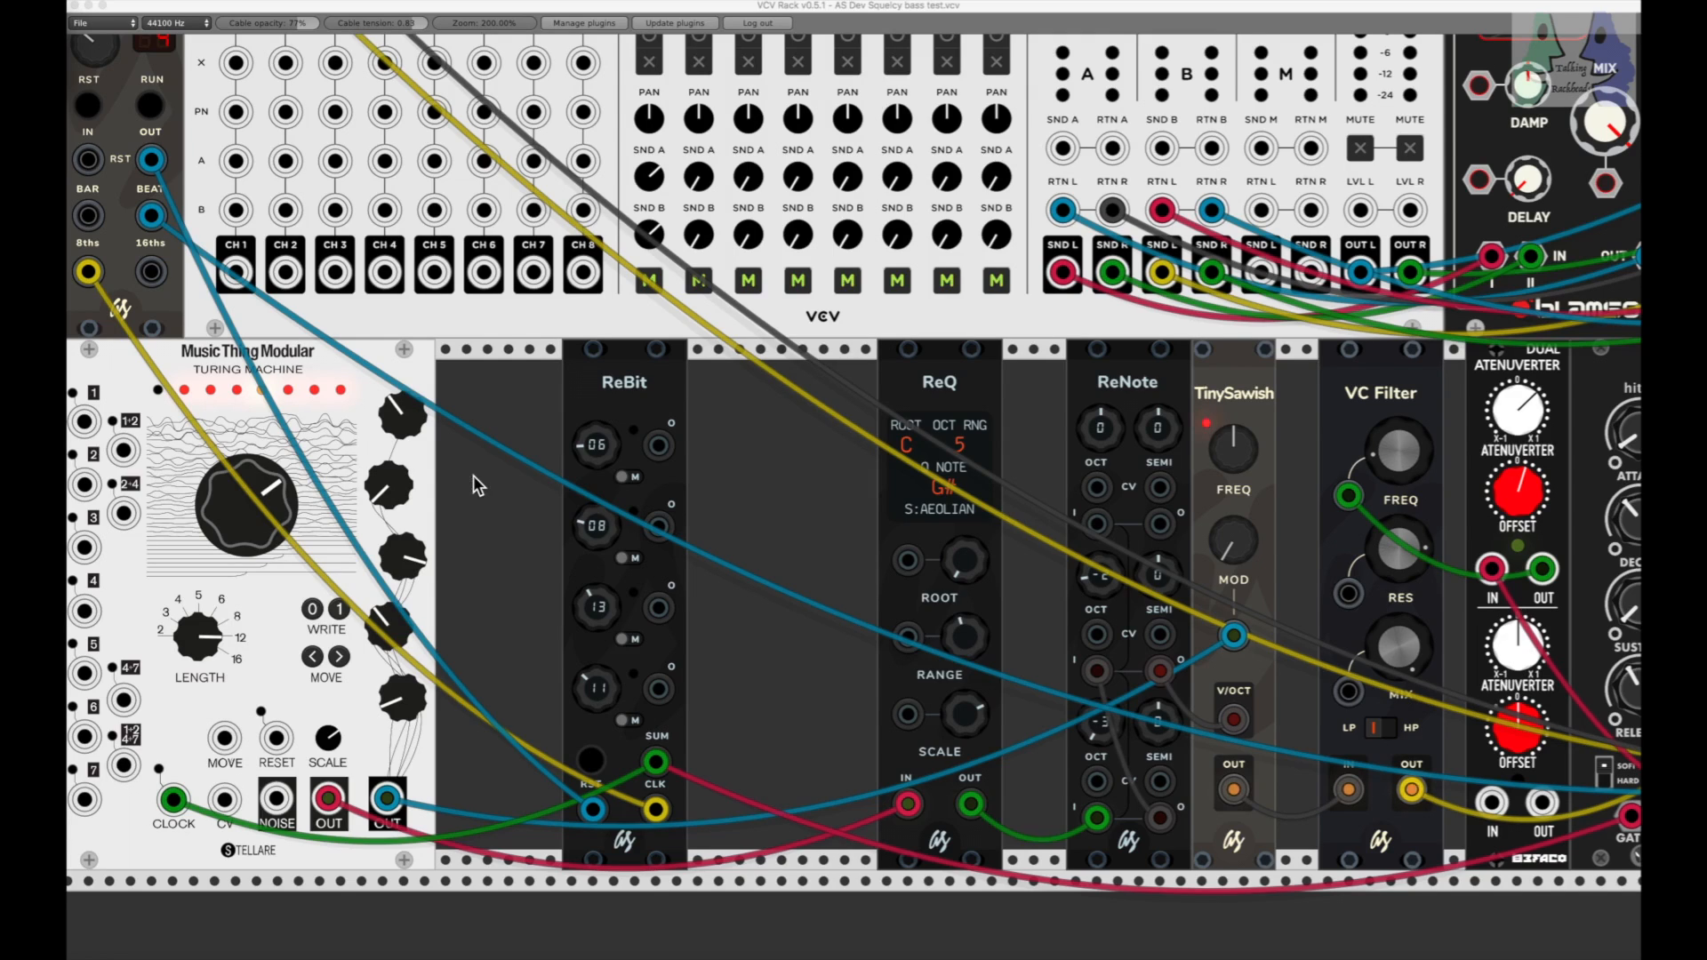
{"action": "left_click", "coordinate": [149, 114]}
{"action": "left_click", "coordinate": [148, 109]}
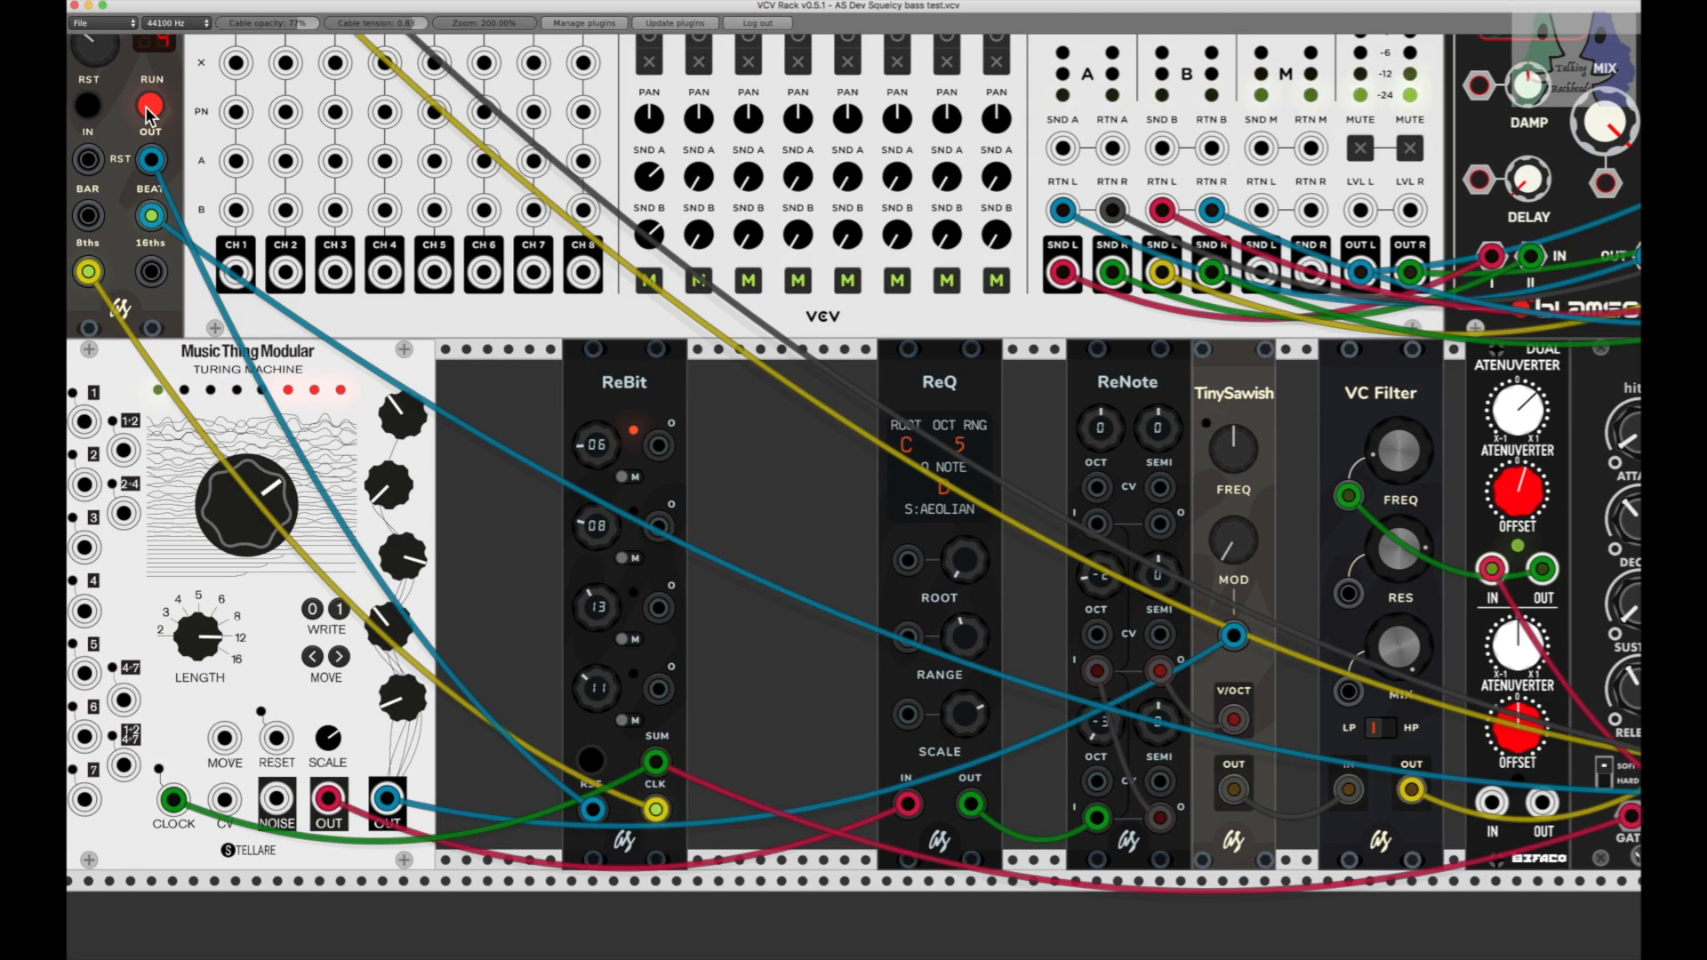
{"action": "left_click", "coordinate": [150, 107]}
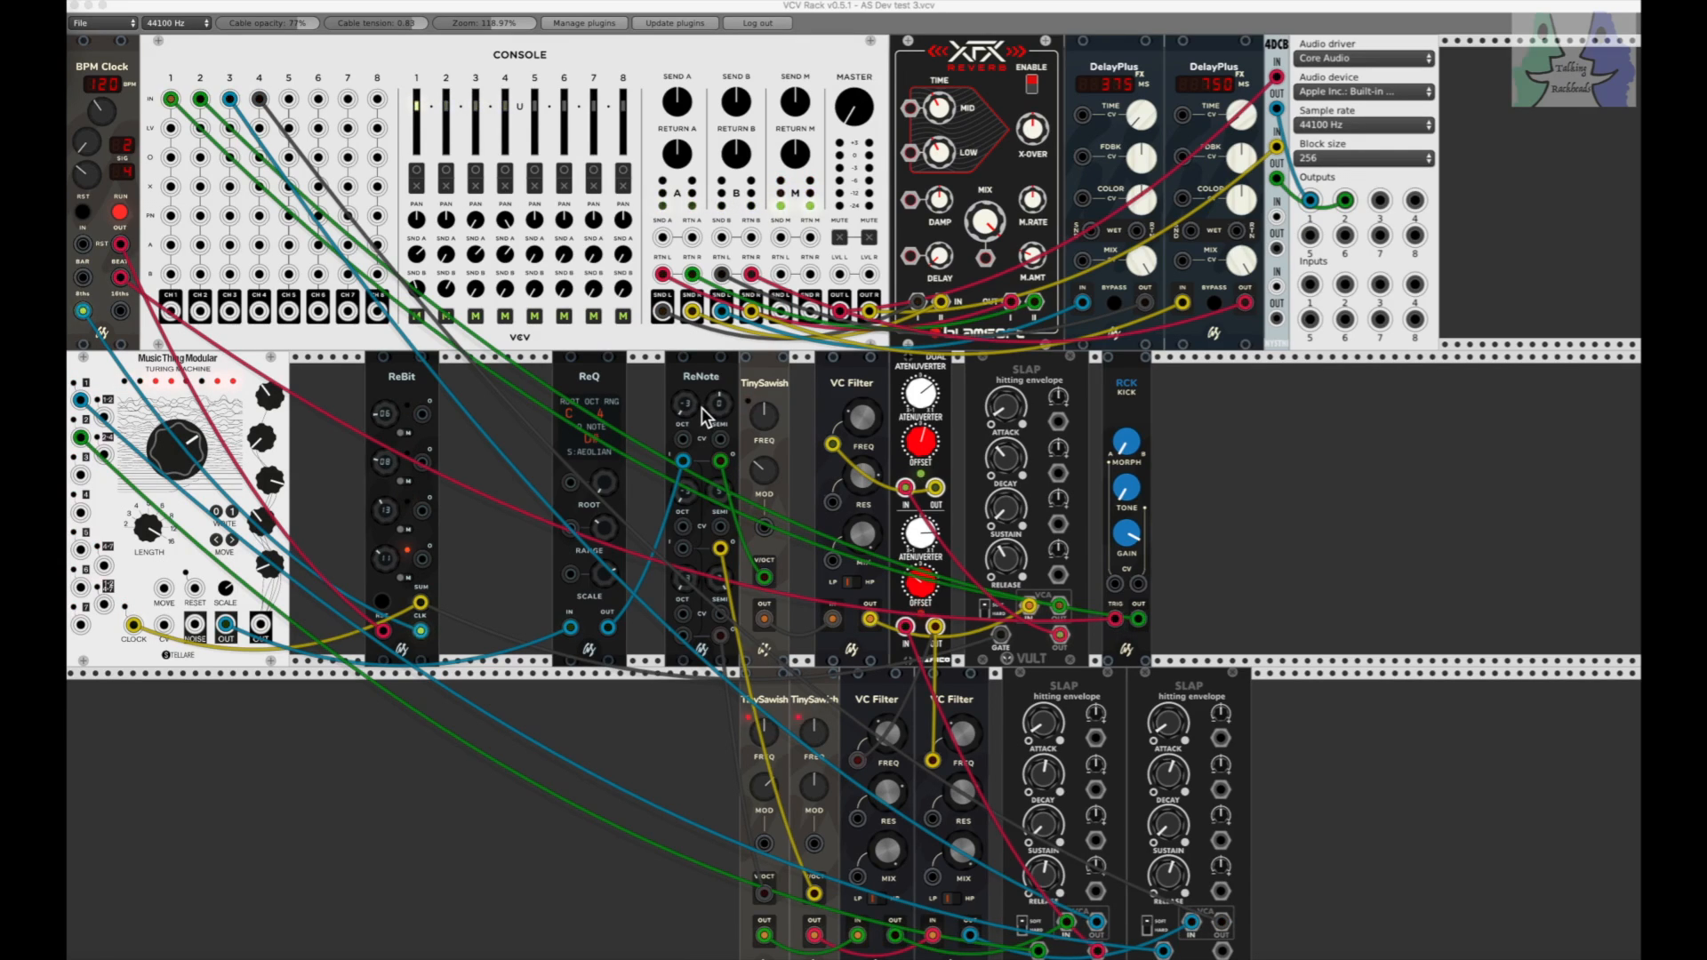
Step: Raise the Console's master level to audition the AS Dev test 3 patch, and turn it back down
{"action": "left_click", "coordinate": [851, 114]}
{"action": "left_click_drag", "start_coordinate": [848, 113], "coordinate": [847, 93]}
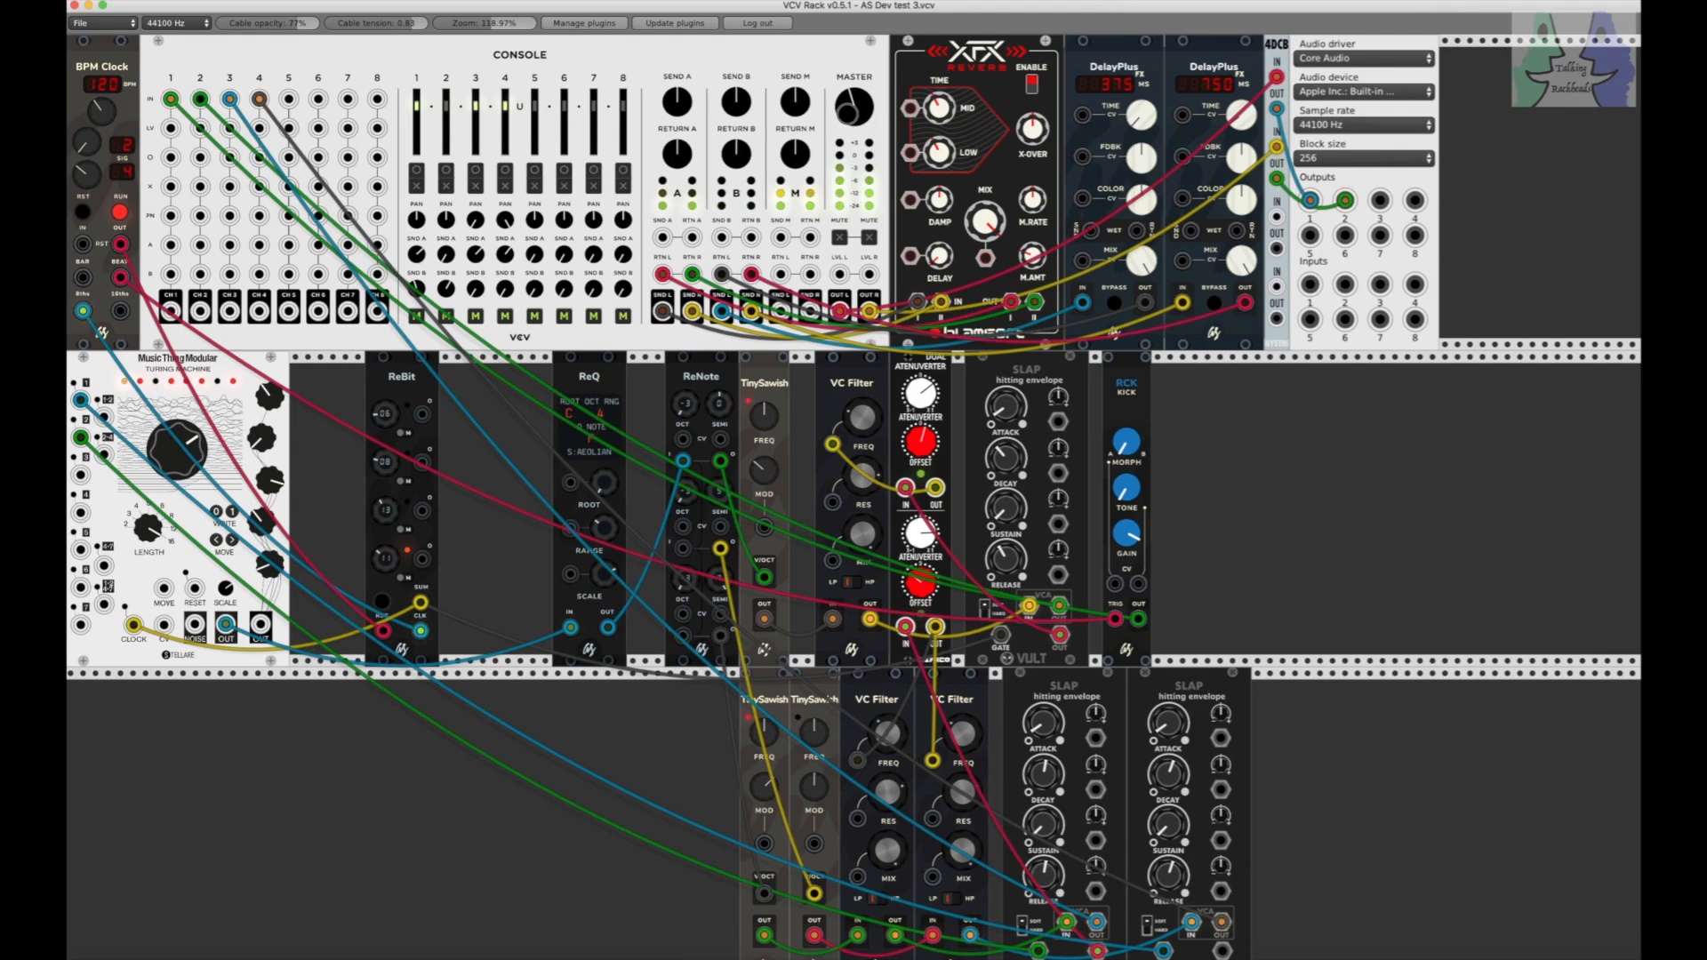
{"action": "left_click_drag", "start_coordinate": [846, 113], "coordinate": [848, 112]}
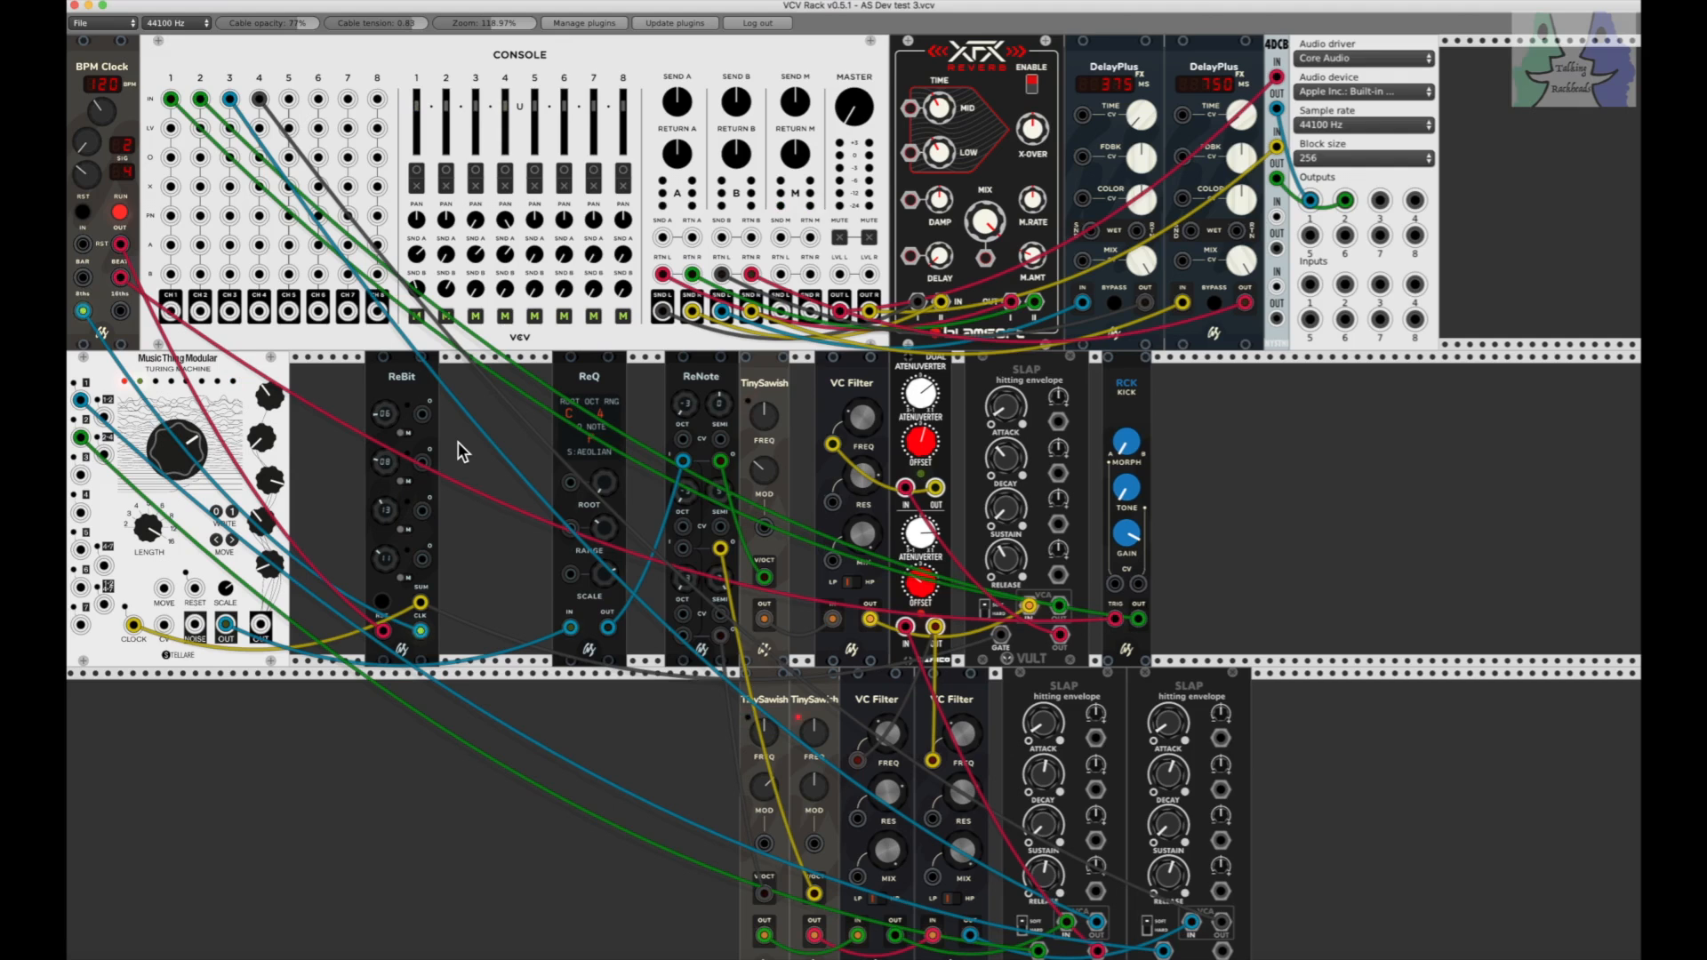
{"action": "scroll", "coordinate": [457, 441], "scroll_direction": "right", "scroll_amount": 15}
{"action": "scroll", "coordinate": [454, 441], "scroll_direction": "left", "scroll_amount": 15}
{"action": "scroll", "coordinate": [828, 425], "scroll_direction": "right", "scroll_amount": 2}
{"action": "scroll", "coordinate": [830, 421], "scroll_direction": "left", "scroll_amount": 2}
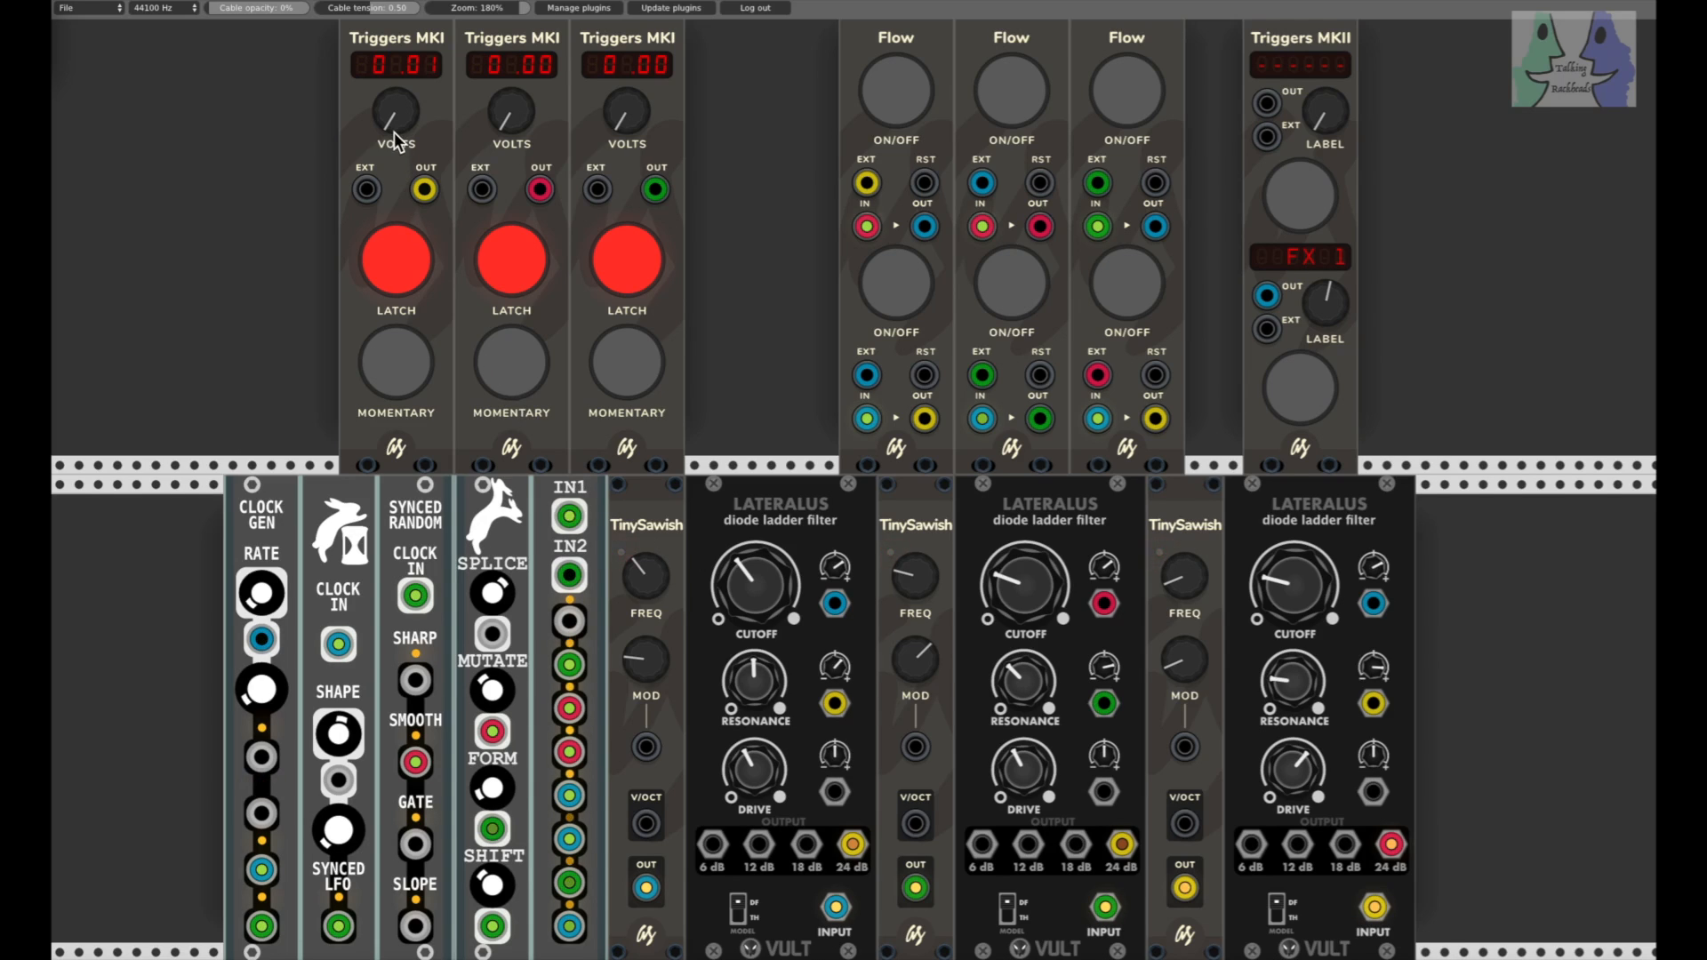
Step: Set the three Triggers MKI voltages to 4.97, 5.06 and 5.28, and fire the FX 1 trigger to toggle the Flow switches
{"action": "mouse_move", "coordinate": [388, 119]}
{"action": "left_mouse_down"}
{"action": "mouse_move", "coordinate": [388, 142]}
{"action": "mouse_move", "coordinate": [388, 89]}
{"action": "mouse_move", "coordinate": [394, 124]}
{"action": "left_mouse_up"}
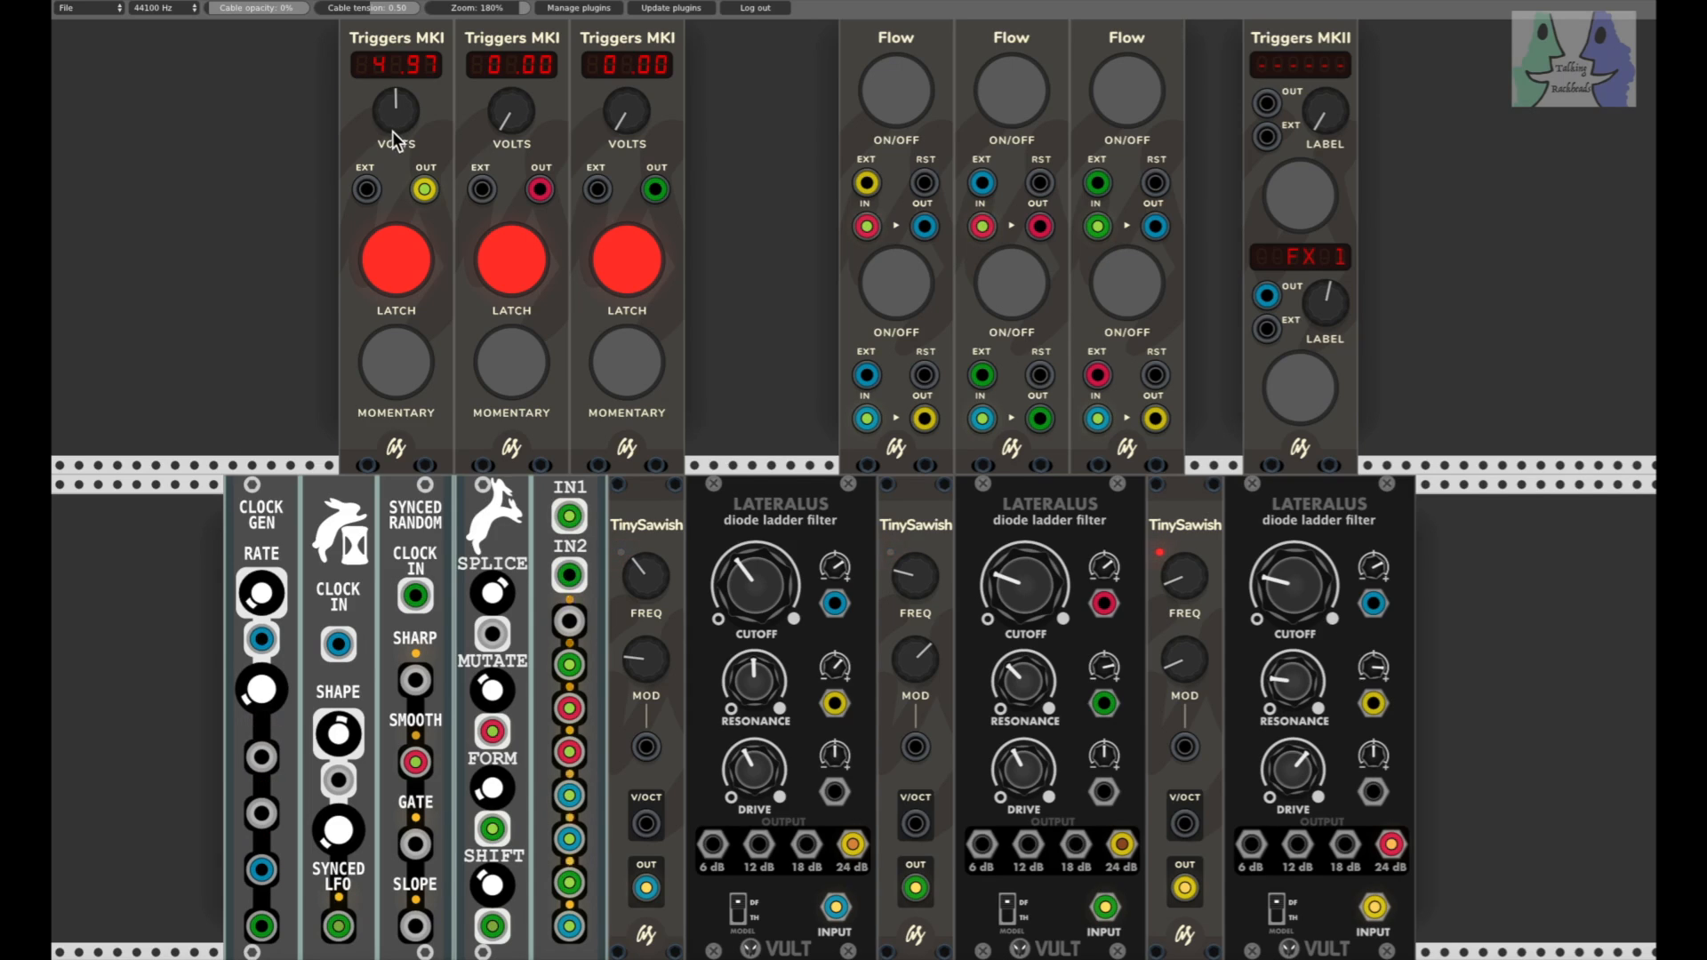
{"action": "left_click_drag", "start_coordinate": [505, 142], "coordinate": [594, 111]}
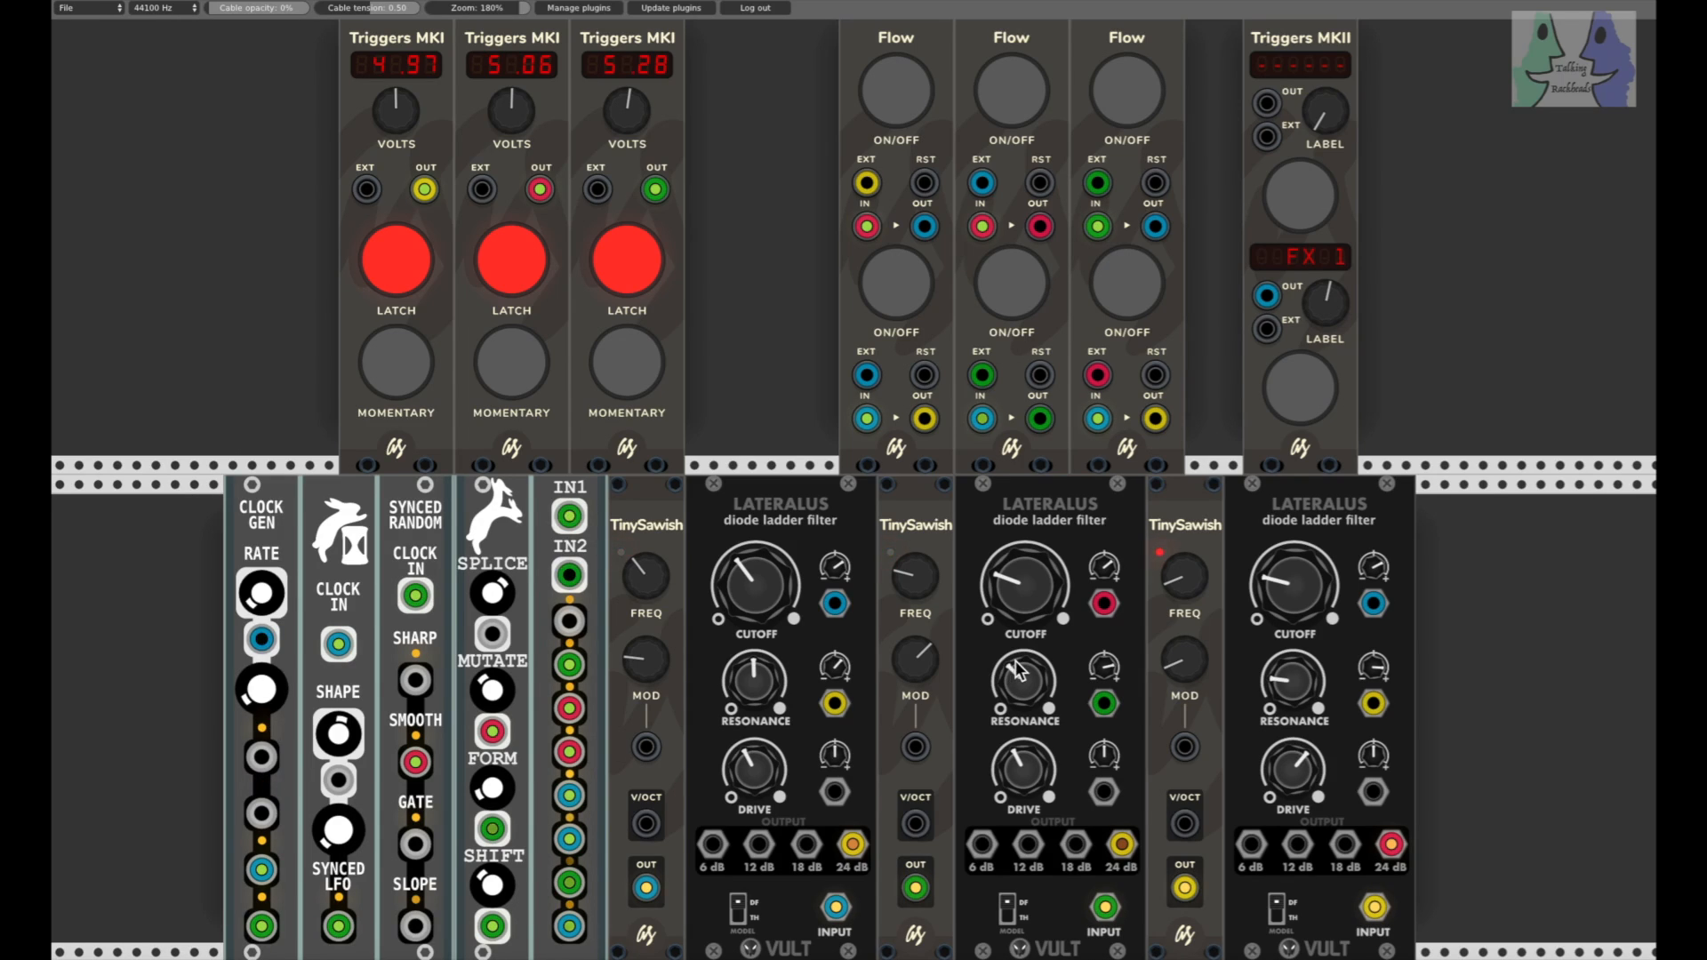
{"action": "left_click", "coordinate": [1314, 397]}
{"action": "left_click", "coordinate": [1315, 395]}
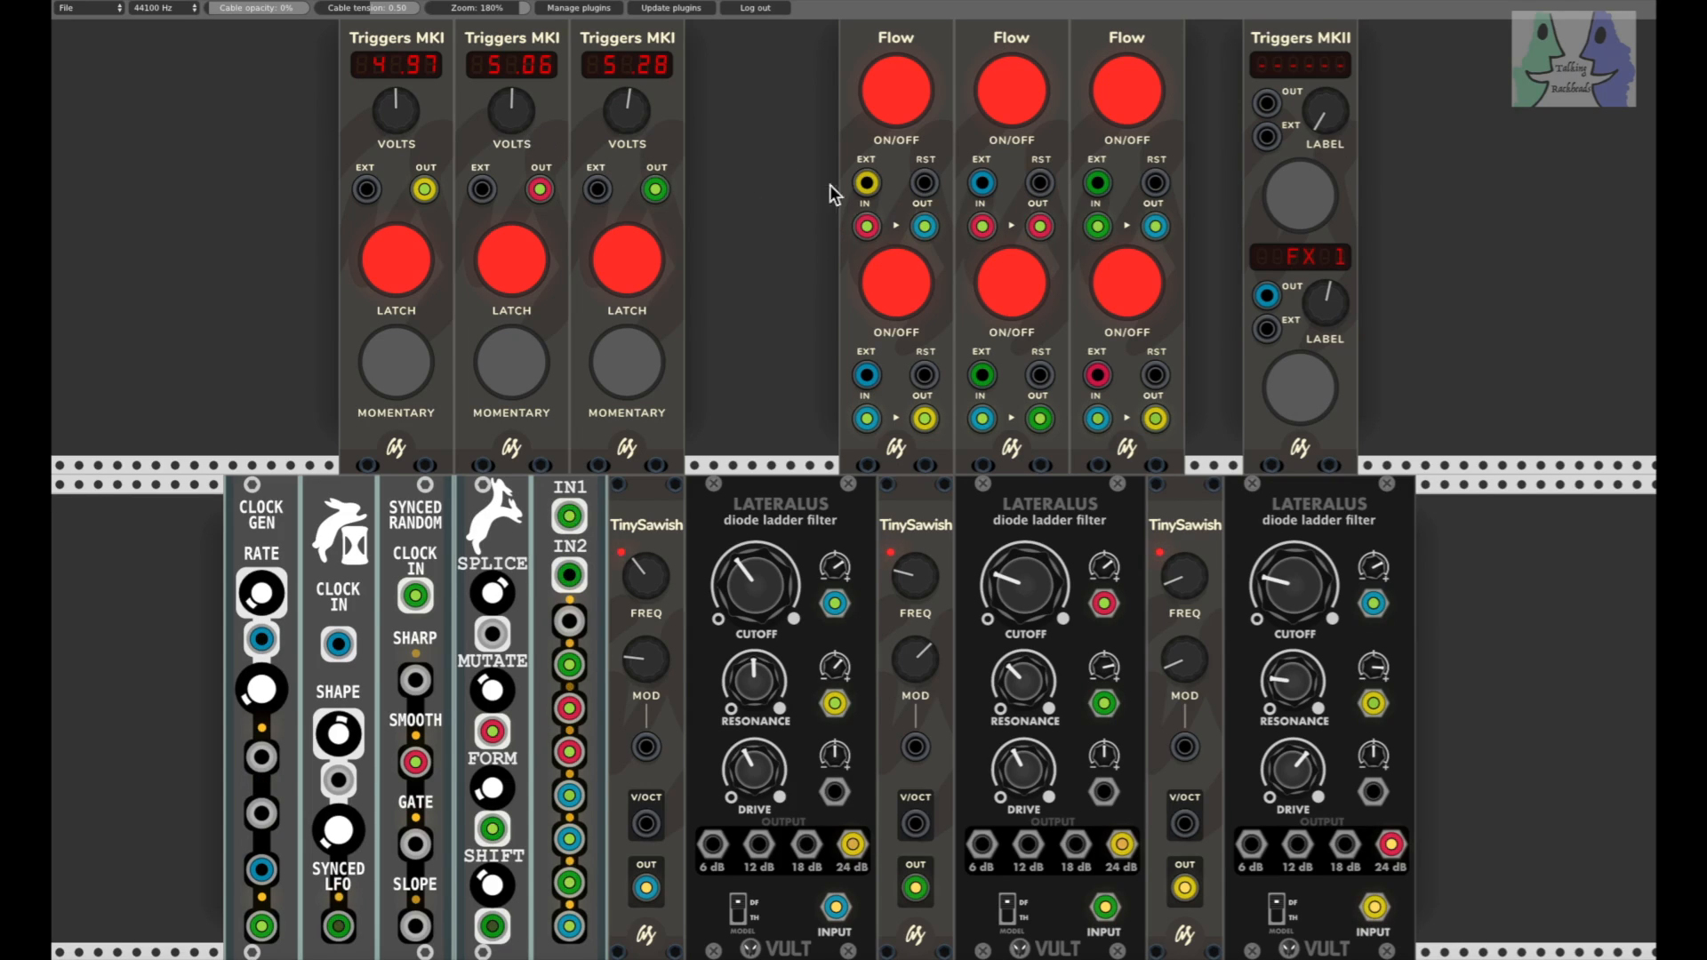
Step: Switch the Flow modules off with the FX 1 trigger and turn the three Triggers MKI voltages down to 0.00, 0.00 and 0.11
{"action": "left_click", "coordinate": [1298, 390]}
{"action": "left_click_drag", "start_coordinate": [634, 116], "coordinate": [635, 271]}
{"action": "left_click_drag", "start_coordinate": [504, 102], "coordinate": [504, 258]}
{"action": "left_click_drag", "start_coordinate": [395, 92], "coordinate": [395, 222]}
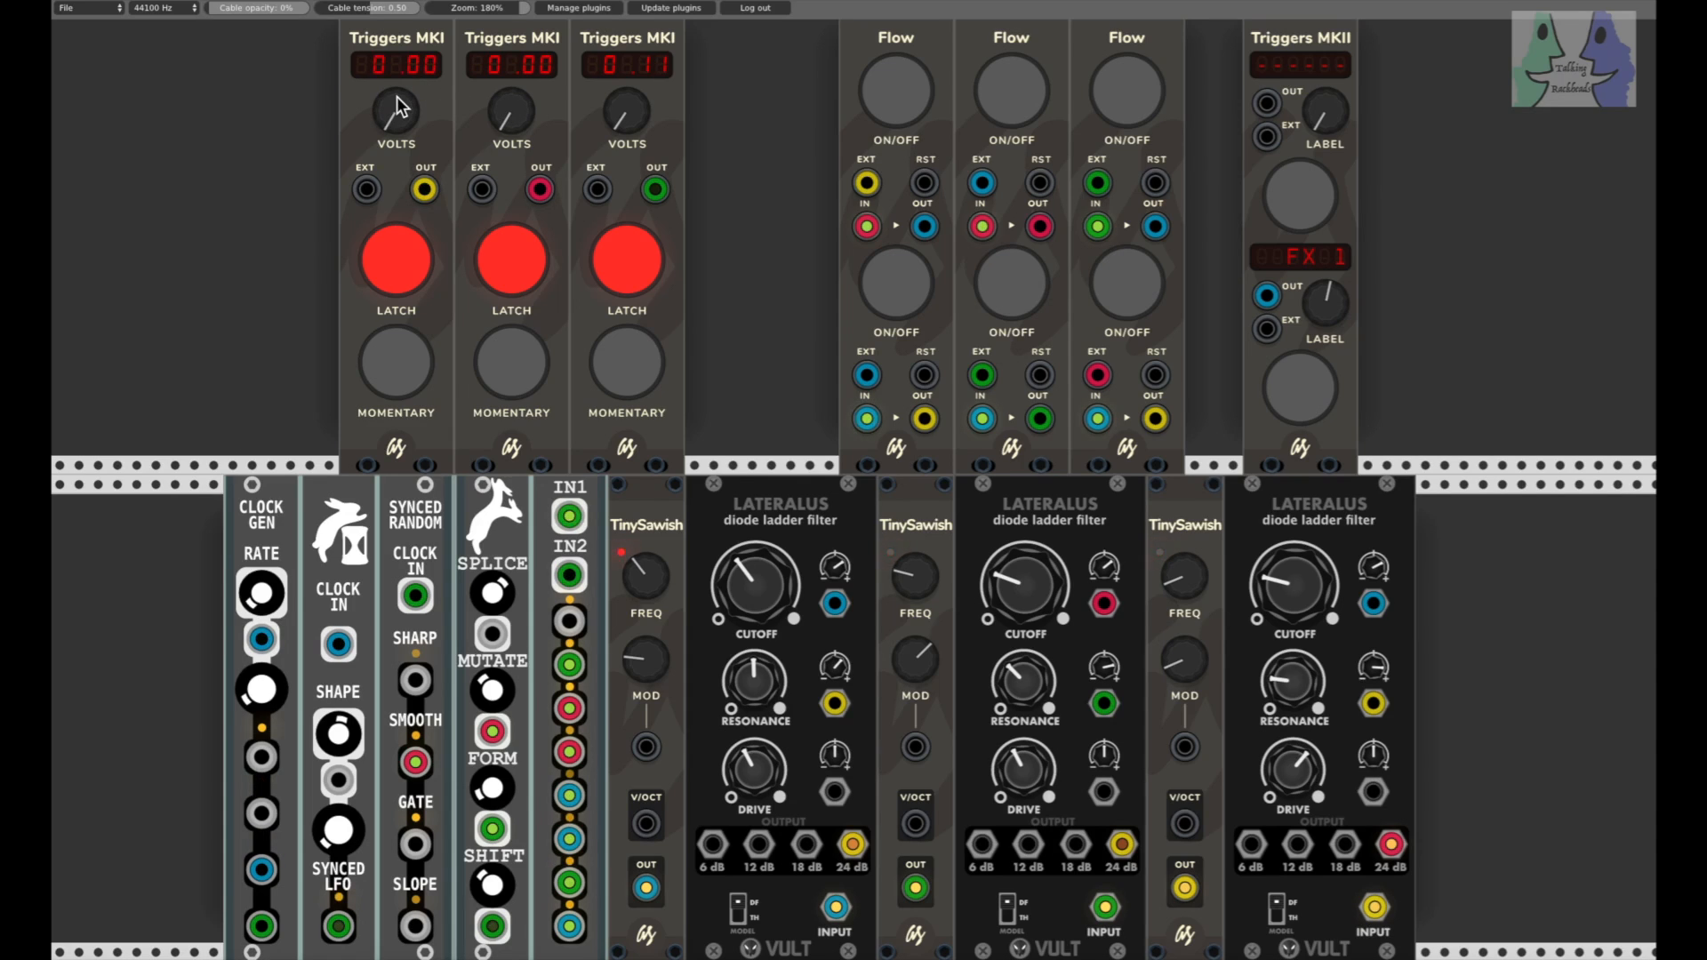
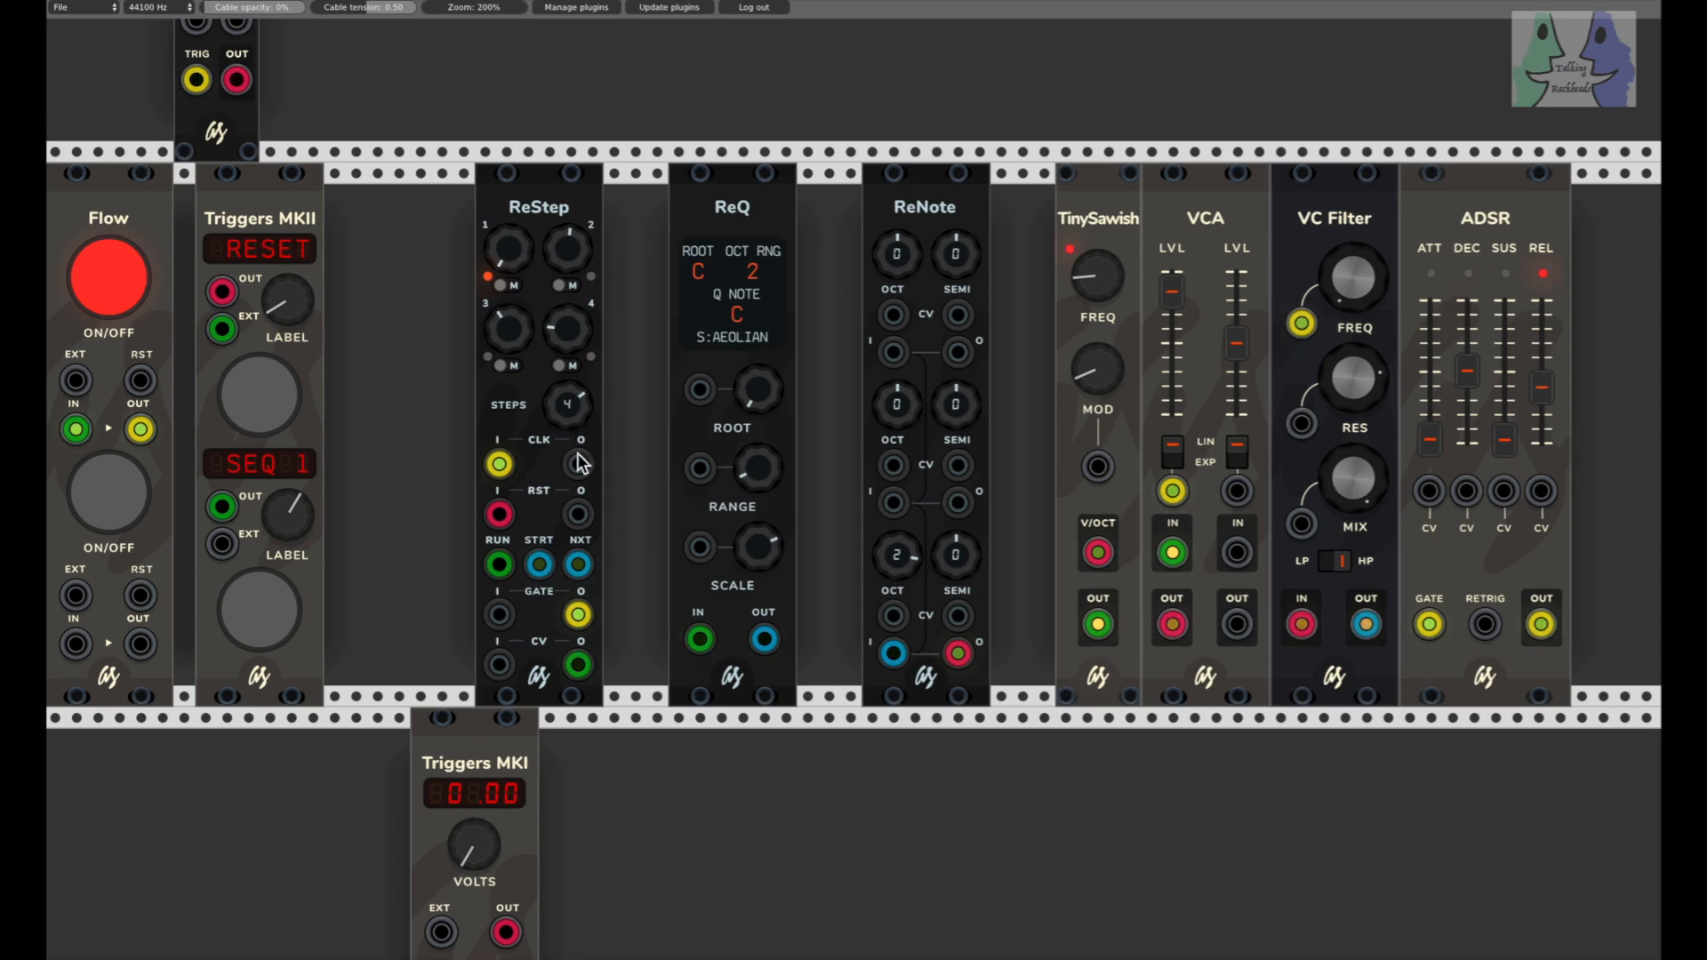
Step: Set the Triggers MKI voltage to 3.06, then lower it to 1.48 and raise the ReStep's third step value
{"action": "mouse_move", "coordinate": [567, 413]}
{"action": "left_mouse_down"}
{"action": "mouse_move", "coordinate": [568, 489]}
{"action": "mouse_move", "coordinate": [568, 413]}
{"action": "left_mouse_up"}
{"action": "left_click_drag", "start_coordinate": [1099, 552], "coordinate": [958, 655]}
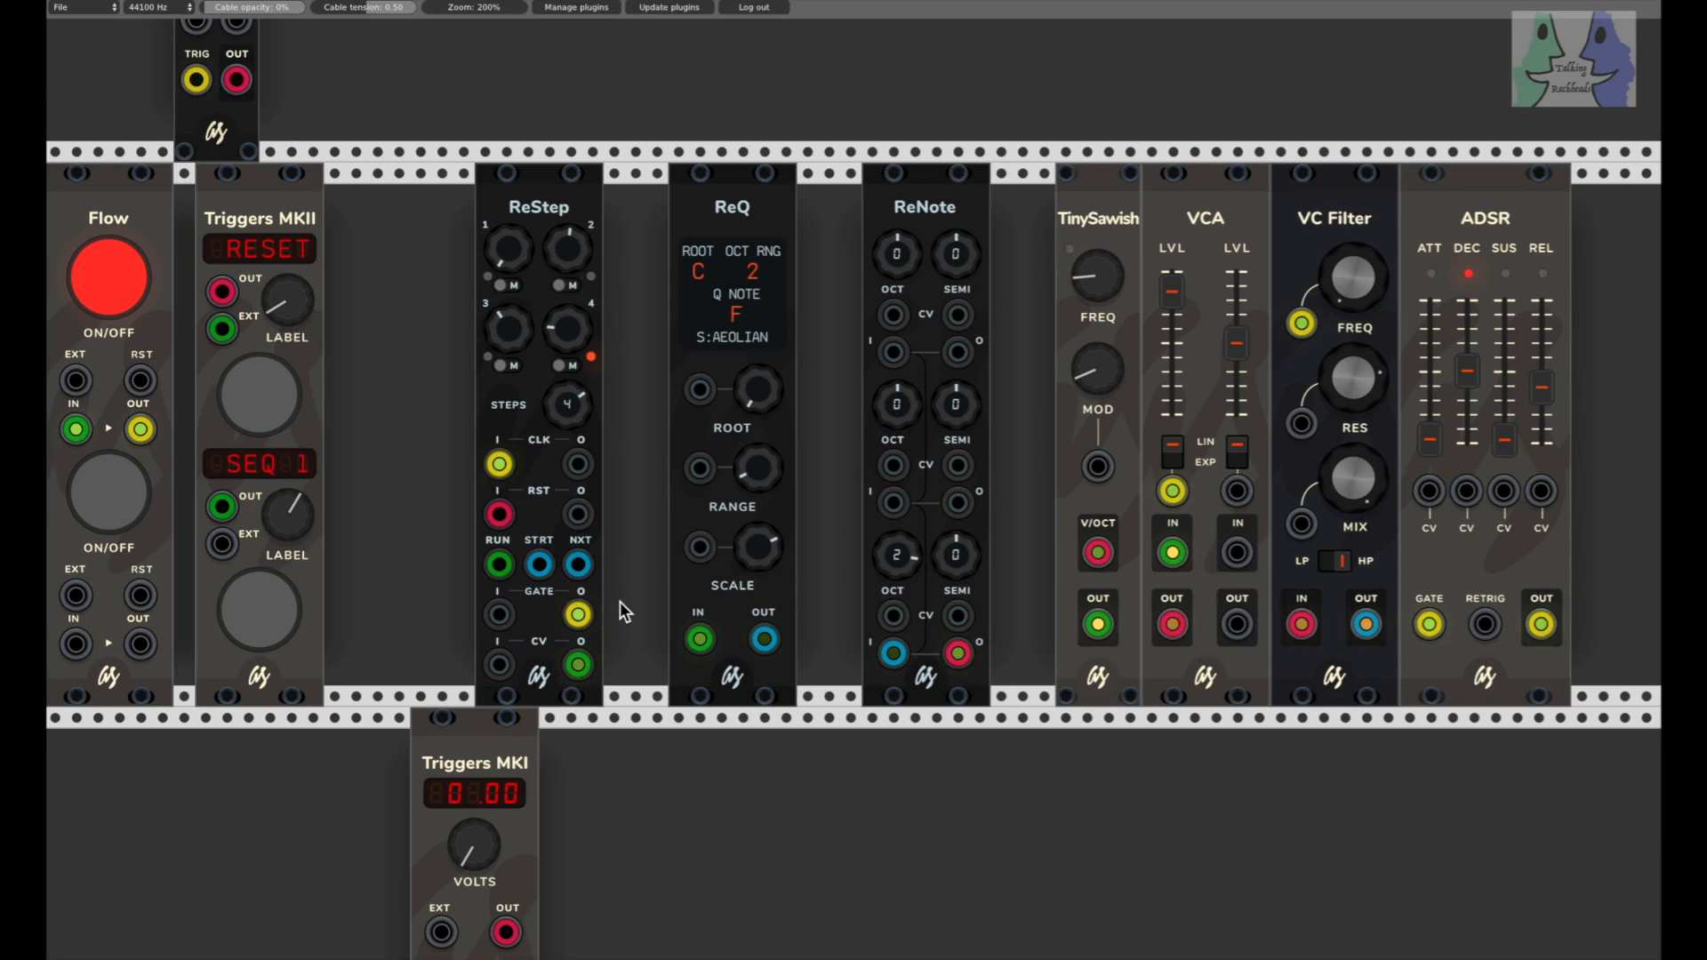
{"action": "left_click_drag", "start_coordinate": [469, 861], "coordinate": [469, 793]}
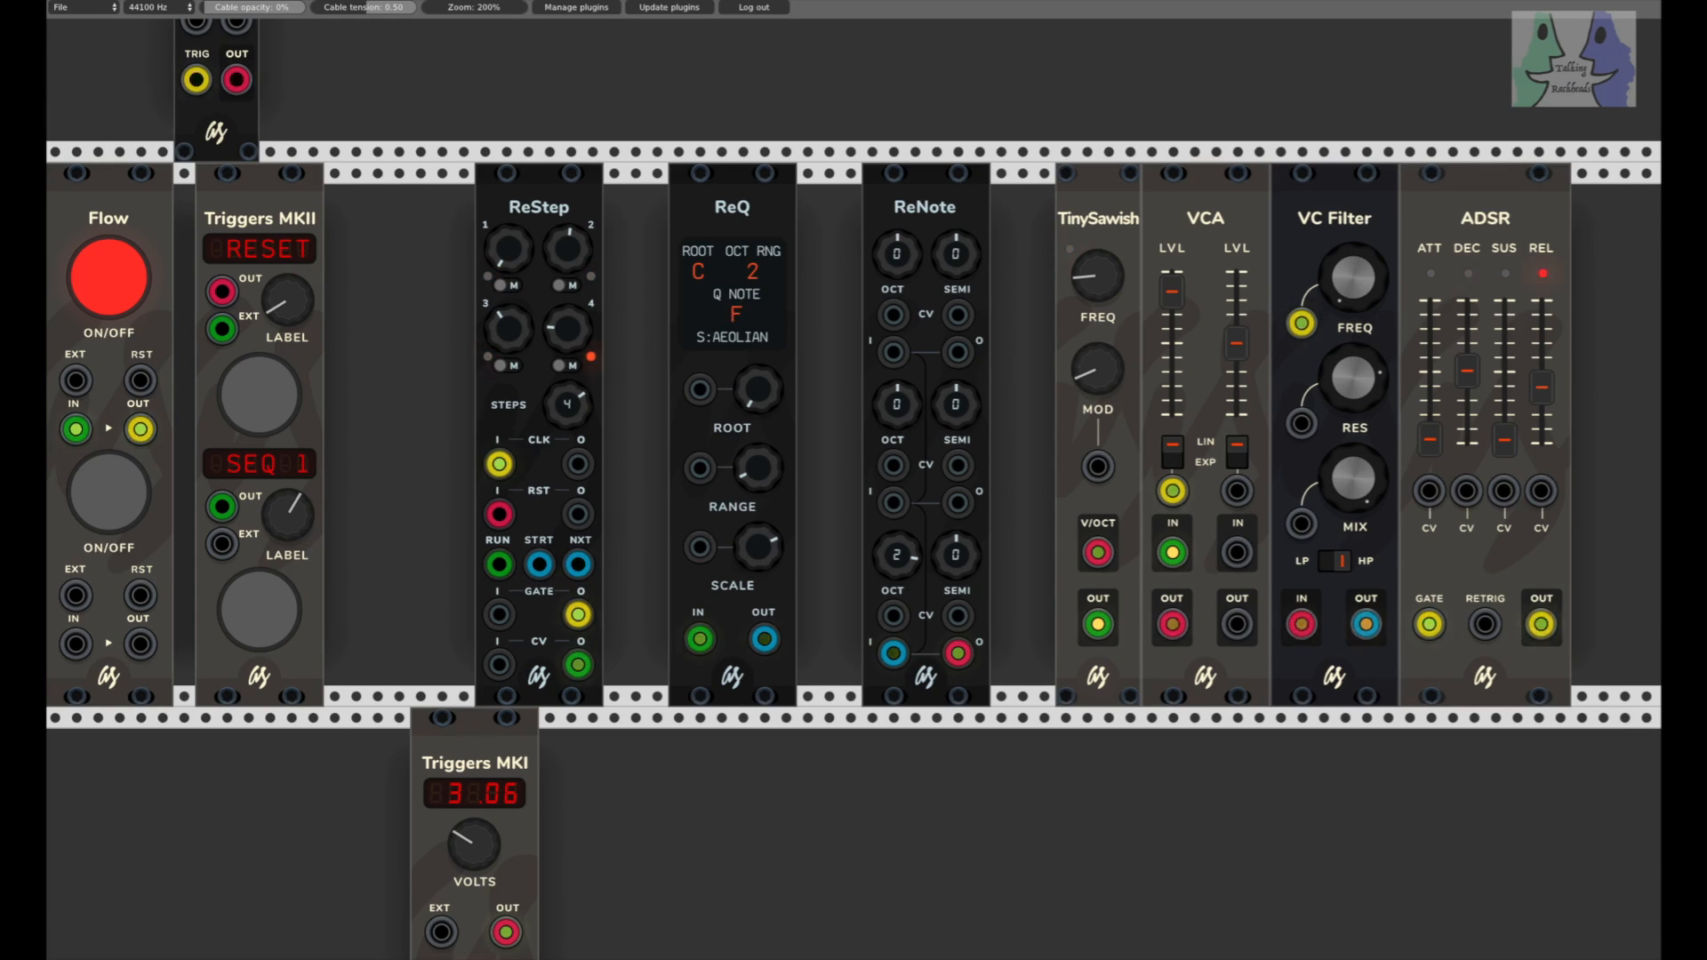
{"action": "left_click_drag", "start_coordinate": [470, 793], "coordinate": [469, 830]}
{"action": "left_click_drag", "start_coordinate": [508, 330], "coordinate": [508, 329]}
{"action": "left_click_drag", "start_coordinate": [508, 329], "coordinate": [509, 325]}
Step: Mute the second and third steps of the ReStep, and unmute them again
{"action": "left_click", "coordinate": [558, 285]}
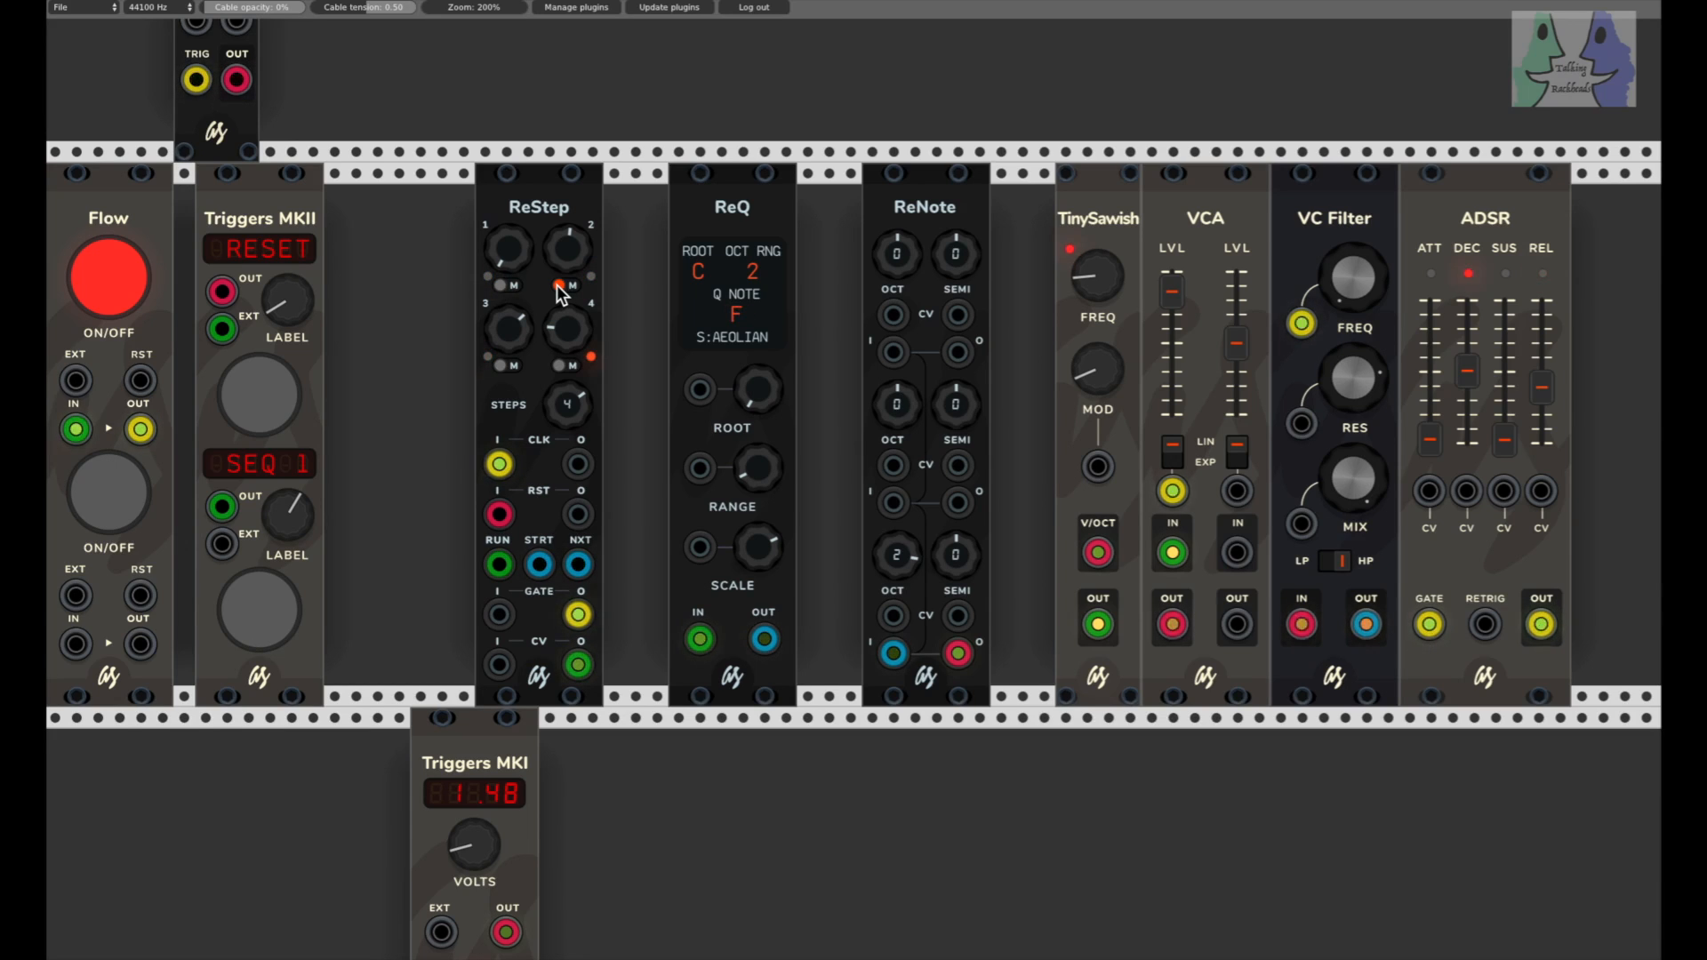
{"action": "left_click", "coordinate": [504, 366]}
{"action": "left_click", "coordinate": [504, 365]}
Step: Cut the ReStep's step count to 2, restore it to 4, and turn the Triggers MKI voltage down to 0.00
{"action": "left_click_drag", "start_coordinate": [567, 404], "coordinate": [567, 436]}
{"action": "left_click_drag", "start_coordinate": [567, 405], "coordinate": [567, 436]}
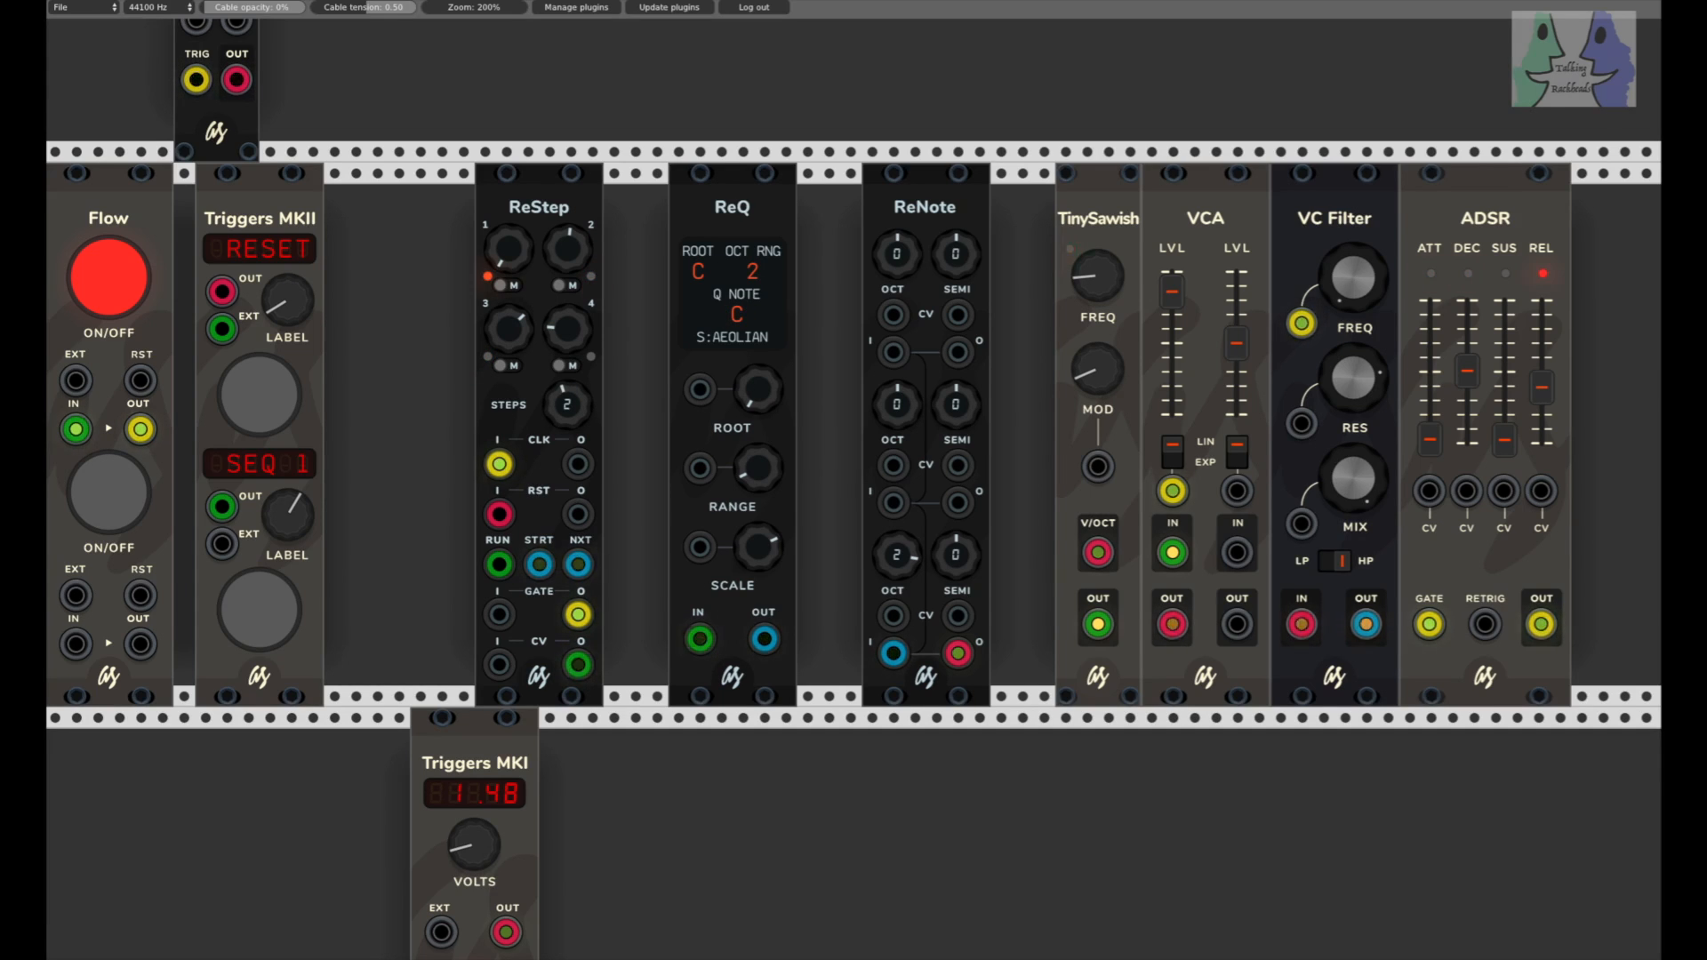
{"action": "left_click_drag", "start_coordinate": [567, 405], "coordinate": [568, 356]}
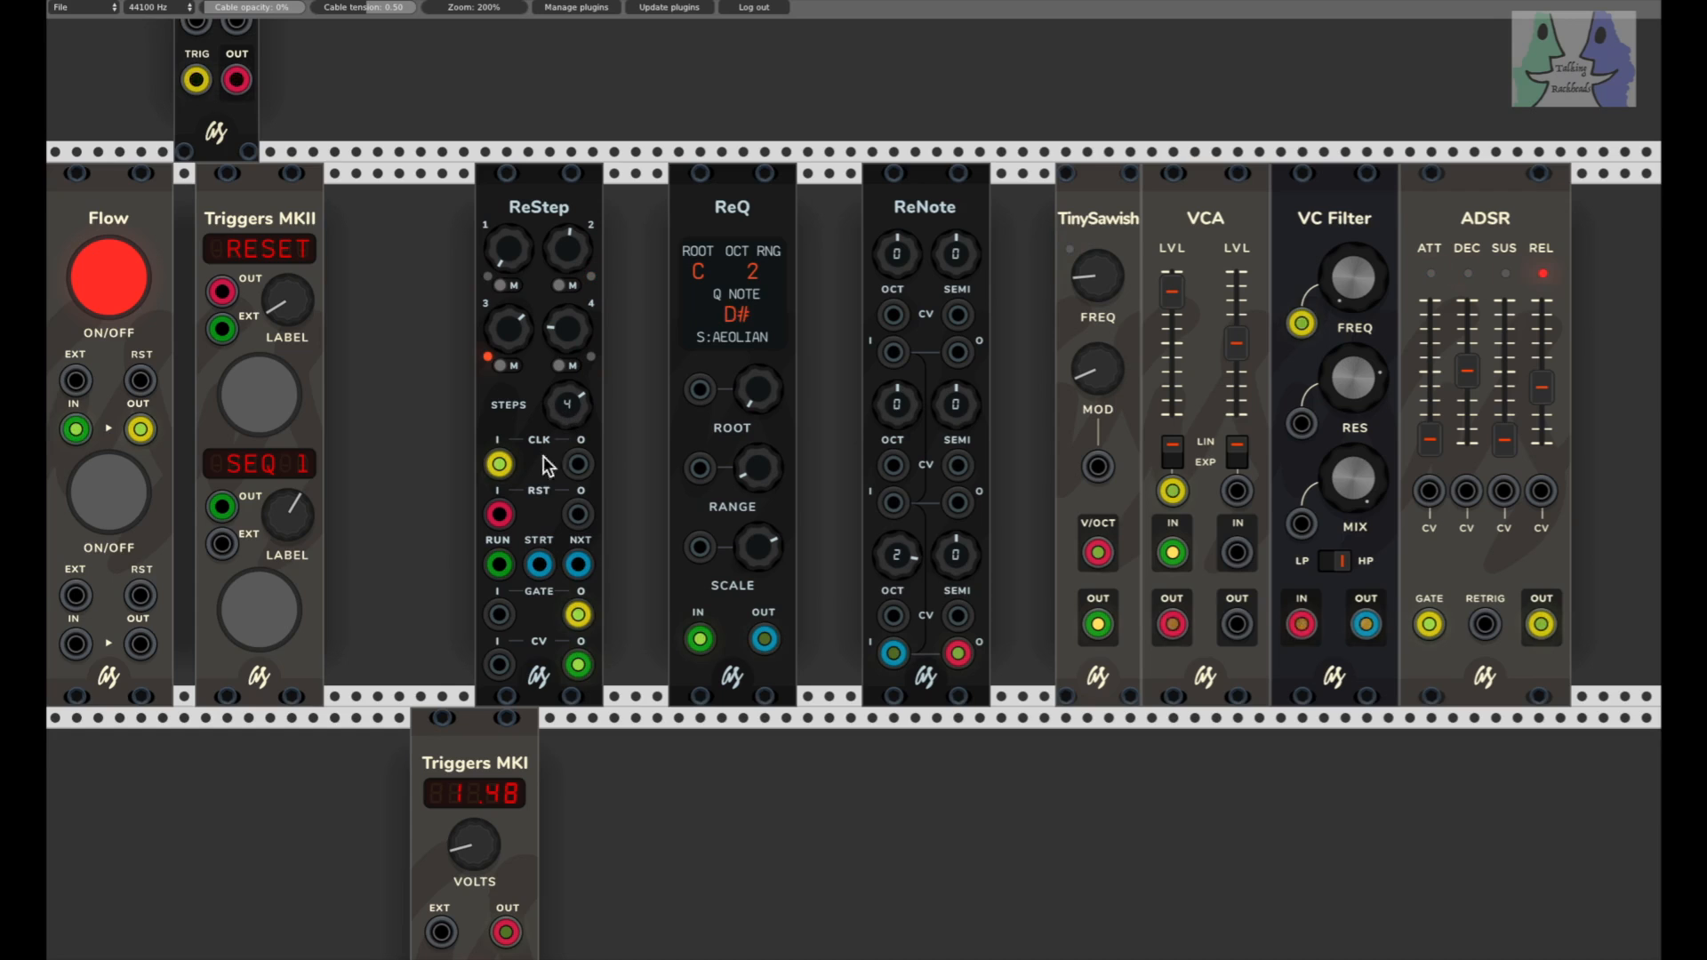
{"action": "left_click_drag", "start_coordinate": [467, 841], "coordinate": [466, 880]}
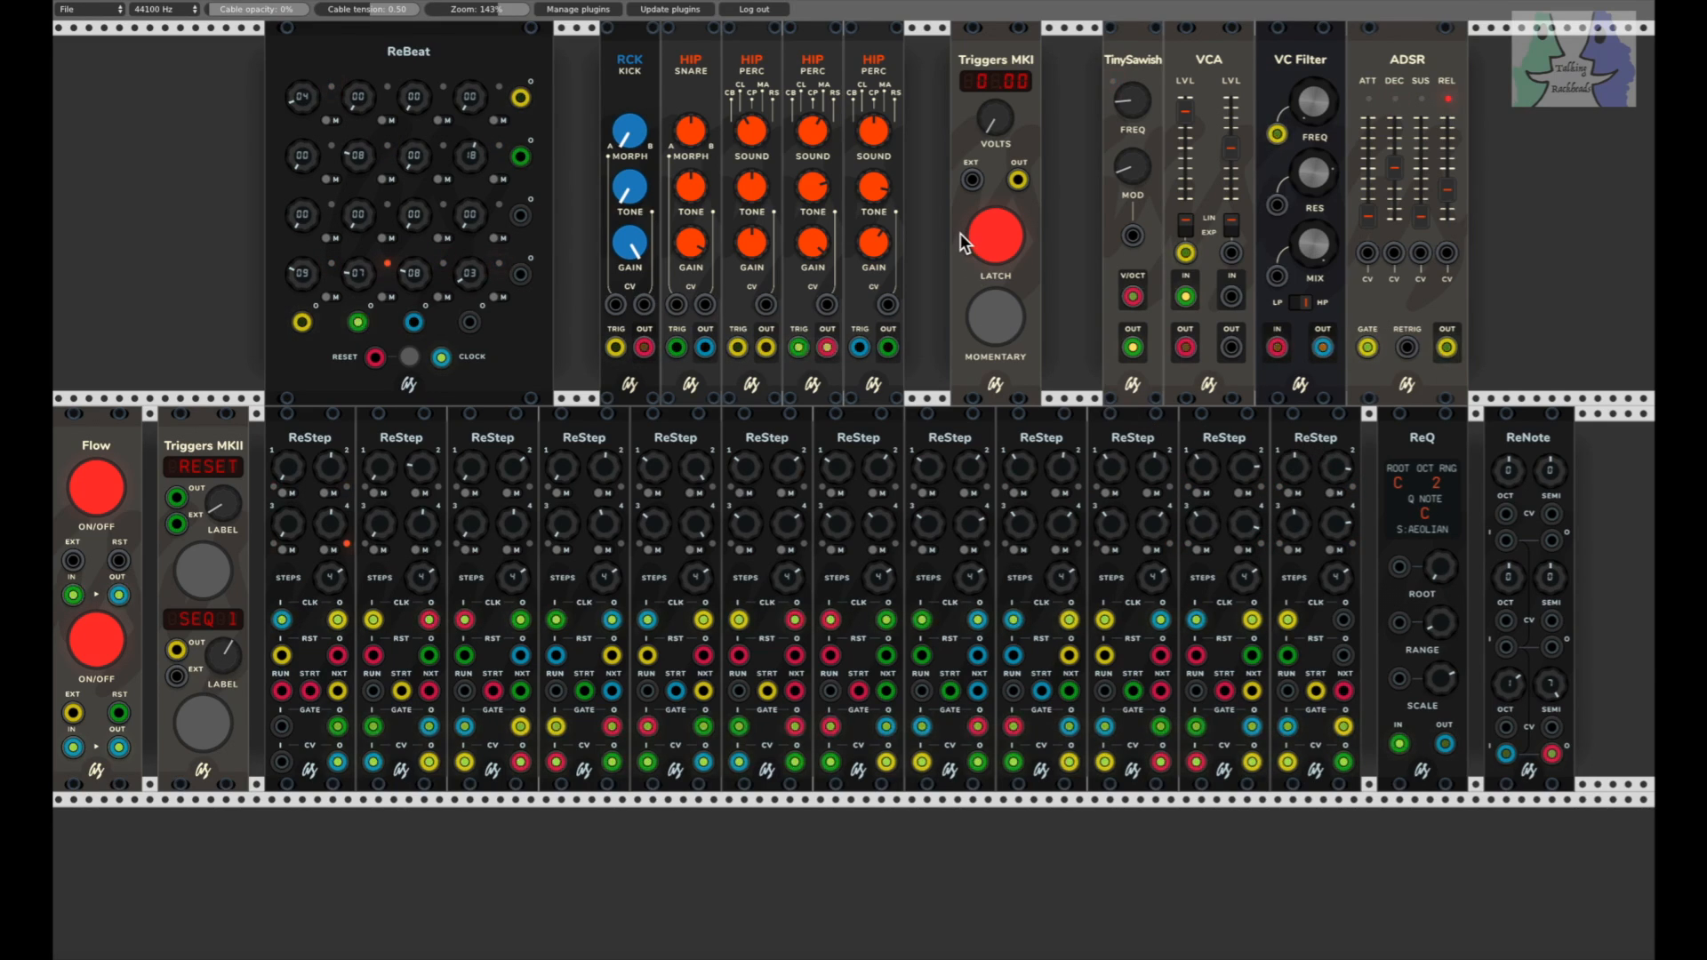
Step: Raise the cable opacity to 58% to examine how the ReSteps are chained, and lower it back to 0%
{"action": "left_click_drag", "start_coordinate": [992, 126], "coordinate": [993, 96]}
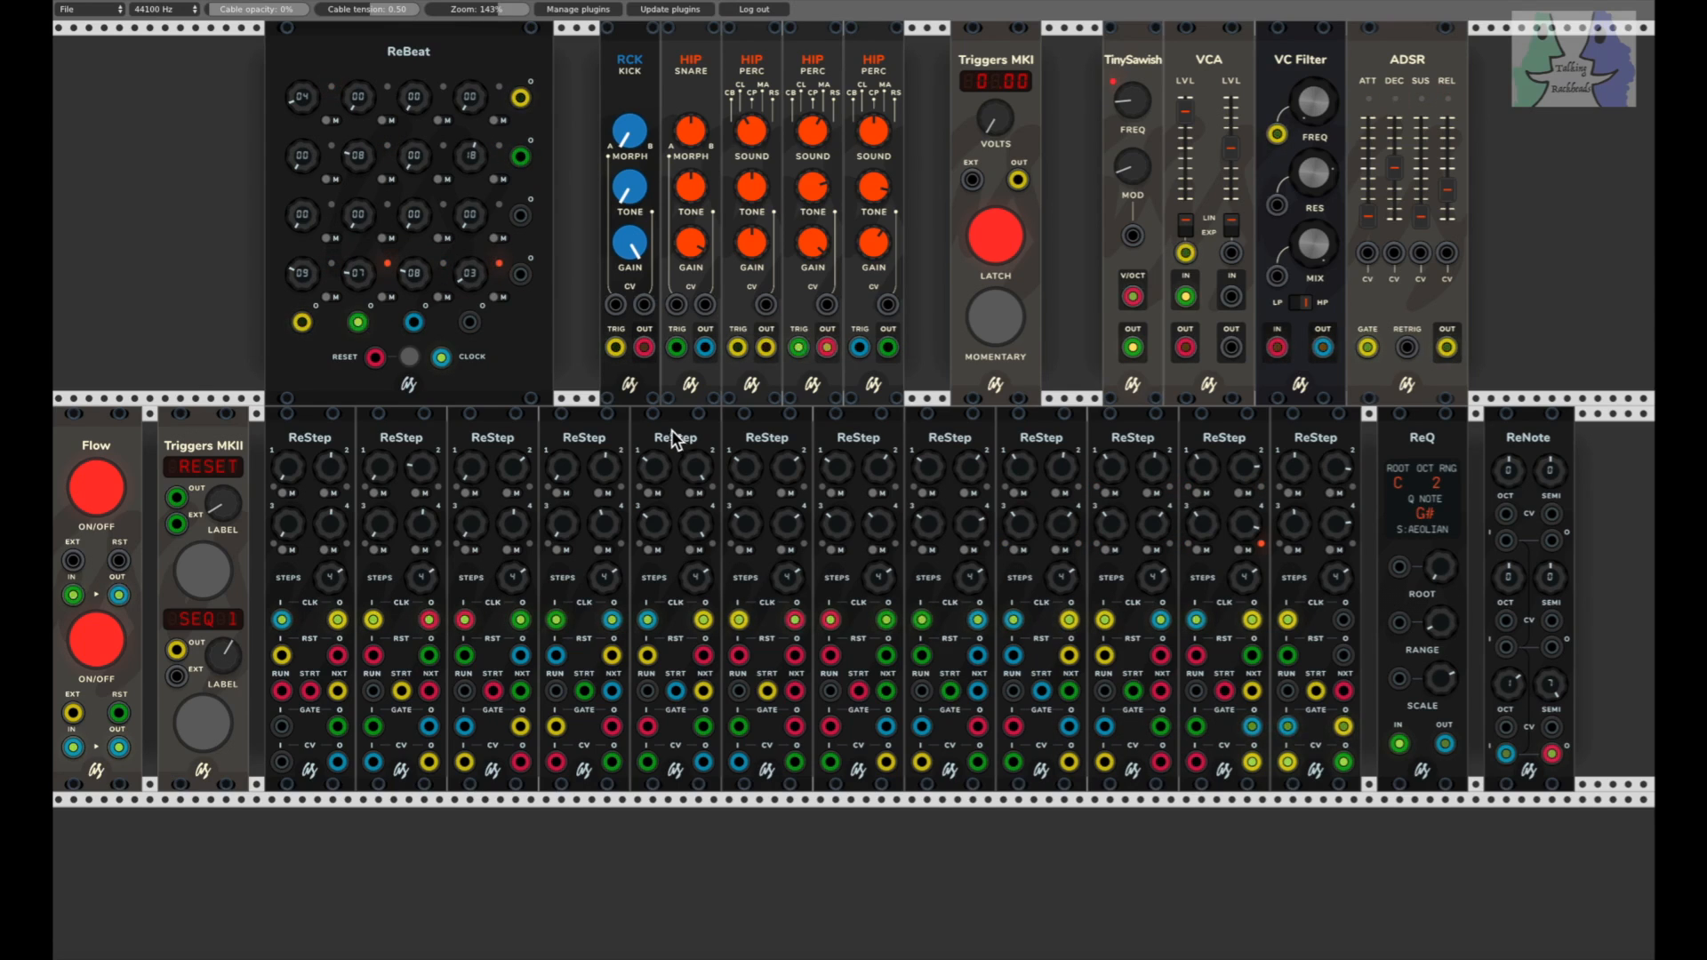
{"action": "left_click_drag", "start_coordinate": [210, 13], "coordinate": [313, 13]}
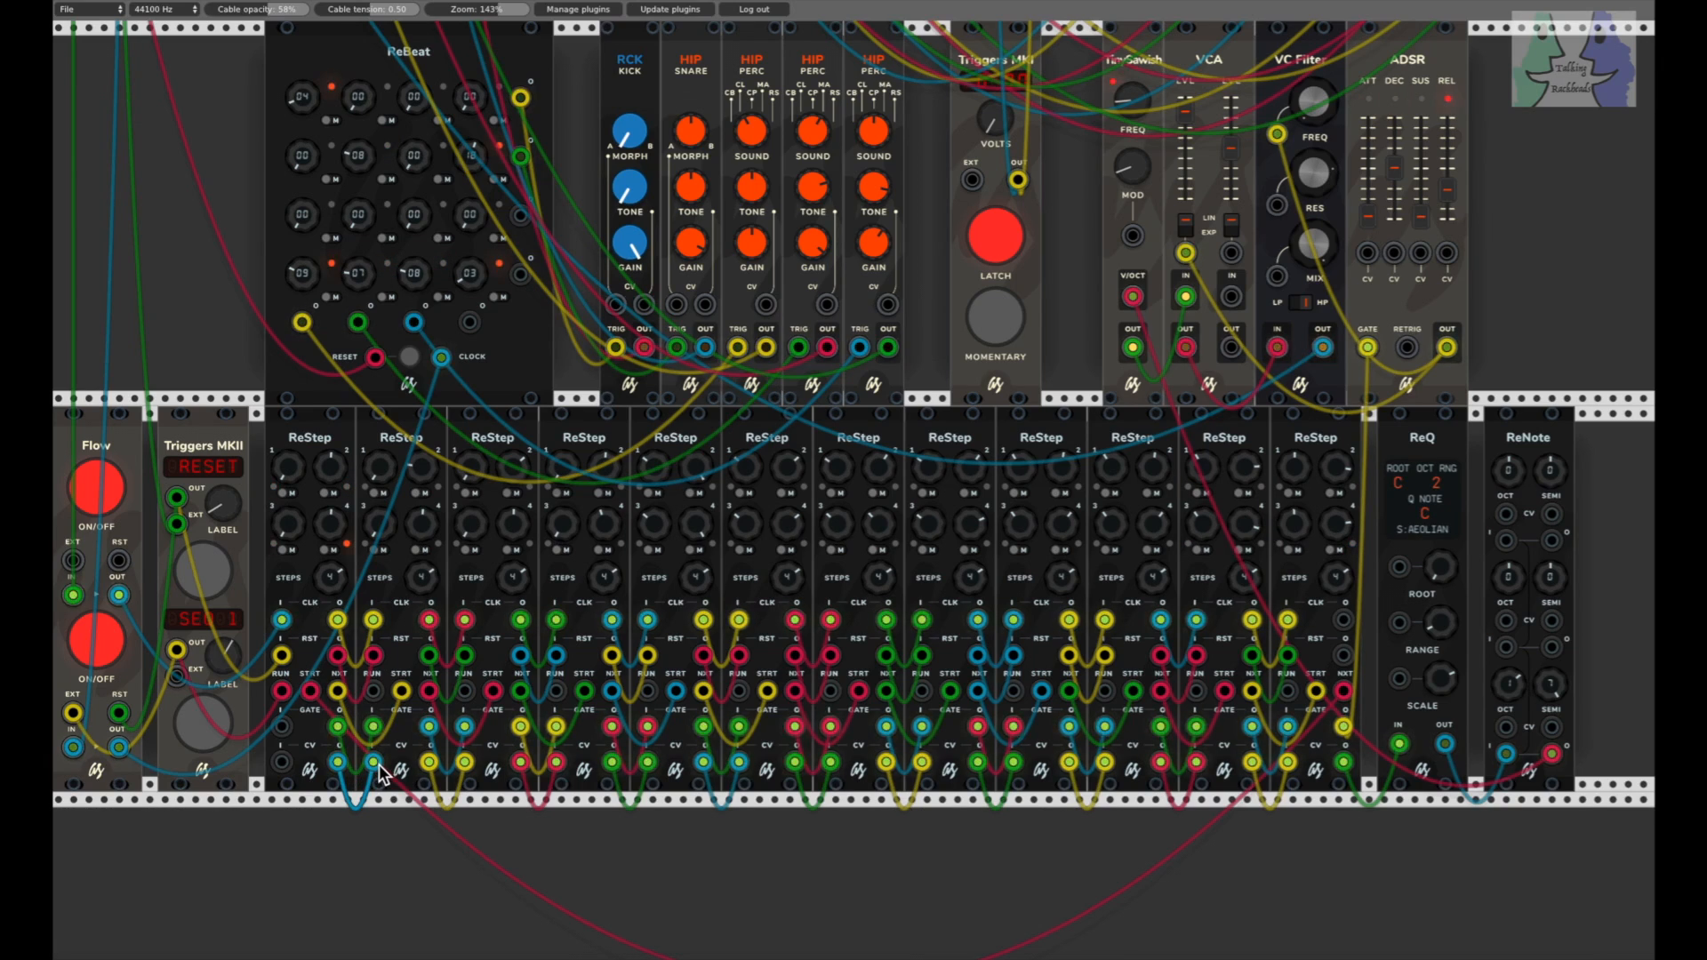
{"action": "left_click_drag", "start_coordinate": [378, 772], "coordinate": [337, 692]}
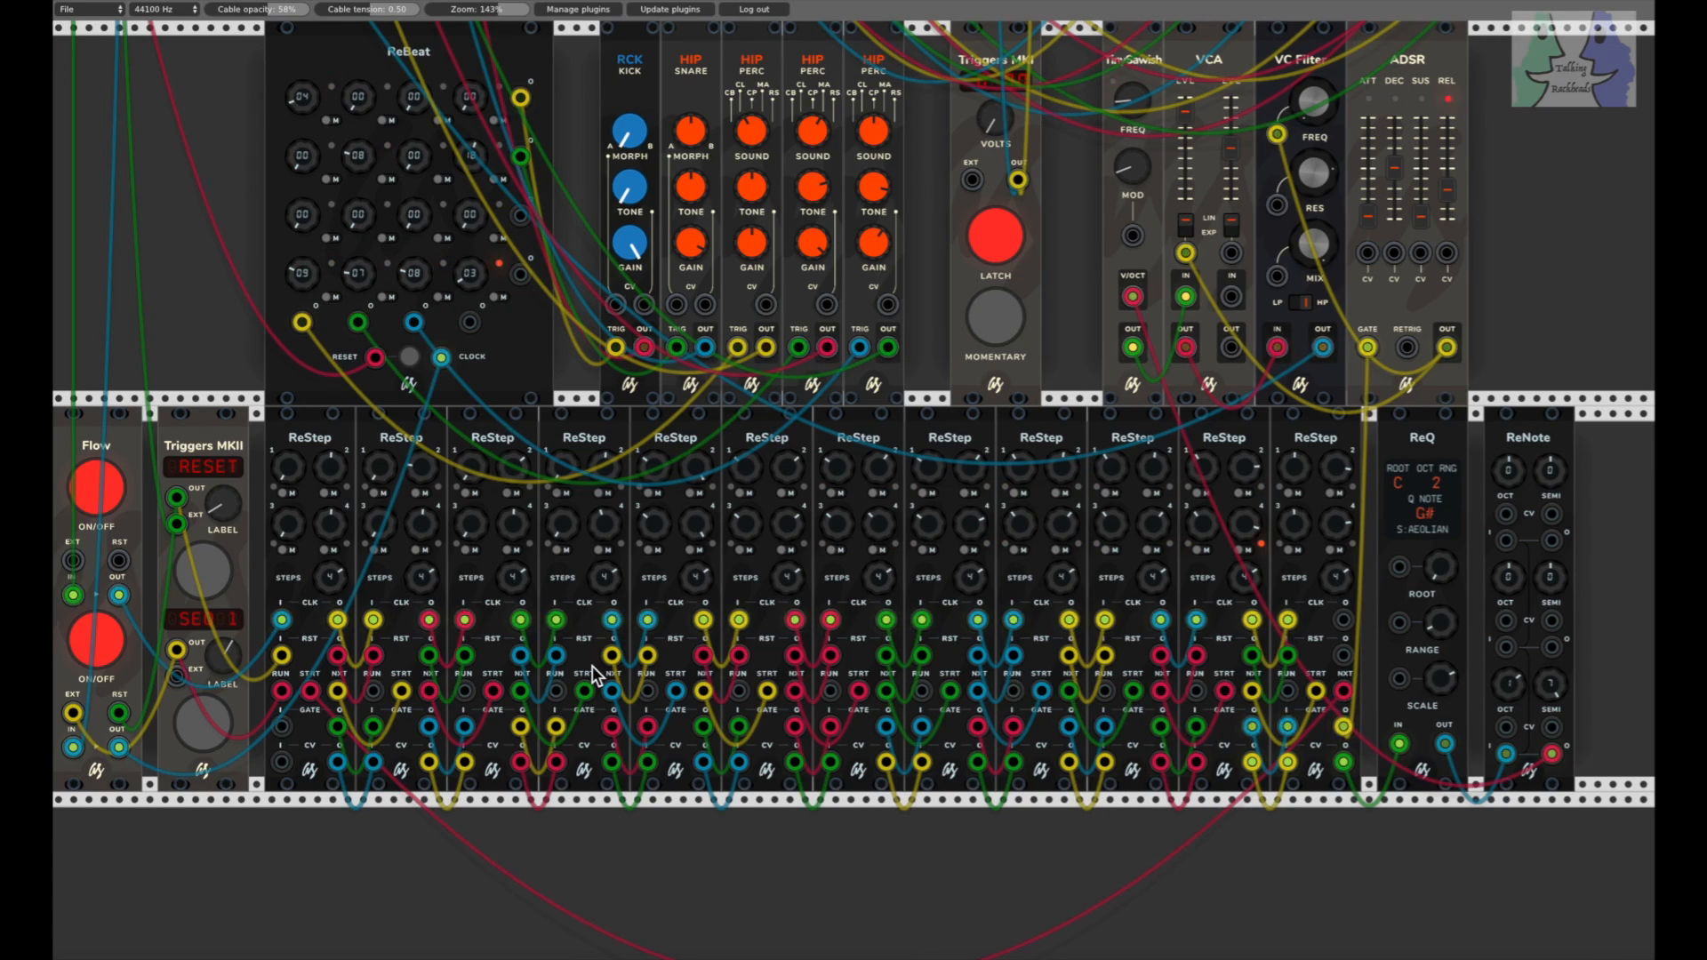
{"action": "left_click_drag", "start_coordinate": [118, 595], "coordinate": [281, 623]}
{"action": "left_click_drag", "start_coordinate": [177, 649], "coordinate": [281, 656]}
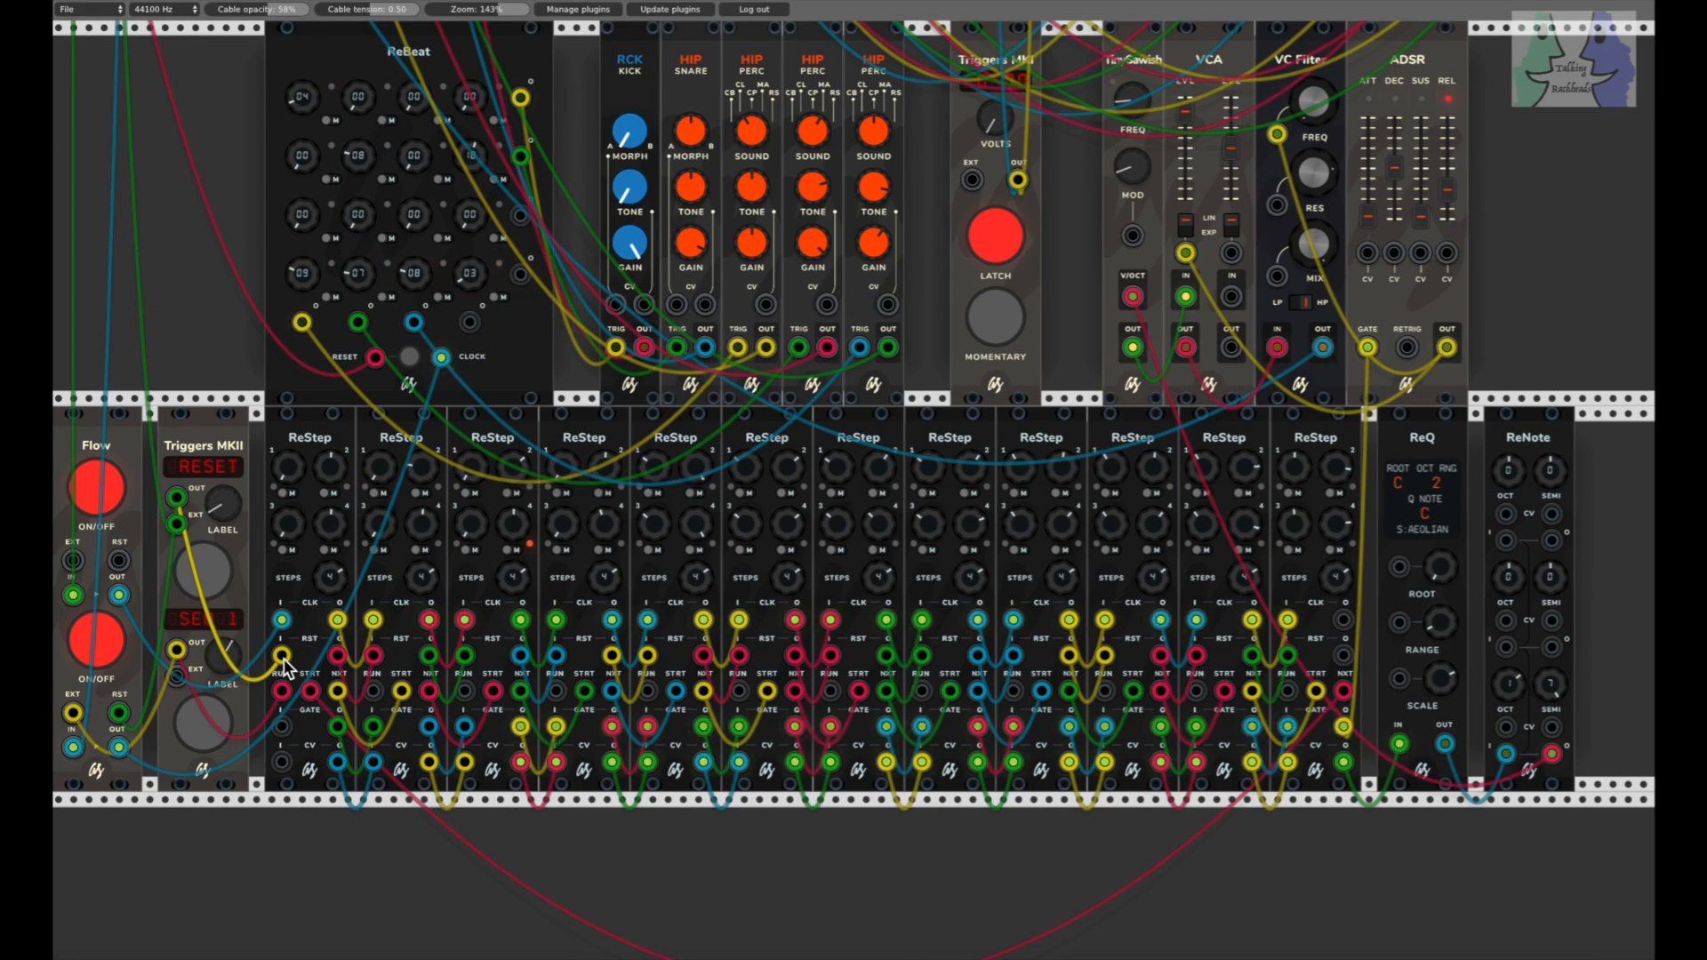
{"action": "left_click_drag", "start_coordinate": [177, 649], "coordinate": [281, 692]}
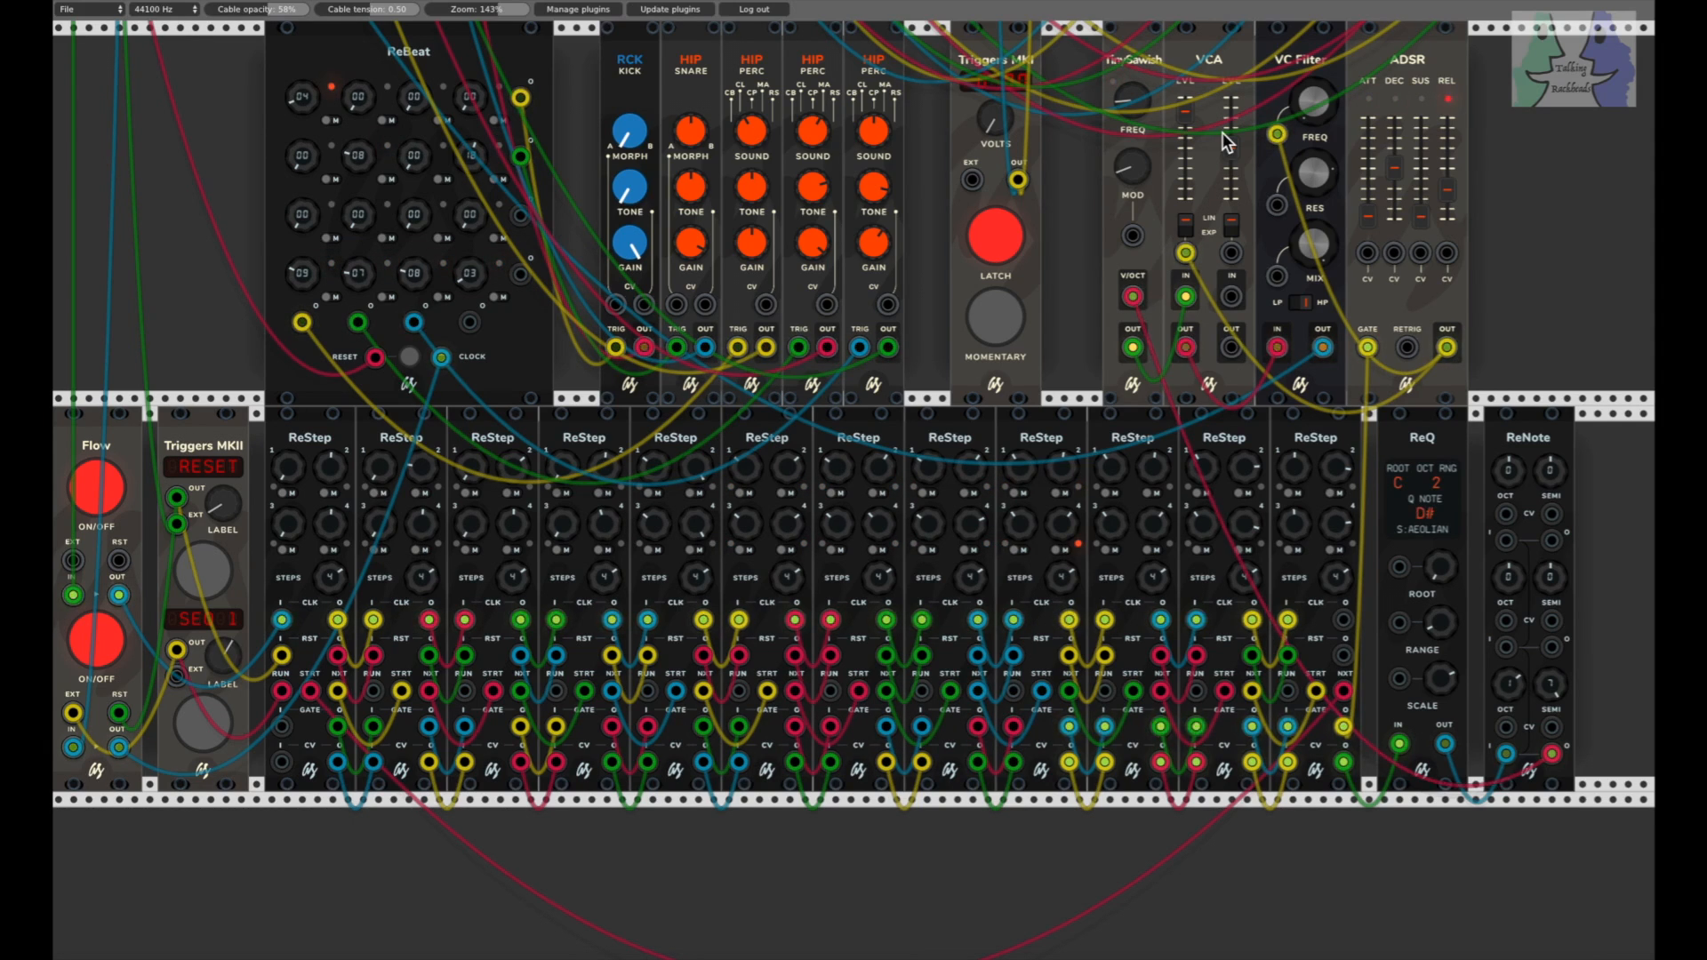
{"action": "left_click_drag", "start_coordinate": [267, 7], "coordinate": [214, 7]}
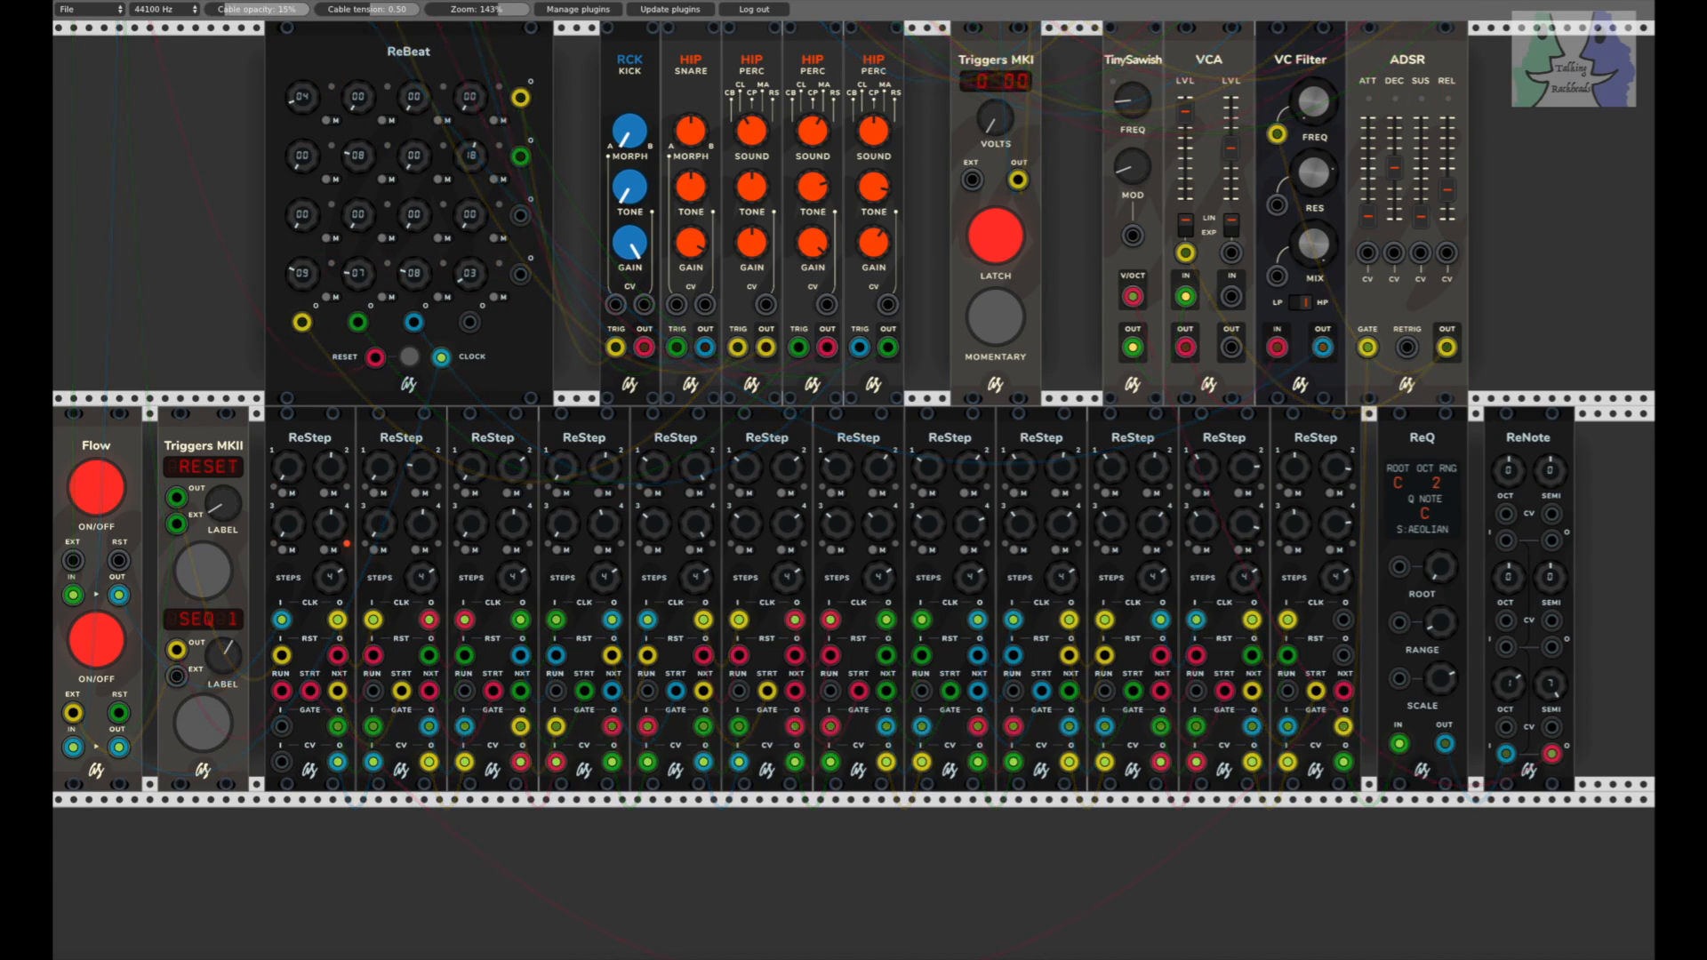
Step: Set the Triggers MKI voltage to 4.10, lower the fifth ReStep's fourth step value and raise the fourth ReStep's
{"action": "left_click_drag", "start_coordinate": [989, 121], "coordinate": [989, 98]}
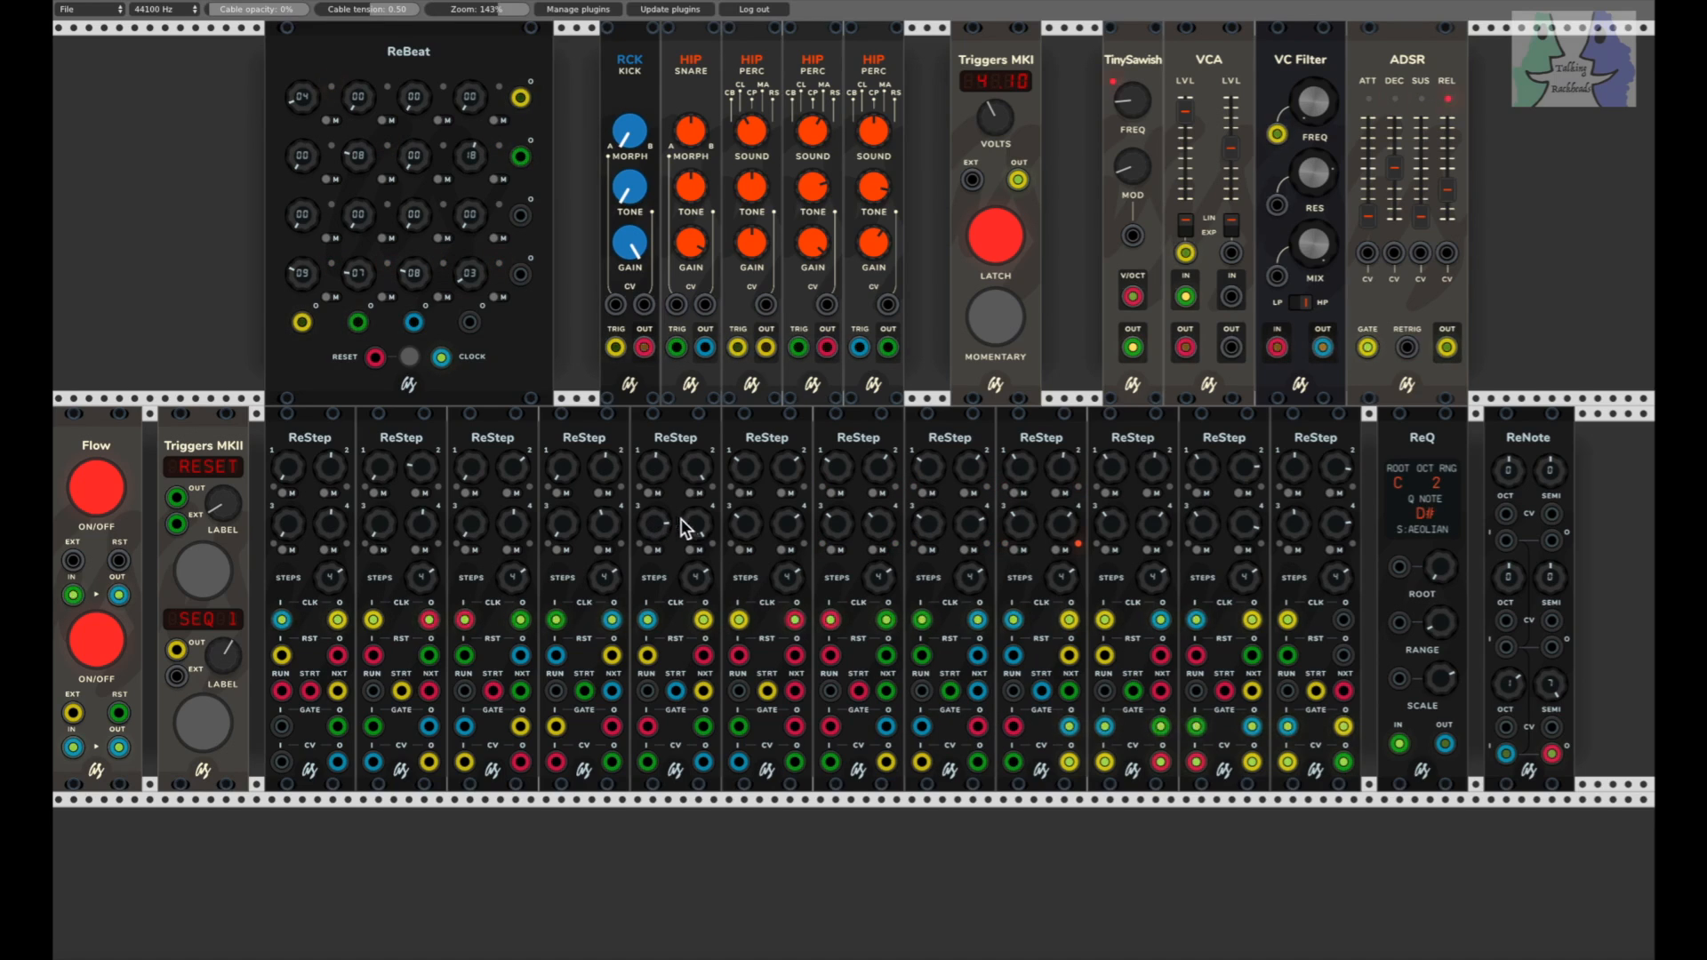
{"action": "left_click_drag", "start_coordinate": [692, 531], "coordinate": [693, 597]}
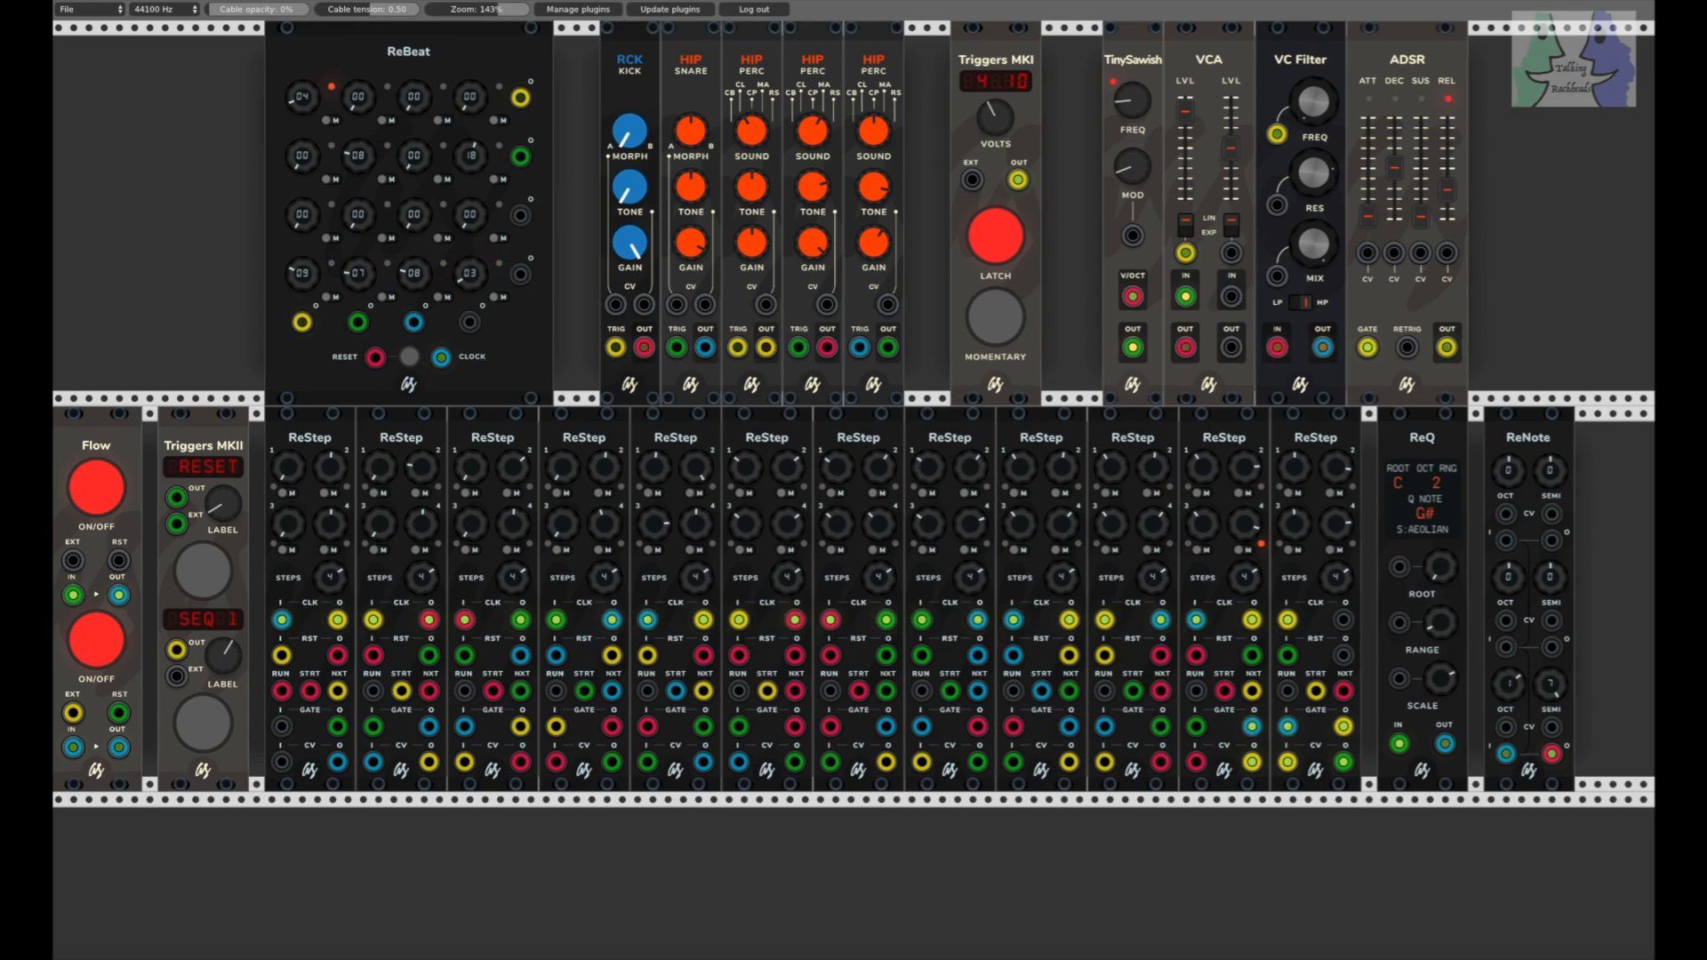
{"action": "left_click_drag", "start_coordinate": [603, 526], "coordinate": [603, 428]}
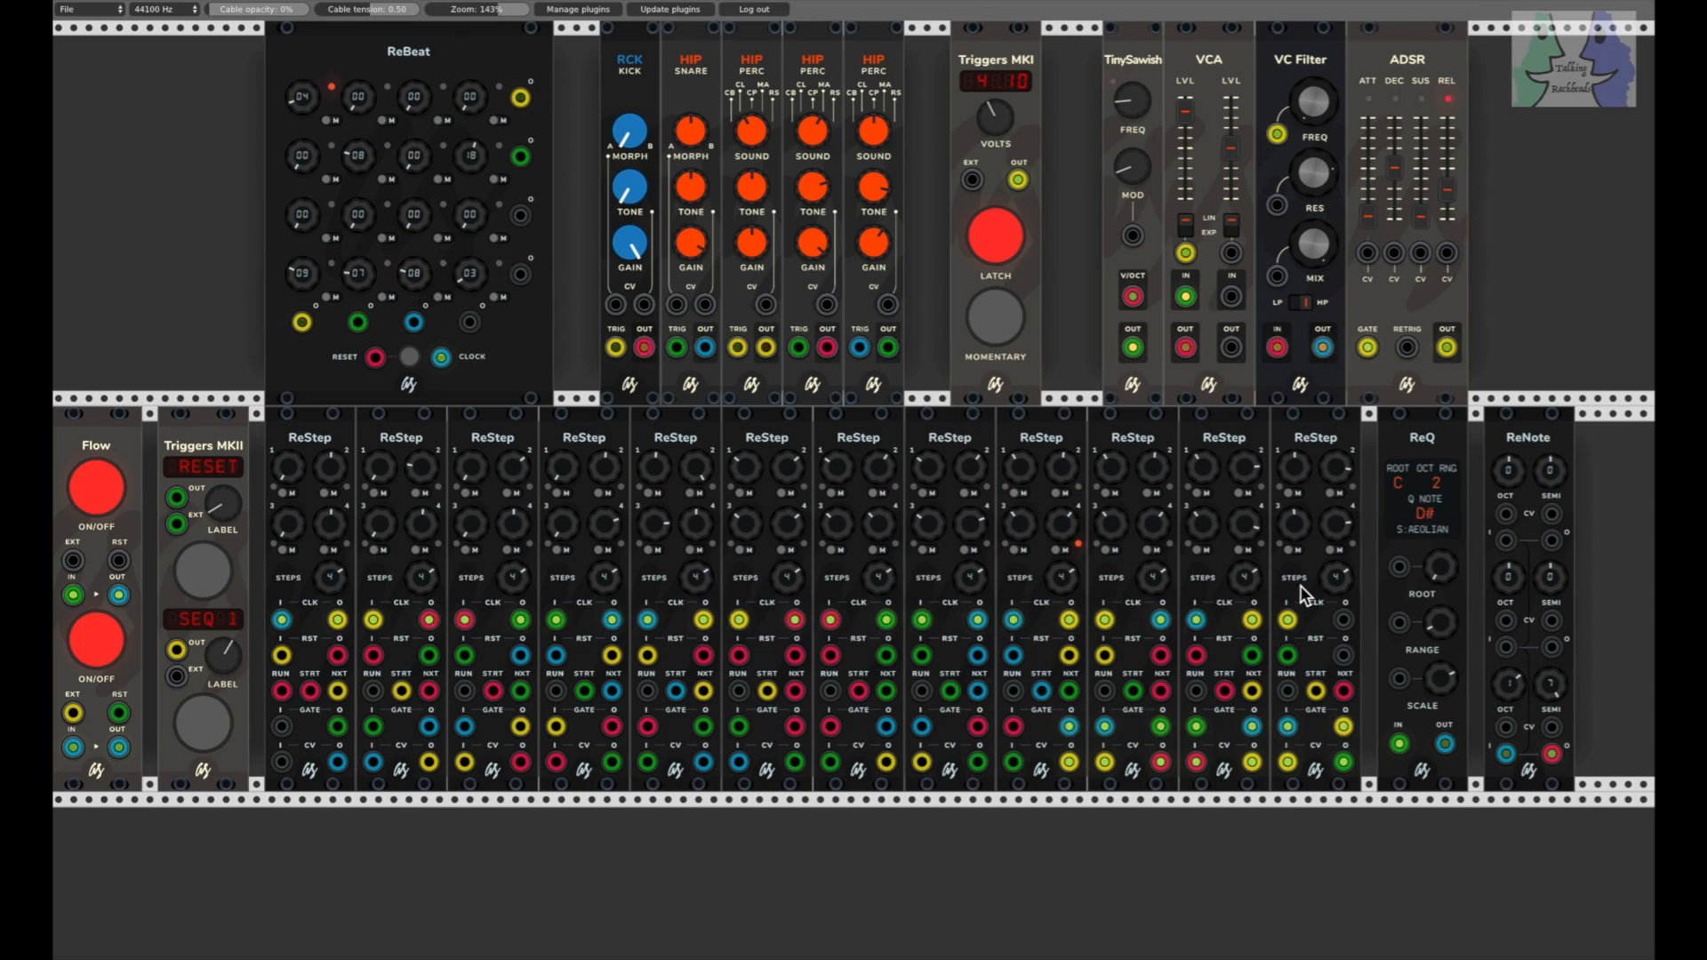
Step: Reduce the step counts on the twelfth, tenth, eighth and seventh ReSteps
{"action": "left_click_drag", "start_coordinate": [1336, 574], "coordinate": [1336, 591]}
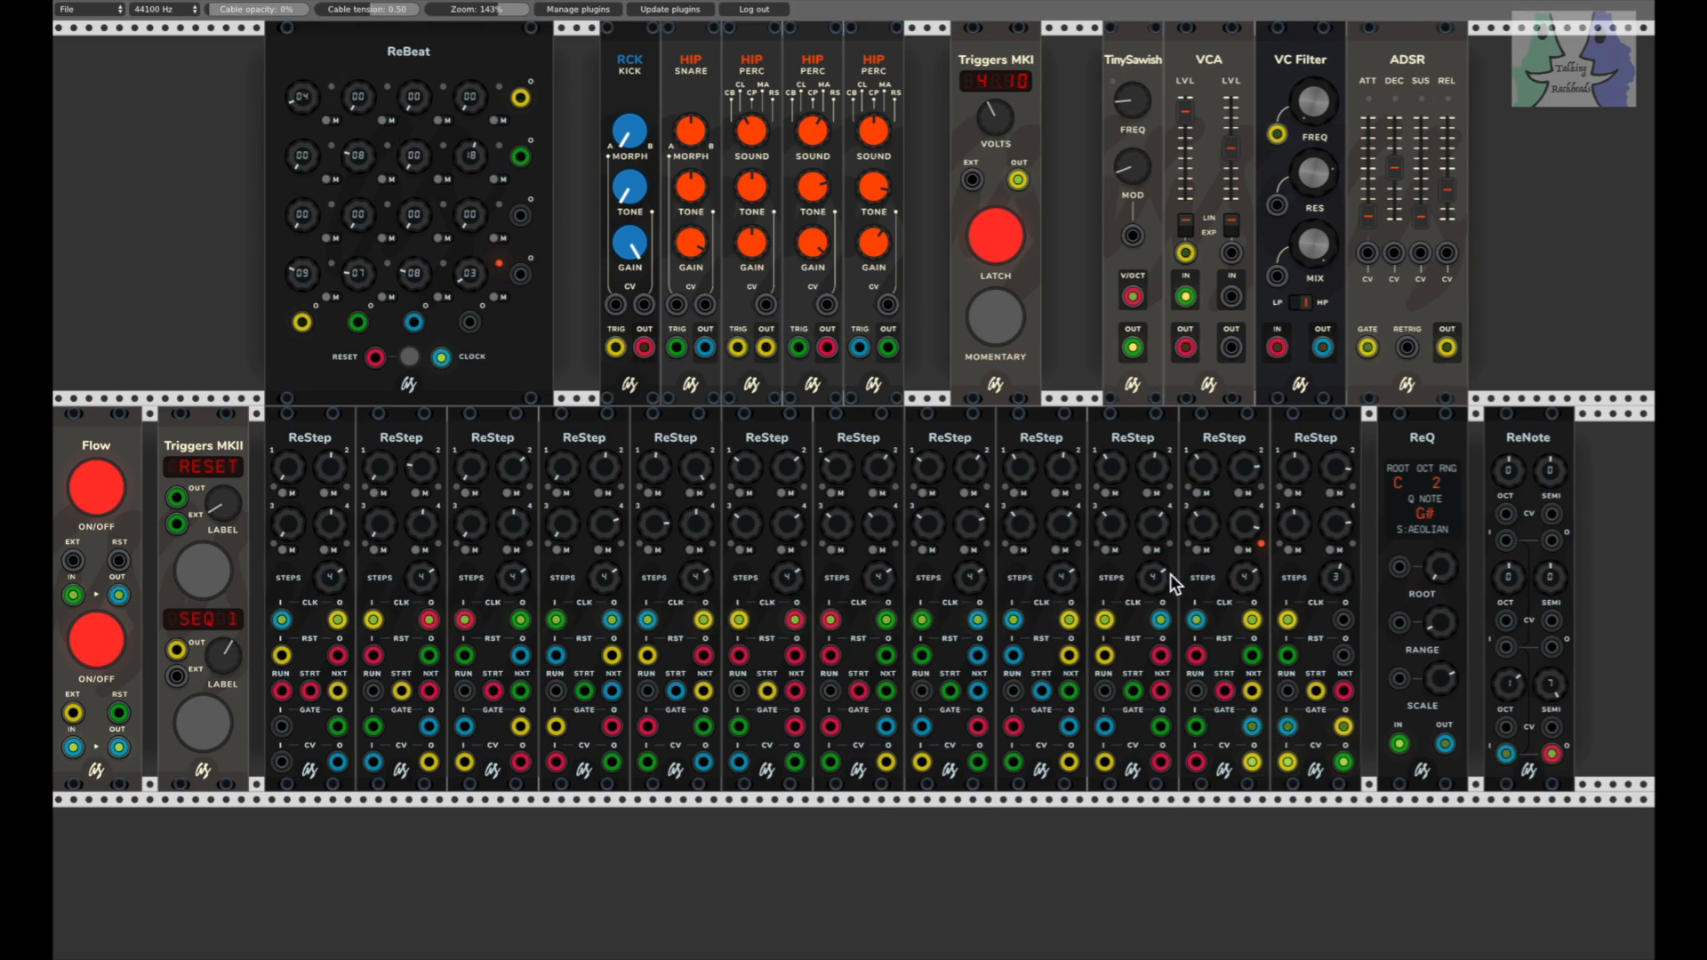
{"action": "left_click_drag", "start_coordinate": [1154, 576], "coordinate": [1153, 591]}
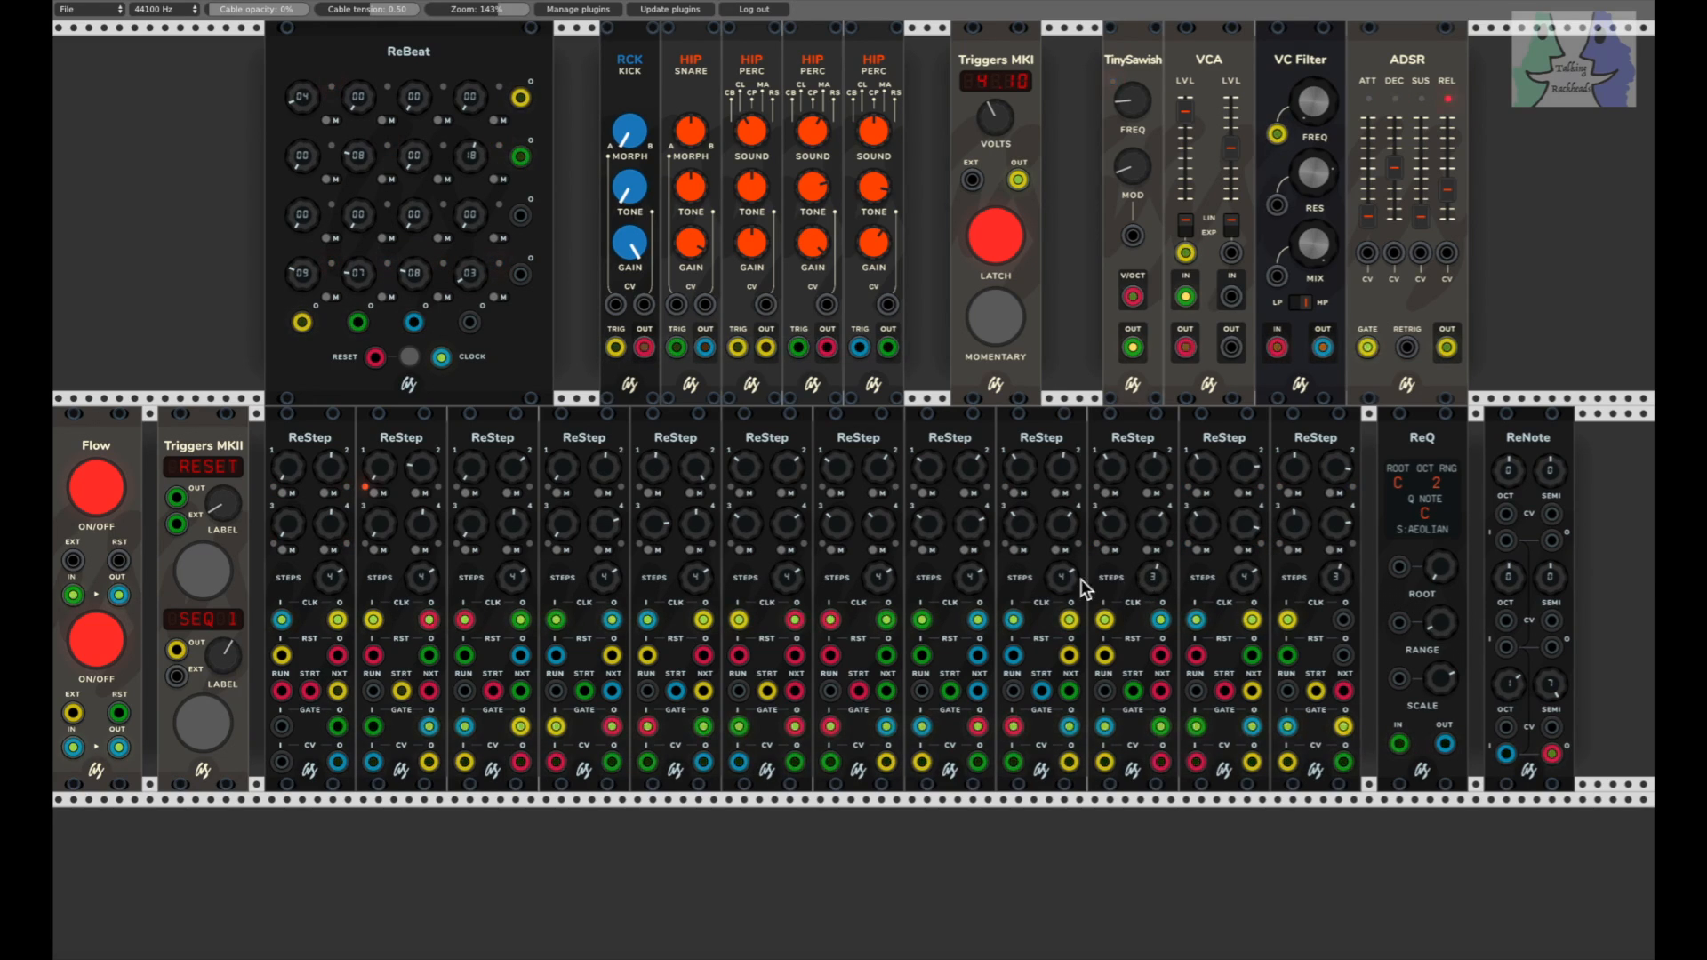
{"action": "left_click_drag", "start_coordinate": [971, 576], "coordinate": [879, 587]}
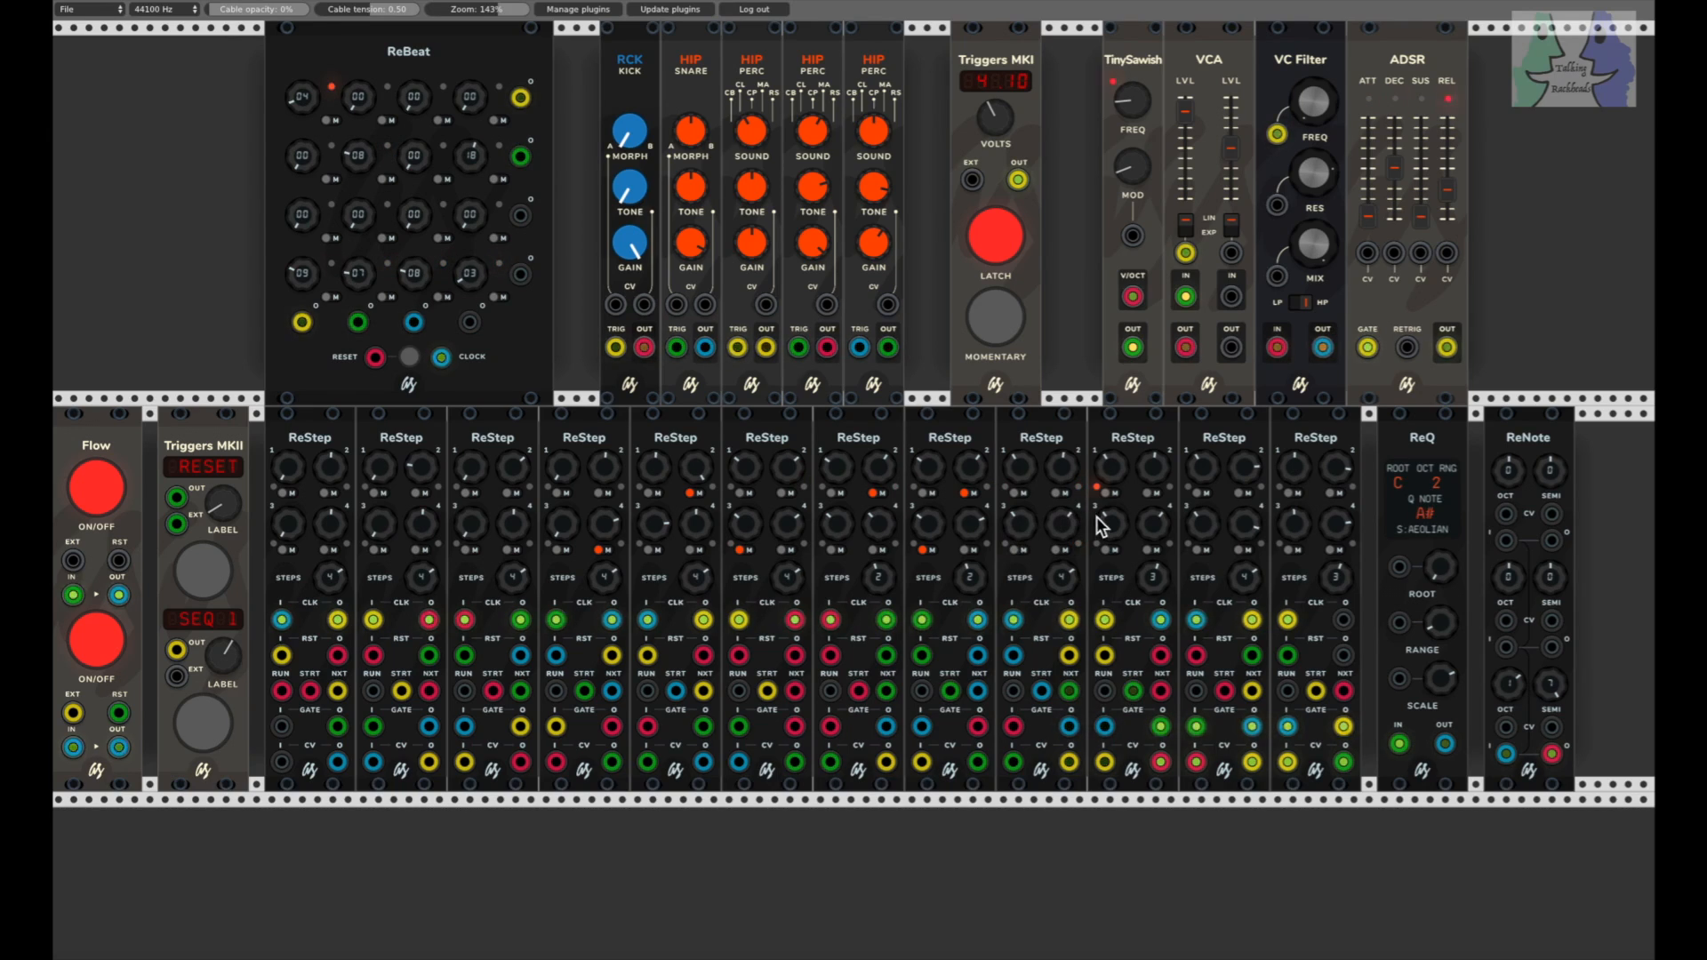
Step: Mute the second and third steps of the tenth ReStep and the second step of the eleventh ReStep
{"action": "left_click", "coordinate": [1150, 494]}
{"action": "left_click", "coordinate": [1151, 547]}
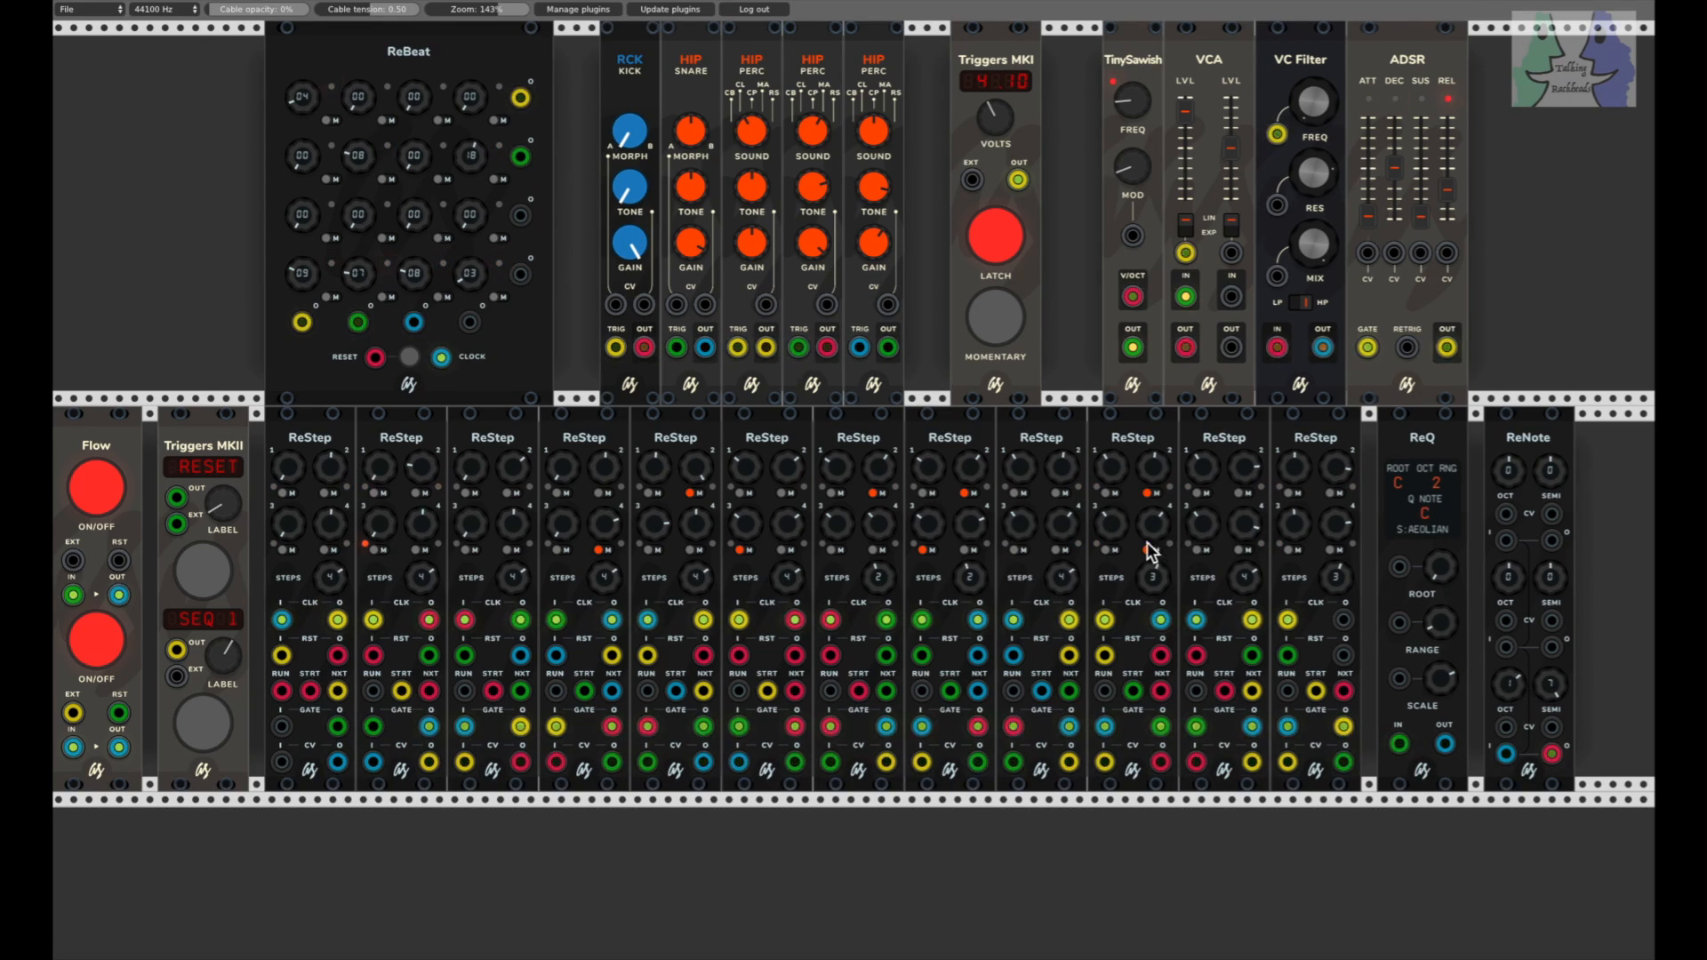
{"action": "left_click", "coordinate": [1106, 549]}
{"action": "left_click", "coordinate": [1147, 550]}
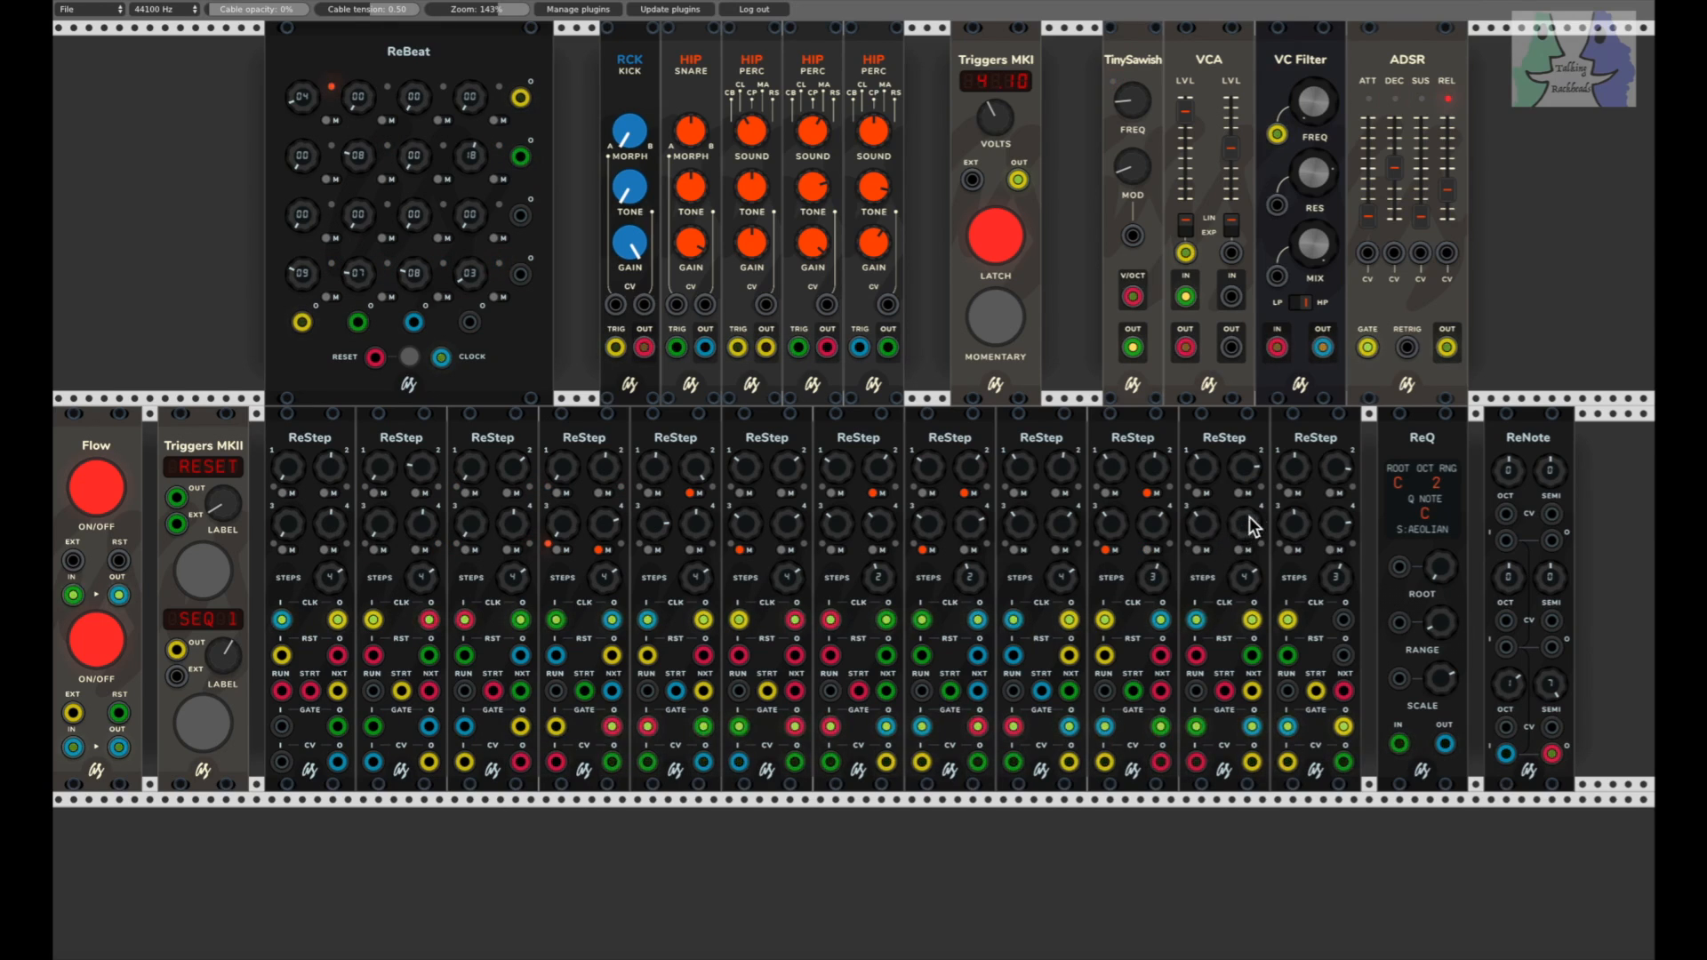
{"action": "left_click", "coordinate": [1237, 492]}
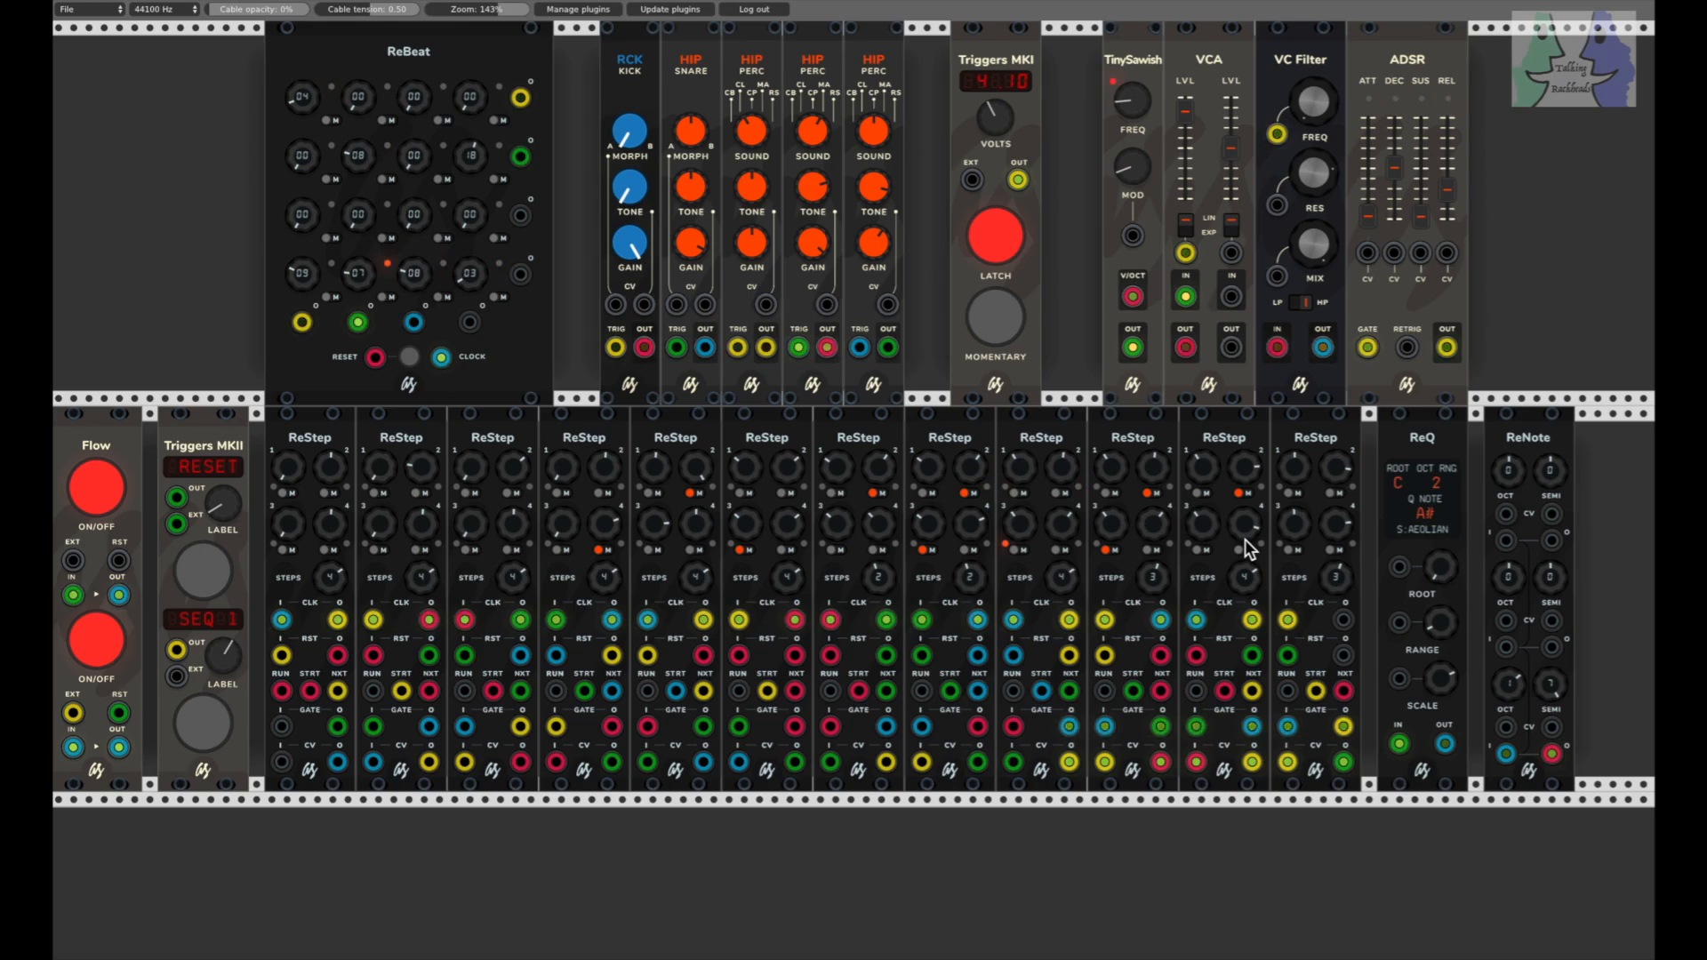
Step: Raise the step counts on the tenth, twelfth, eighth and seventh ReSteps, and turn the twelfth's down again
{"action": "left_click_drag", "start_coordinate": [1154, 577], "coordinate": [1155, 565]}
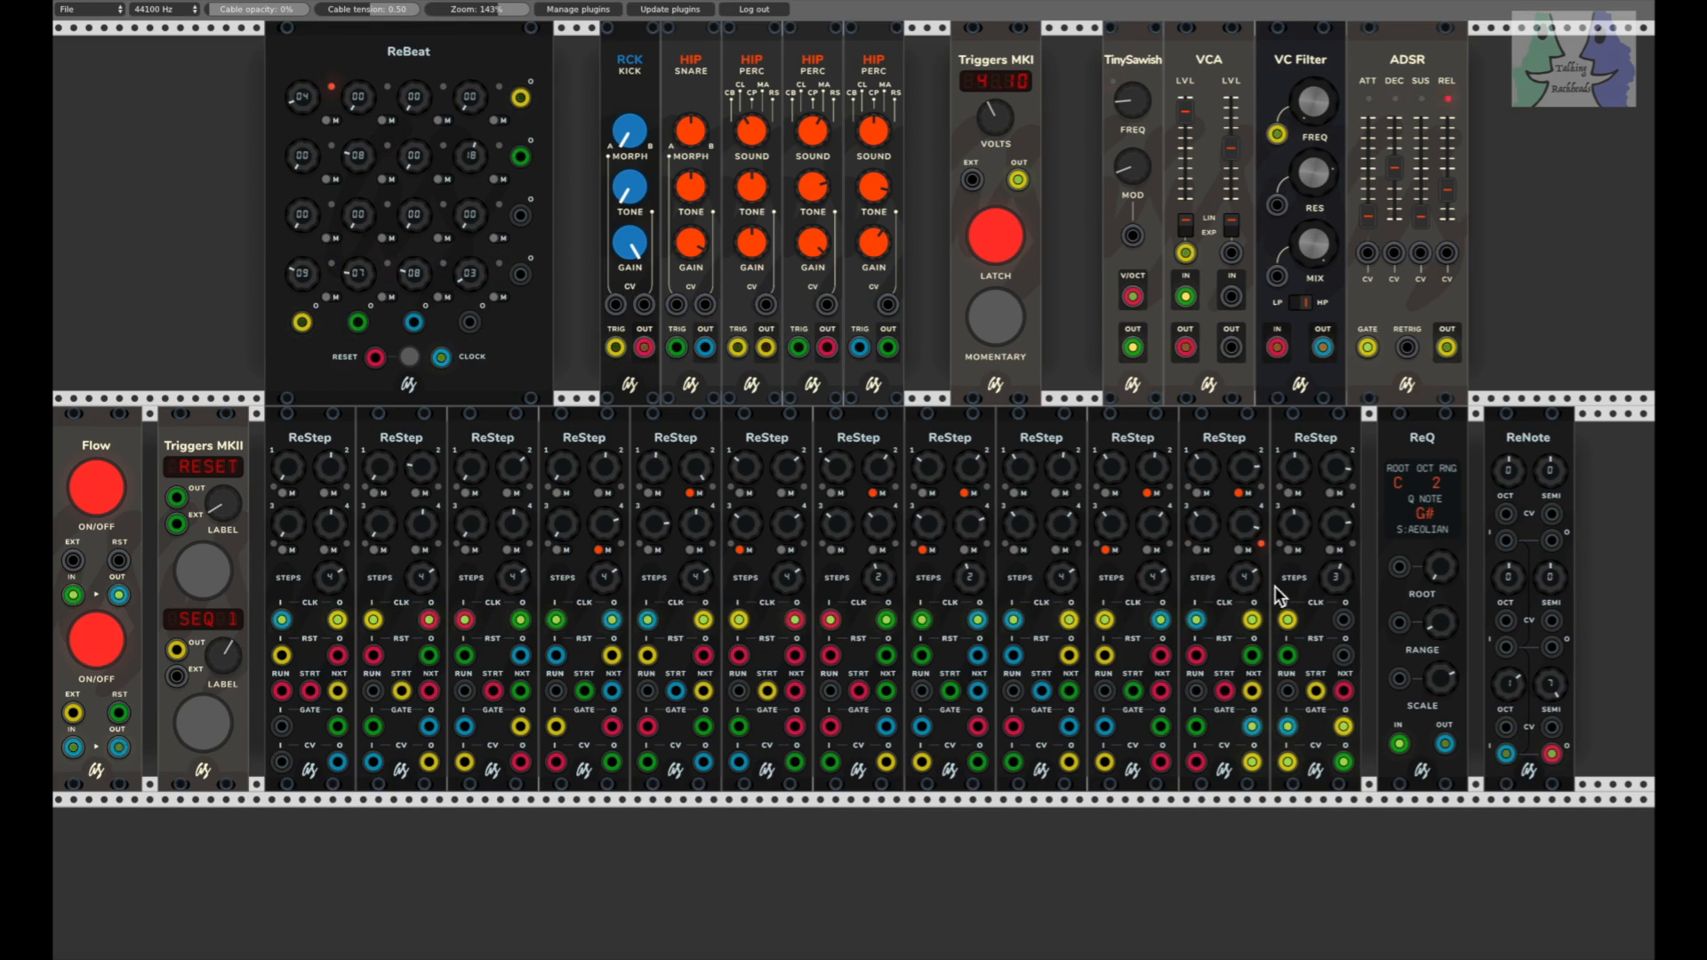
{"action": "left_click_drag", "start_coordinate": [1337, 578], "coordinate": [1336, 566]}
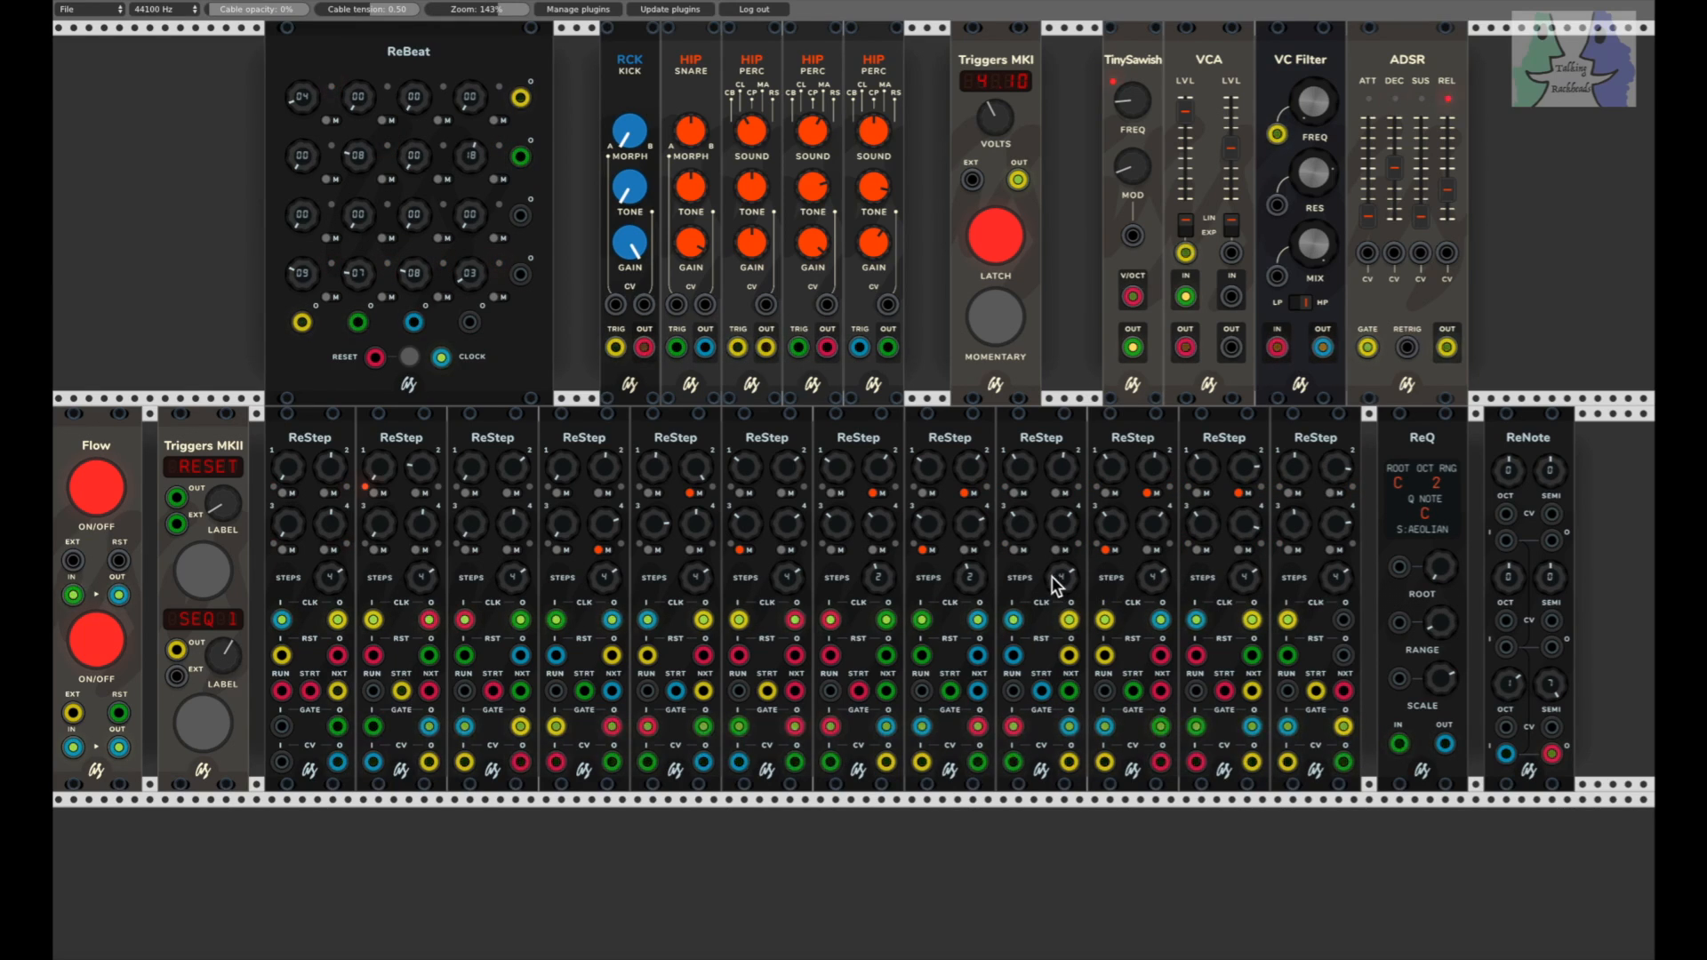
{"action": "left_click_drag", "start_coordinate": [982, 580], "coordinate": [982, 567]}
{"action": "left_click_drag", "start_coordinate": [878, 577], "coordinate": [879, 567]}
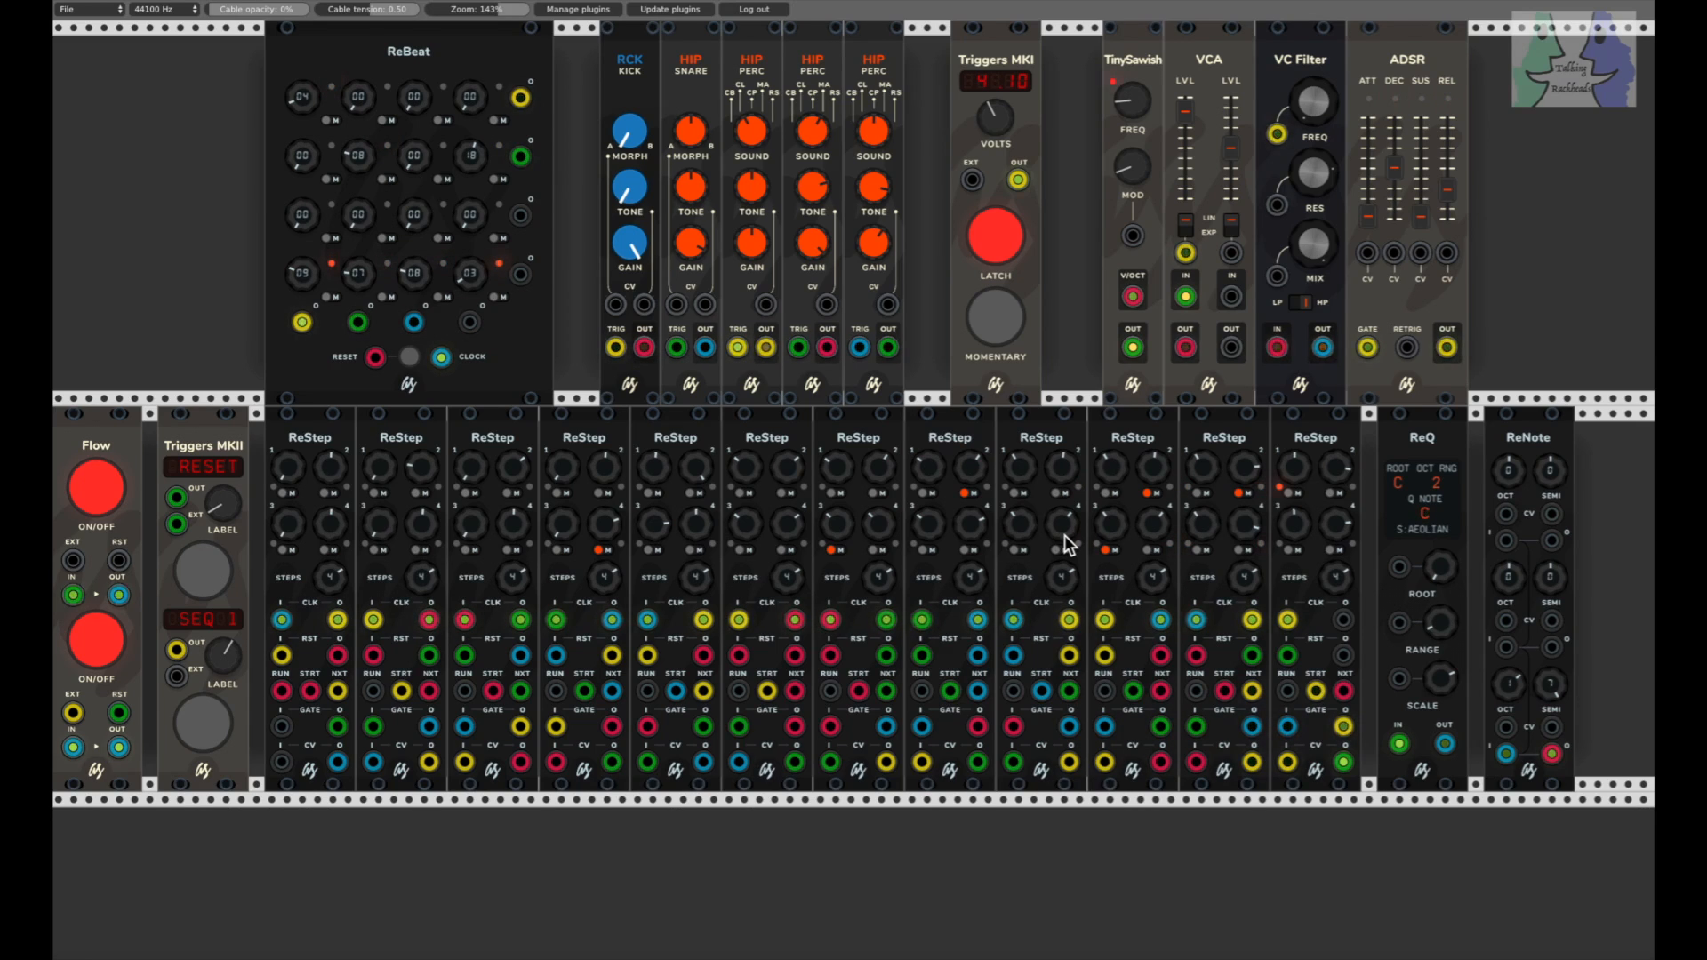
{"action": "left_click_drag", "start_coordinate": [1344, 585], "coordinate": [1345, 658]}
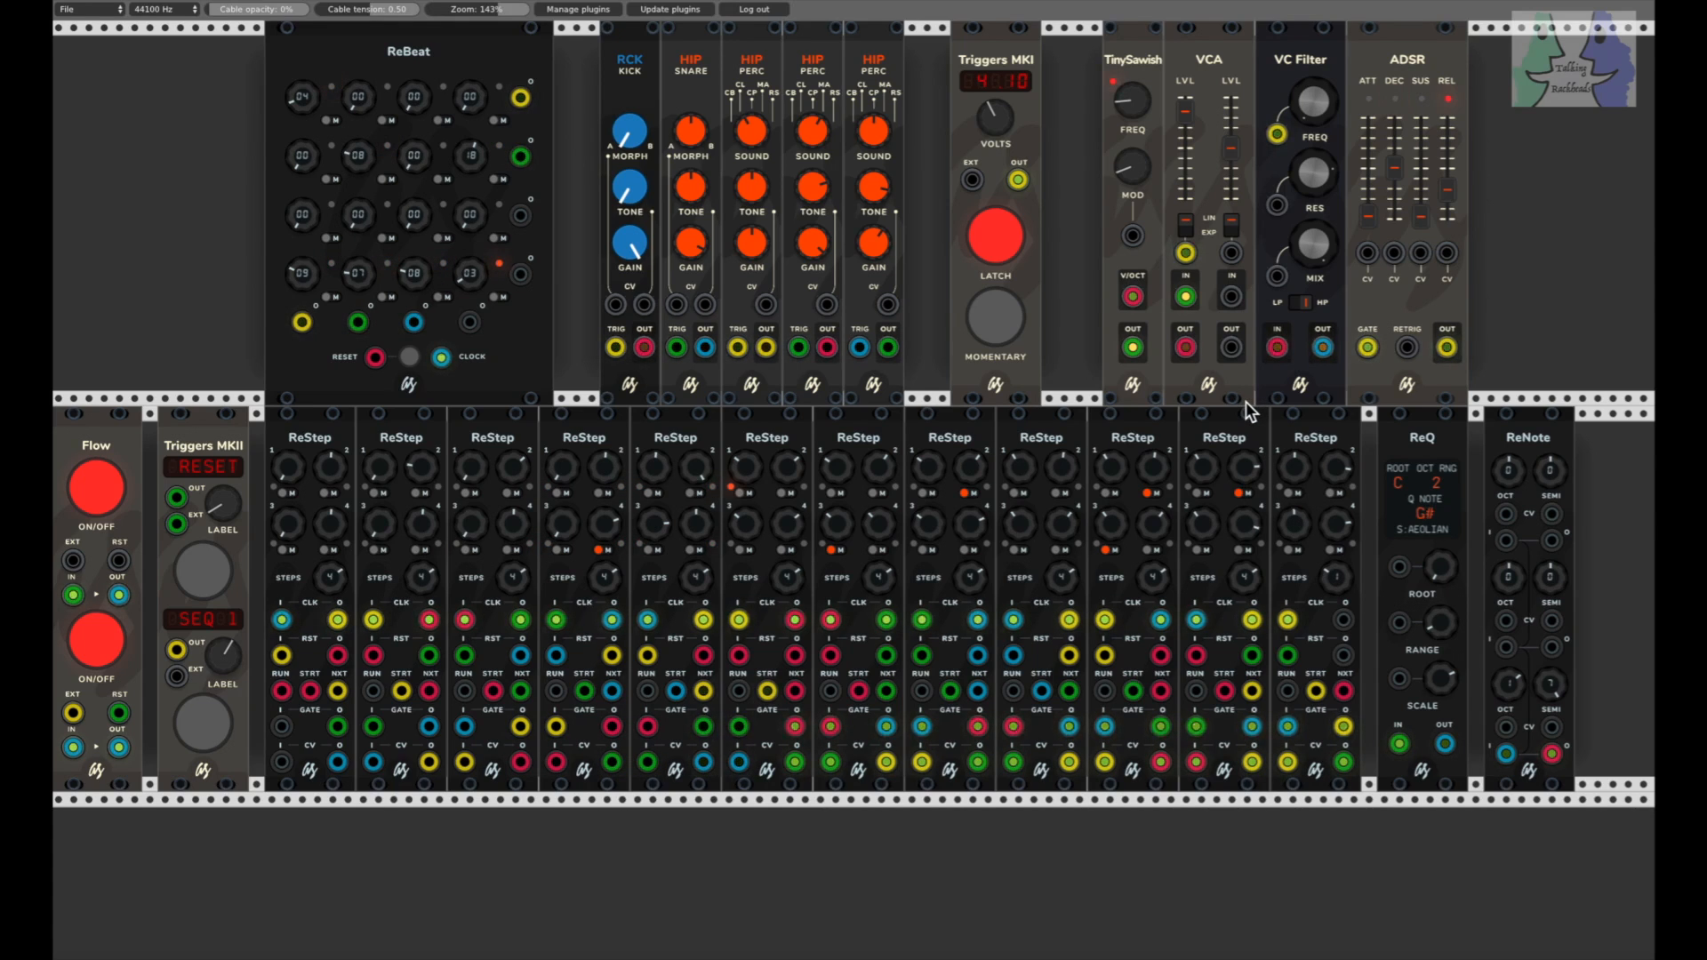
Step: Raise the values of steps 1, 3 and 4 on the second ReStep and step 3 on the third ReStep
{"action": "left_click_drag", "start_coordinate": [373, 473], "coordinate": [373, 329]}
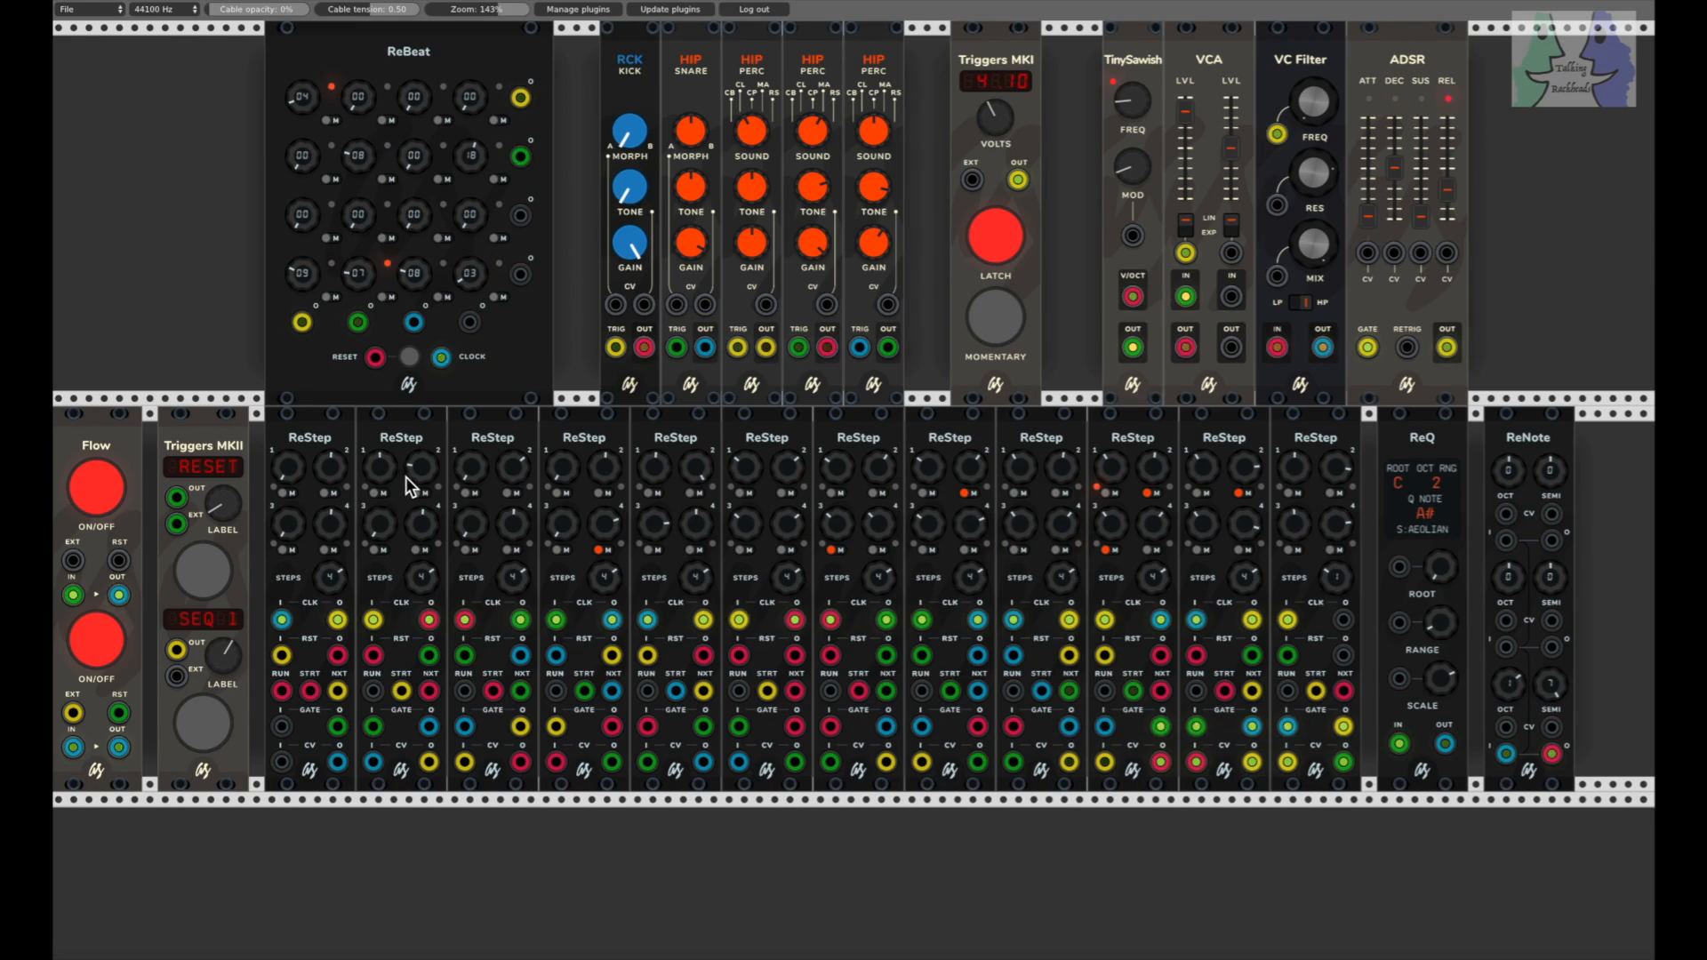
{"action": "left_click_drag", "start_coordinate": [379, 516], "coordinate": [380, 320]}
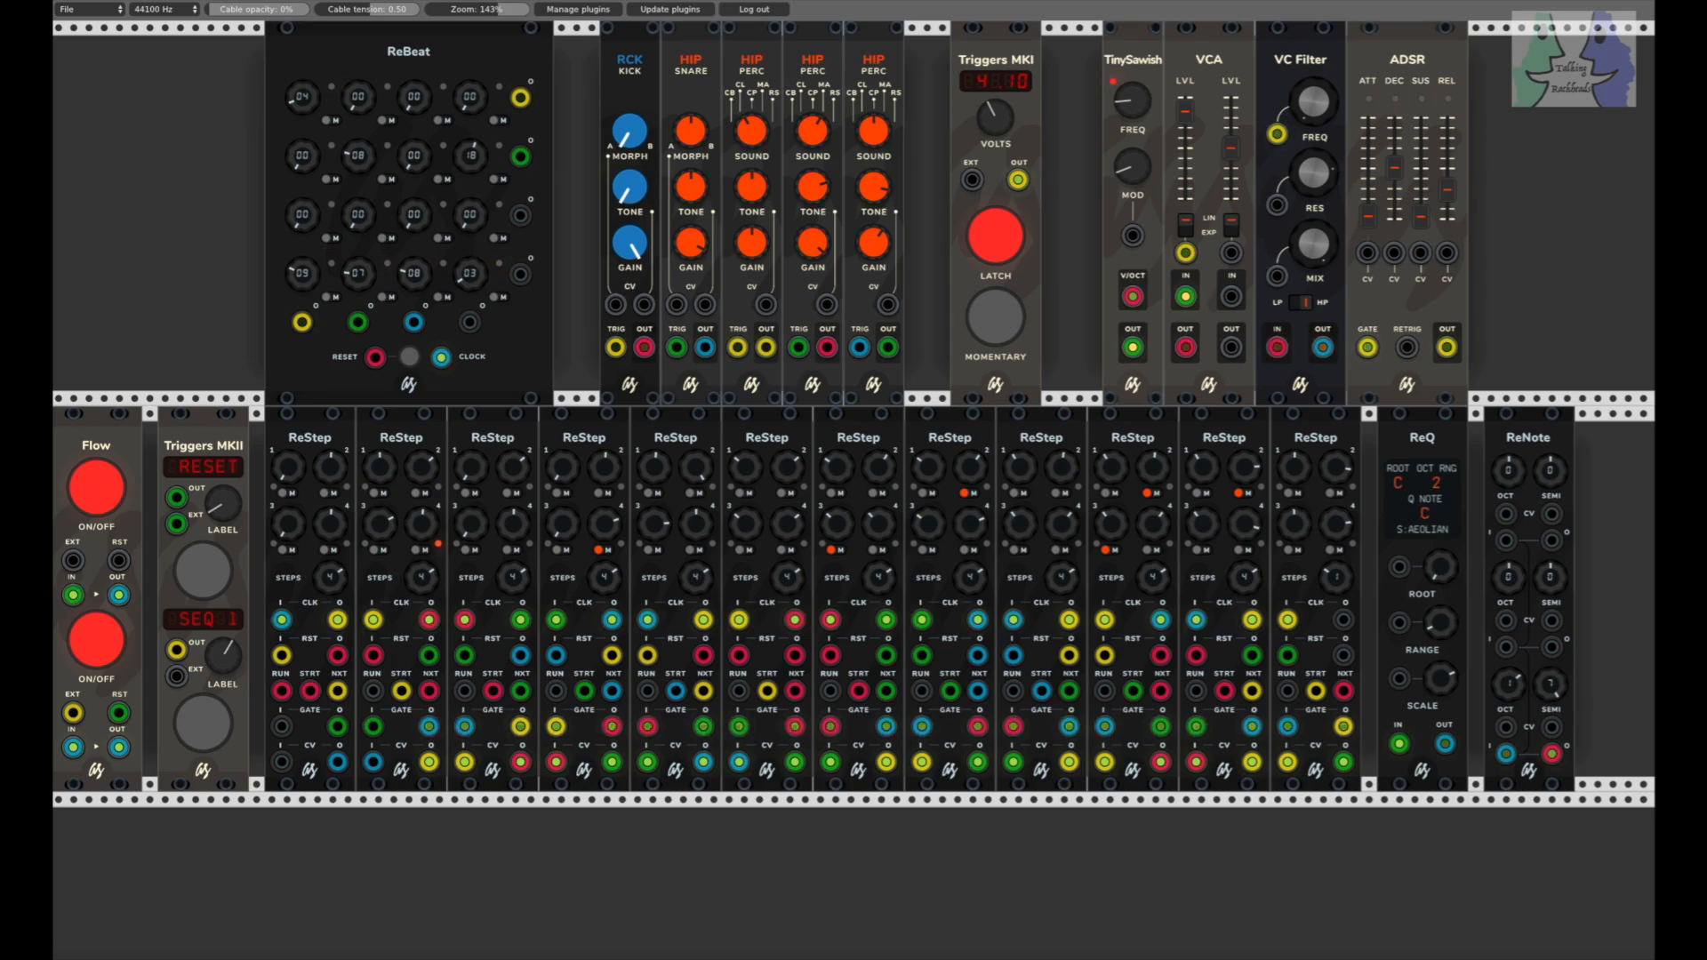
{"action": "left_click_drag", "start_coordinate": [421, 526], "coordinate": [421, 435]}
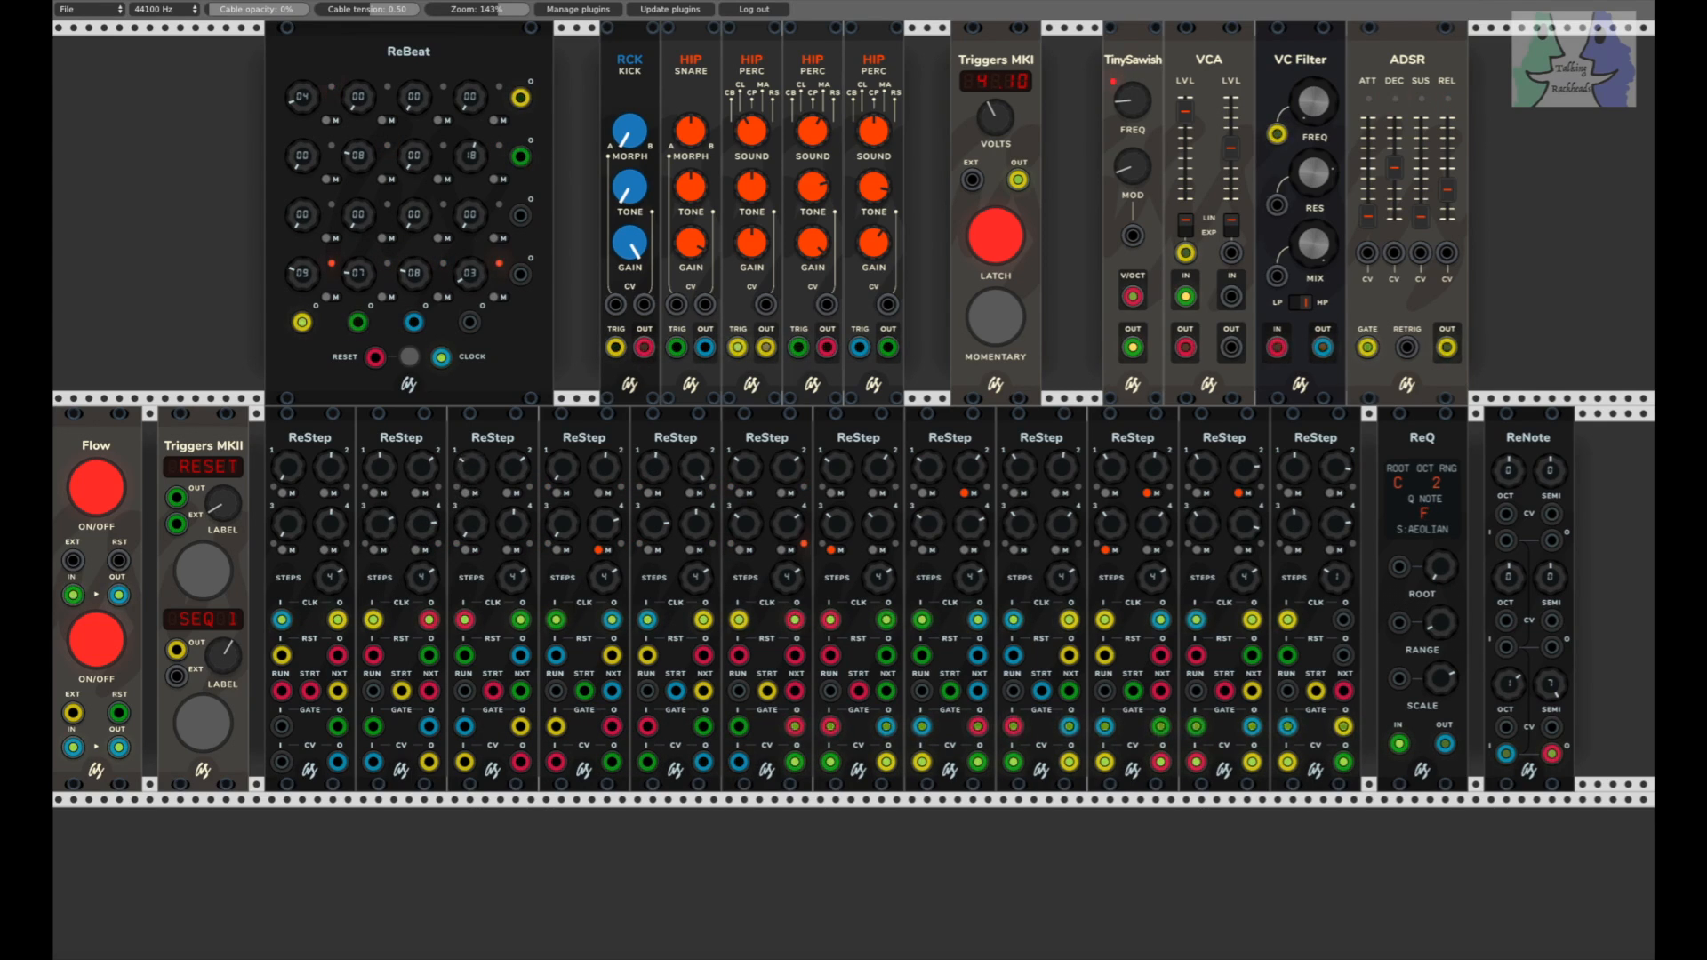
{"action": "left_click_drag", "start_coordinate": [480, 531], "coordinate": [513, 500]}
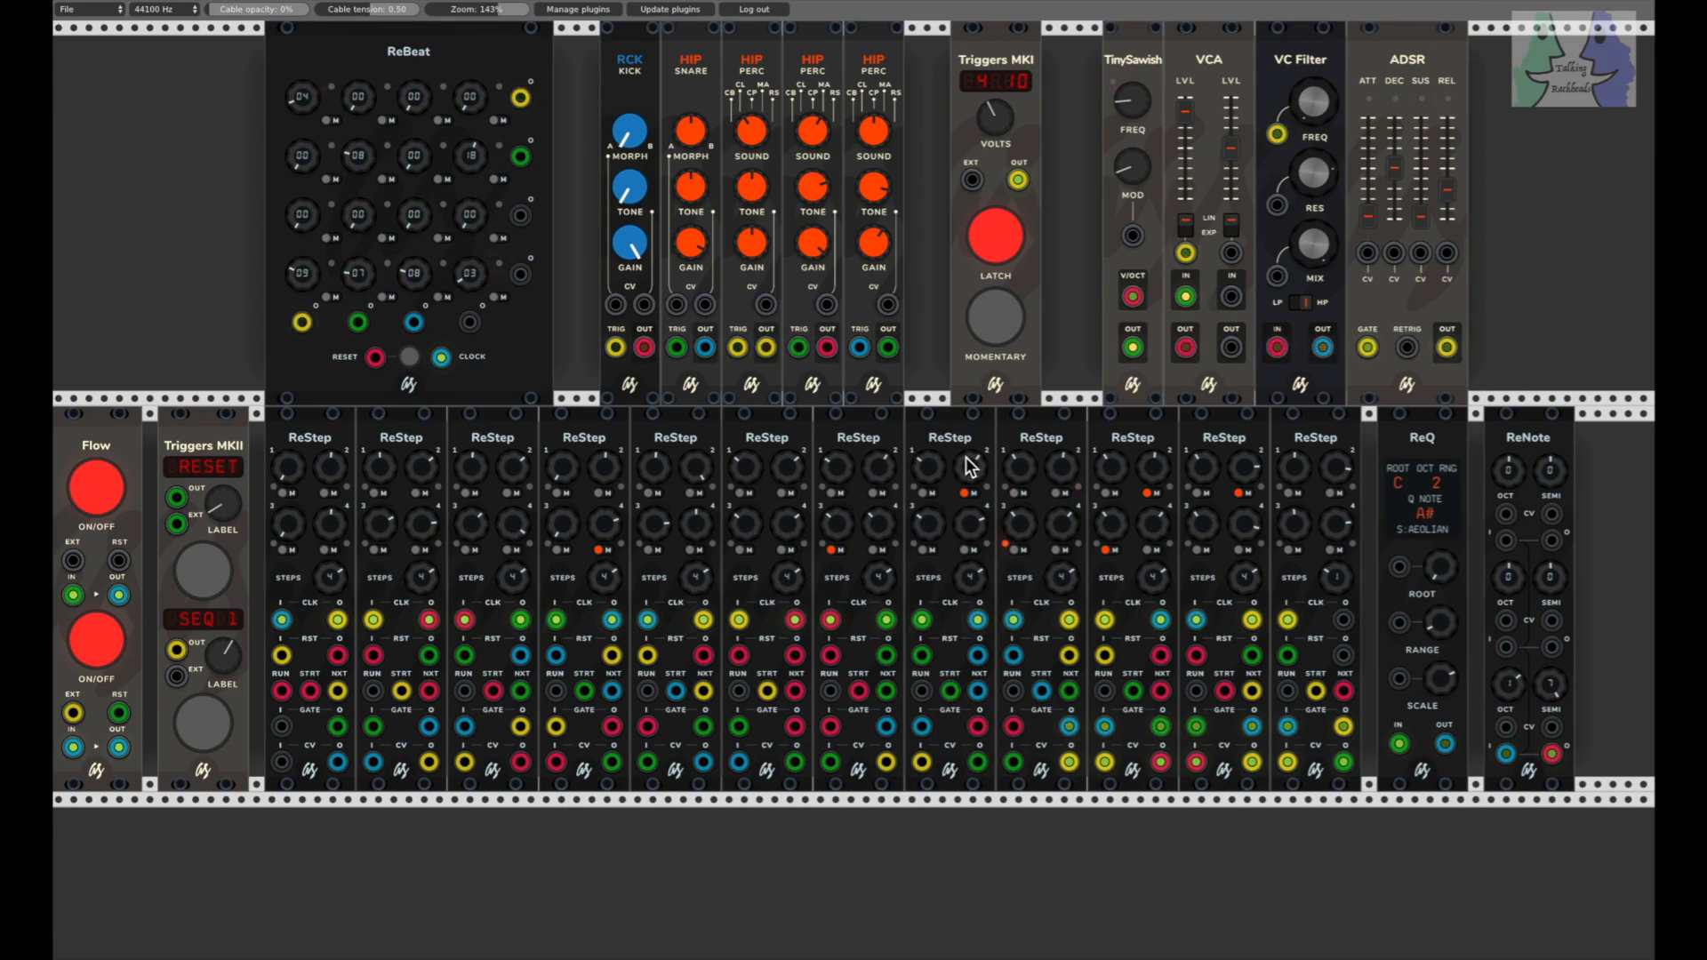
Step: Adjust the TinySawish modulation amount and raise the ADSR's decay and release
{"action": "left_click_drag", "start_coordinate": [1126, 179], "coordinate": [1125, 168]}
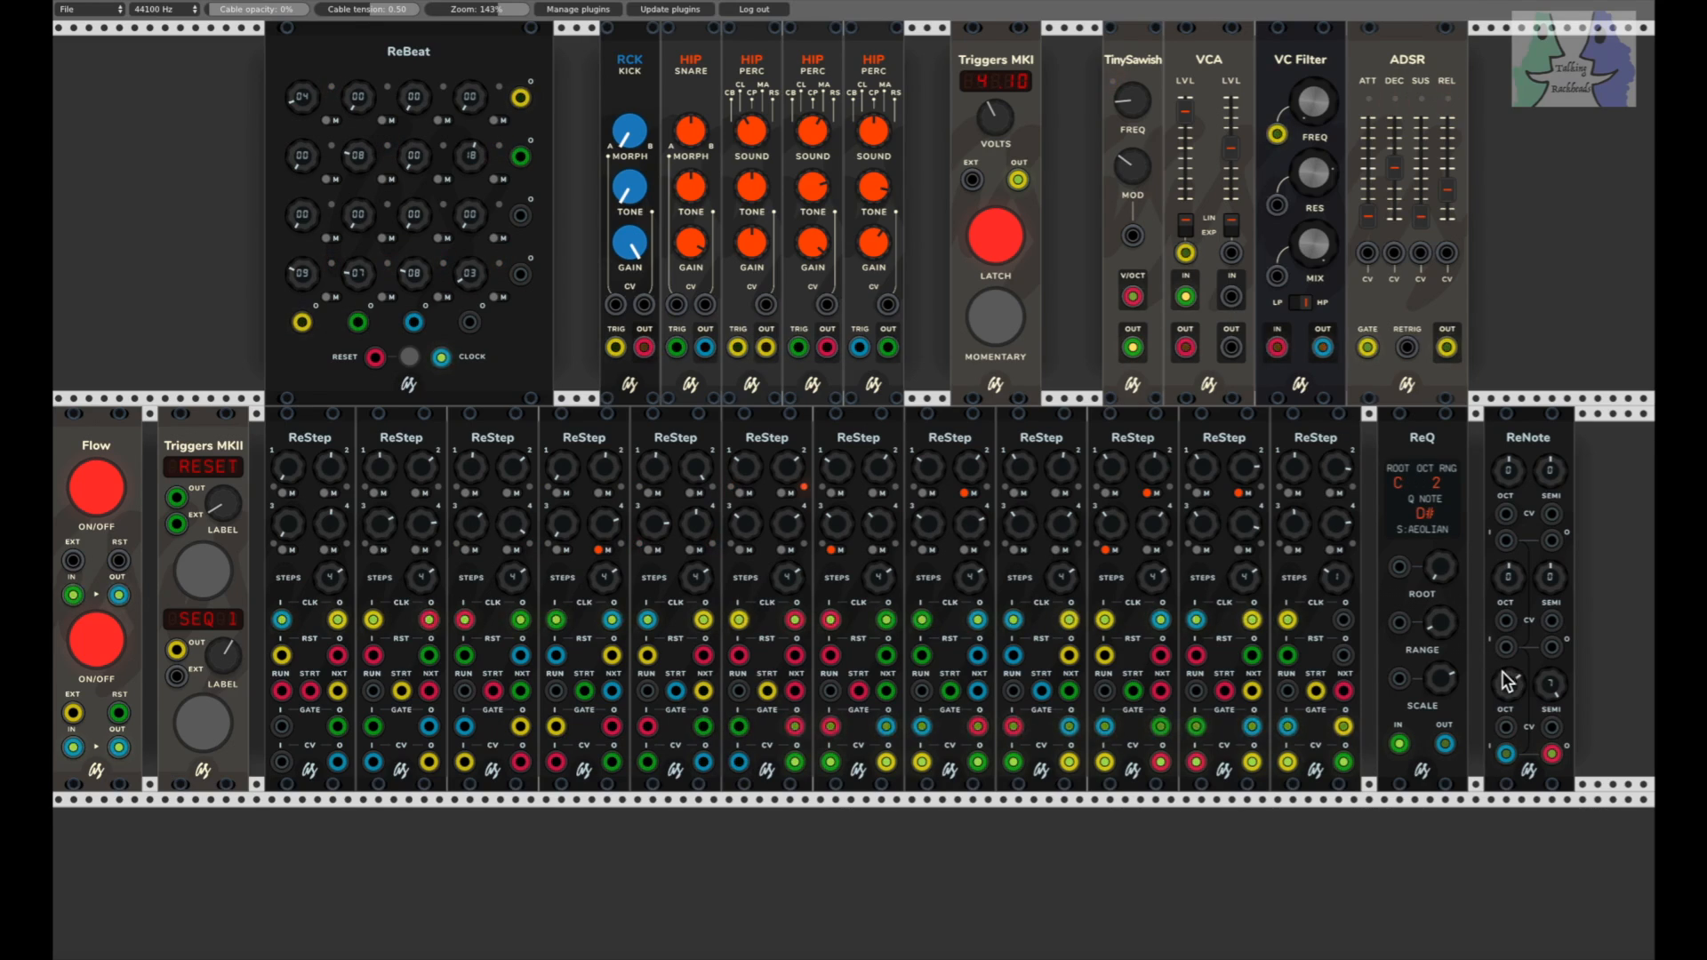
{"action": "left_click_drag", "start_coordinate": [1447, 346], "coordinate": [1187, 252]}
{"action": "left_click_drag", "start_coordinate": [1131, 170], "coordinate": [1131, 279]}
{"action": "left_click_drag", "start_coordinate": [1396, 171], "coordinate": [1396, 155]}
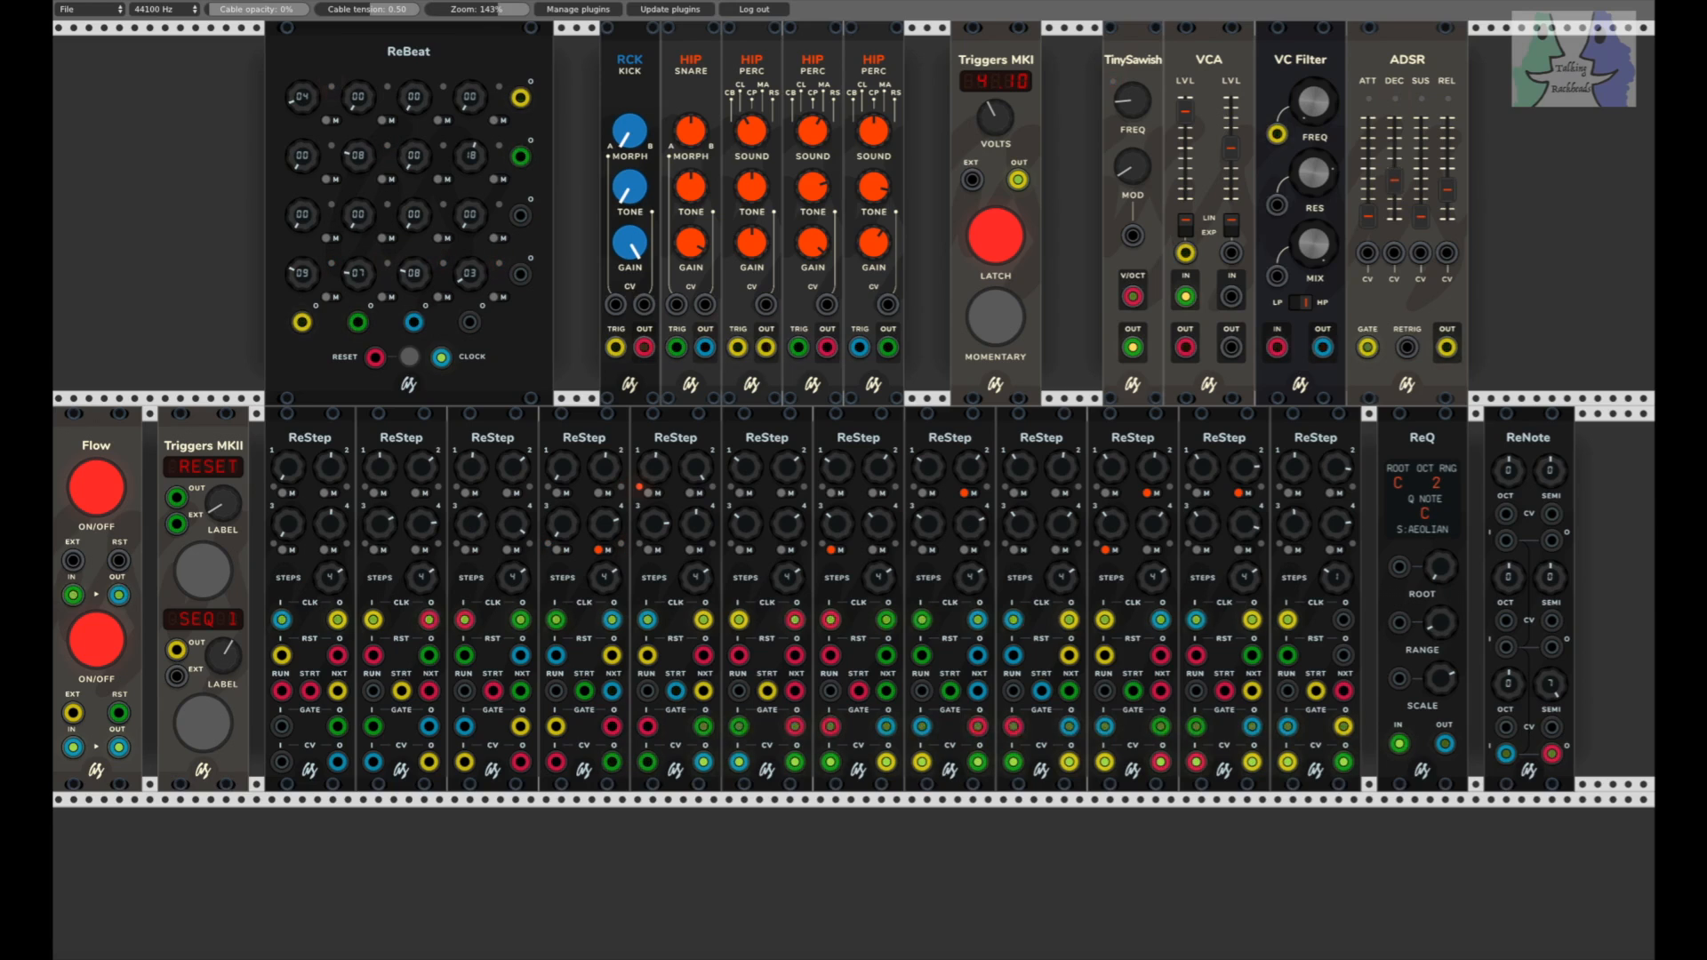
{"action": "left_click_drag", "start_coordinate": [1447, 222], "coordinate": [1446, 200]}
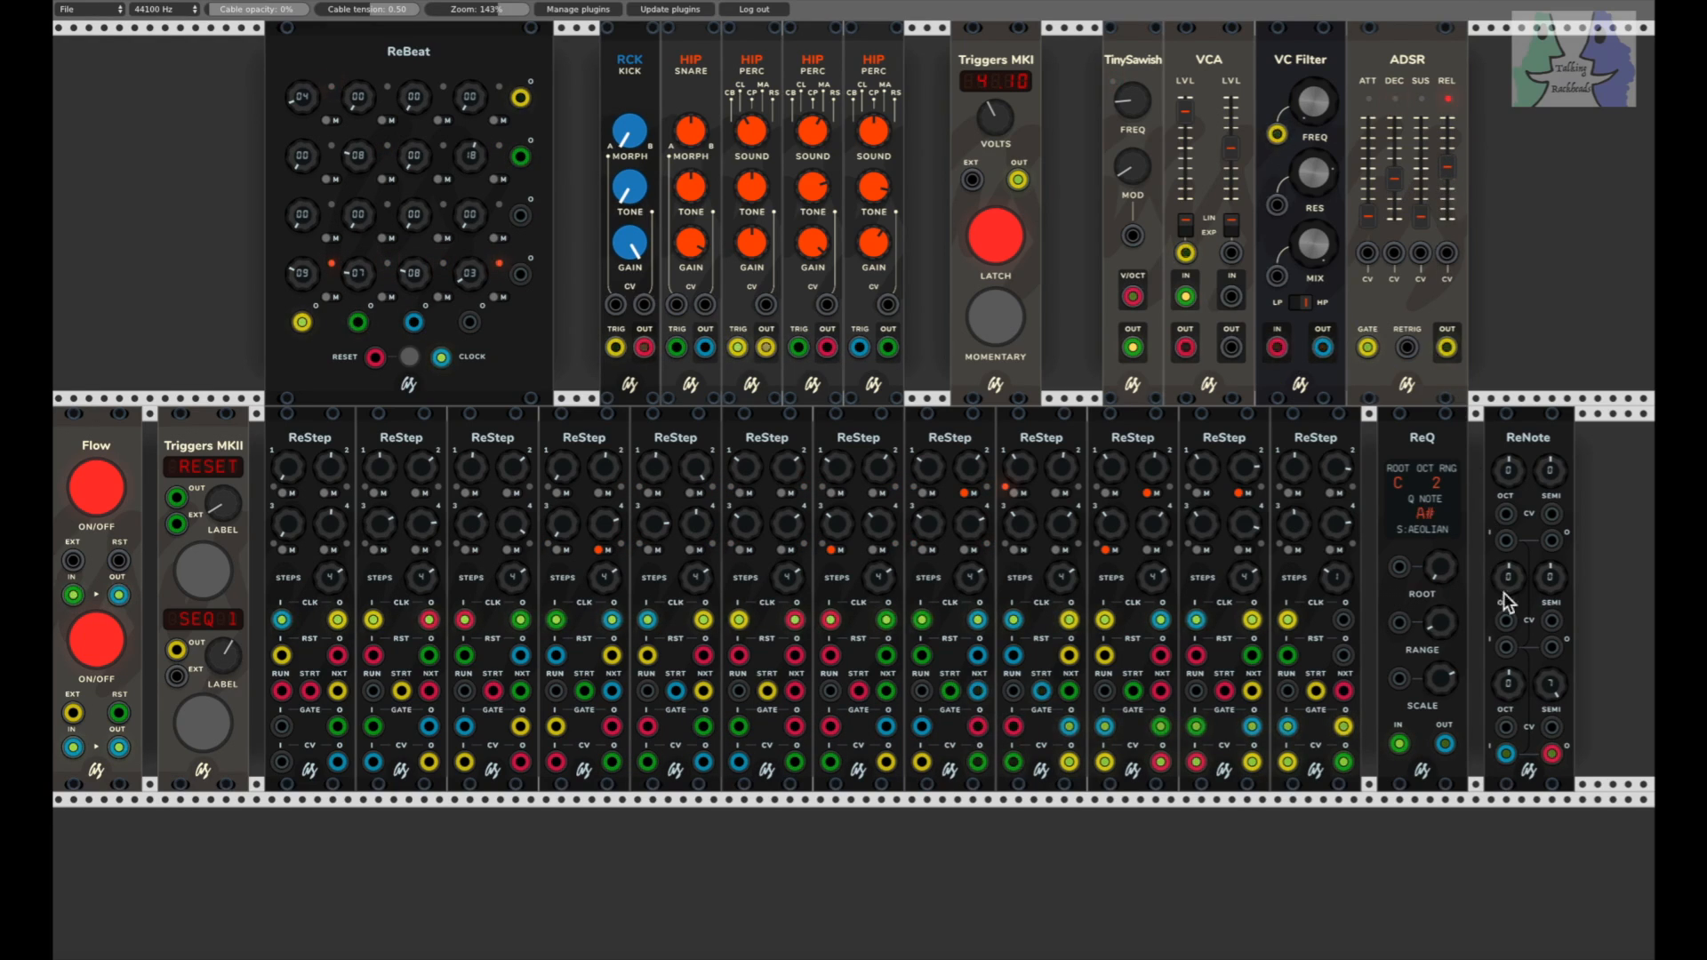
Step: Set the ReNote's third row to 0 semitones and 2 octaves, and change the ReQ's root note to E
{"action": "left_click_drag", "start_coordinate": [1554, 687], "coordinate": [1553, 716]}
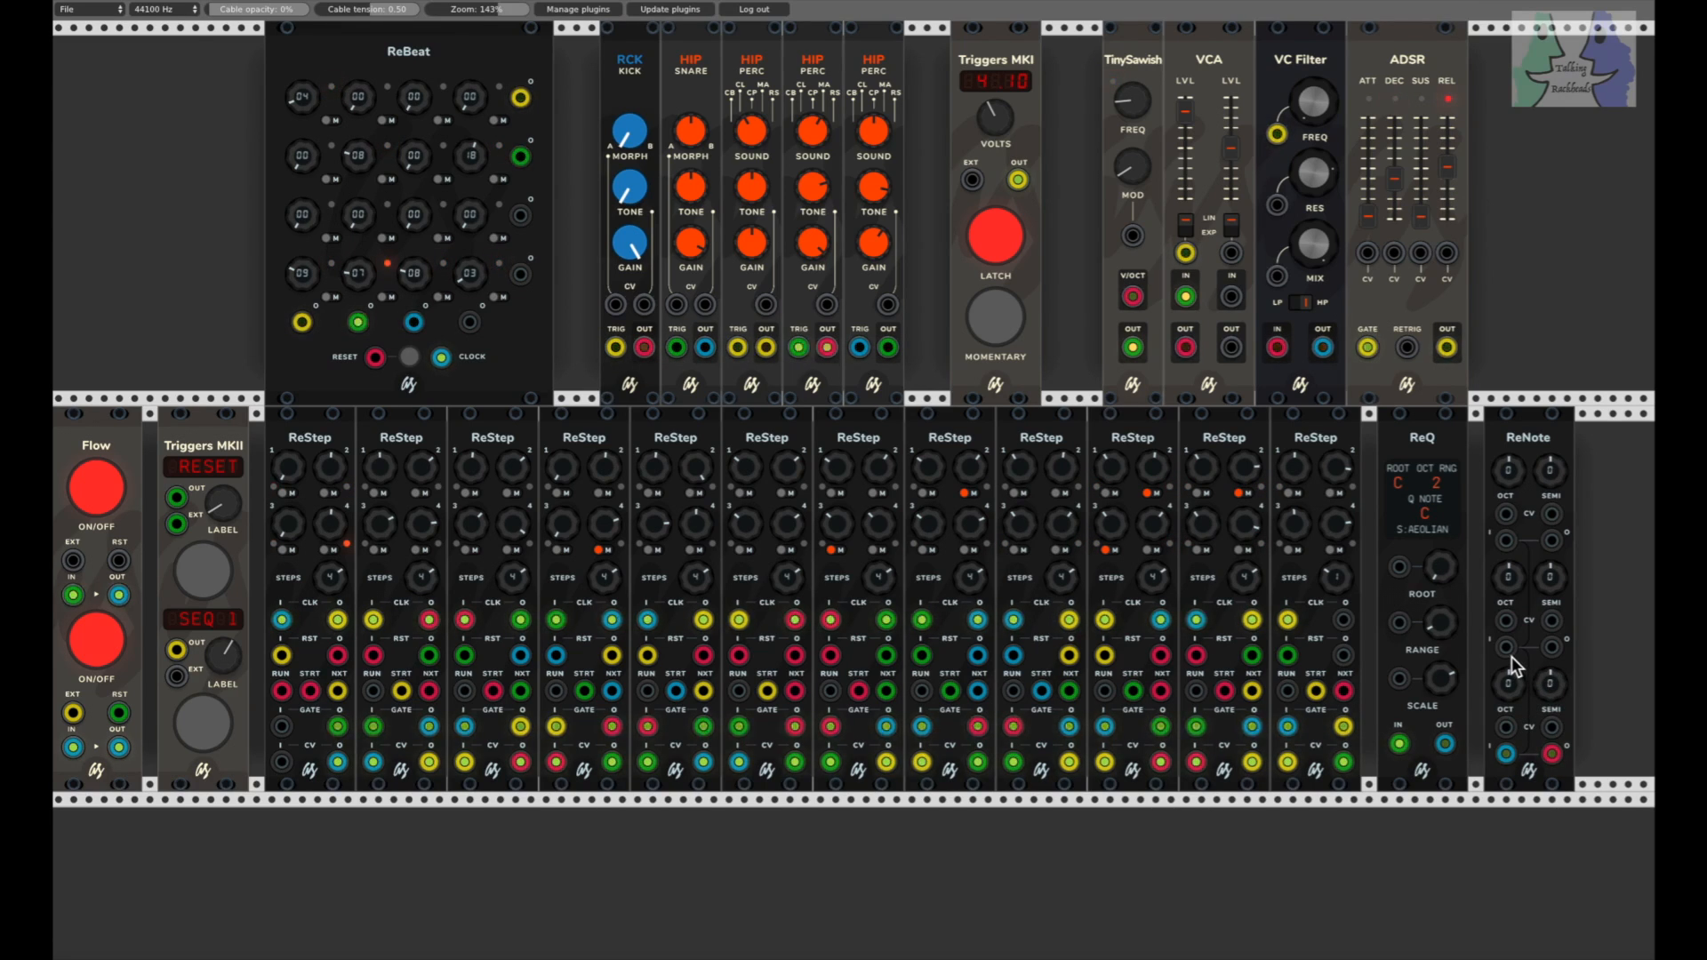
{"action": "left_click_drag", "start_coordinate": [1513, 685], "coordinate": [1512, 695]}
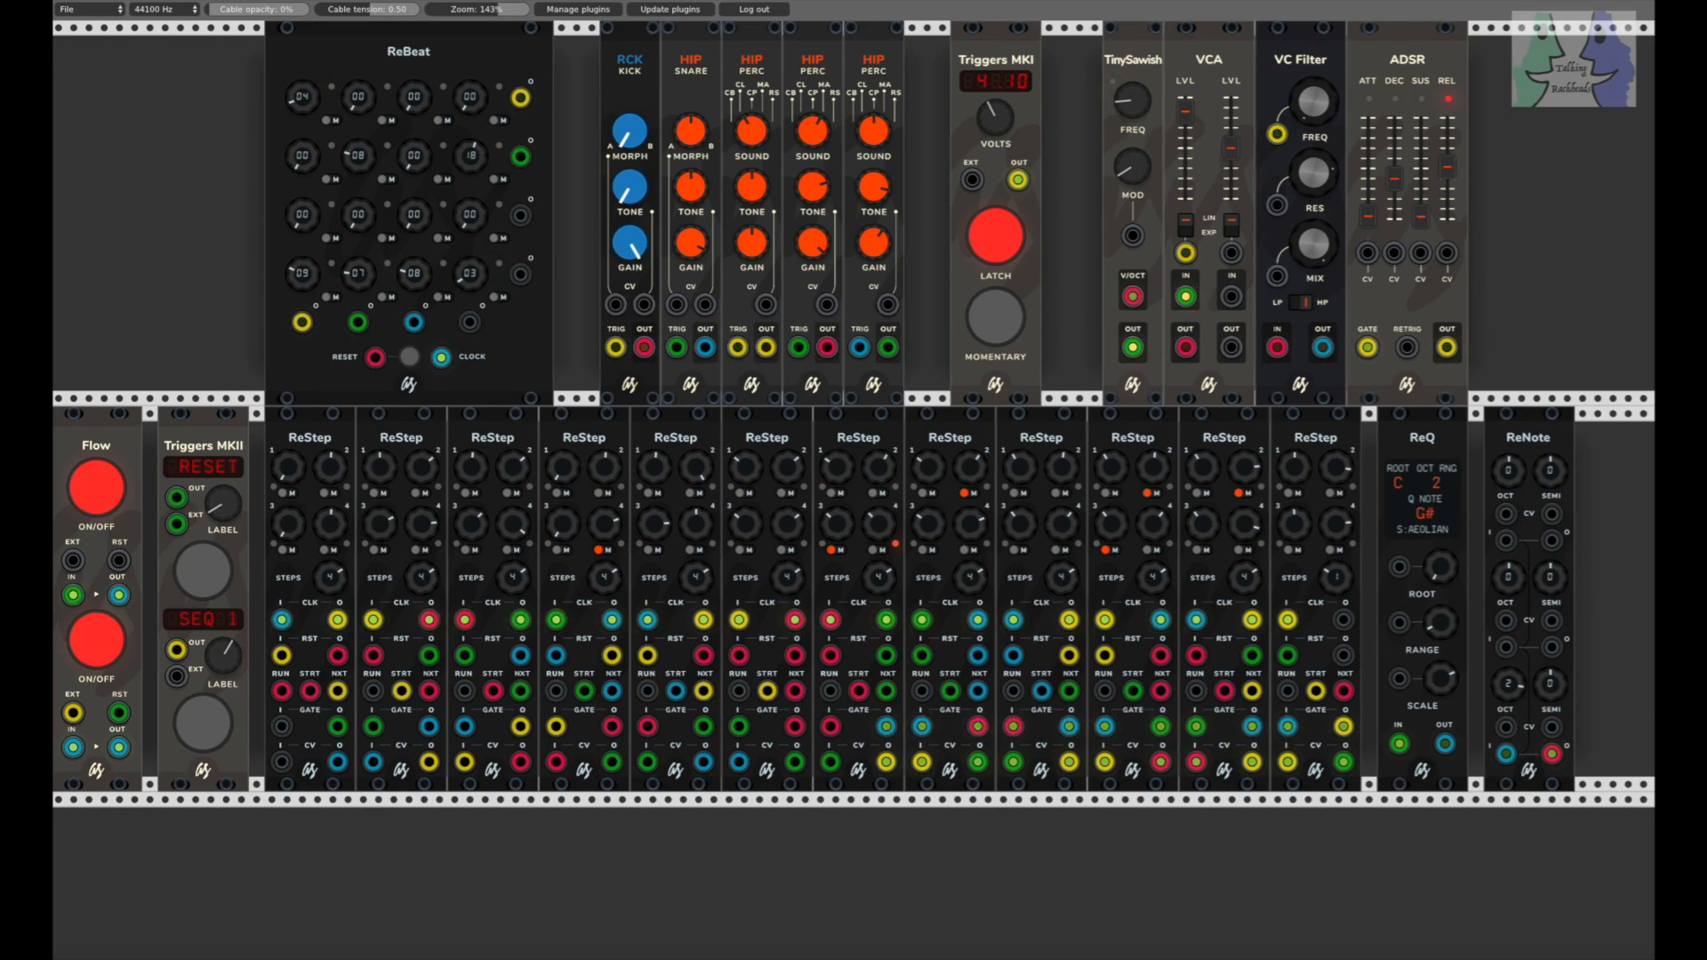
{"action": "left_click_drag", "start_coordinate": [1444, 570], "coordinate": [1443, 547]}
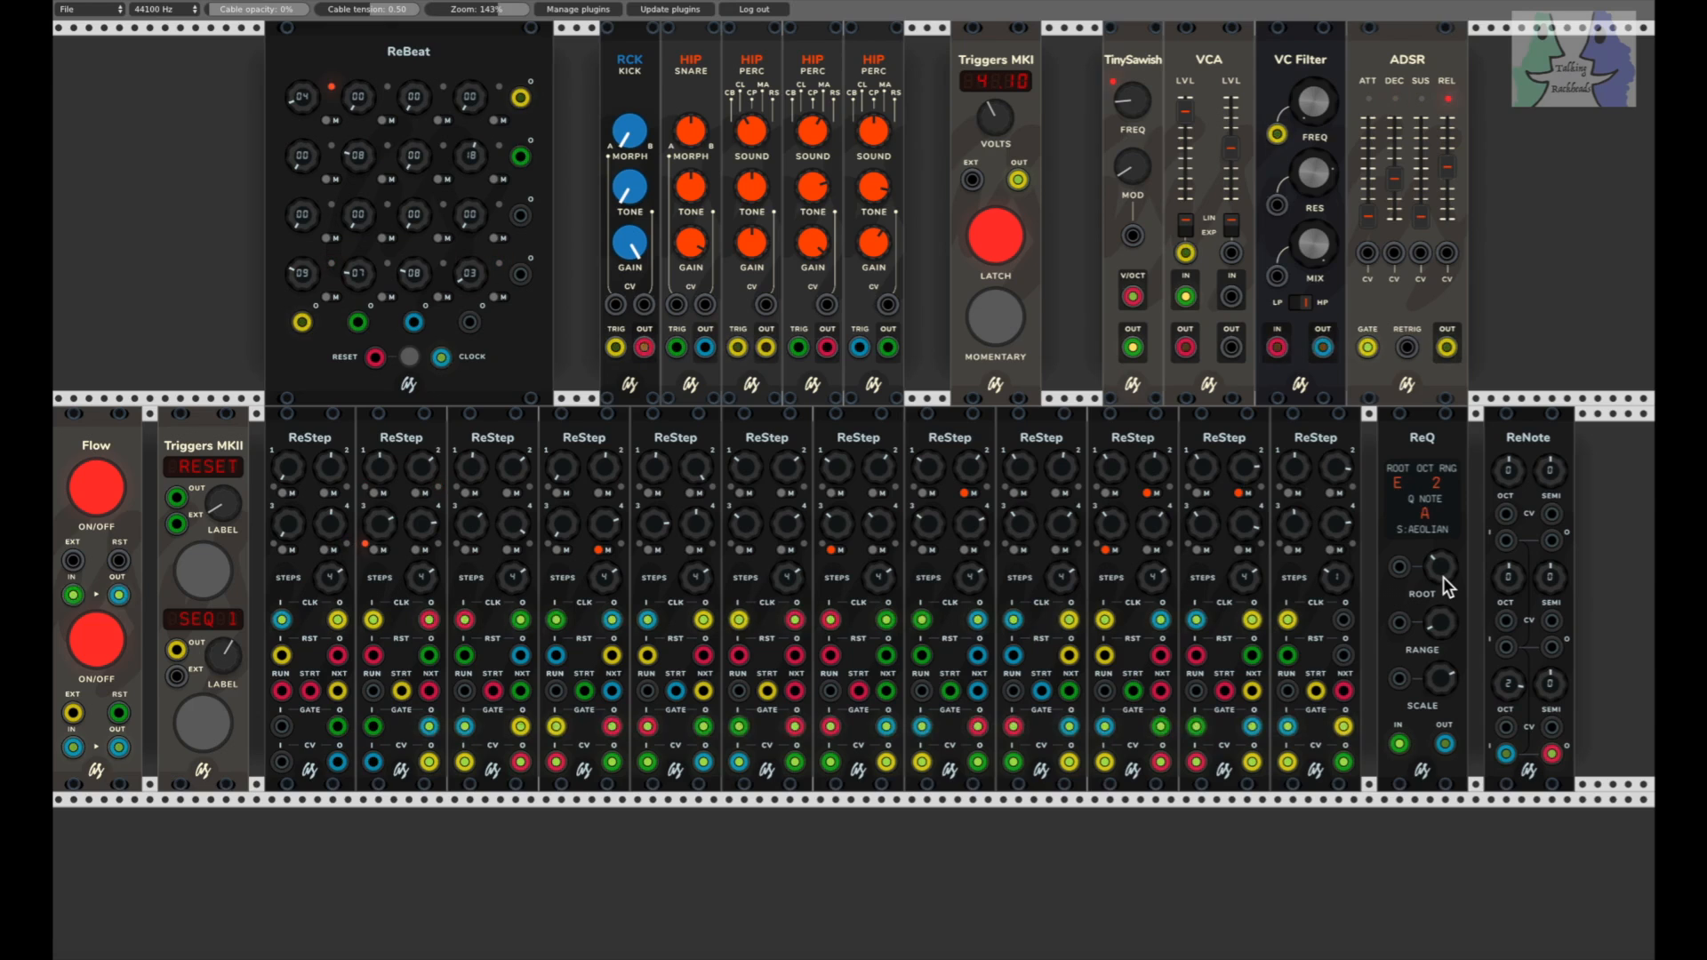
Step: Try the diatonic minor, natural minor and harmonic minor scales on the ReQ
{"action": "left_click_drag", "start_coordinate": [1443, 678], "coordinate": [1442, 706]}
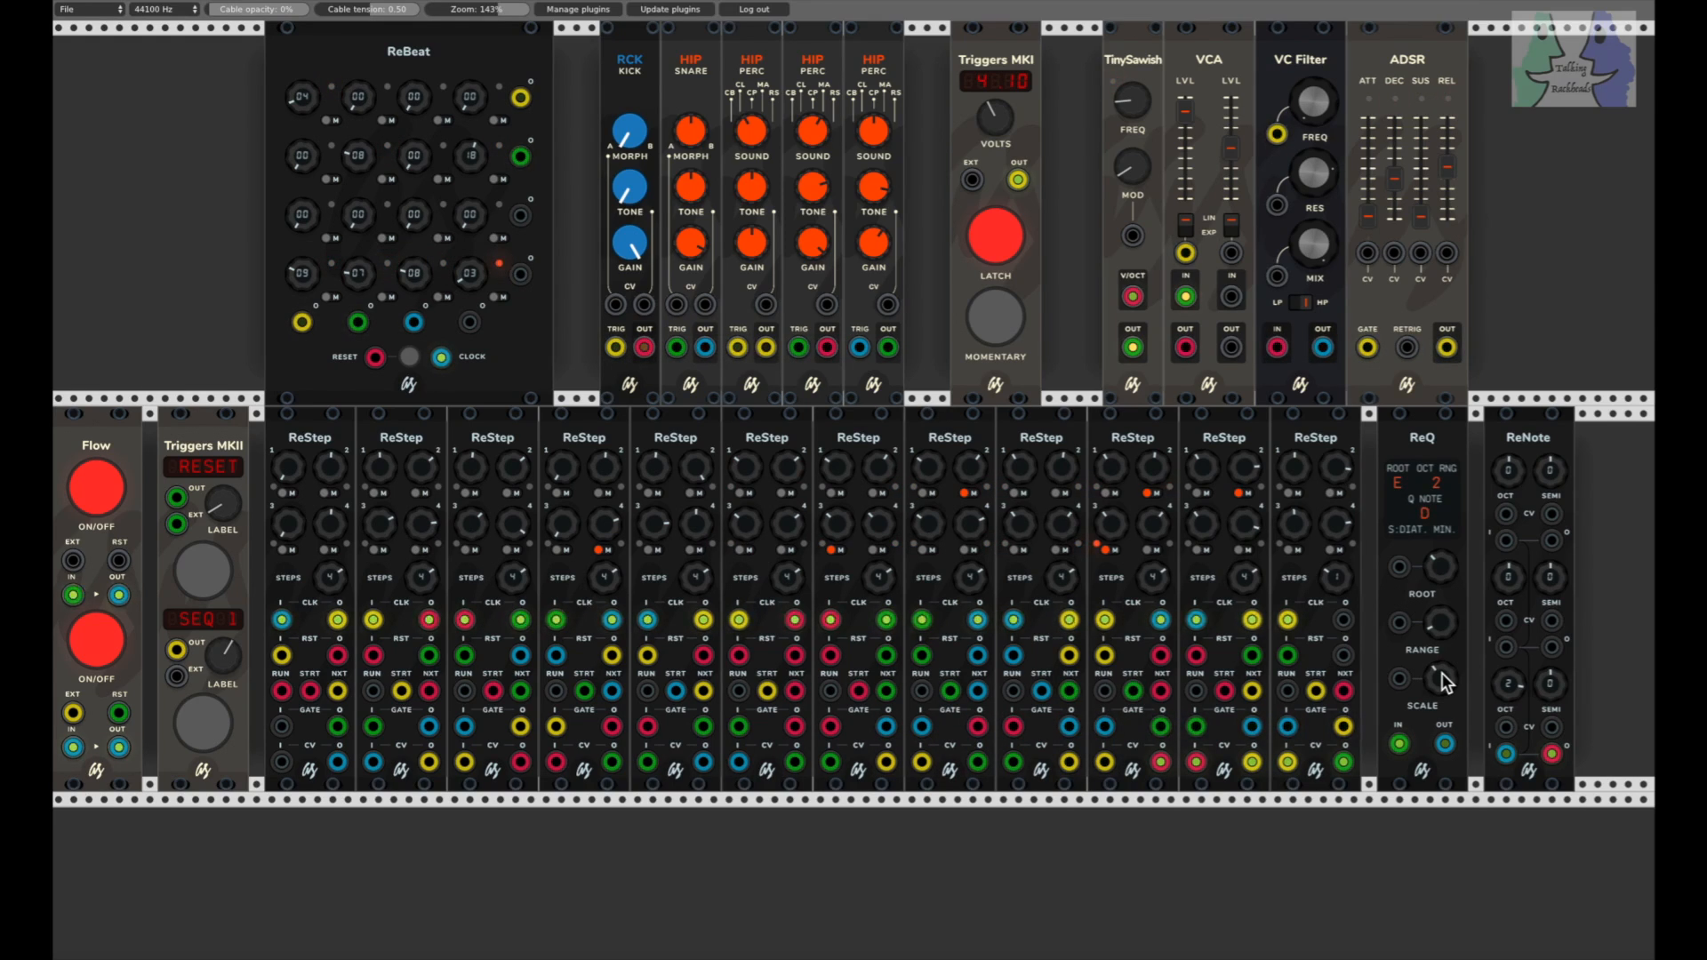
{"action": "left_click_drag", "start_coordinate": [1443, 672], "coordinate": [1443, 667]}
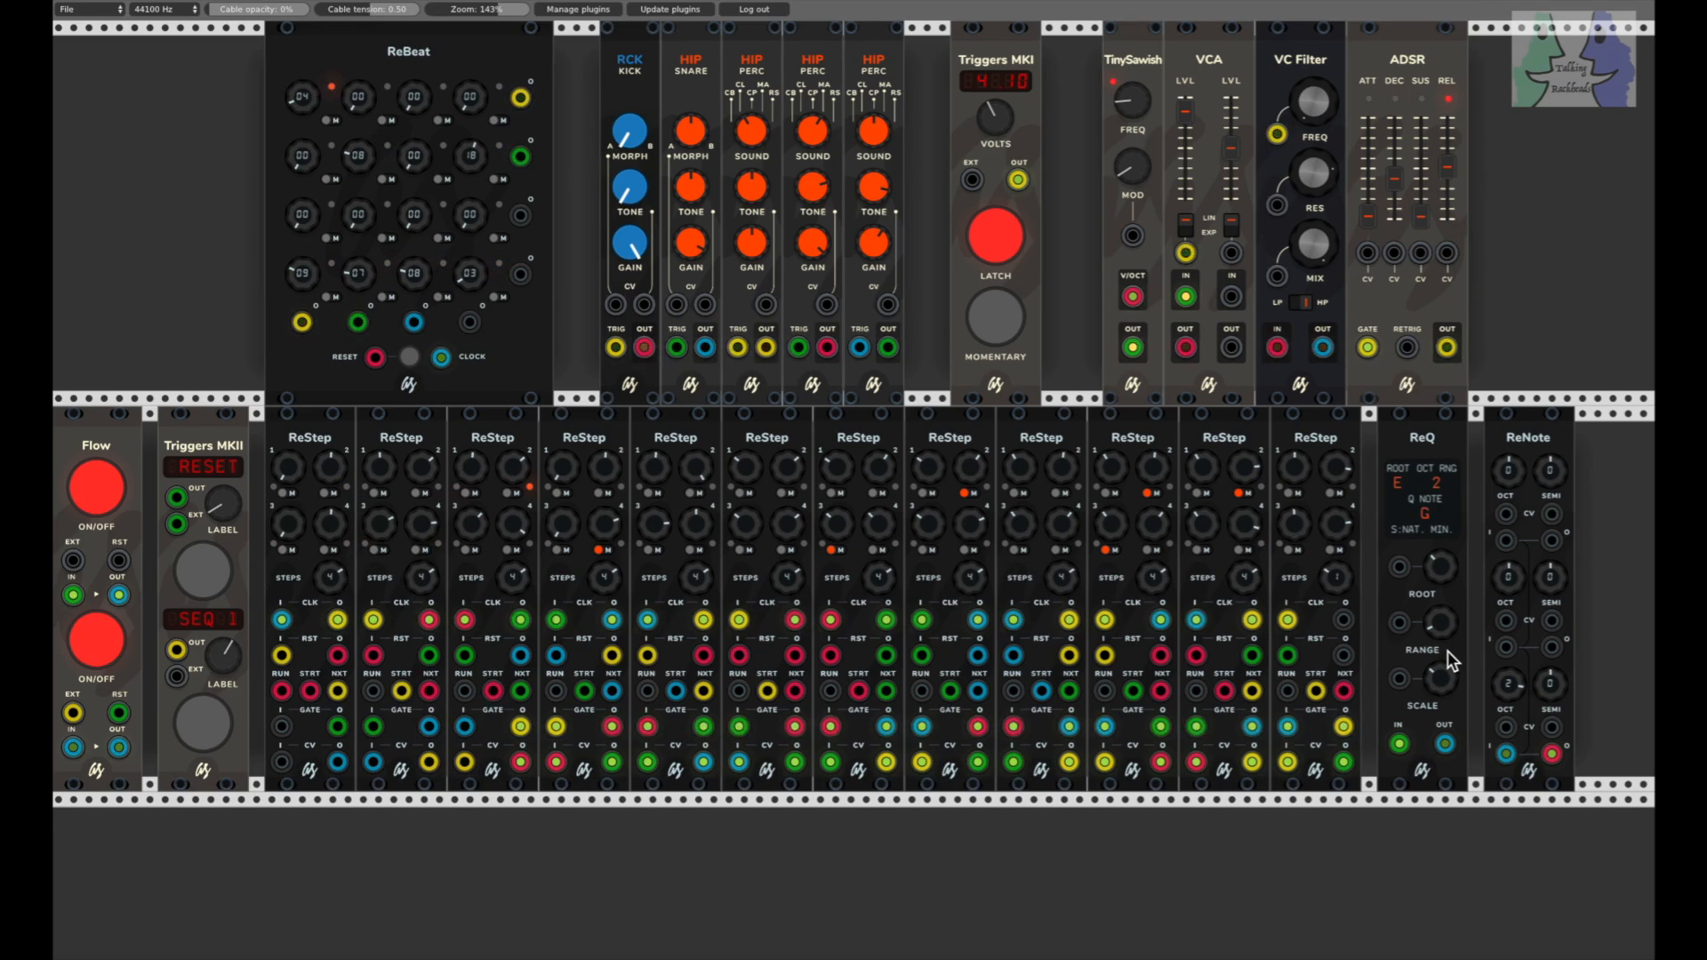
{"action": "left_click_drag", "start_coordinate": [1442, 677], "coordinate": [1443, 672]}
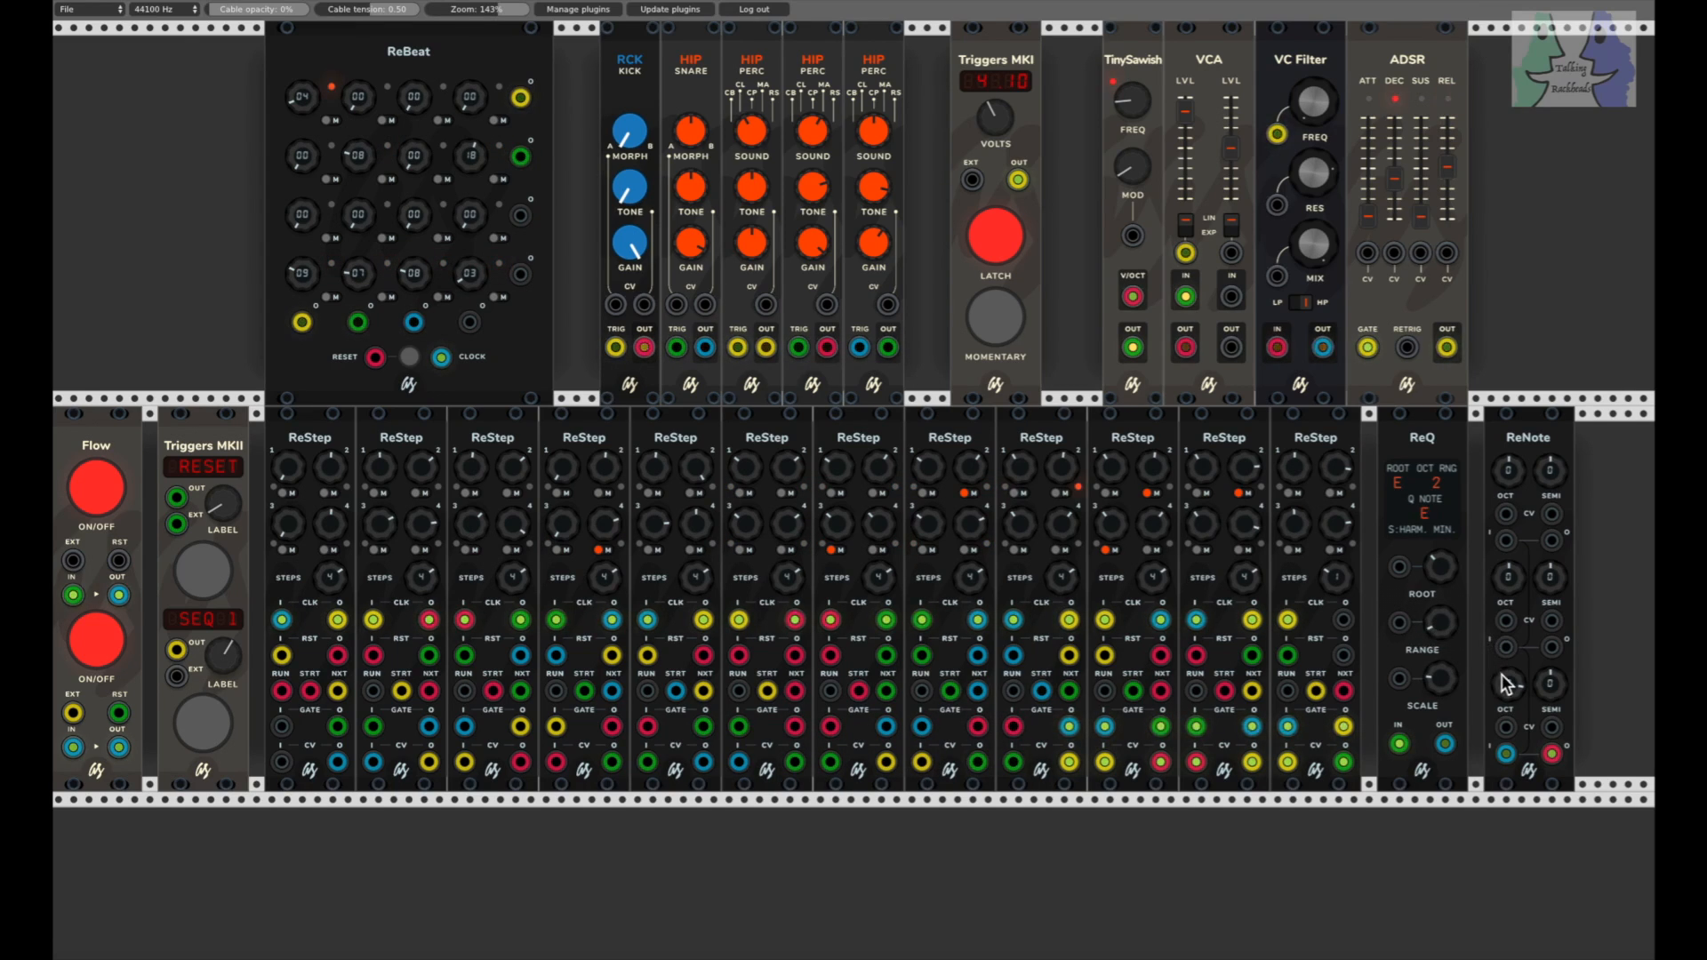
Step: Set the ReNote's third-row octave to 0, and change the ReQ's scale to minor with root note C
{"action": "left_click_drag", "start_coordinate": [1514, 682], "coordinate": [1514, 689]}
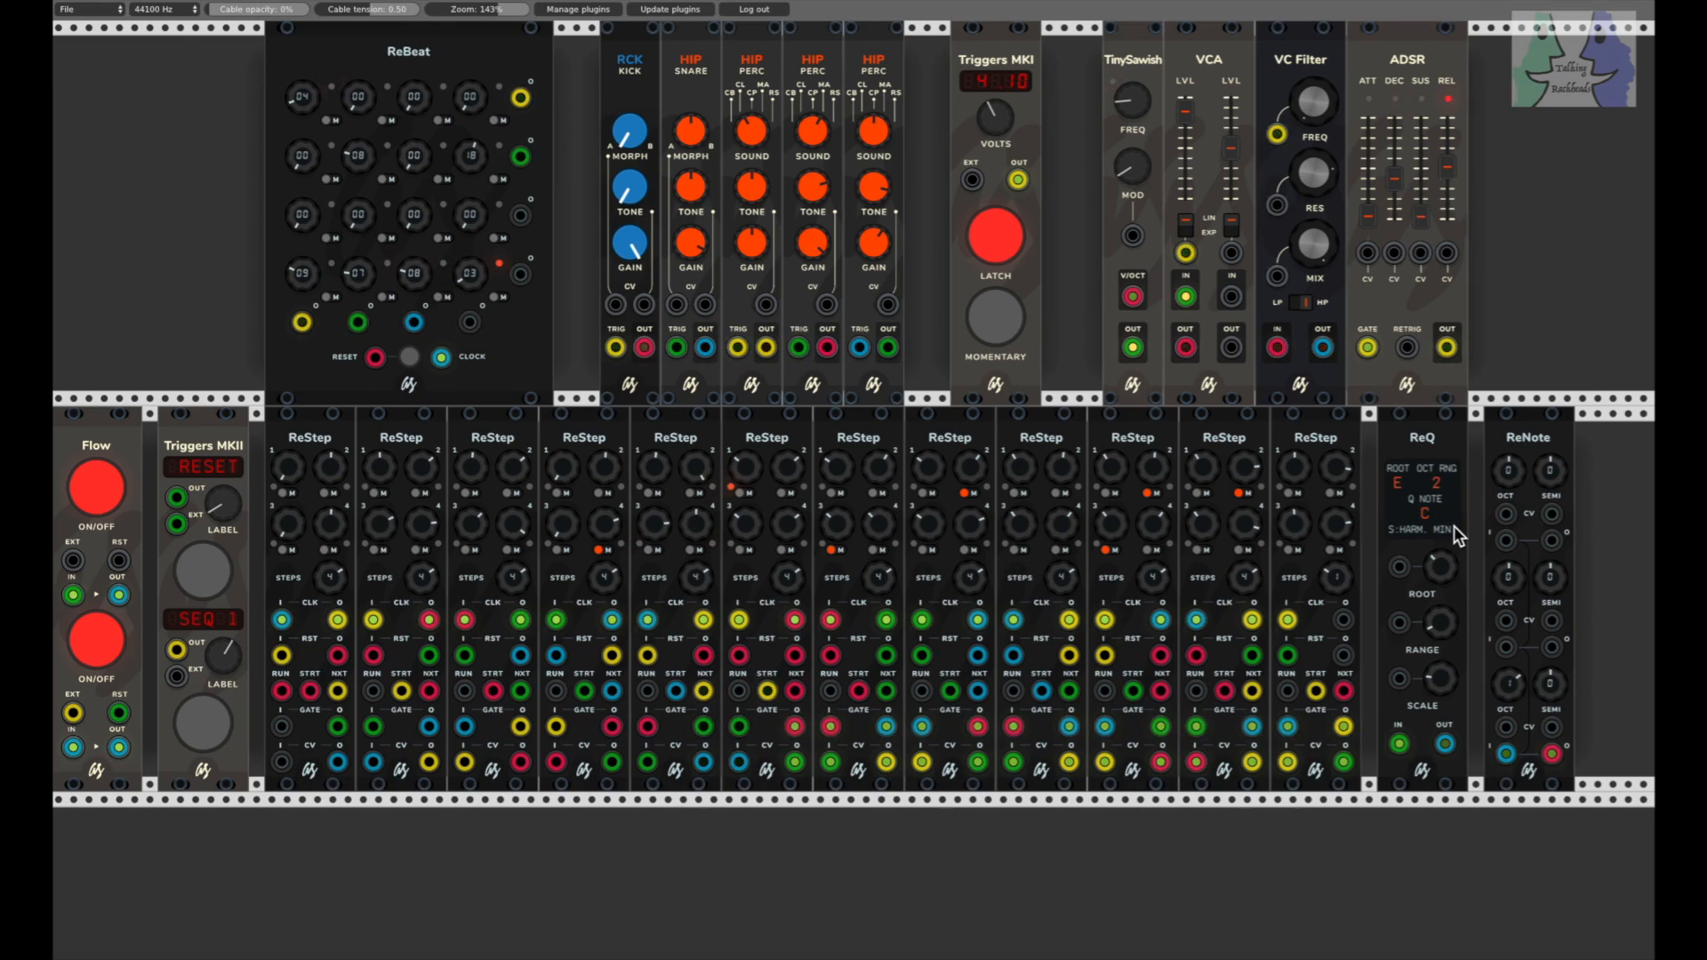
{"action": "left_click_drag", "start_coordinate": [1439, 675], "coordinate": [1439, 675]}
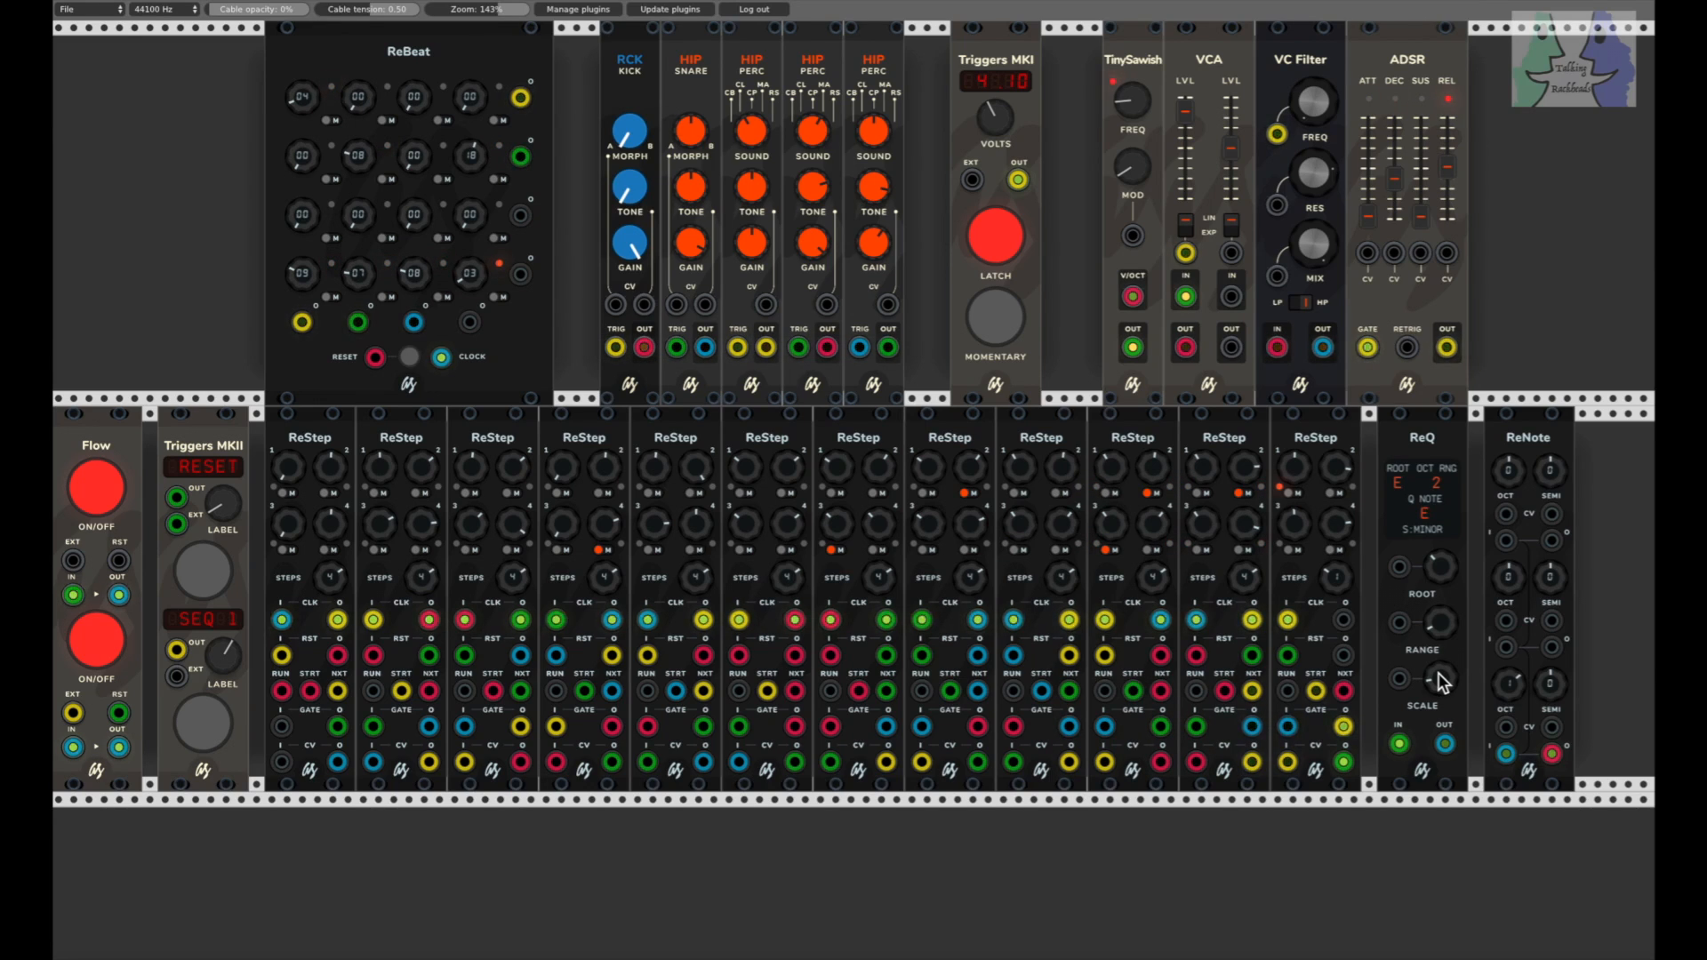
{"action": "left_click_drag", "start_coordinate": [1438, 569], "coordinate": [1438, 579]}
Step: Raise the ADSR's decay and set the Triggers MKI voltage to 0.00
{"action": "left_click_drag", "start_coordinate": [1395, 178], "coordinate": [1396, 164]}
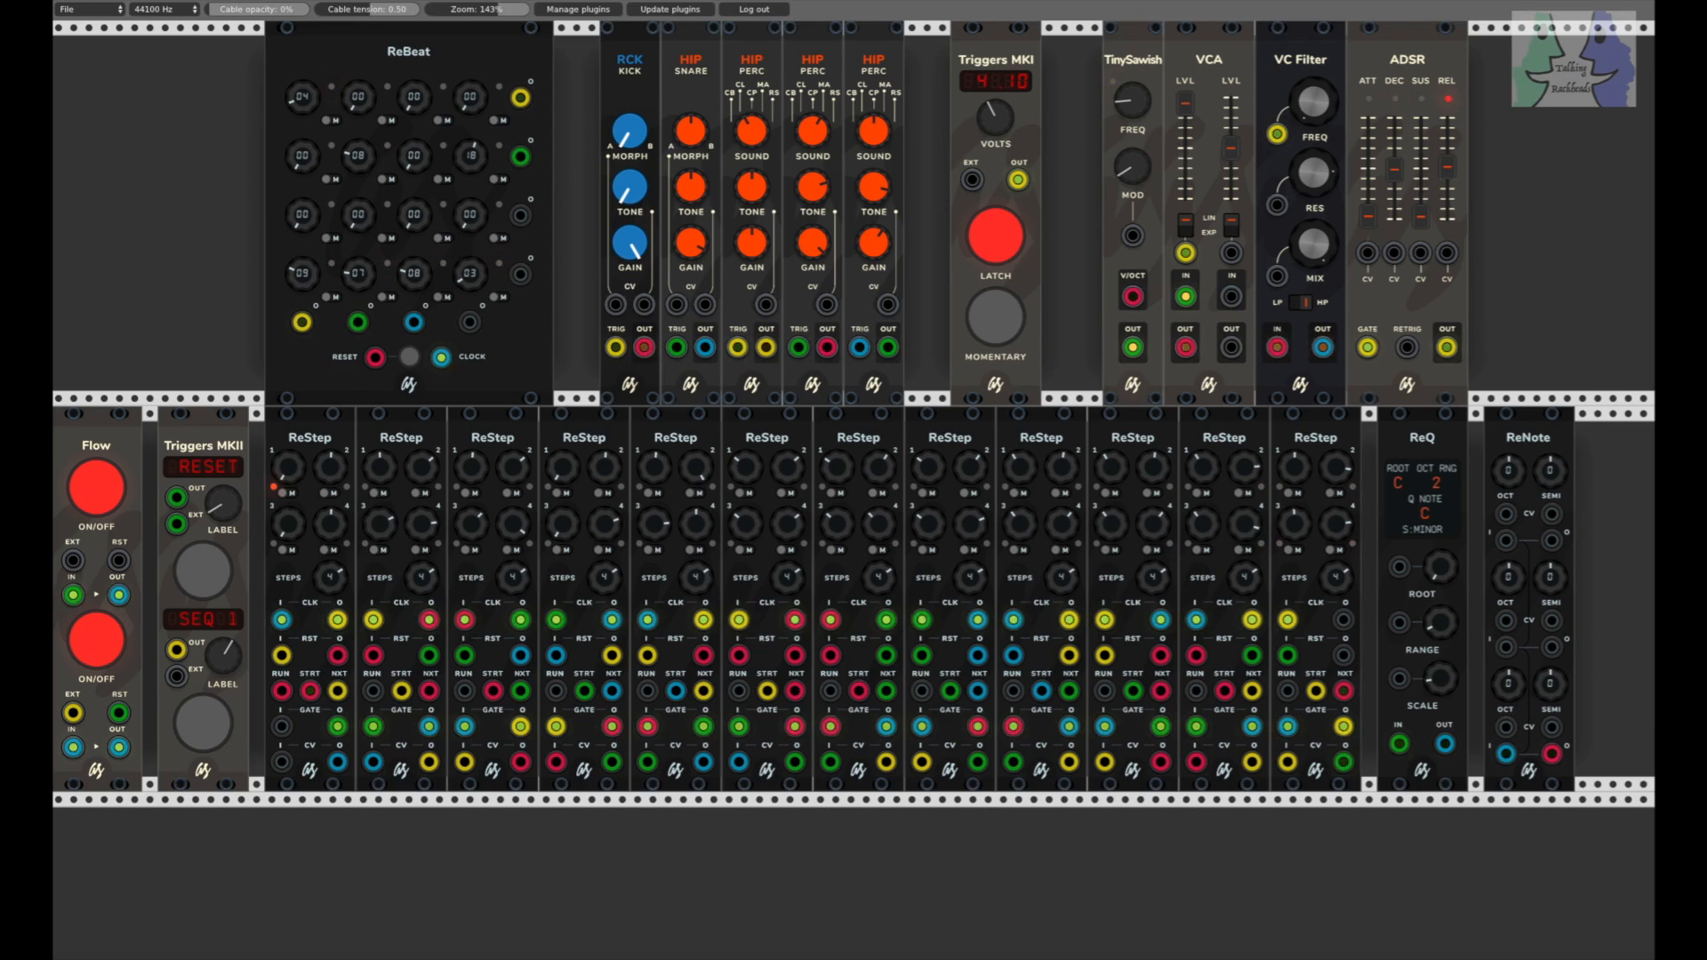
{"action": "left_click_drag", "start_coordinate": [989, 113], "coordinate": [989, 141]}
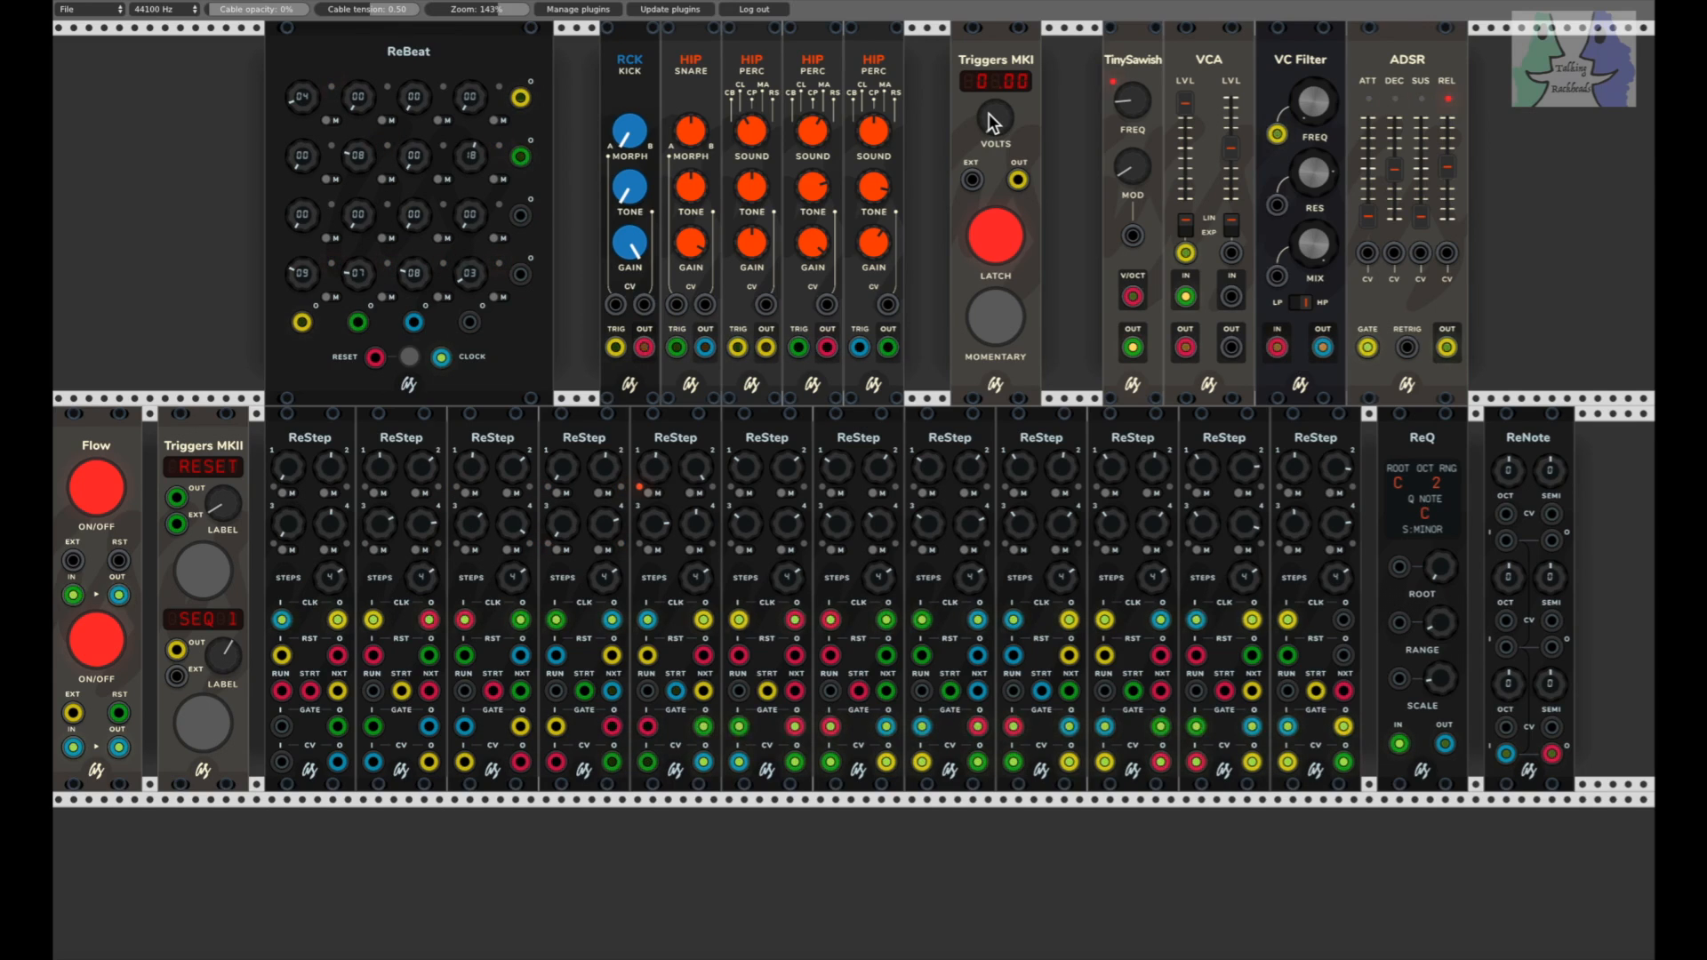
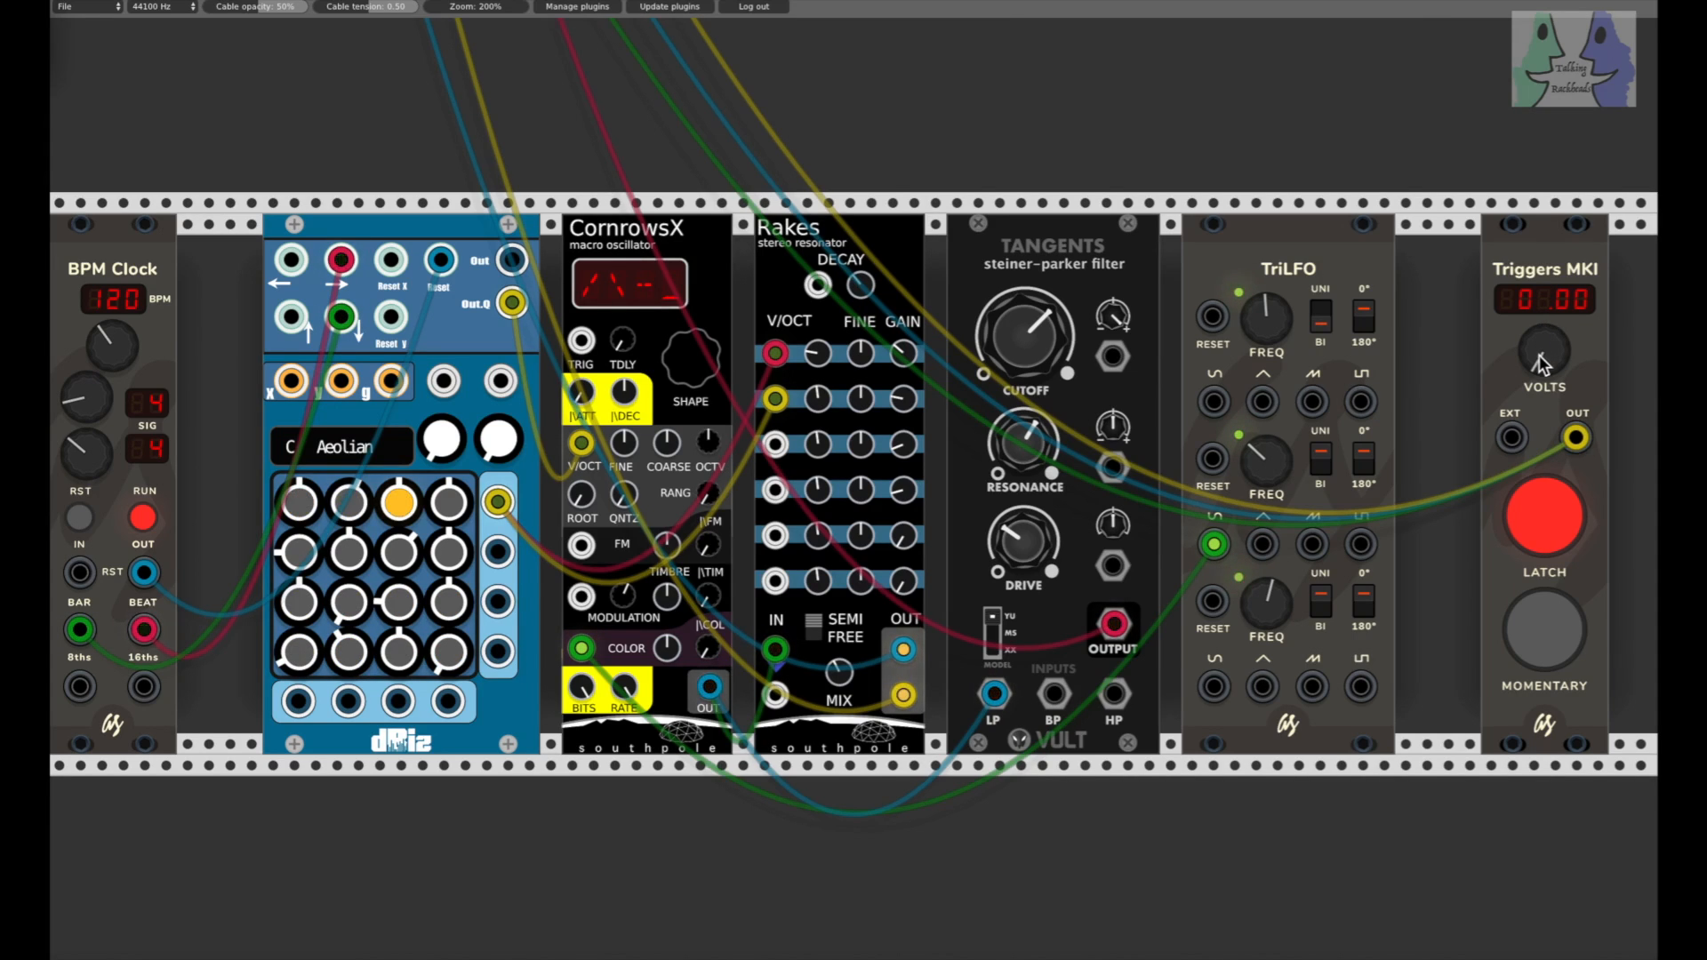
Step: Vary the Triggers MKI voltage across the patch variations, raising it to 1.99 on the WTFM patch and returning it to 0.00
{"action": "left_click_drag", "start_coordinate": [1539, 359], "coordinate": [1539, 296]}
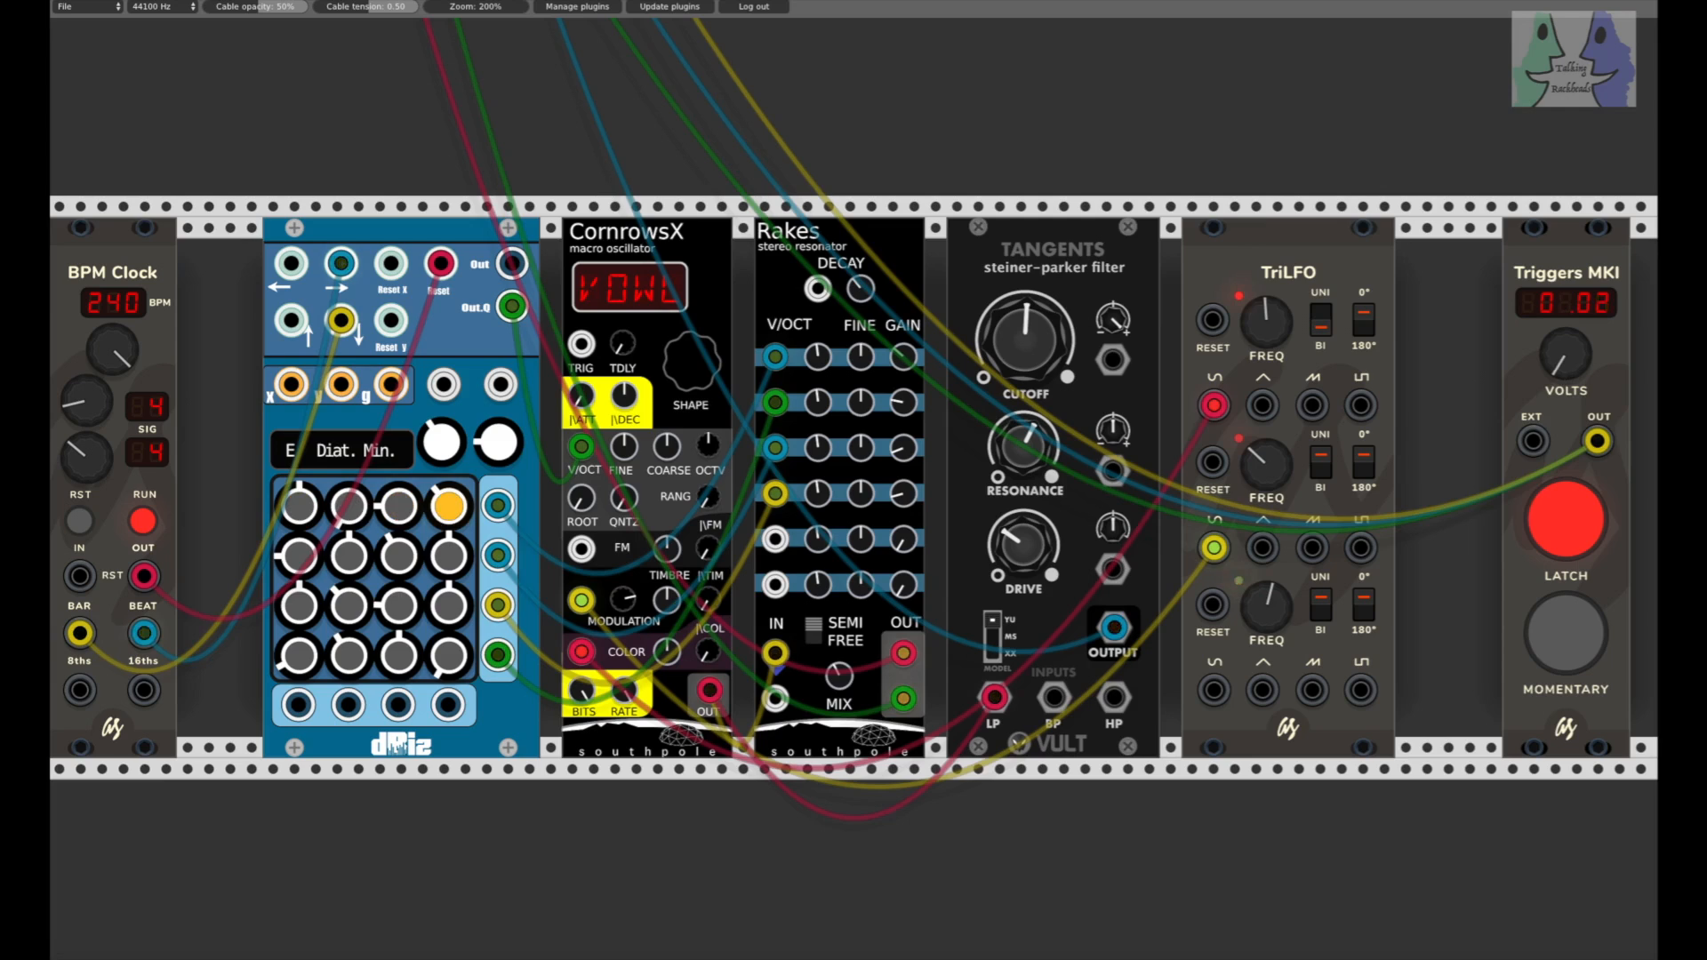
{"action": "left_click_drag", "start_coordinate": [1566, 354], "coordinate": [1565, 235]}
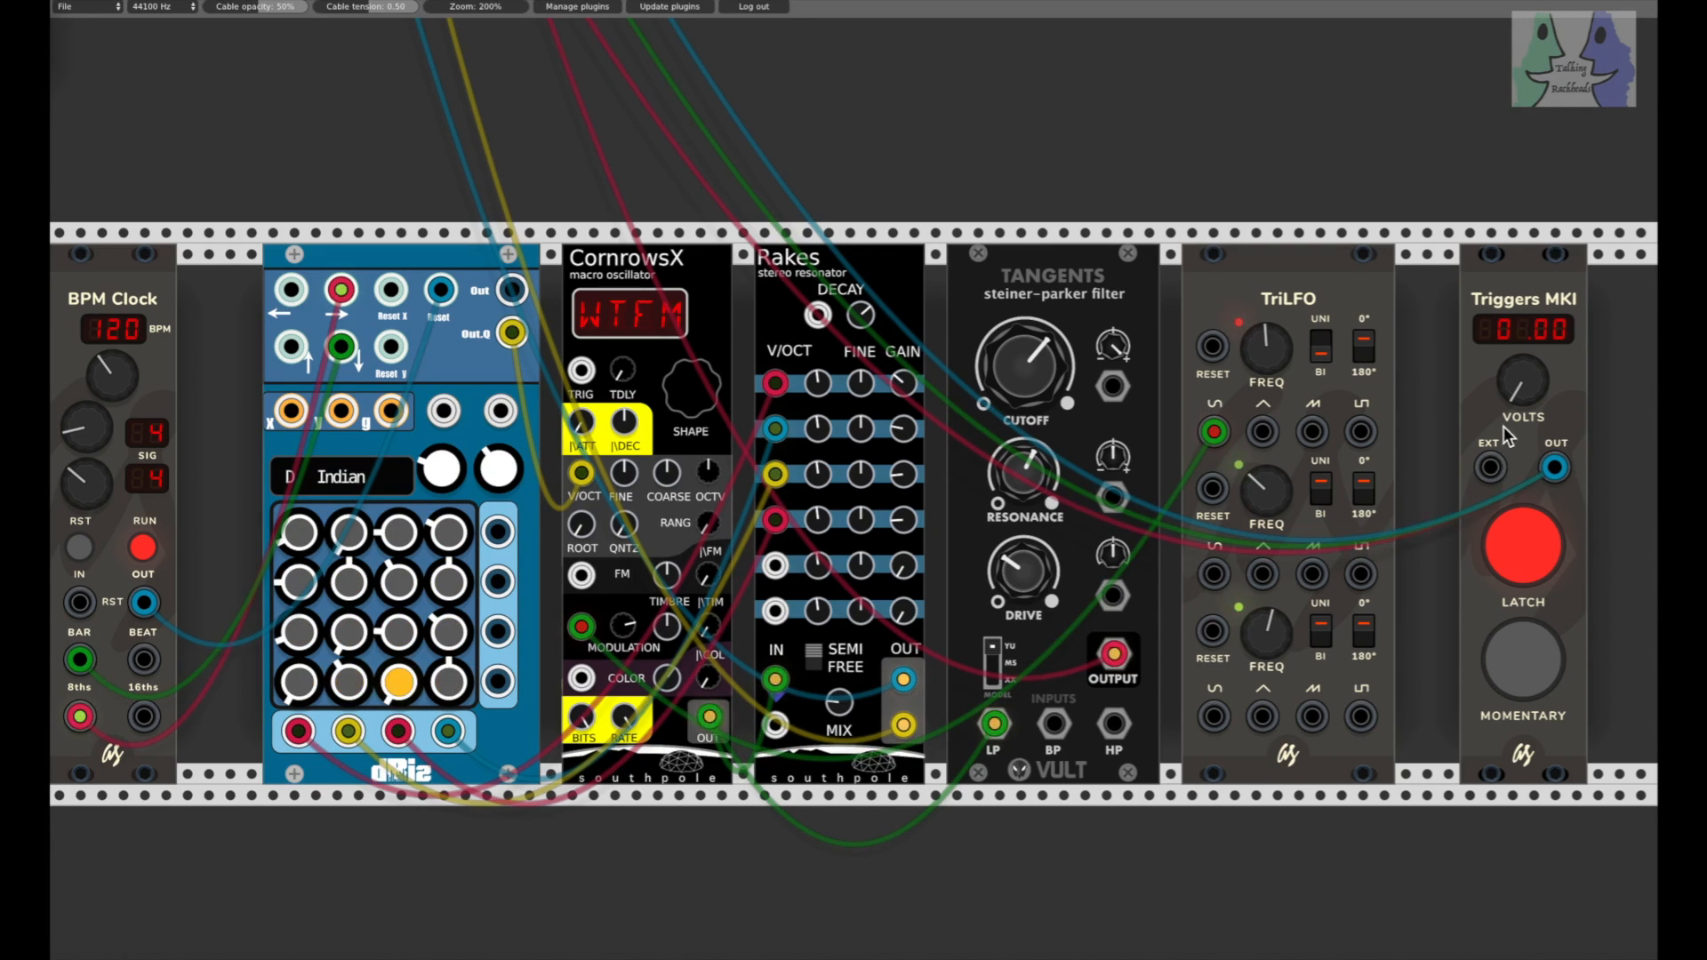
{"action": "left_click_drag", "start_coordinate": [1517, 386], "coordinate": [1516, 340]}
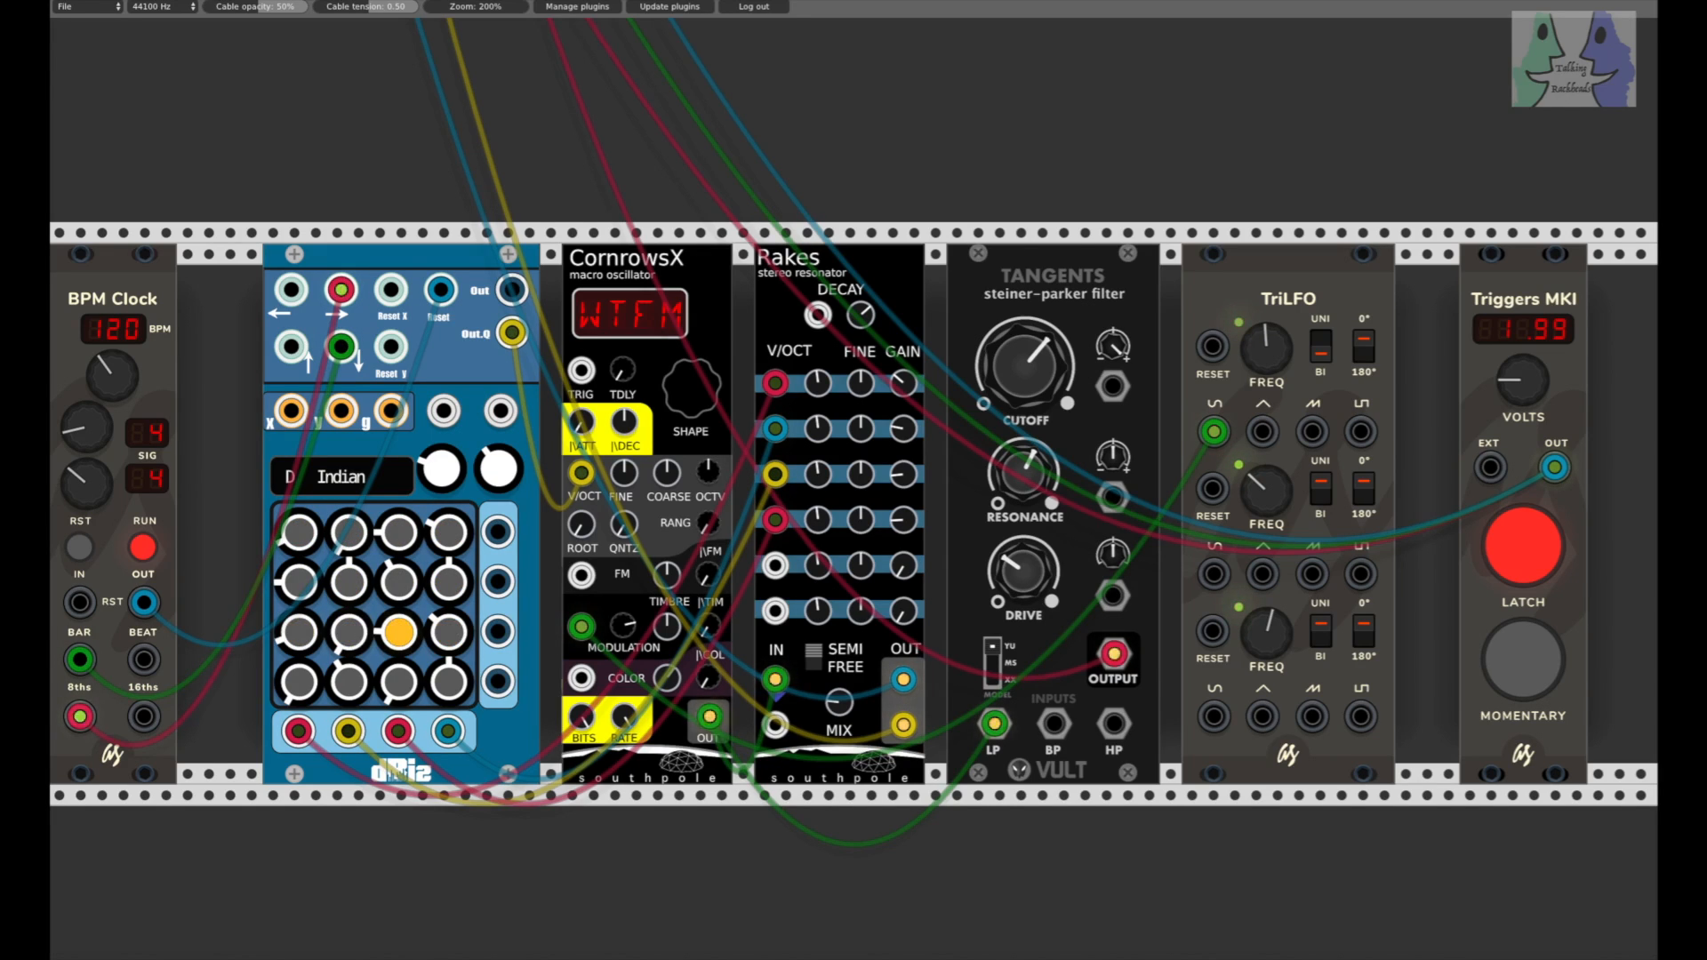
{"action": "left_click_drag", "start_coordinate": [1515, 398], "coordinate": [1516, 468]}
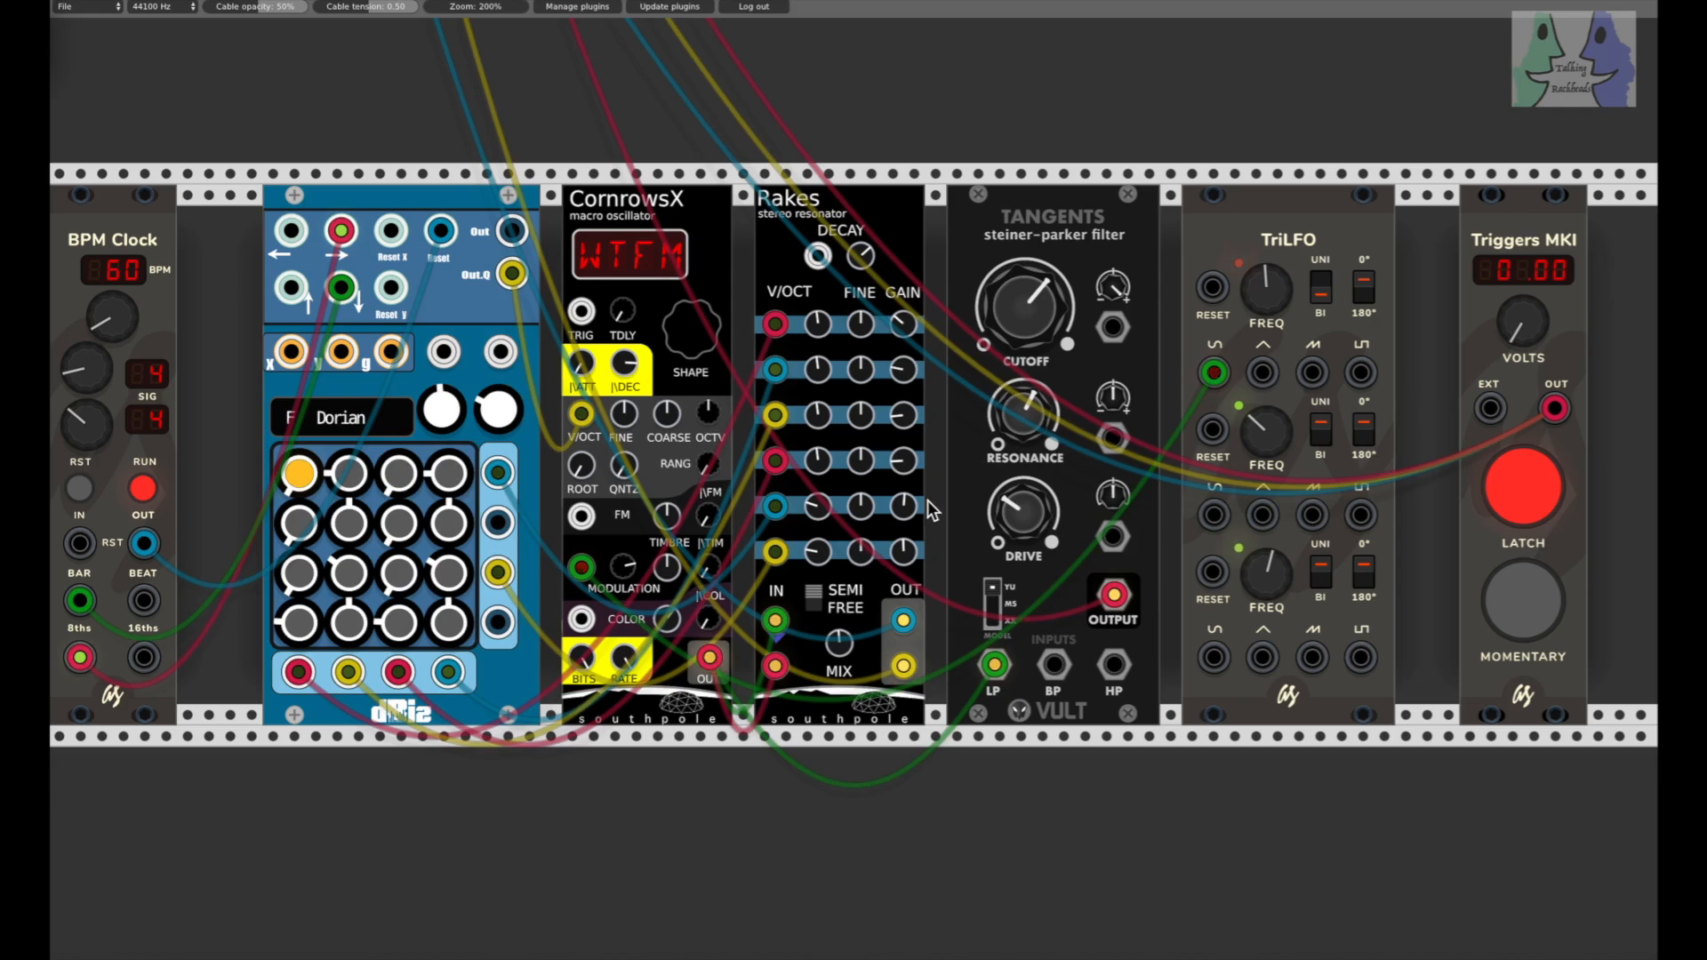
Step: Raise the Triggers MKI voltage to 1.02 on the D# Lydian patch, and lower it slightly
{"action": "left_click_drag", "start_coordinate": [1514, 345], "coordinate": [1514, 321]}
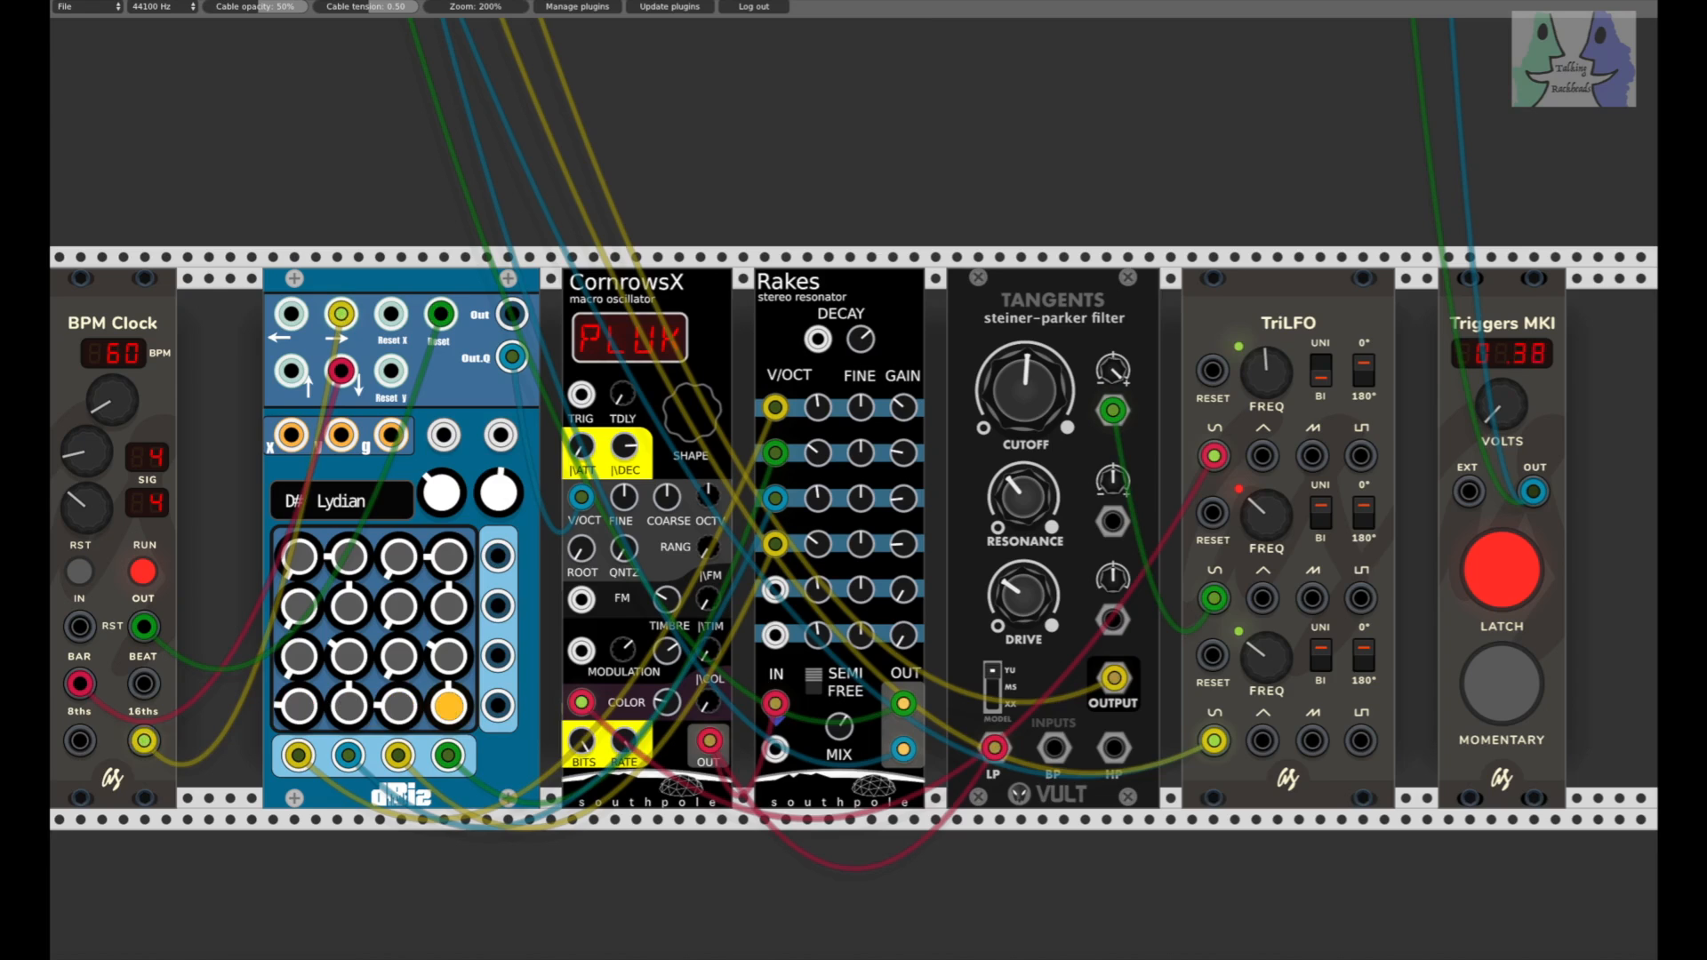
{"action": "left_click_drag", "start_coordinate": [1501, 404], "coordinate": [1501, 330]}
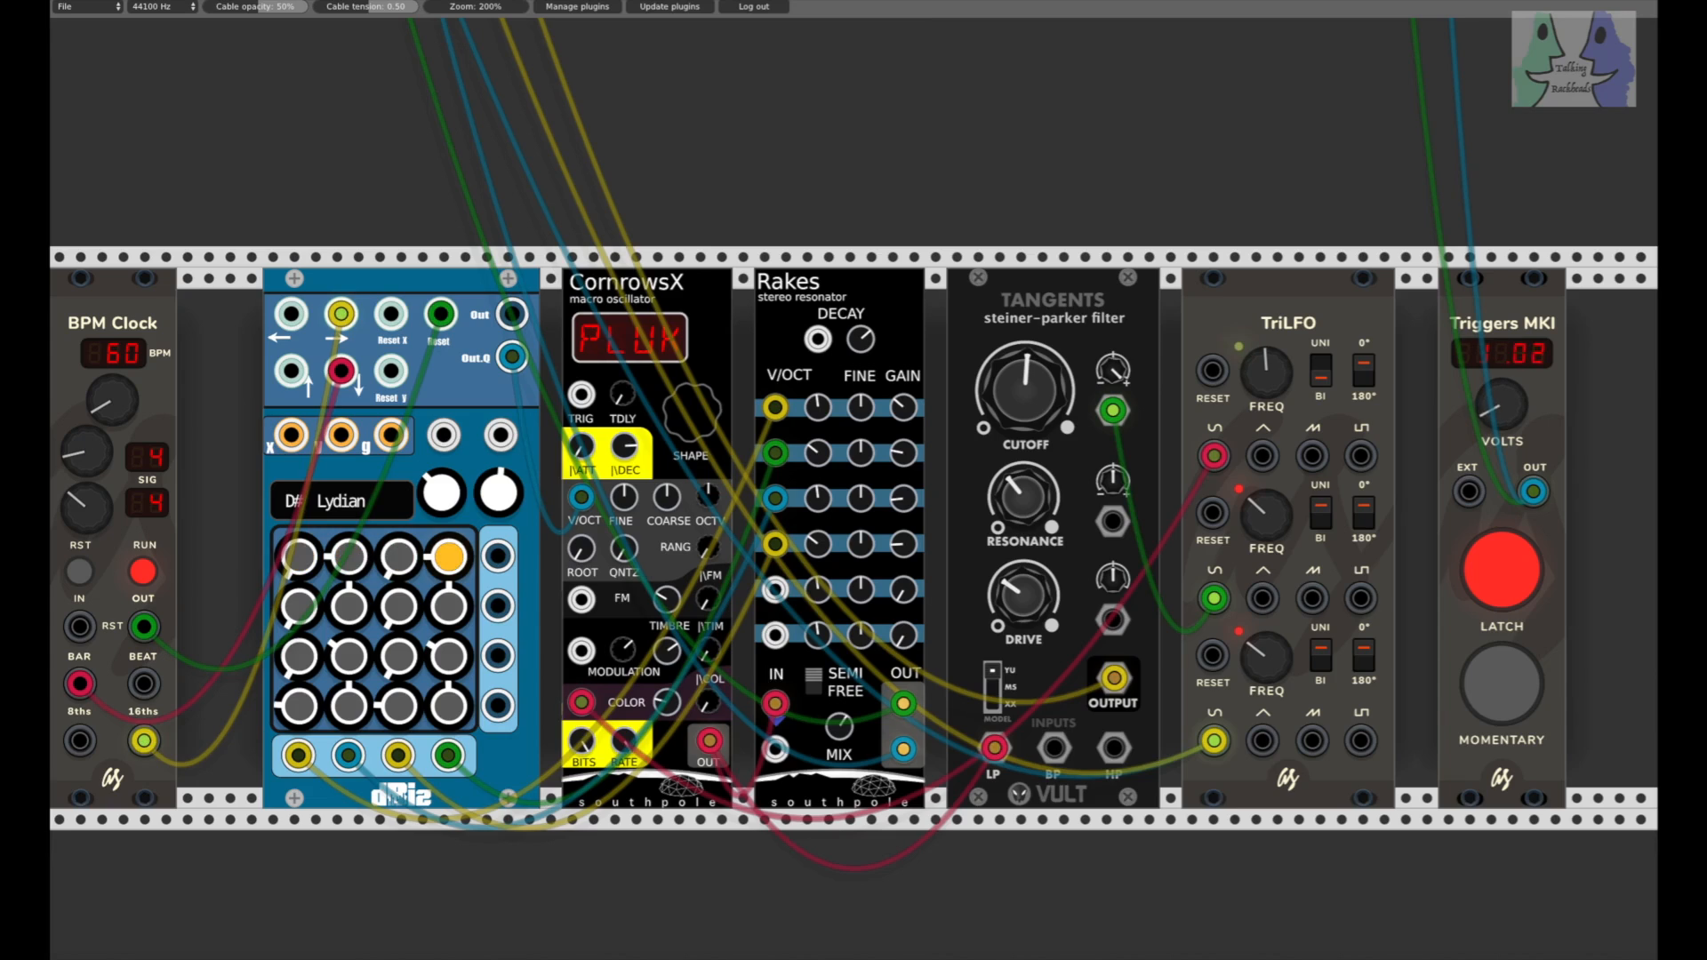
{"action": "left_click_drag", "start_coordinate": [1501, 420], "coordinate": [1501, 428]}
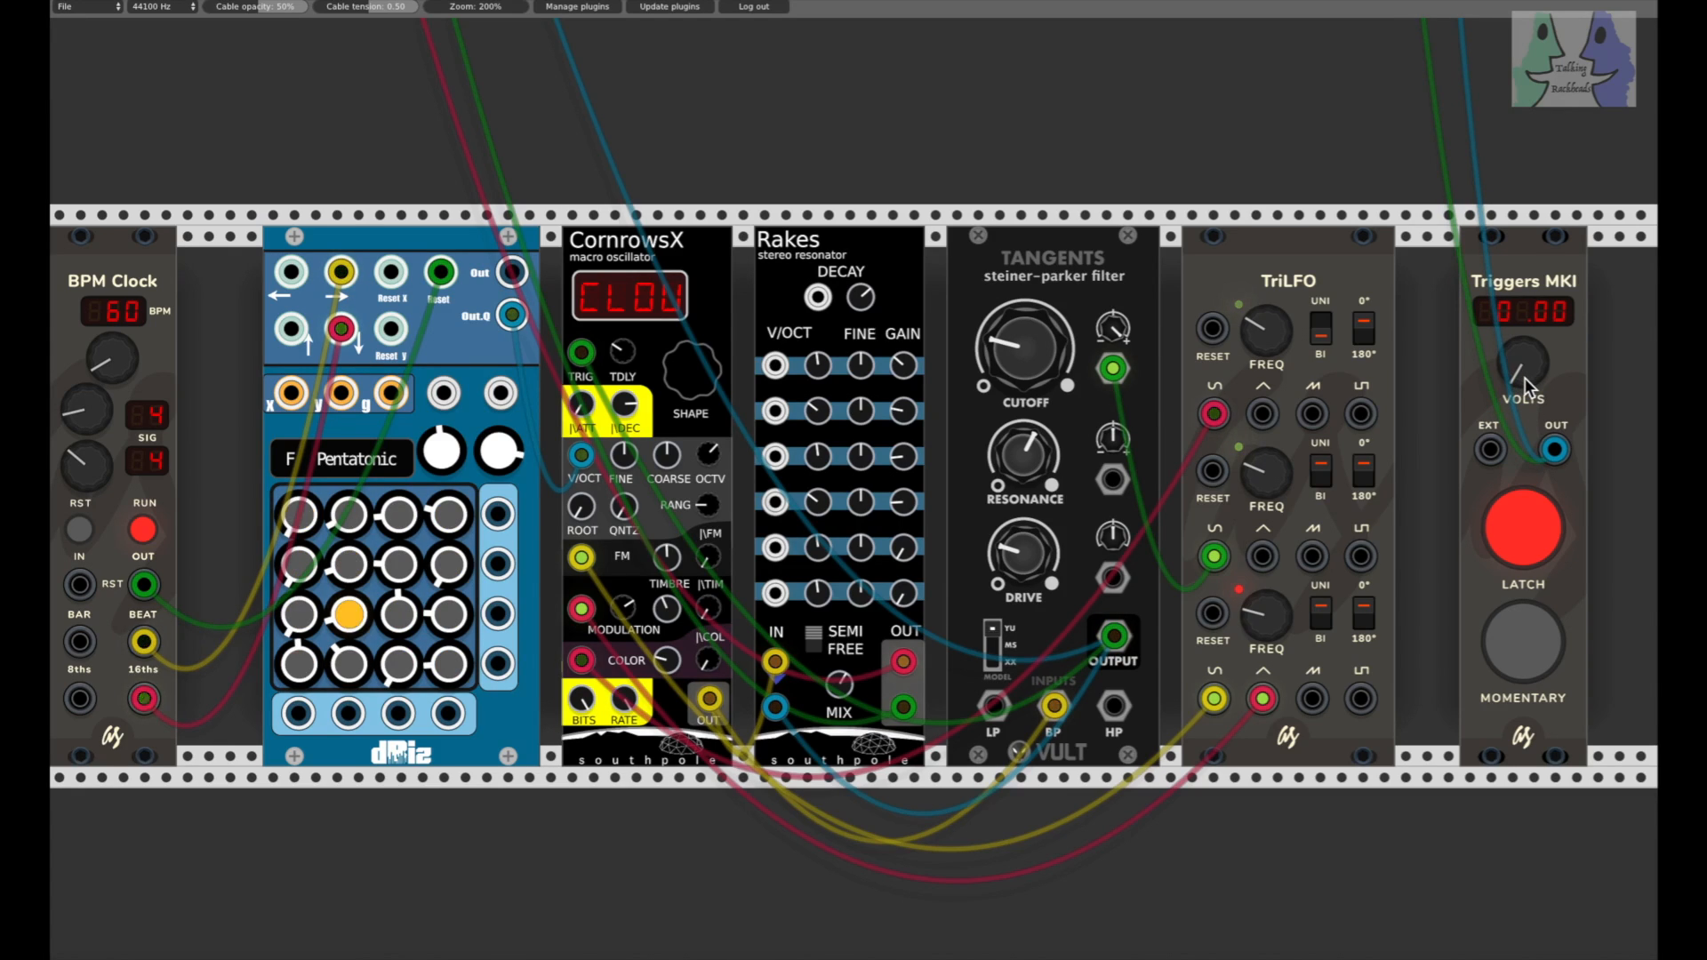
Step: Raise the Triggers MKI voltage past 0.87, and patch the note sequencer's first-row output to the Rakes' first V/OCT input
{"action": "left_click_drag", "start_coordinate": [1523, 372], "coordinate": [1523, 369]}
{"action": "left_click_drag", "start_coordinate": [1523, 369], "coordinate": [1523, 353]}
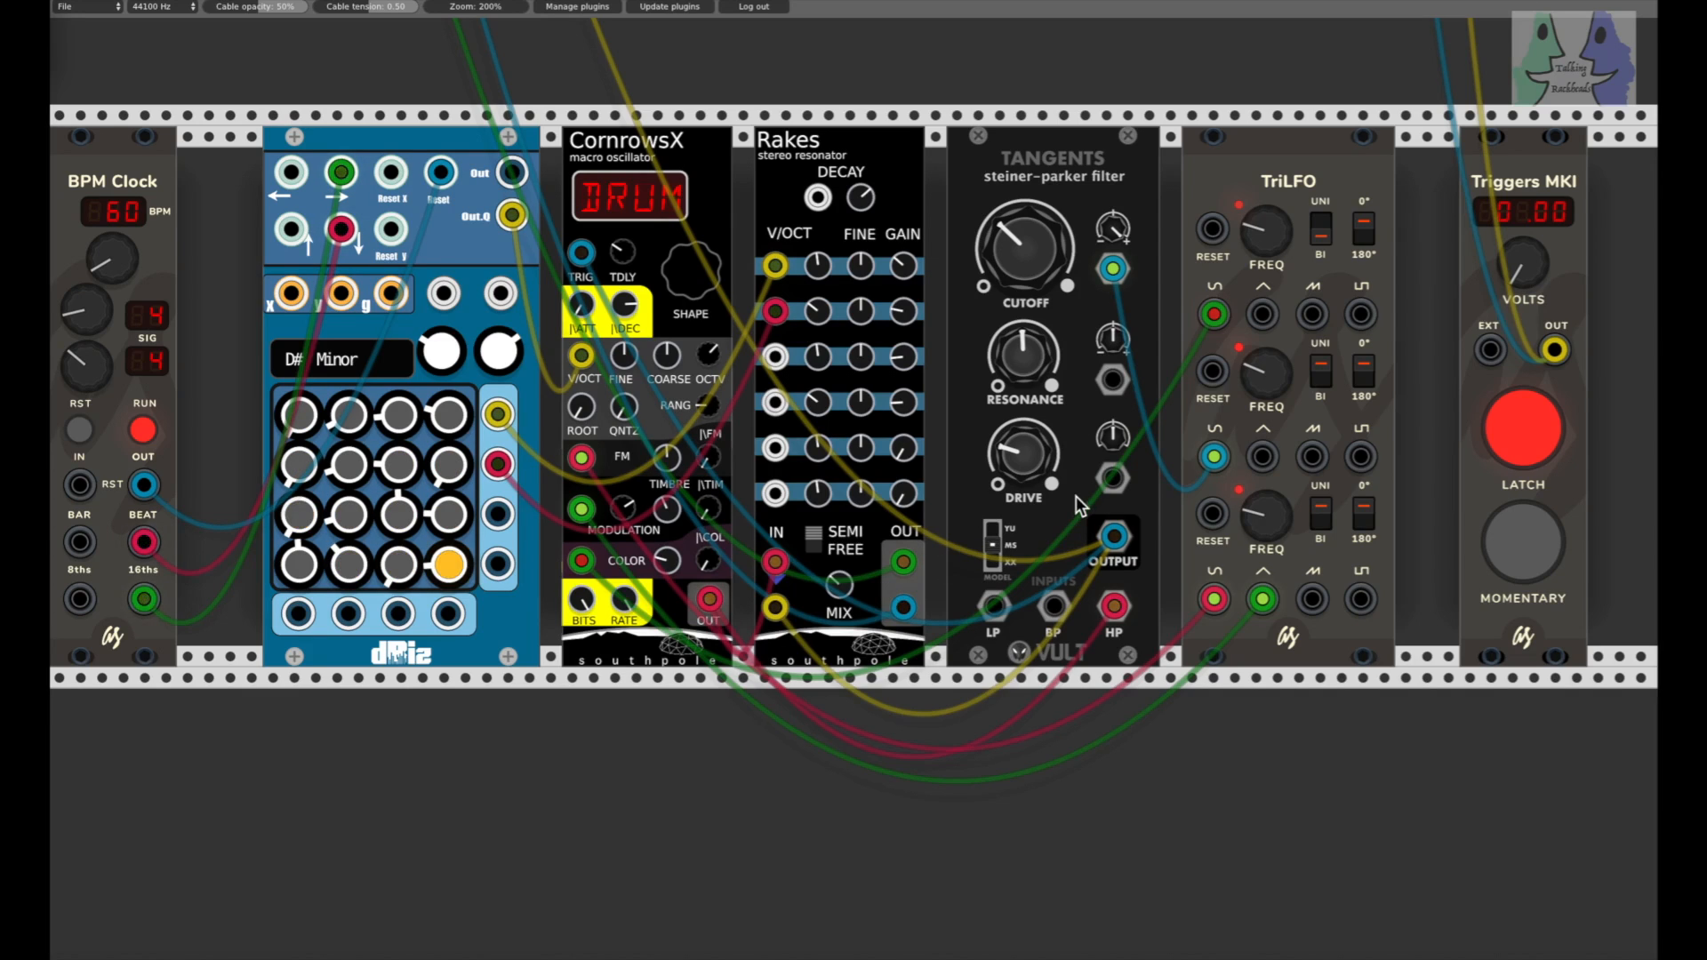
{"action": "left_click_drag", "start_coordinate": [1519, 280], "coordinate": [1518, 258]}
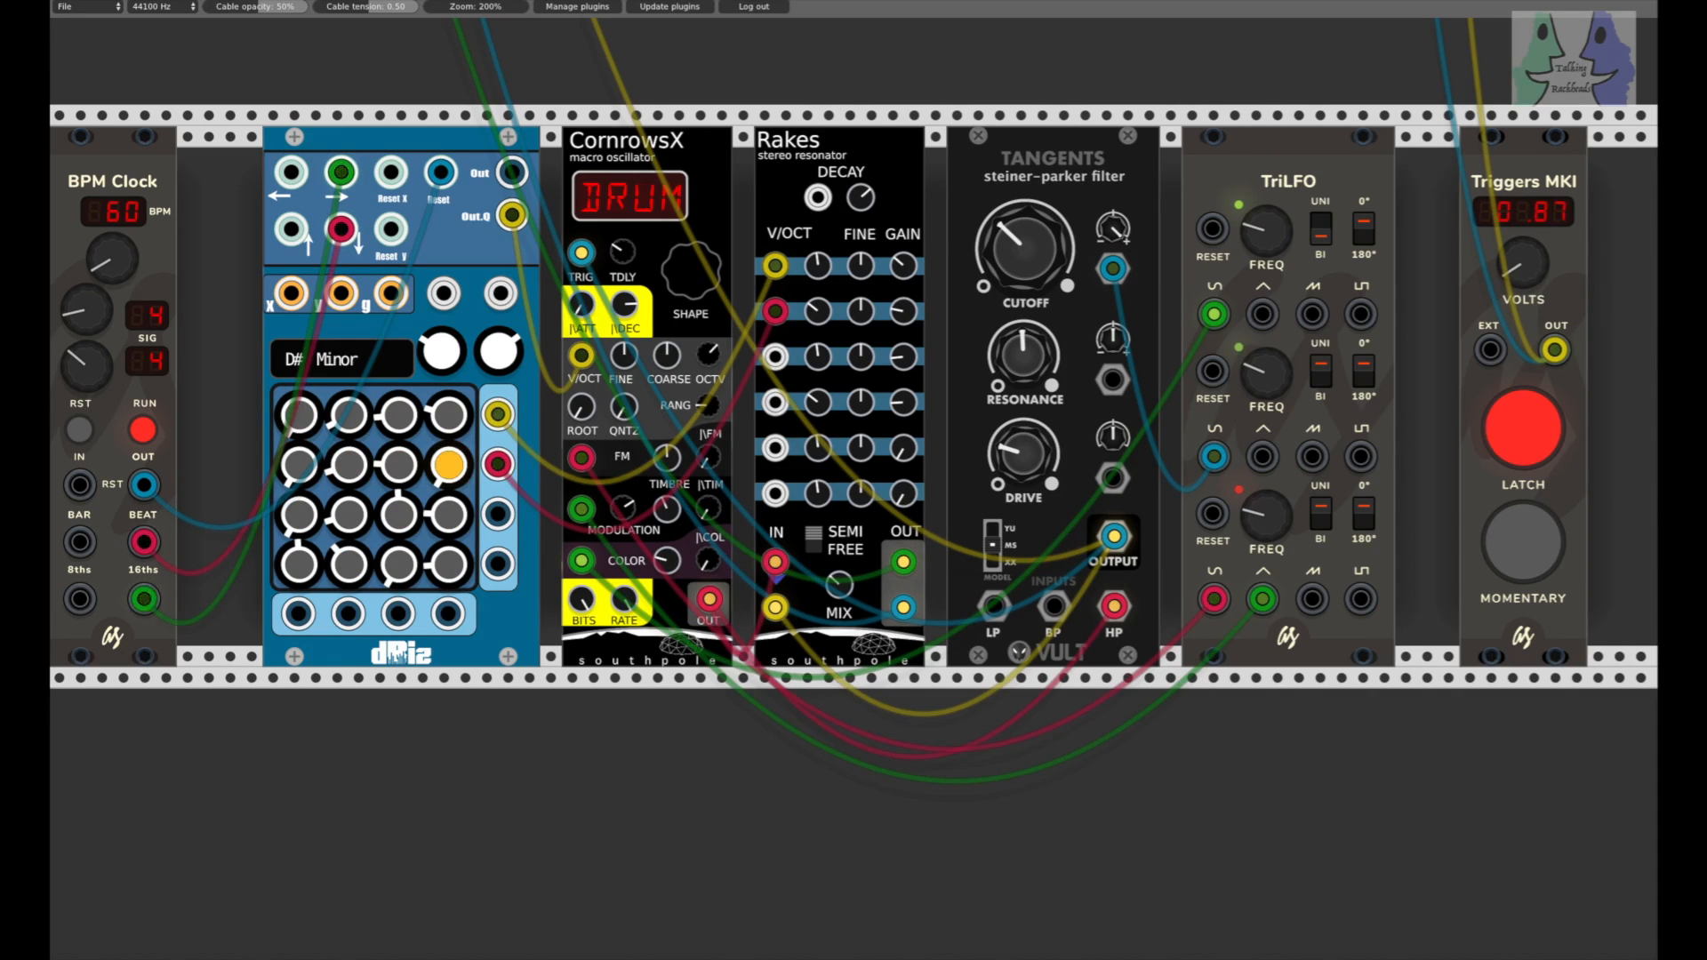
{"action": "left_click_drag", "start_coordinate": [1518, 258], "coordinate": [1519, 235]}
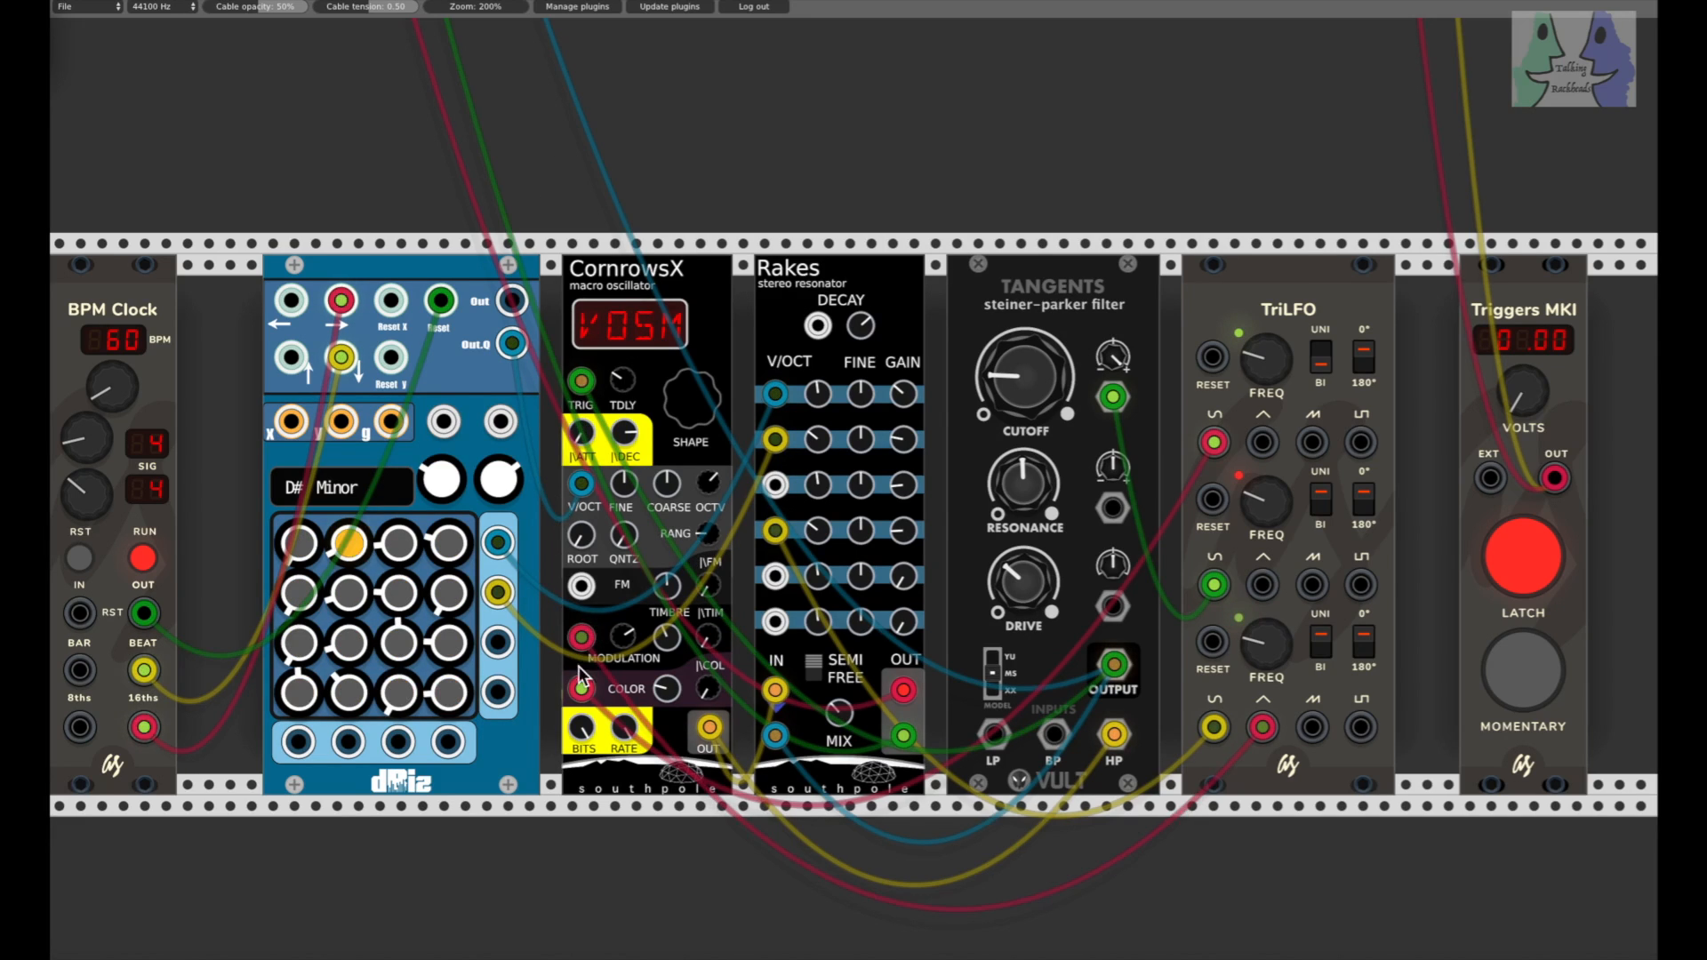
{"action": "left_click_drag", "start_coordinate": [498, 542], "coordinate": [775, 394]}
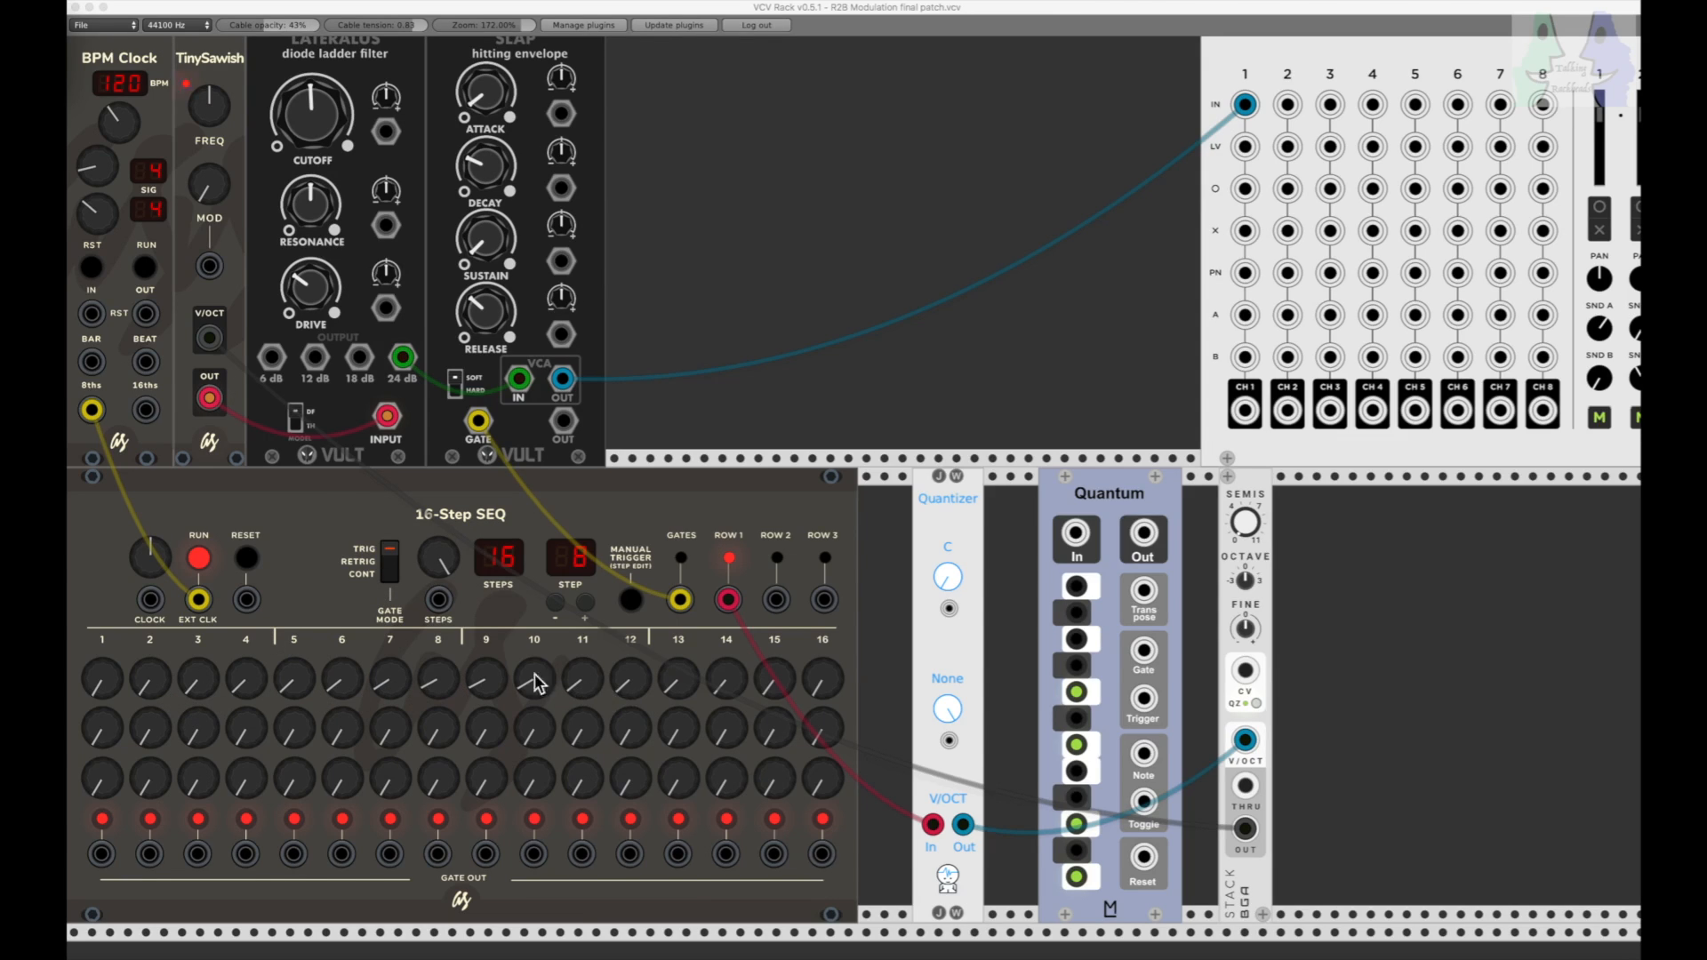
Step: Start and stop the BPM Clock to audition the 16-step sequence with the Quantizer's scale at None
{"action": "left_click", "coordinate": [141, 270]}
{"action": "left_click", "coordinate": [142, 268]}
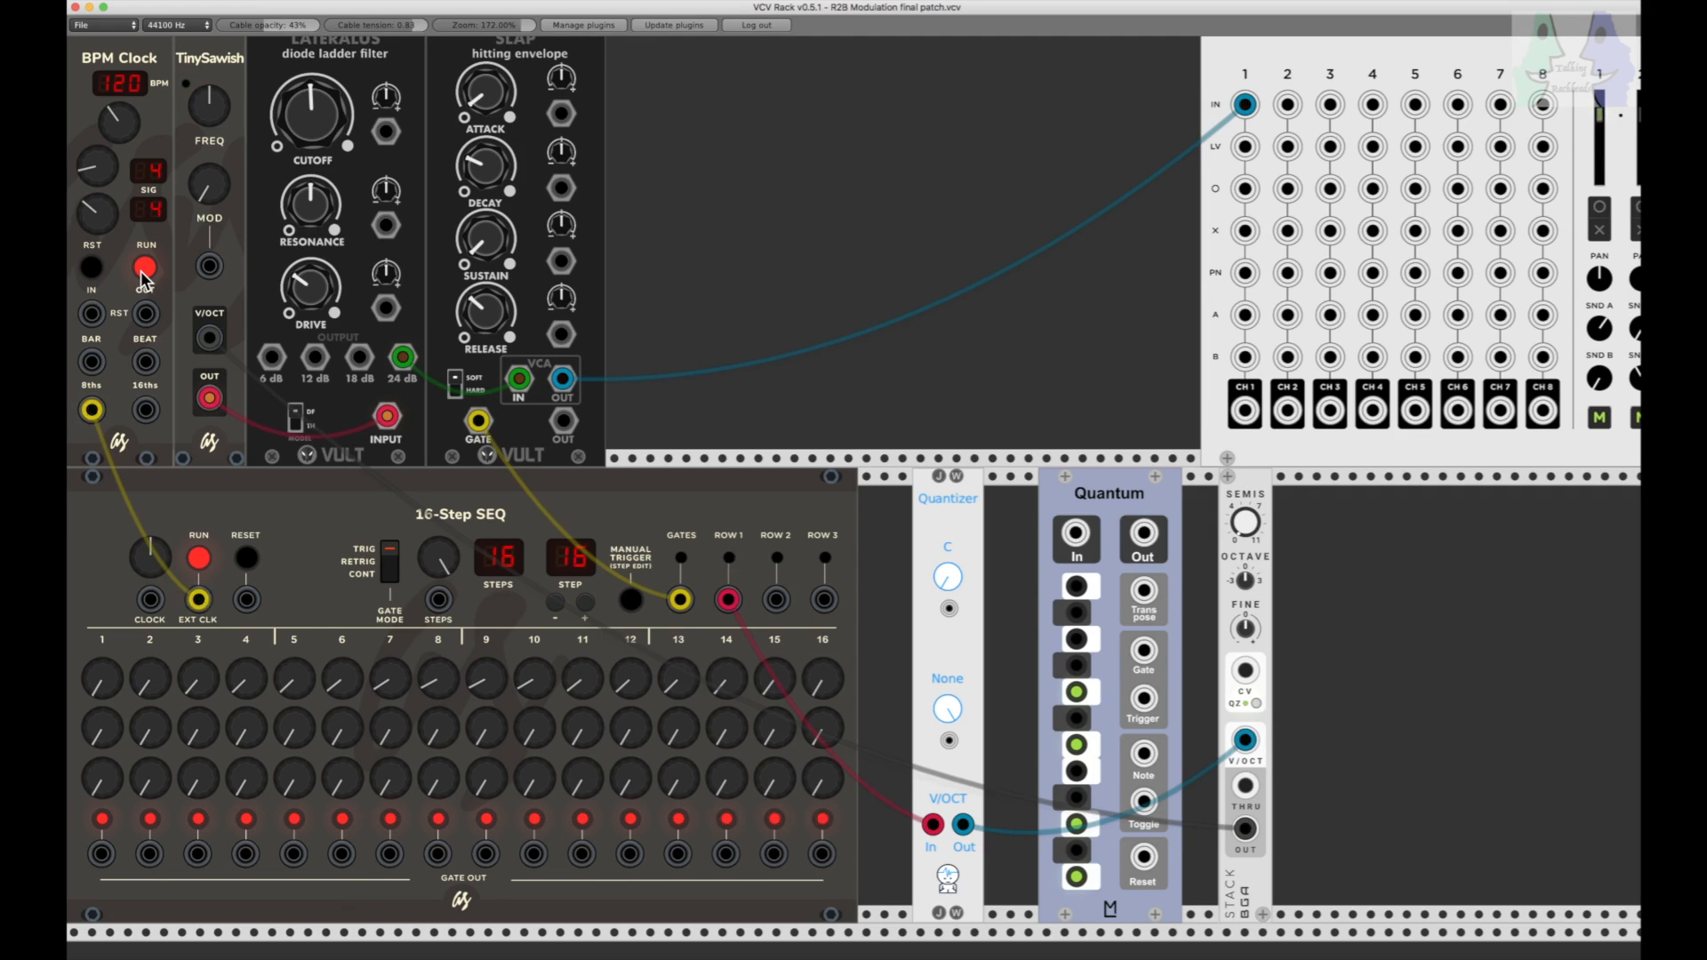
{"action": "left_click", "coordinate": [141, 271]}
{"action": "left_click", "coordinate": [140, 270]}
{"action": "left_click", "coordinate": [140, 271]}
Step: Run the BPM Clock and set the Quantizer's scale to Major
{"action": "left_click_drag", "start_coordinate": [941, 707], "coordinate": [941, 698]}
{"action": "left_click", "coordinate": [143, 267]}
{"action": "left_click_drag", "start_coordinate": [948, 718], "coordinate": [947, 694]}
{"action": "left_click_drag", "start_coordinate": [946, 712], "coordinate": [946, 711]}
{"action": "left_click_drag", "start_coordinate": [948, 708], "coordinate": [948, 687]}
{"action": "left_click_drag", "start_coordinate": [945, 713], "coordinate": [945, 680]}
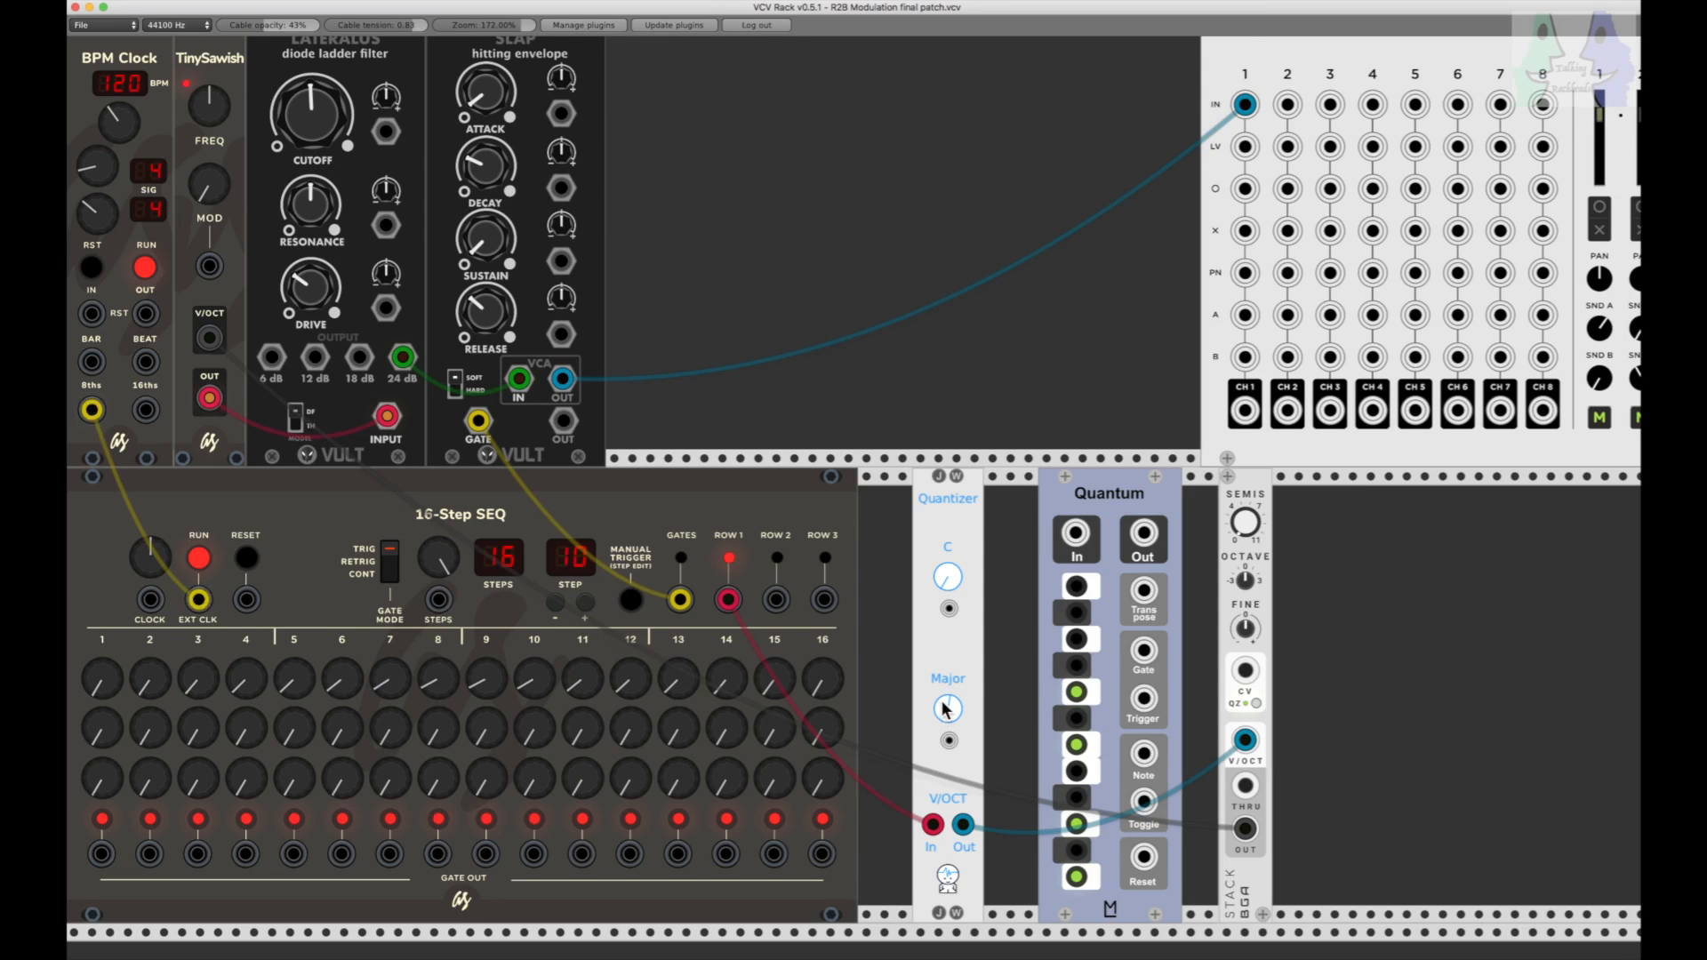
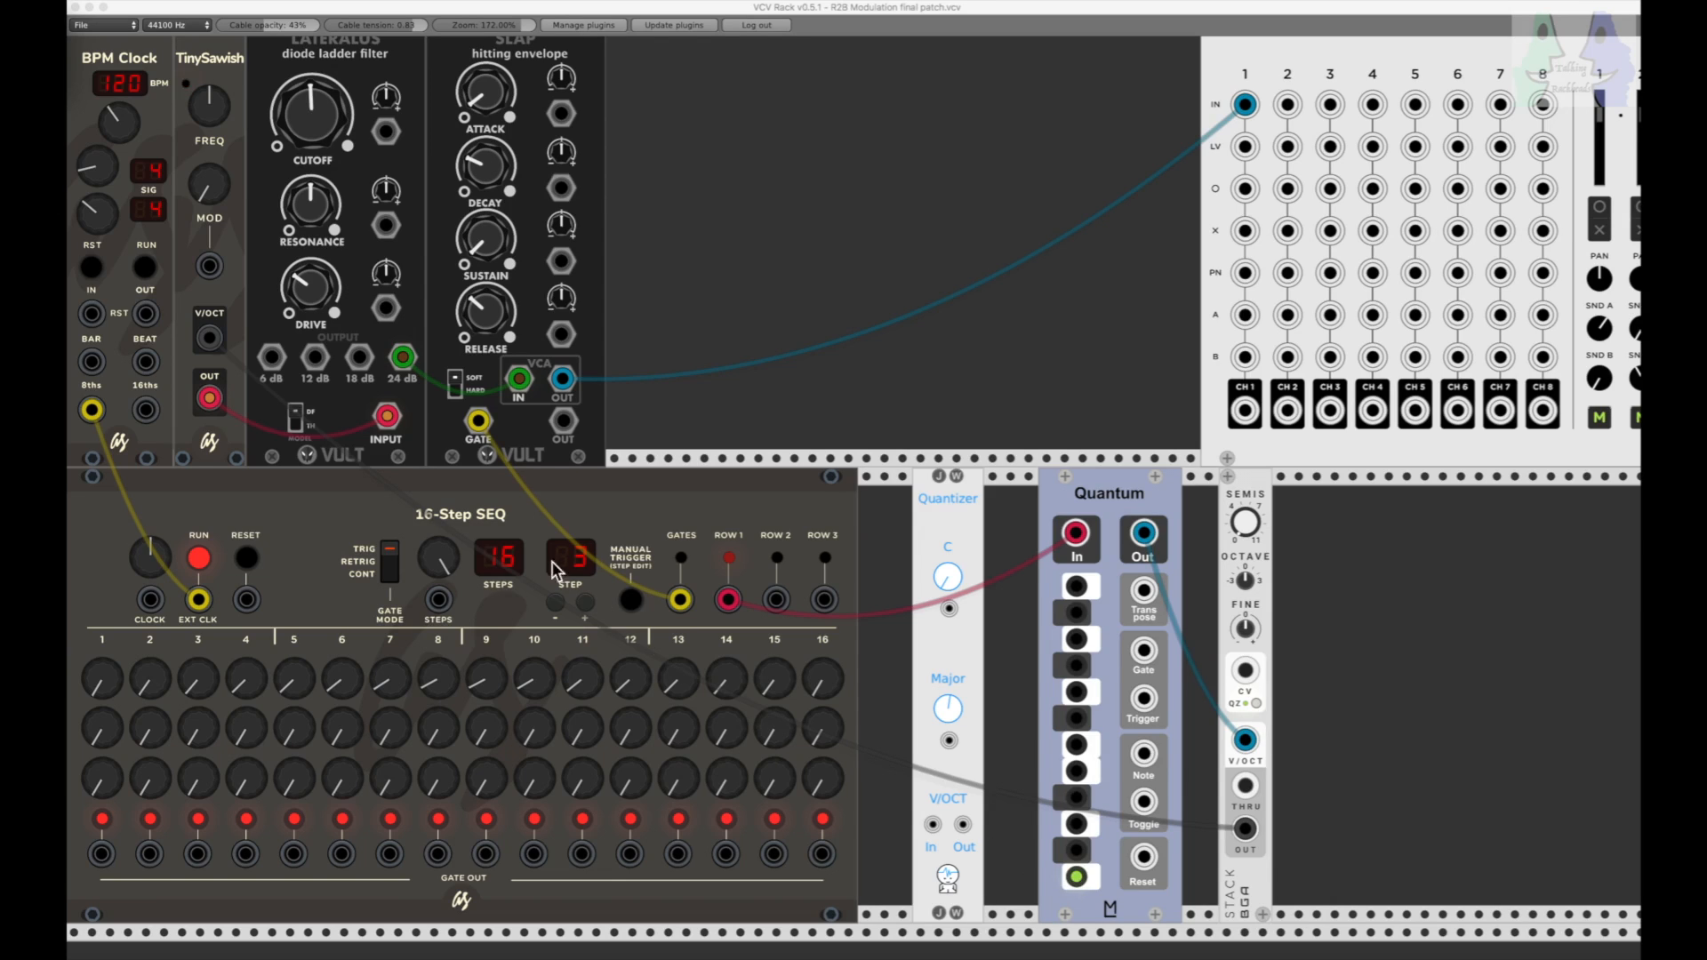
Step: Run the BPM Clock and enable the D, F and G notes on the Quantum
{"action": "left_click", "coordinate": [144, 269]}
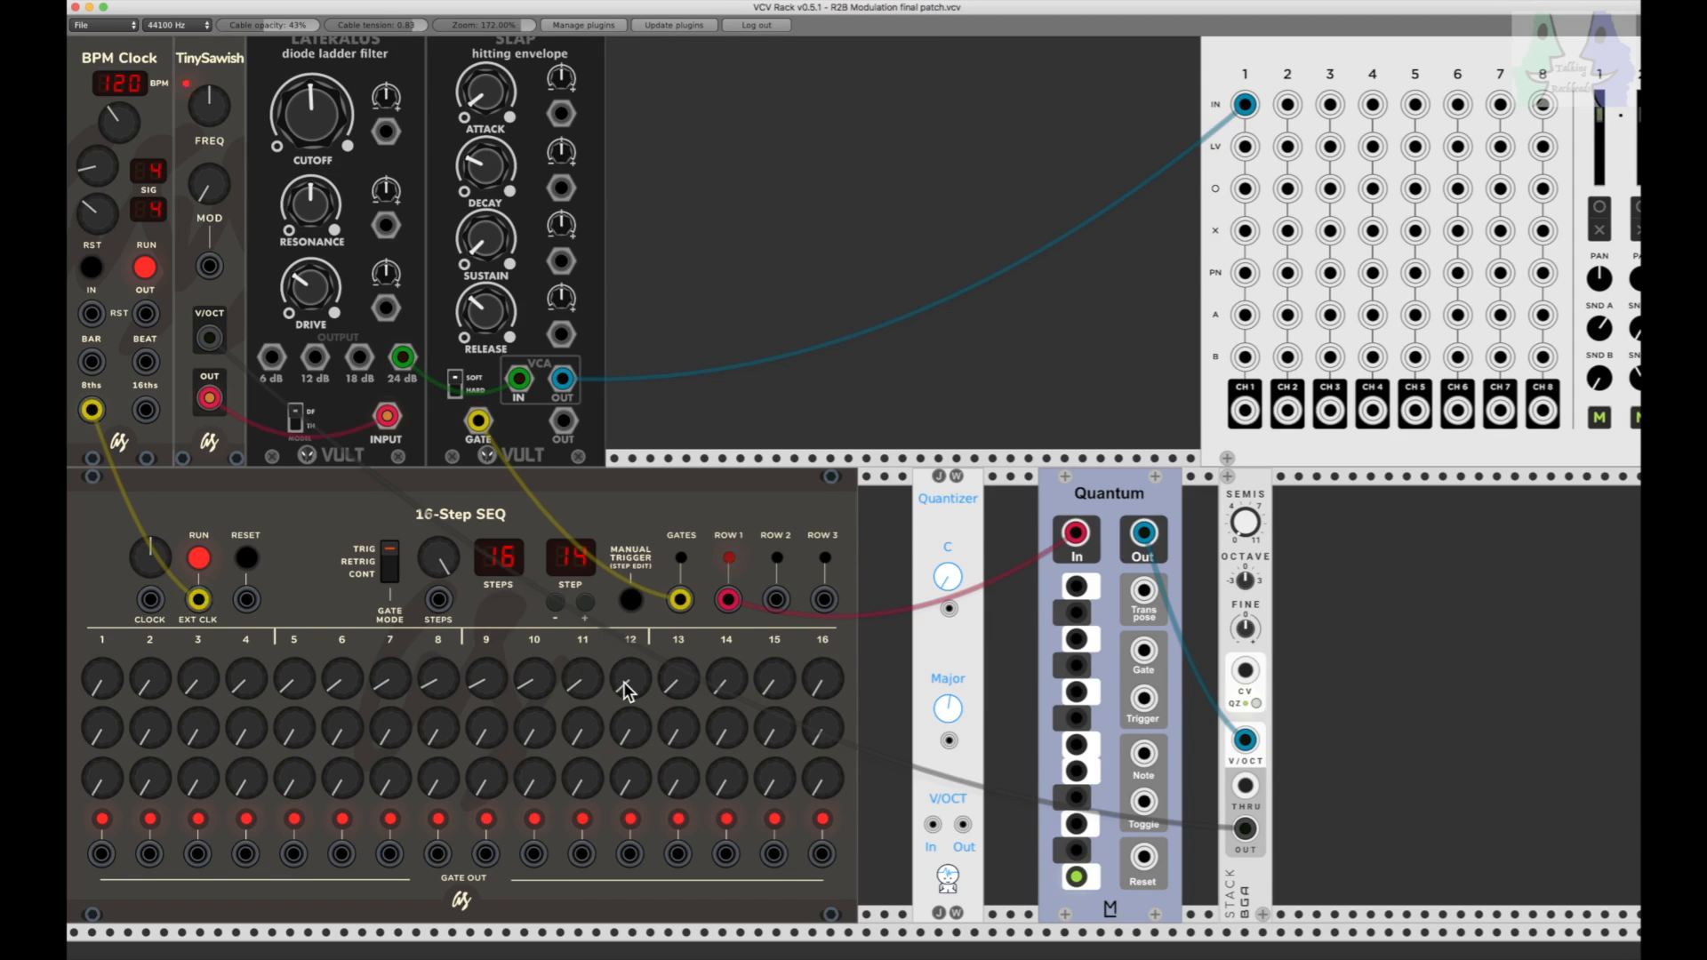
{"action": "left_click", "coordinate": [1077, 693]}
{"action": "left_click", "coordinate": [1077, 747]}
{"action": "left_click", "coordinate": [1077, 825]}
{"action": "left_click", "coordinate": [1075, 744]}
Step: Vary the first-row knobs of the 16-step sequencer across several steps between 3 and 15
{"action": "left_click_drag", "start_coordinate": [529, 684], "coordinate": [530, 690]}
{"action": "left_click_drag", "start_coordinate": [530, 690], "coordinate": [438, 687]}
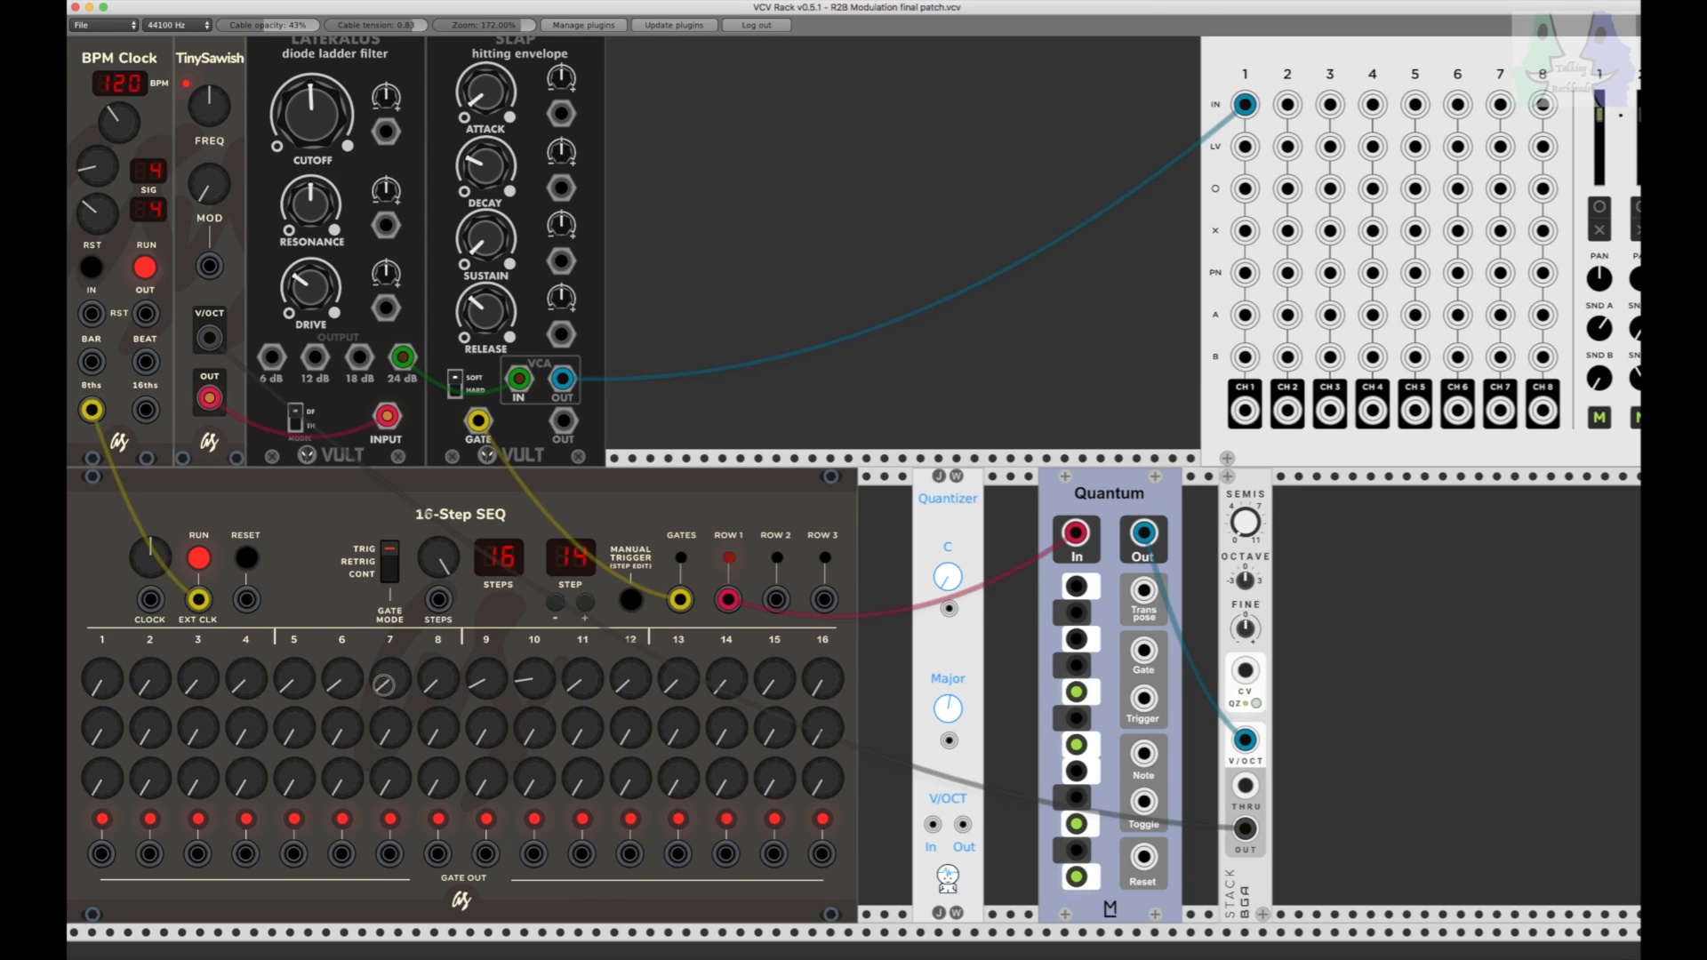
{"action": "left_click_drag", "start_coordinate": [294, 685], "coordinate": [202, 684]}
{"action": "left_click_drag", "start_coordinate": [727, 683], "coordinate": [767, 689]}
{"action": "left_click_drag", "start_coordinate": [767, 688], "coordinate": [766, 686]}
Step: Turn off D and F on the Quantum and enable E, A and B while keeping C and G
{"action": "left_click", "coordinate": [1077, 747]}
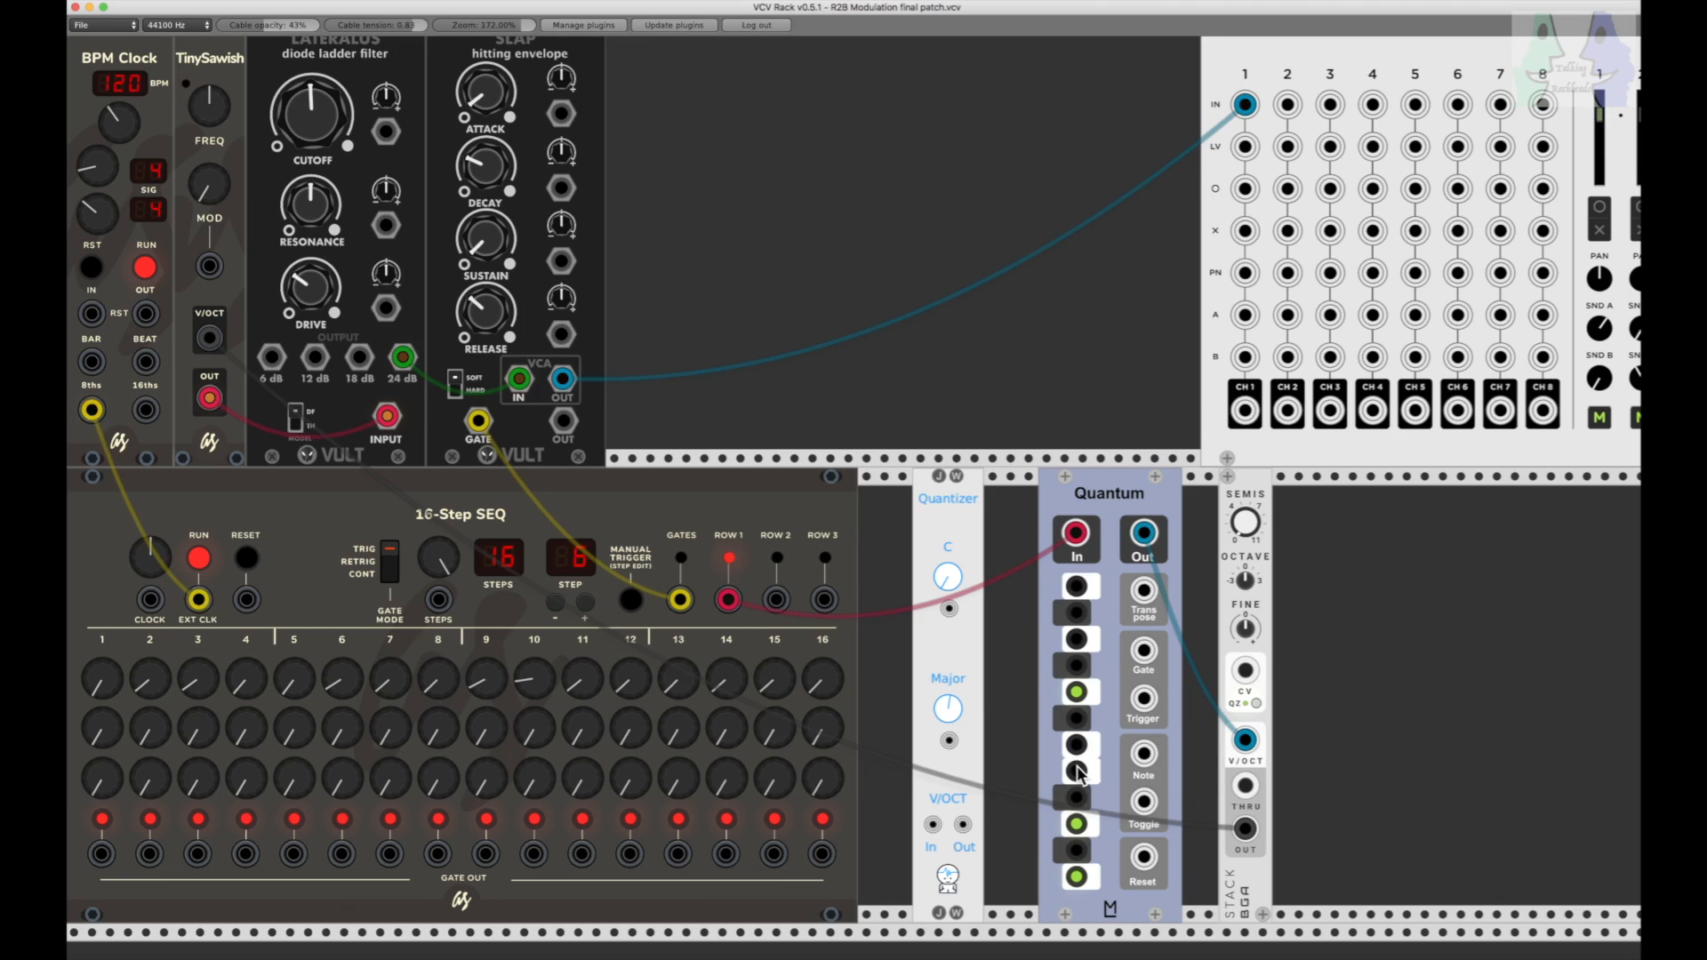
{"action": "left_click", "coordinate": [1079, 777]}
{"action": "left_click", "coordinate": [1076, 741]}
{"action": "left_click", "coordinate": [1078, 745]}
{"action": "left_click", "coordinate": [1078, 771]}
{"action": "left_click", "coordinate": [1078, 824]}
{"action": "left_click", "coordinate": [1077, 693]}
{"action": "left_click", "coordinate": [1077, 586]}
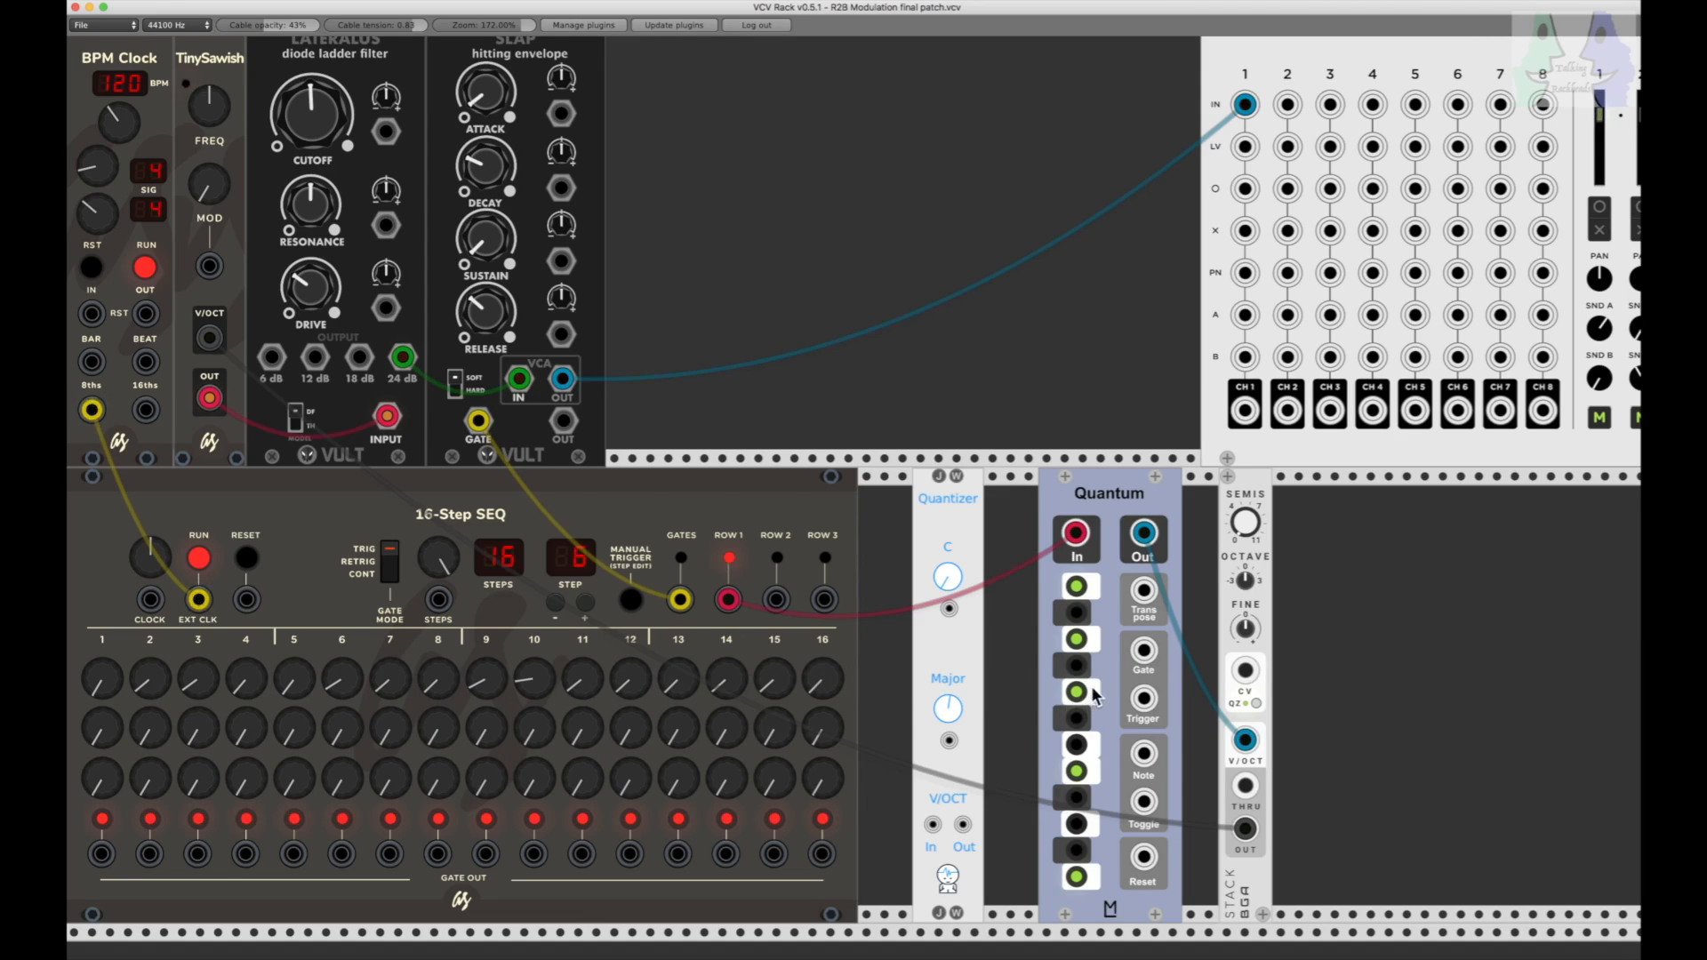
Step: Change the Quantum scale by turning off E, G, A and B and enabling D#, F, G# and A#
{"action": "left_click", "coordinate": [1079, 694]}
{"action": "left_click", "coordinate": [1078, 745]}
{"action": "left_click", "coordinate": [1077, 587]}
{"action": "left_click", "coordinate": [1076, 797]}
{"action": "left_click", "coordinate": [1077, 770]}
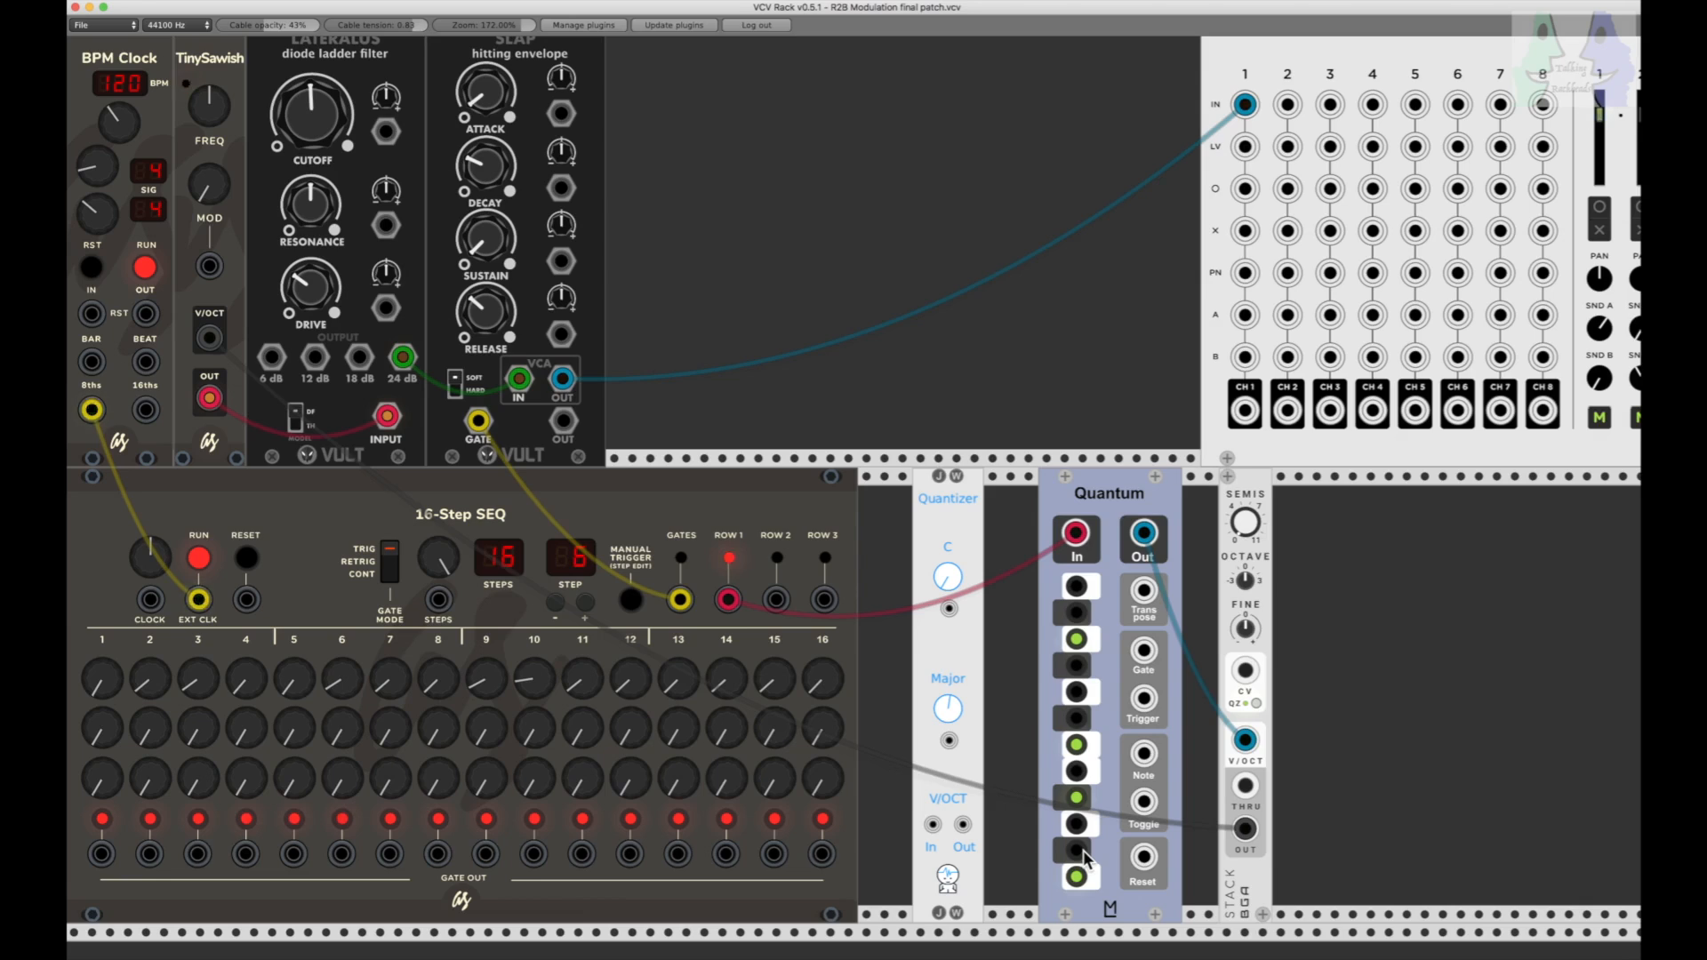
{"action": "left_click", "coordinate": [1077, 665]}
{"action": "left_click", "coordinate": [1077, 640]}
{"action": "left_click", "coordinate": [1078, 612]}
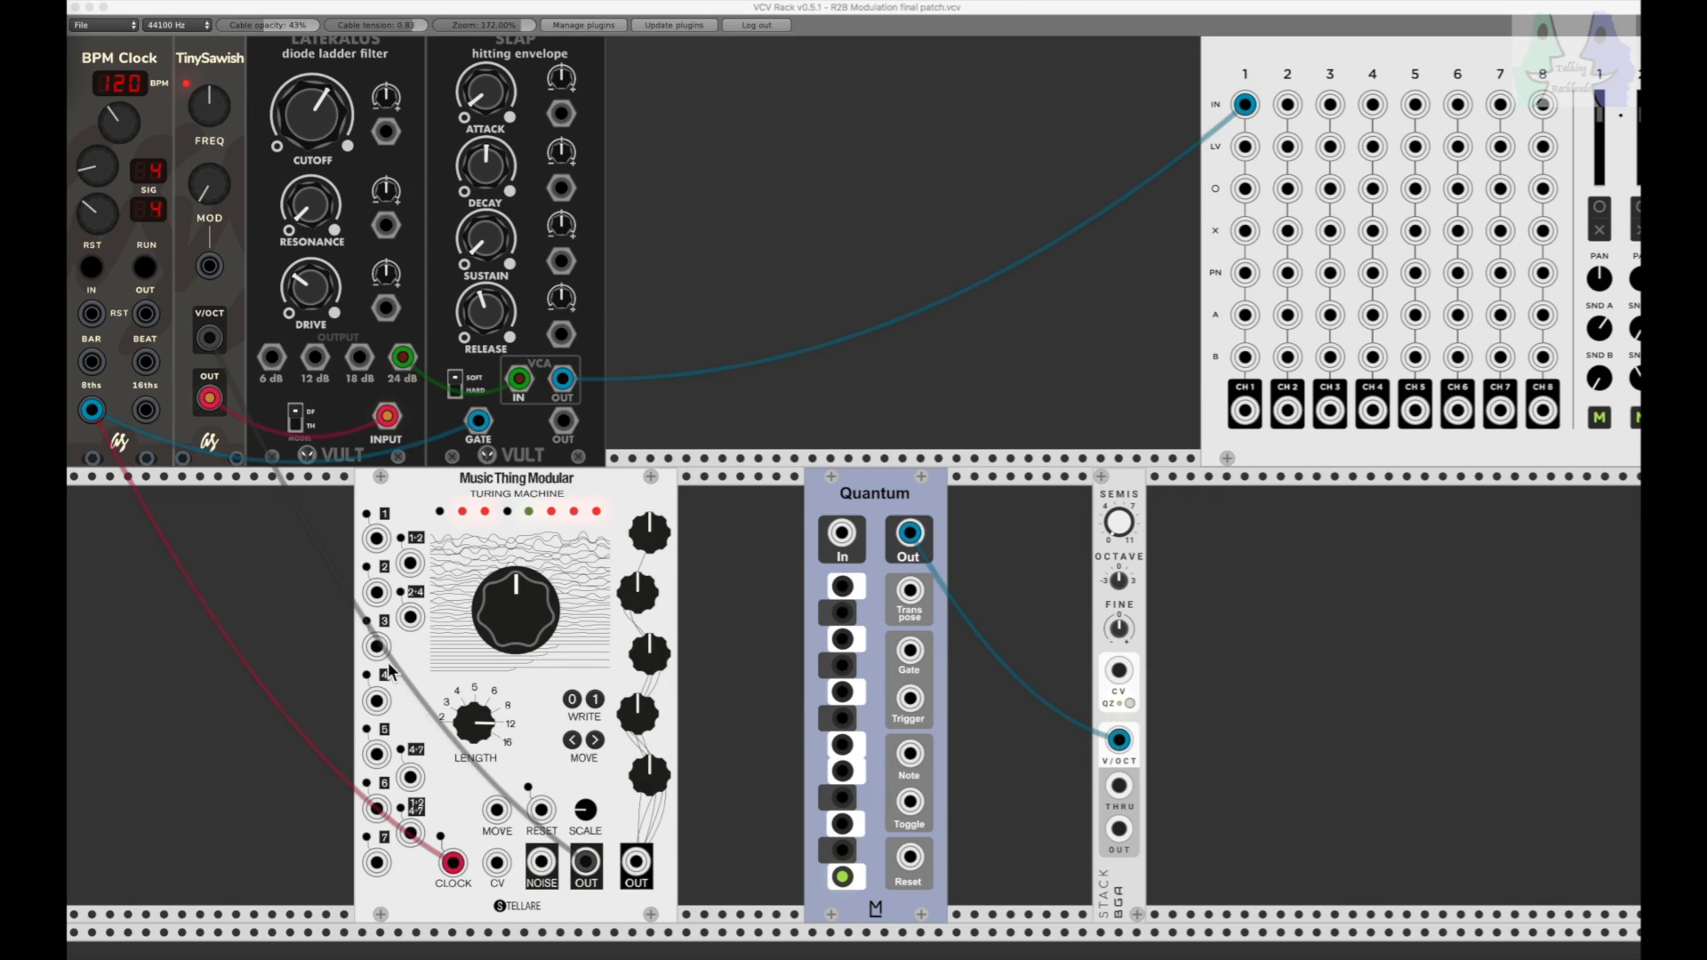
Step: Start and stop the BPM Clock to audition the Turing Machine driving the TinySawish without the Quantum
{"action": "left_click", "coordinate": [146, 265]}
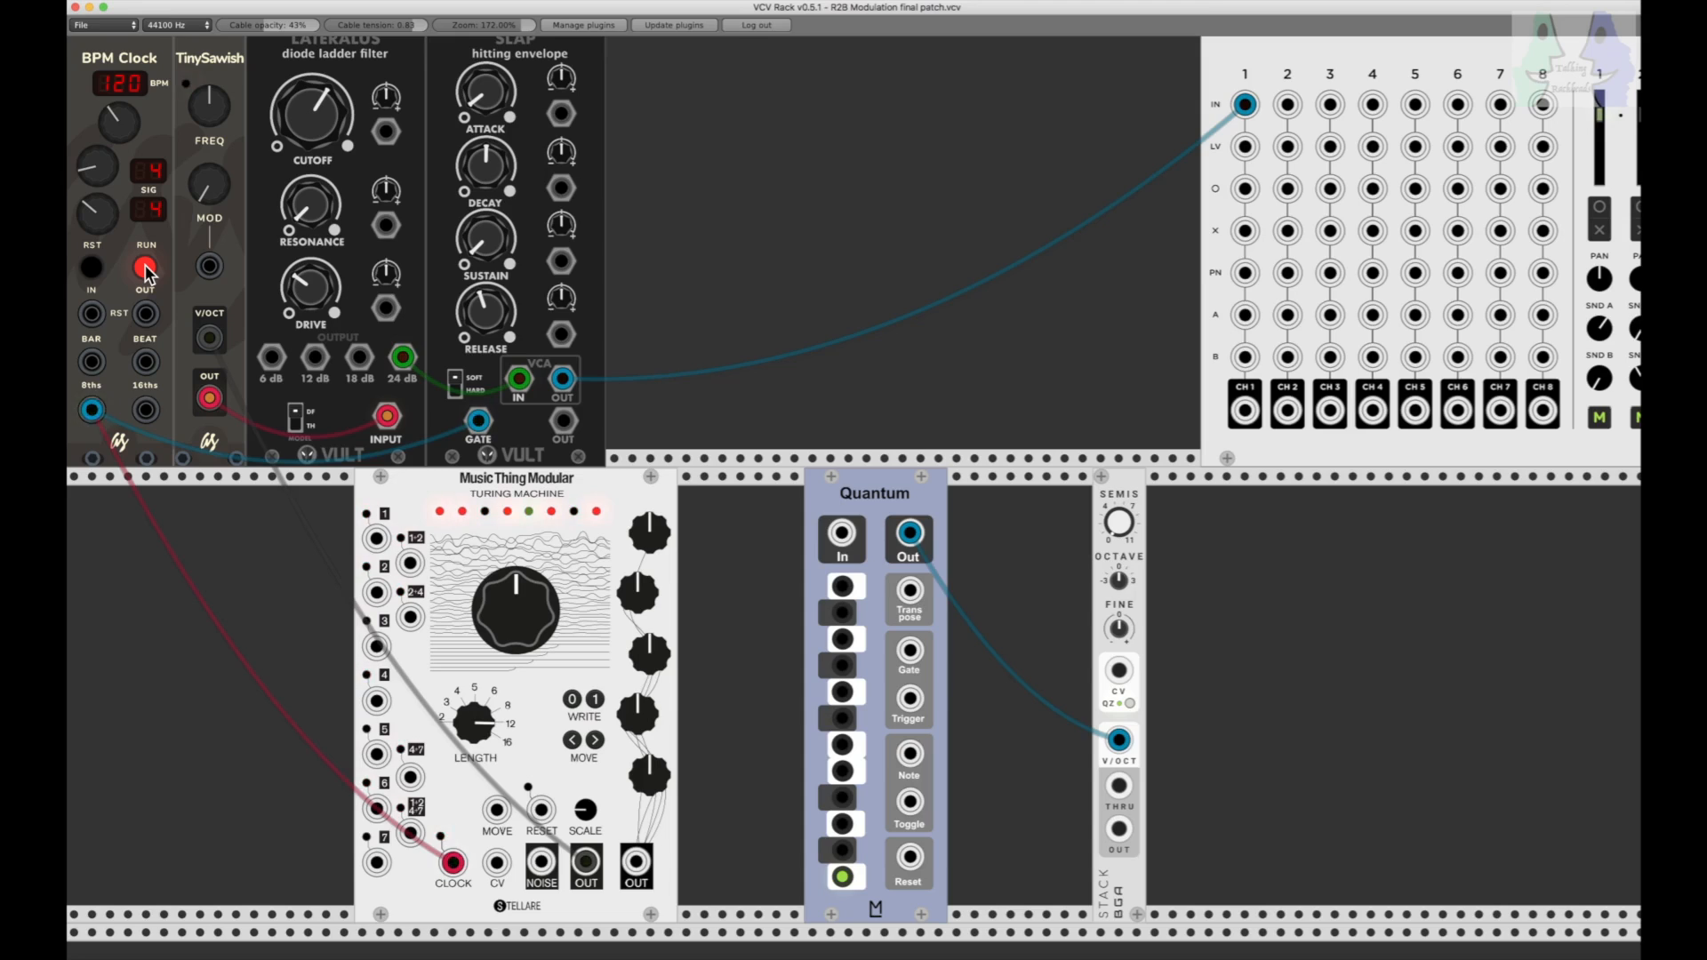
{"action": "left_click", "coordinate": [145, 266]}
Step: Reroute the Turing Machine output to the Quantum input, and patch the octave shifter's output to the TinySawish V/OCT input
{"action": "left_click_drag", "start_coordinate": [209, 338], "coordinate": [548, 735]}
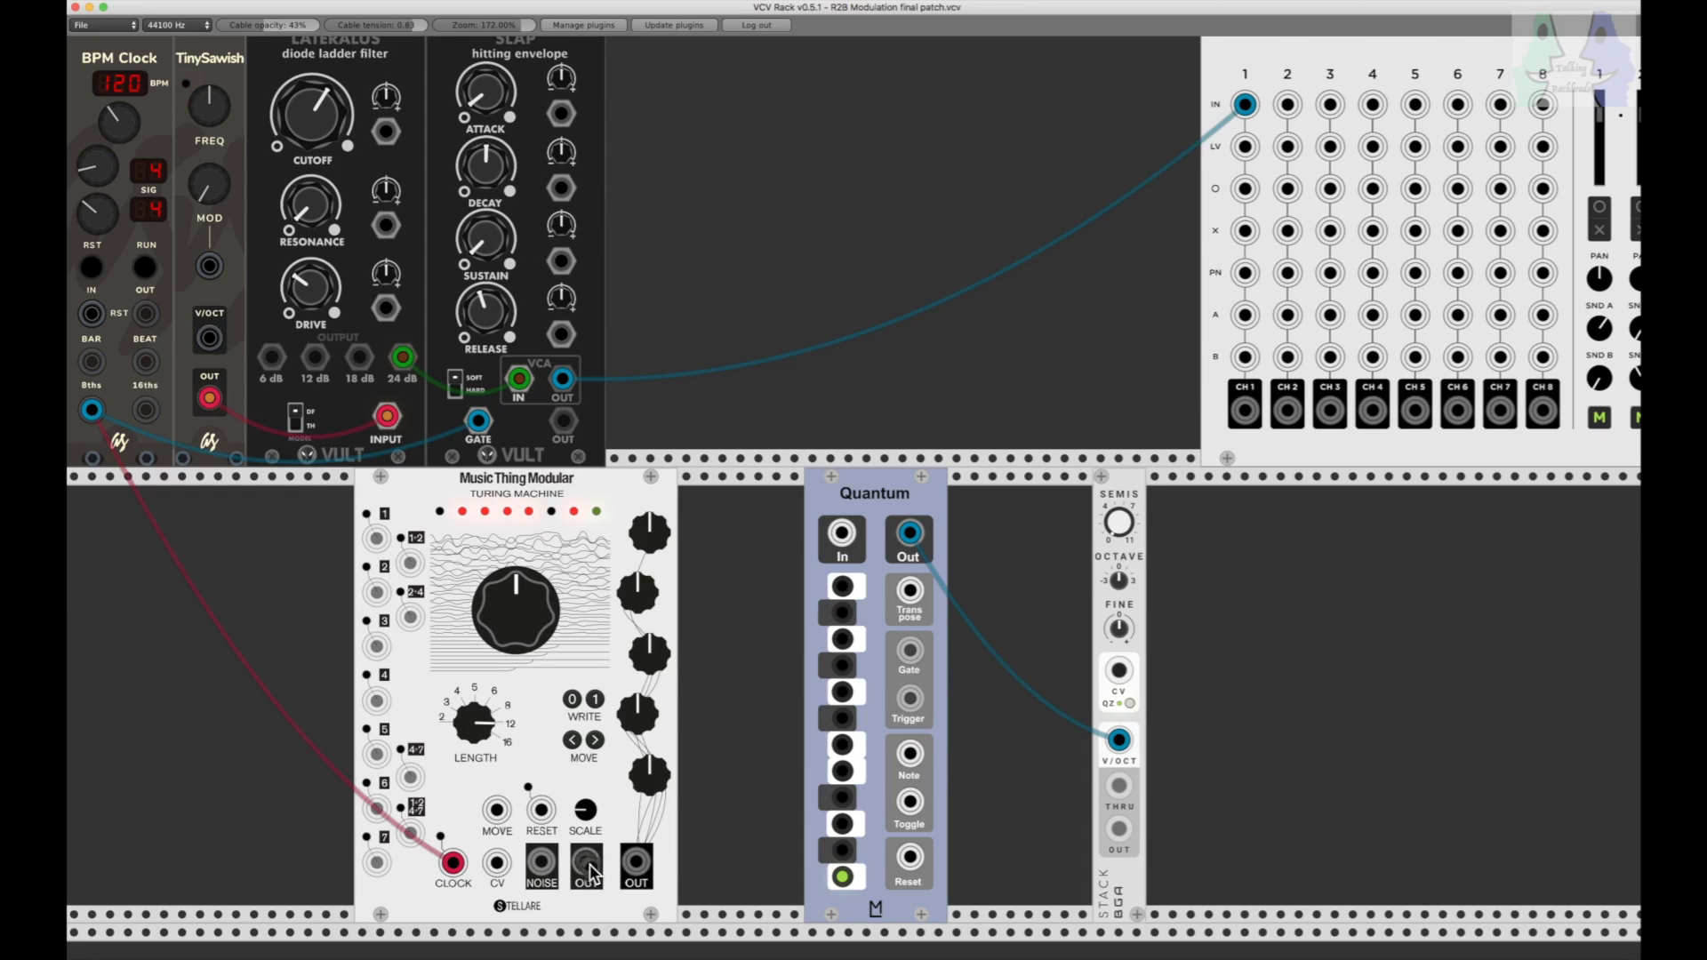
{"action": "left_click_drag", "start_coordinate": [587, 873], "coordinate": [843, 536]}
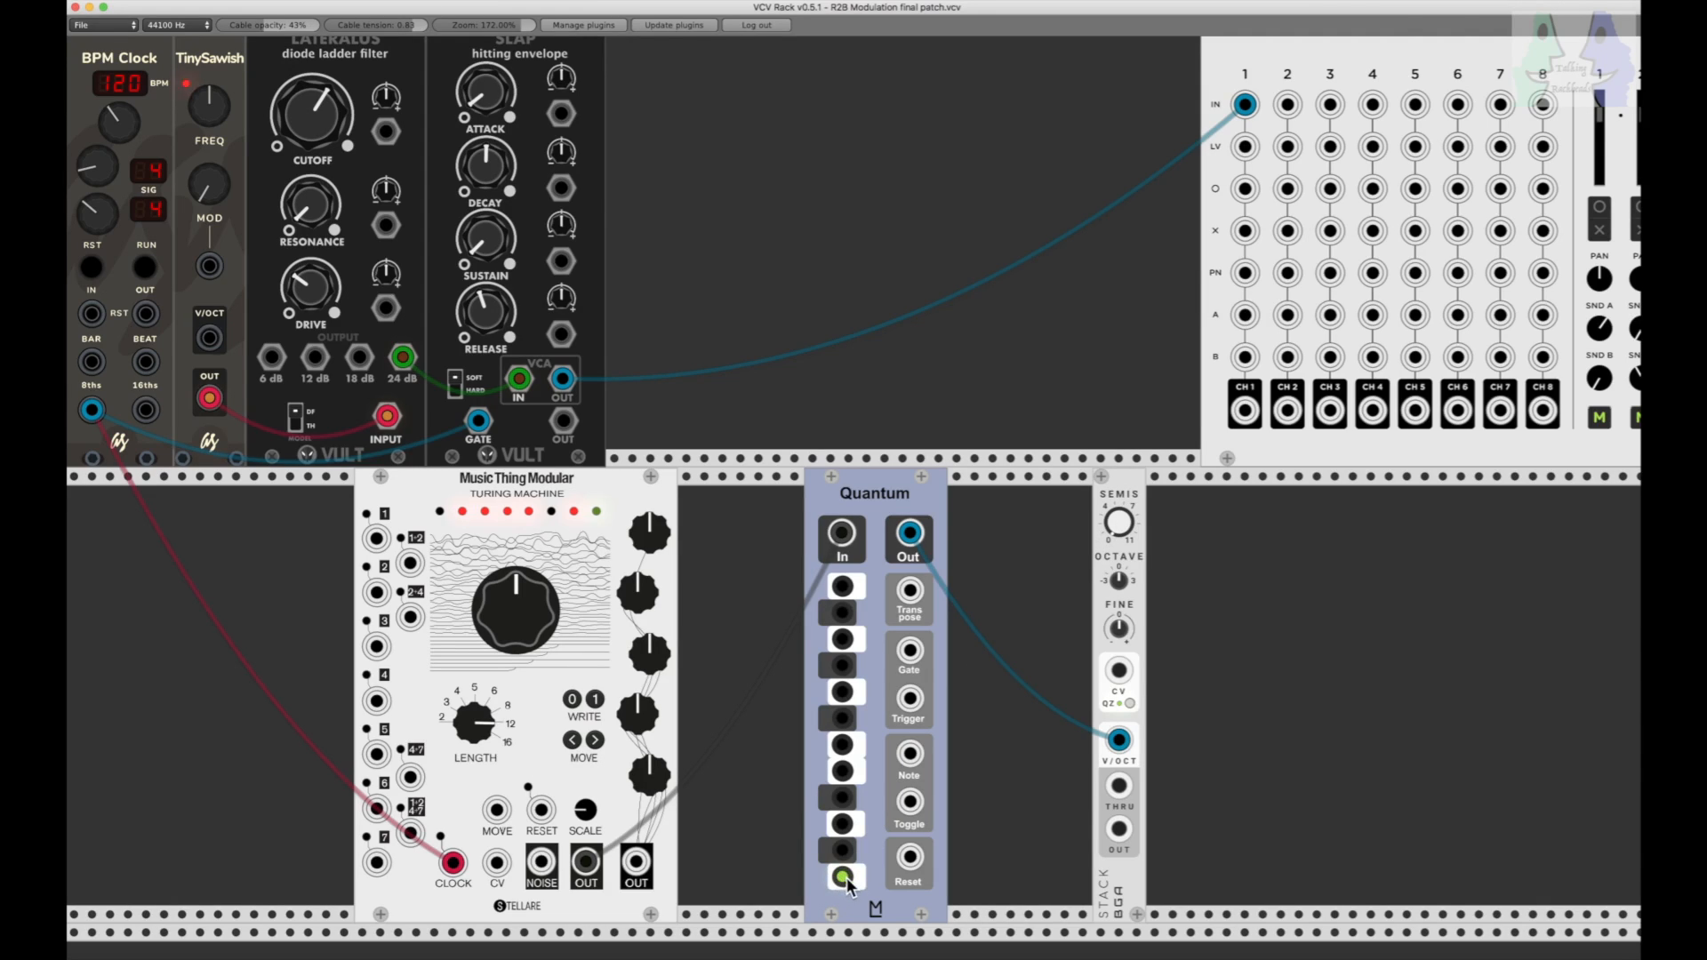
{"action": "left_click_drag", "start_coordinate": [1120, 525], "coordinate": [1120, 544]}
{"action": "left_click_drag", "start_coordinate": [1119, 544], "coordinate": [1119, 549]}
{"action": "left_click", "coordinate": [843, 876]}
{"action": "left_click_drag", "start_coordinate": [1118, 830], "coordinate": [211, 336]}
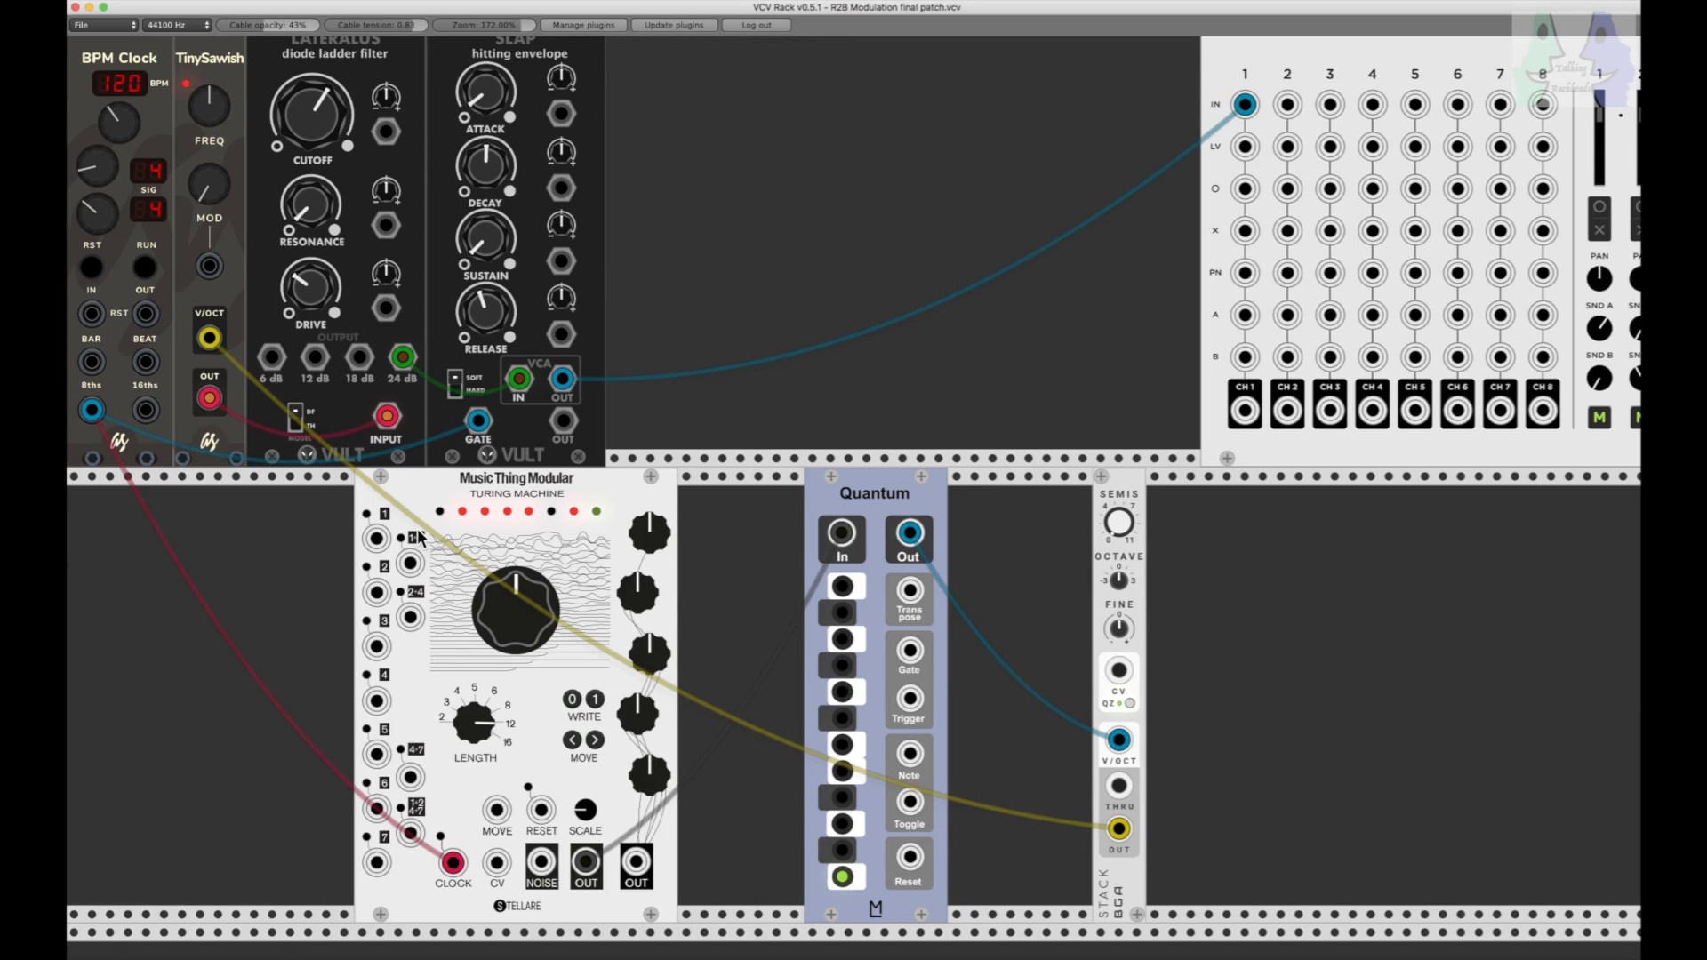
Step: With the BPM Clock running, enable G, F, D and A# on the Quantum and lower the octave shift
{"action": "left_click", "coordinate": [144, 267]}
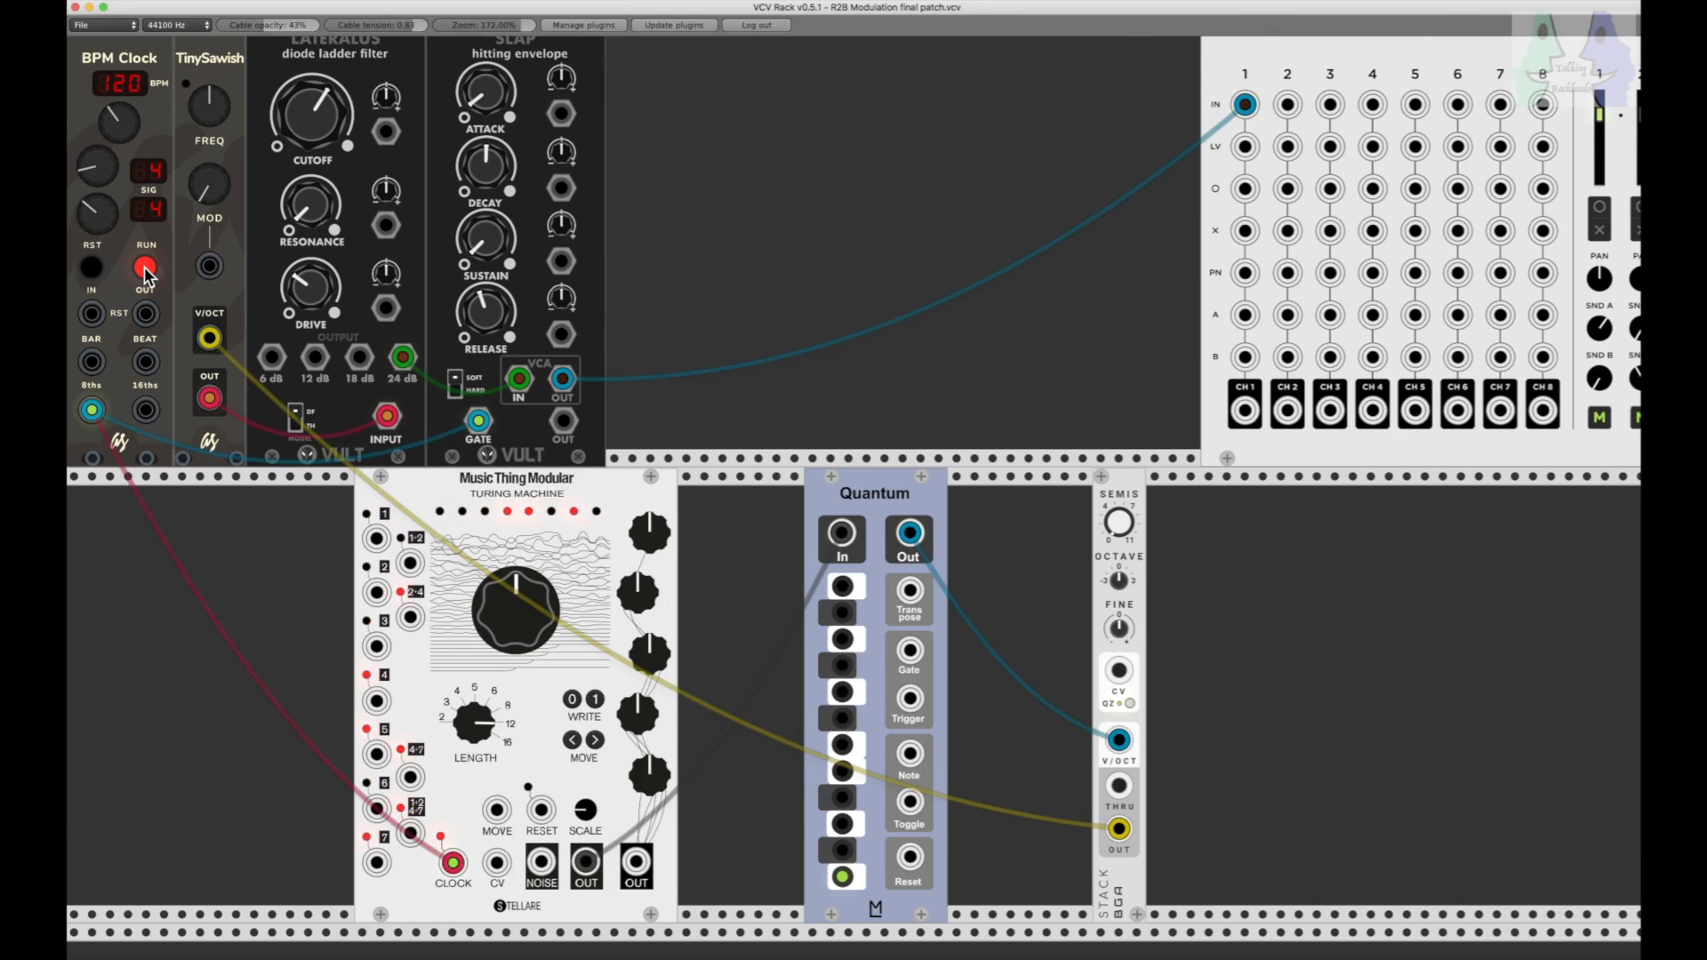
{"action": "left_click", "coordinate": [843, 693]}
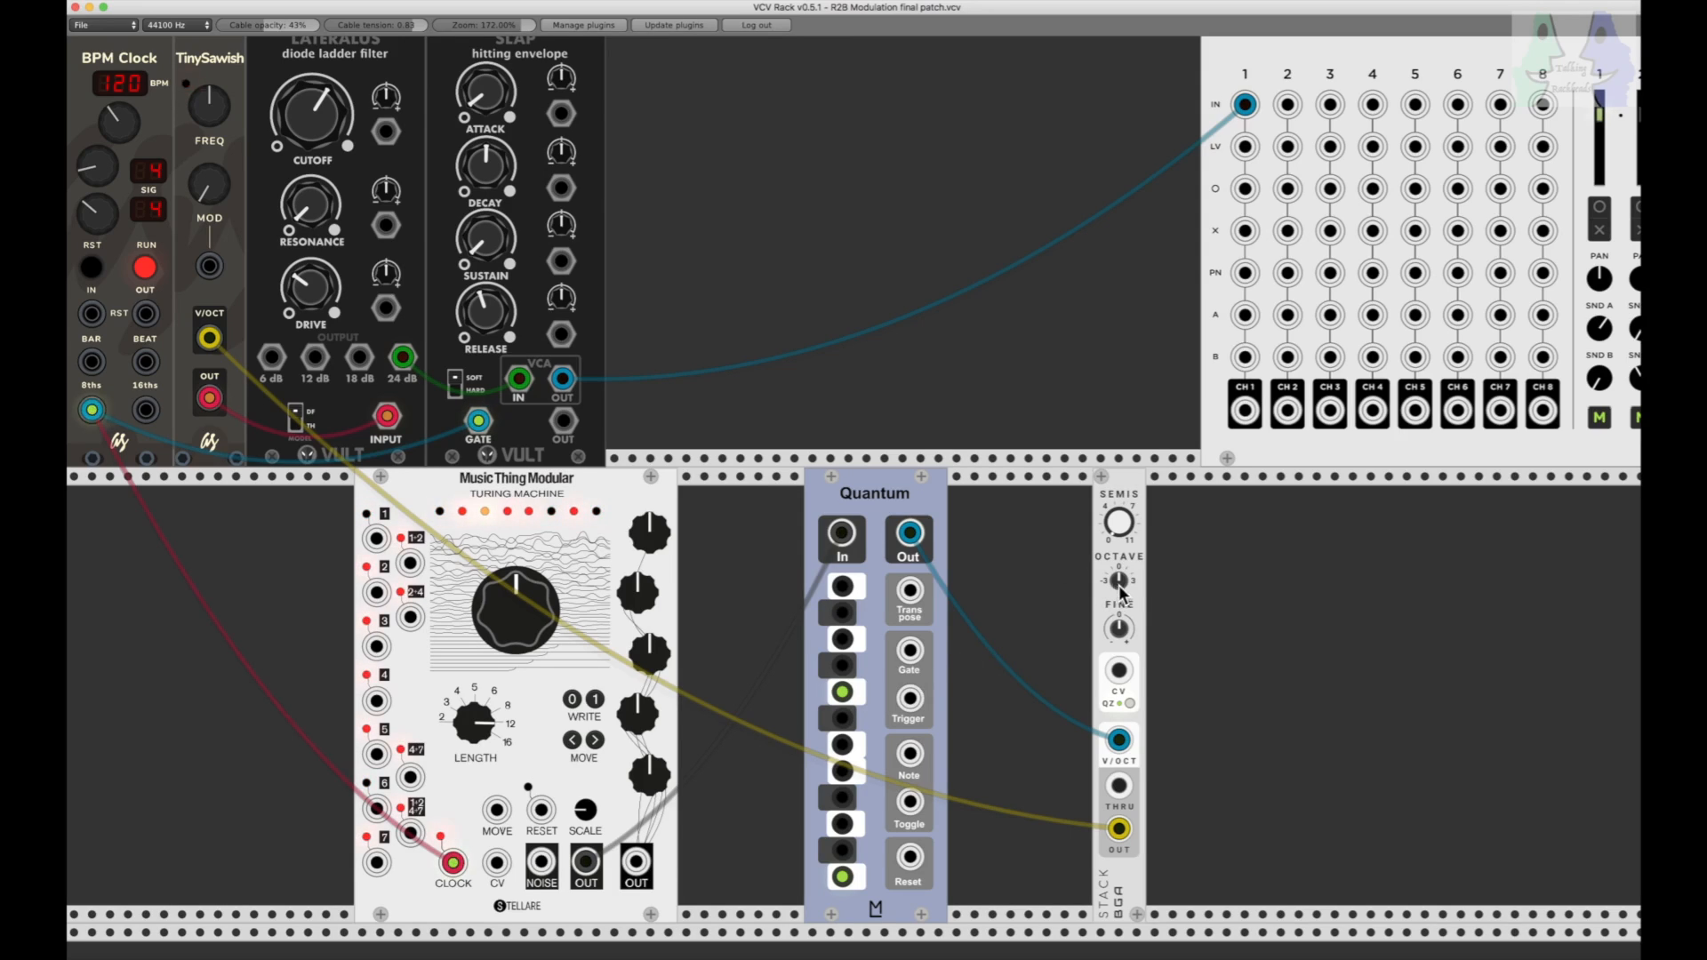
{"action": "left_click_drag", "start_coordinate": [1118, 579], "coordinate": [1118, 576]}
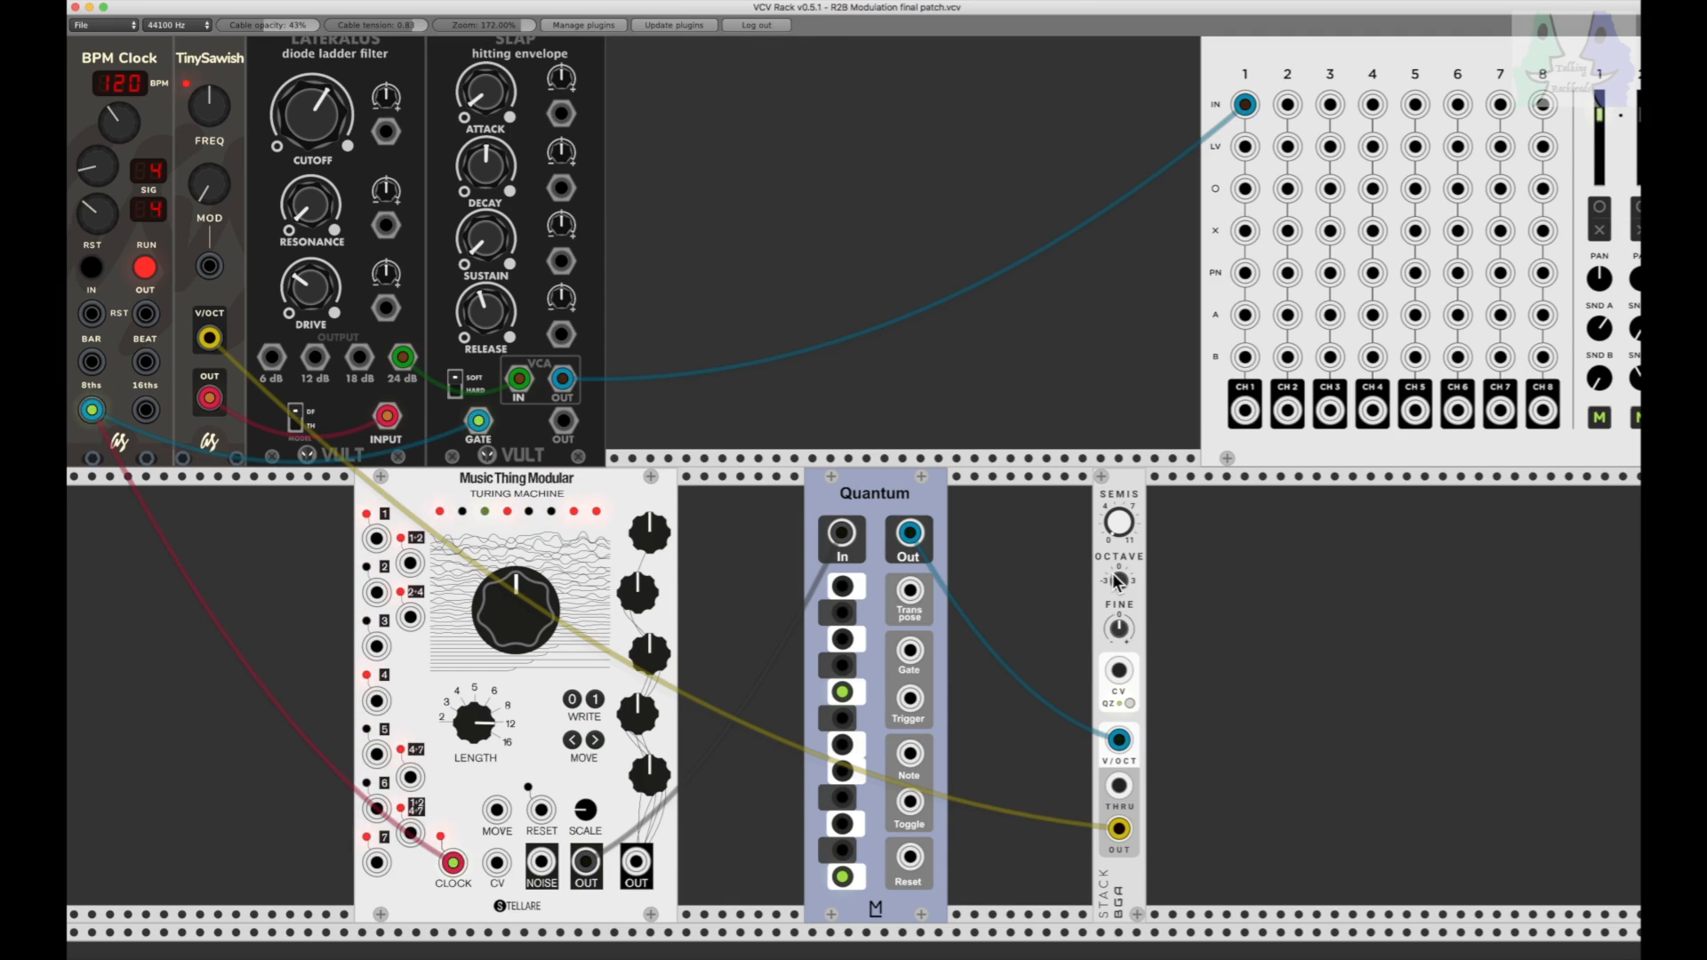
{"action": "left_click", "coordinate": [843, 747]}
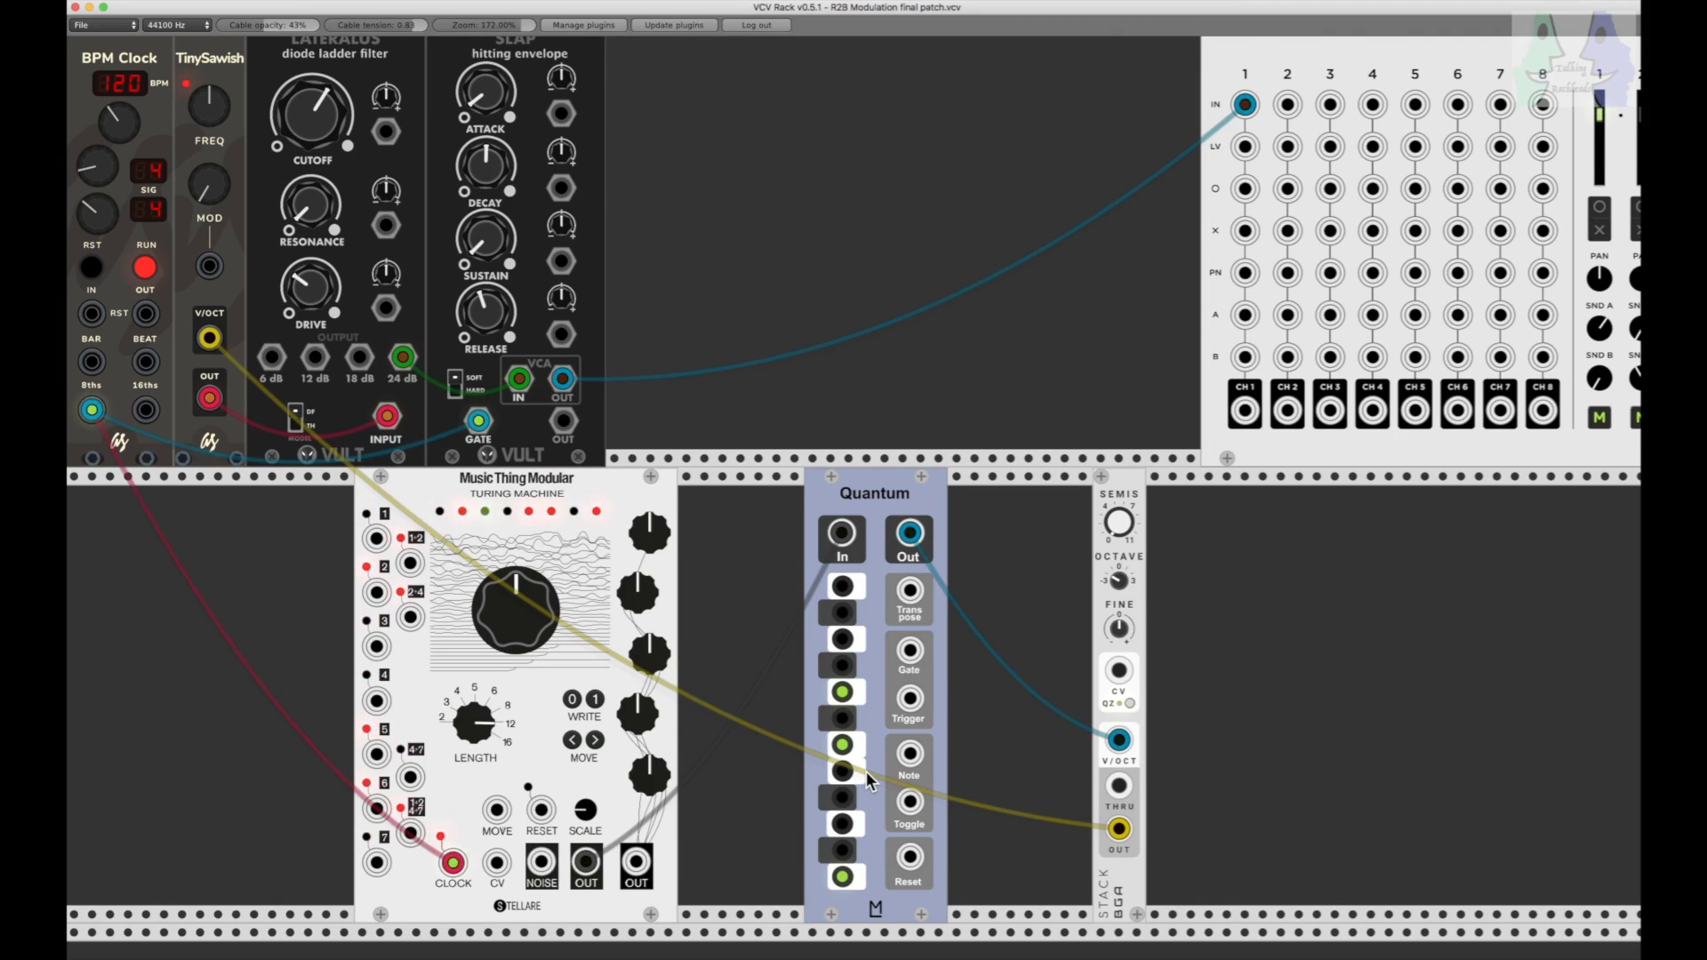
{"action": "left_click", "coordinate": [845, 824]}
{"action": "left_click", "coordinate": [842, 614]}
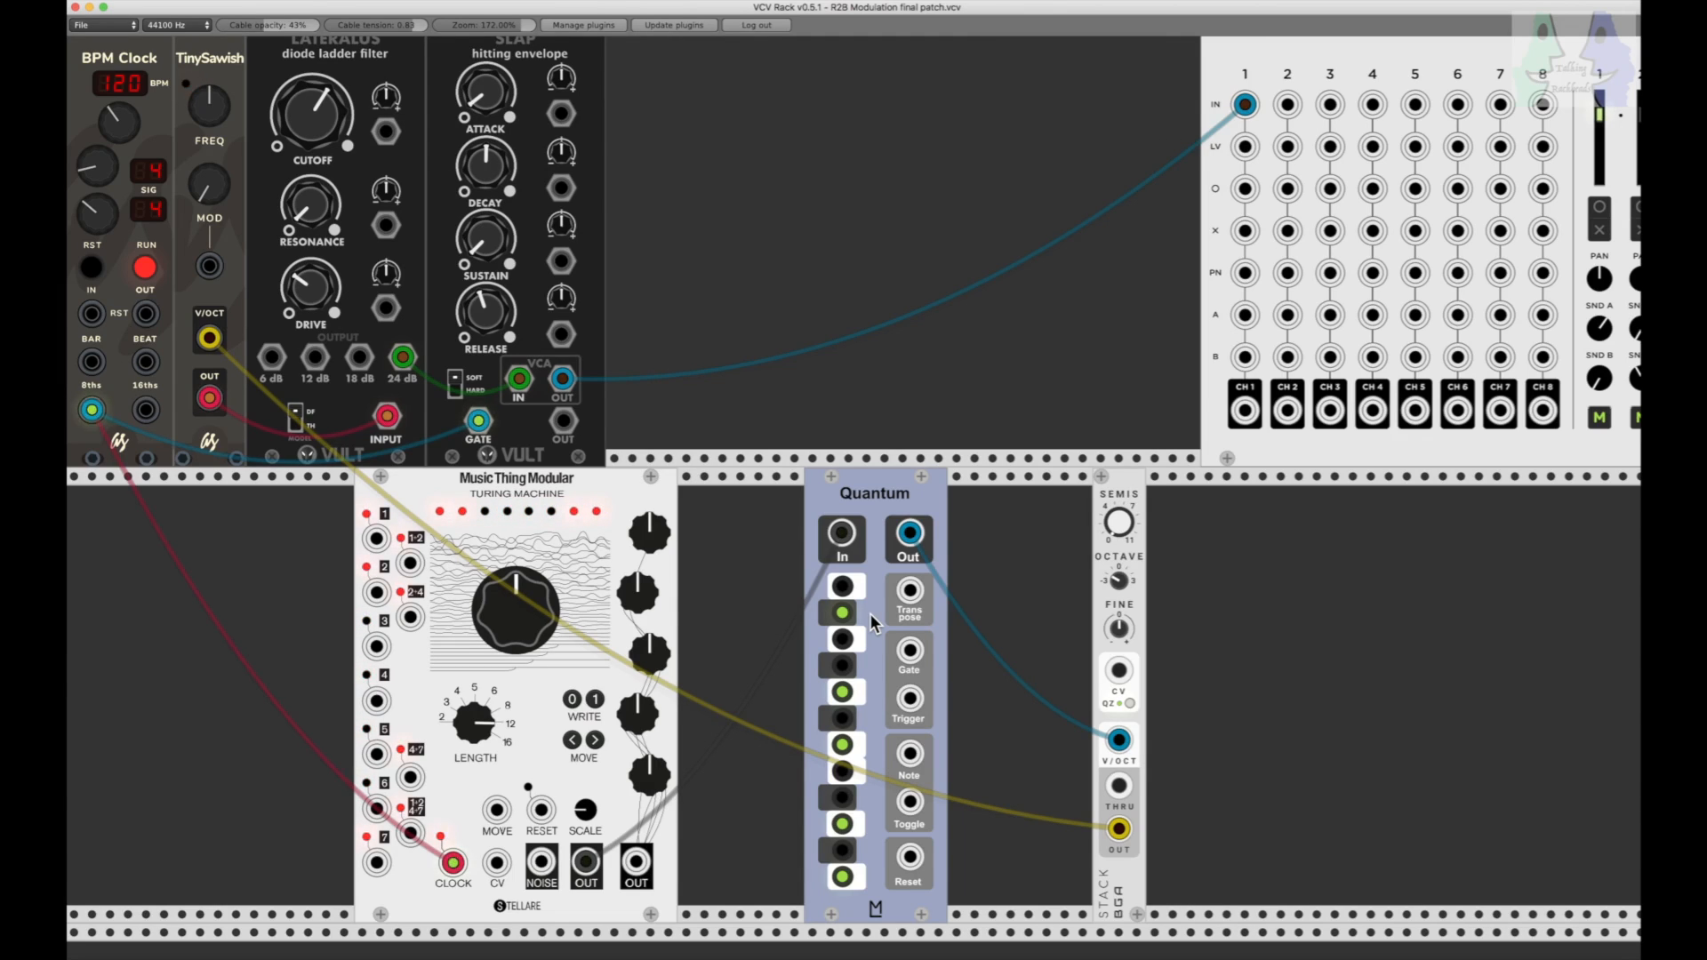
Step: Switch the Quantum to the black-key notes only: C#, D#, F#, G# and A#
{"action": "left_click", "coordinate": [842, 613]}
{"action": "left_click", "coordinate": [842, 693]}
{"action": "left_click", "coordinate": [841, 746]}
{"action": "left_click", "coordinate": [843, 825]}
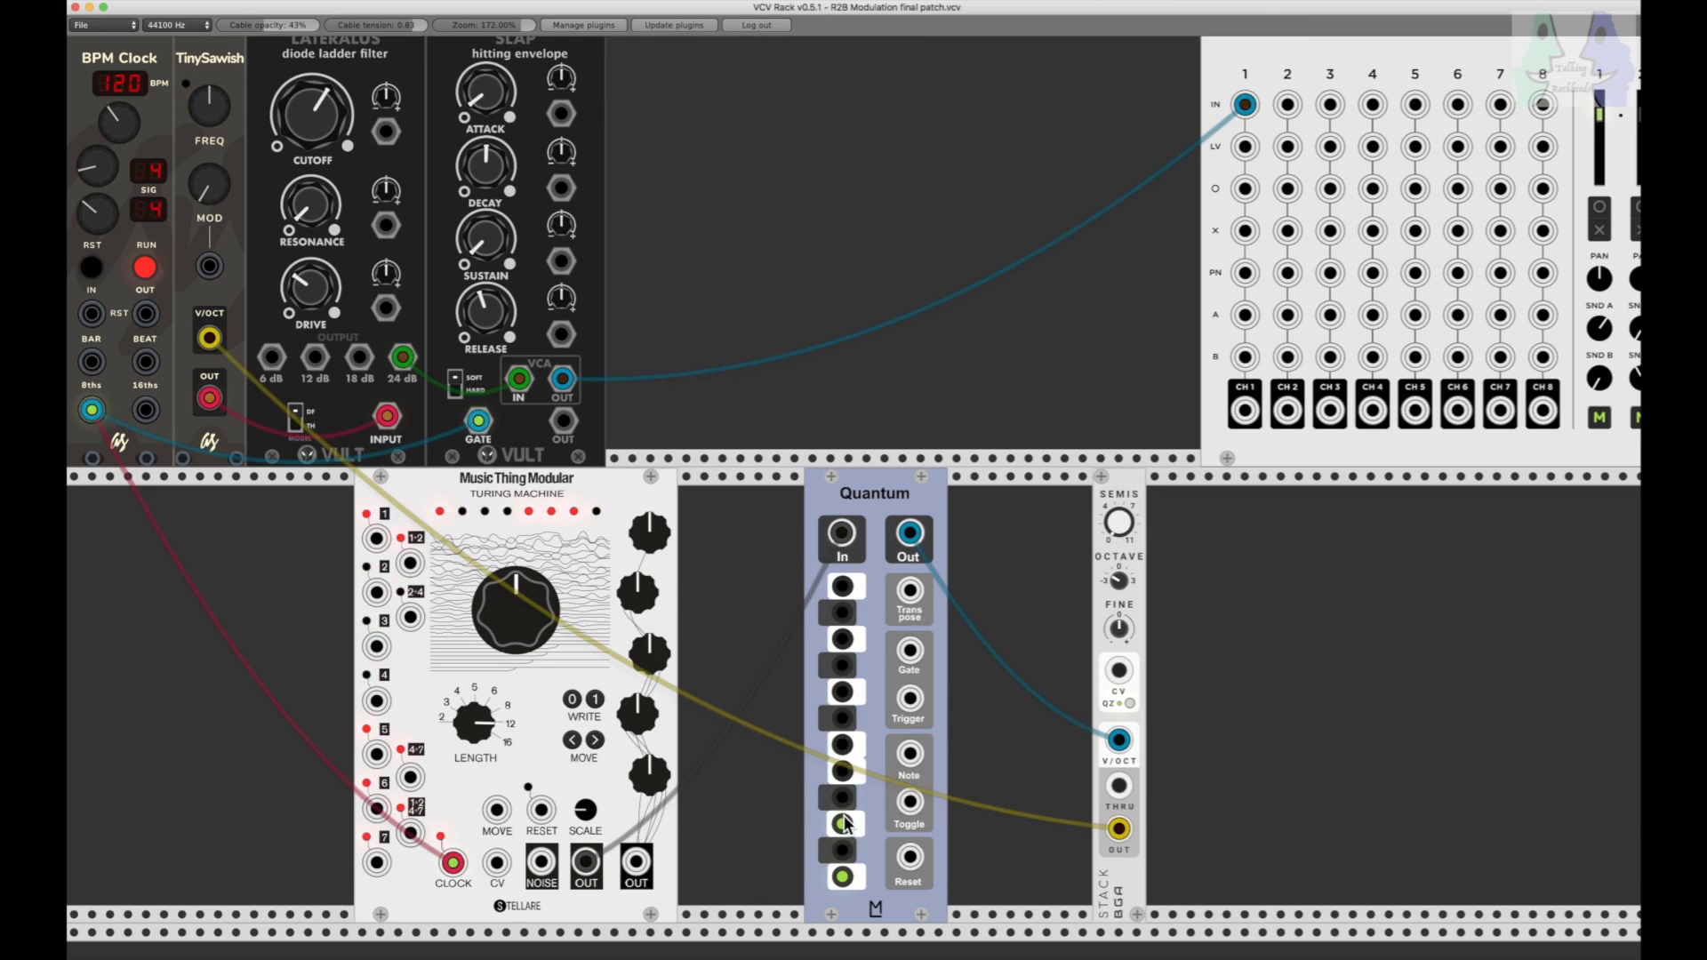
{"action": "left_click", "coordinate": [842, 877]}
{"action": "left_click", "coordinate": [842, 851]}
{"action": "left_click", "coordinate": [842, 798]}
{"action": "left_click", "coordinate": [842, 718]}
{"action": "left_click", "coordinate": [842, 666]}
{"action": "left_click", "coordinate": [842, 613]}
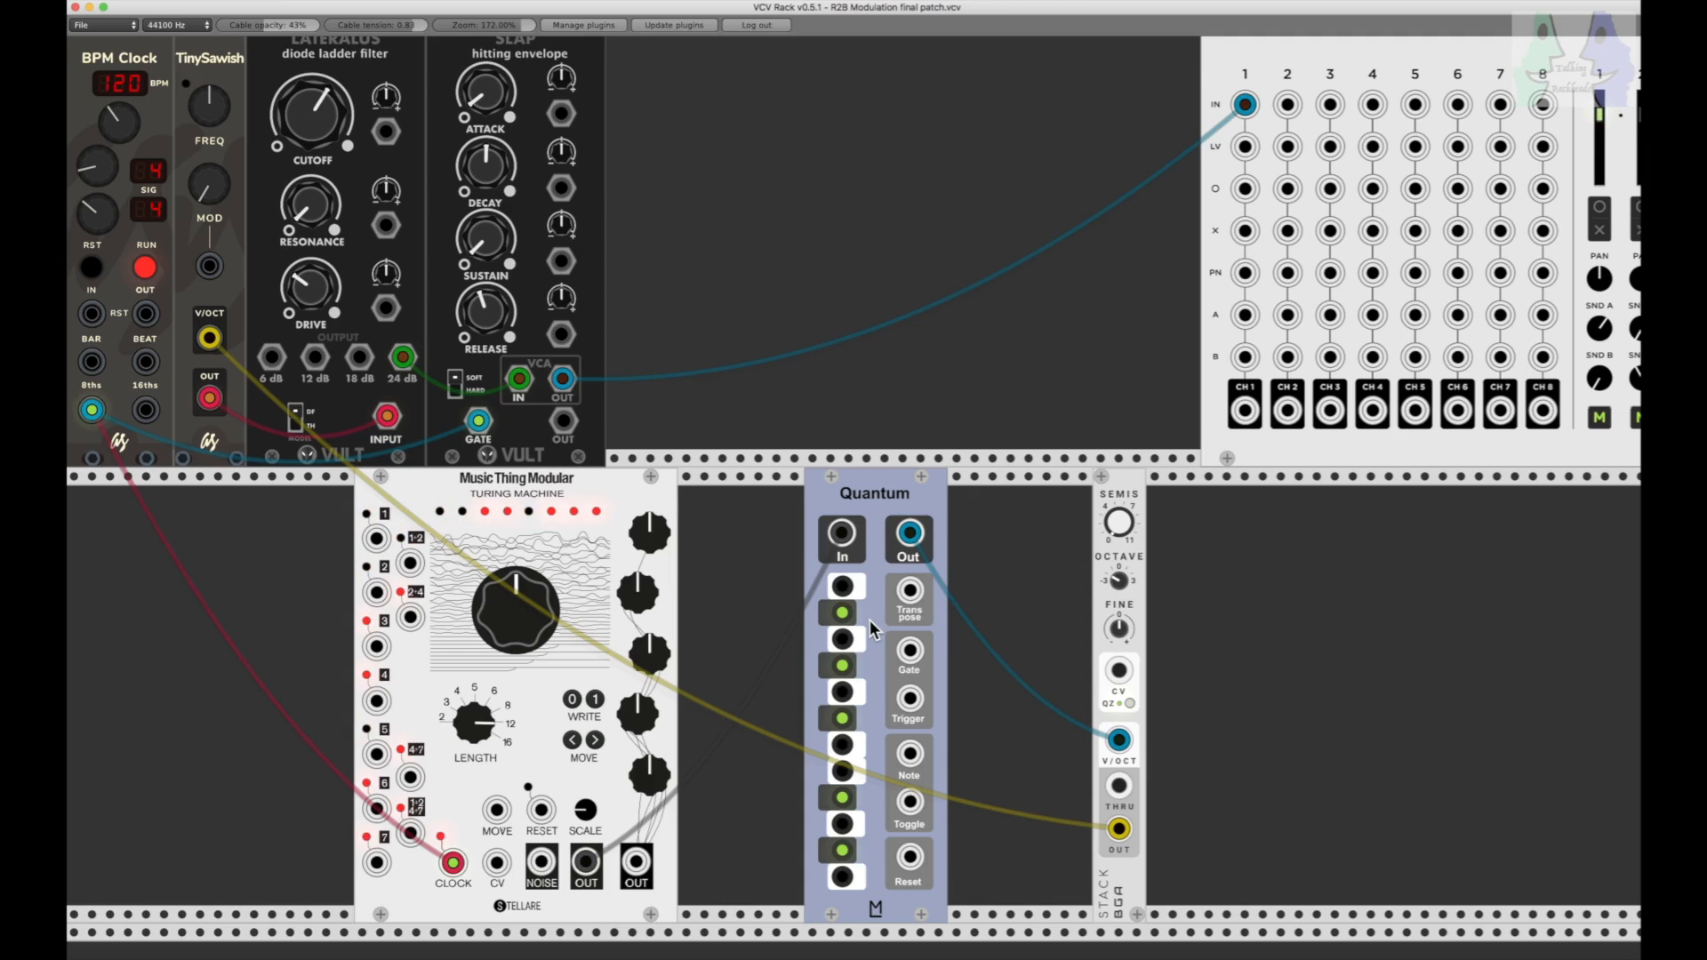
Step: Raise the TinySawish Mod, Lateralus Cutoff and Slap Release, and lower the Slap Decay
{"action": "left_click_drag", "start_coordinate": [1119, 579], "coordinate": [1119, 525]}
{"action": "left_click_drag", "start_coordinate": [213, 190], "coordinate": [214, 176]}
{"action": "left_click_drag", "start_coordinate": [301, 124], "coordinate": [301, 105]}
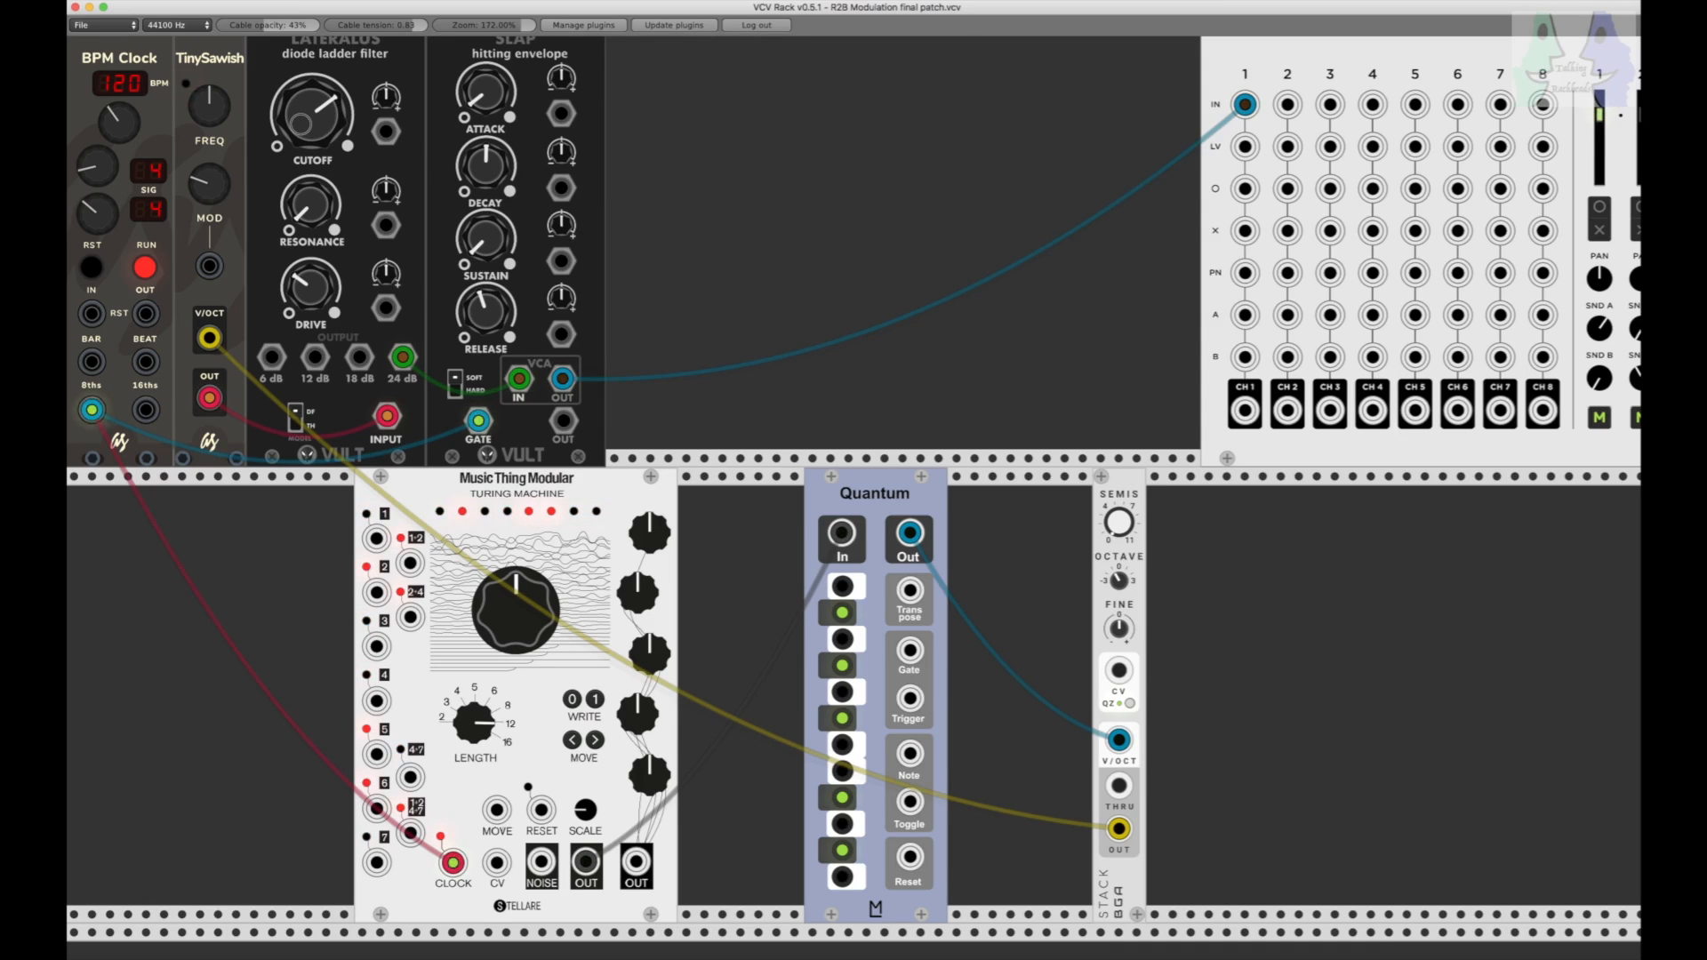
{"action": "left_click_drag", "start_coordinate": [487, 307], "coordinate": [487, 301]}
{"action": "left_click_drag", "start_coordinate": [481, 178], "coordinate": [481, 177]}
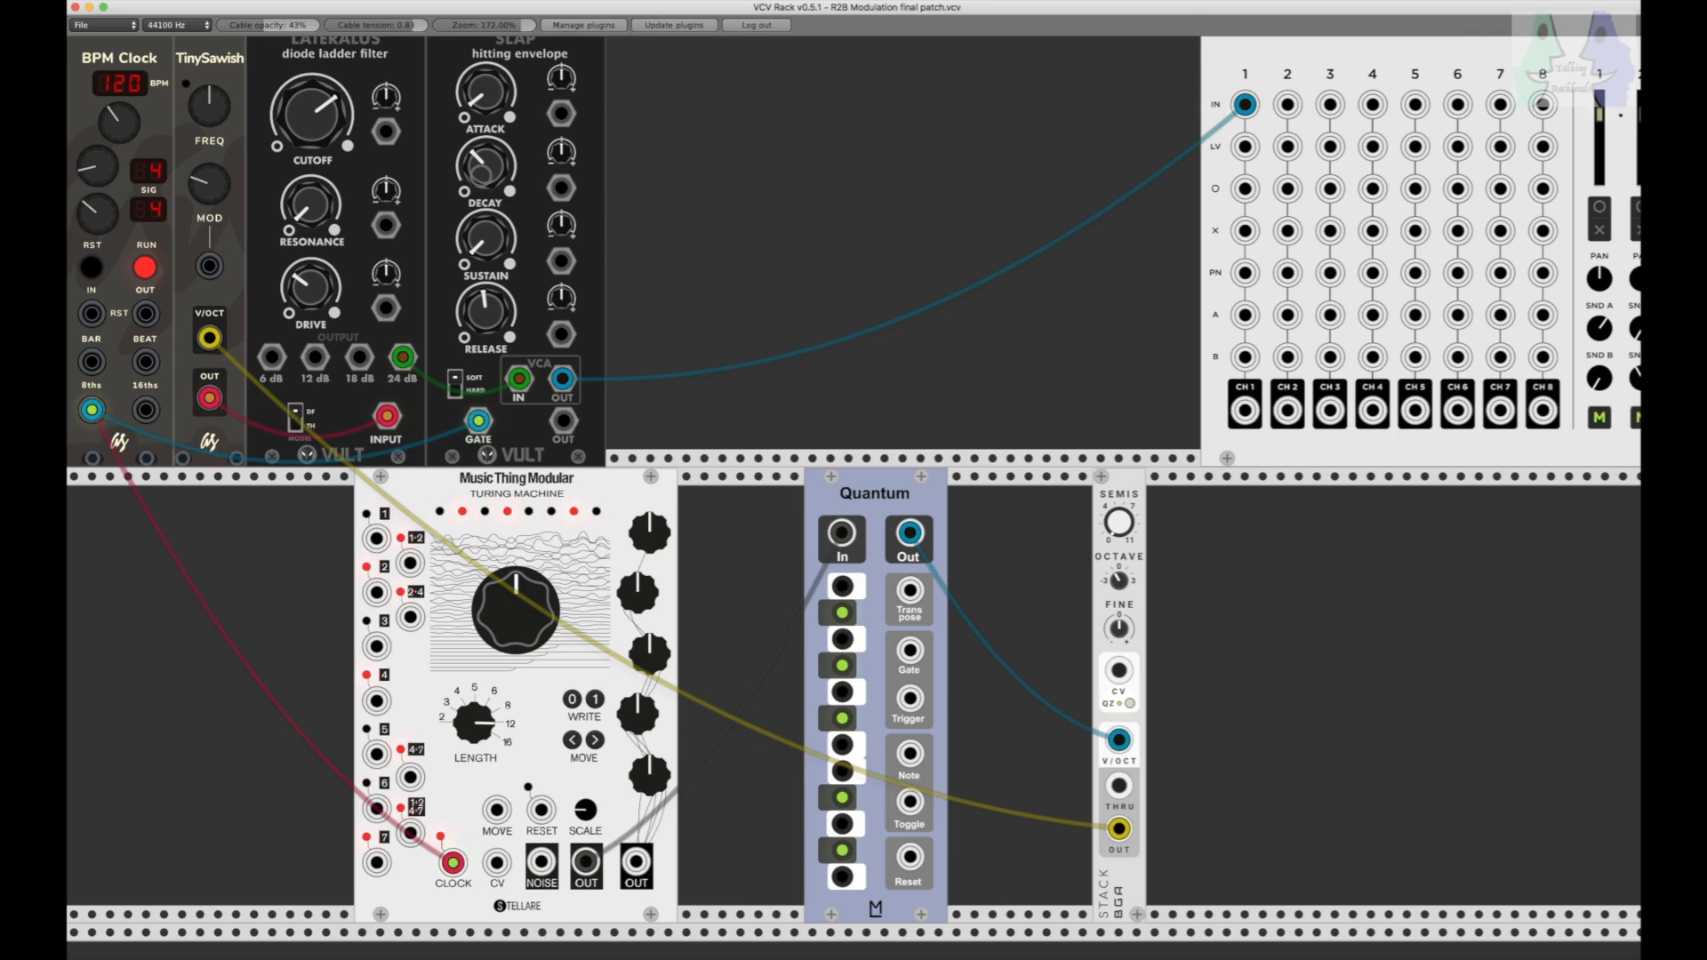
Step: Turn the Turing Machine's large main knob clockwise and nudge its Scale knob
{"action": "mouse_move", "coordinate": [1599, 379]}
{"action": "left_mouse_down"}
{"action": "mouse_move", "coordinate": [1599, 396]}
{"action": "mouse_move", "coordinate": [1599, 354]}
{"action": "left_mouse_up"}
{"action": "left_click_drag", "start_coordinate": [516, 624], "coordinate": [516, 602]}
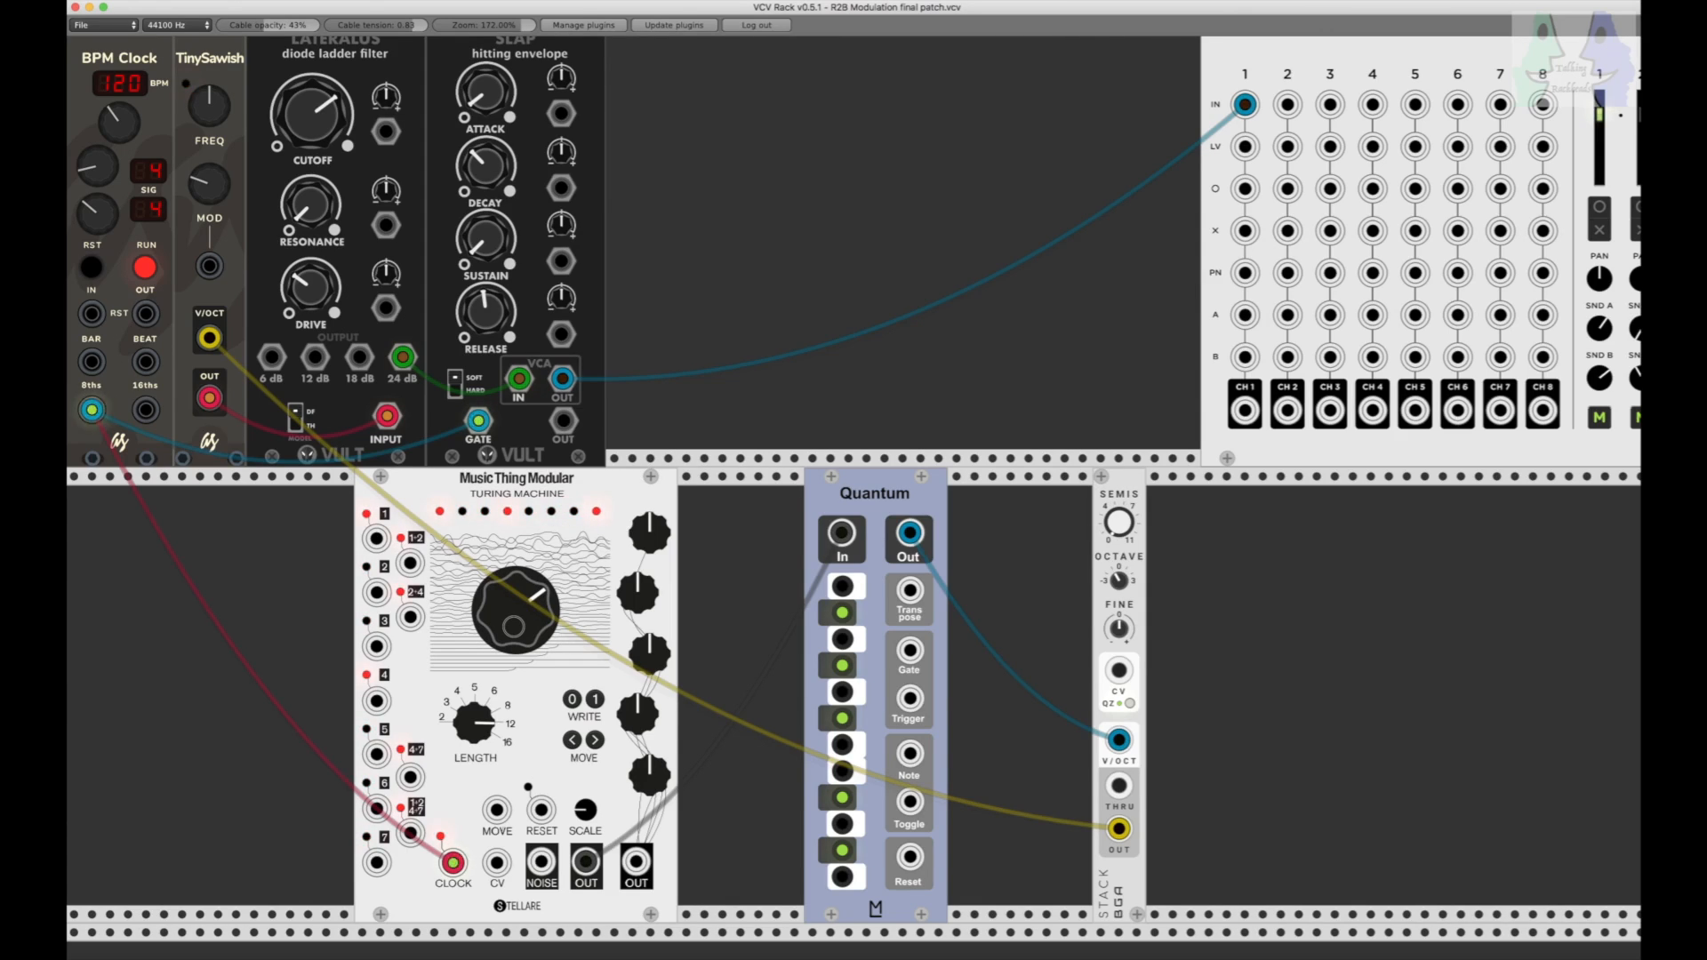
{"action": "left_click_drag", "start_coordinate": [585, 810], "coordinate": [585, 803]}
Step: Turn off the five black-key notes A#, G#, F#, D# and C# on the Quantum
{"action": "left_click", "coordinate": [842, 613]}
{"action": "left_click", "coordinate": [842, 665]}
{"action": "left_click", "coordinate": [842, 719]}
{"action": "left_click", "coordinate": [842, 798]}
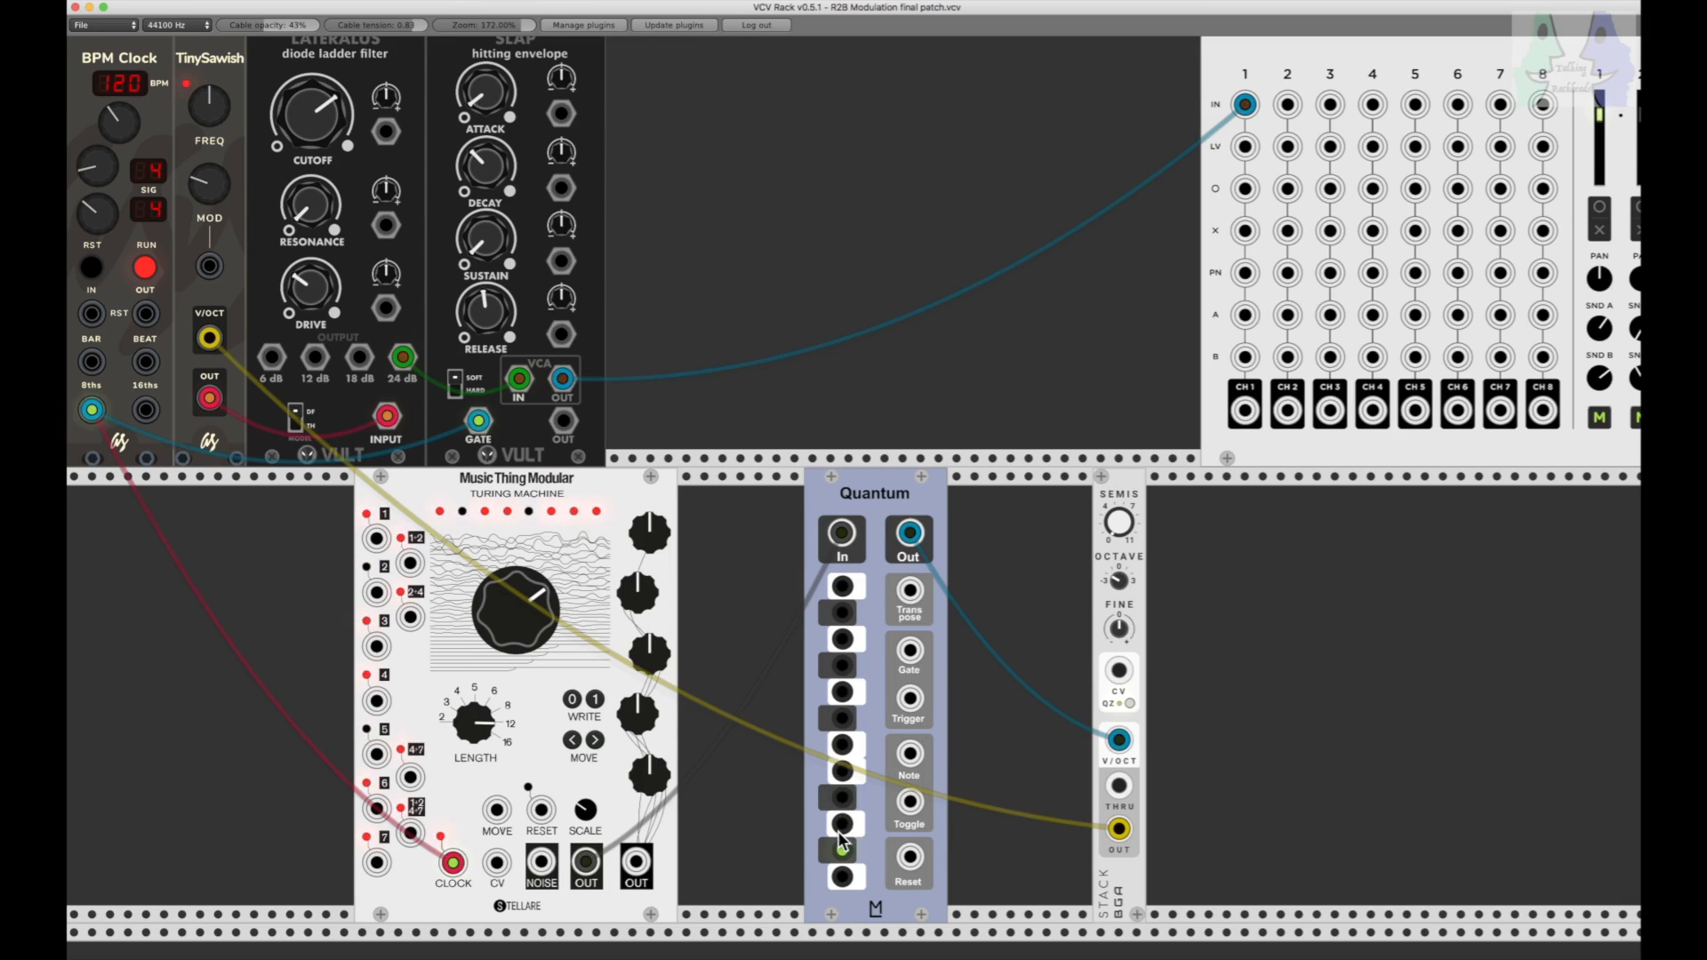
{"action": "left_click", "coordinate": [842, 851]}
Step: Enable C, D and G on the Quantum, and swap a trial E for F
{"action": "left_click", "coordinate": [842, 878]}
{"action": "left_click", "coordinate": [842, 824]}
{"action": "left_click", "coordinate": [843, 771]}
{"action": "left_click", "coordinate": [842, 691]}
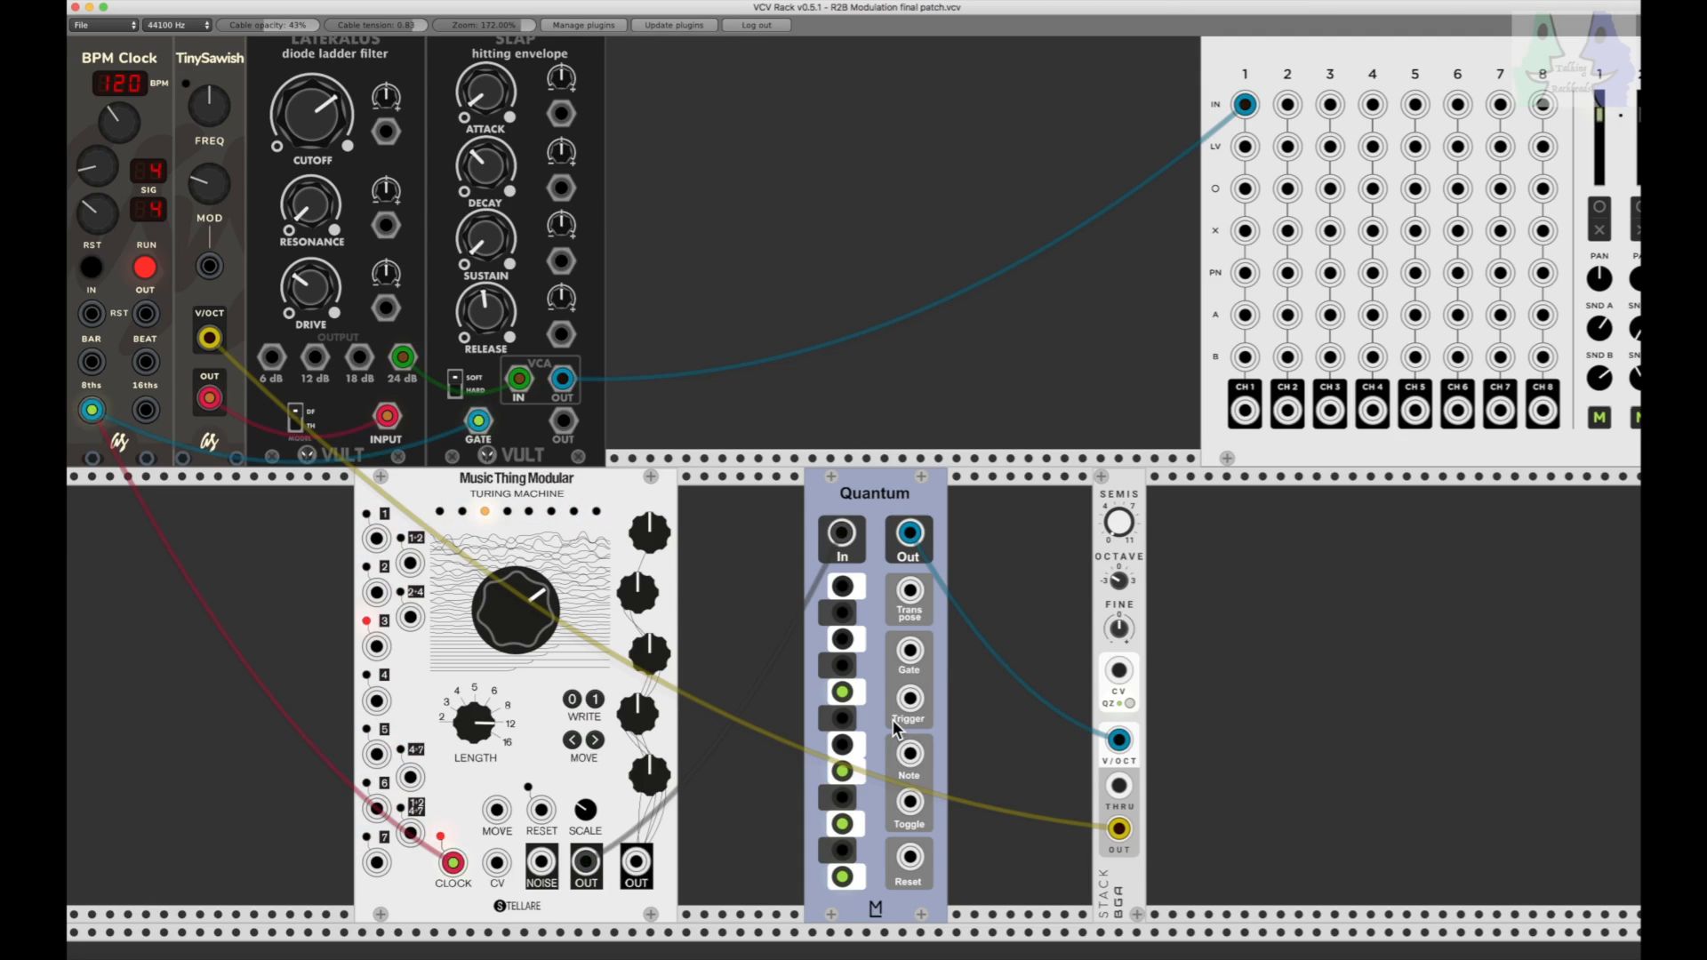
{"action": "left_click", "coordinate": [841, 769]}
{"action": "left_click", "coordinate": [841, 746]}
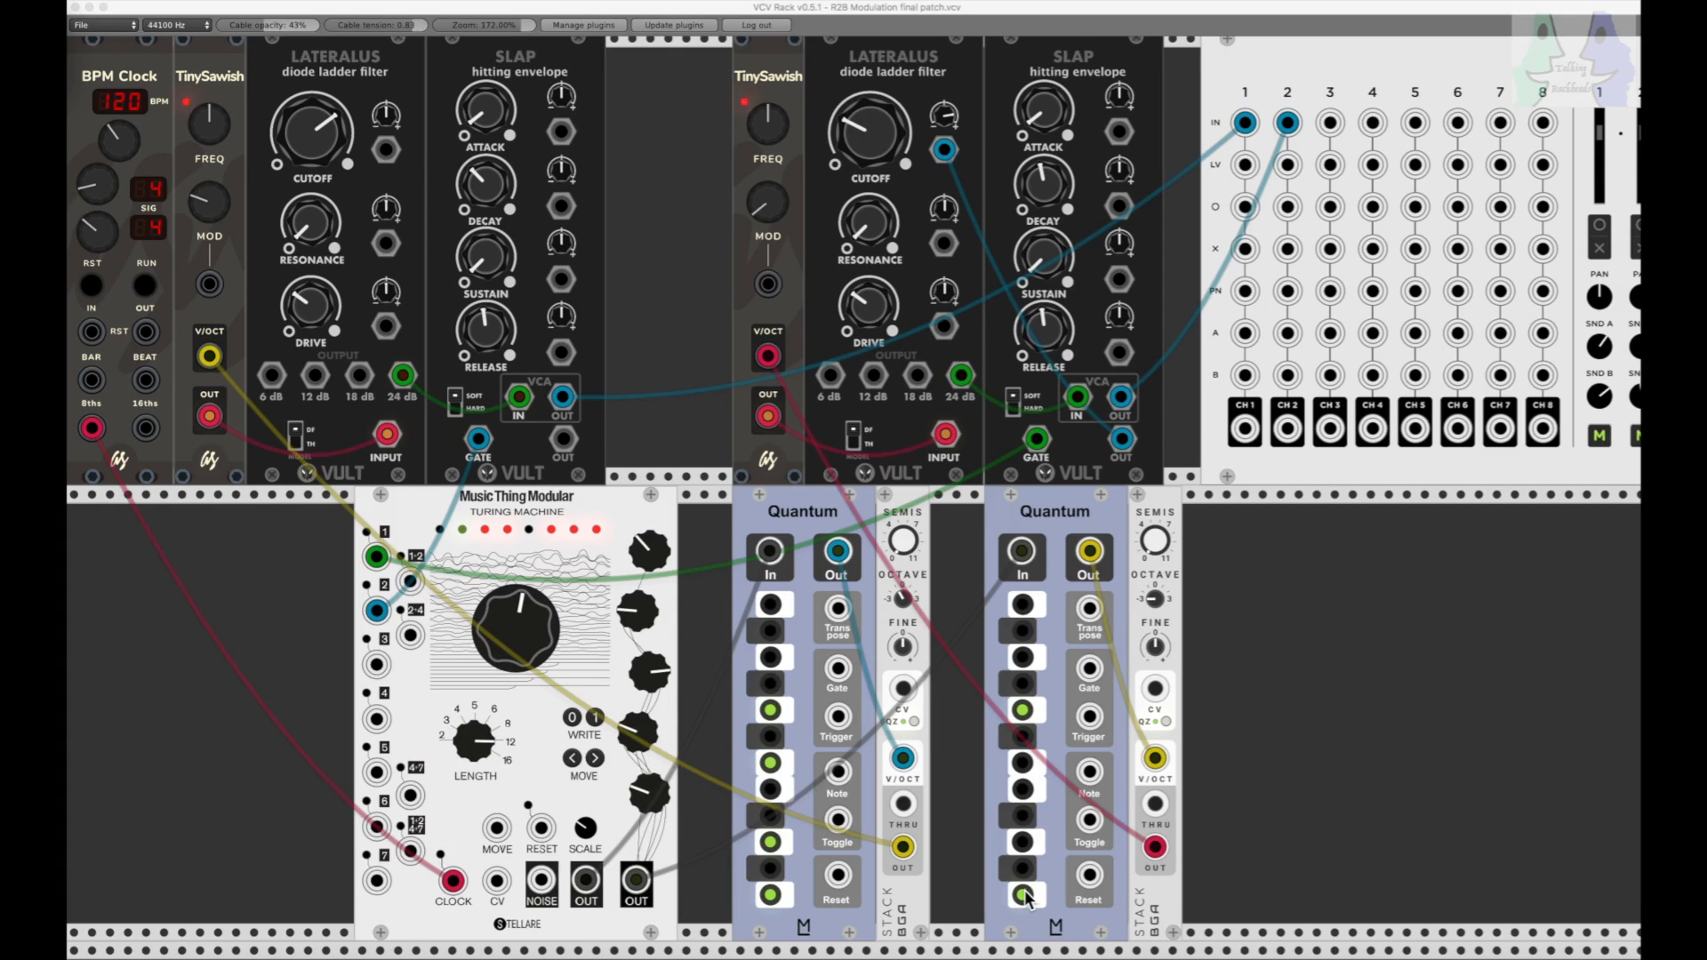
Step: On the two-voice patch, run the BPM Clock and enable F and A# on the first Quantum
{"action": "left_click", "coordinate": [771, 762]}
{"action": "left_click", "coordinate": [147, 285]}
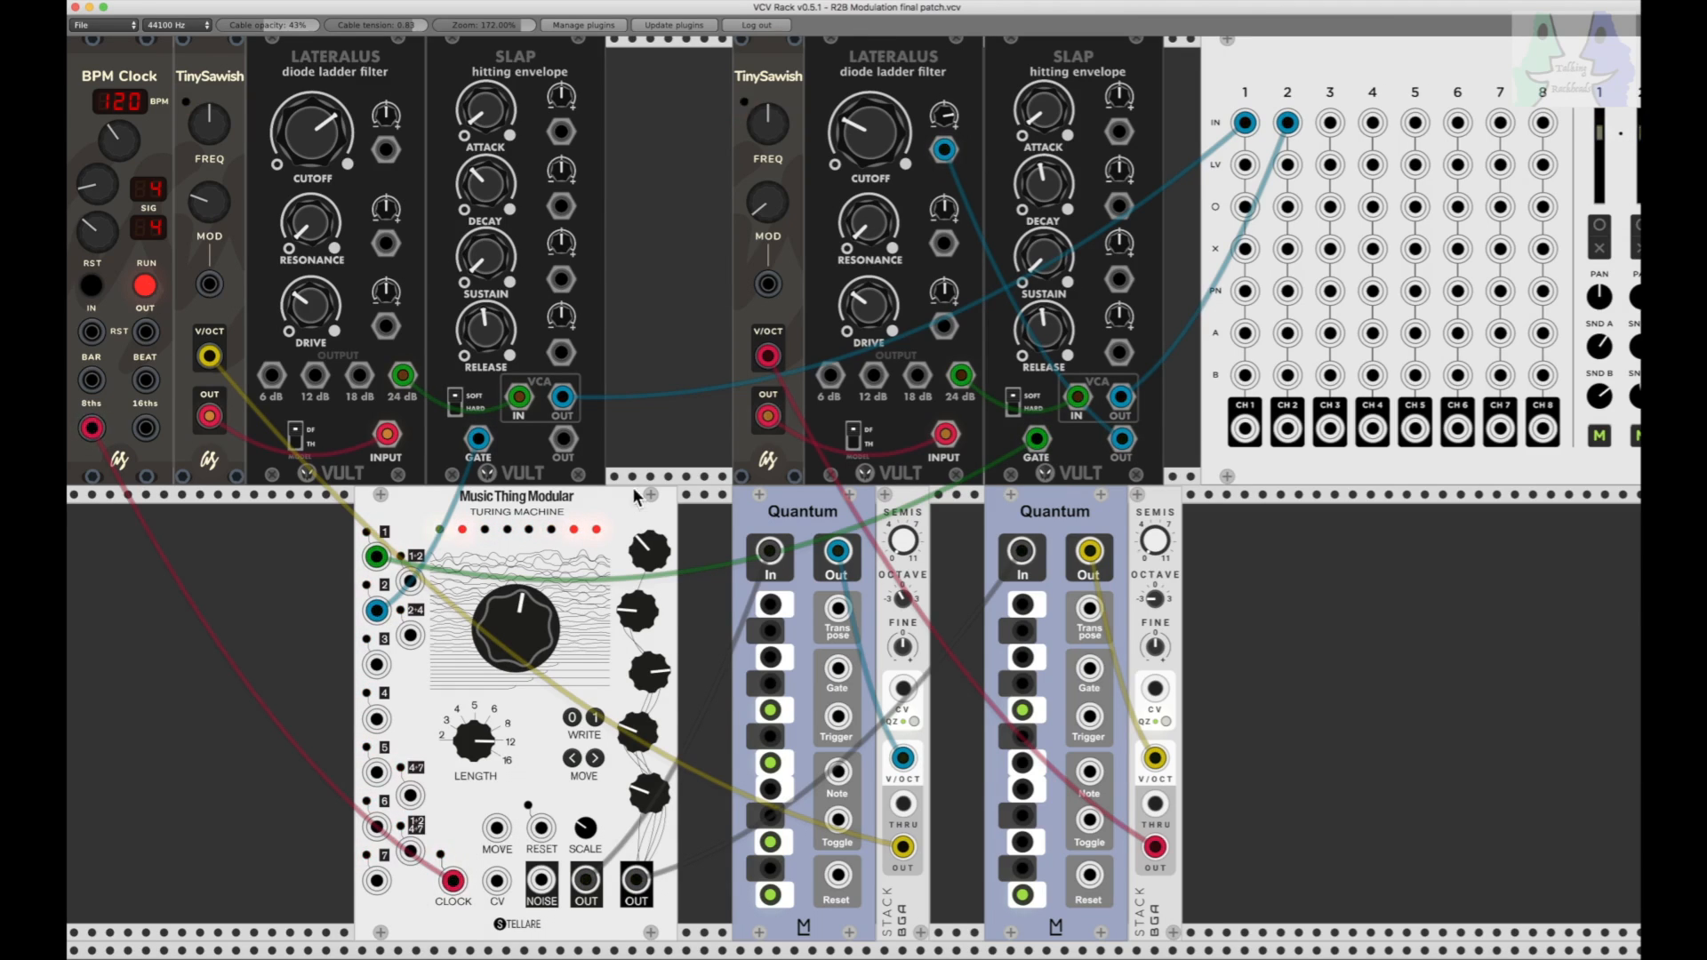
{"action": "left_click", "coordinate": [767, 632]}
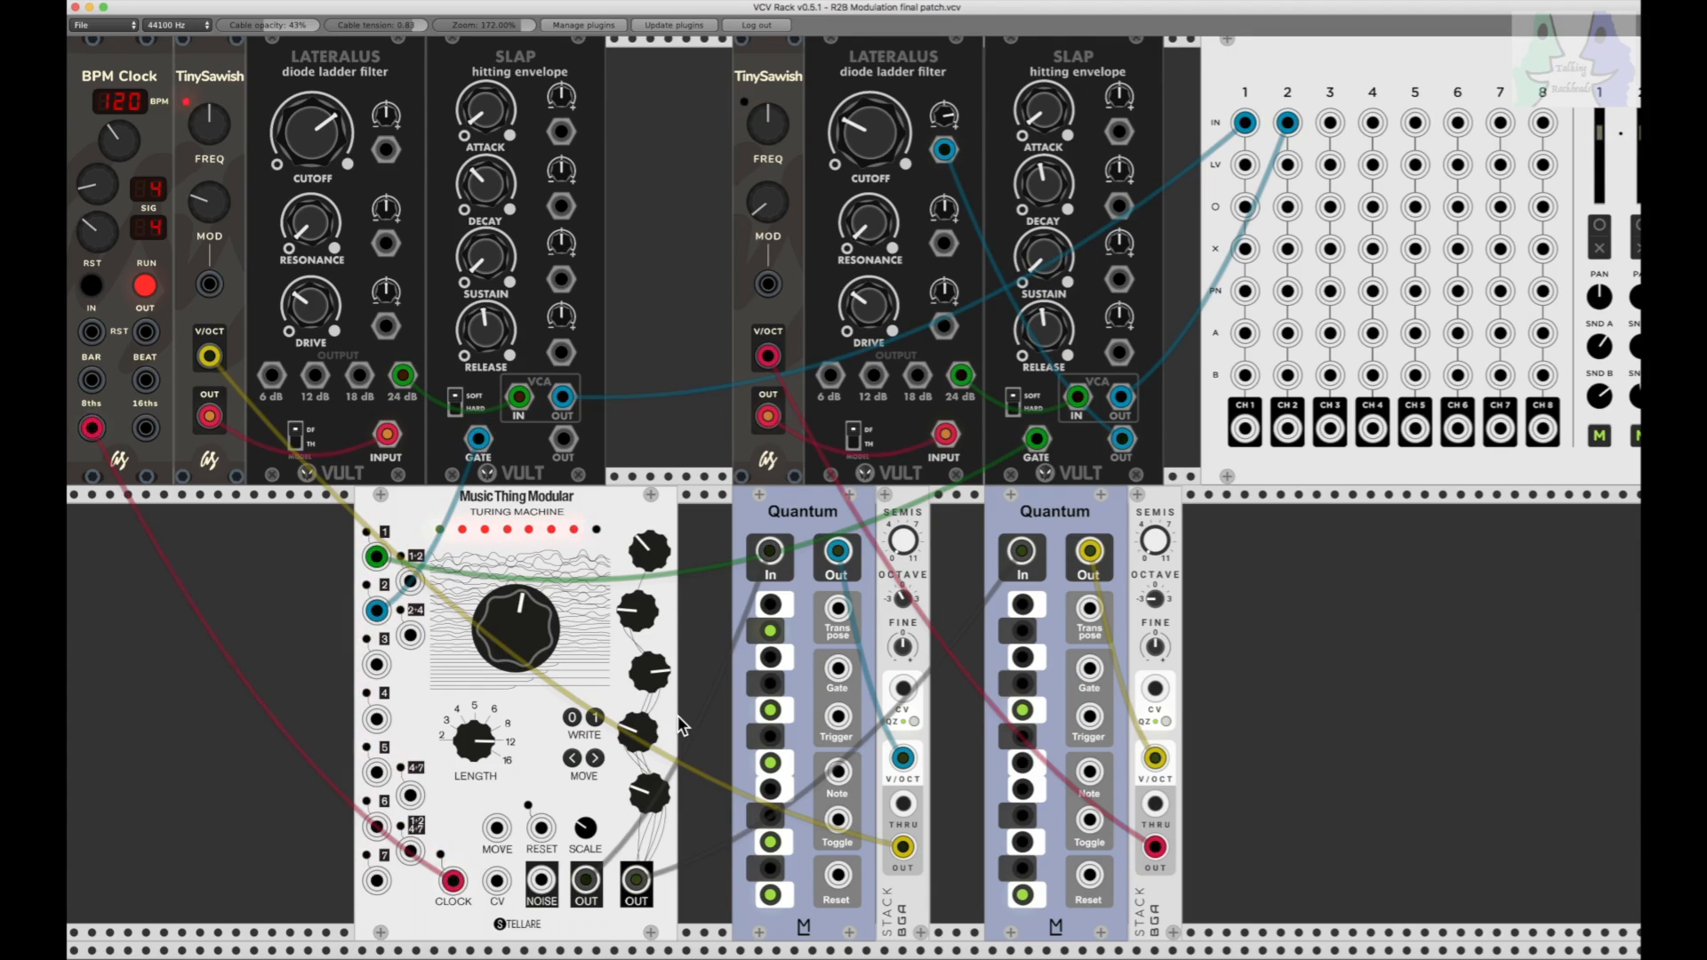
Step: Turn the Turing Machine's main knob fully clockwise and back near centre, and vary the voltage knobs along its side
{"action": "left_click_drag", "start_coordinate": [480, 734], "coordinate": [504, 631]}
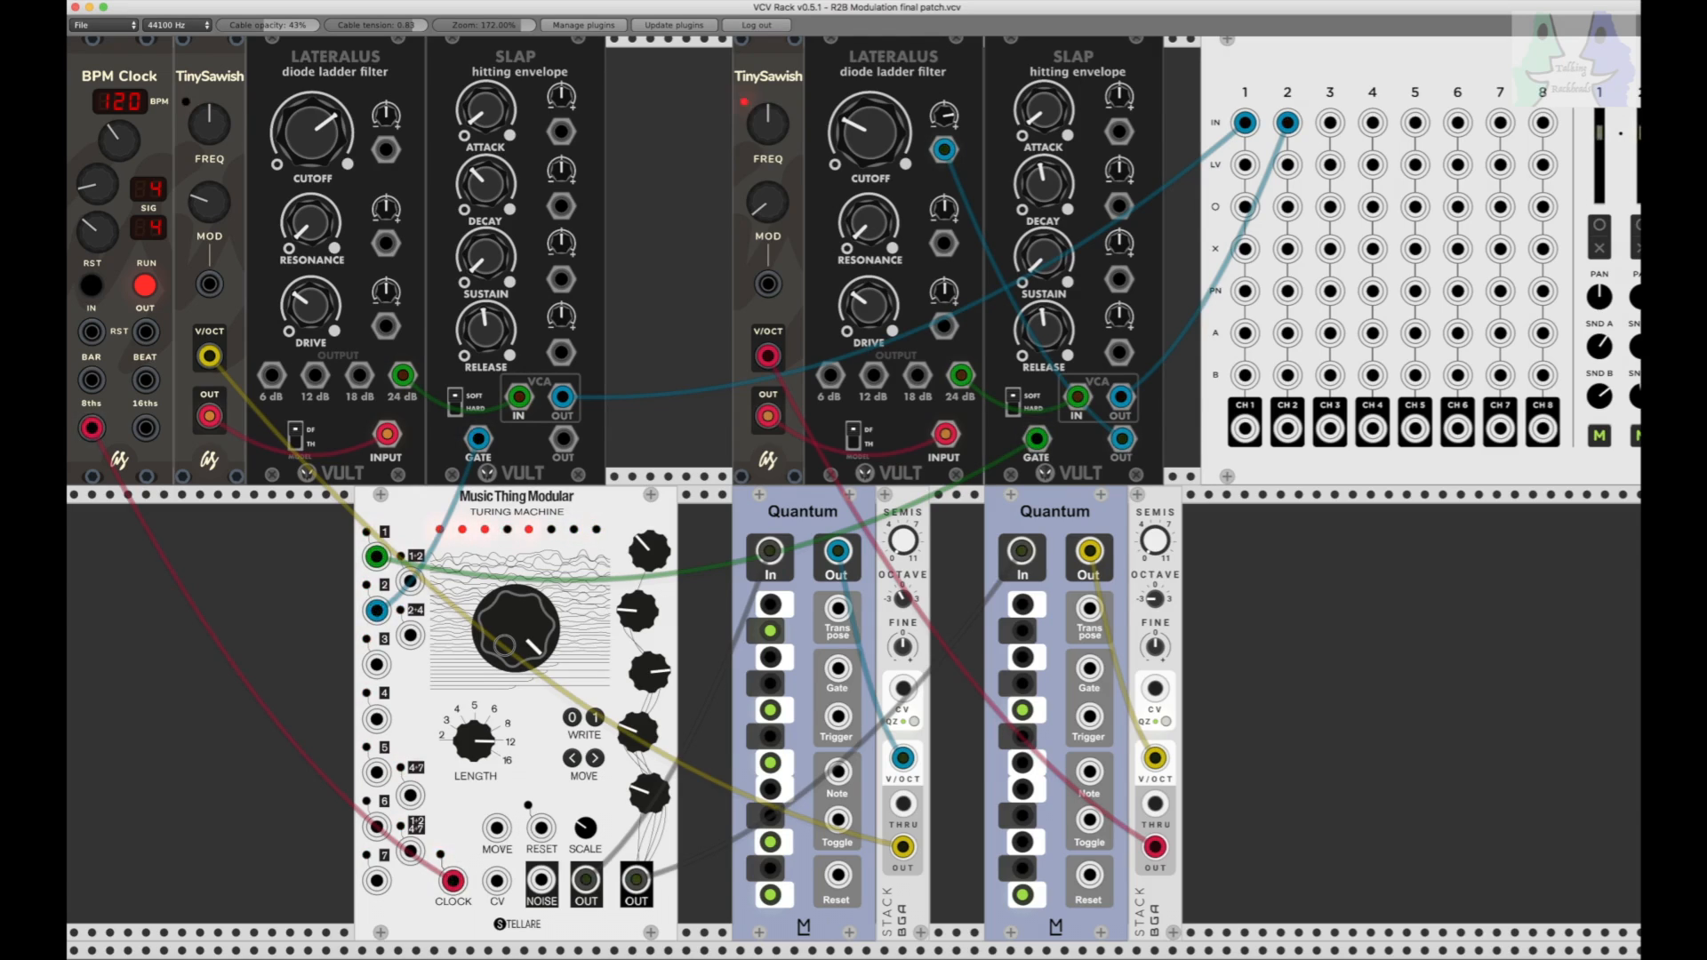
{"action": "left_click_drag", "start_coordinate": [504, 646], "coordinate": [504, 645]}
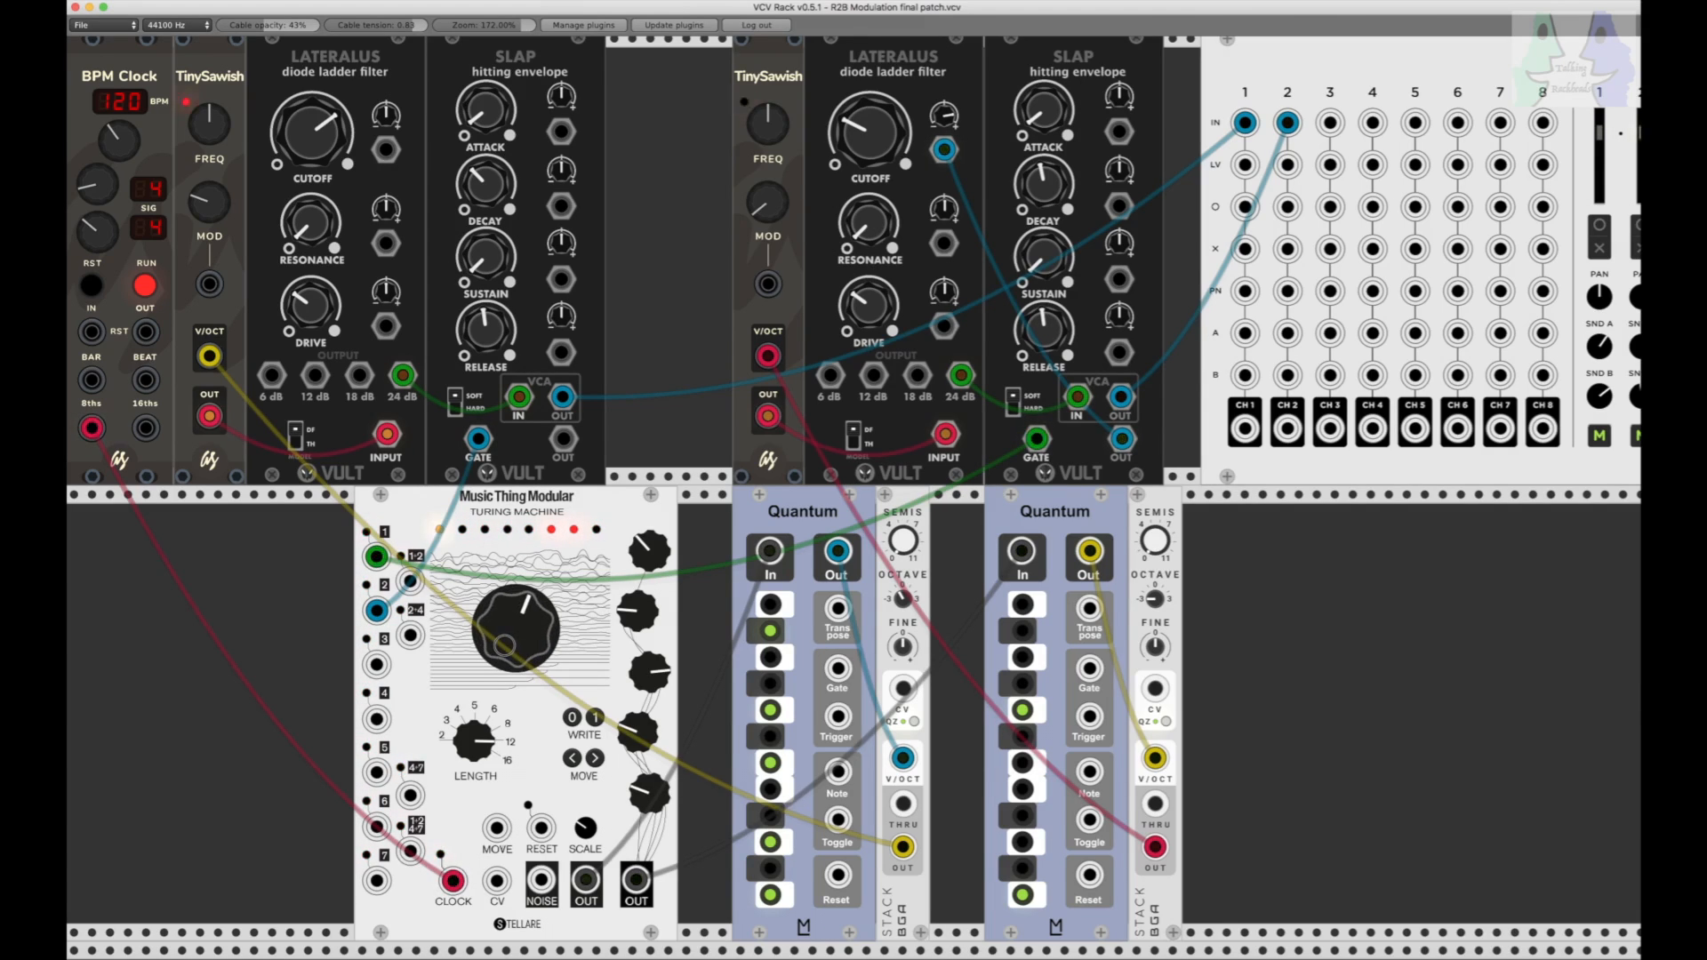
{"action": "left_click_drag", "start_coordinate": [645, 553], "coordinate": [639, 655]}
{"action": "left_click_drag", "start_coordinate": [625, 731], "coordinate": [625, 712]}
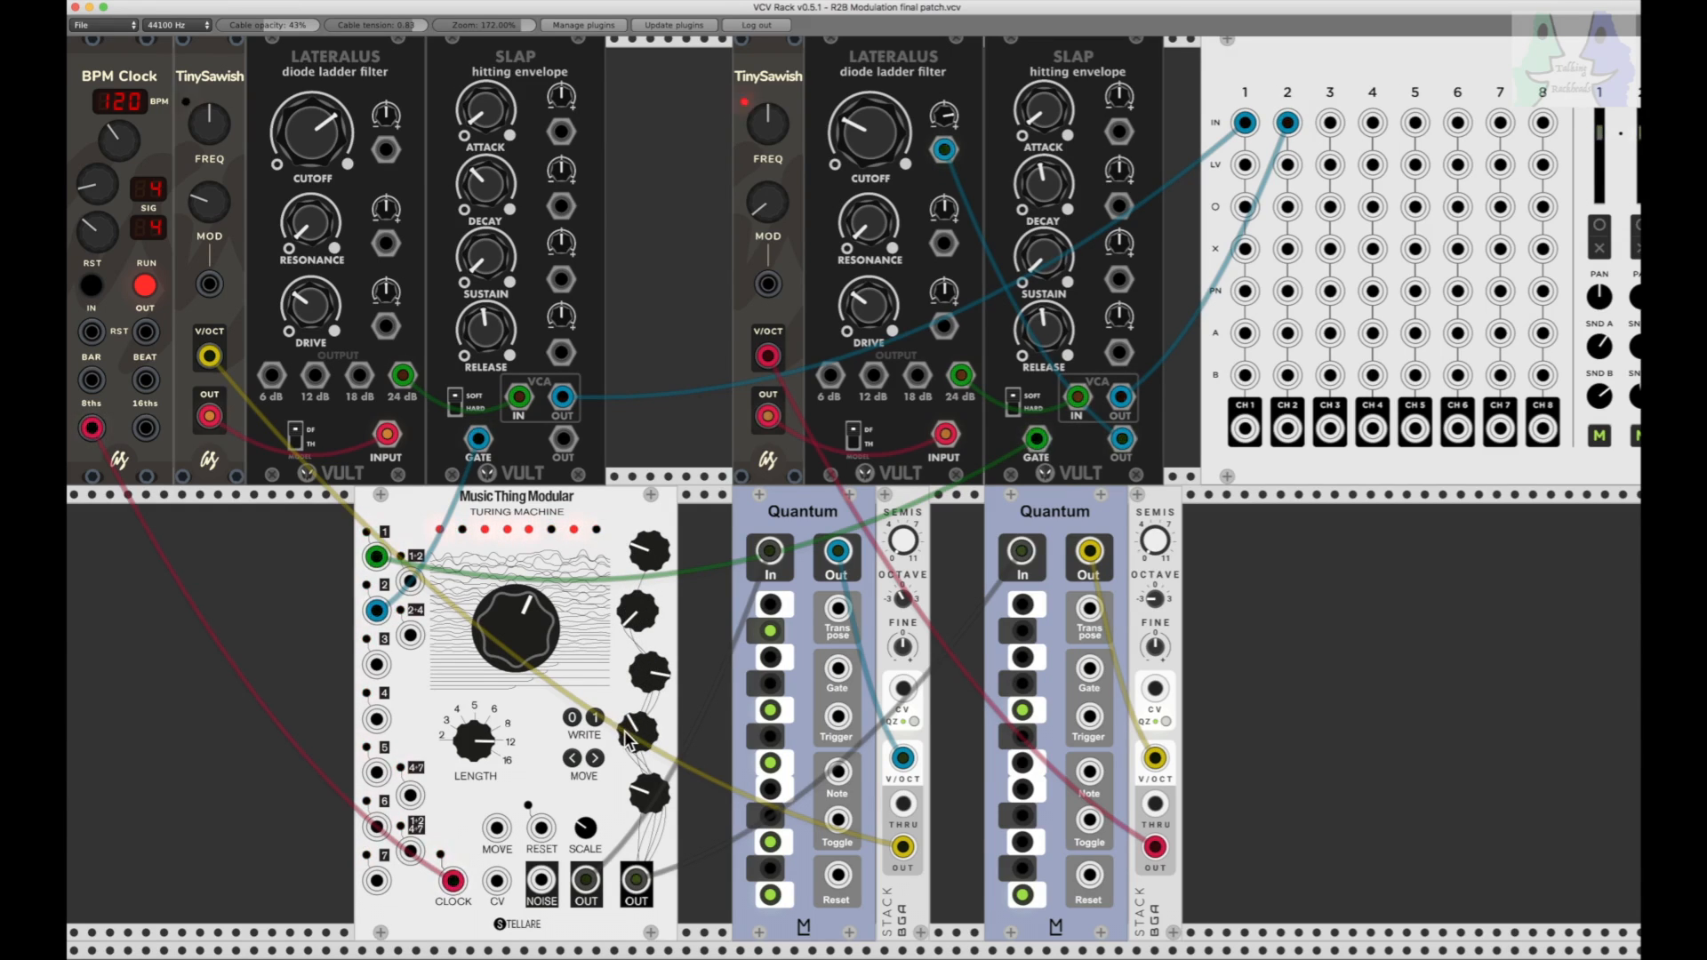
{"action": "left_click_drag", "start_coordinate": [645, 782], "coordinate": [645, 798]}
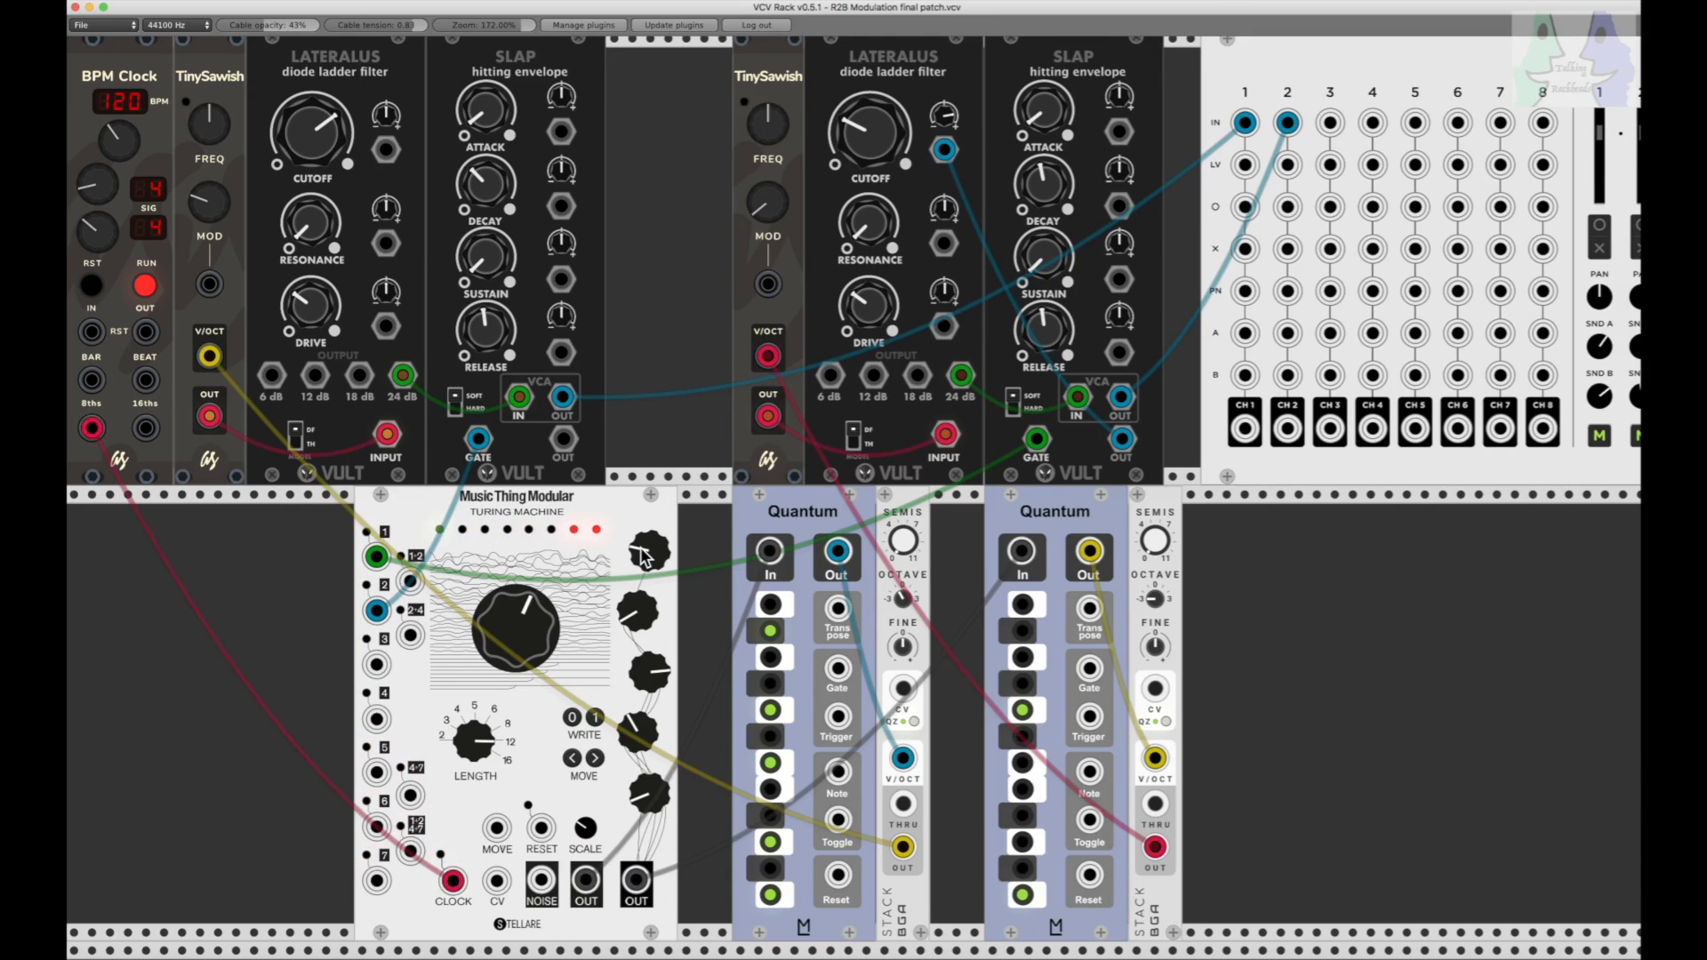
Step: Adjust the Turing Machine's Scale knob and stop the BPM Clock
{"action": "left_click_drag", "start_coordinate": [583, 827], "coordinate": [583, 867]}
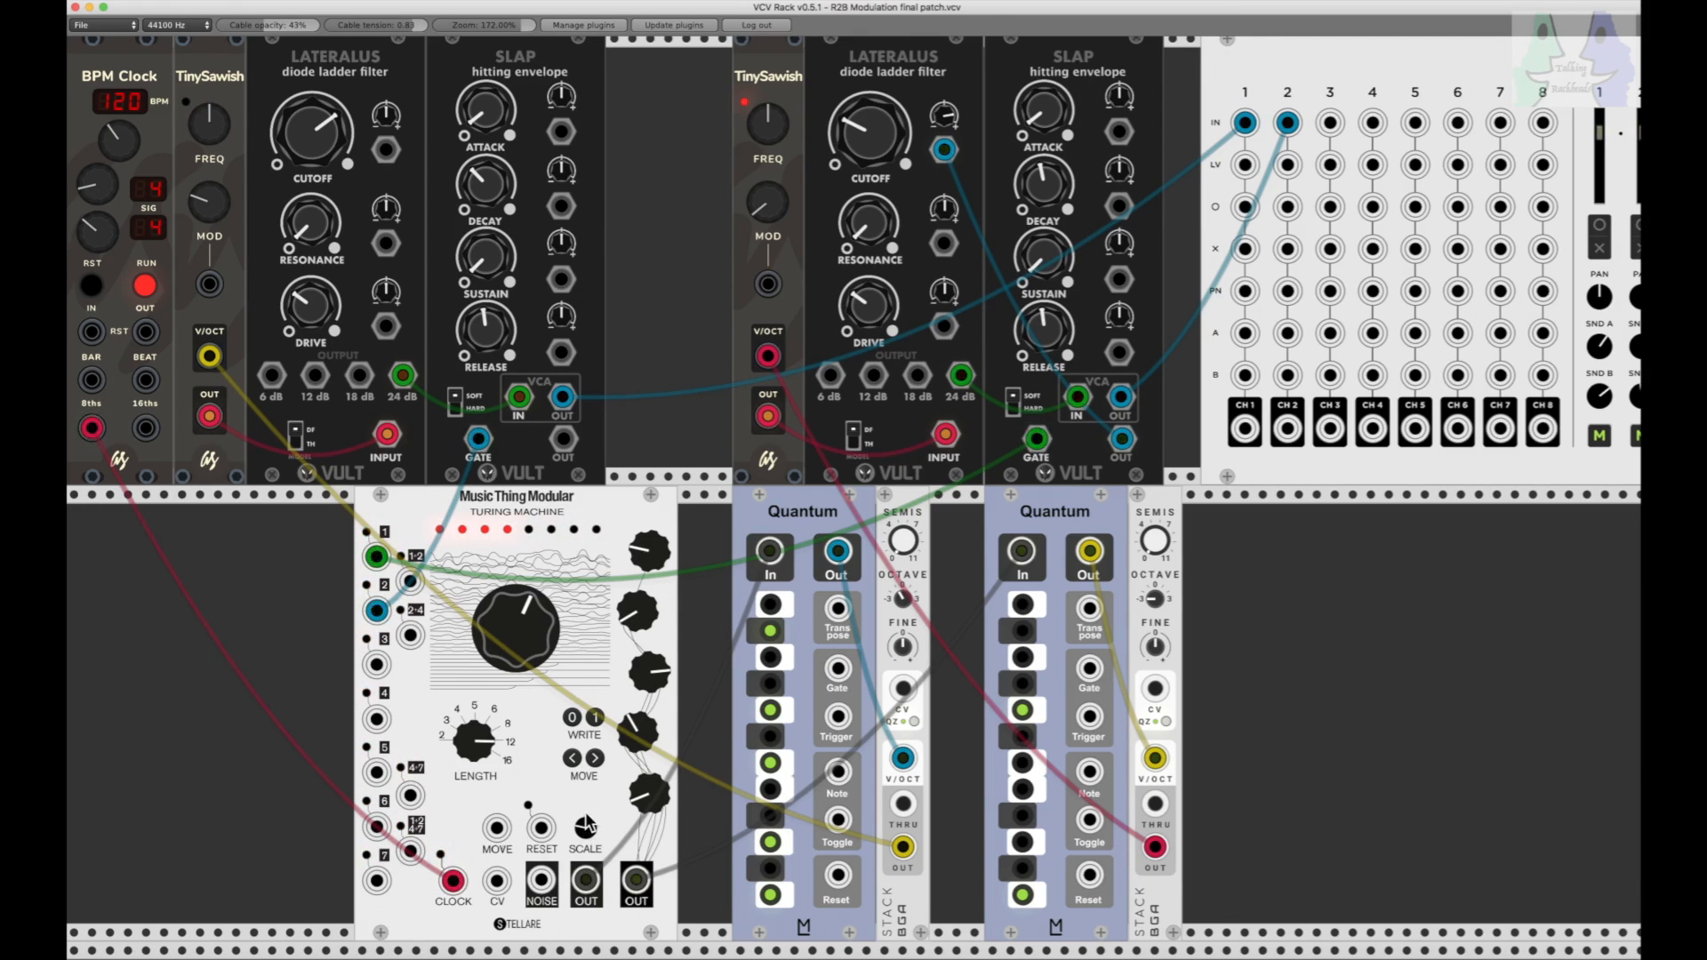
{"action": "left_click_drag", "start_coordinate": [586, 823], "coordinate": [587, 850]}
{"action": "left_click", "coordinate": [145, 286]}
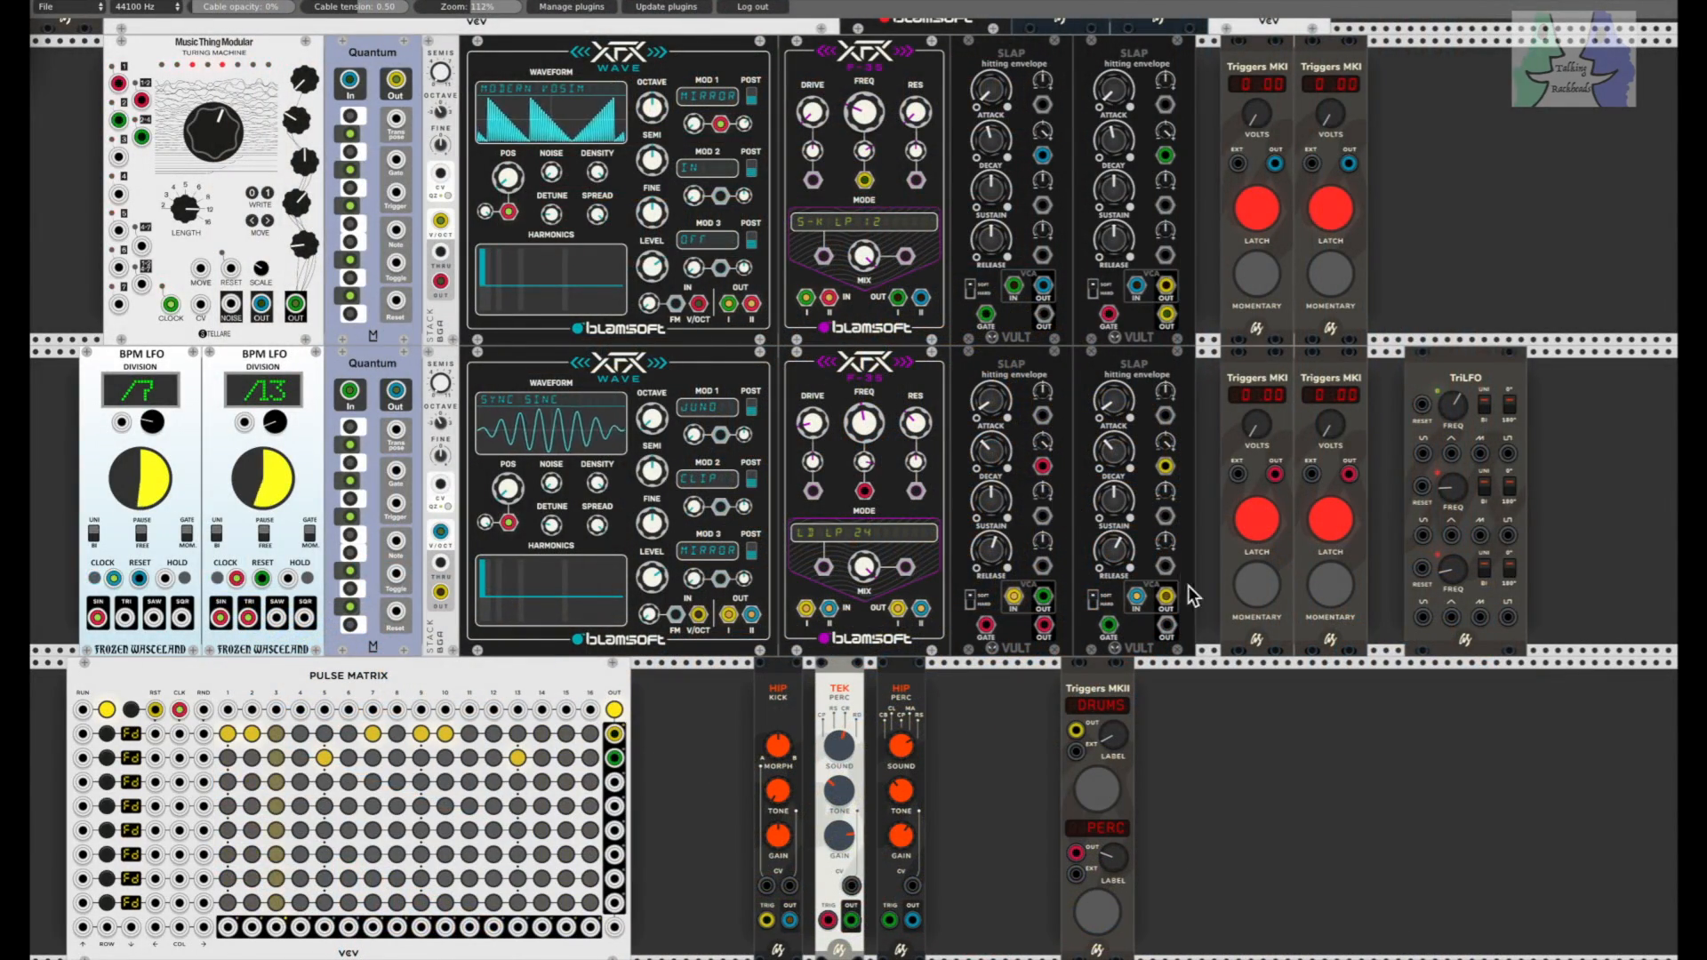
Step: Set the lower row's Triggers MKI voltages to 4.95 and 7.71, and raise the upper row's second one to 6.91
{"action": "mouse_move", "coordinate": [1316, 413]}
{"action": "left_mouse_down"}
{"action": "mouse_move", "coordinate": [1331, 260]}
{"action": "mouse_move", "coordinate": [1331, 410]}
{"action": "left_mouse_up"}
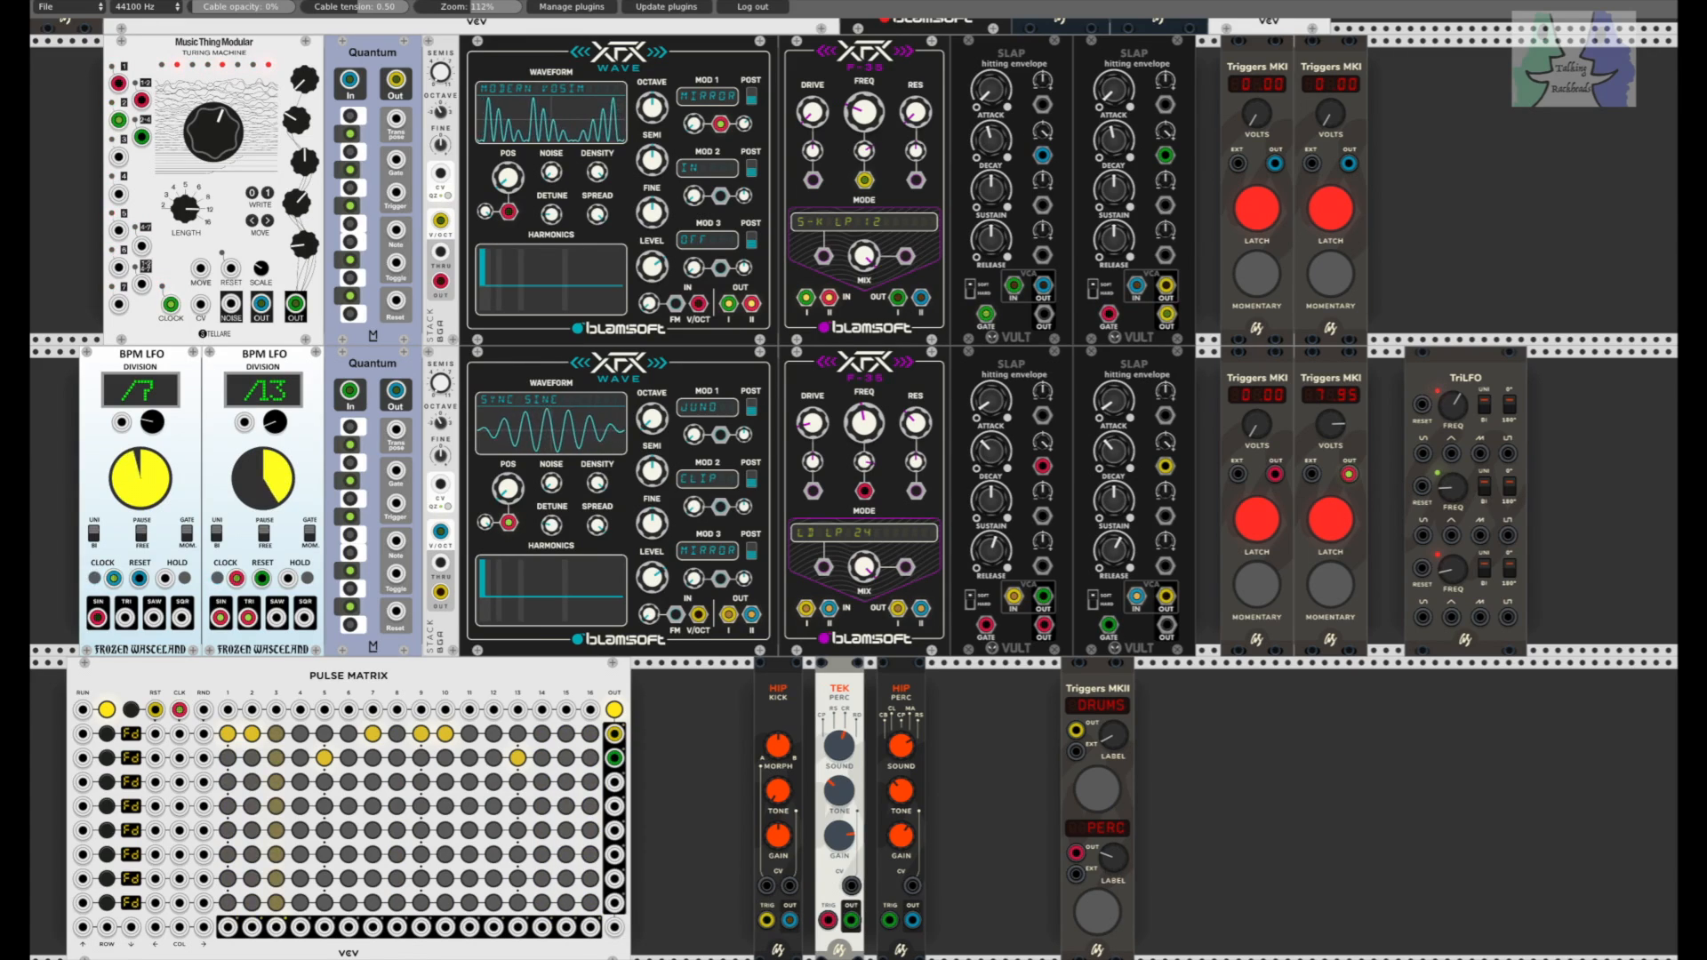
{"action": "left_click_drag", "start_coordinate": [1331, 424], "coordinate": [1331, 439]}
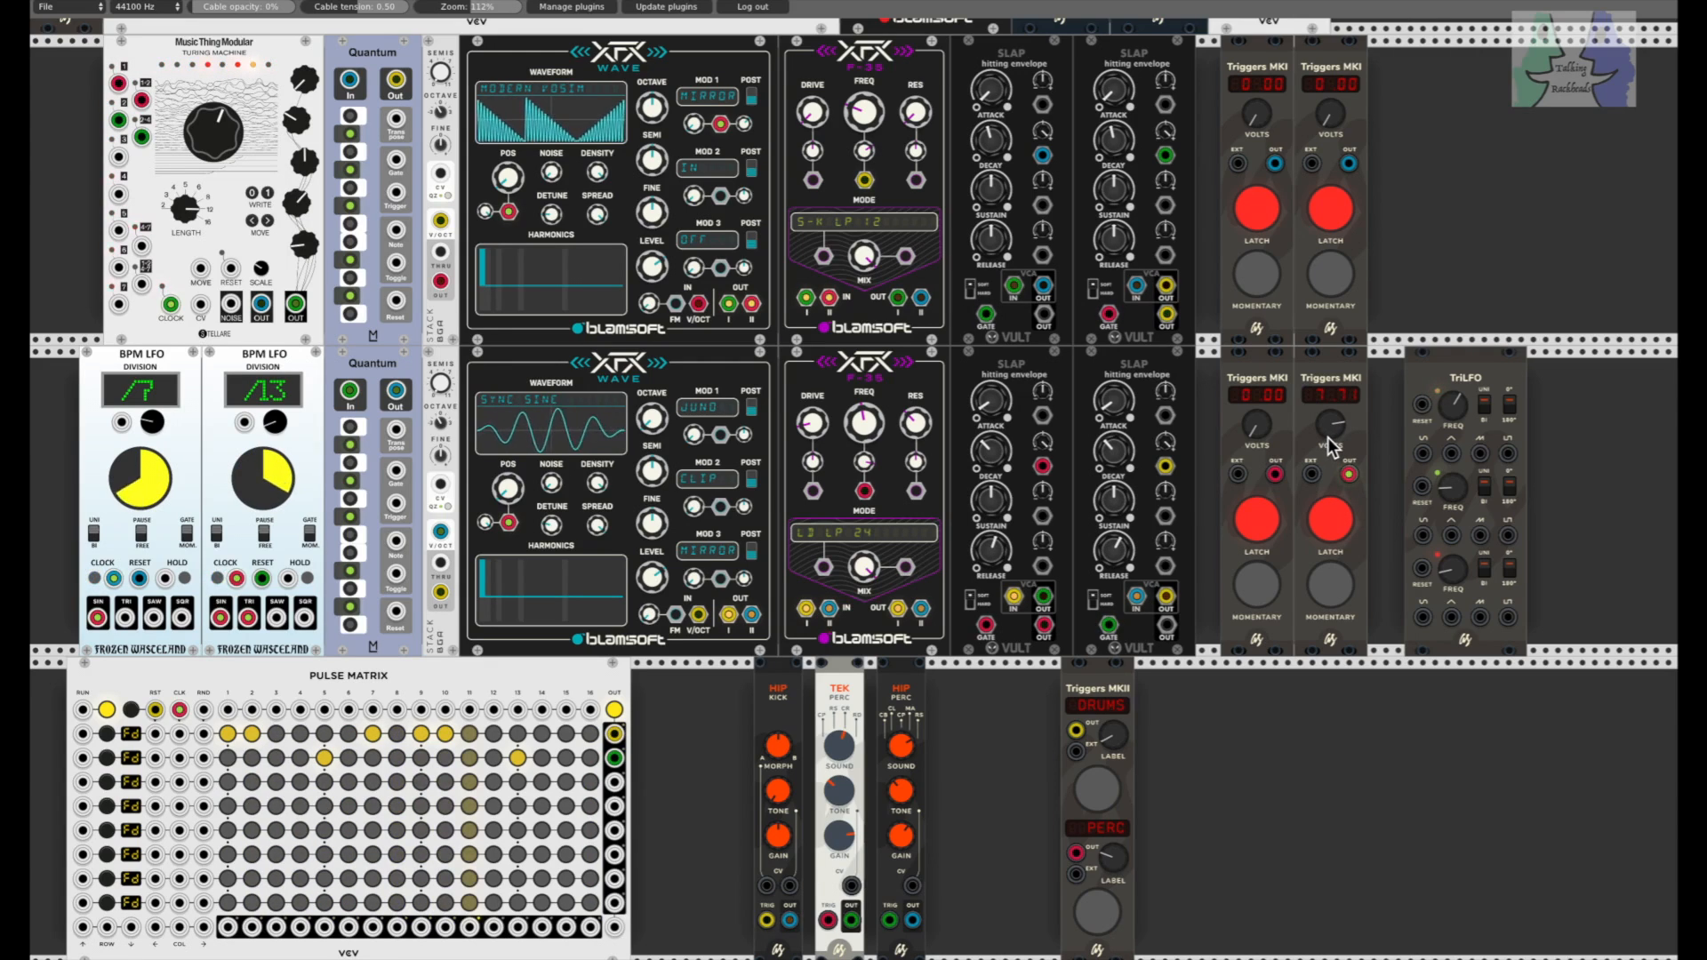
{"action": "mouse_move", "coordinate": [1331, 113]}
{"action": "left_mouse_down"}
{"action": "mouse_move", "coordinate": [1331, 0]}
{"action": "mouse_move", "coordinate": [1332, 400]}
{"action": "mouse_move", "coordinate": [1331, 107]}
{"action": "mouse_move", "coordinate": [1334, 129]}
{"action": "left_mouse_up"}
{"action": "left_click_drag", "start_coordinate": [1257, 424], "coordinate": [1256, 131]}
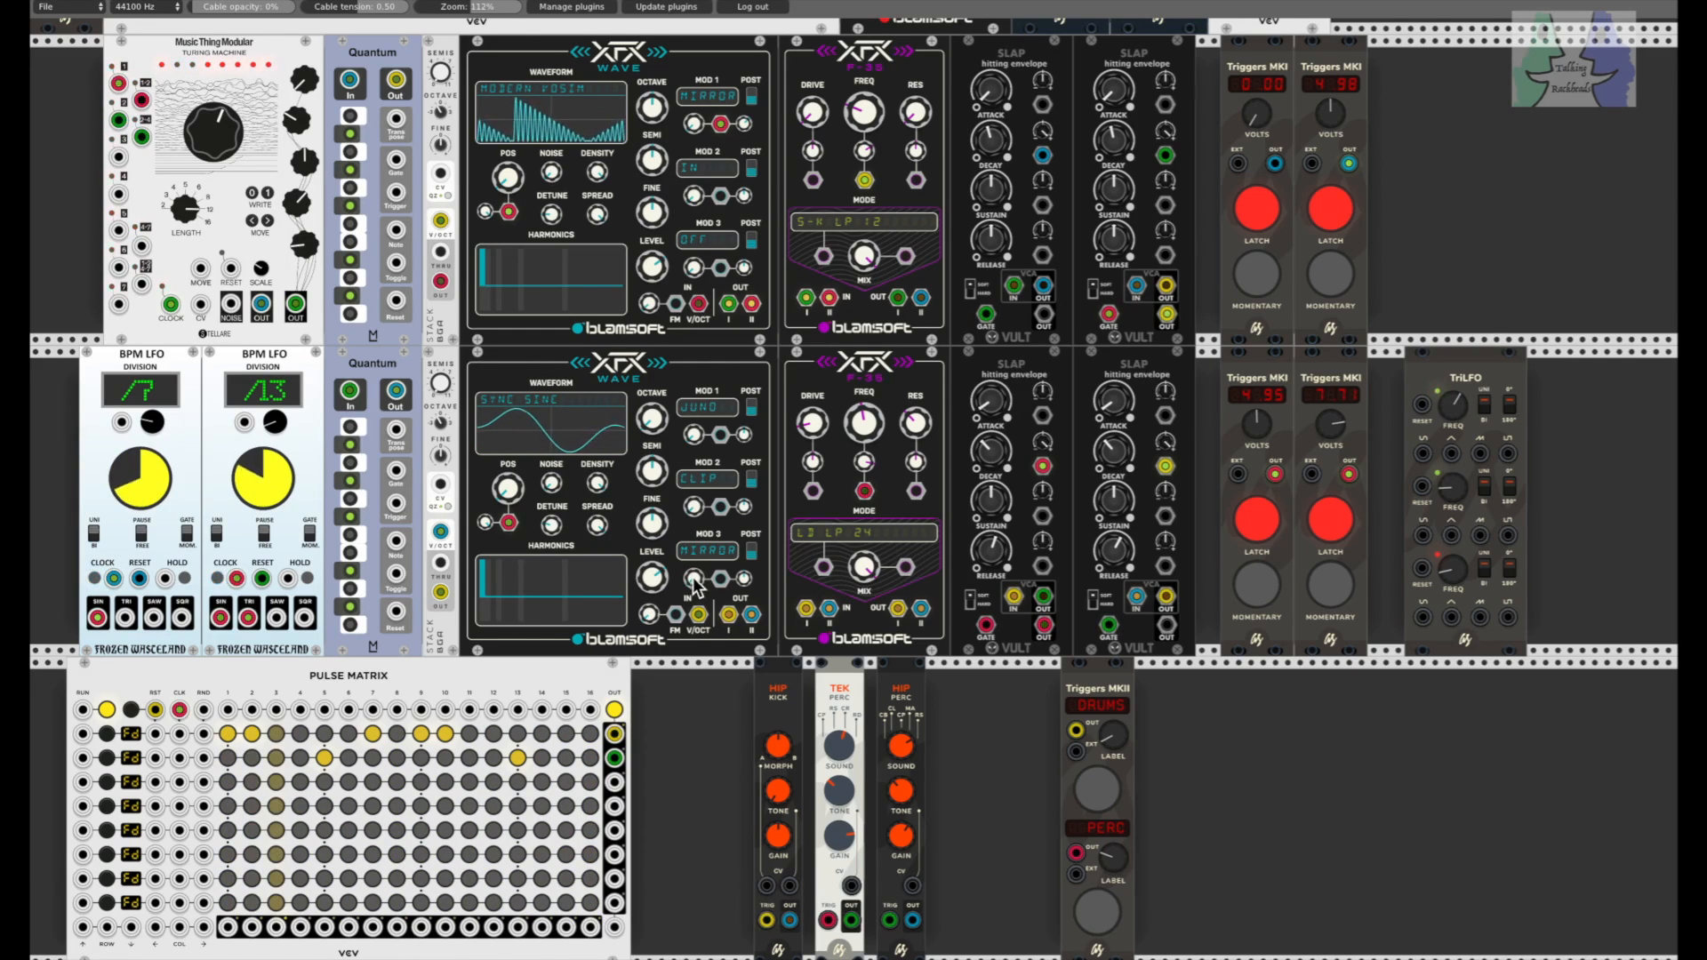
{"action": "left_click_drag", "start_coordinate": [698, 438], "coordinate": [698, 409]}
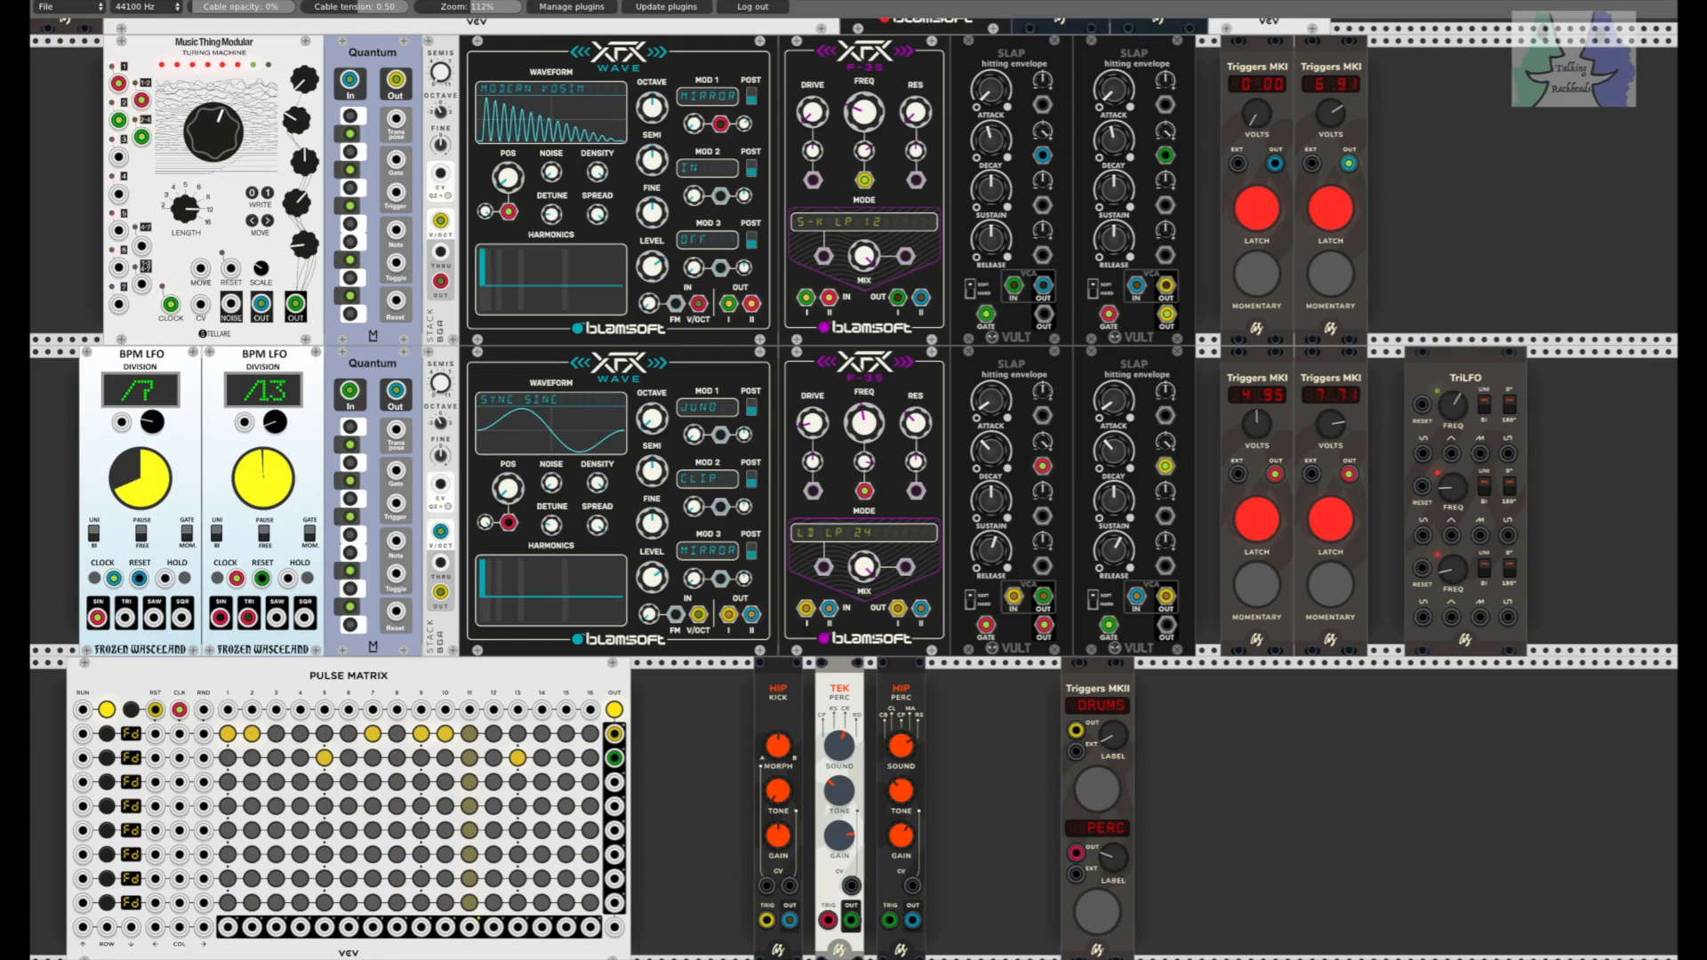
Step: Fire the DRUMS trigger and set the first Triggers MKI voltages to 0.01 on the lower row and 4.76 on the upper row
{"action": "left_click", "coordinate": [1100, 792]}
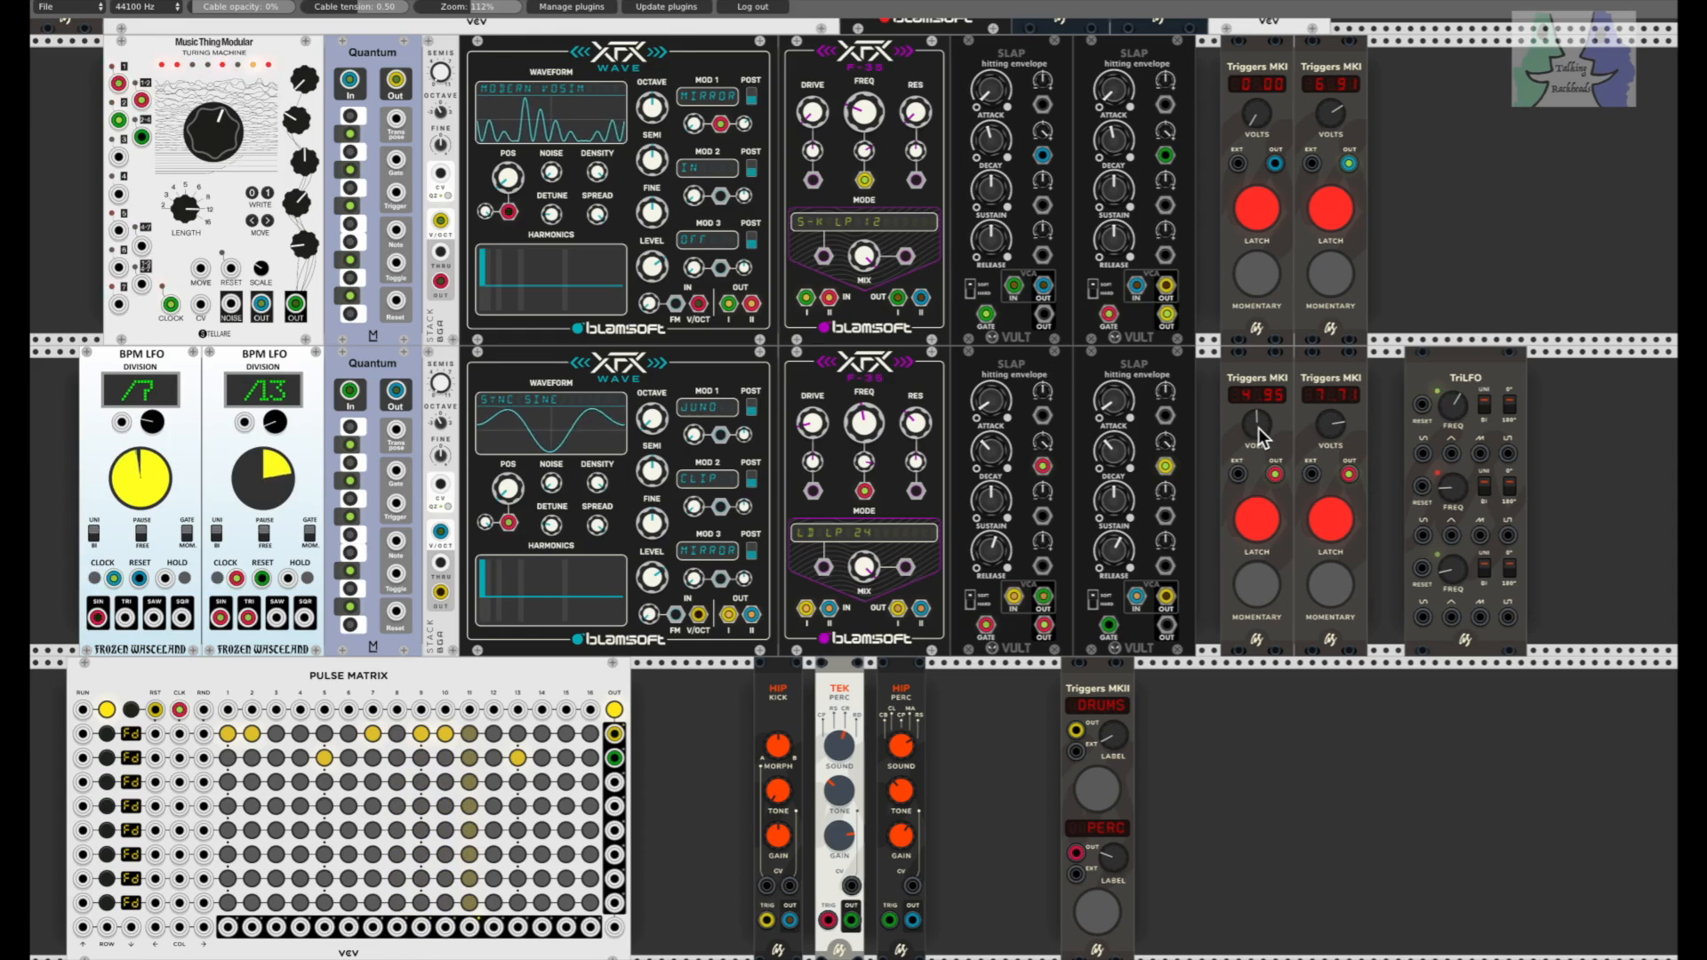
{"action": "left_click_drag", "start_coordinate": [1259, 429], "coordinate": [1259, 503]}
{"action": "left_click_drag", "start_coordinate": [1261, 117], "coordinate": [1261, 5]}
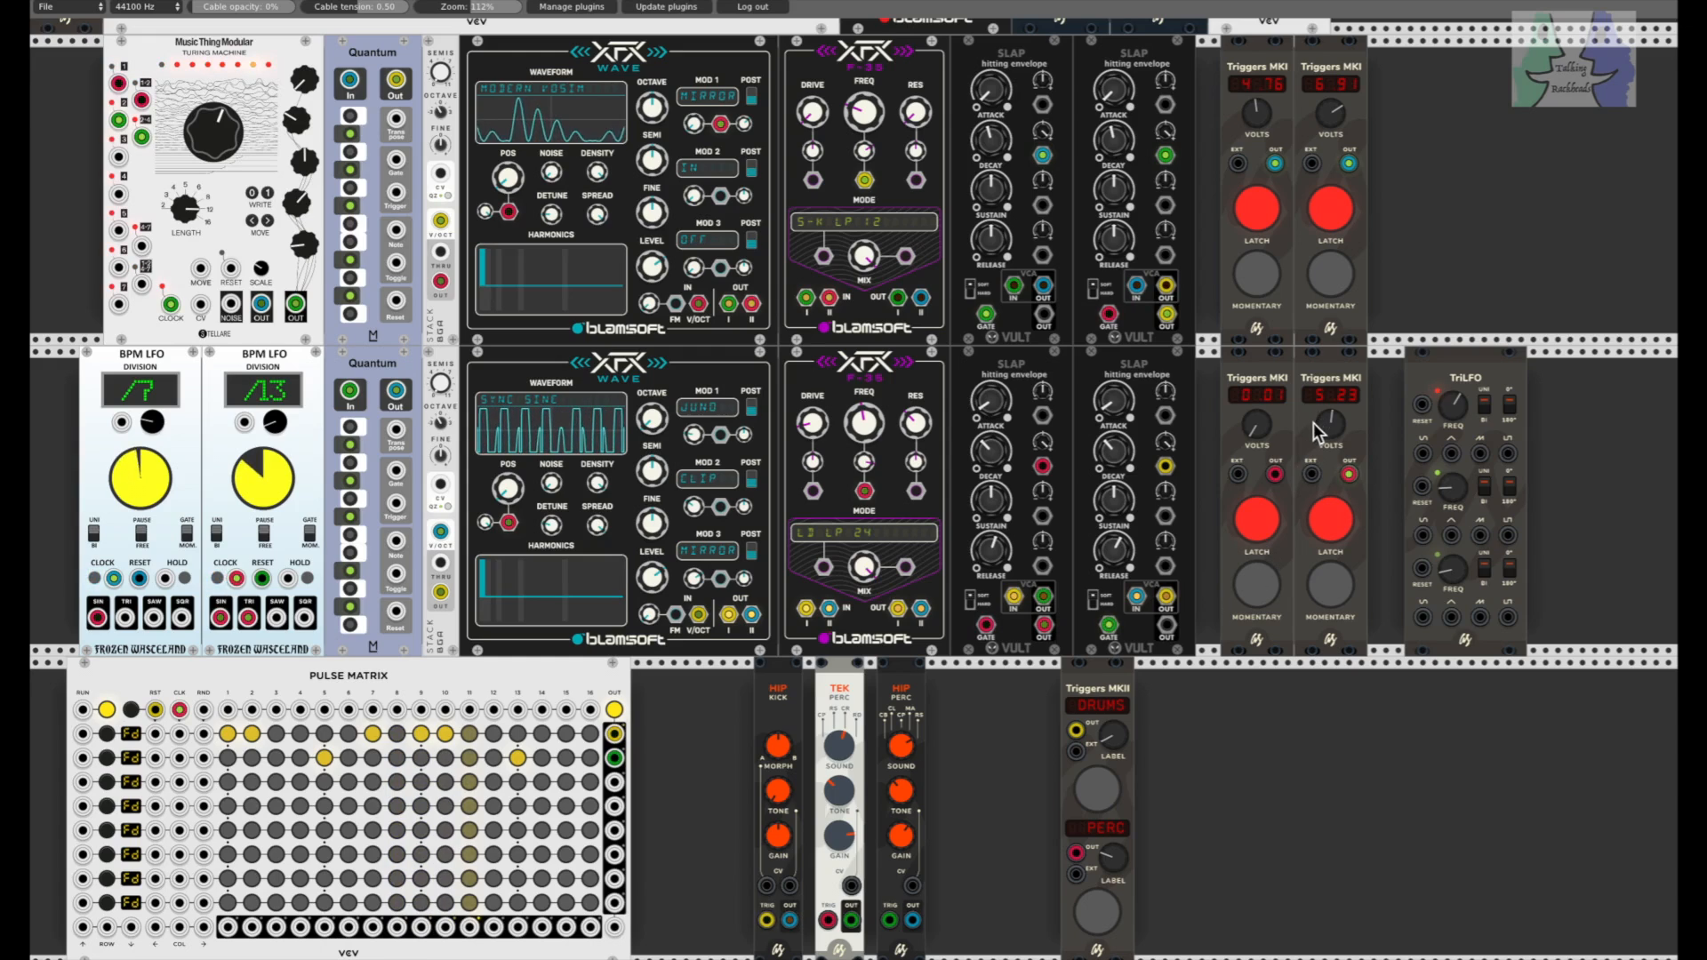
{"action": "left_click_drag", "start_coordinate": [1261, 425], "coordinate": [1278, 391]}
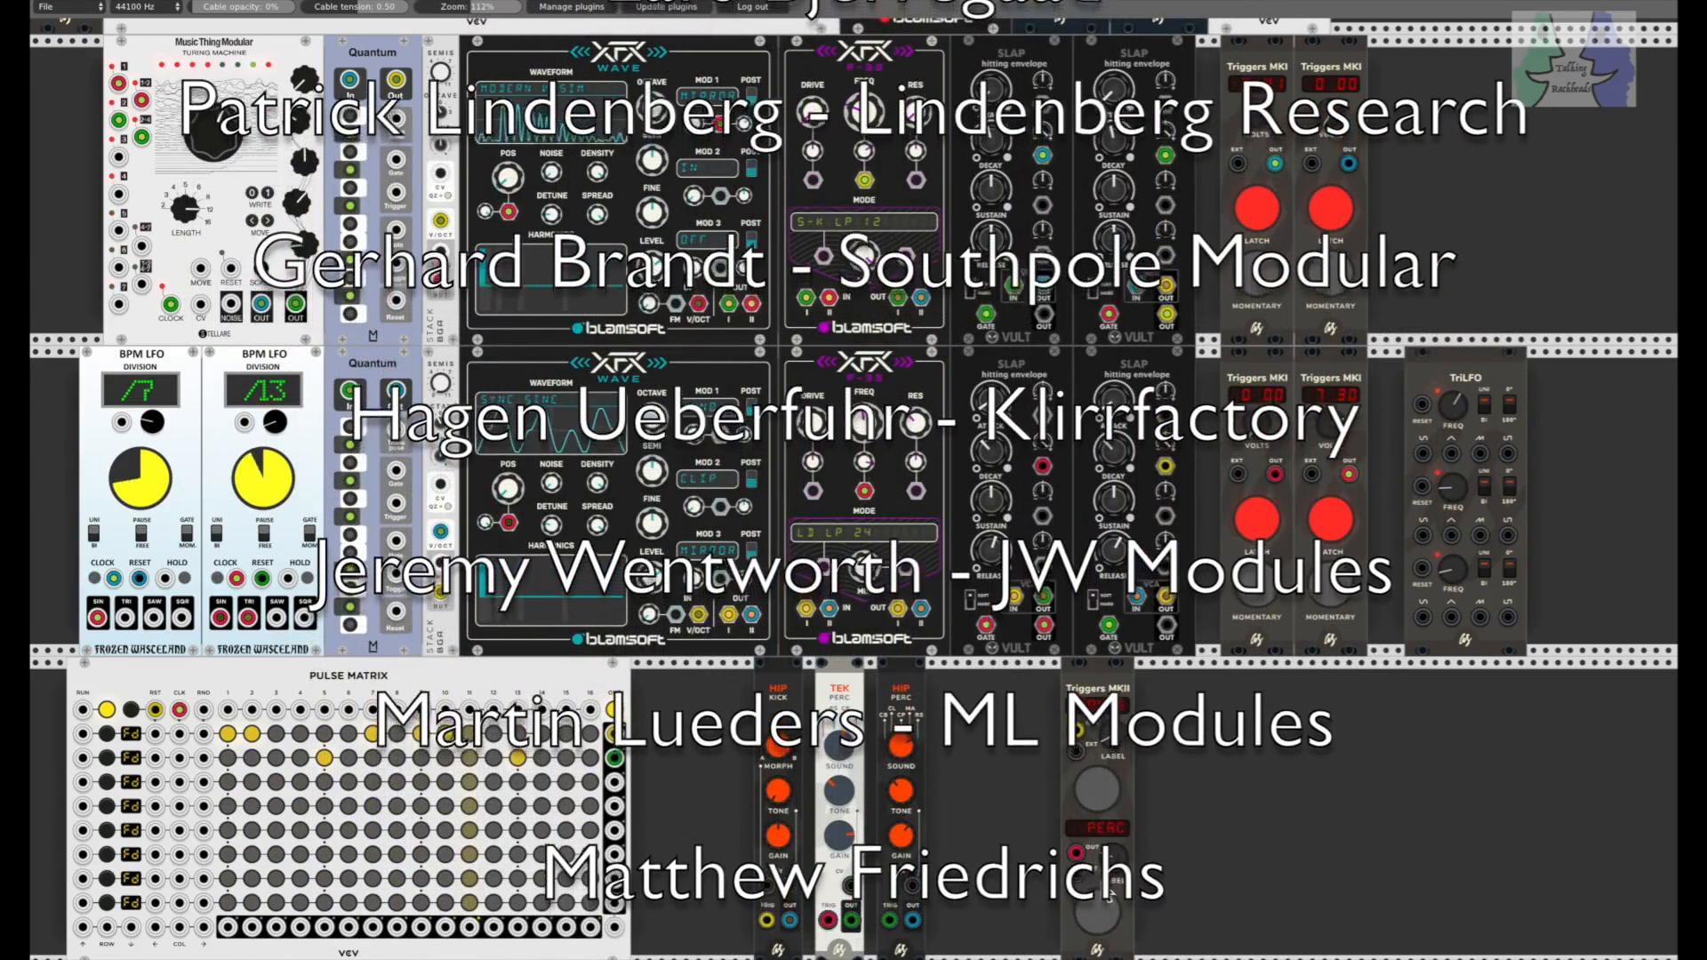
Step: Fire the Triggers MKII's PERC trigger repeatedly, with one DRUMS trigger among them, to restart the percussion patterns while the patch plays
{"action": "left_click", "coordinate": [1099, 915]}
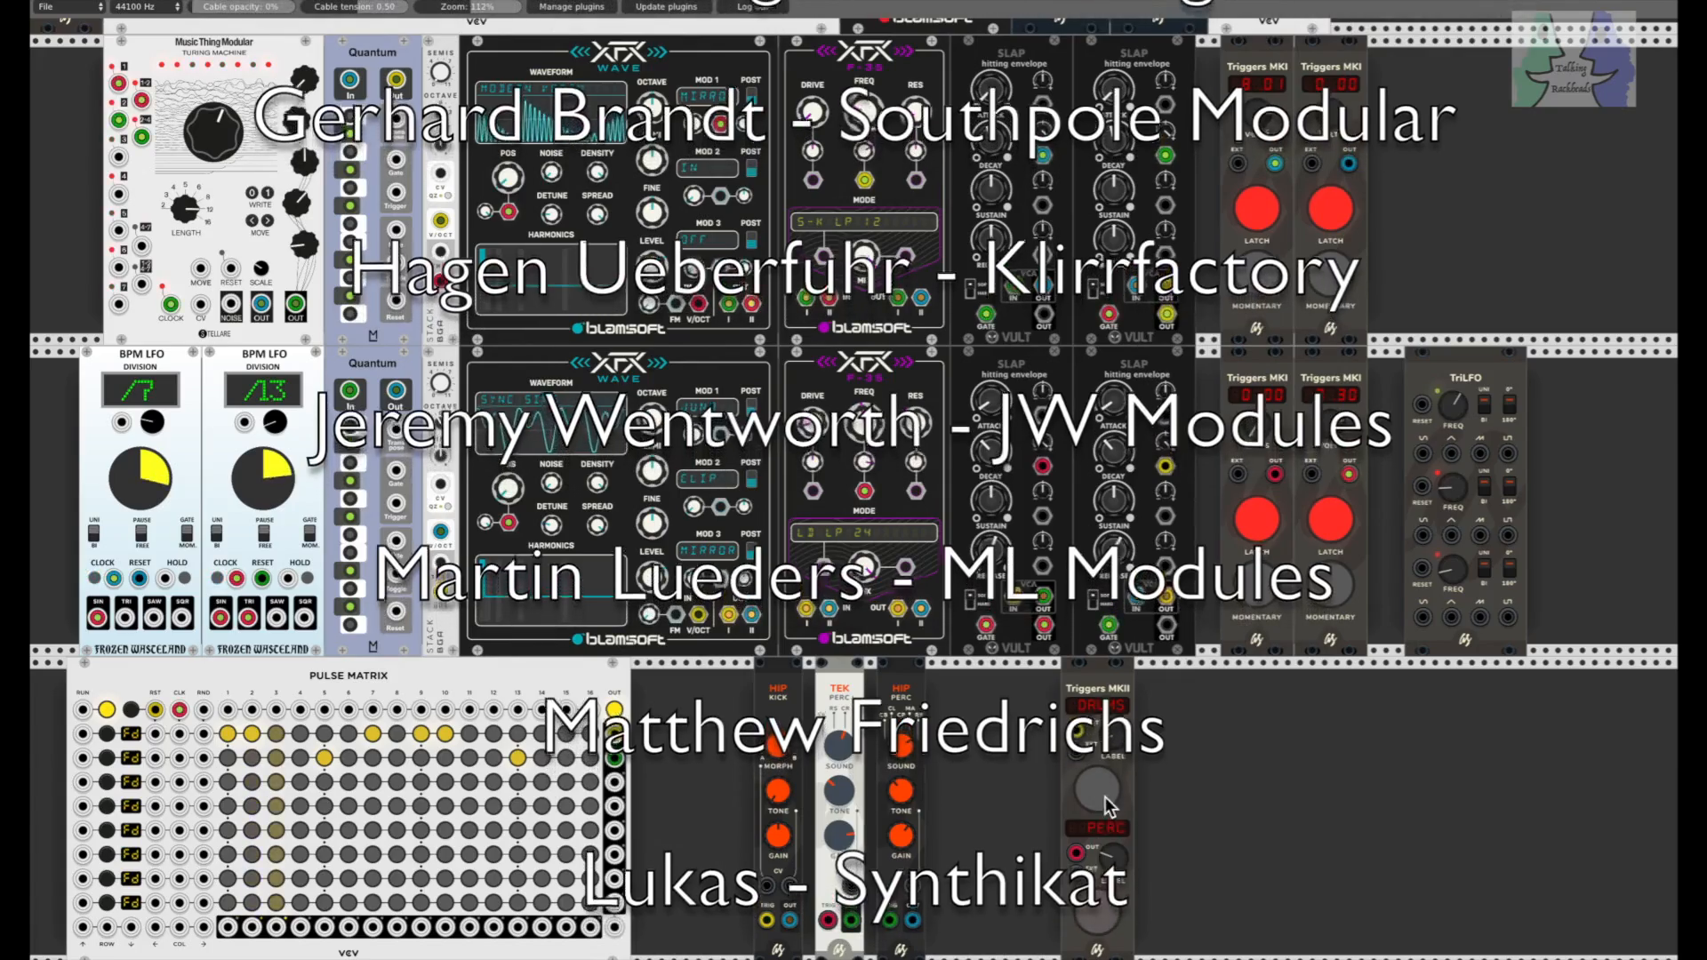
{"action": "left_click", "coordinate": [1099, 788]}
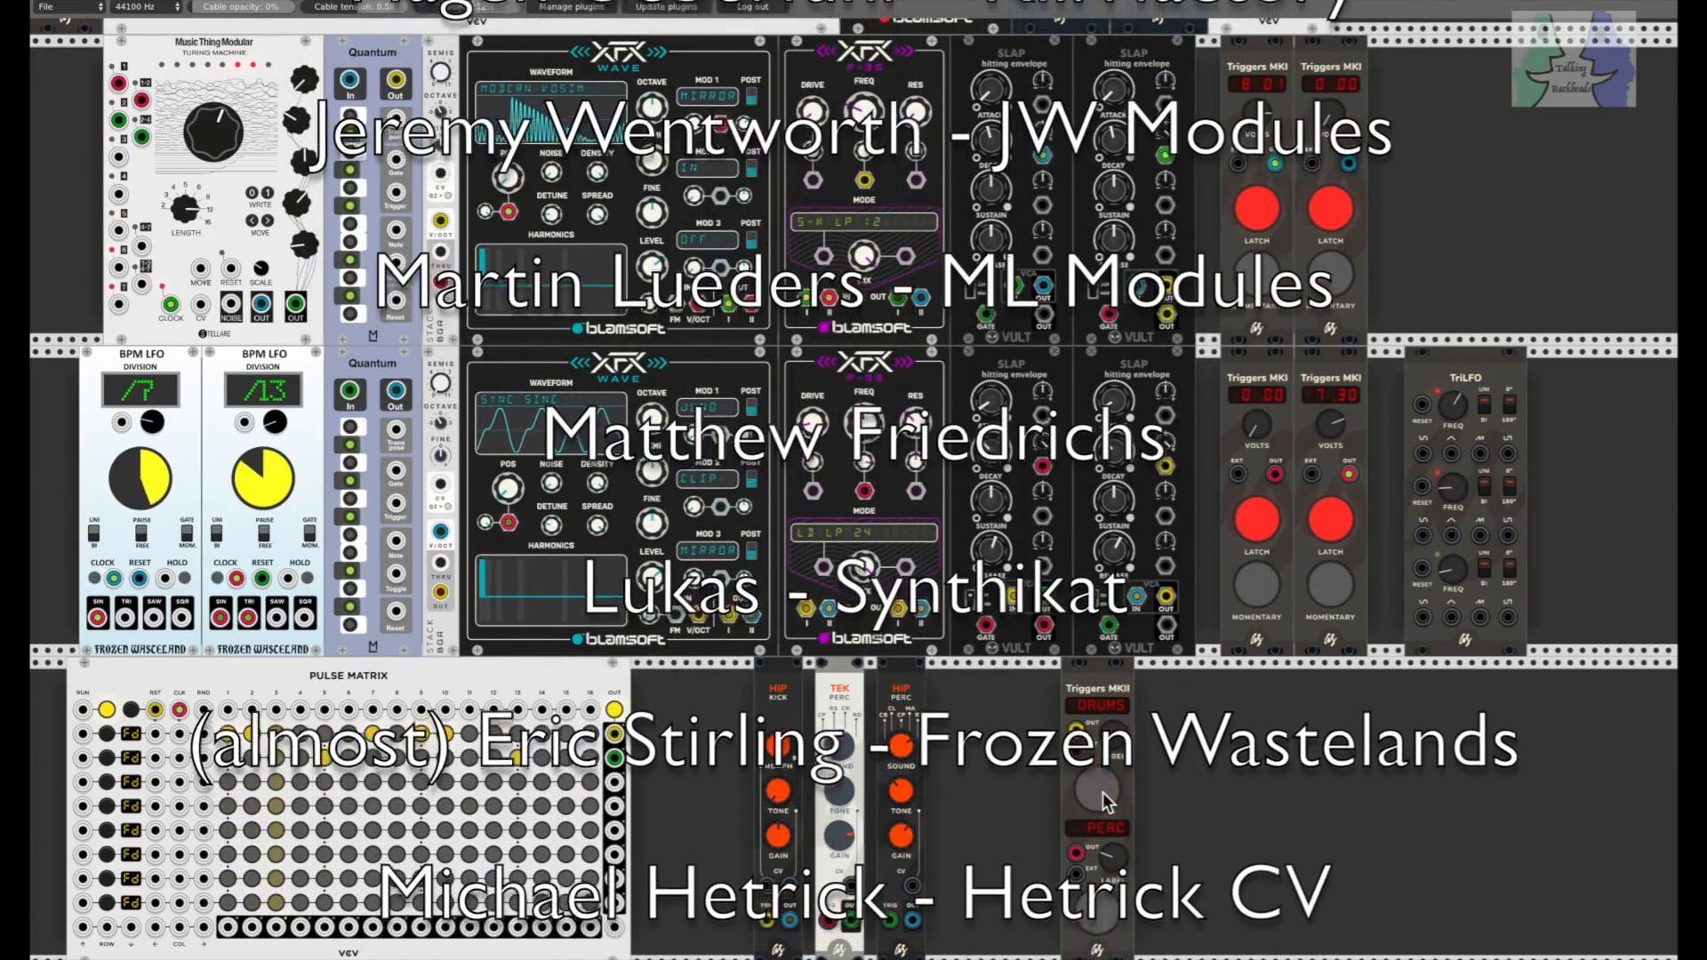
{"action": "left_click", "coordinate": [1103, 911]}
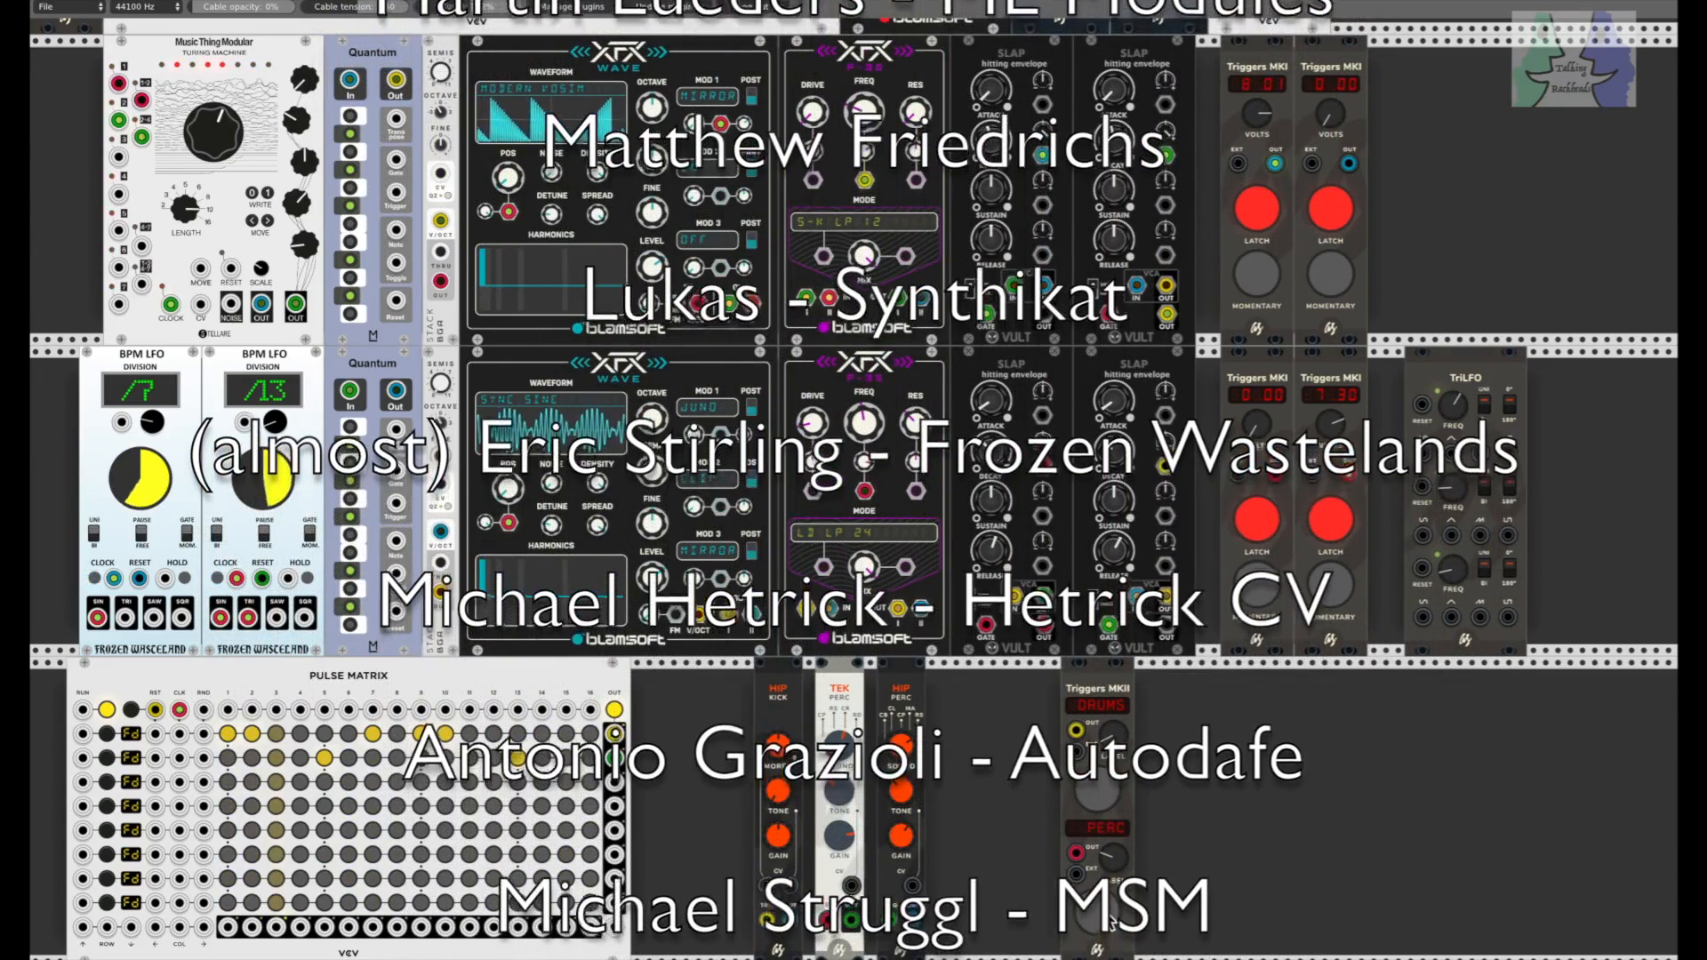
{"action": "left_click", "coordinate": [1103, 910]}
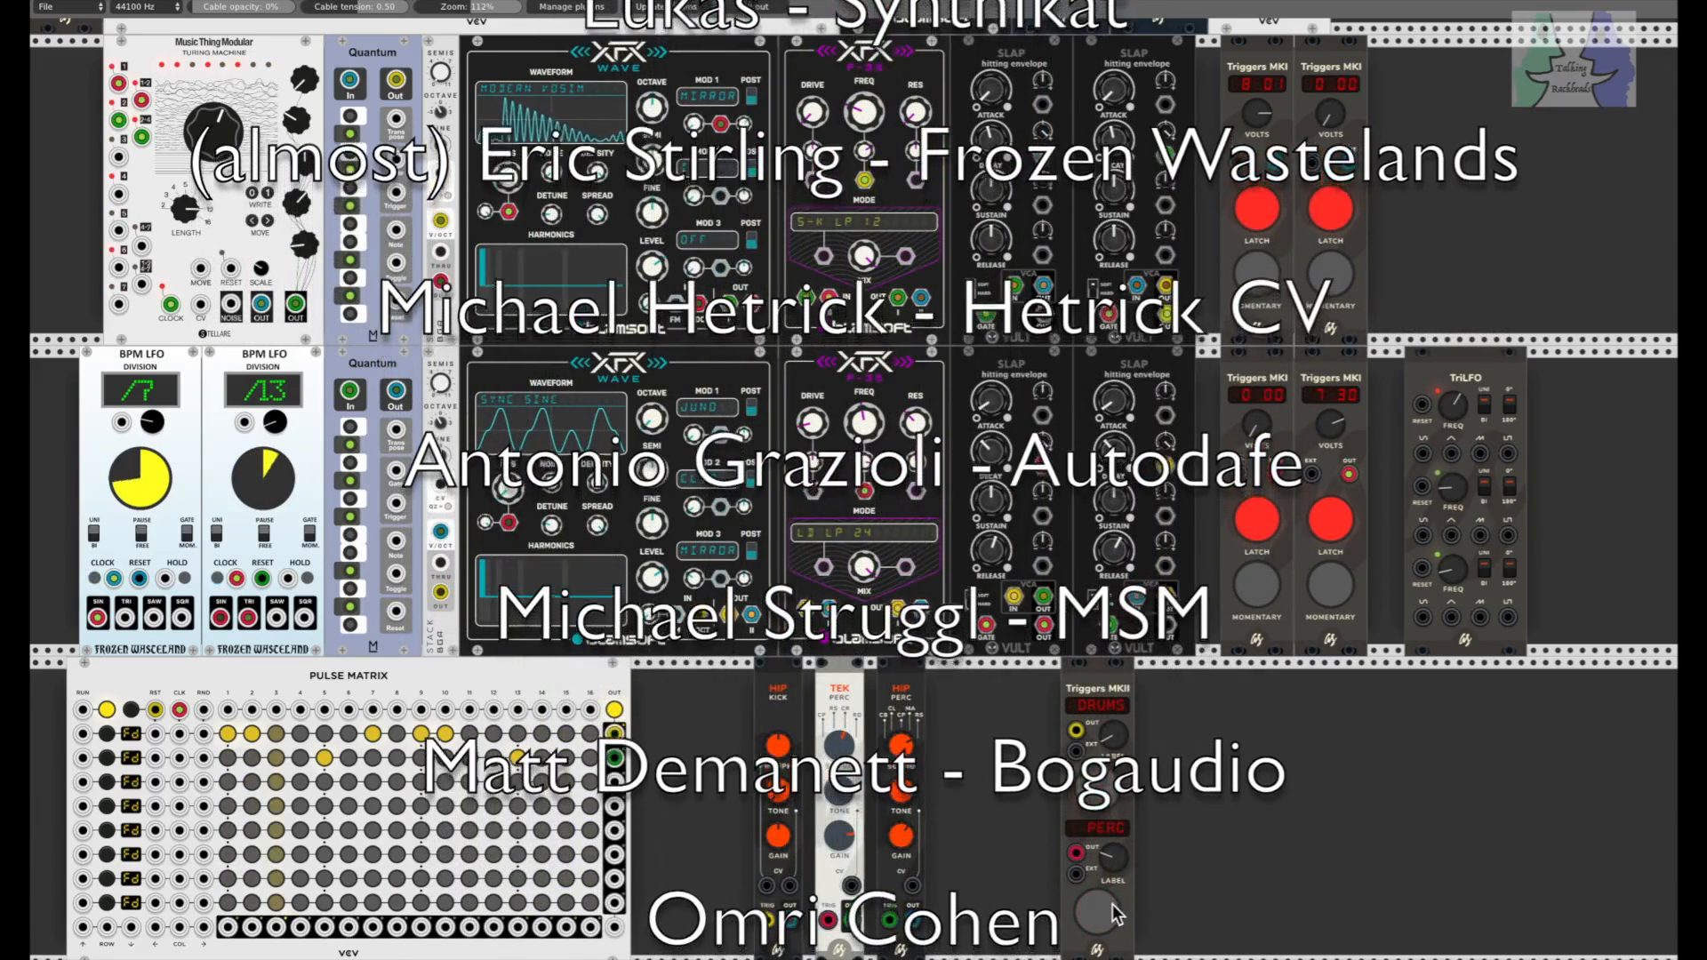
{"action": "left_click", "coordinate": [1099, 906]}
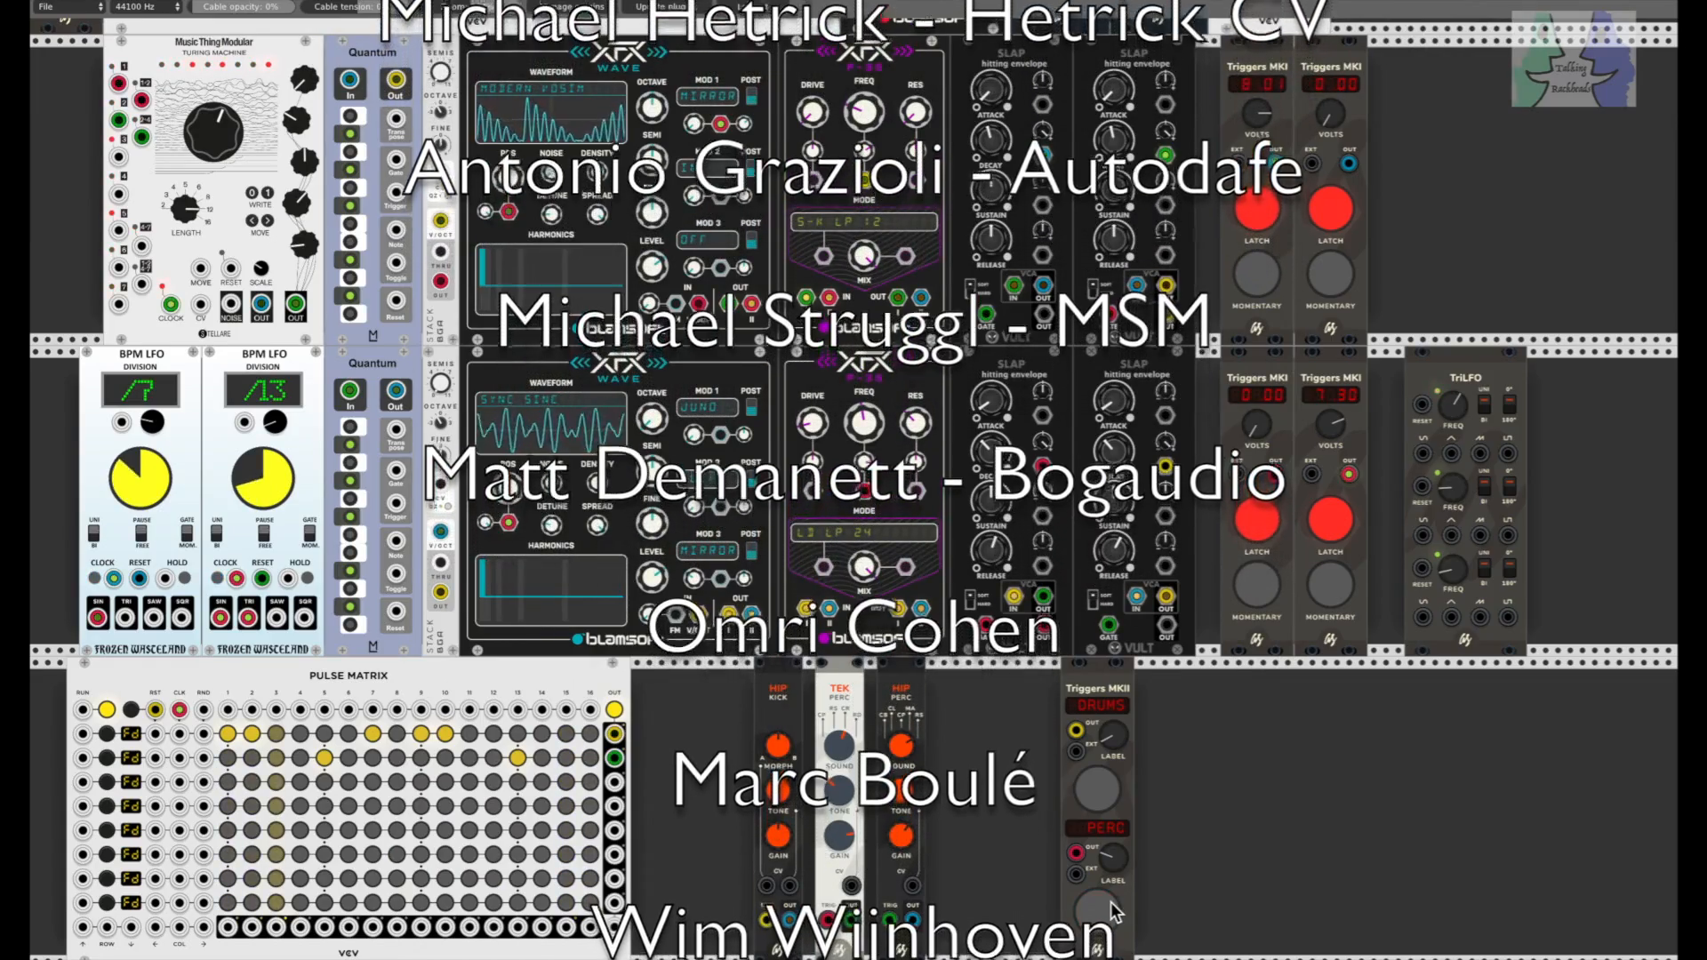
{"action": "left_click", "coordinate": [1111, 905]}
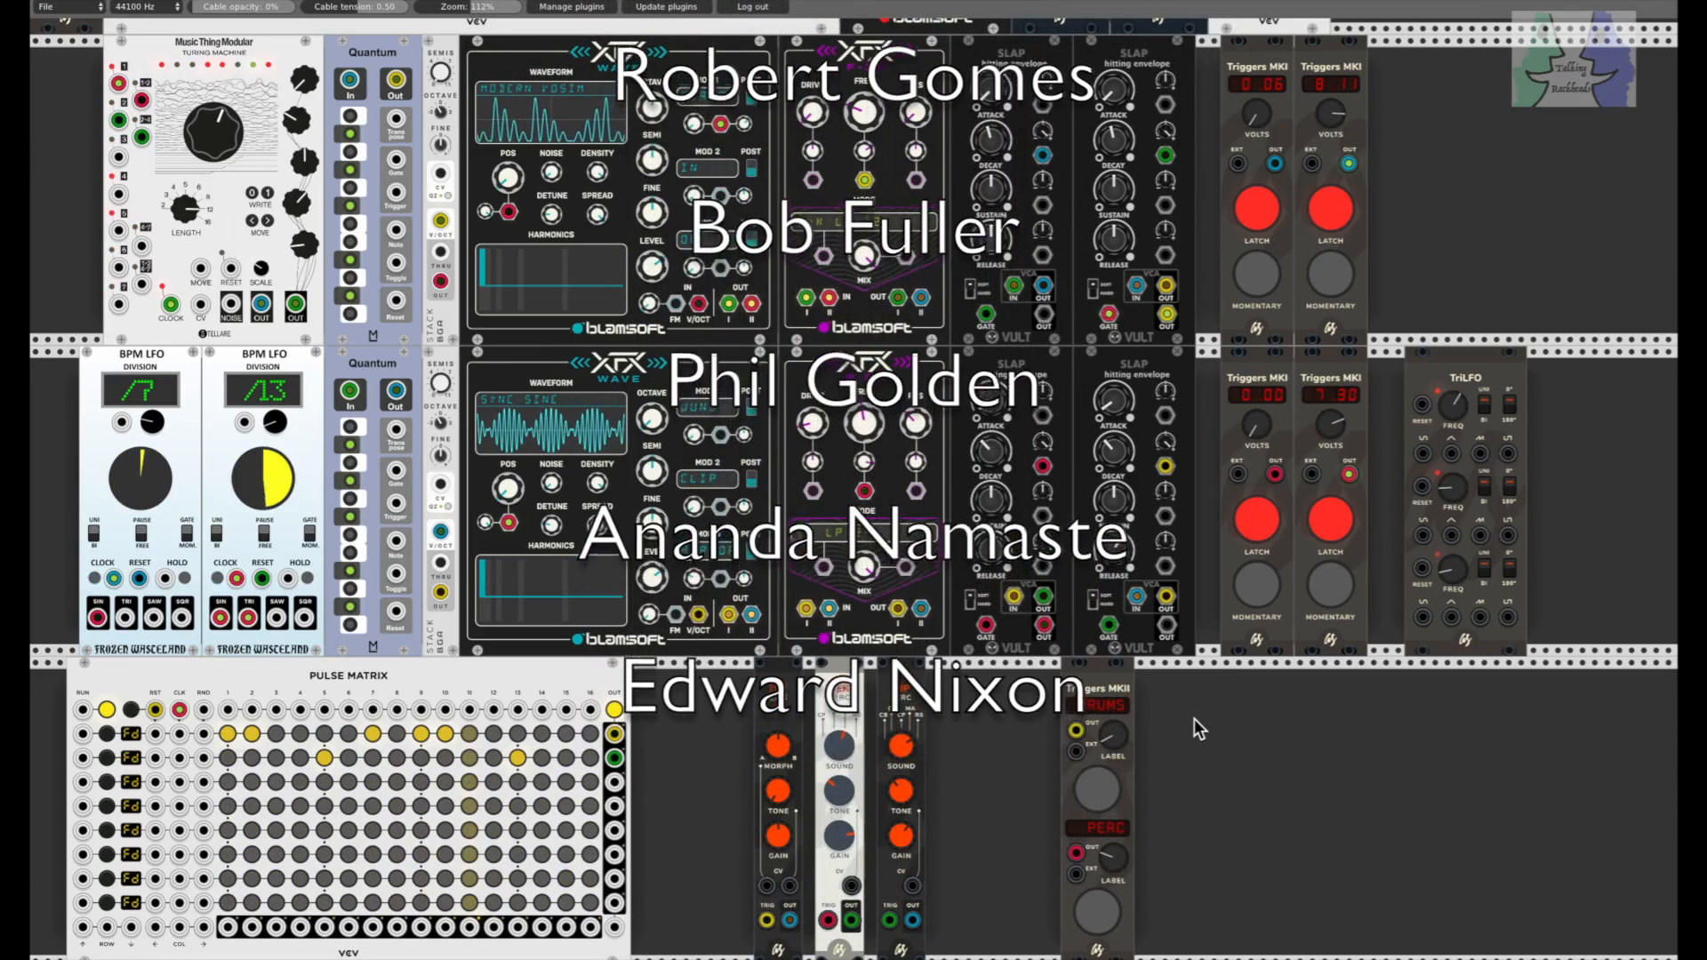
{"action": "left_click", "coordinate": [1099, 914]}
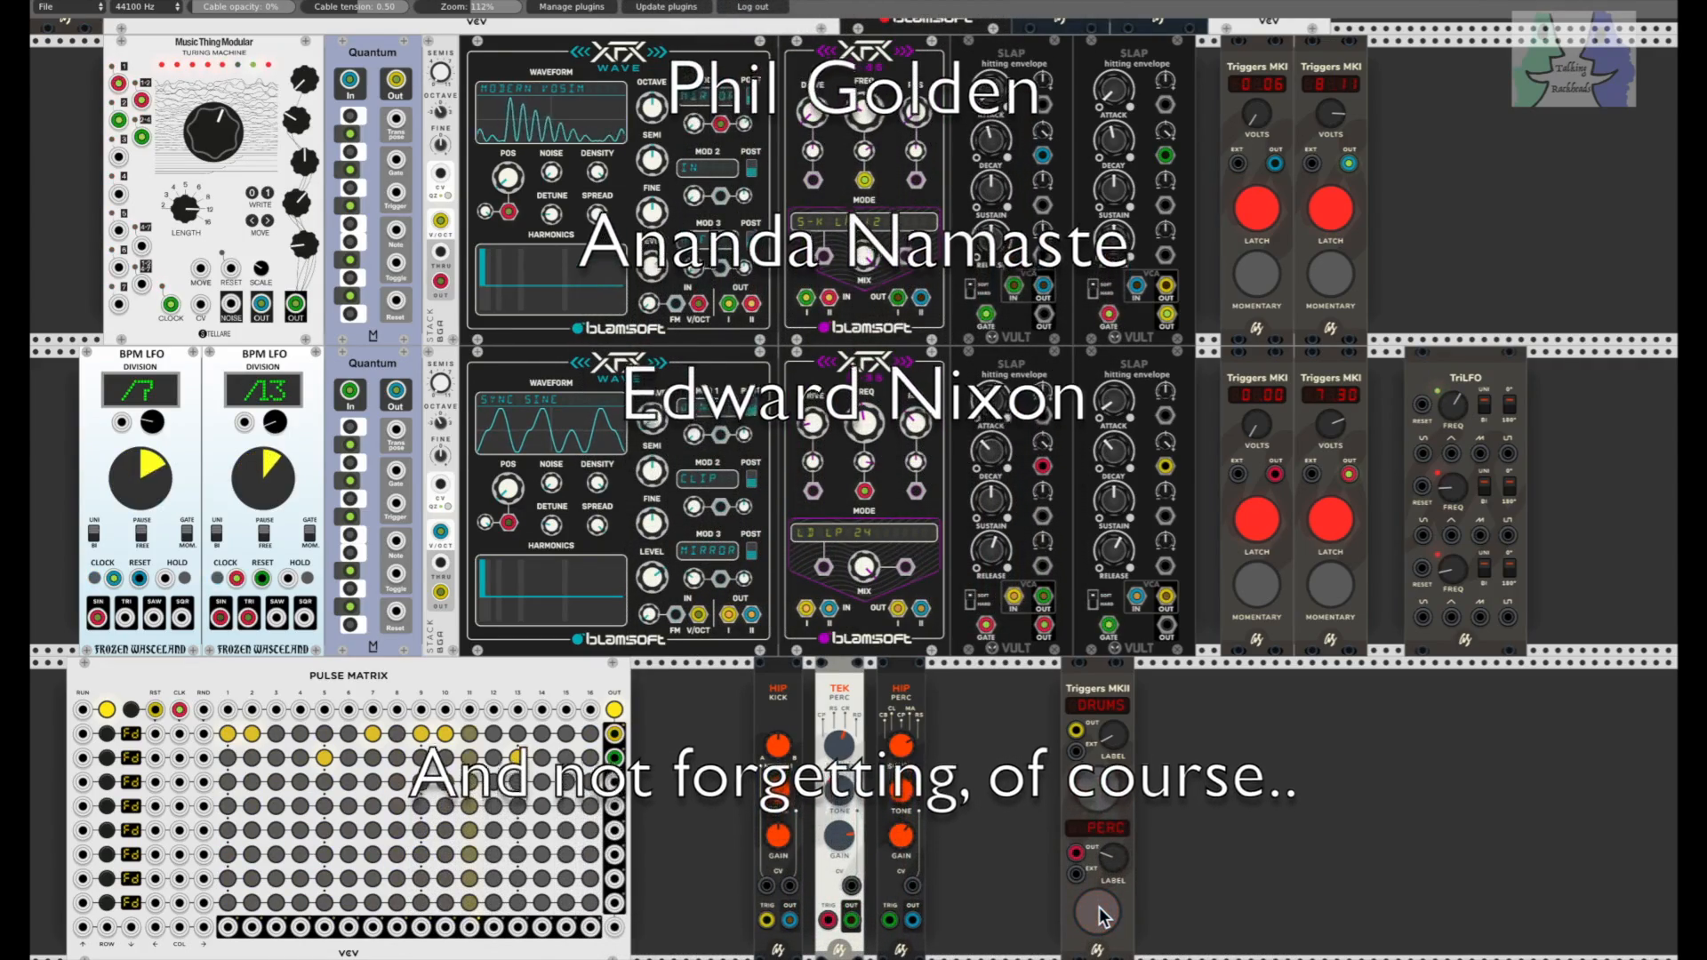